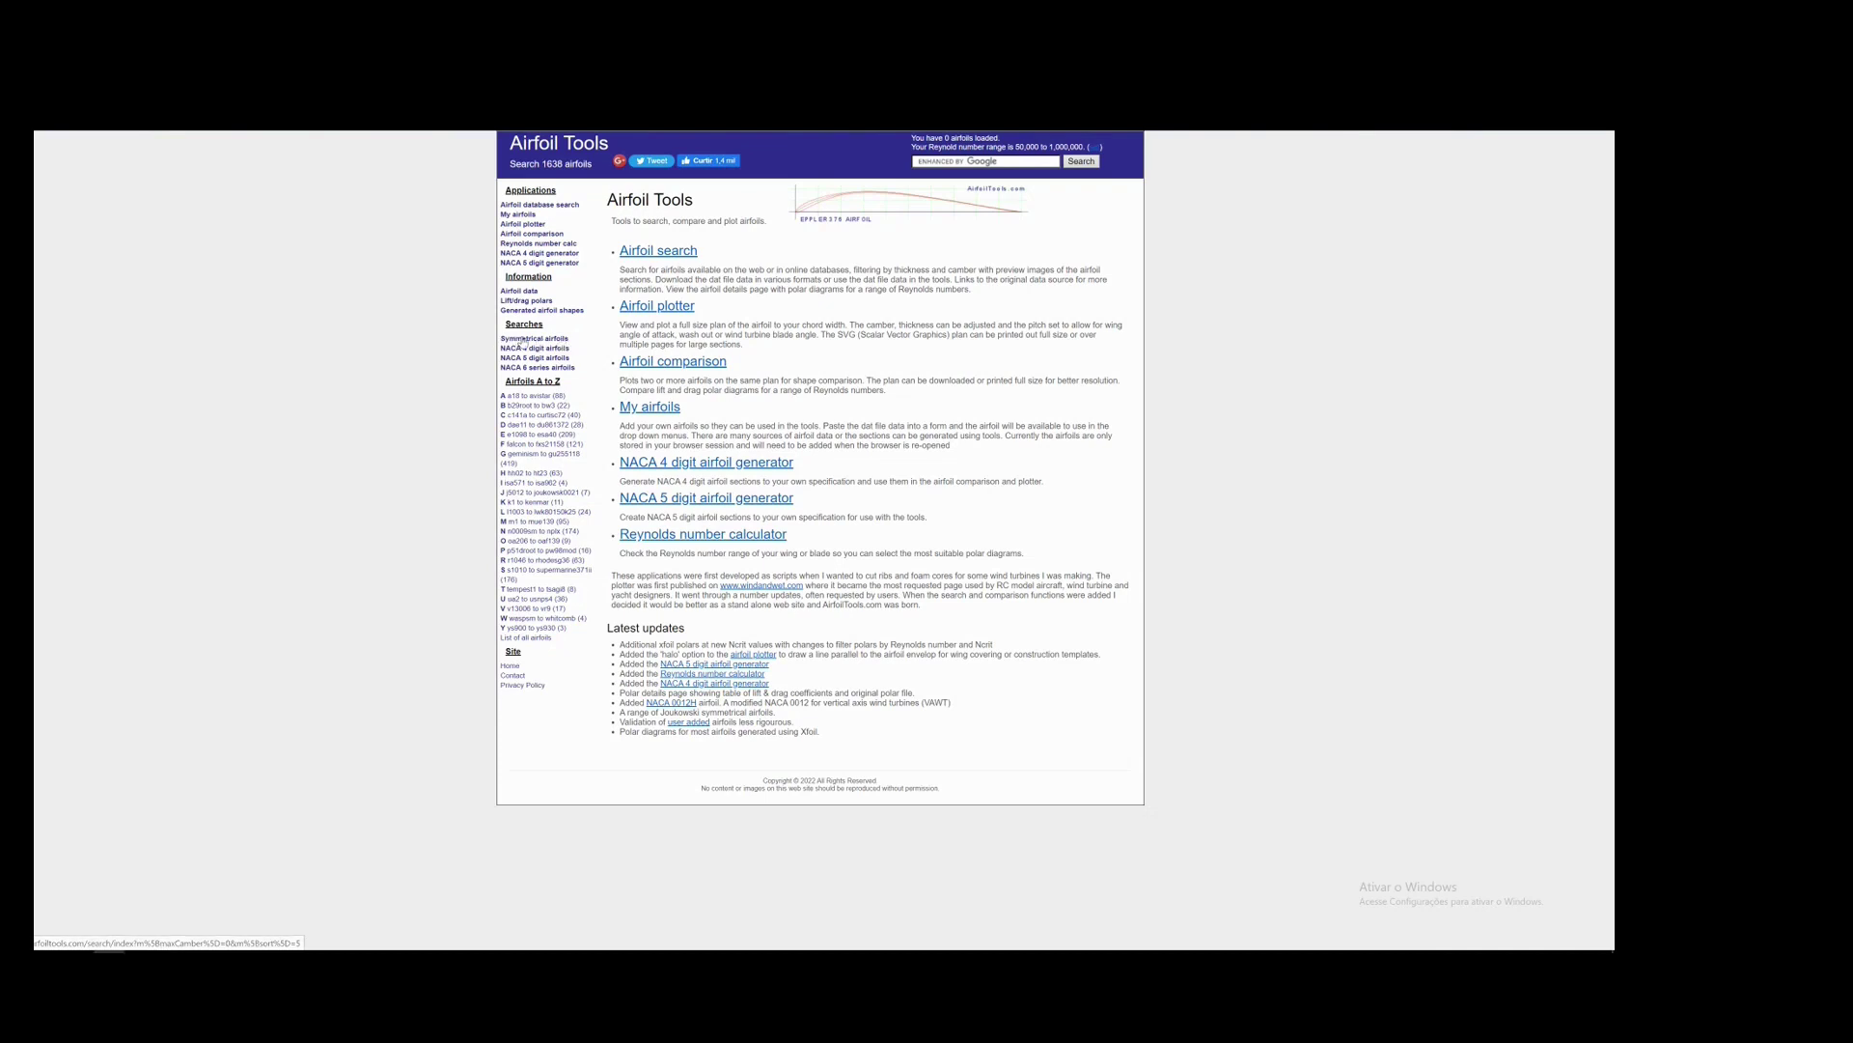
# - Open the symmetrical airfoils search and look through the first page of listed profiles
pyautogui.click(523, 340)
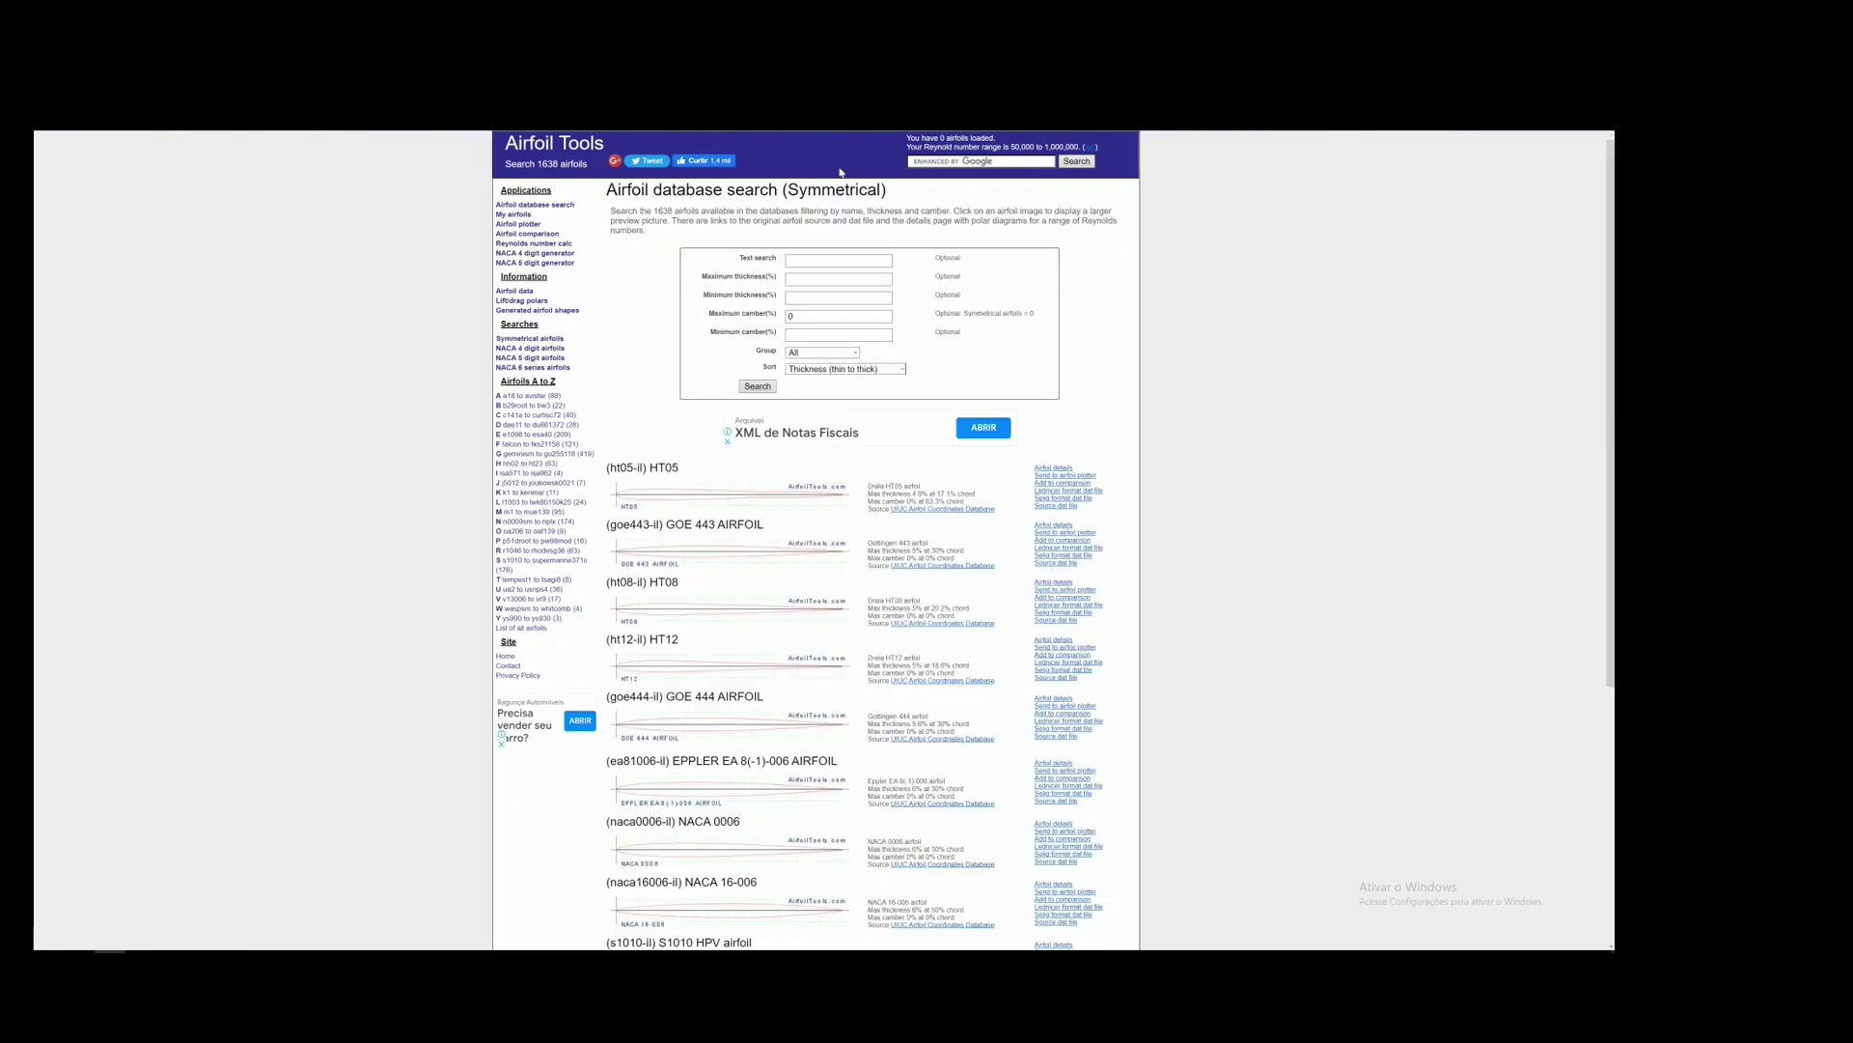
pyautogui.scroll(-4, 772, 558)
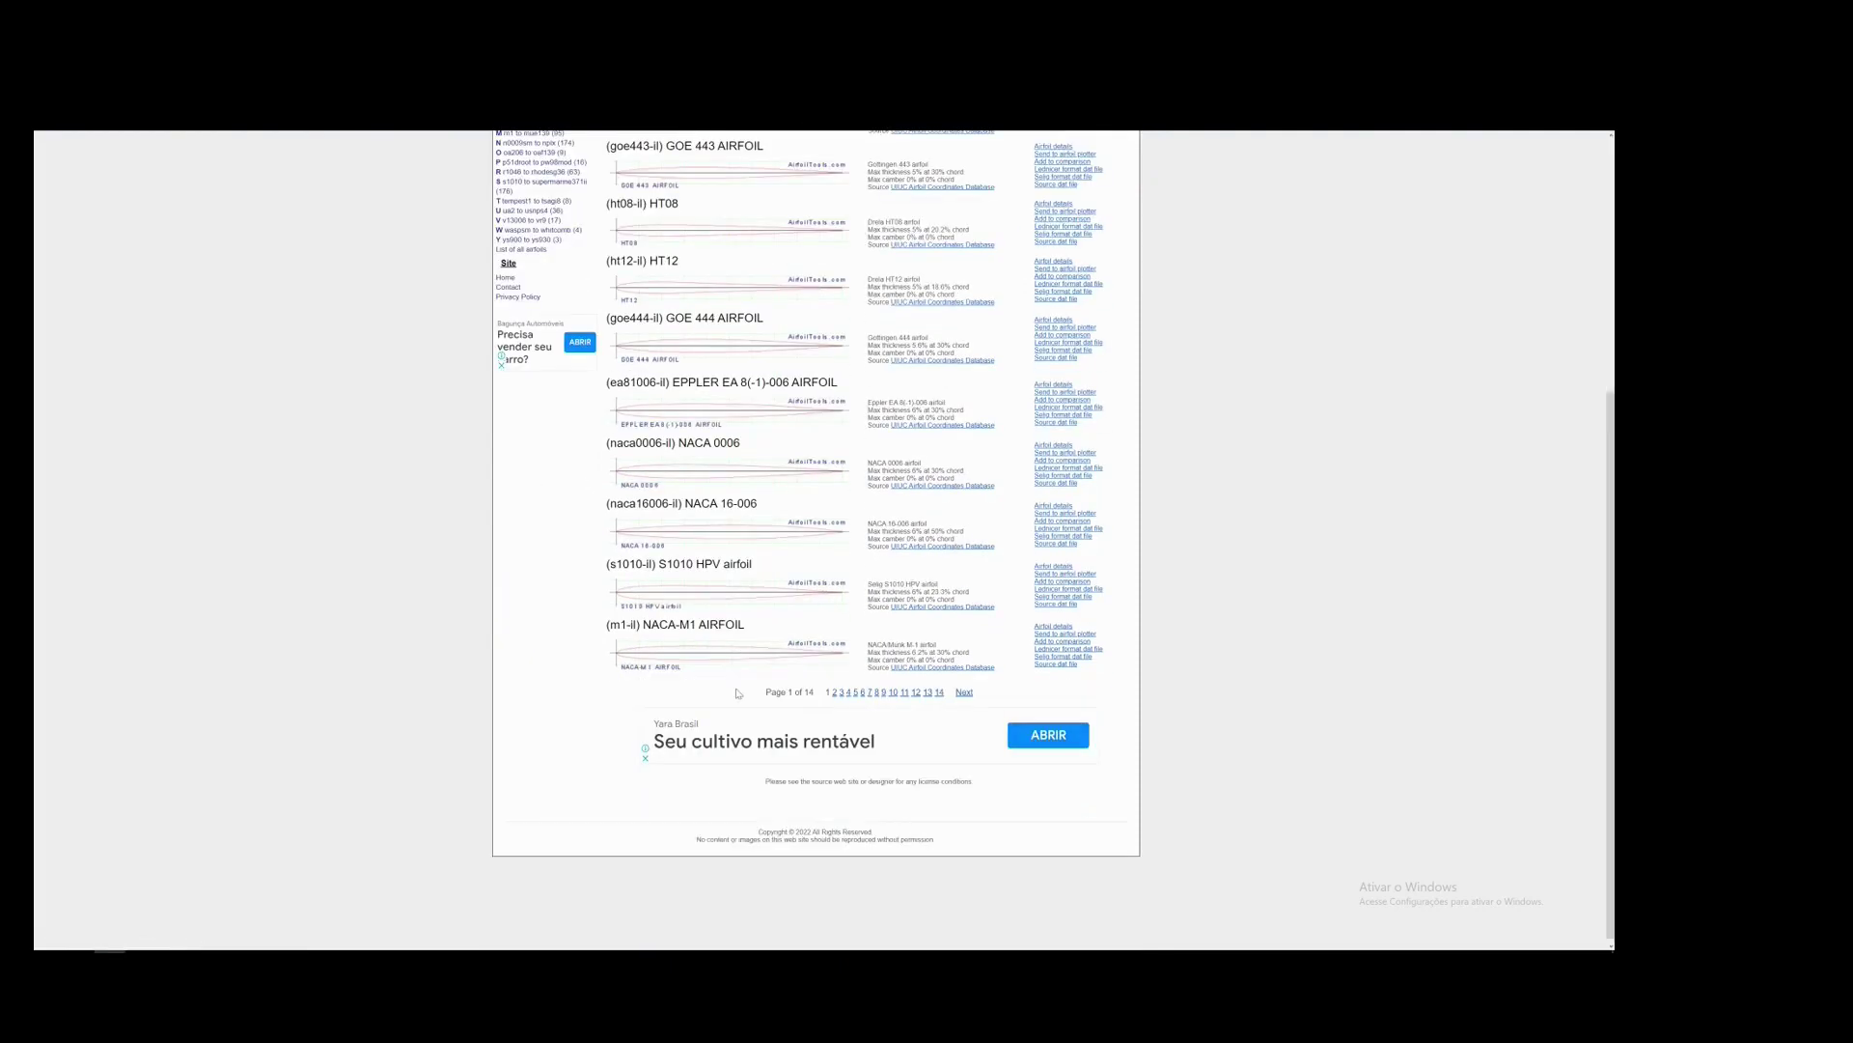
pyautogui.scroll(3, 730, 703)
pyautogui.scroll(-3, 731, 703)
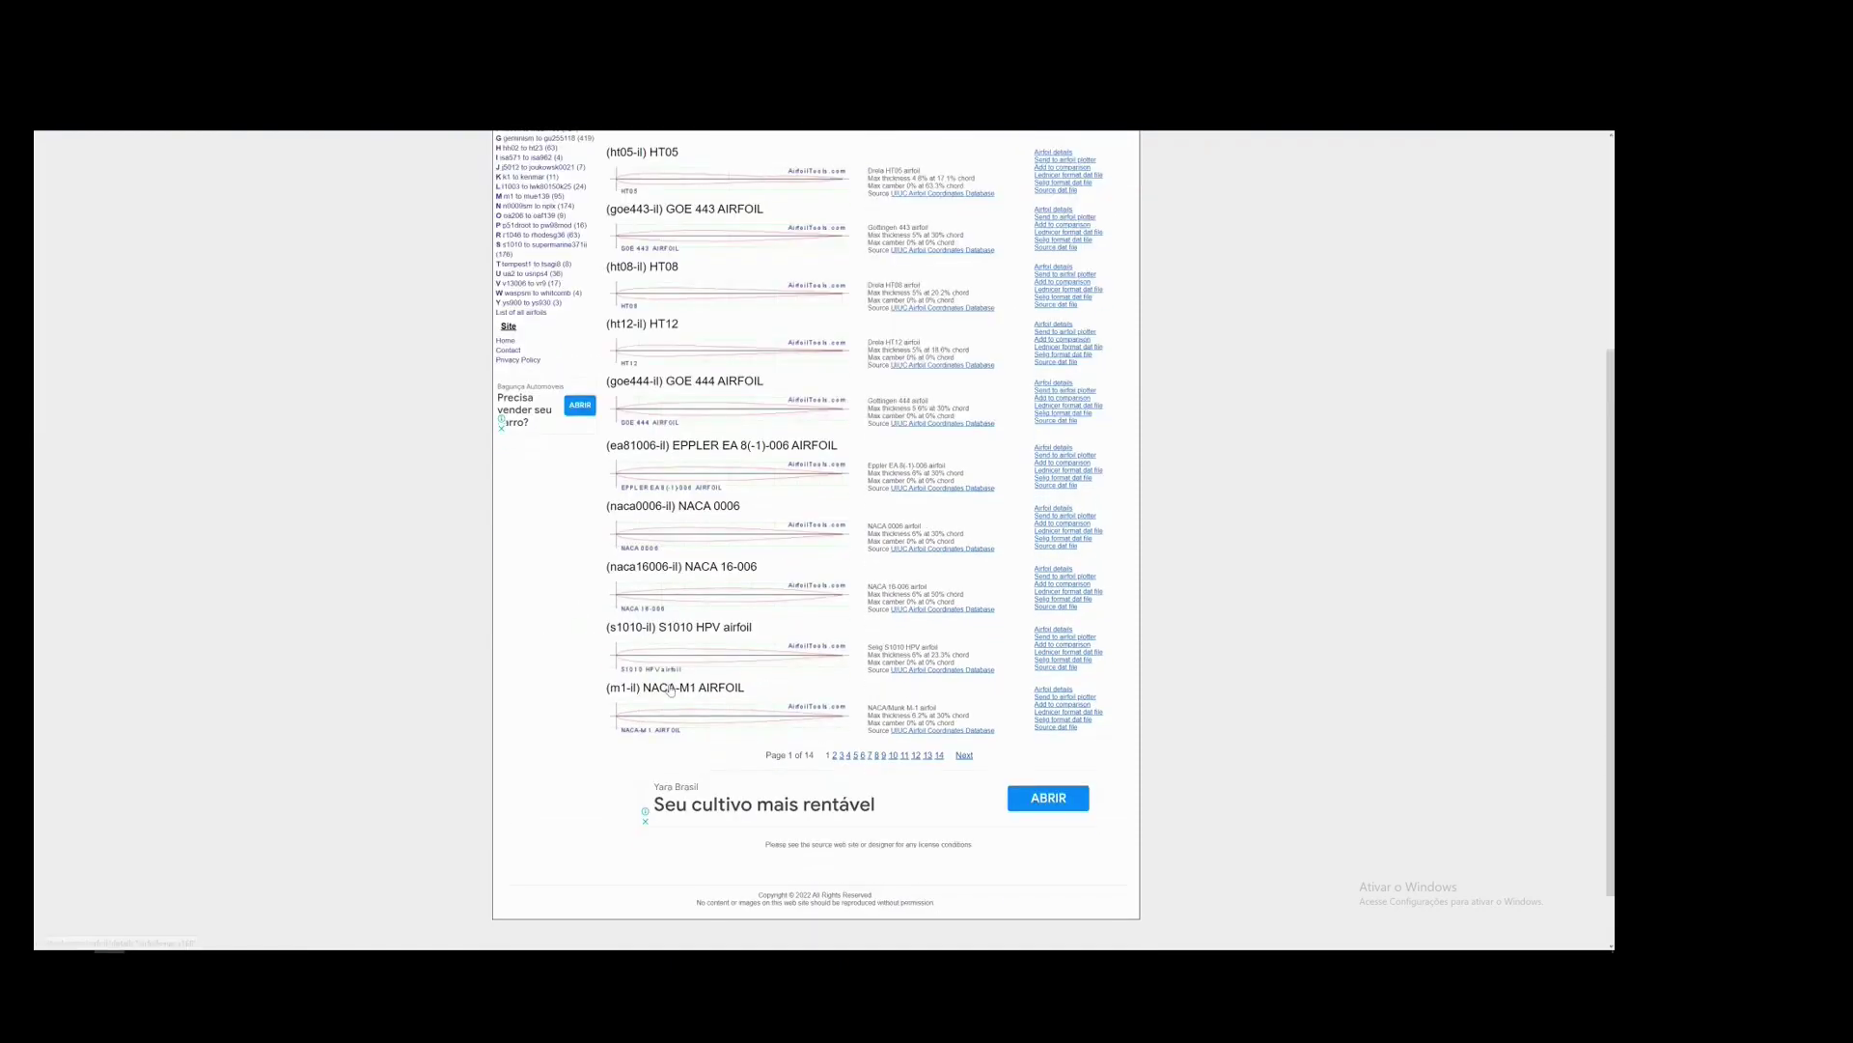
pyautogui.scroll(3, 683, 704)
pyautogui.scroll(1, 682, 704)
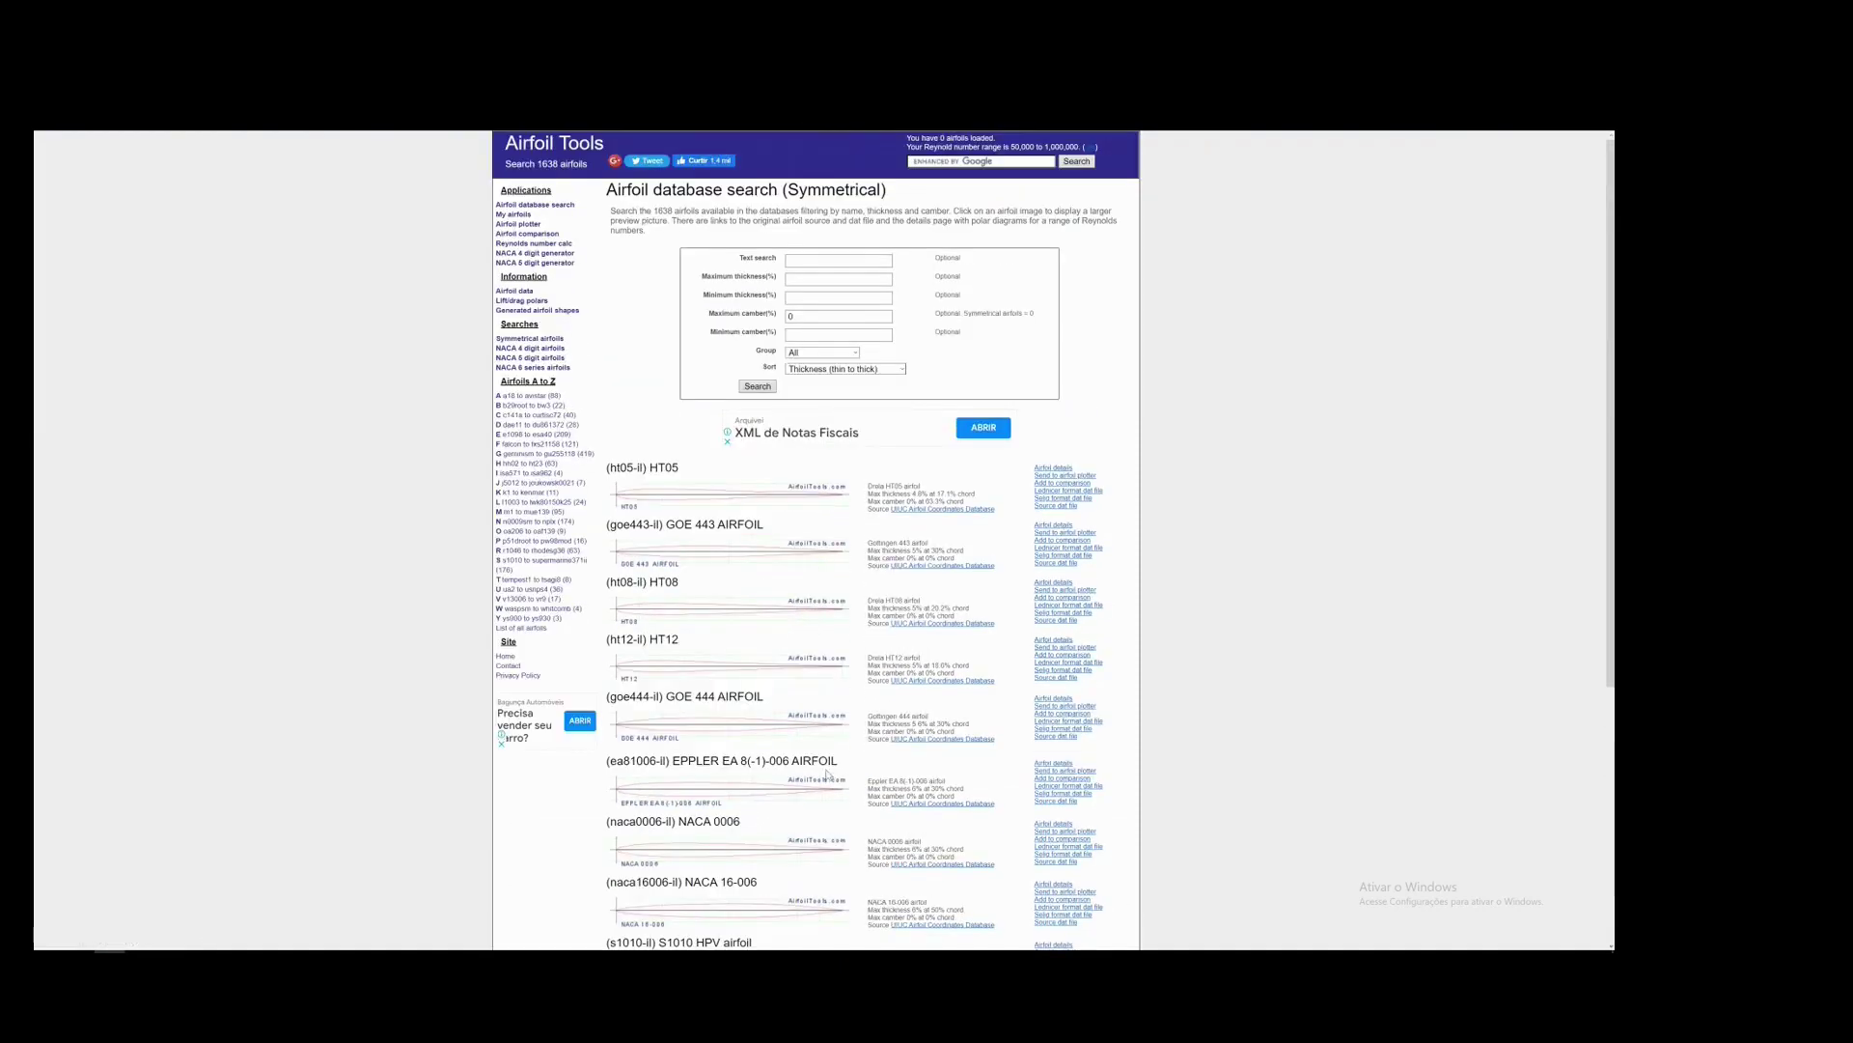
pyautogui.scroll(-3, 827, 774)
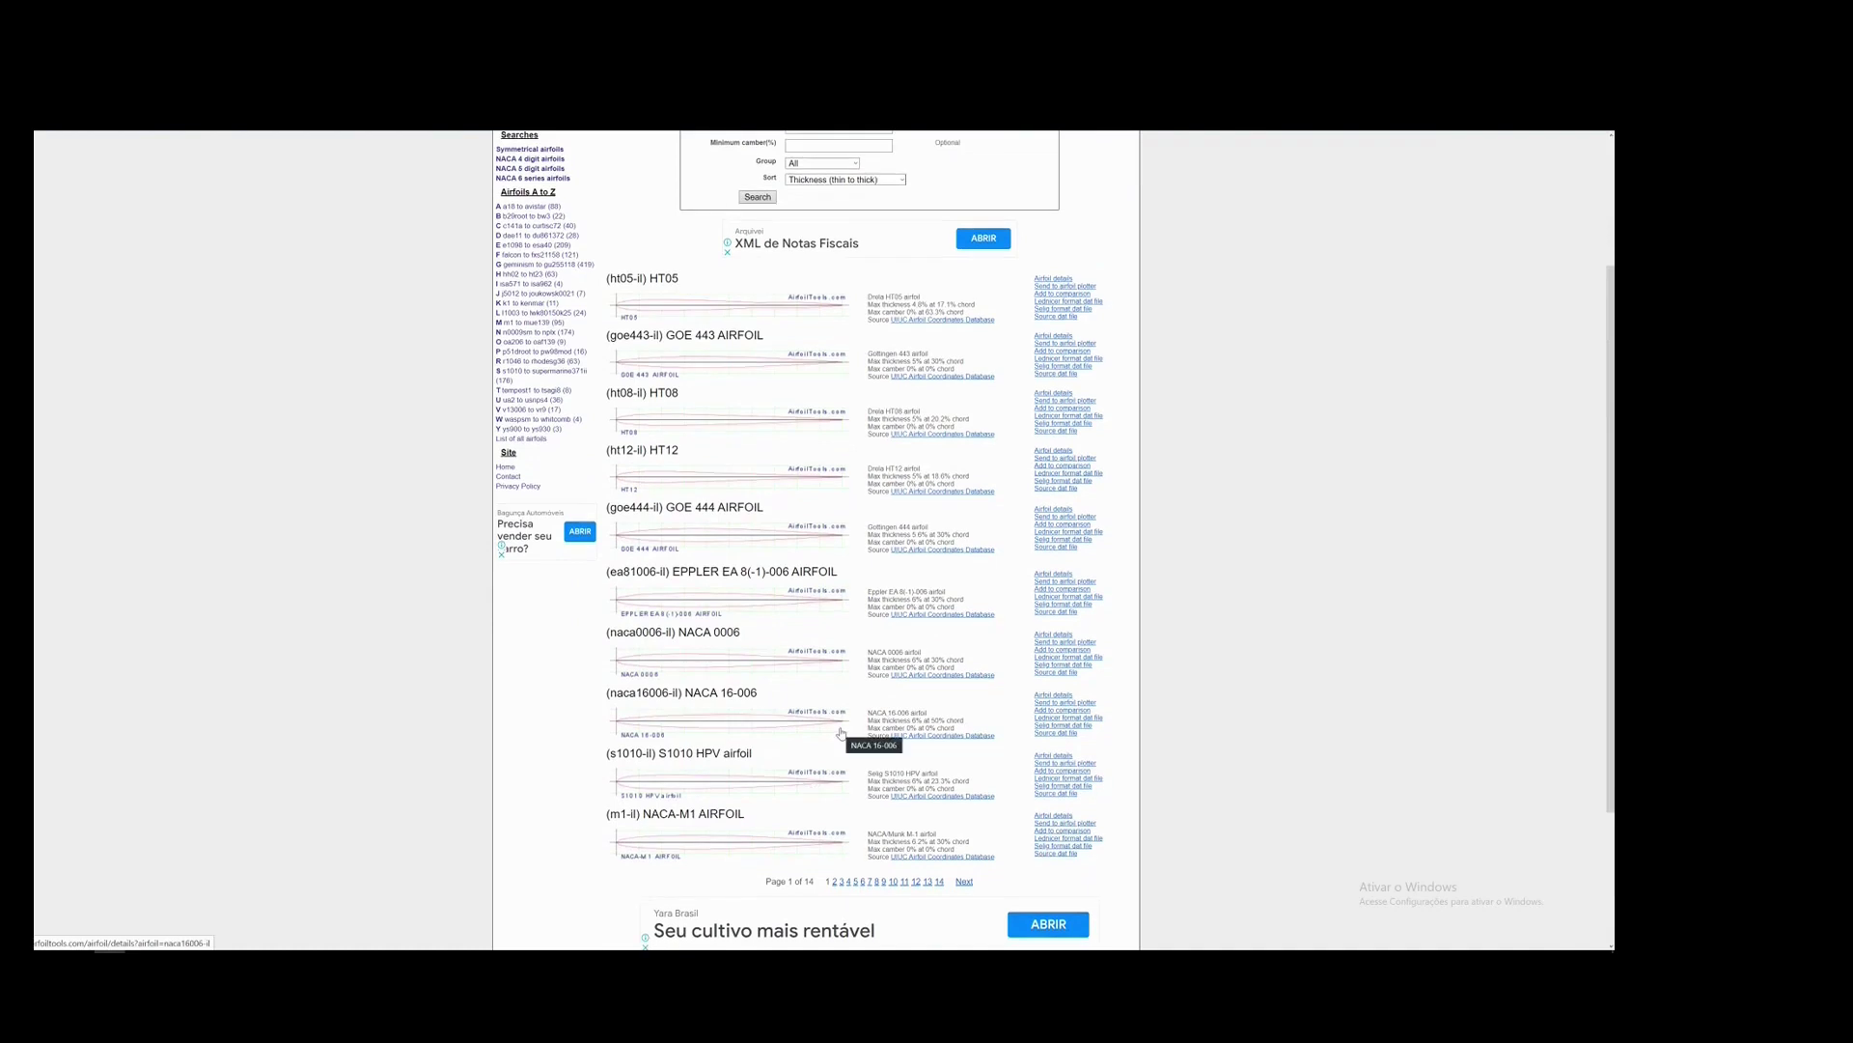
pyautogui.scroll(3, 904, 246)
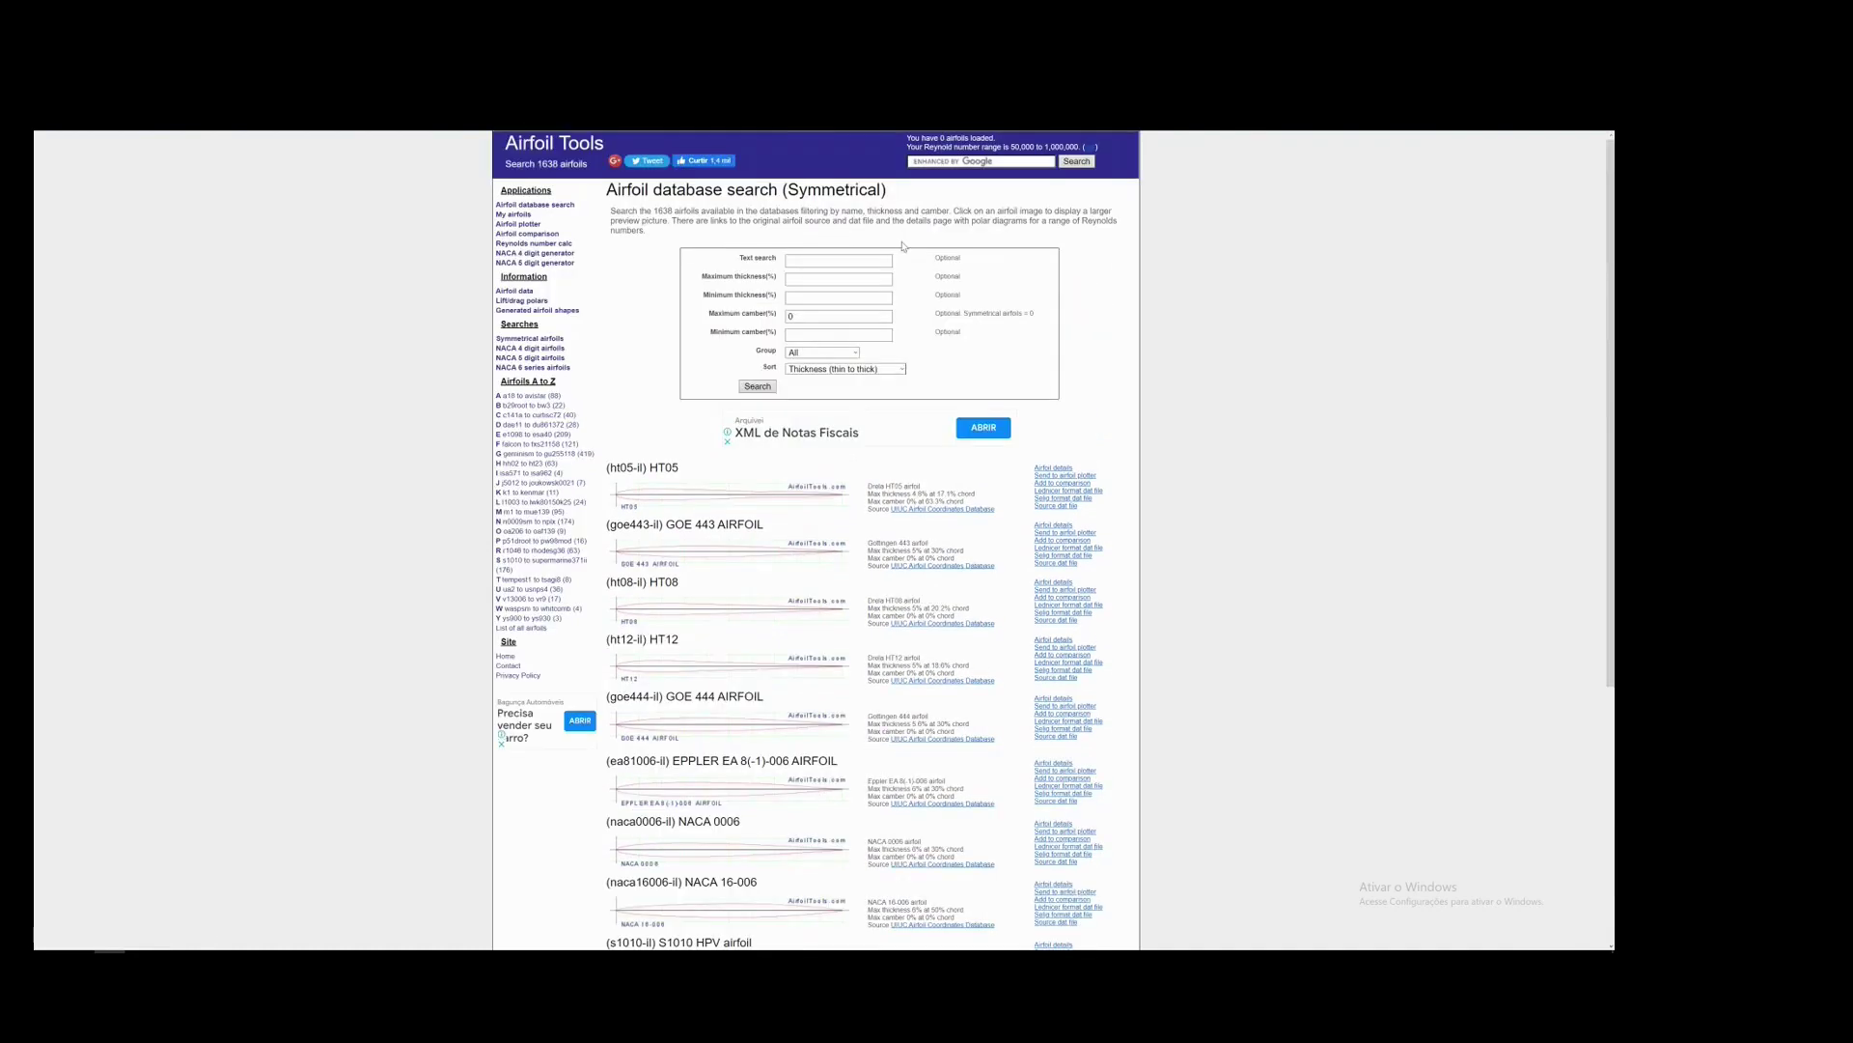
# - Search the symmetrical airfoils for 0015 and open the details of the NACA 0015 airfoil
pyautogui.click(796, 261)
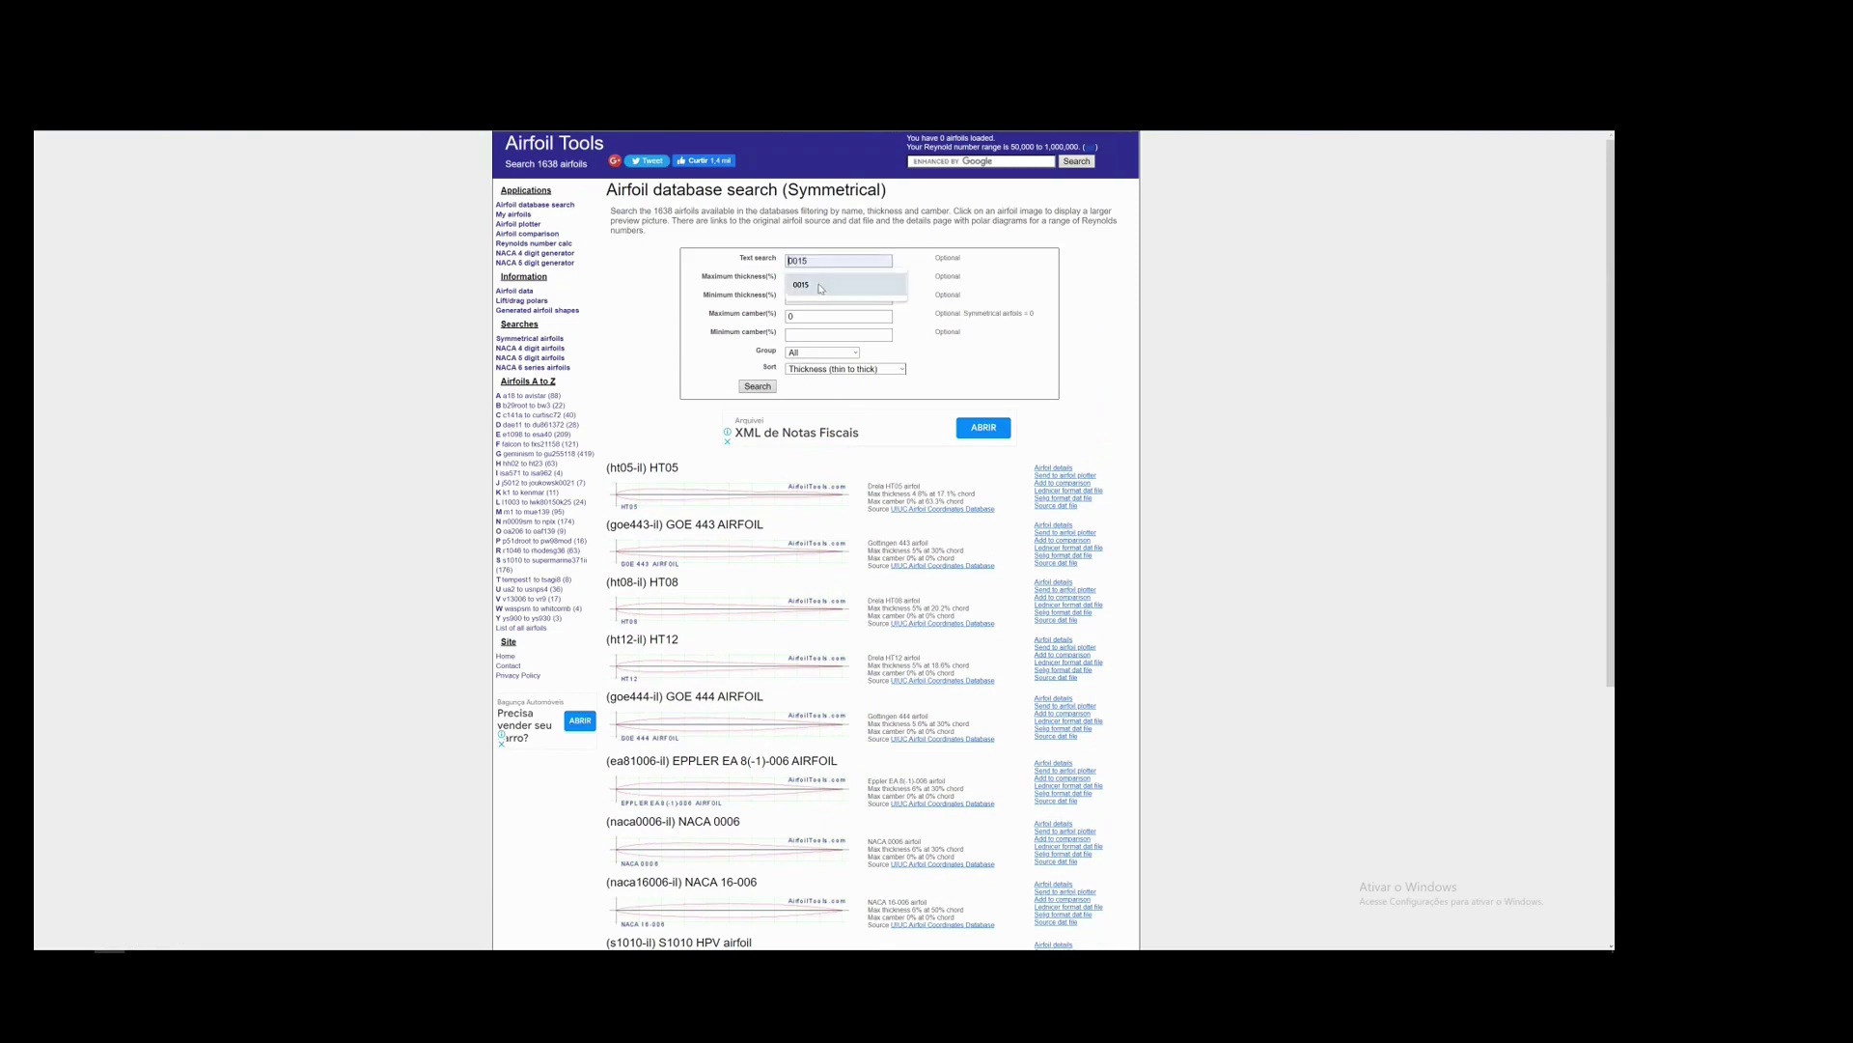
pyautogui.click(816, 285)
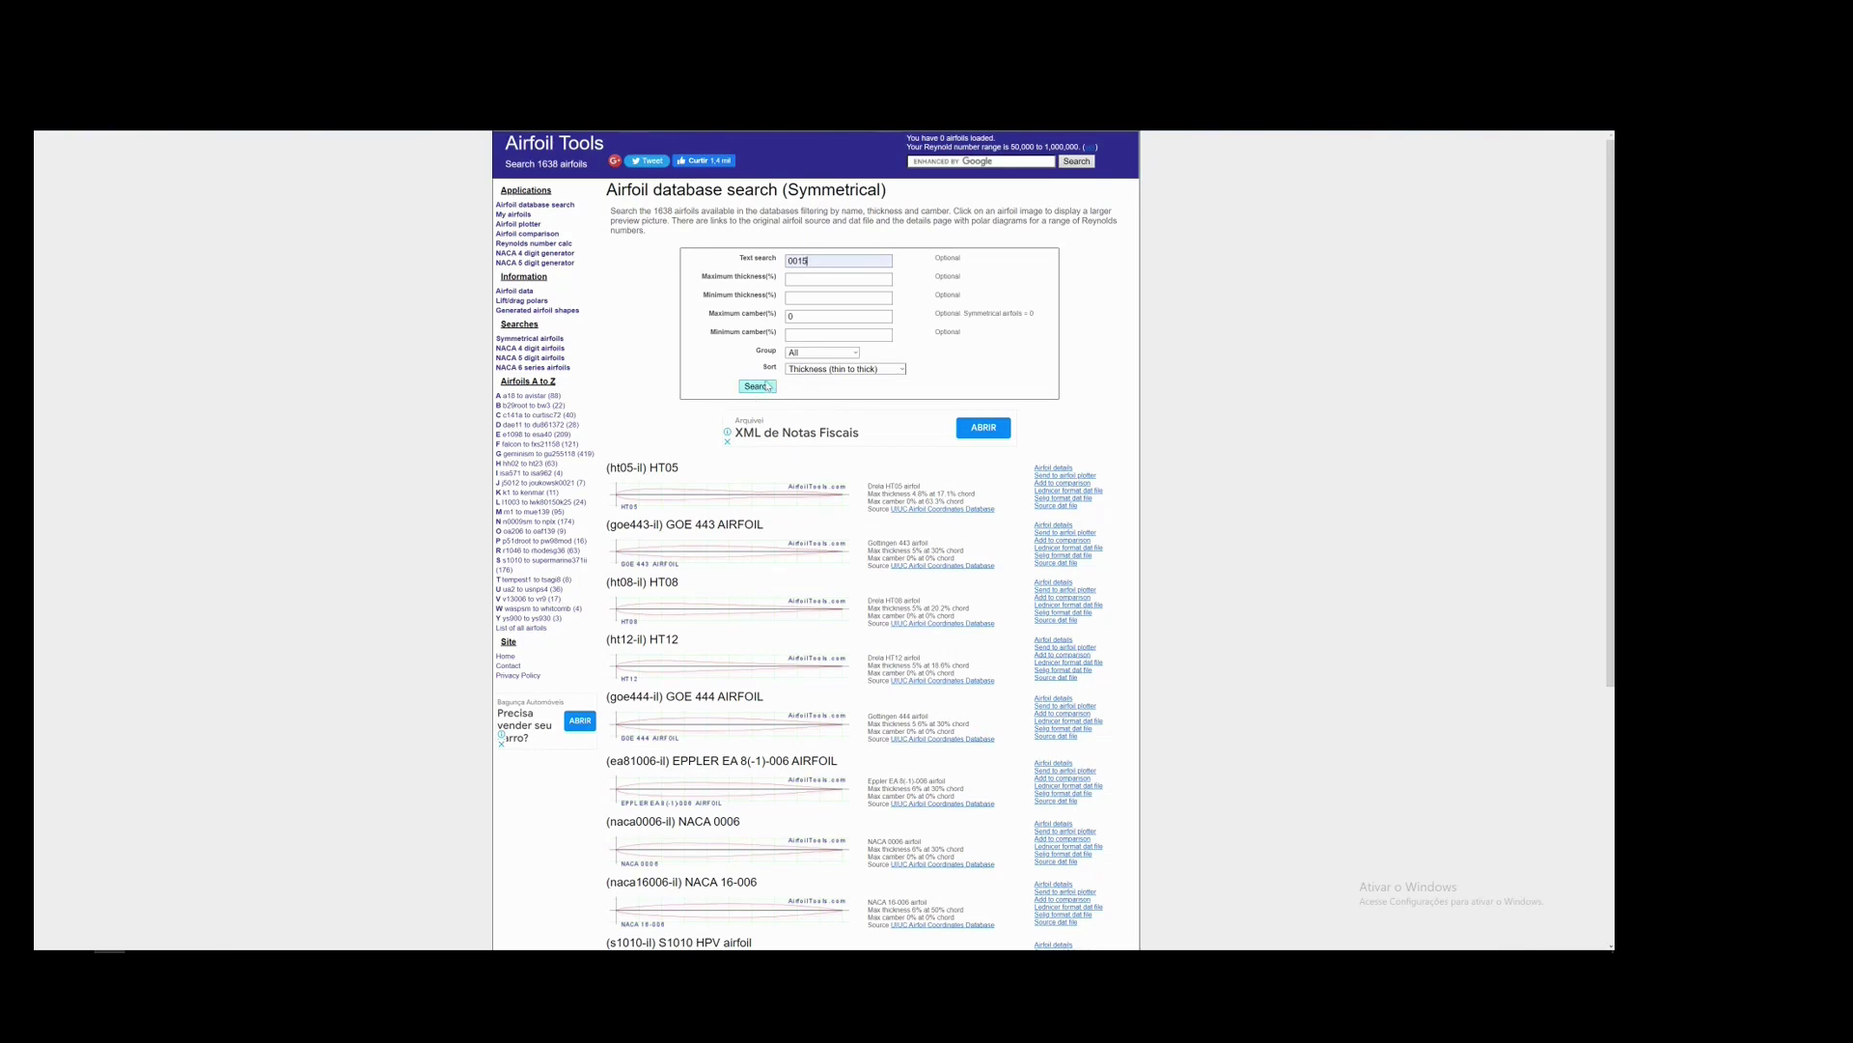
pyautogui.click(761, 386)
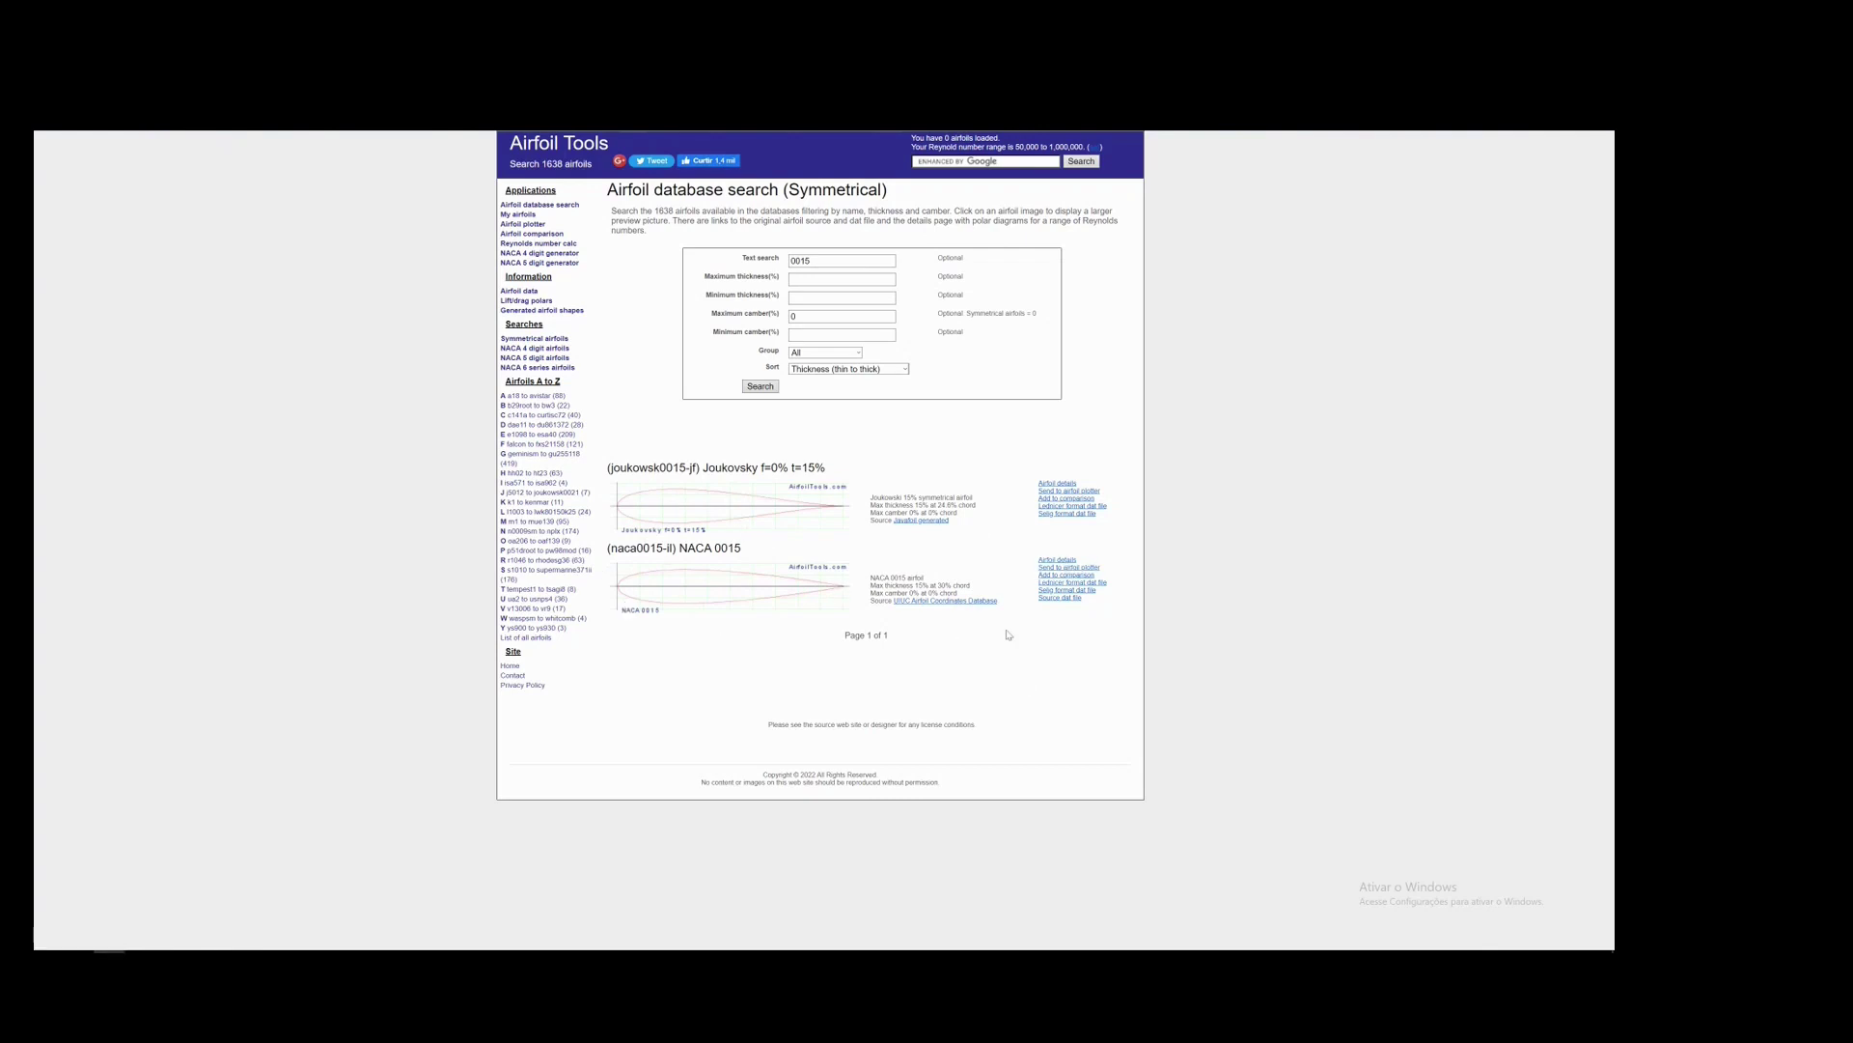
pyautogui.click(919, 570)
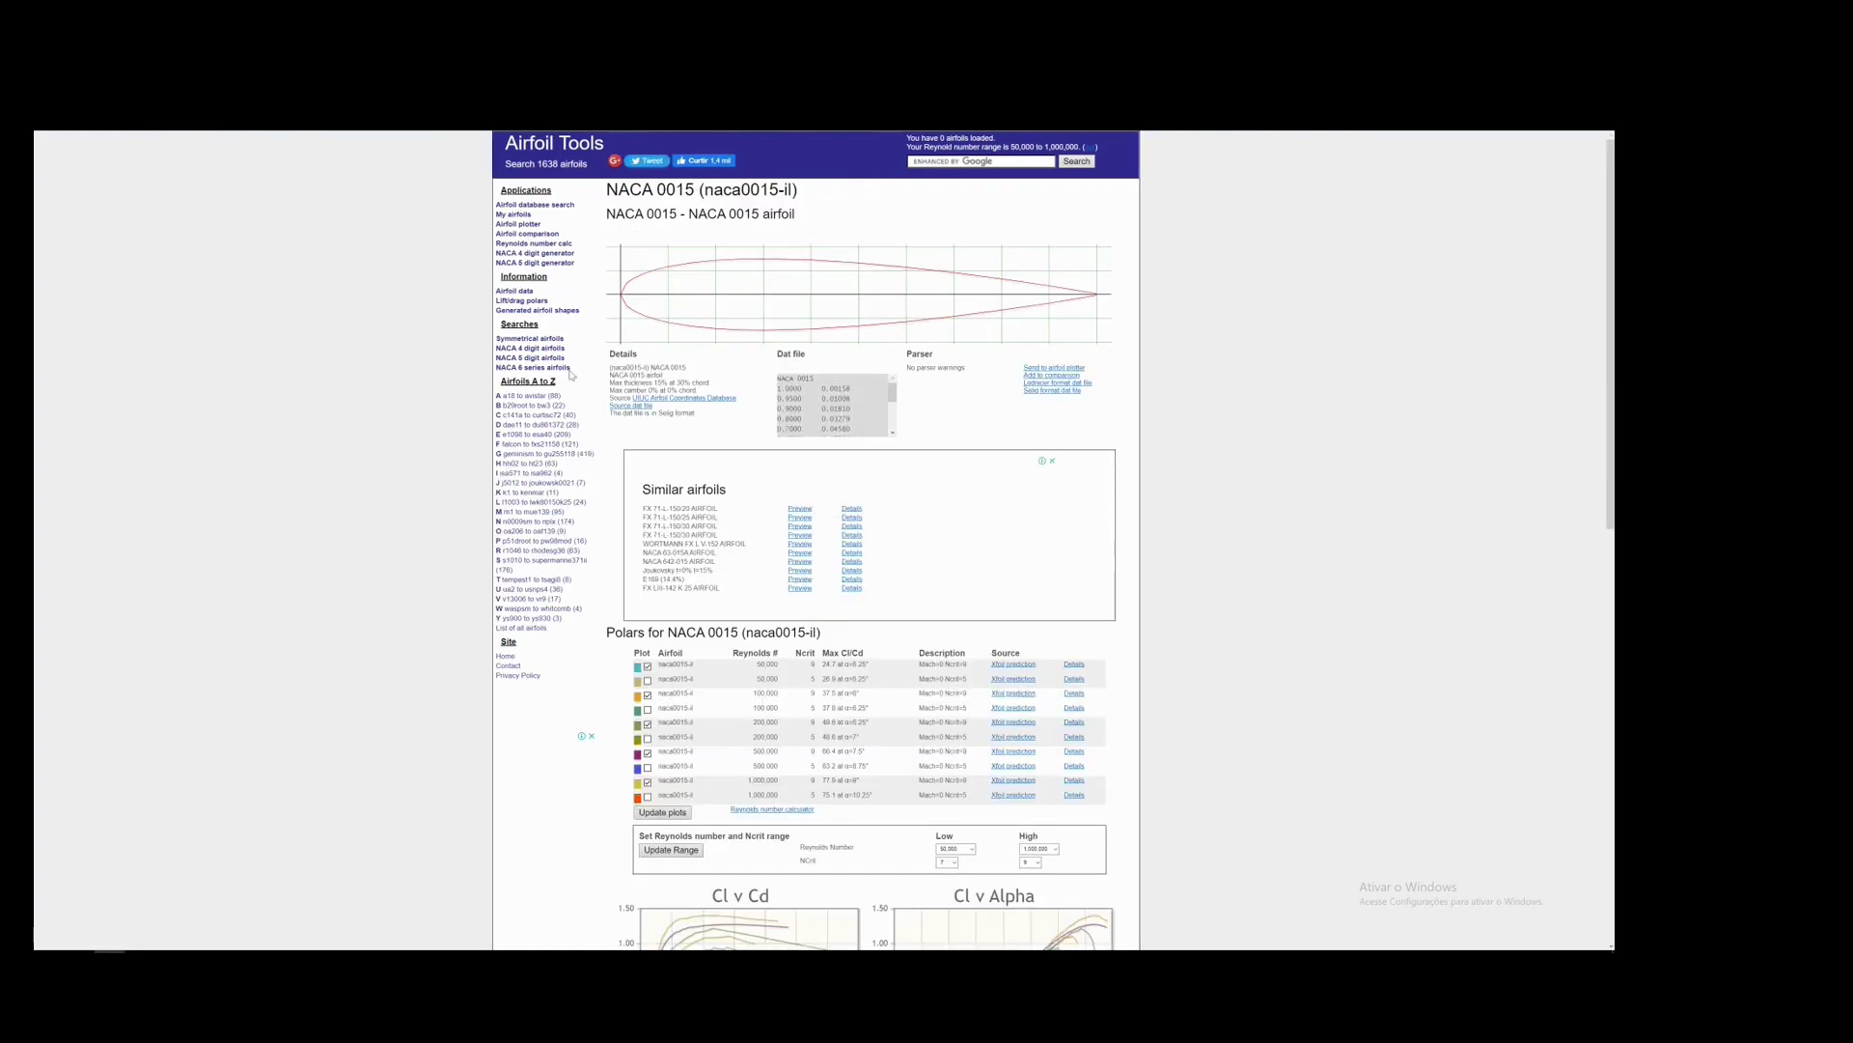
# - Examine the NACA 0015 polar table and its lift, drag and moment plots
pyautogui.scroll(-10, 1051, 666)
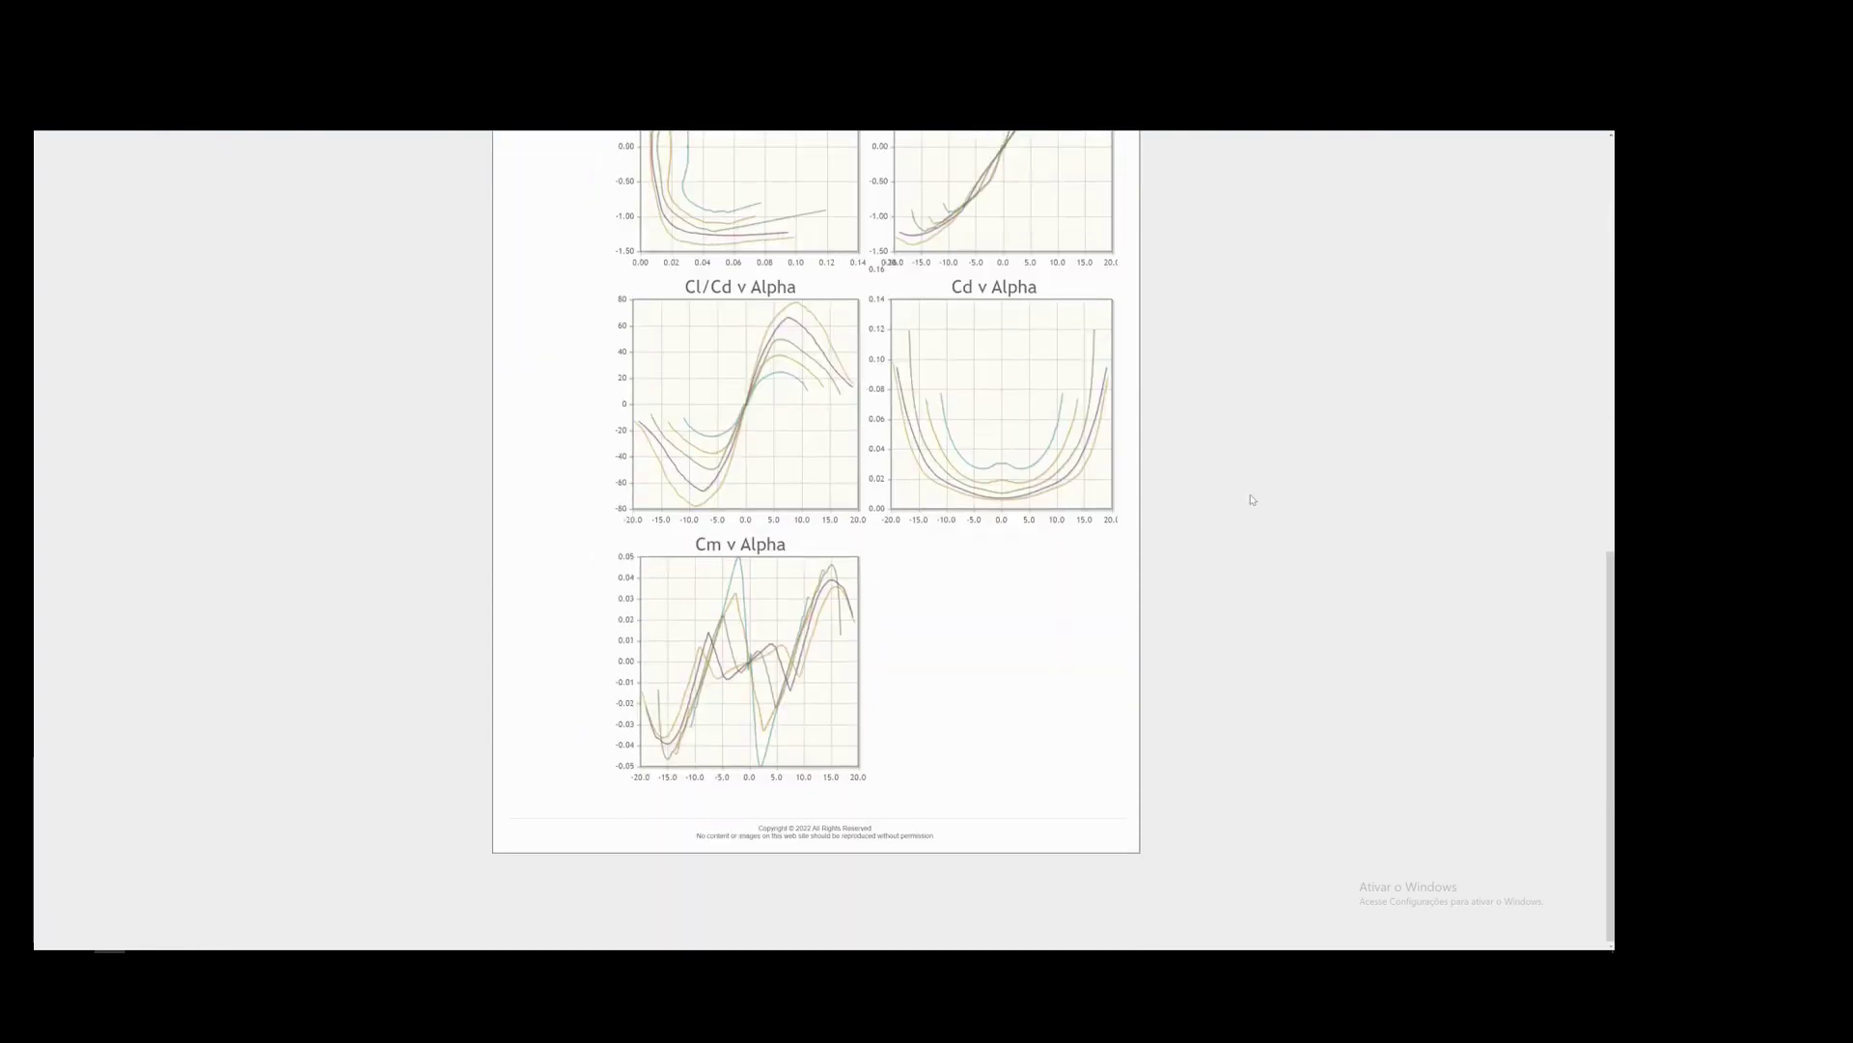
pyautogui.scroll(3, 1168, 772)
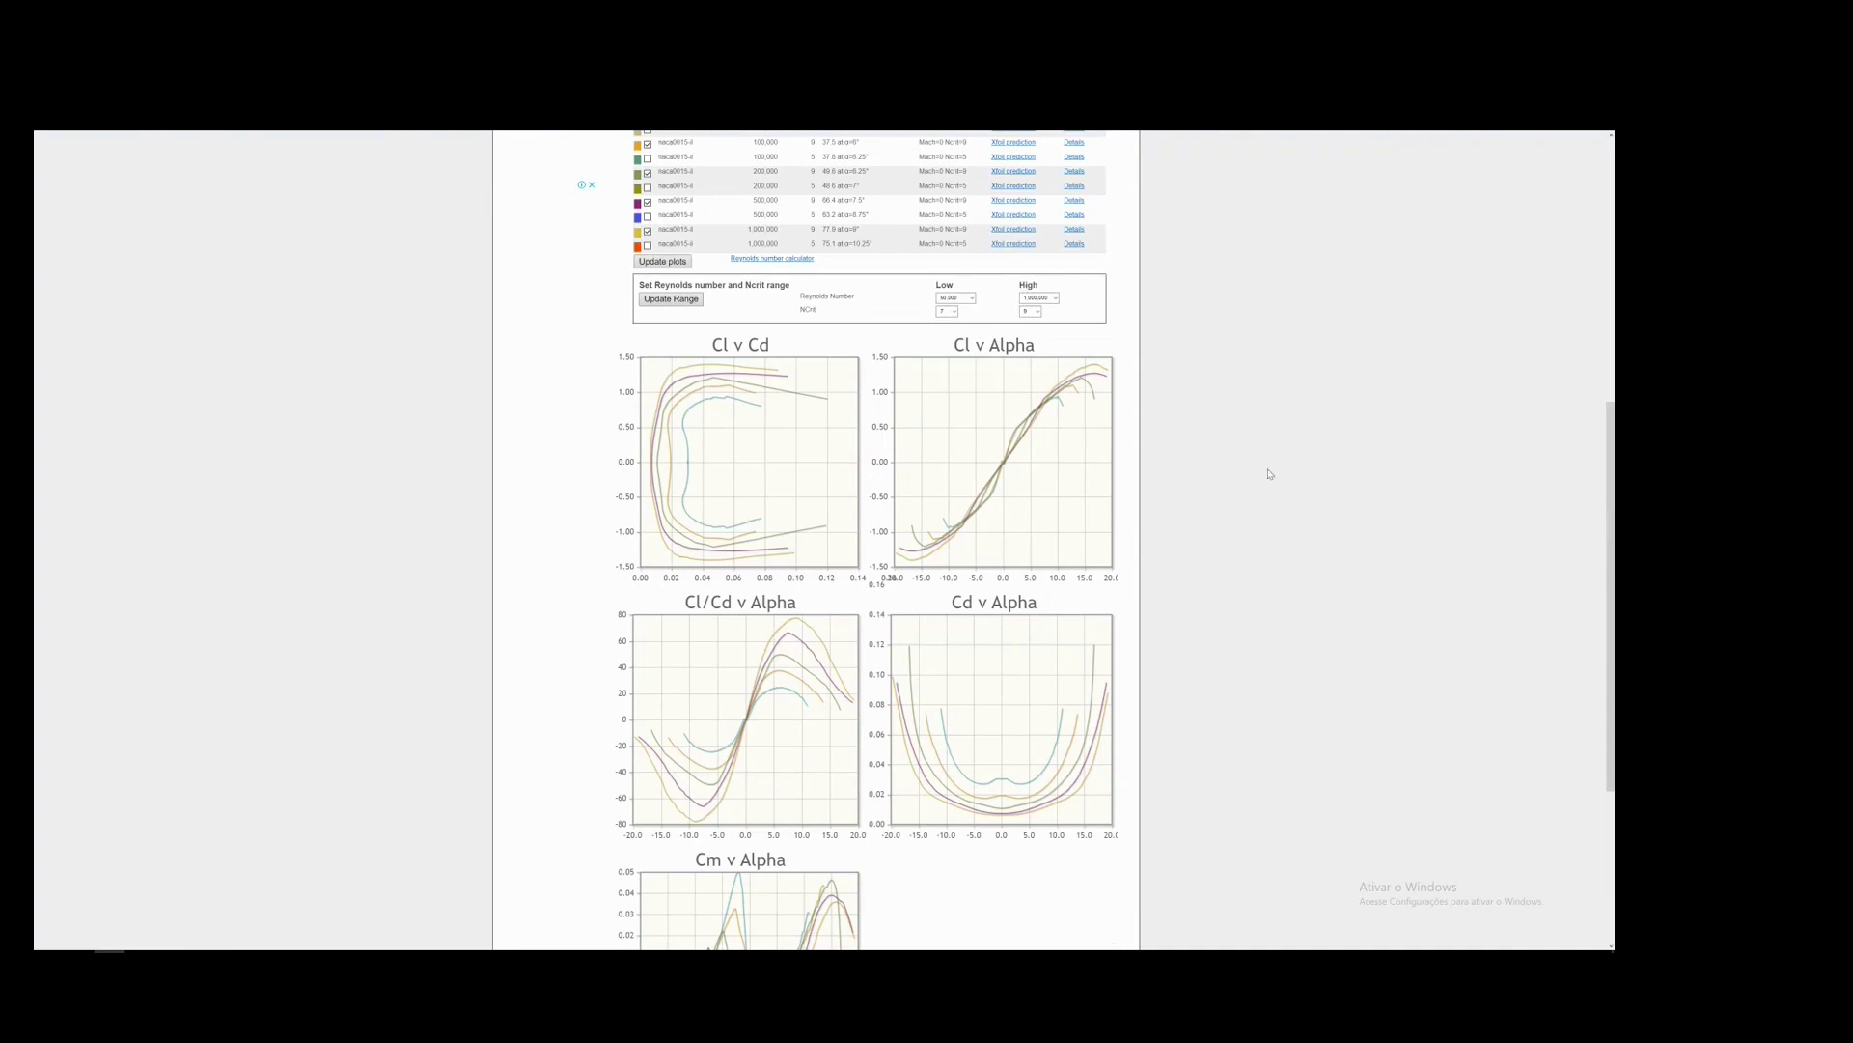
pyautogui.scroll(5, 1313, 470)
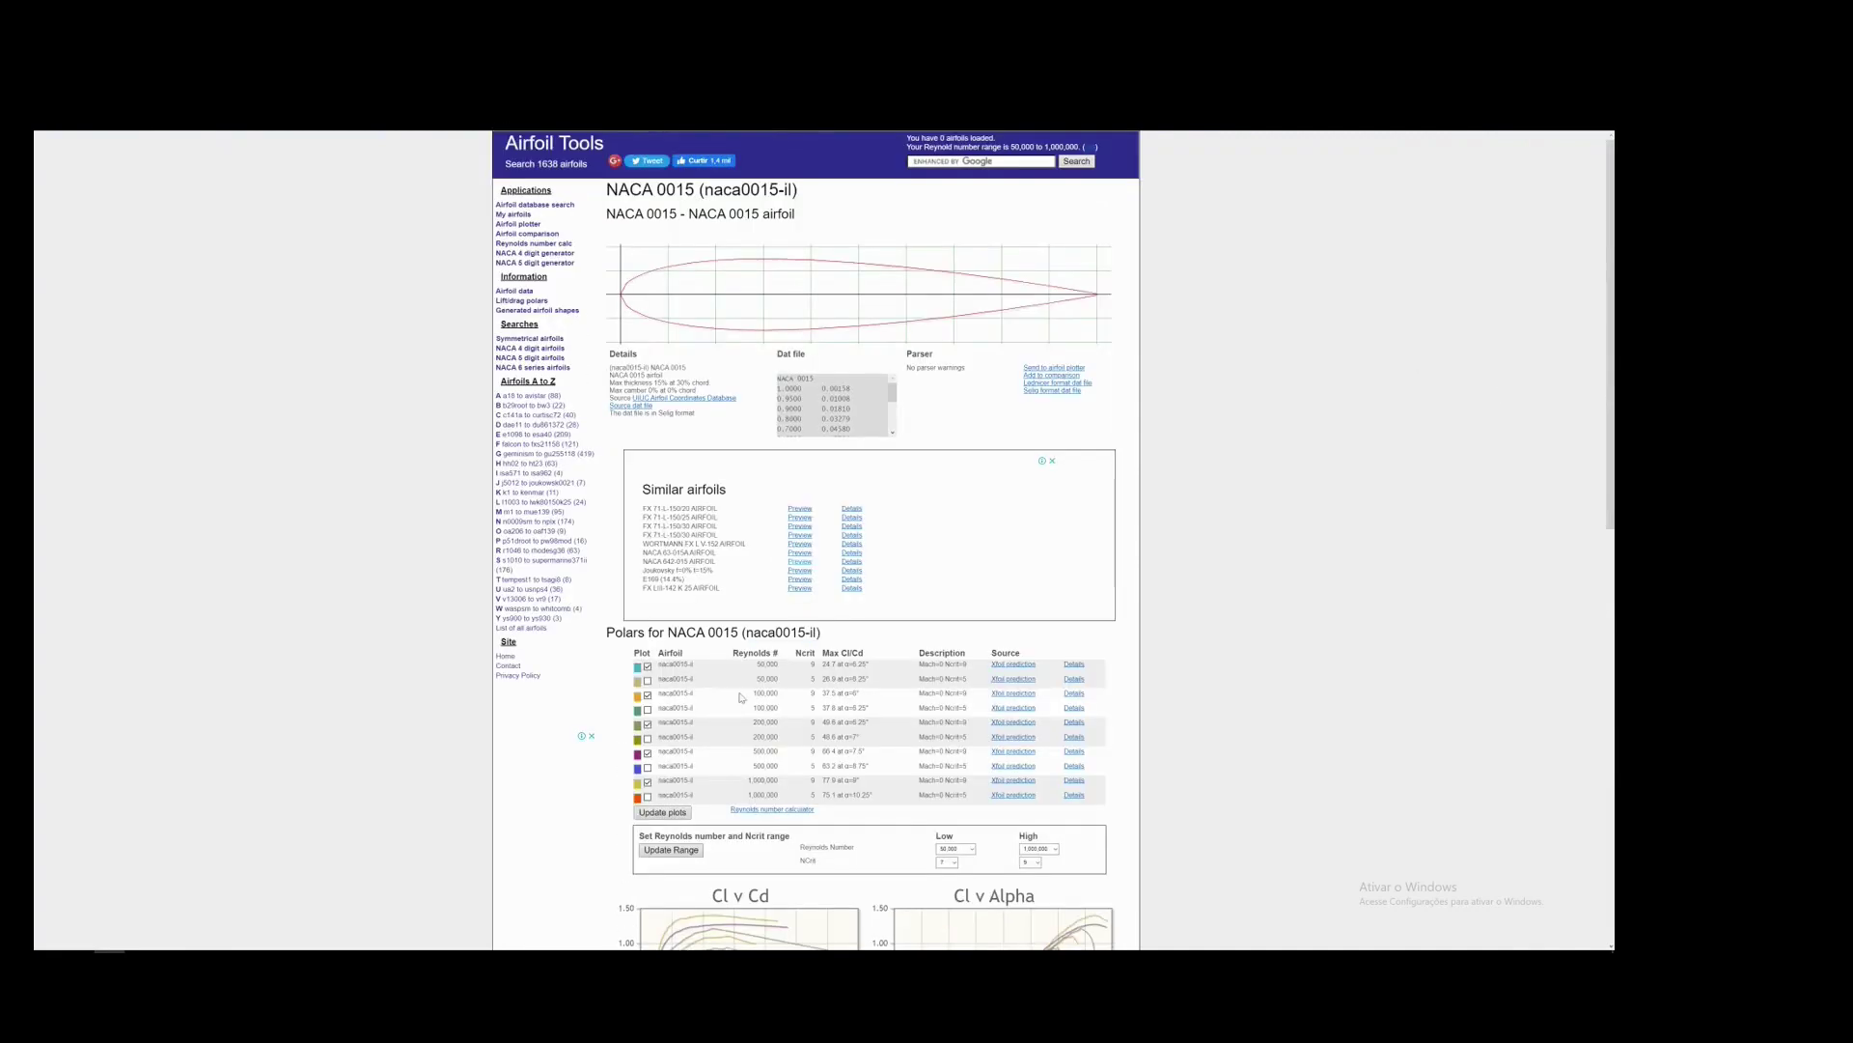
pyautogui.scroll(-3, 805, 655)
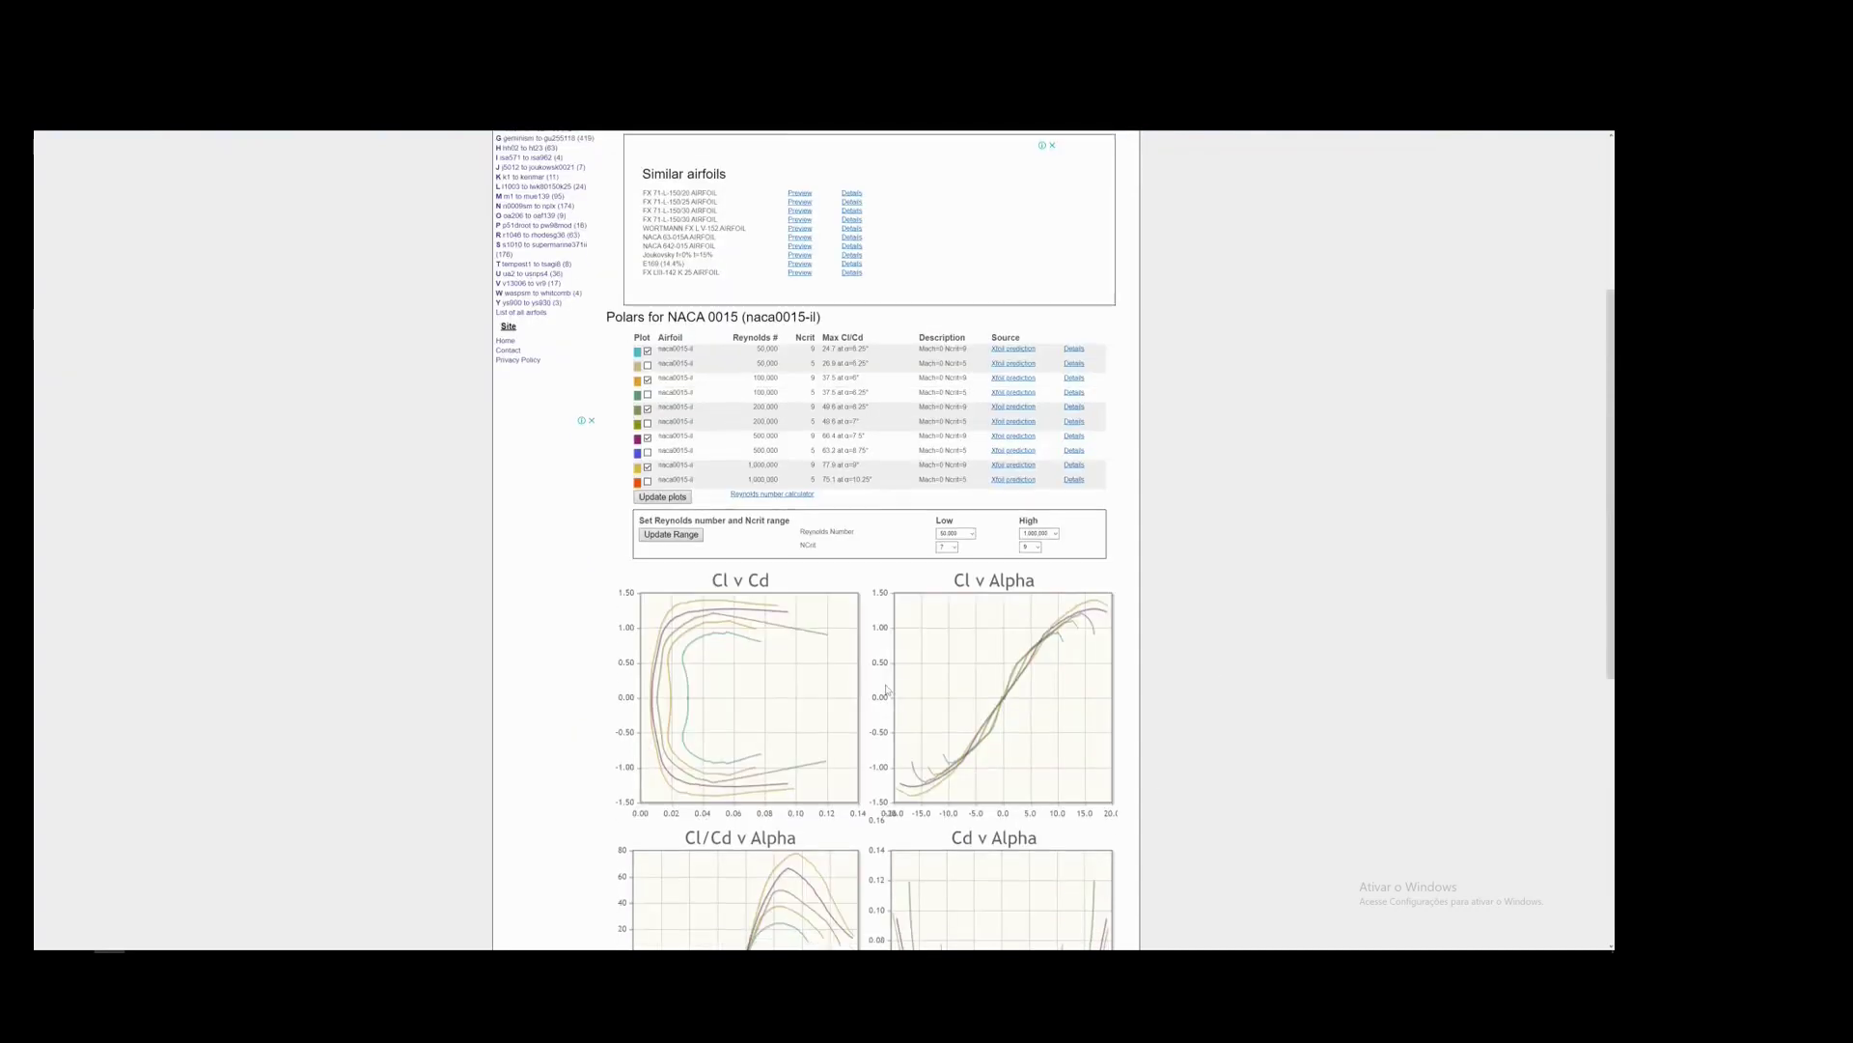
pyautogui.scroll(1, 763, 403)
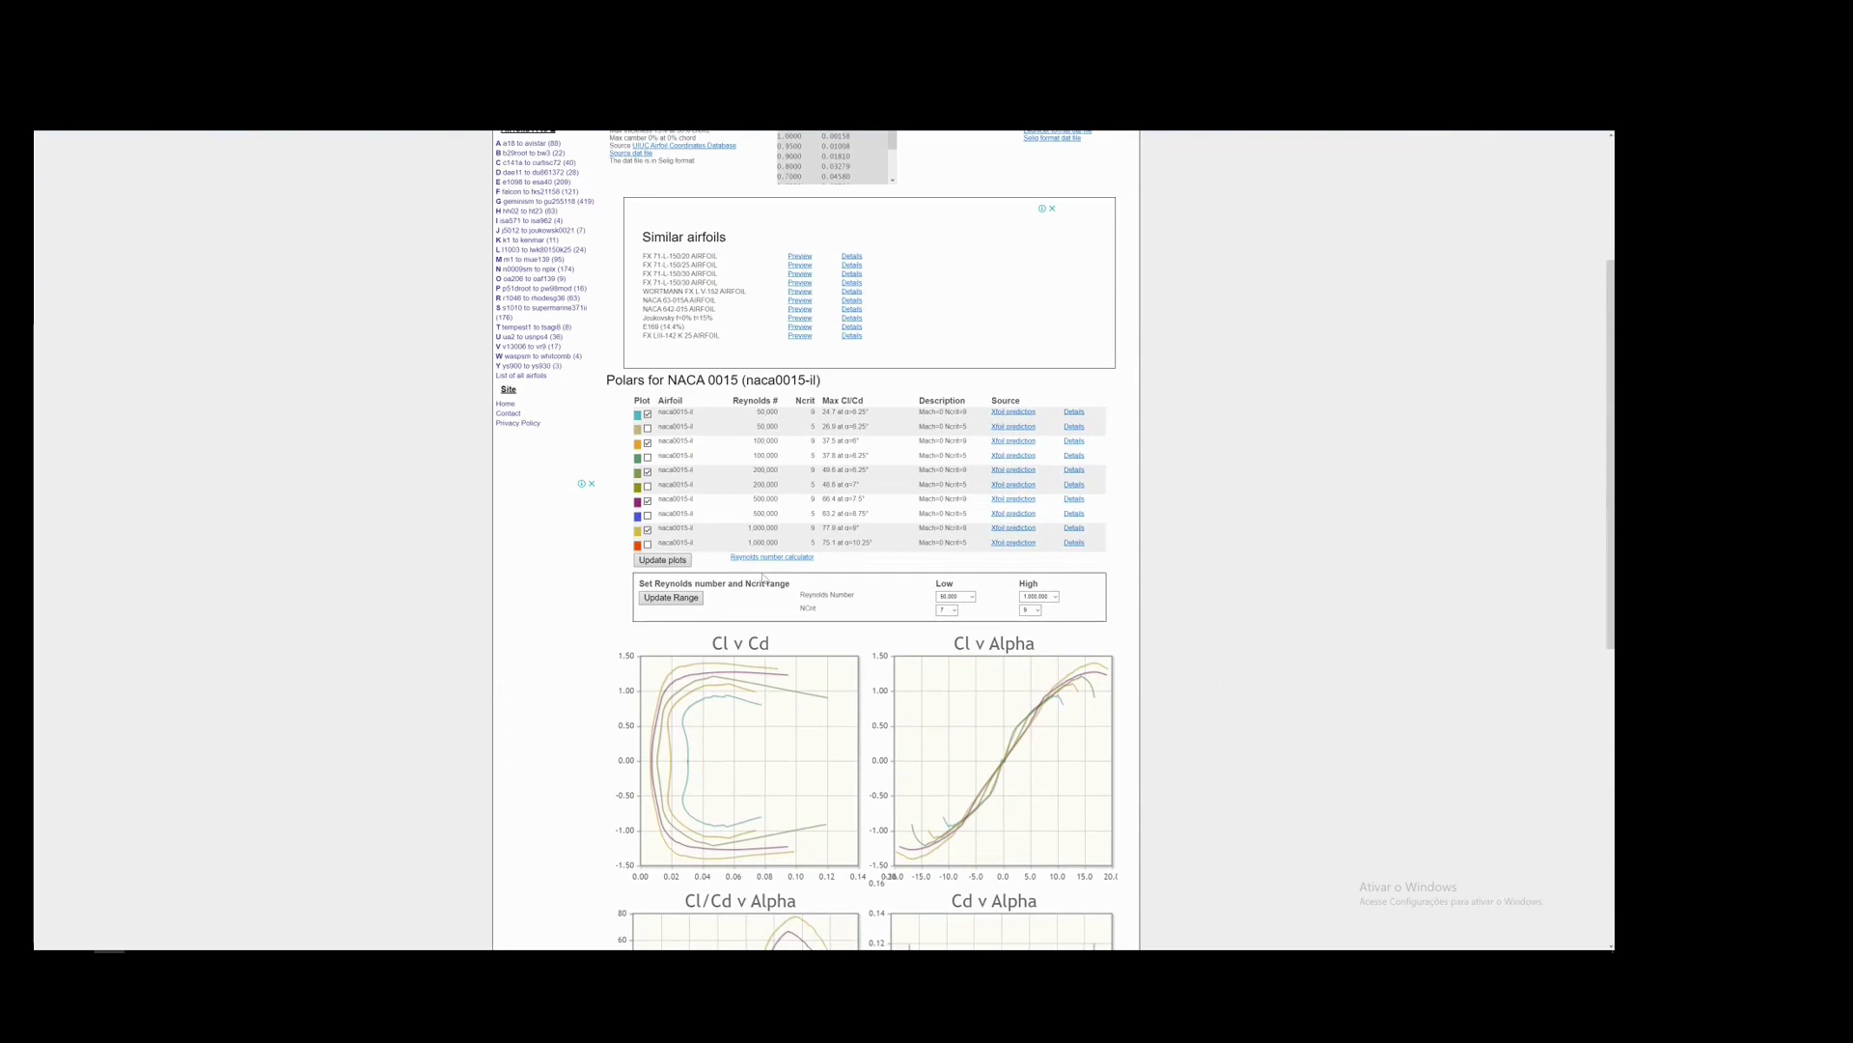
pyautogui.scroll(3, 762, 577)
pyautogui.scroll(-3, 910, 569)
# - Try the Reynolds number calculator with the kinematic viscosity of air at 20 °C, and return to the NACA 0015 page
pyautogui.click(776, 558)
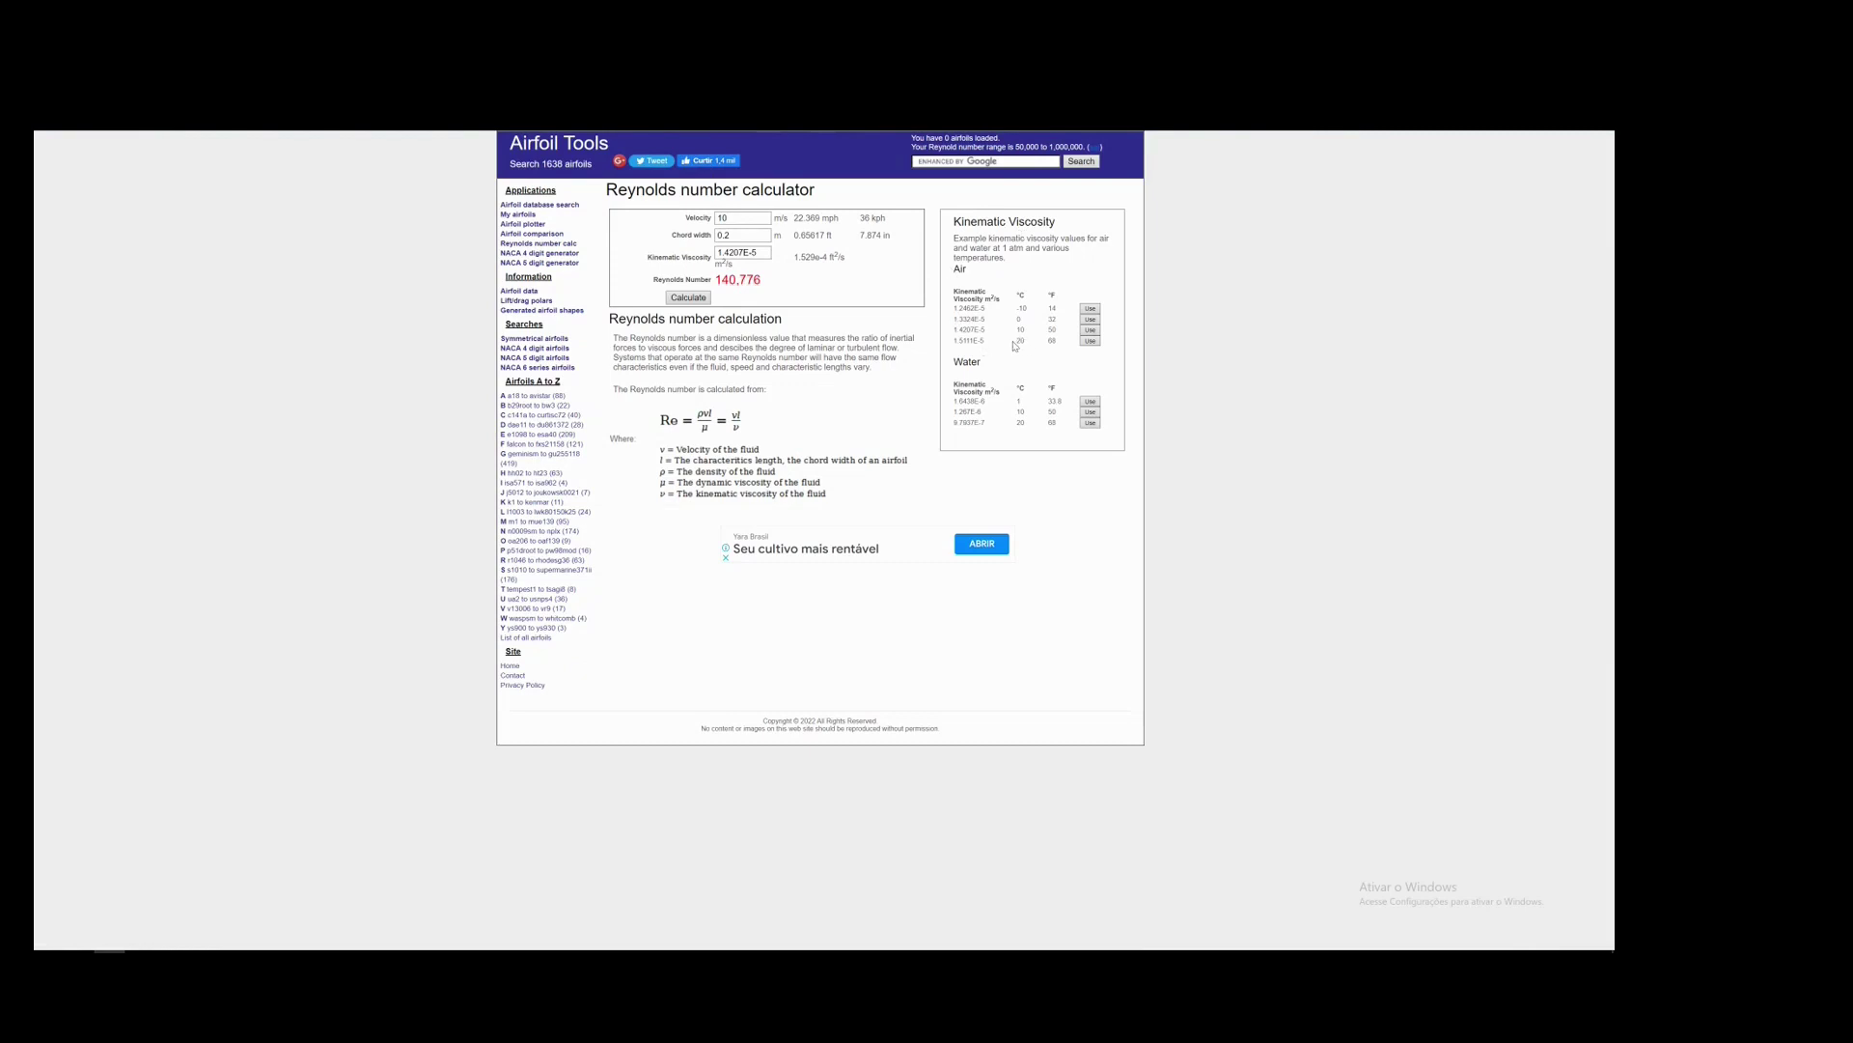
pyautogui.click(1090, 341)
pyautogui.hotkey('alt', 'Left')
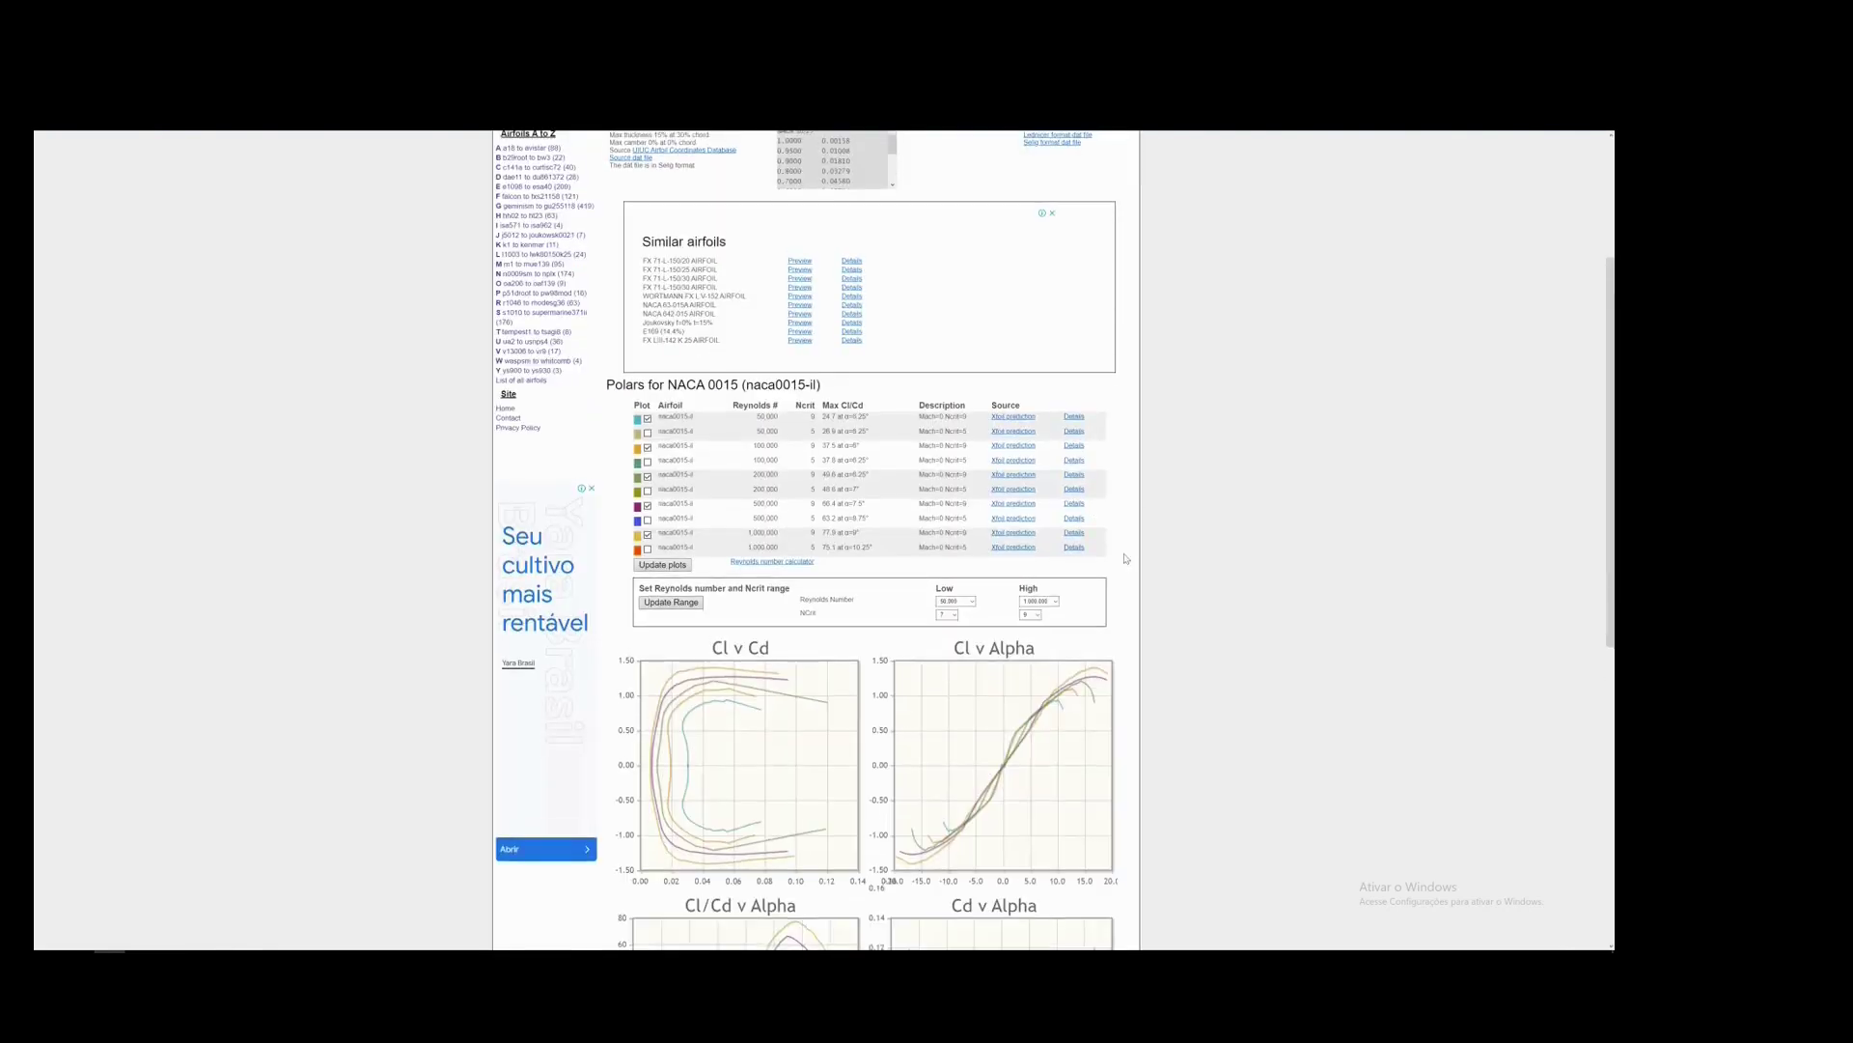
# - Send the NACA 0015 airfoil to the airfoil plotter
pyautogui.scroll(3, 1185, 309)
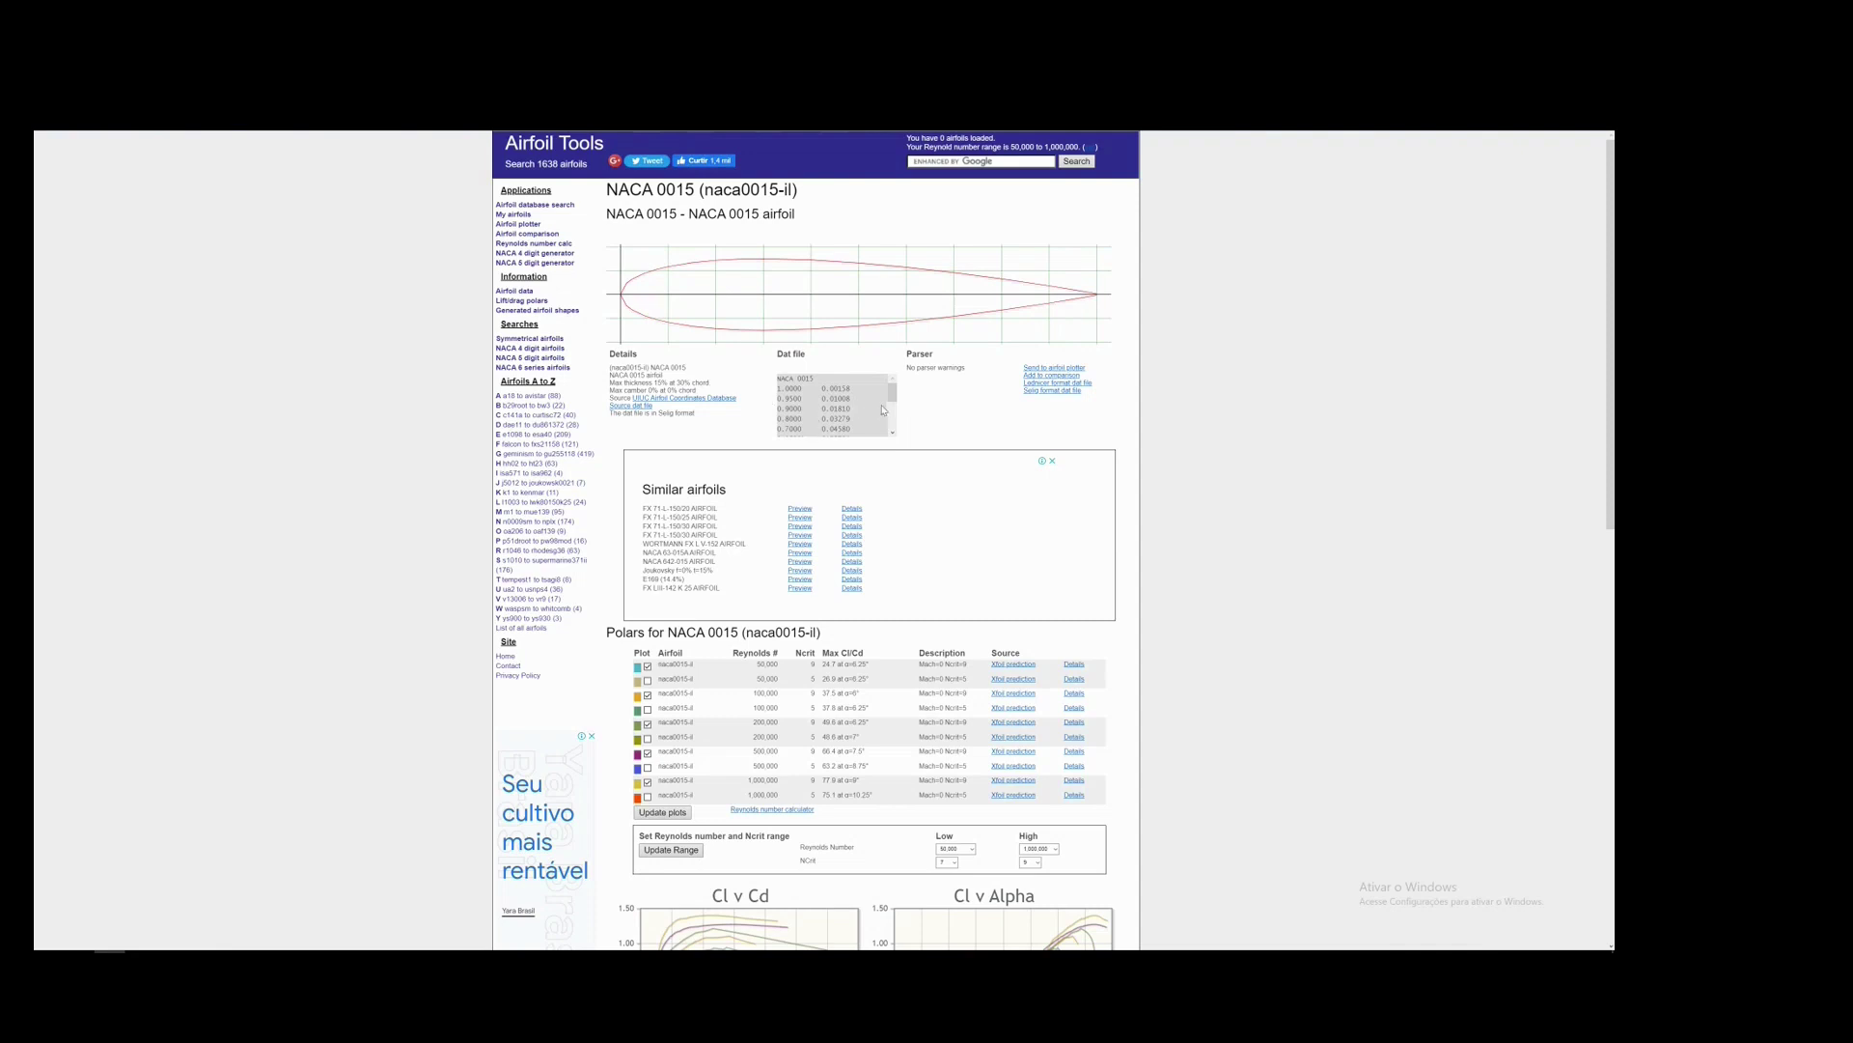
pyautogui.click(1079, 368)
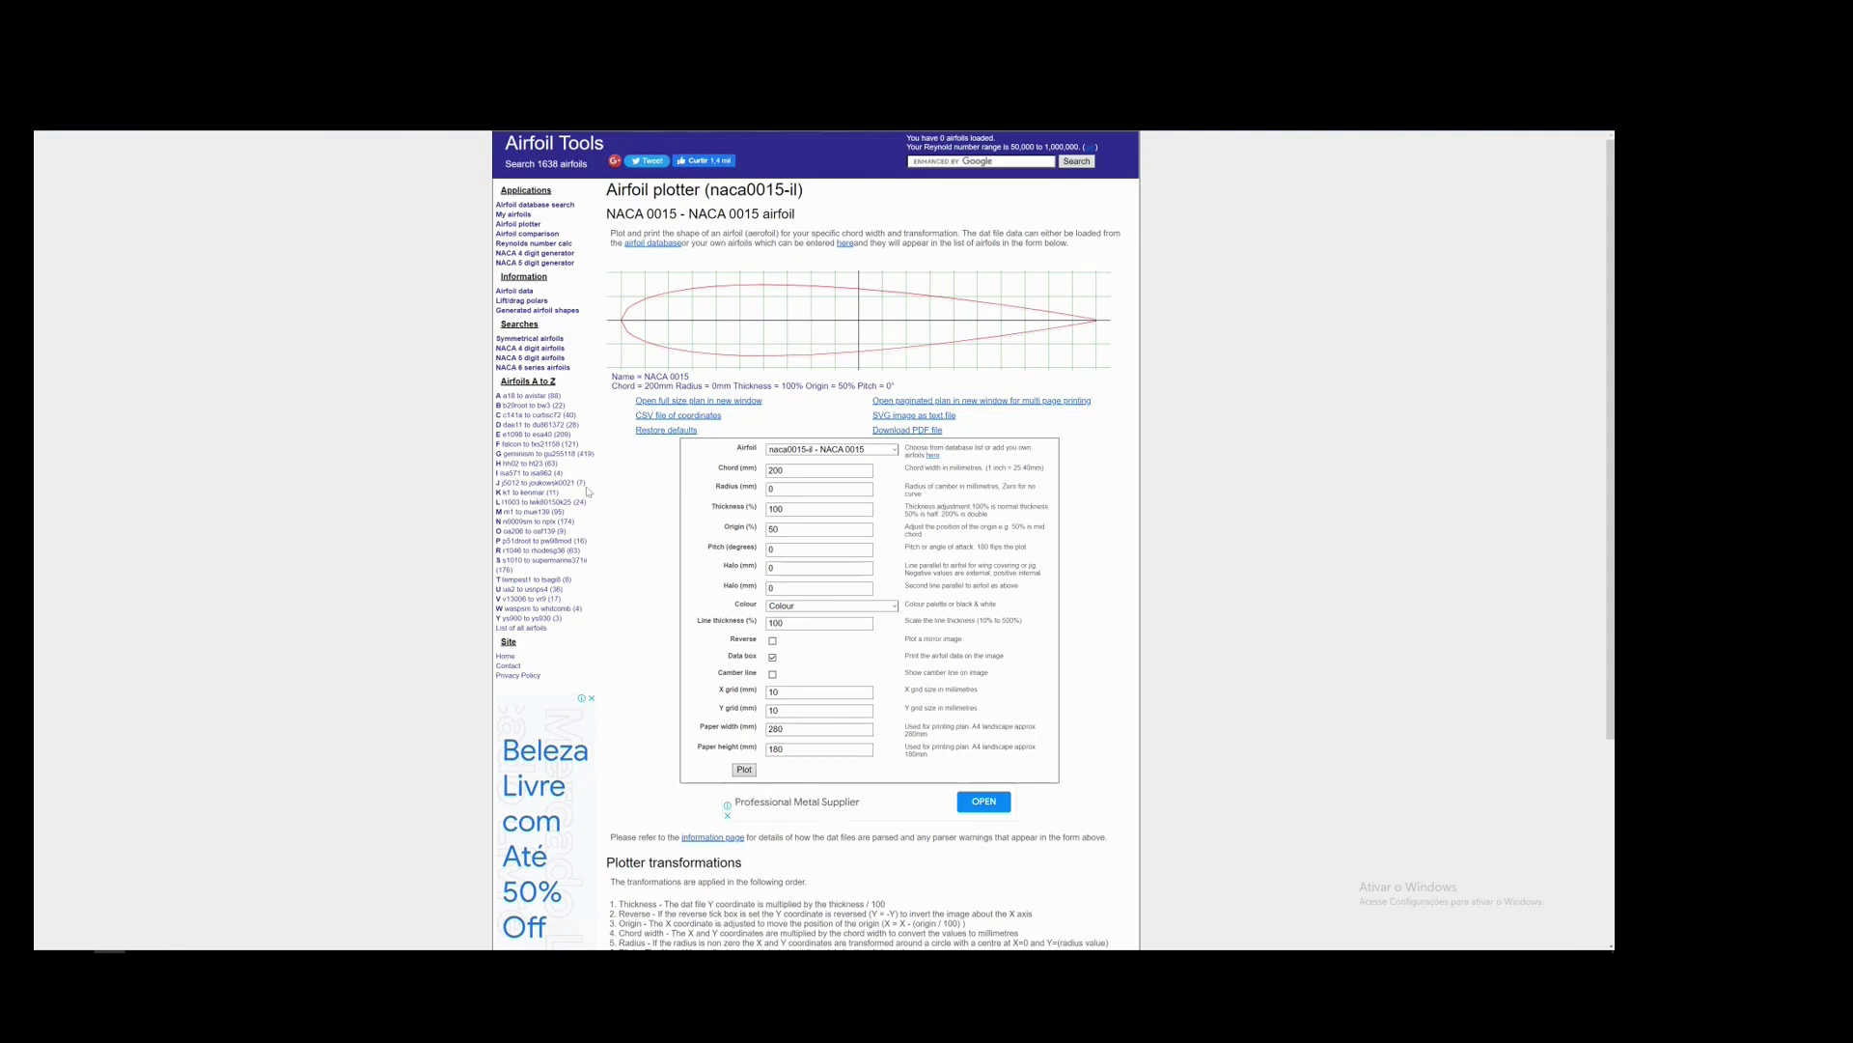
# - Review the plotter's transformation settings, its list of available airfoils and the chord width
pyautogui.moveTo(728, 470); pyautogui.dragTo(760, 549)
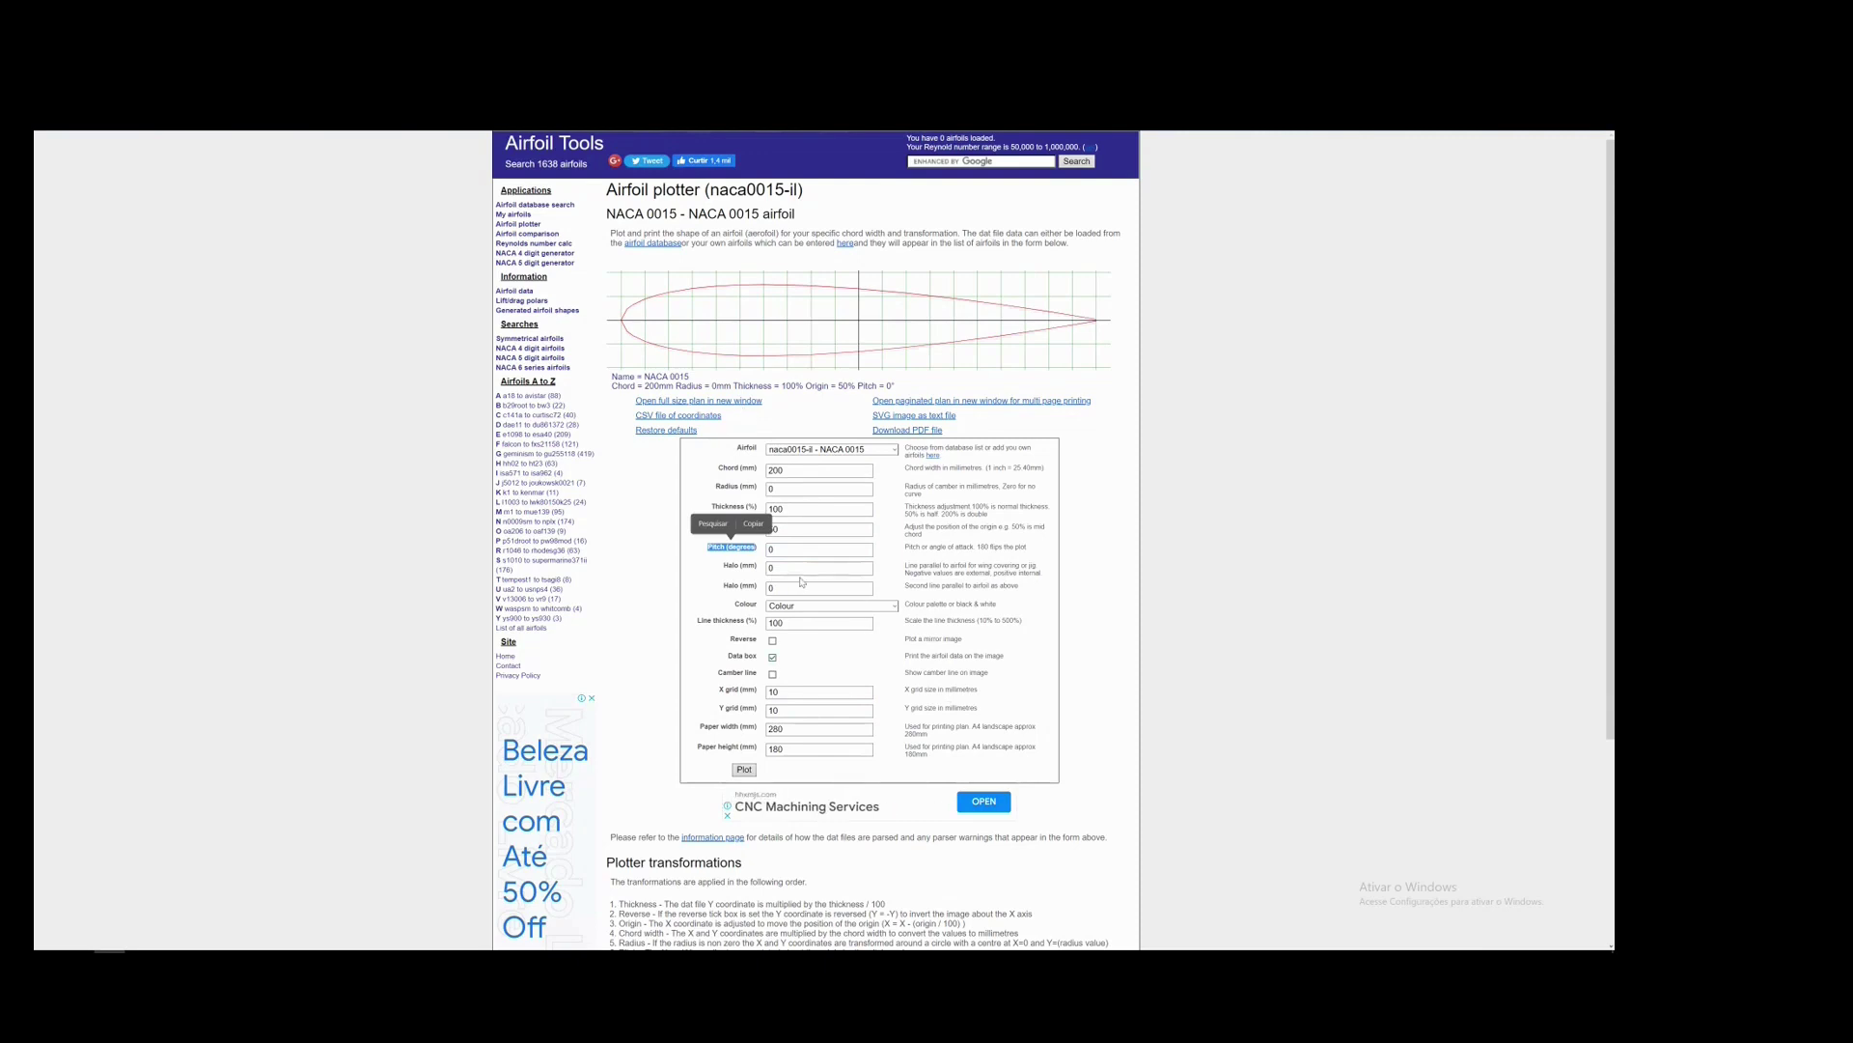
pyautogui.click(933, 529)
pyautogui.click(895, 450)
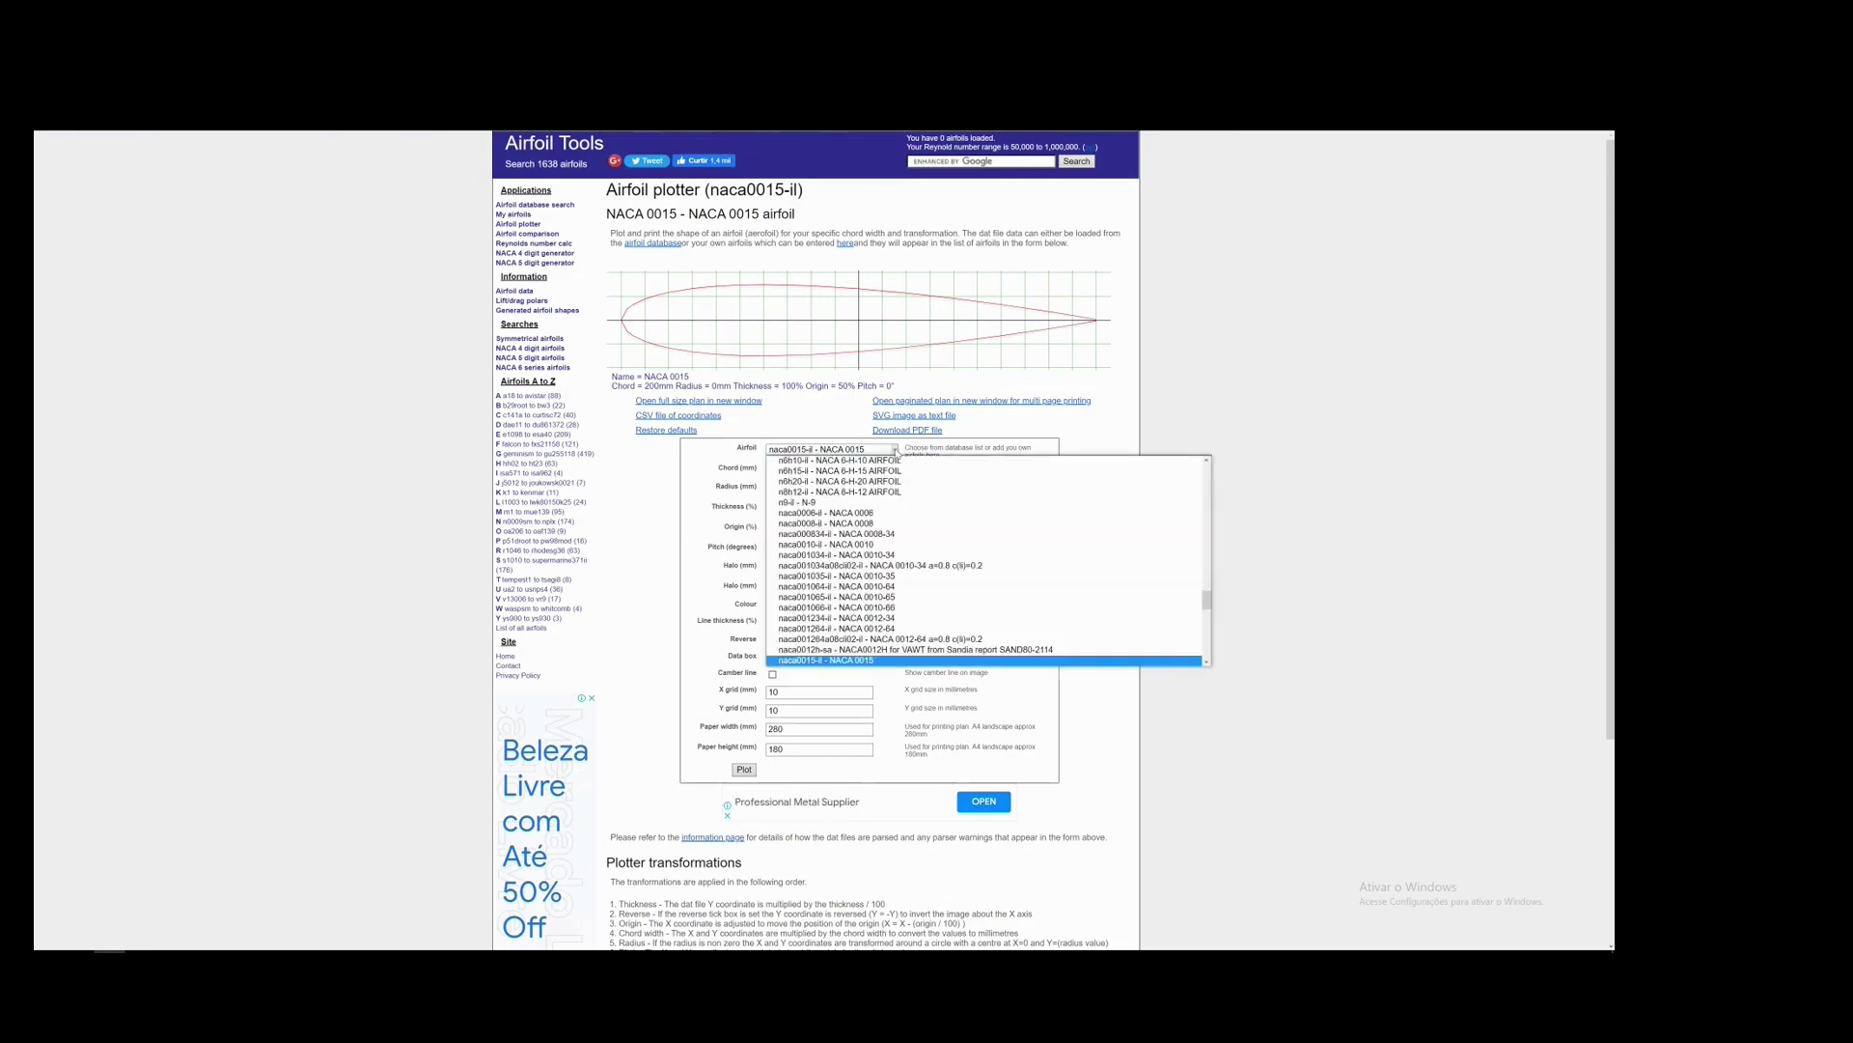
pyautogui.click(895, 449)
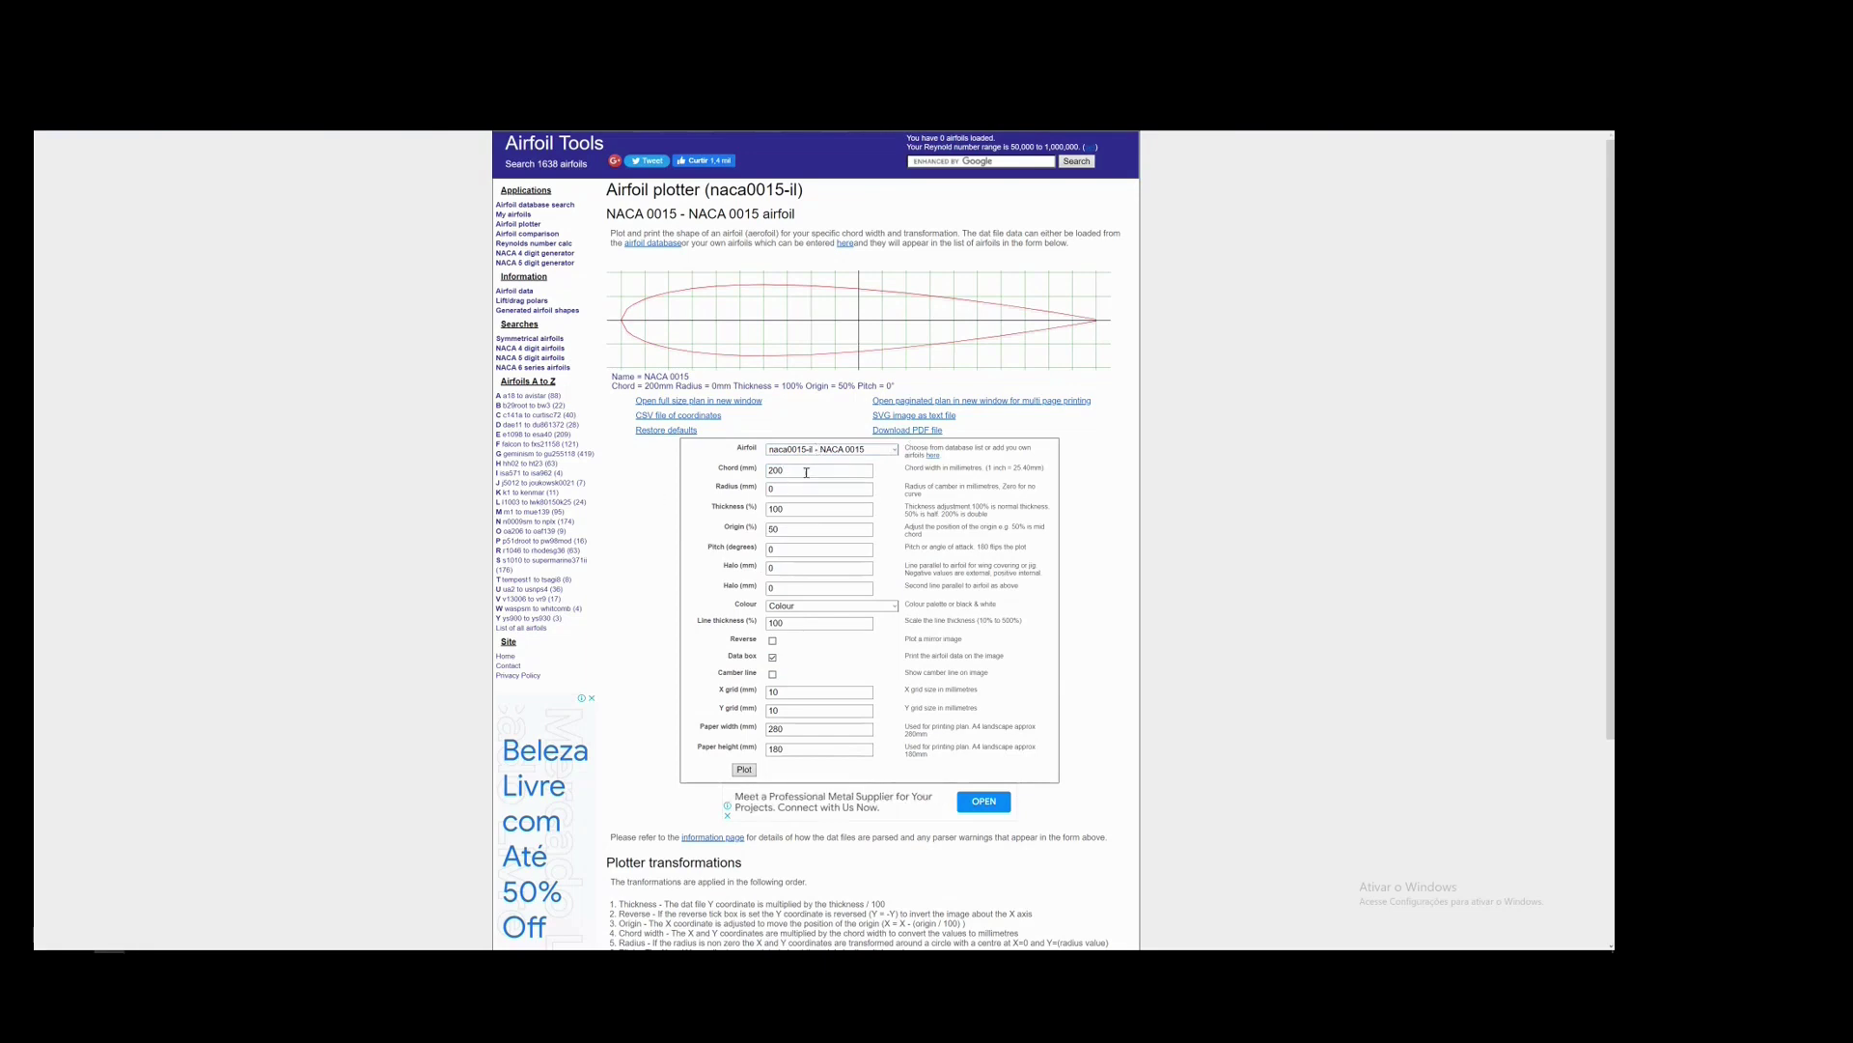
pyautogui.moveTo(806, 472); pyautogui.dragTo(697, 472)
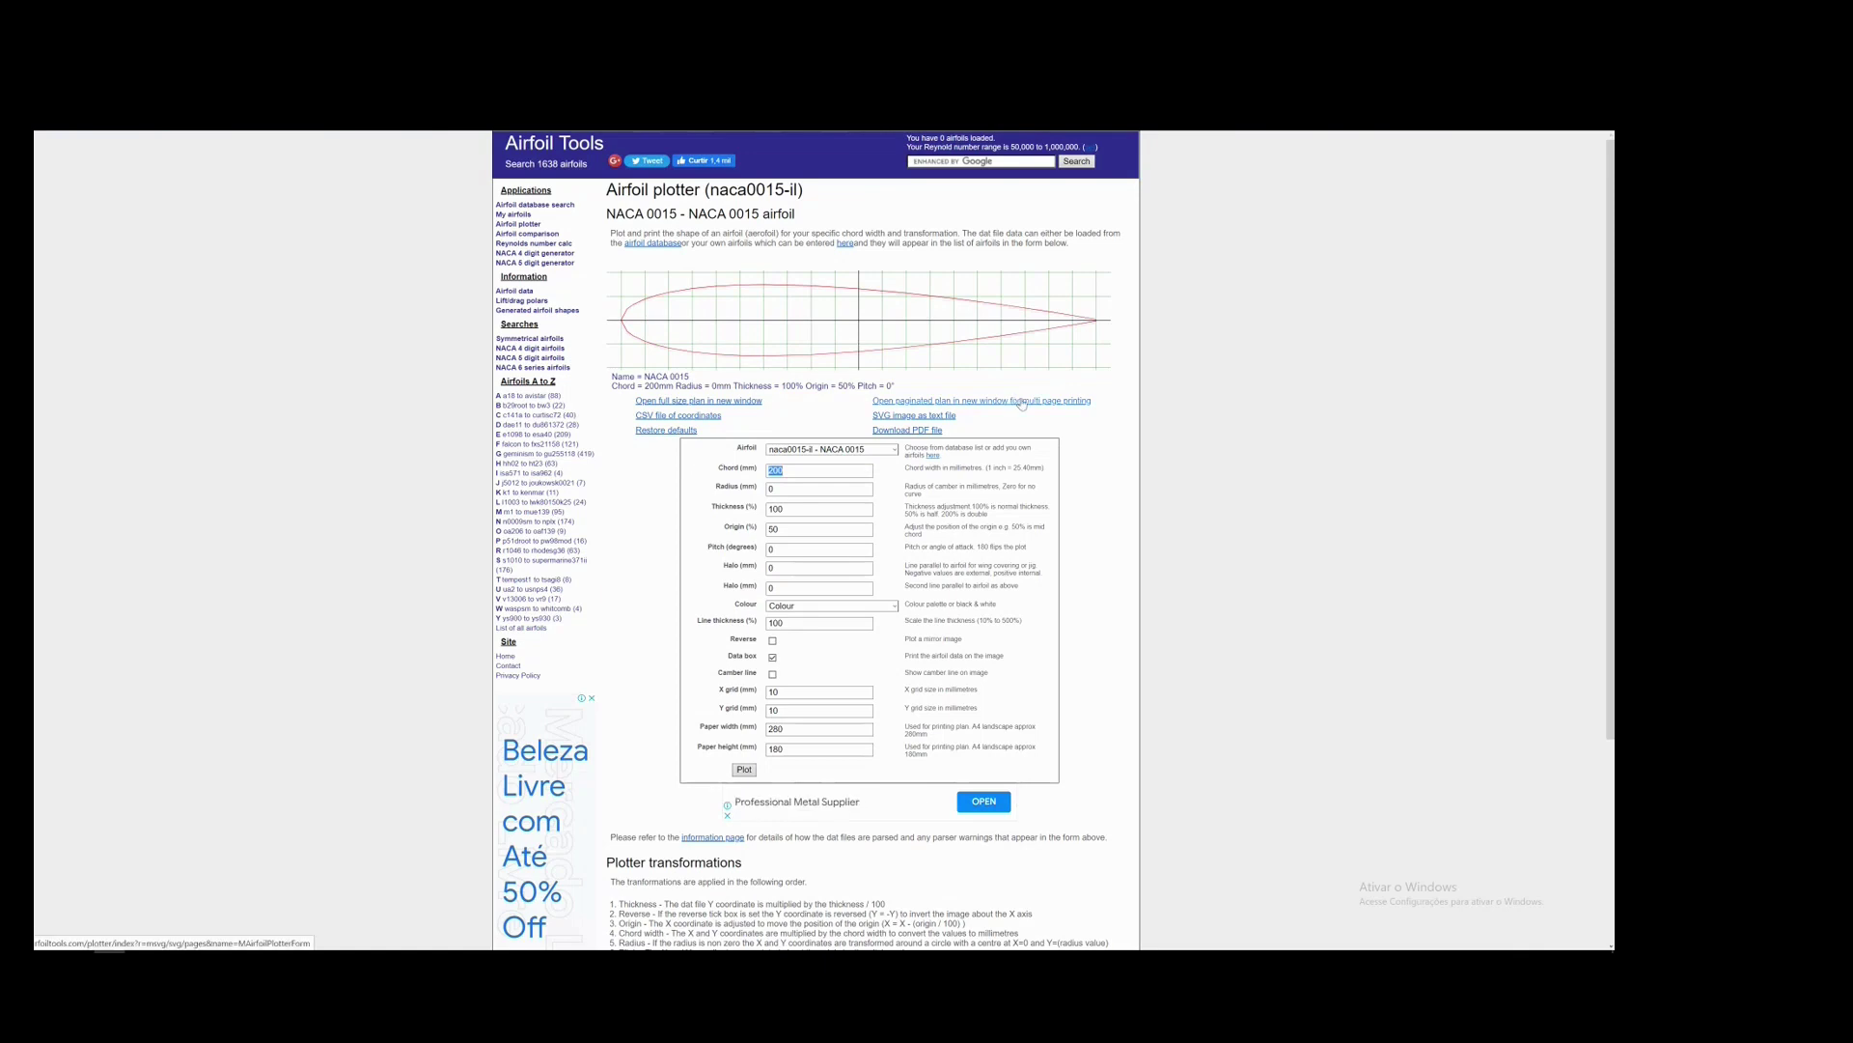
# - Plot the NACA 0015 airfoil with a camber radius of 150 mm, and replot it with the radius restored to 0
pyautogui.click(791, 490)
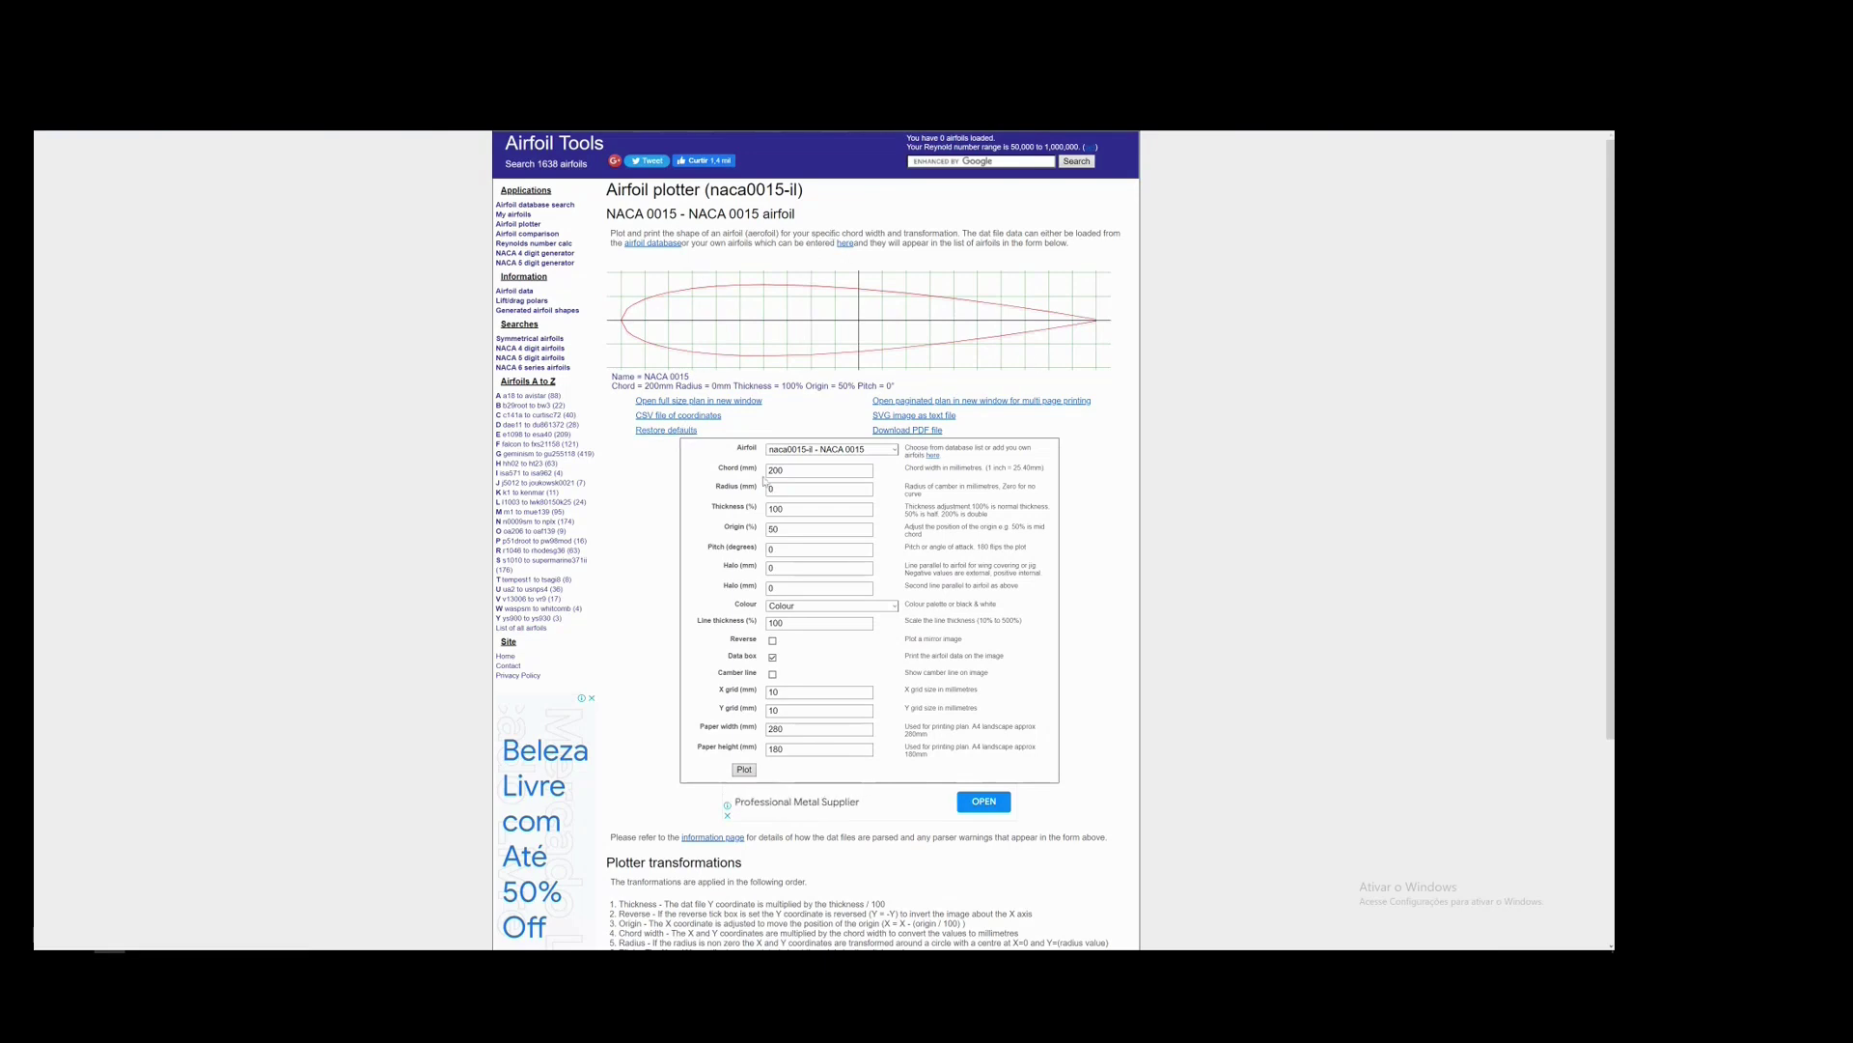
pyautogui.moveTo(783, 490); pyautogui.dragTo(759, 493)
pyautogui.write('150')
pyautogui.press('Return')
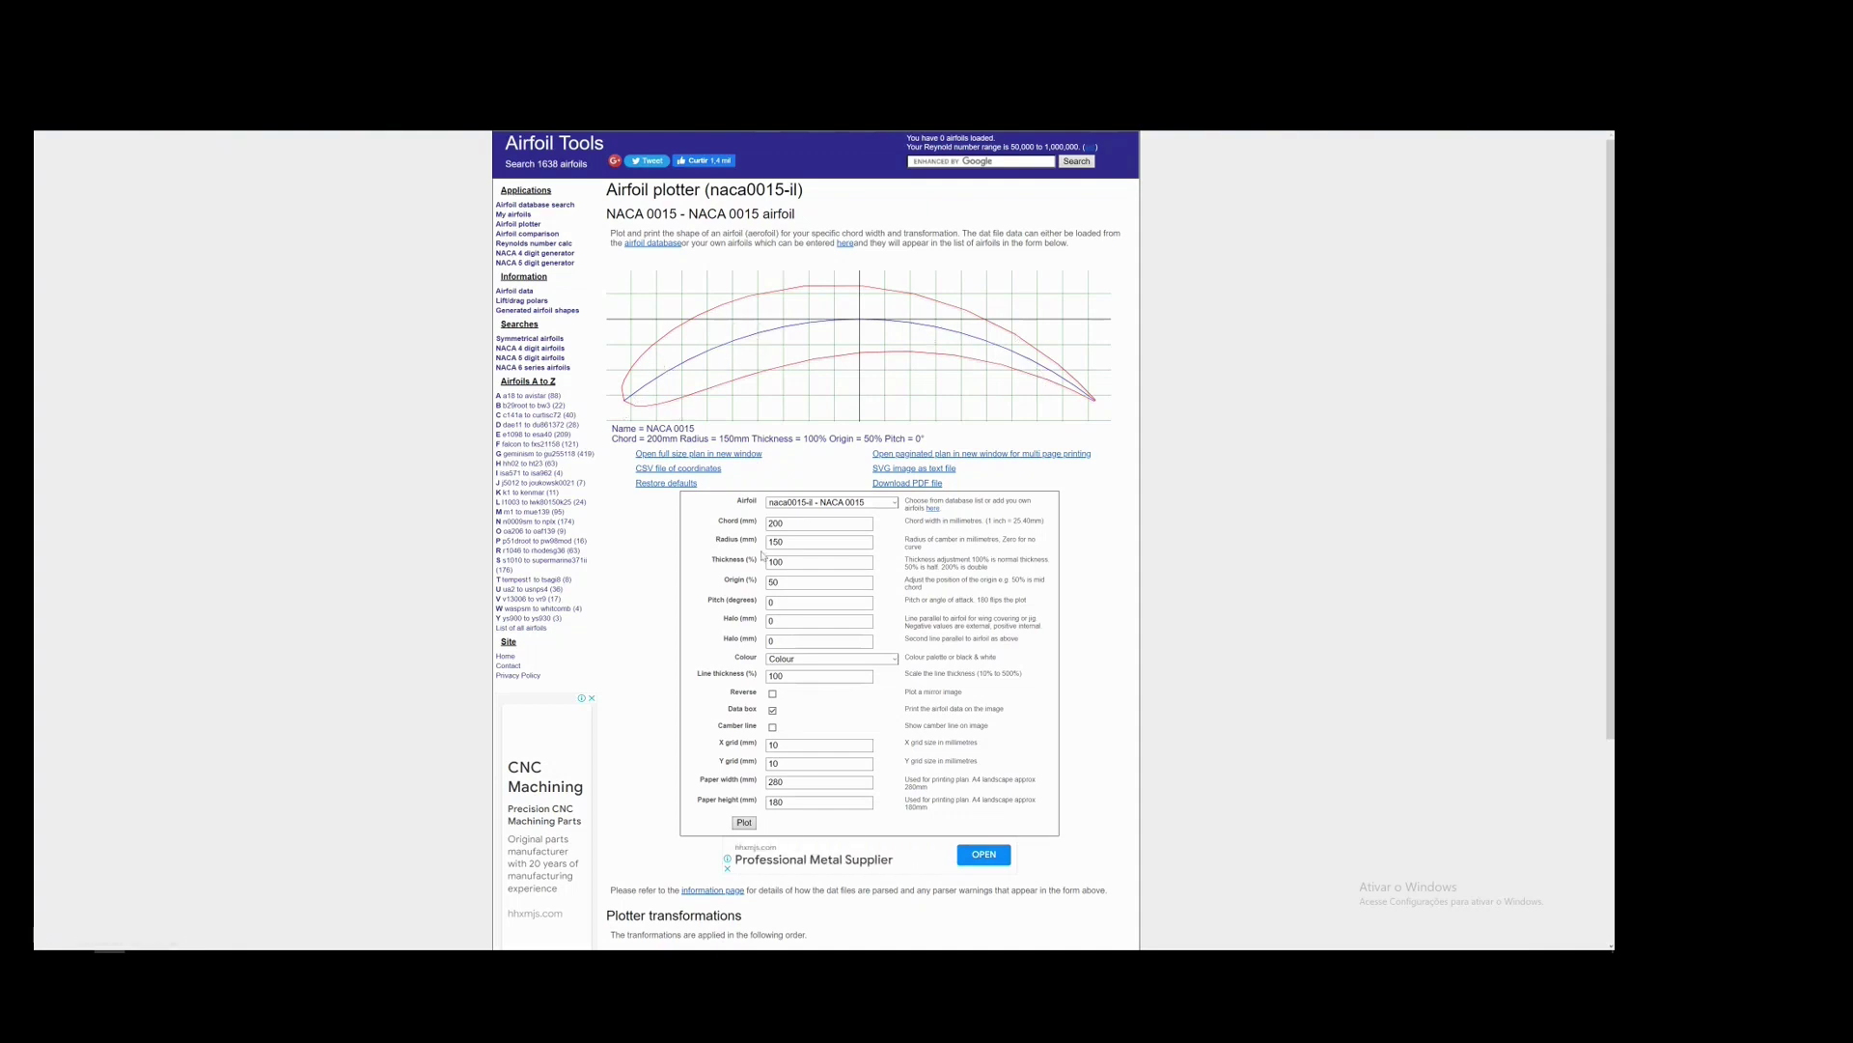
pyautogui.moveTo(795, 544); pyautogui.dragTo(728, 552)
pyautogui.write('0')
pyautogui.click(744, 824)
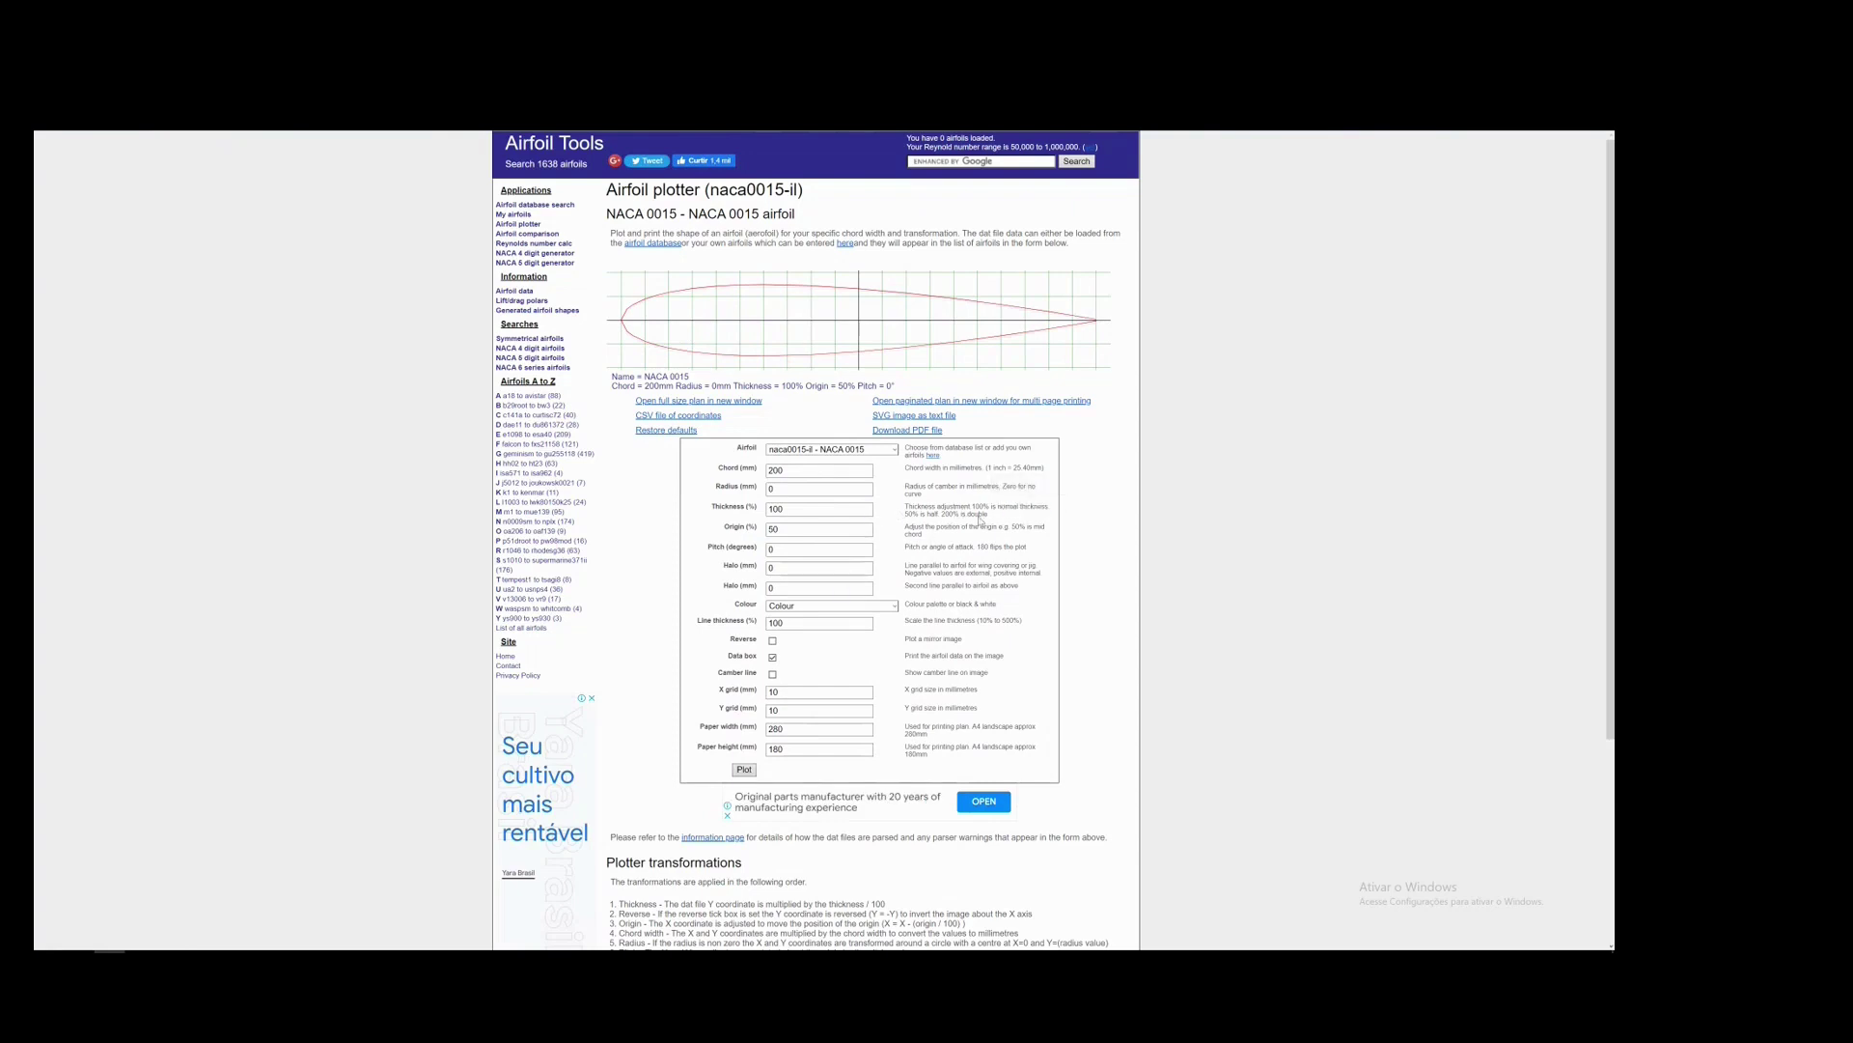
# - Plot the airfoil at 50% thickness, and replot it with the thickness restored to 100%
pyautogui.doubleClick(791, 514)
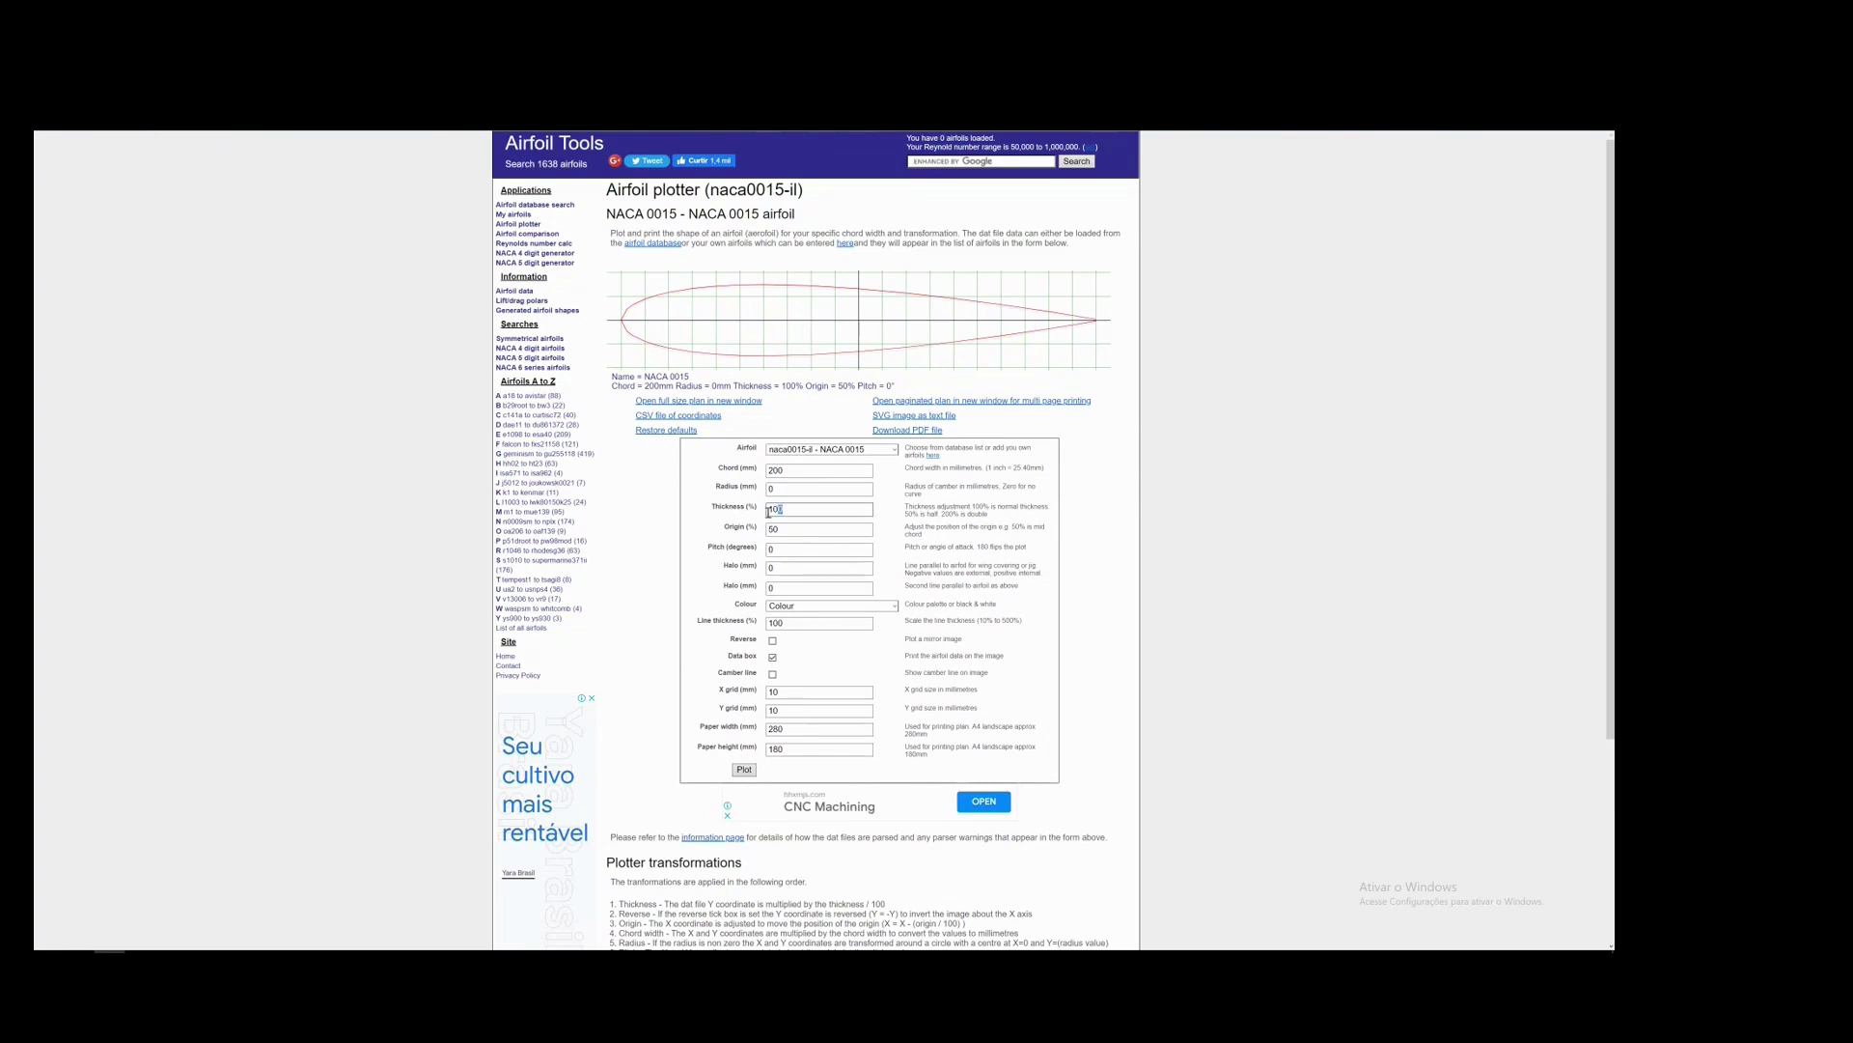
pyautogui.write('50')
pyautogui.click(743, 770)
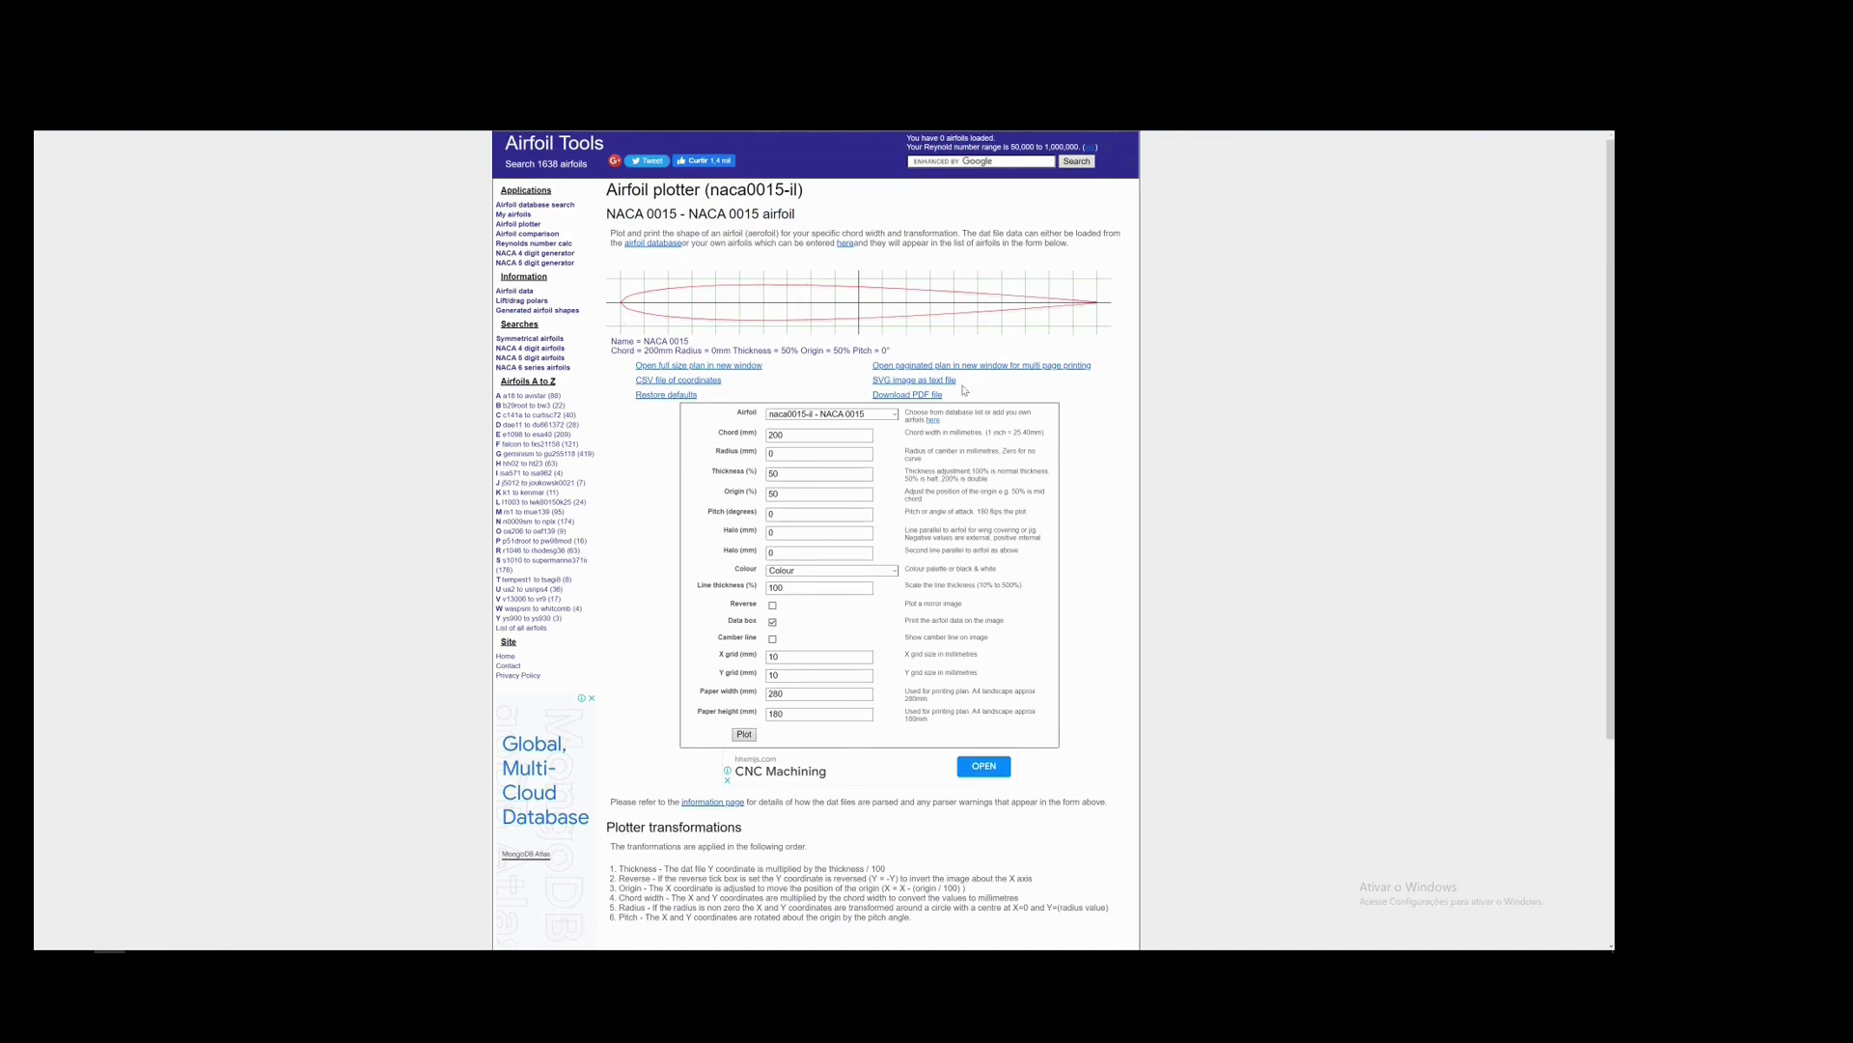
pyautogui.doubleClick(775, 474)
pyautogui.write('100')
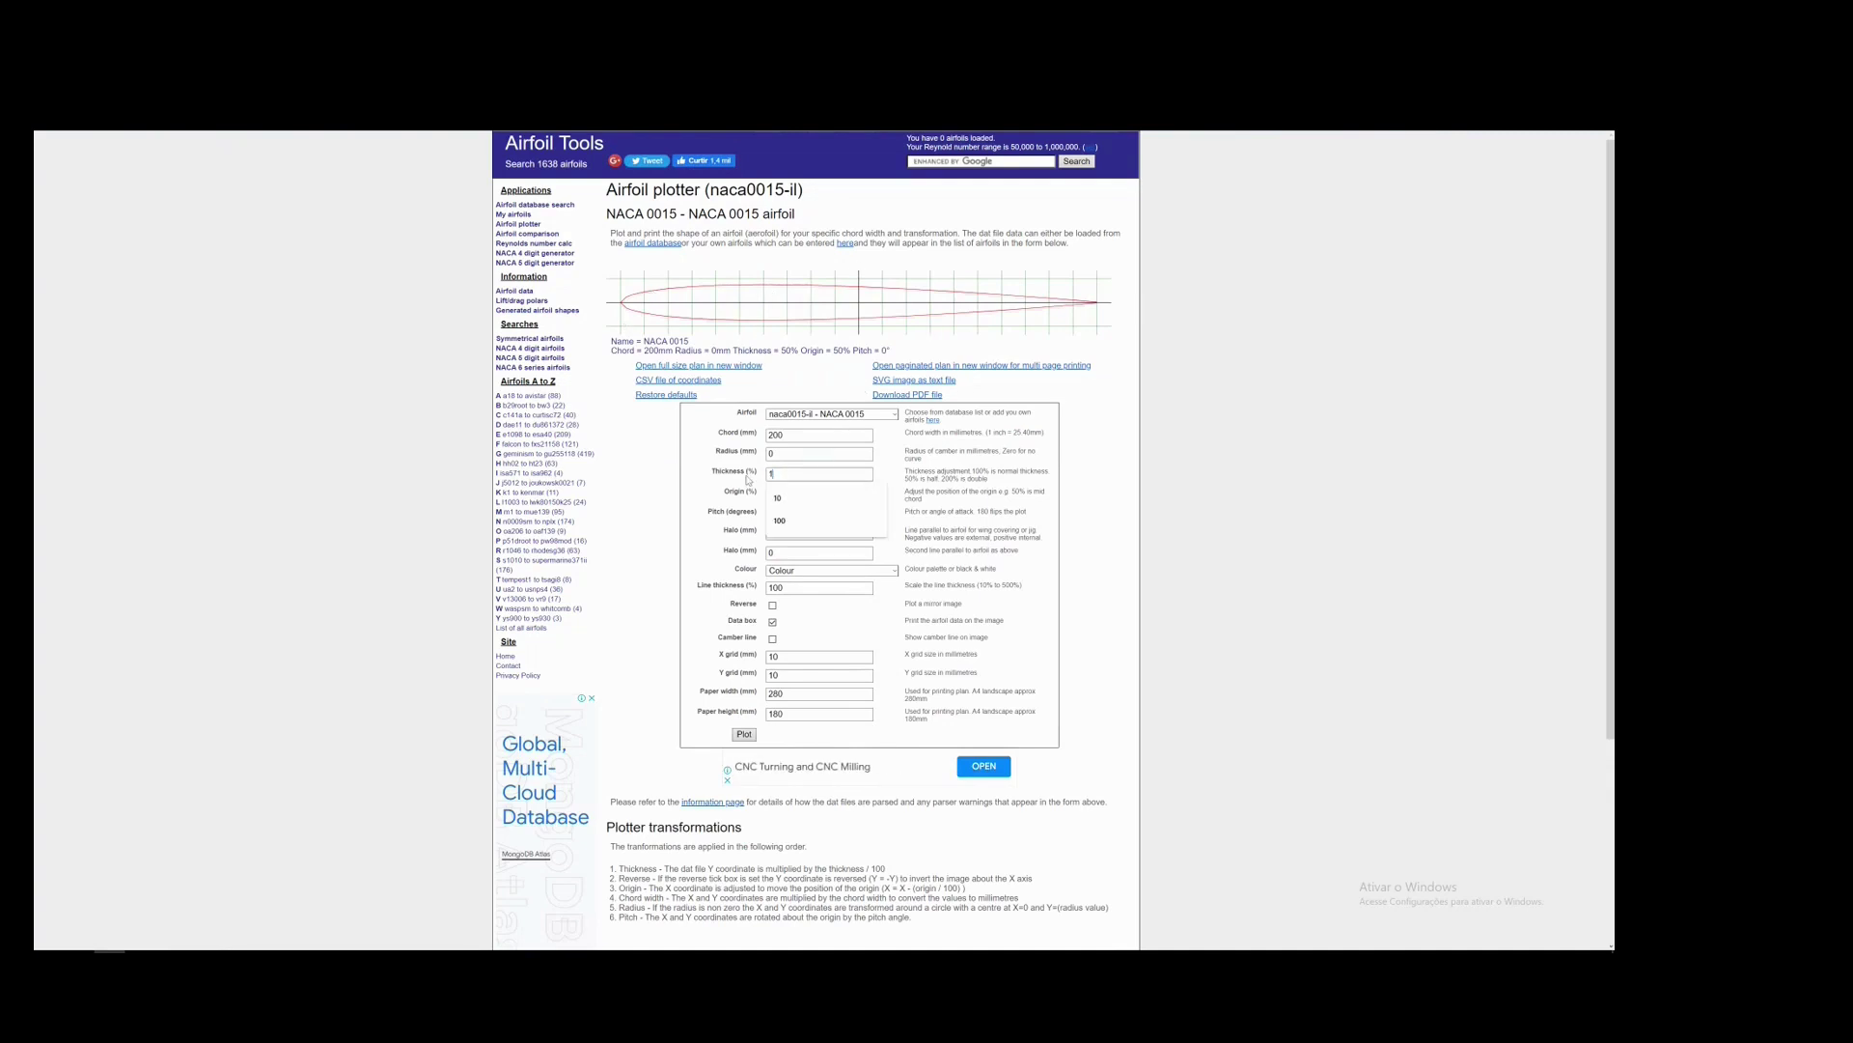
pyautogui.click(744, 734)
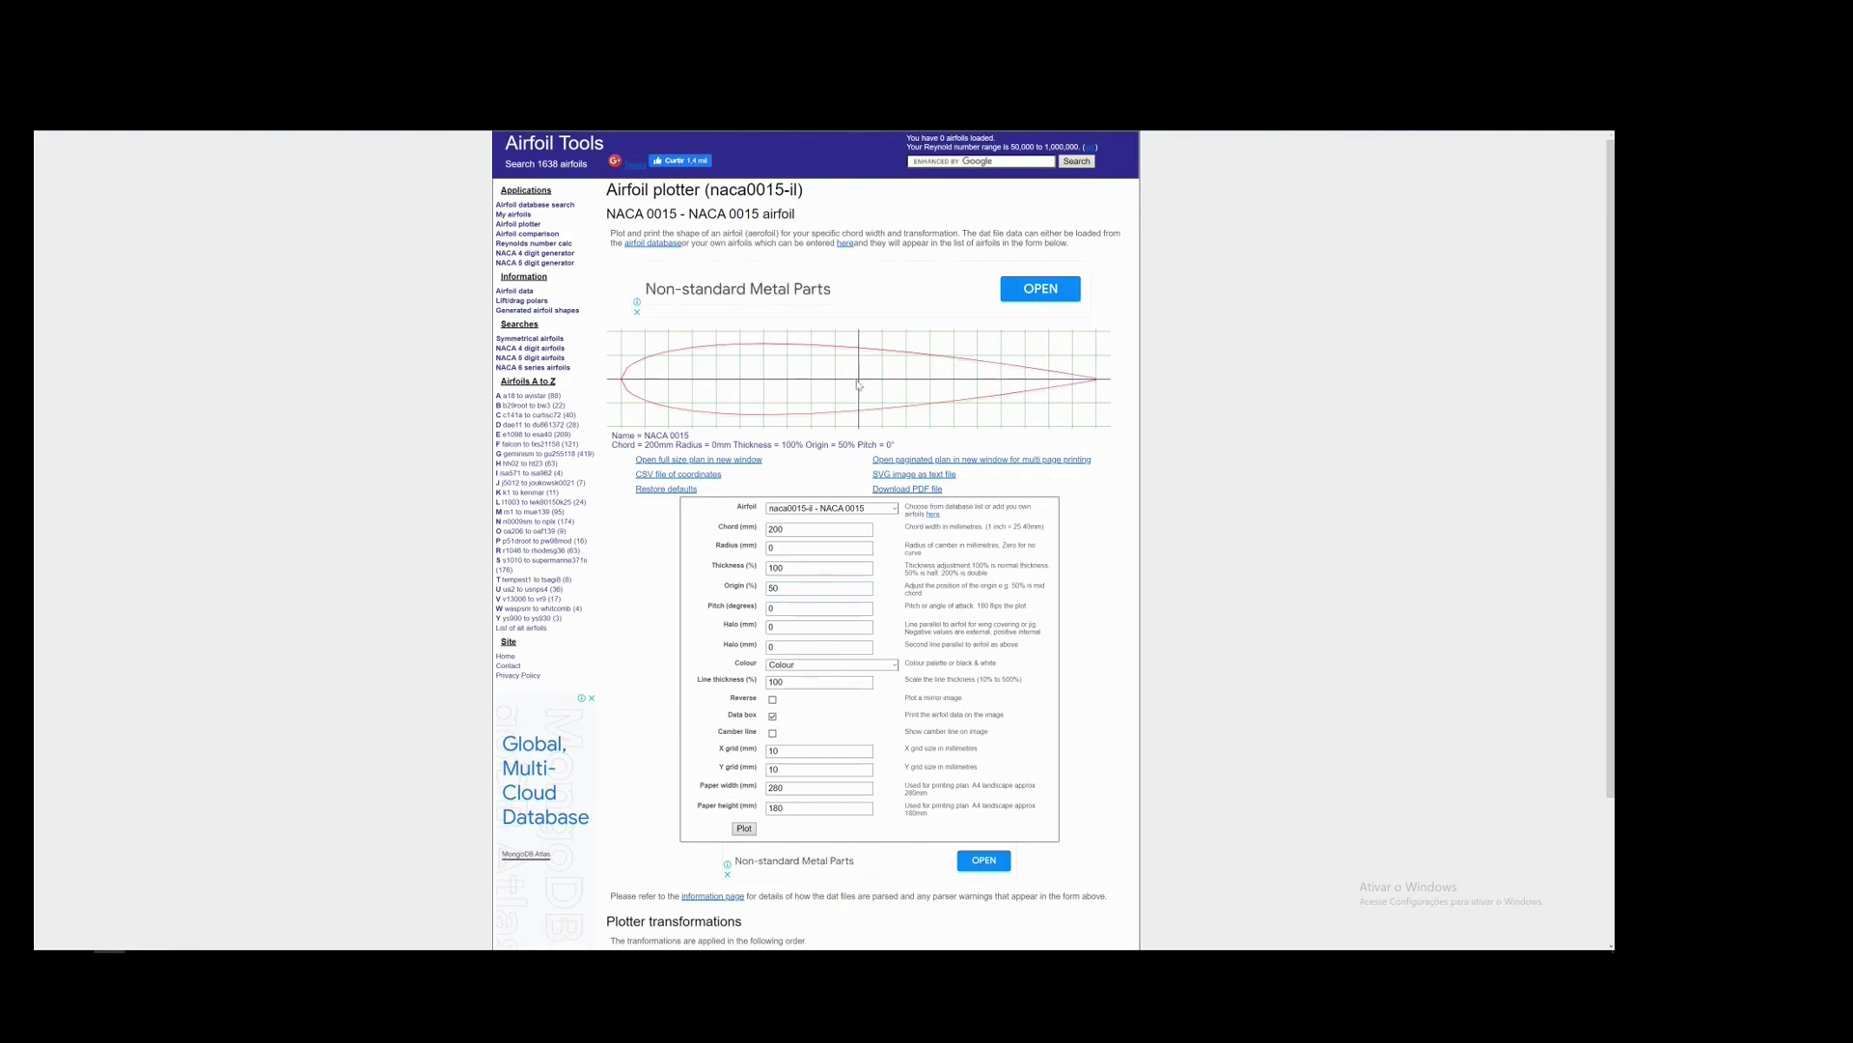
# - Plot the airfoil with its origin at 0%, and replot it with the origin restored to 50%
pyautogui.doubleClick(797, 592)
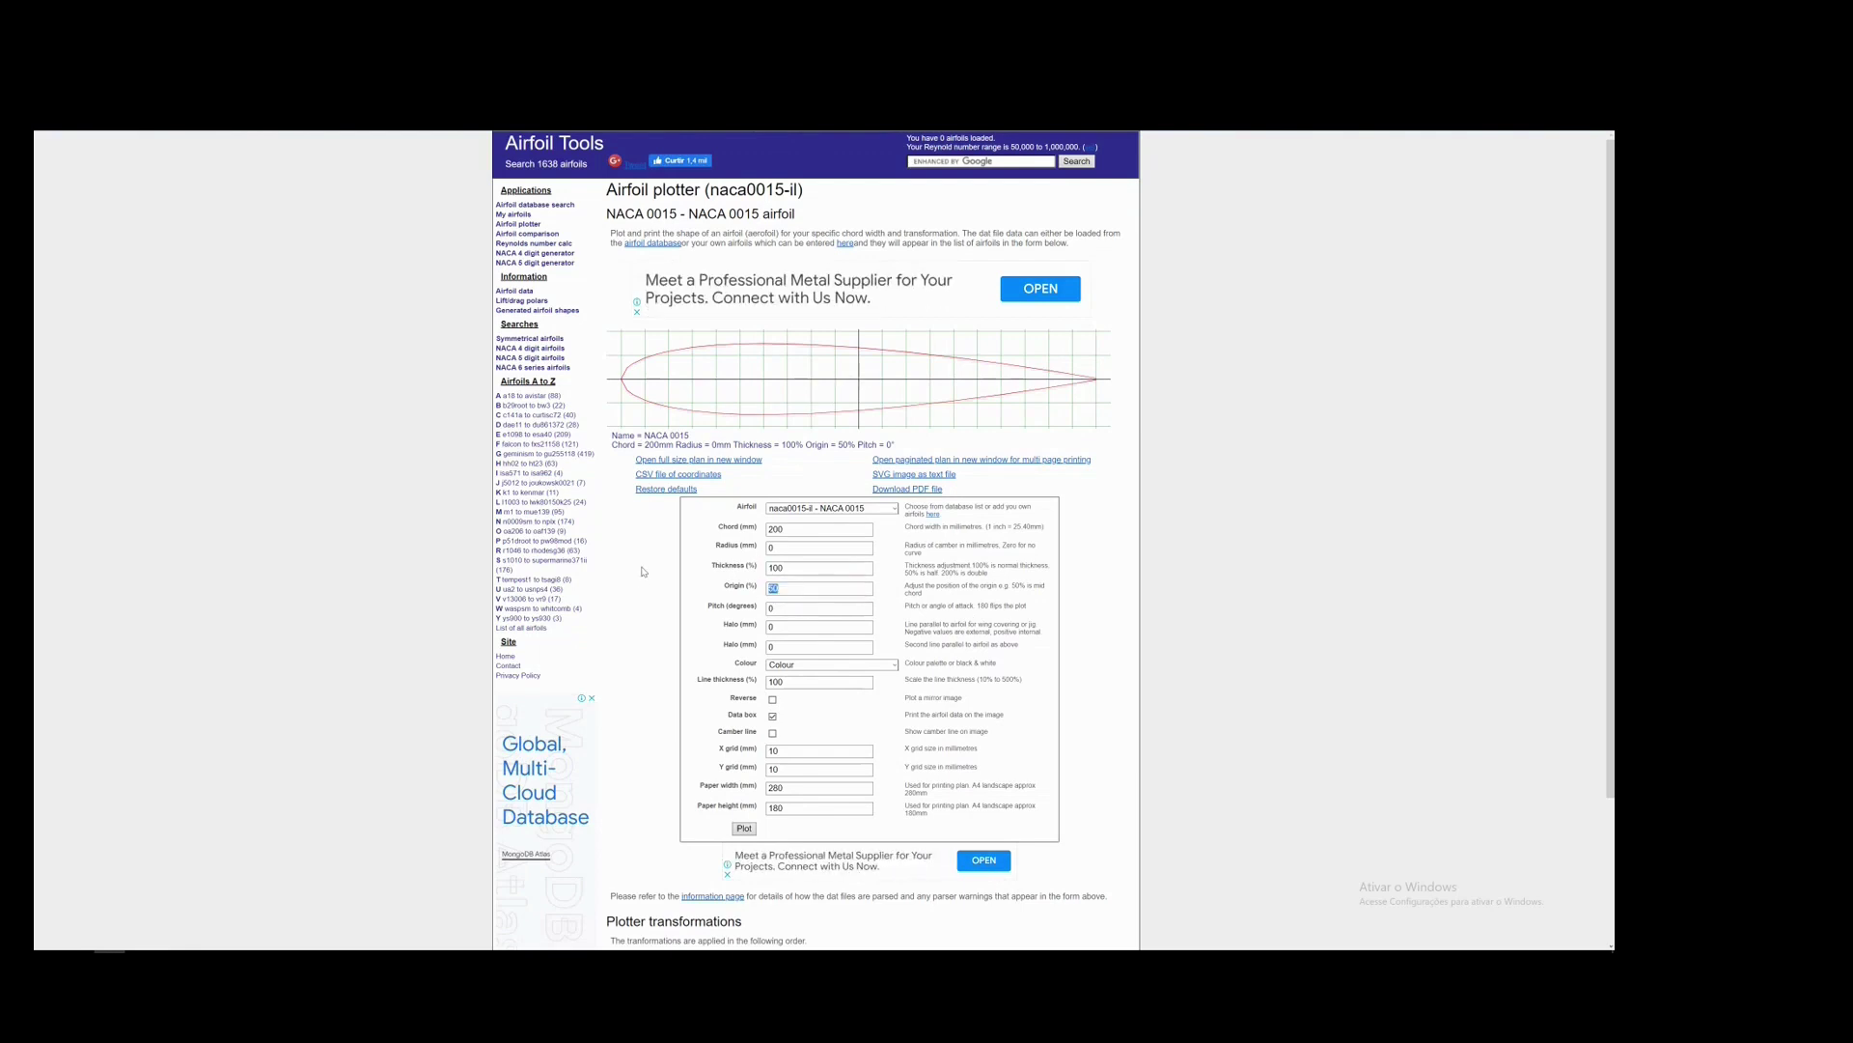
pyautogui.write('0')
pyautogui.click(738, 831)
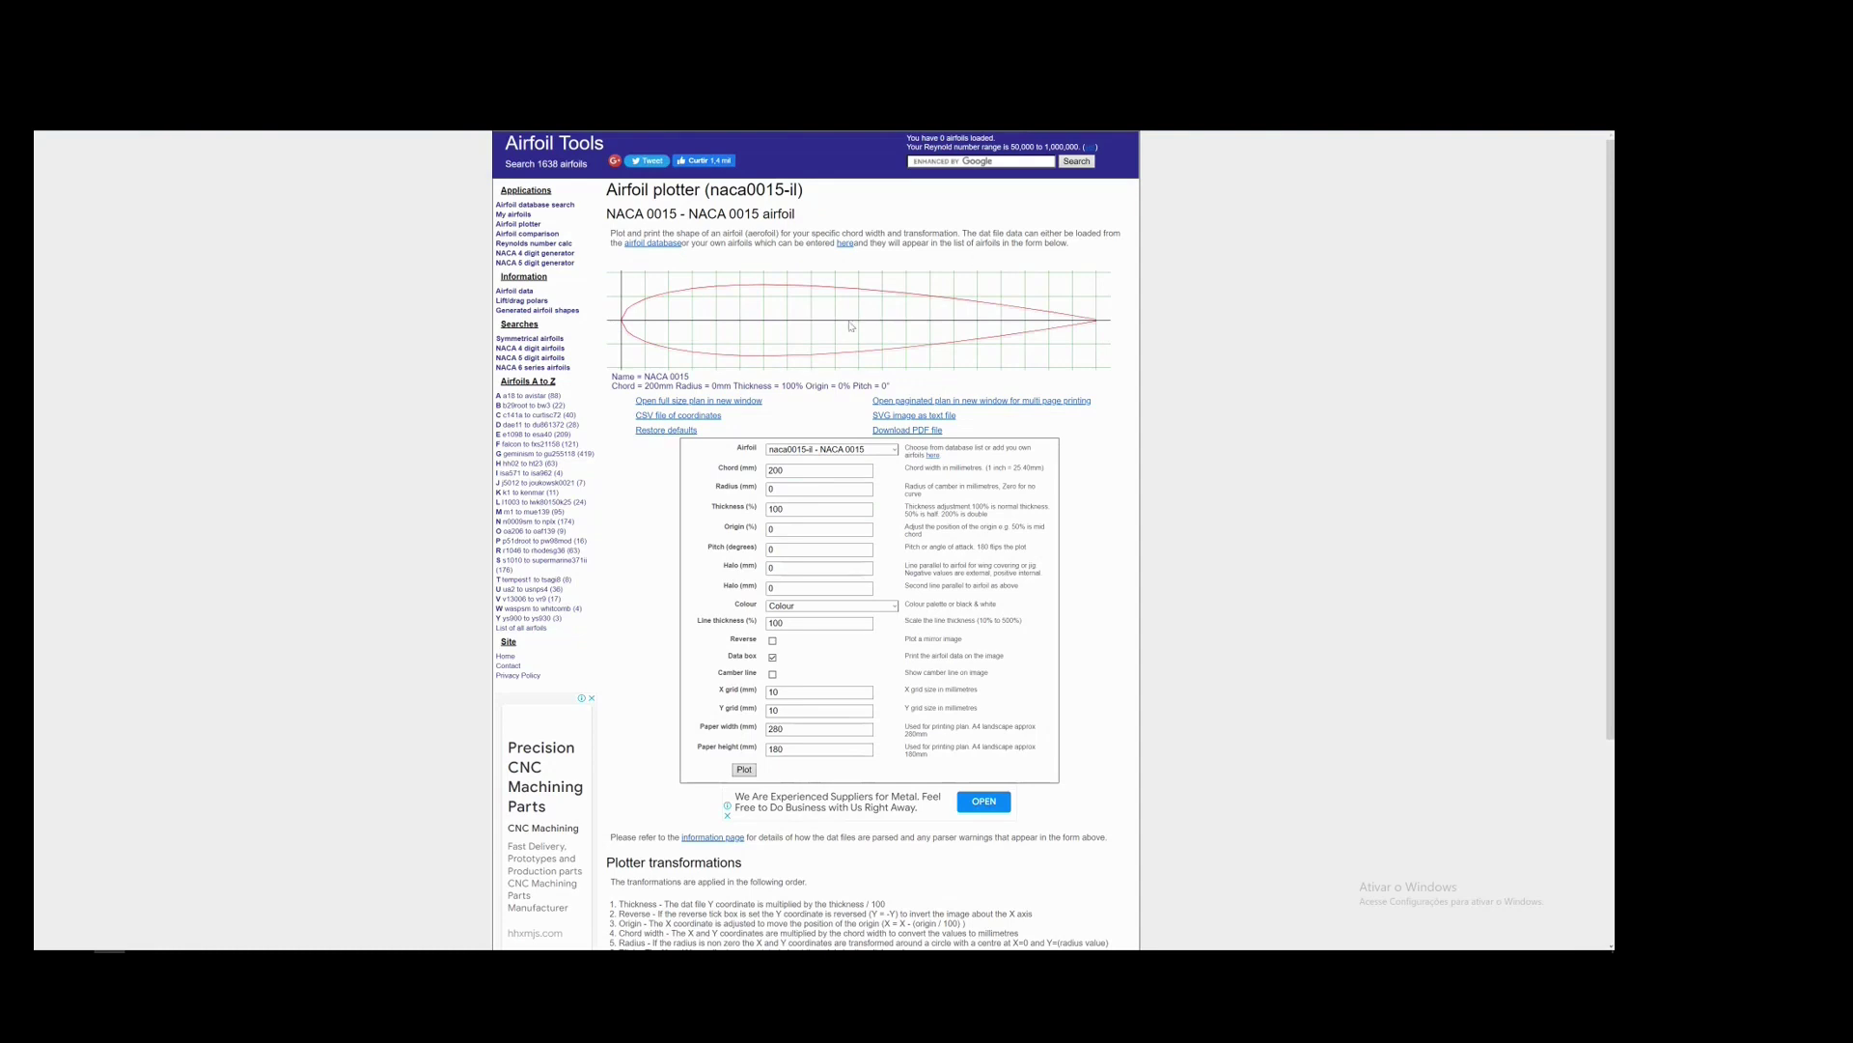
pyautogui.moveTo(793, 535); pyautogui.dragTo(755, 531)
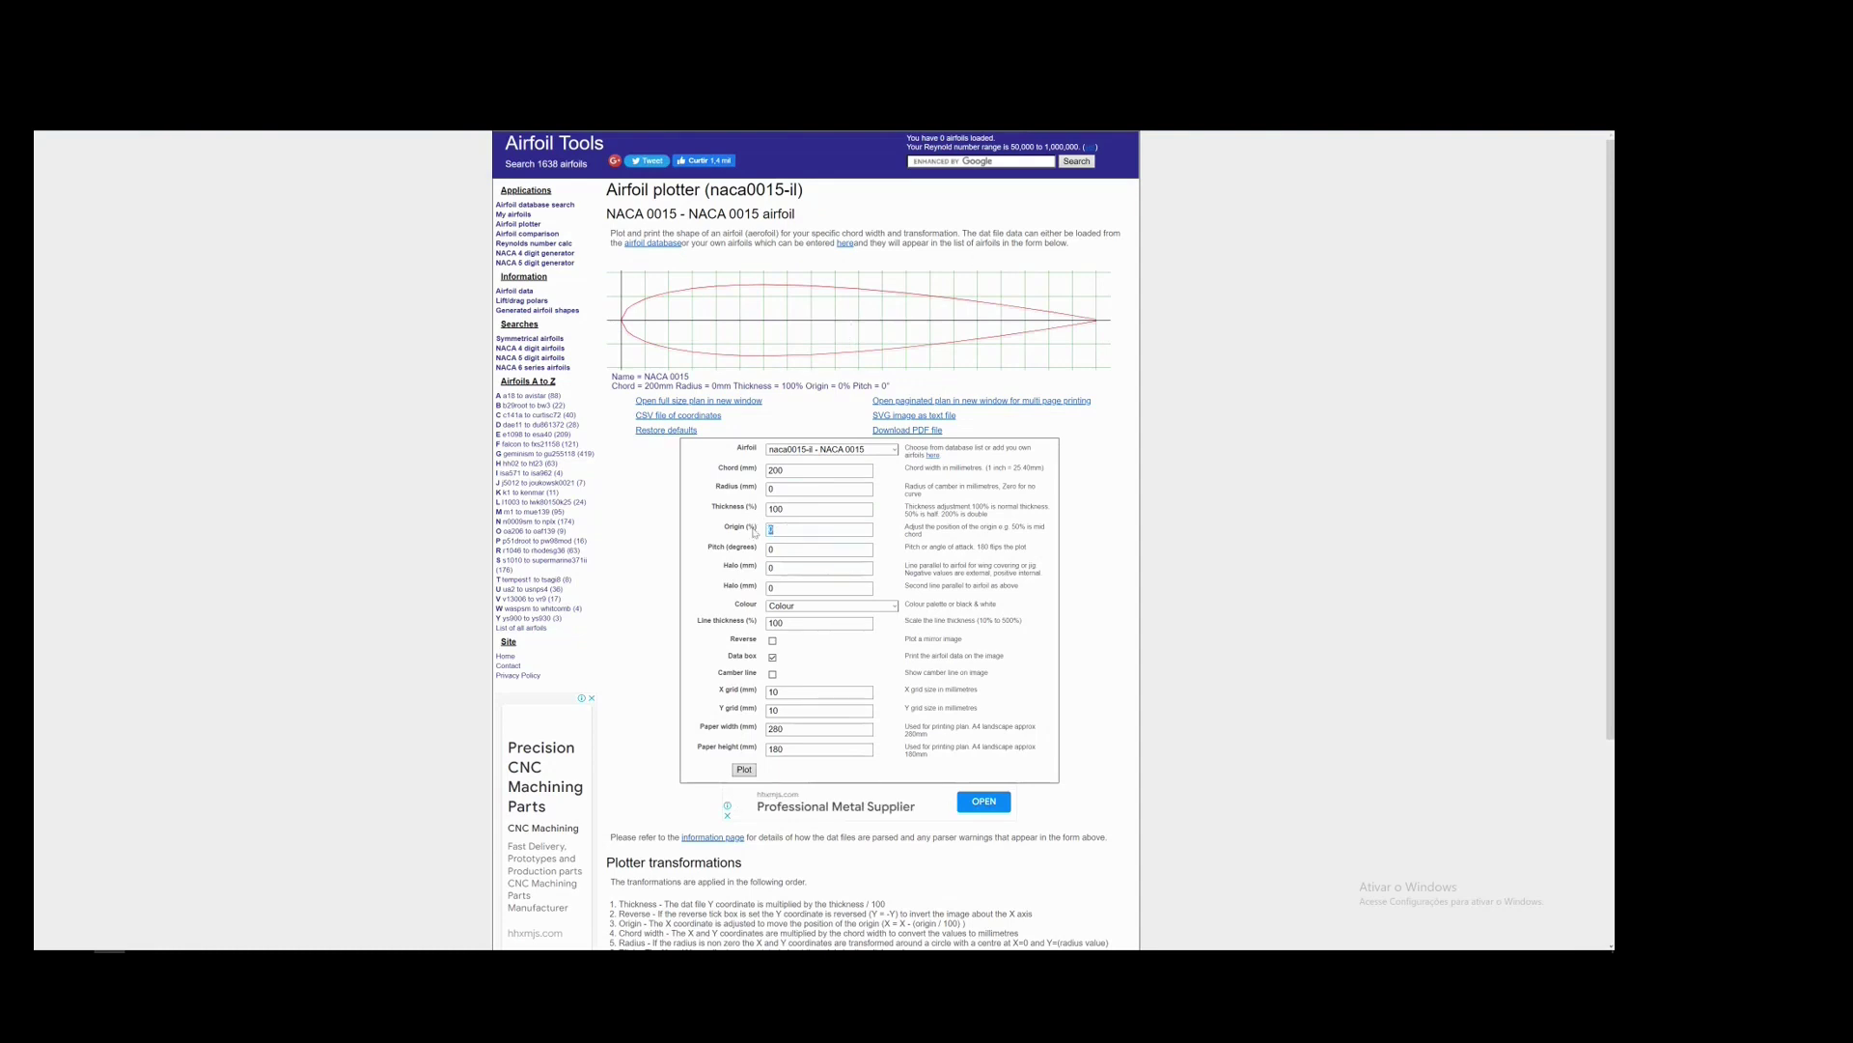
pyautogui.write('50')
pyautogui.click(748, 771)
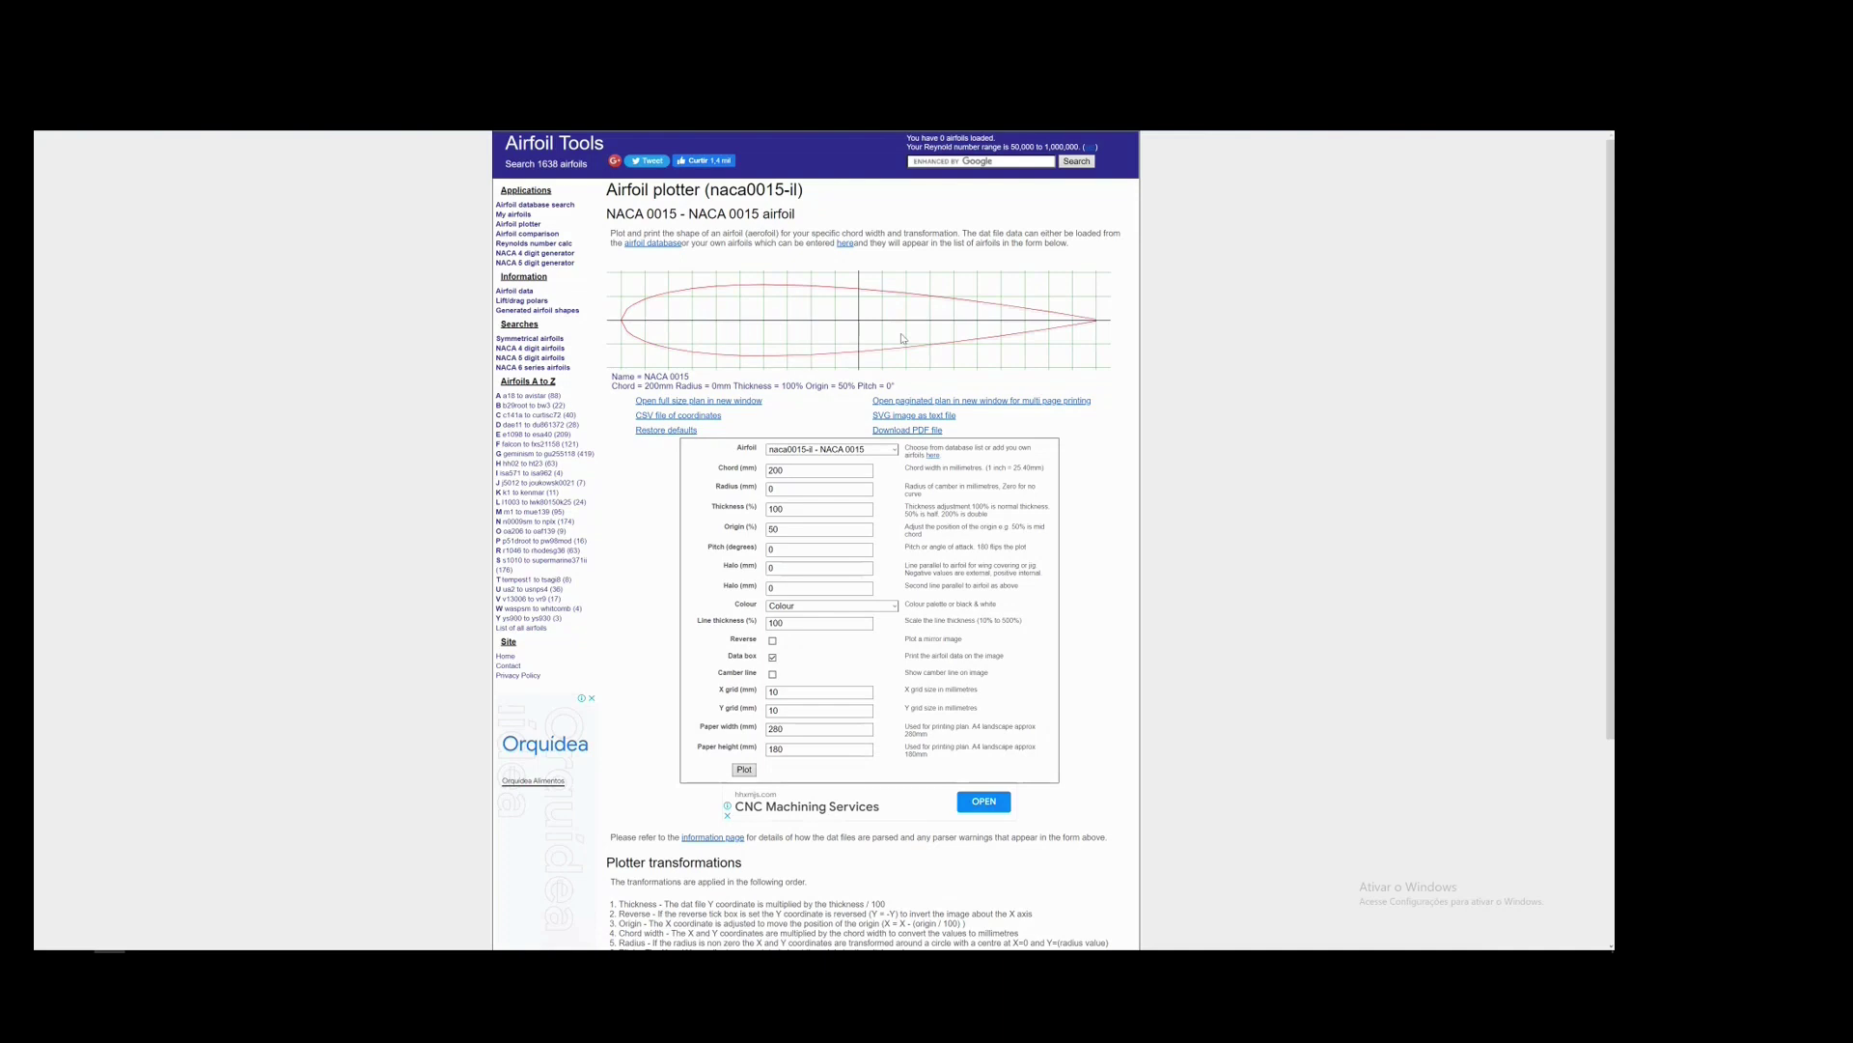
# - Plot the airfoil with a pitch of 3 degrees, and replot it with the pitch restored to 0
pyautogui.doubleClick(807, 550)
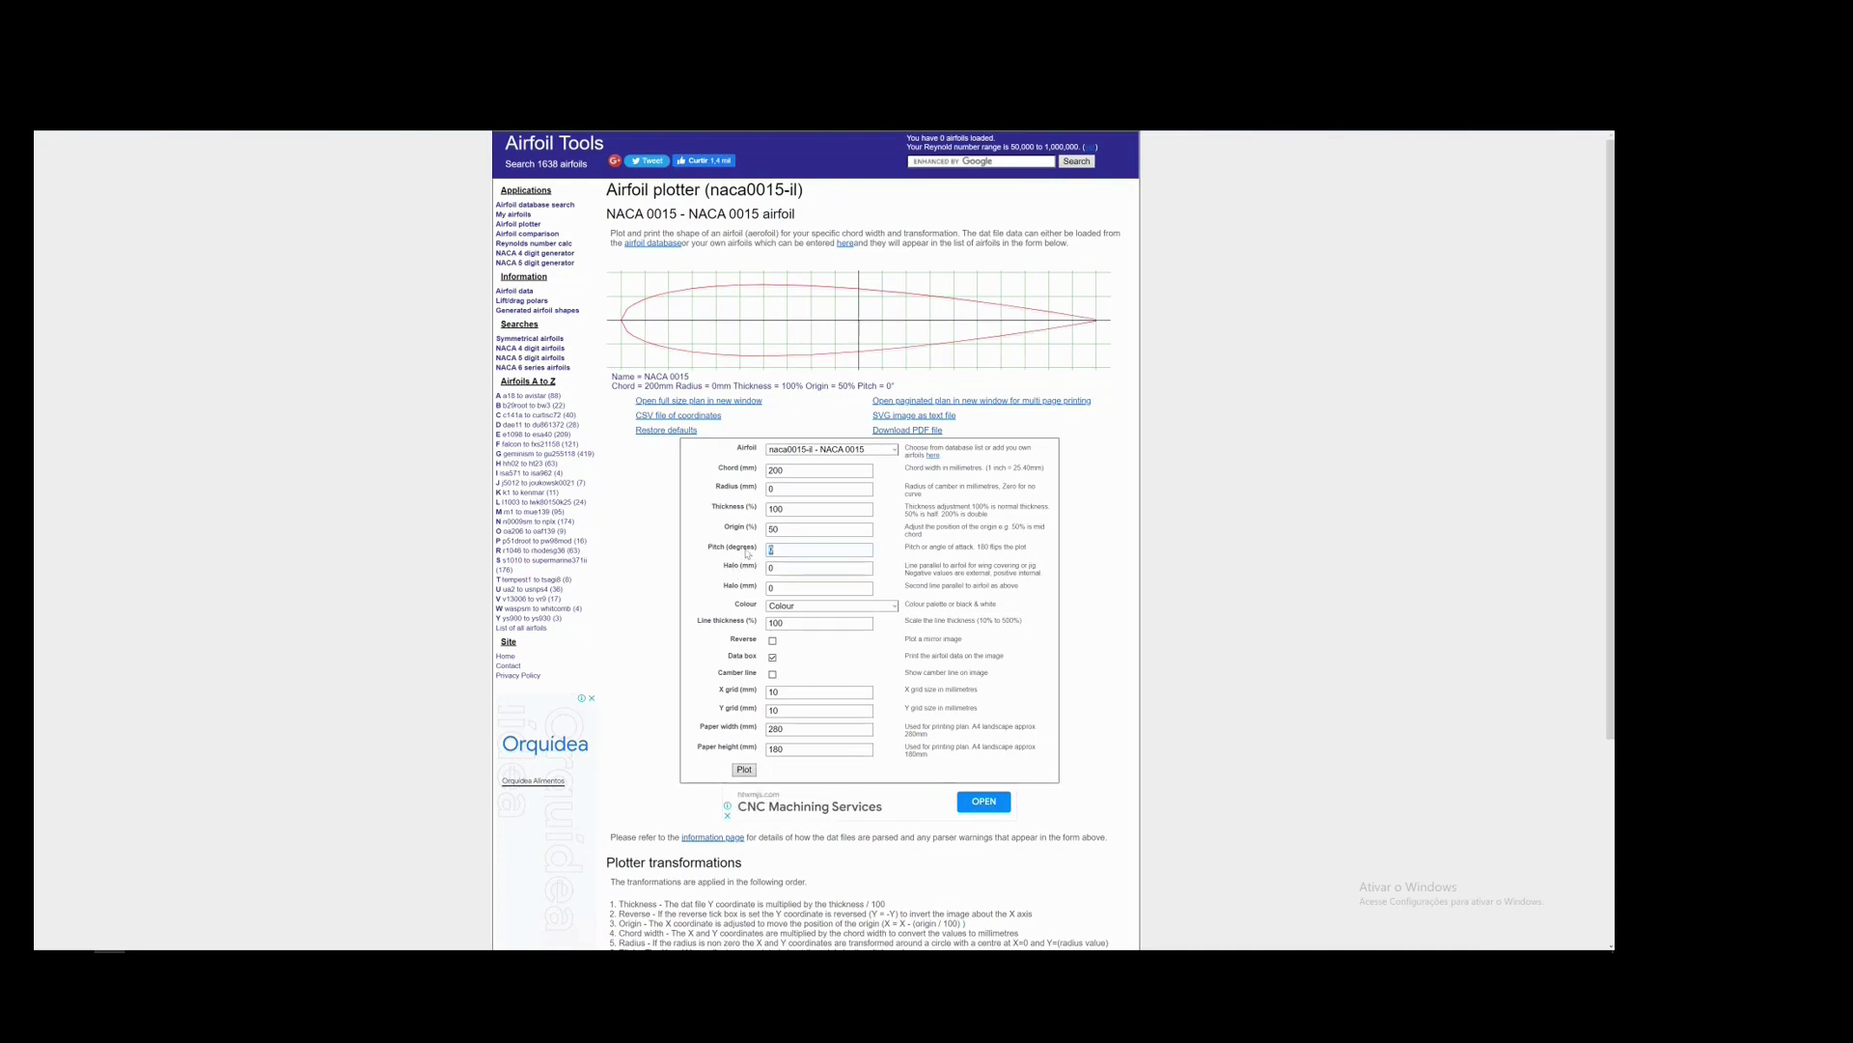
pyautogui.write('3')
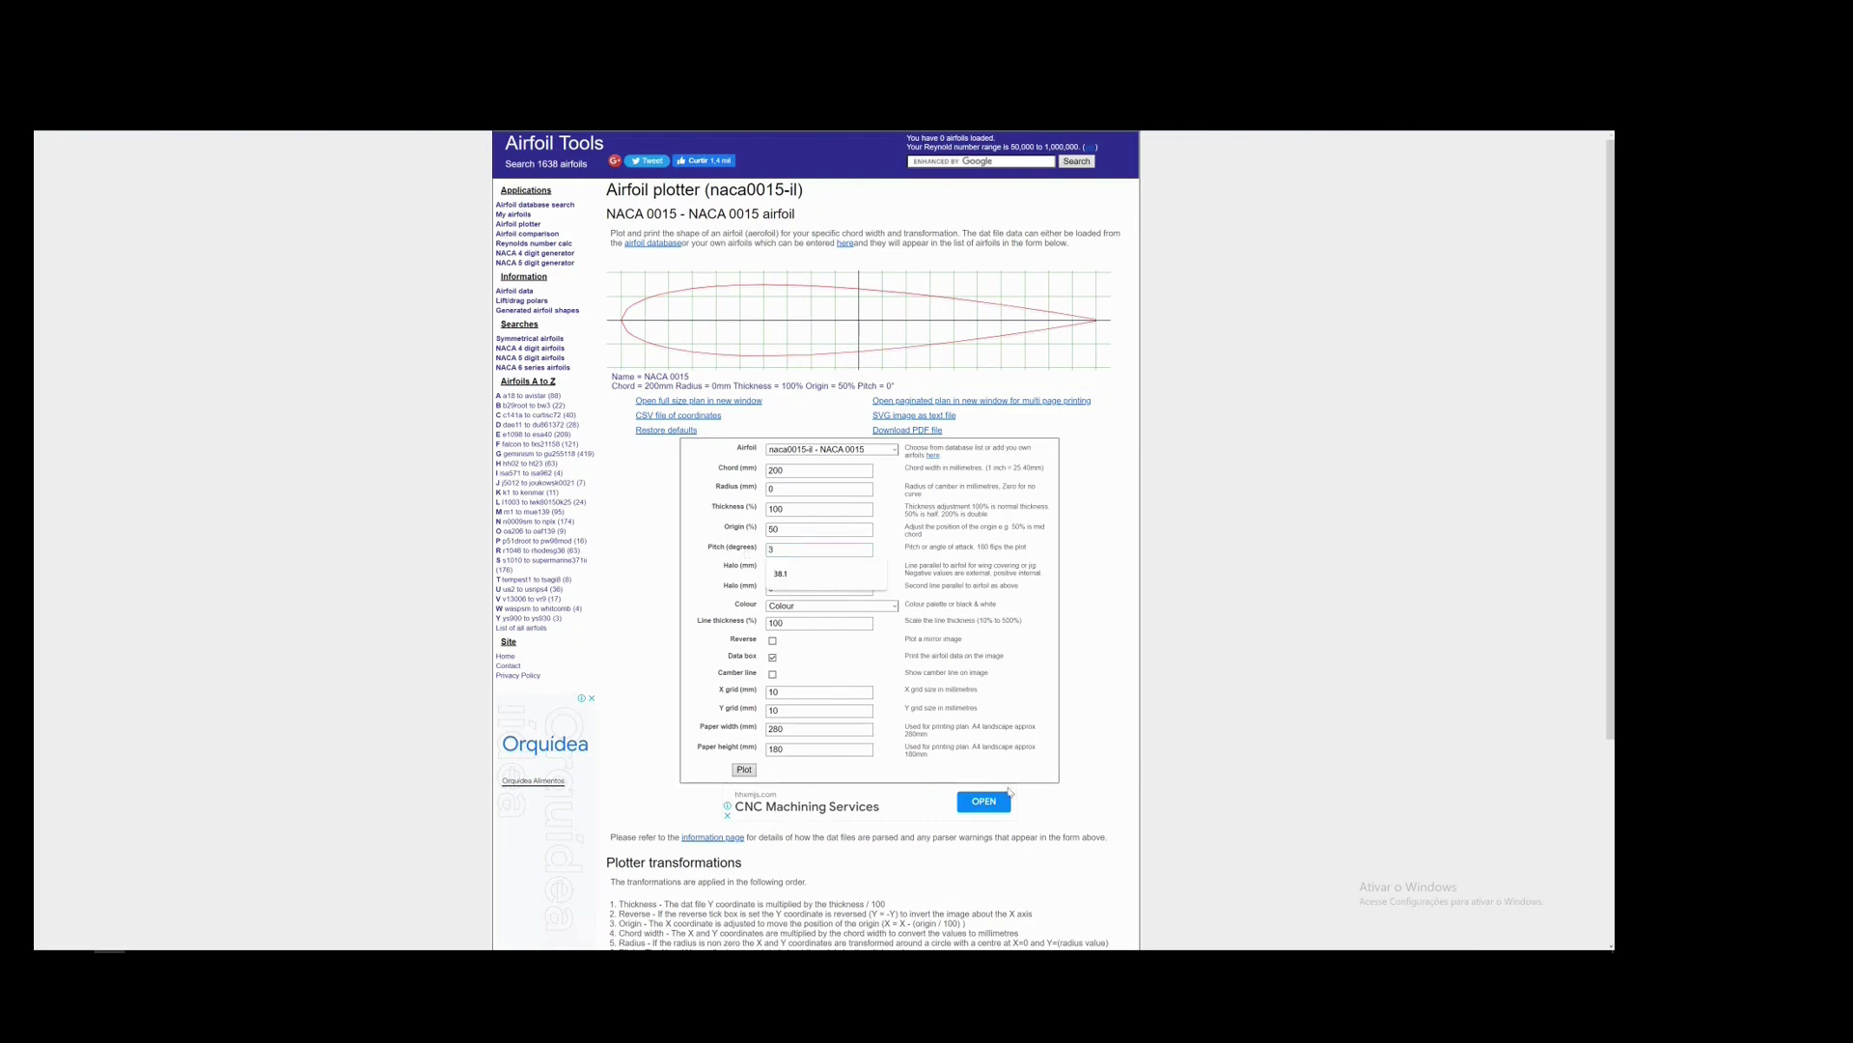
pyautogui.click(748, 769)
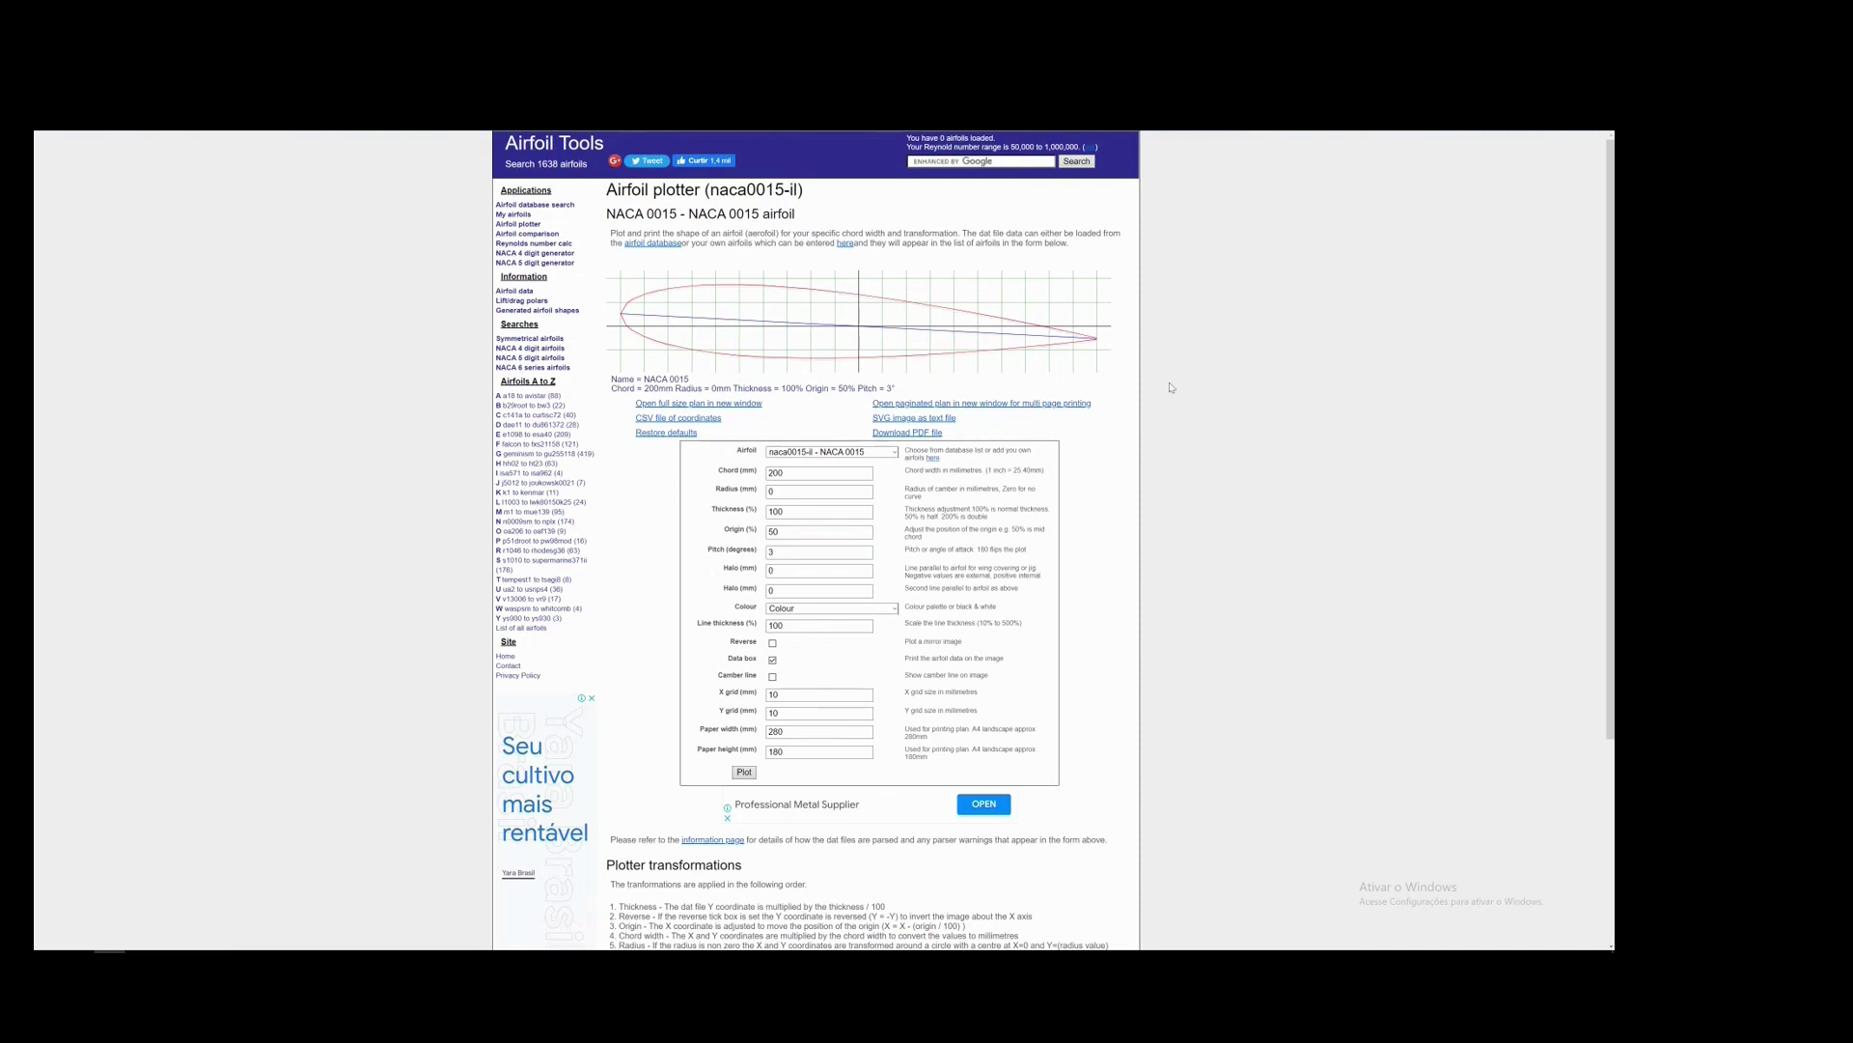
pyautogui.click(720, 551)
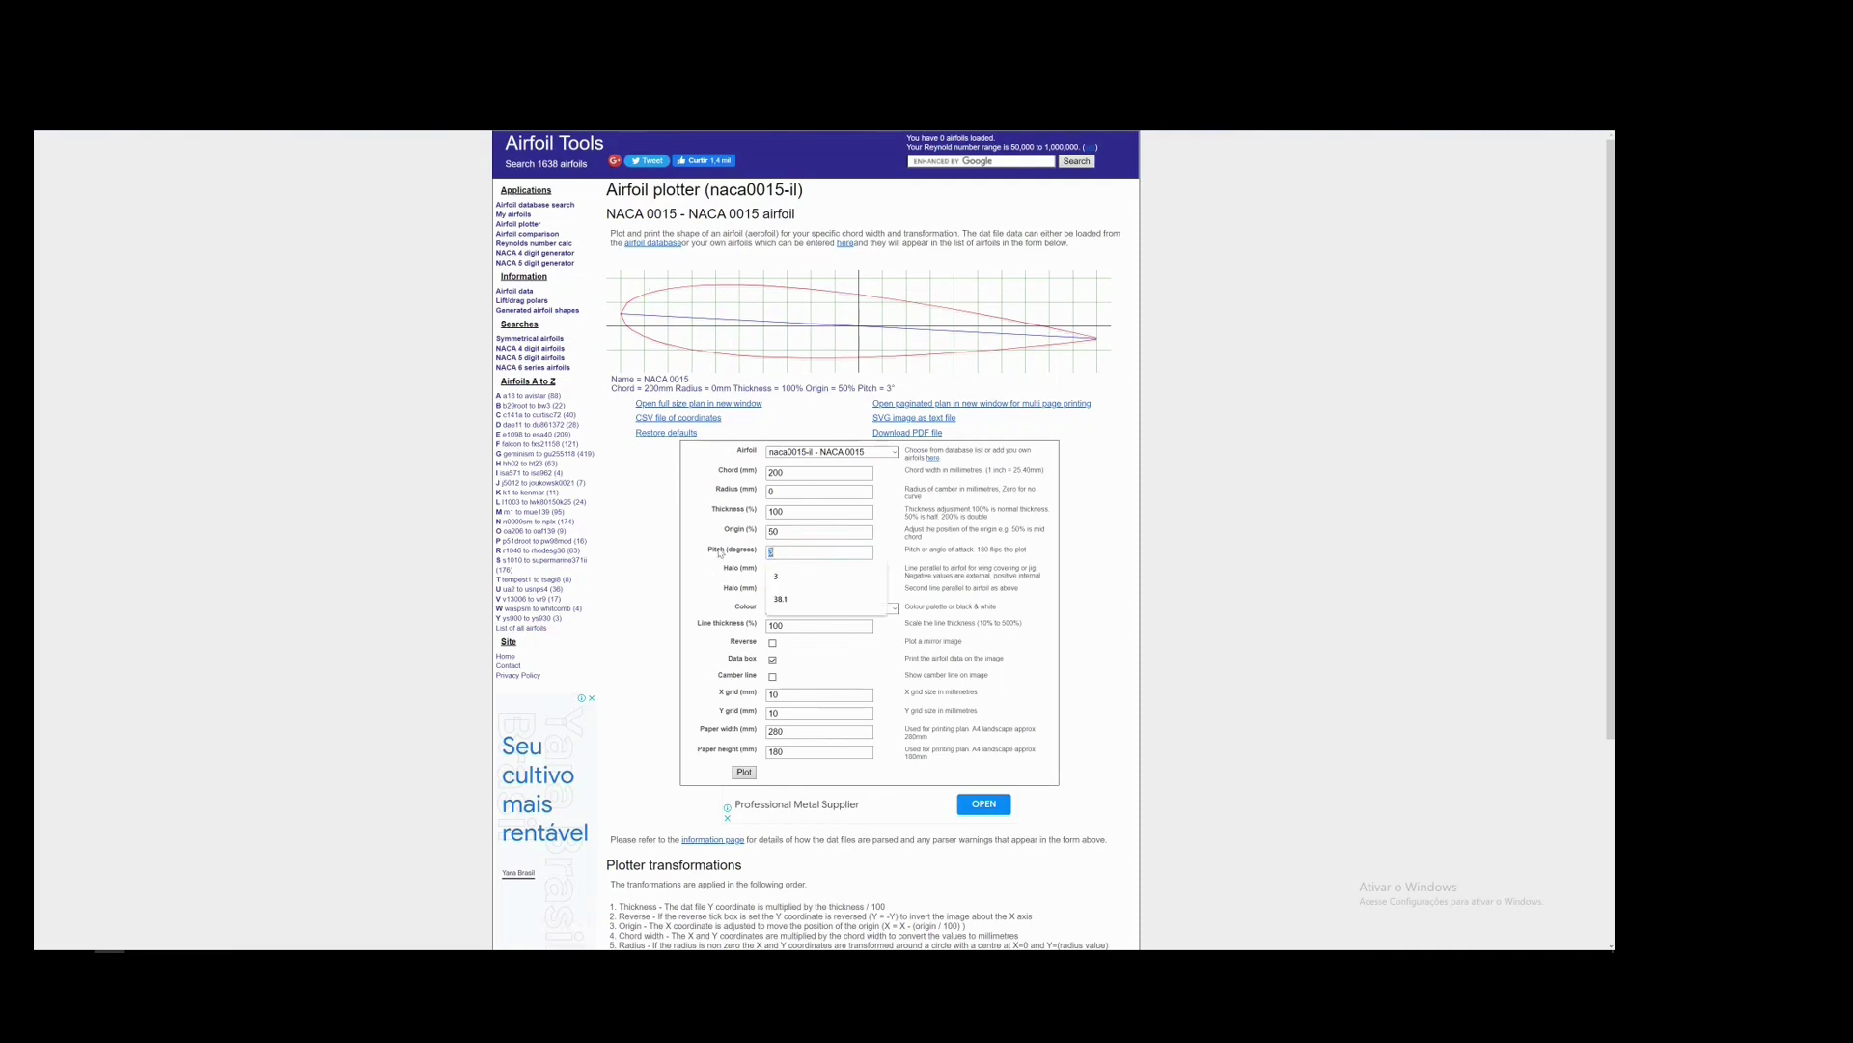
pyautogui.write('0')
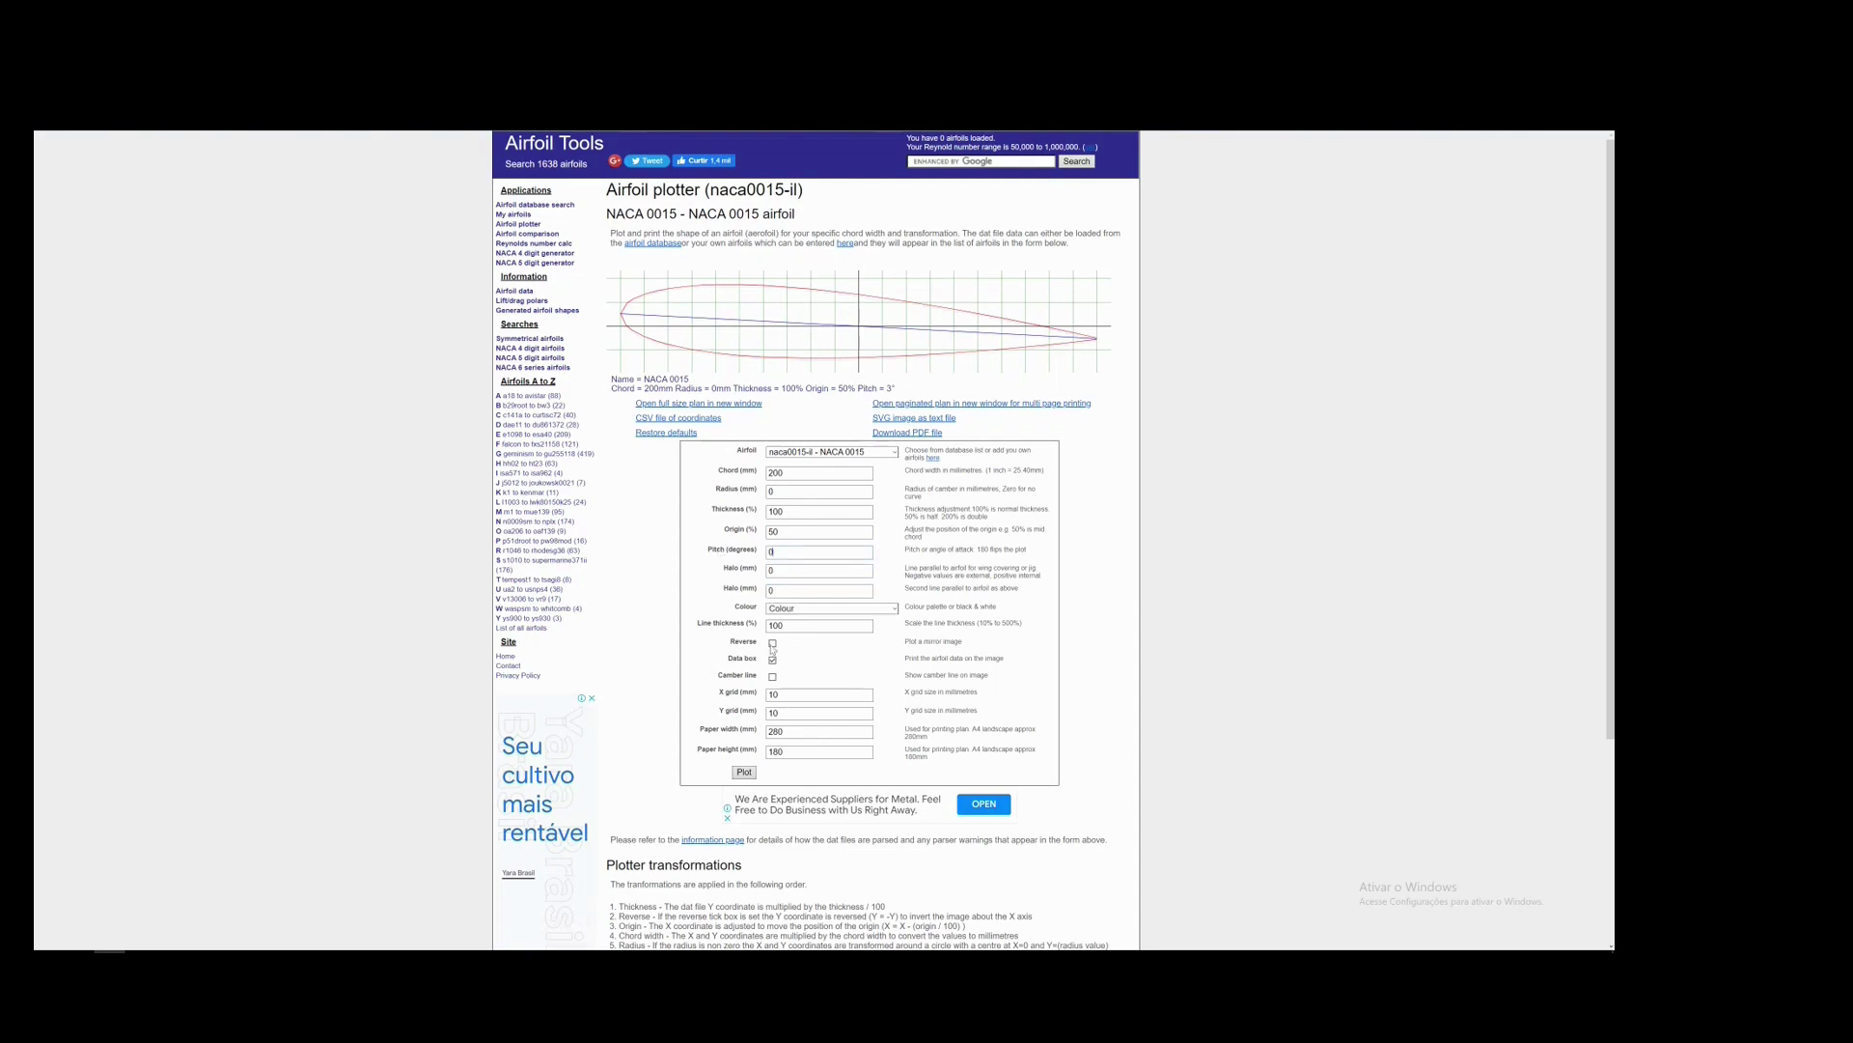
pyautogui.click(745, 772)
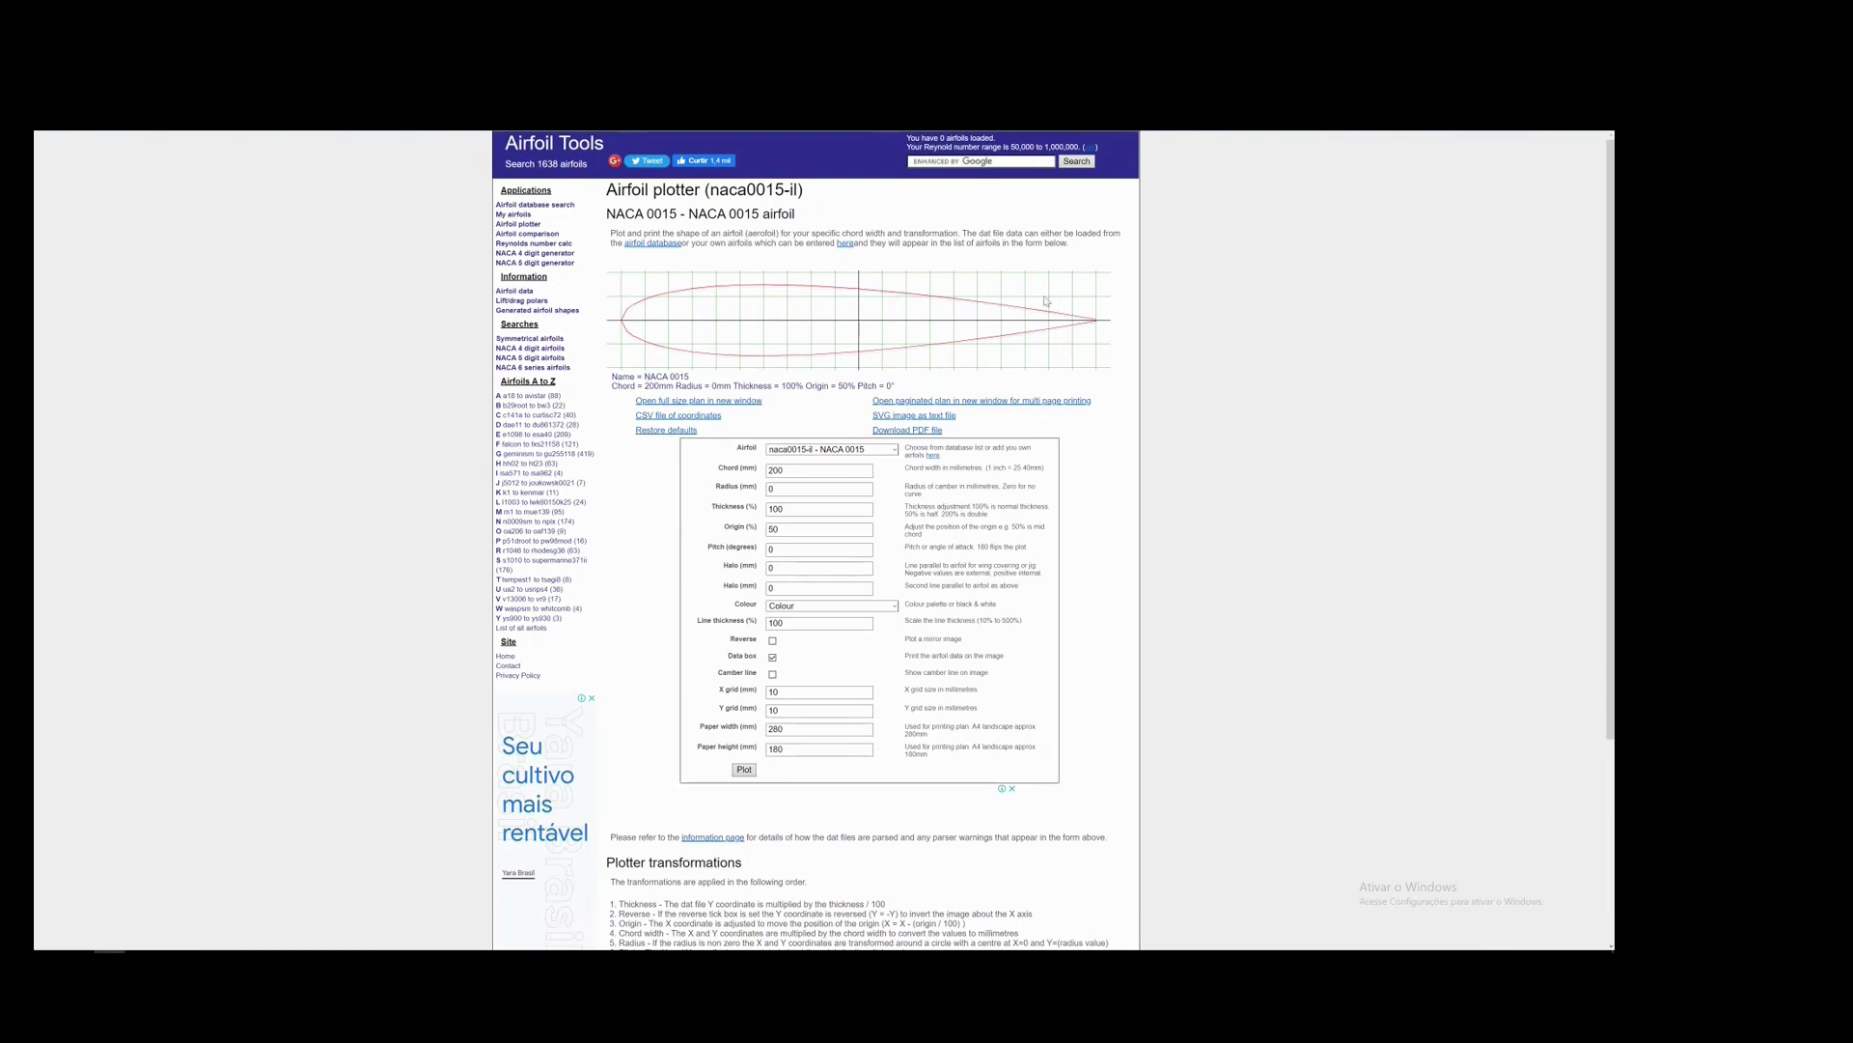
# - Plot the airfoil with a first halo of 5 mm, and replot it with the halo restored to 0
pyautogui.doubleClick(772, 568)
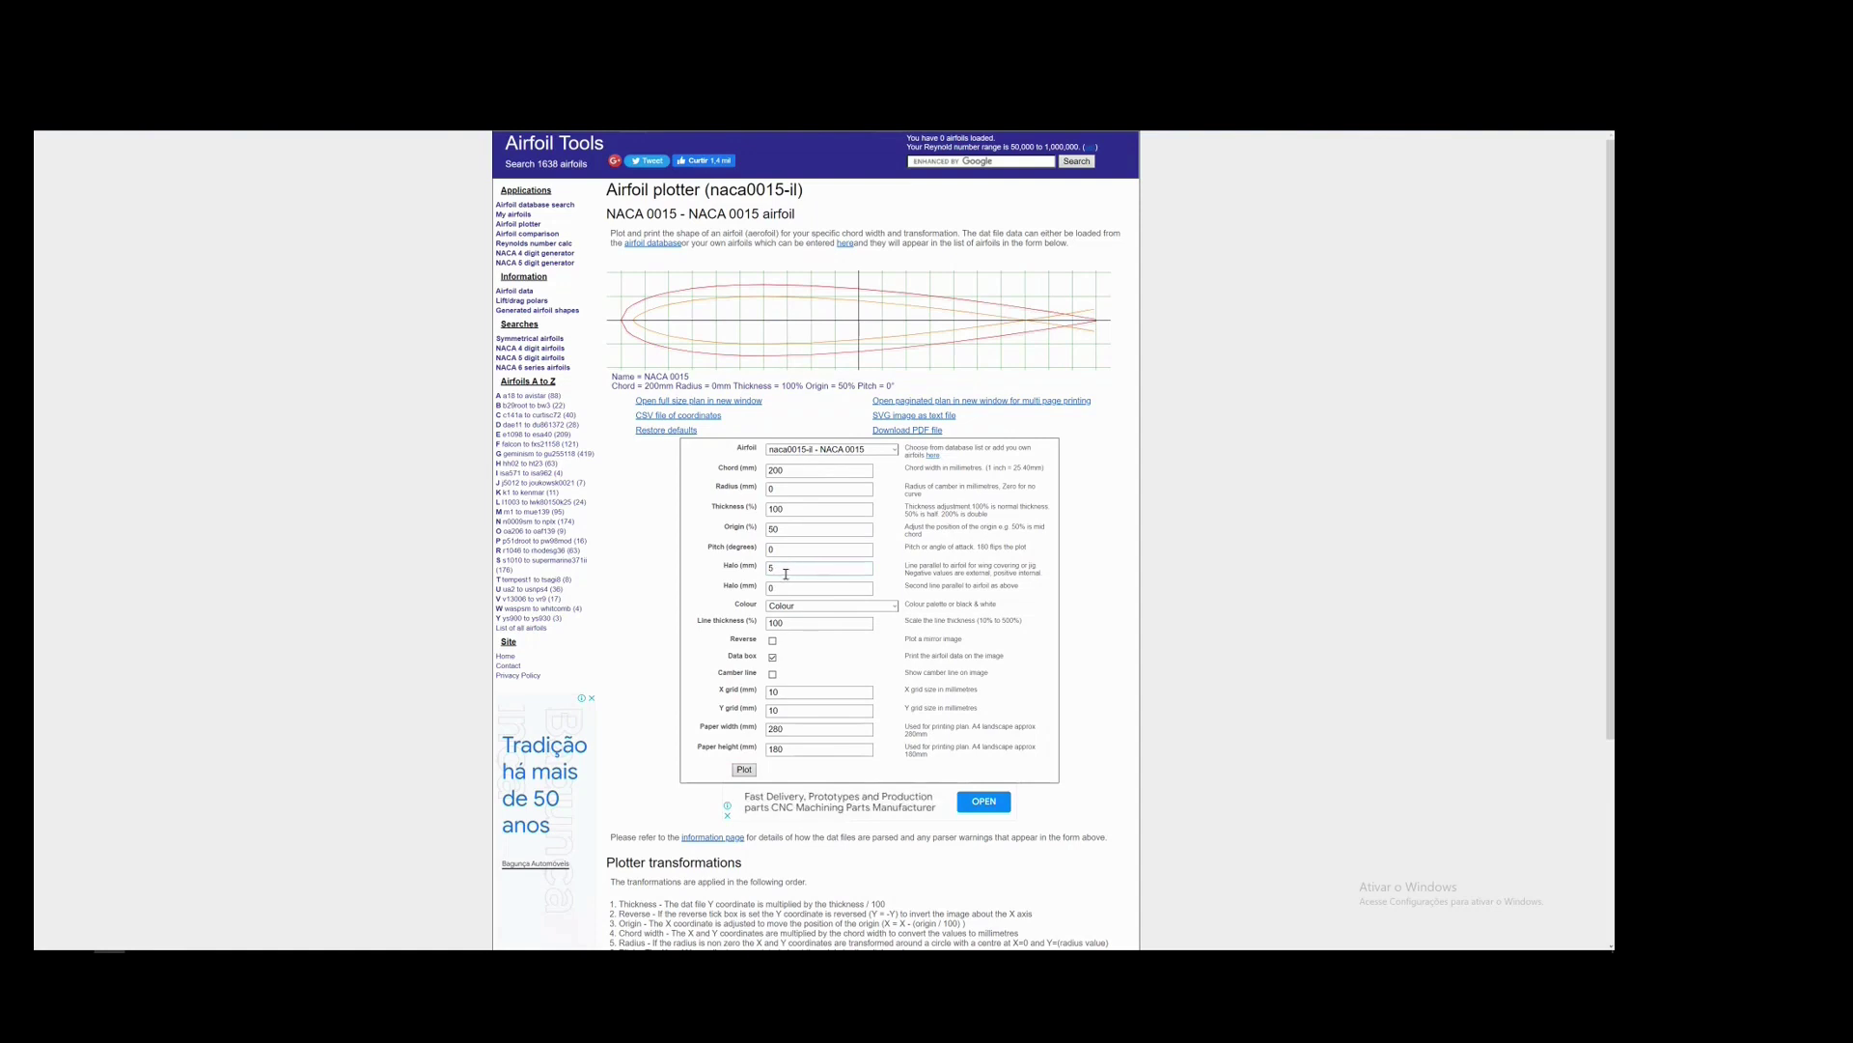
pyautogui.click(752, 571)
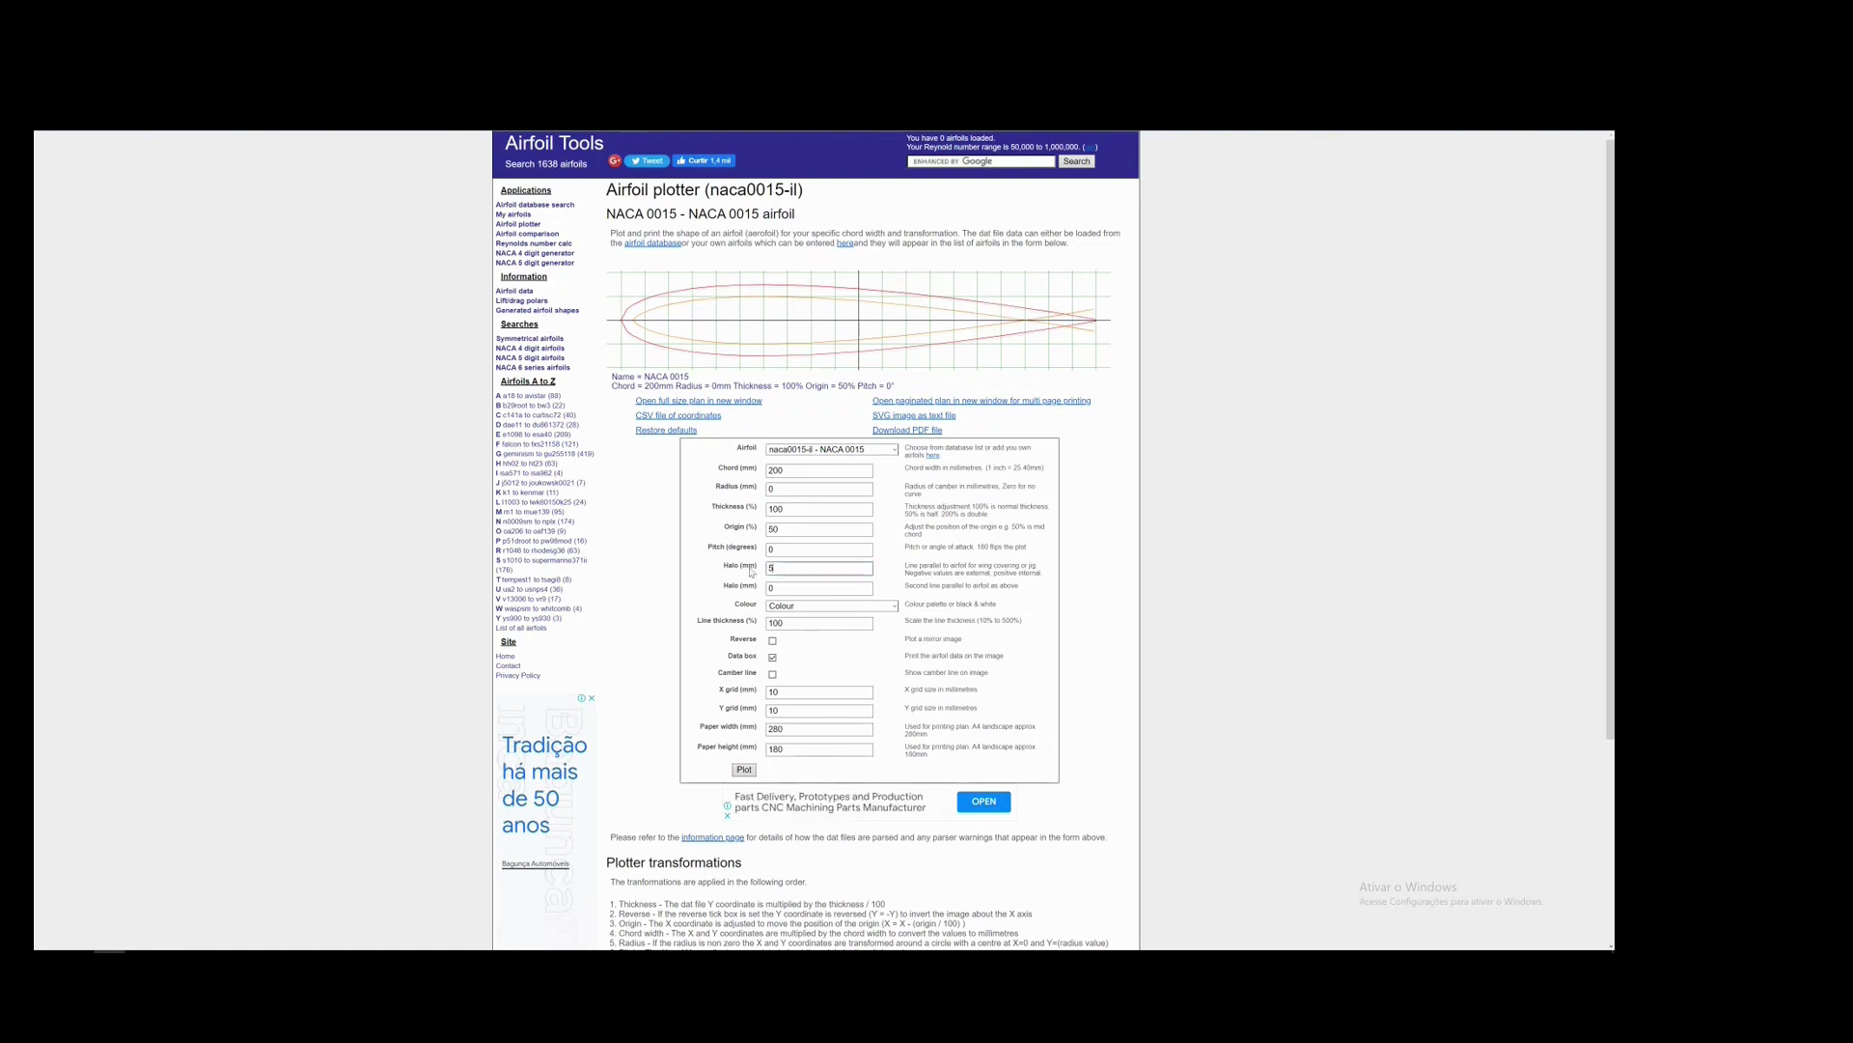
pyautogui.hotkey('ctrl', 'a')
pyautogui.write('0')
pyautogui.click(743, 769)
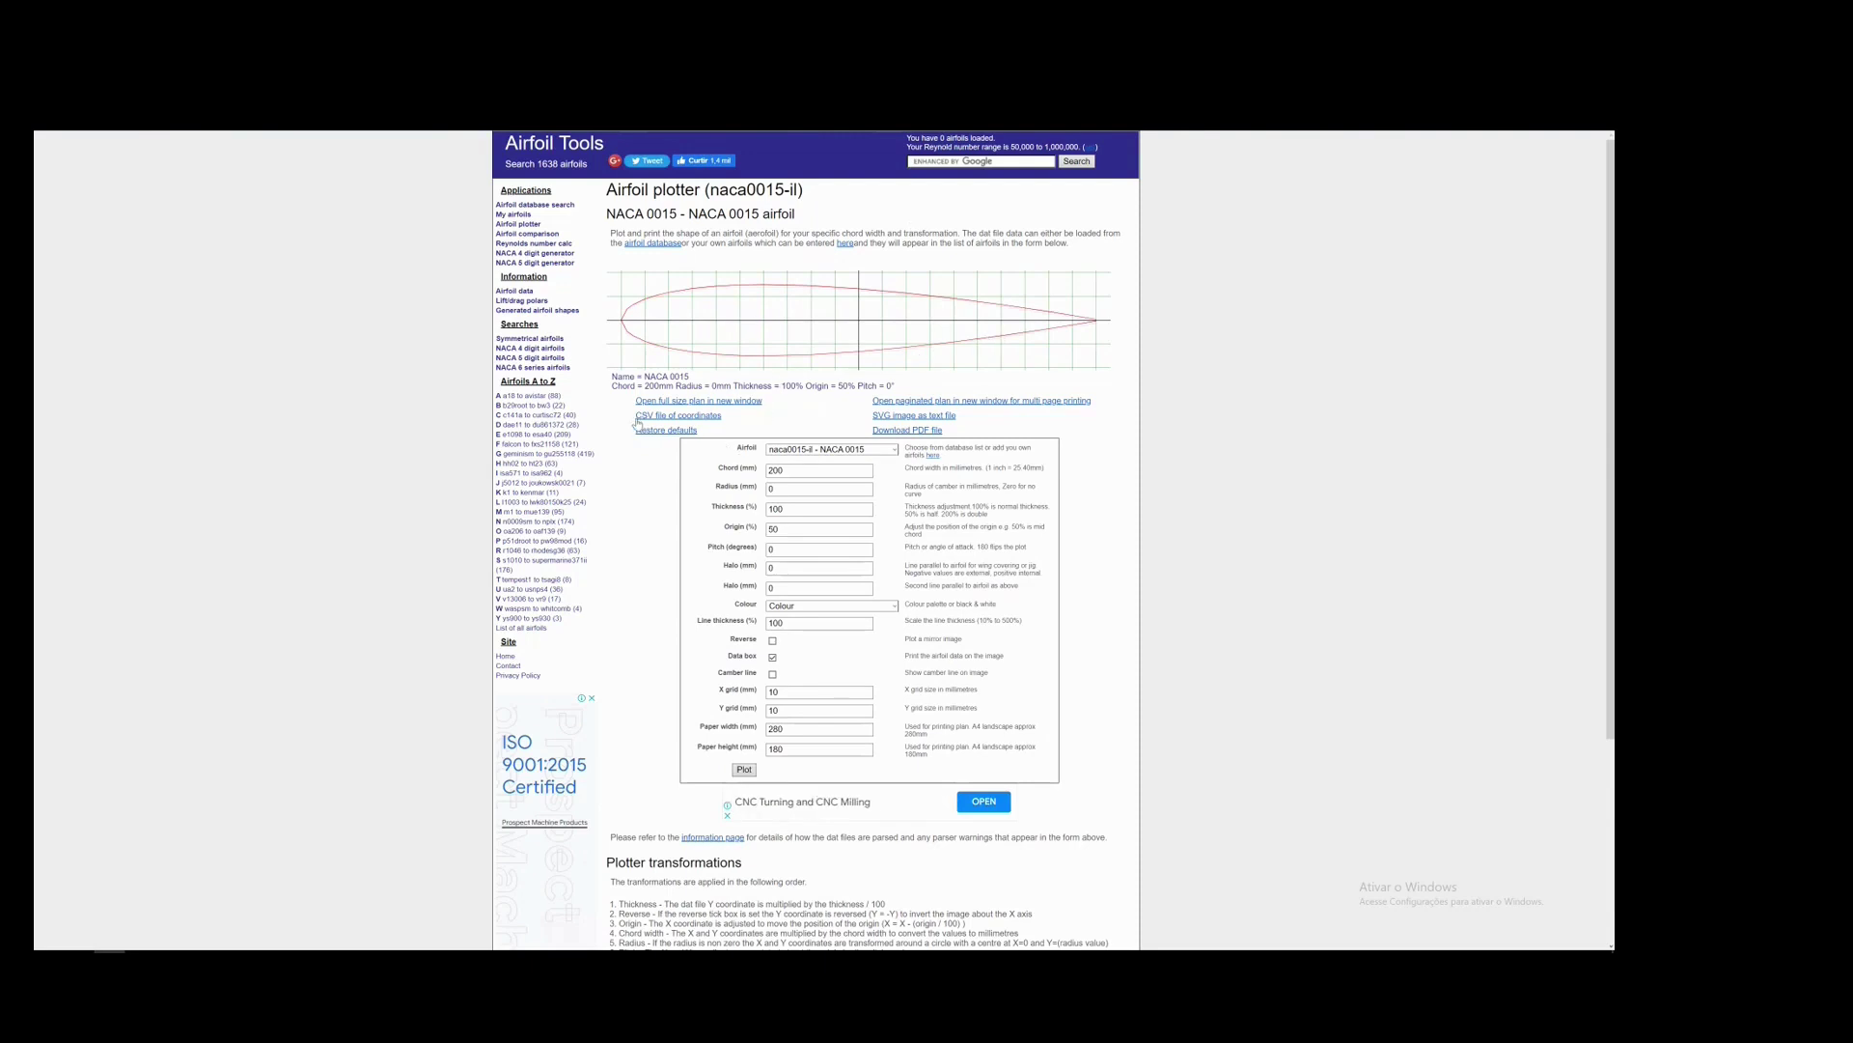
# - Download the airfoil's CSV file of coordinates and switch to the naca0015-il file in Excel
pyautogui.click(712, 417)
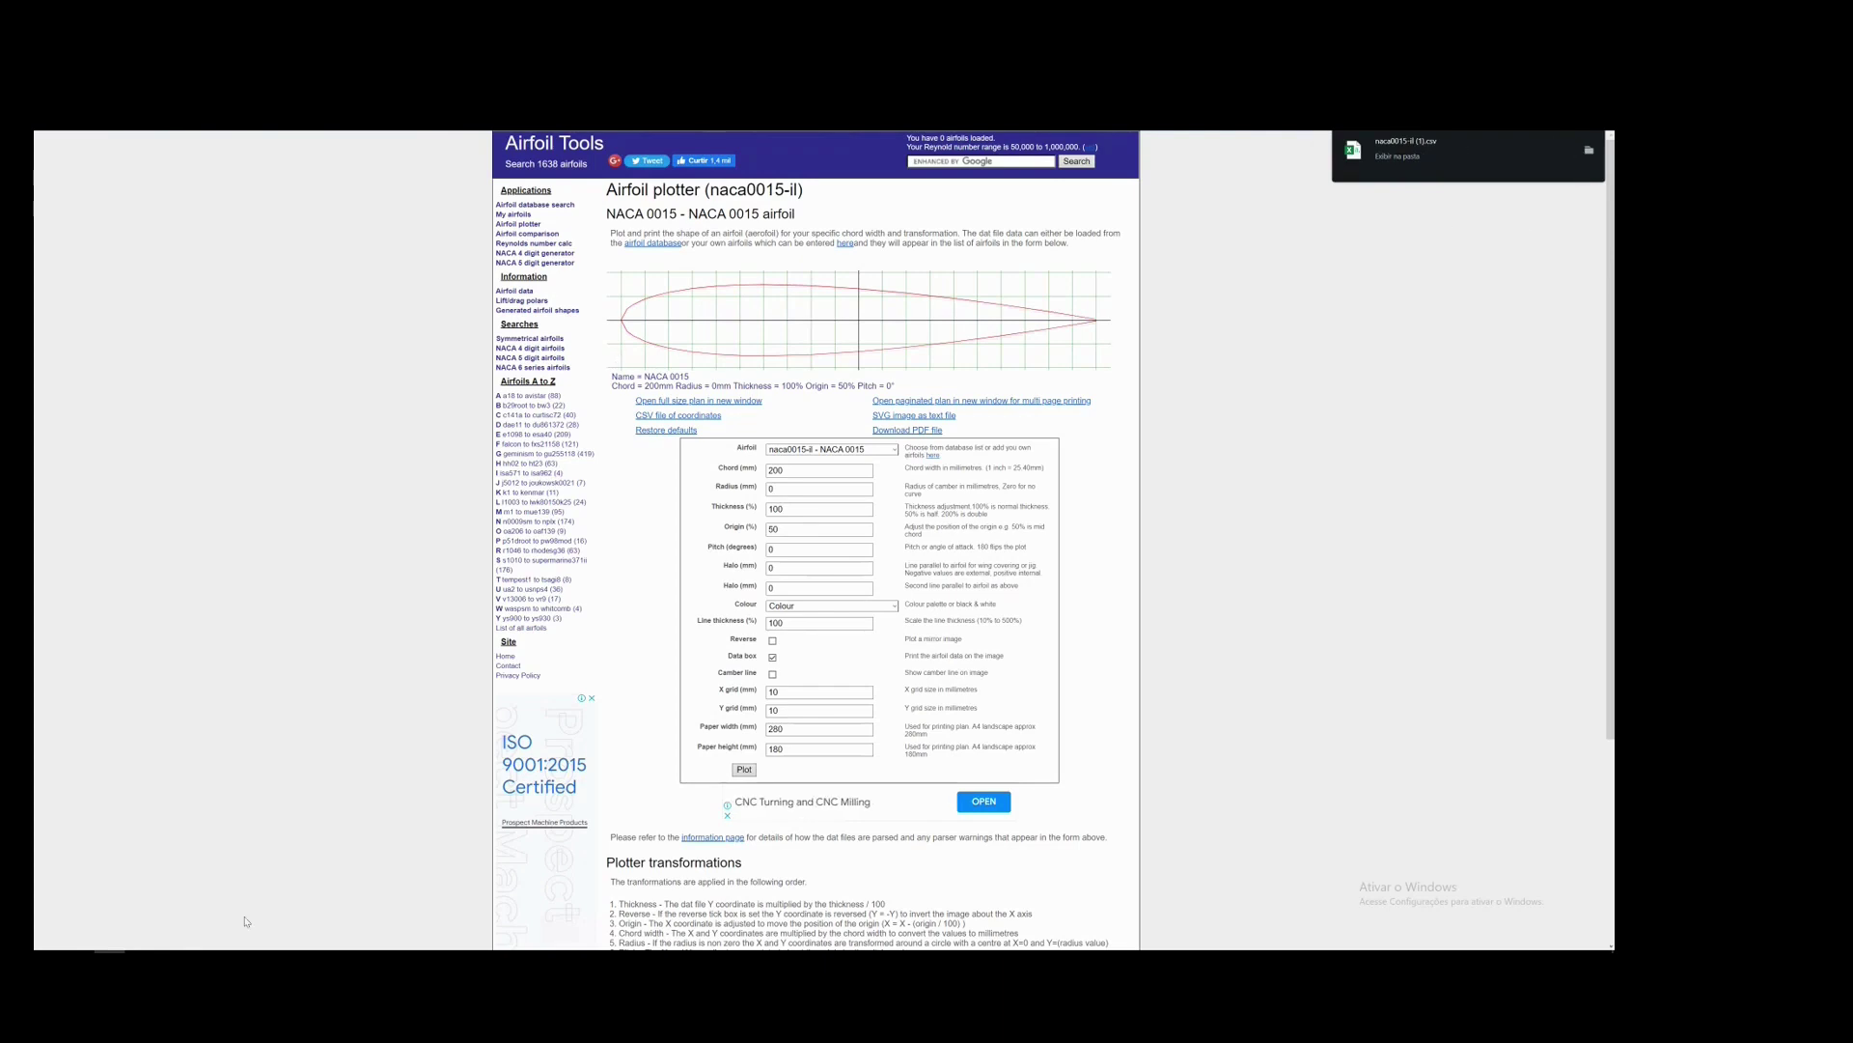
pyautogui.click(203, 963)
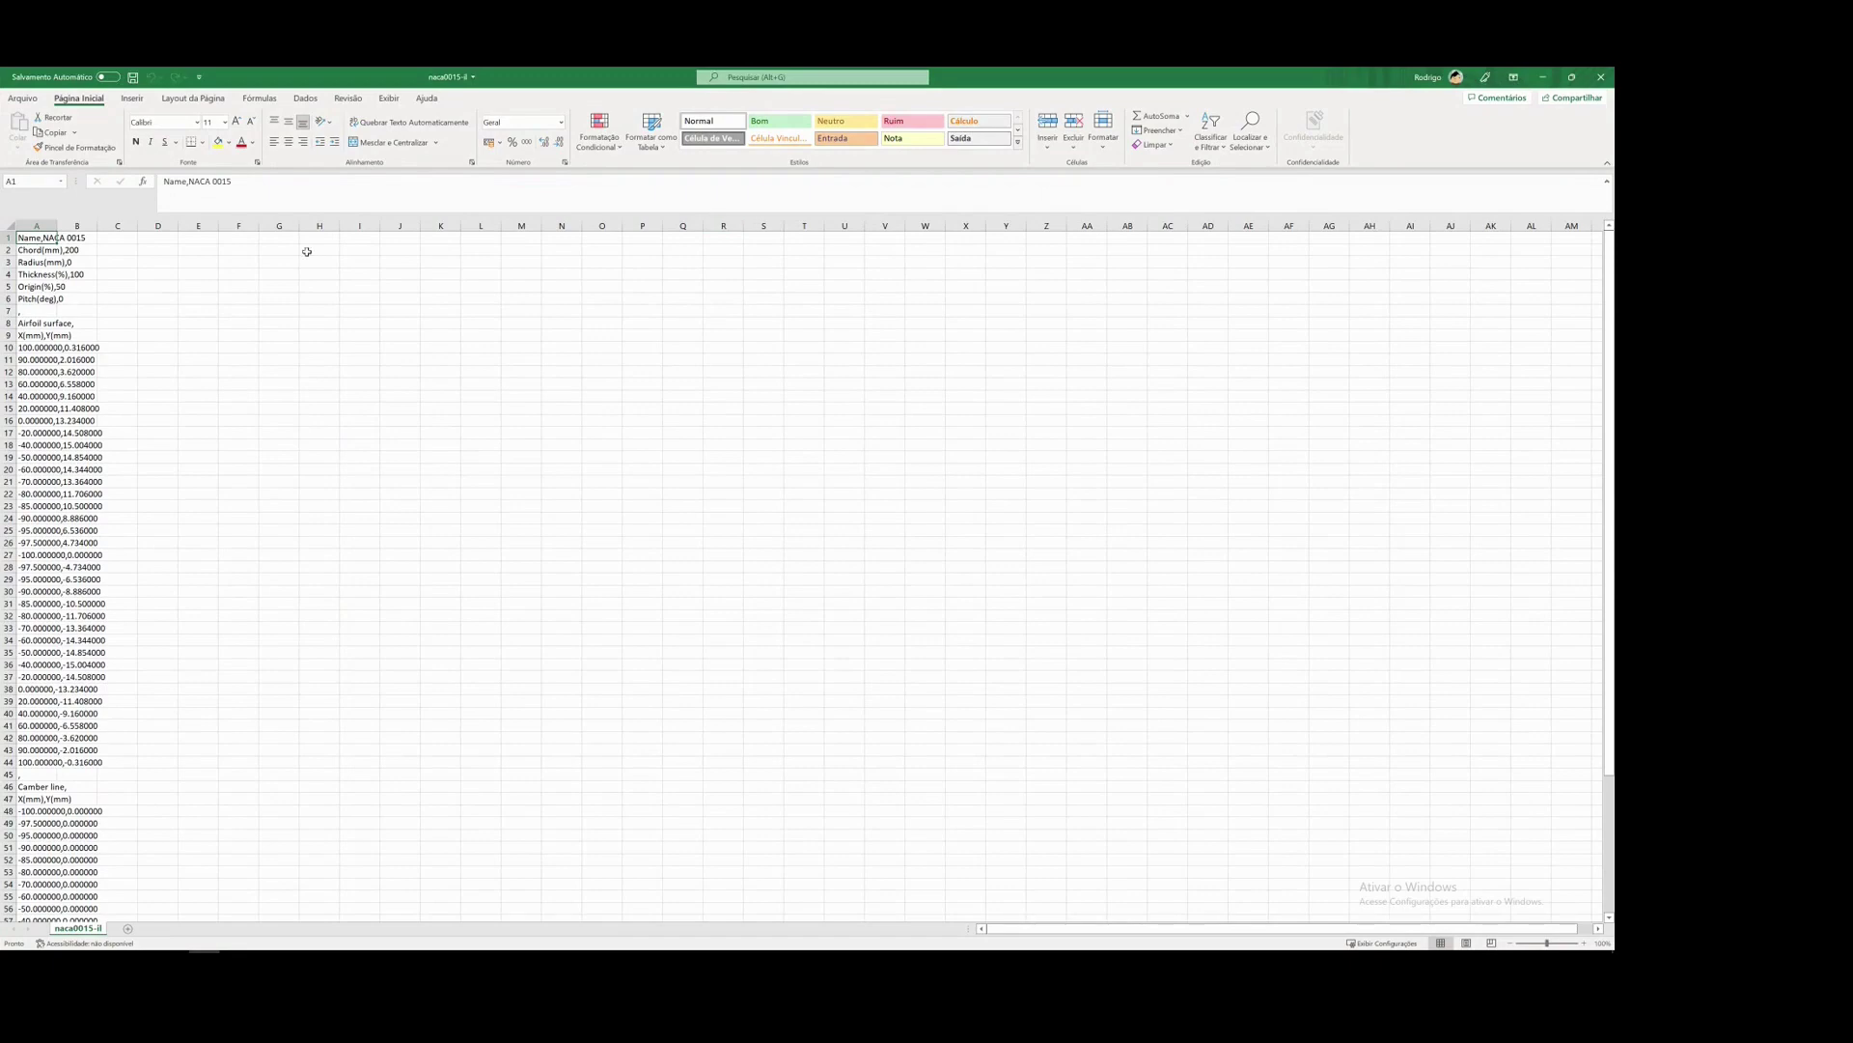
# - Examine the airfoil surface, camber line and chord line coordinates listed in the file
pyautogui.scroll(-19, 113, 472)
pyautogui.scroll(5, 80, 465)
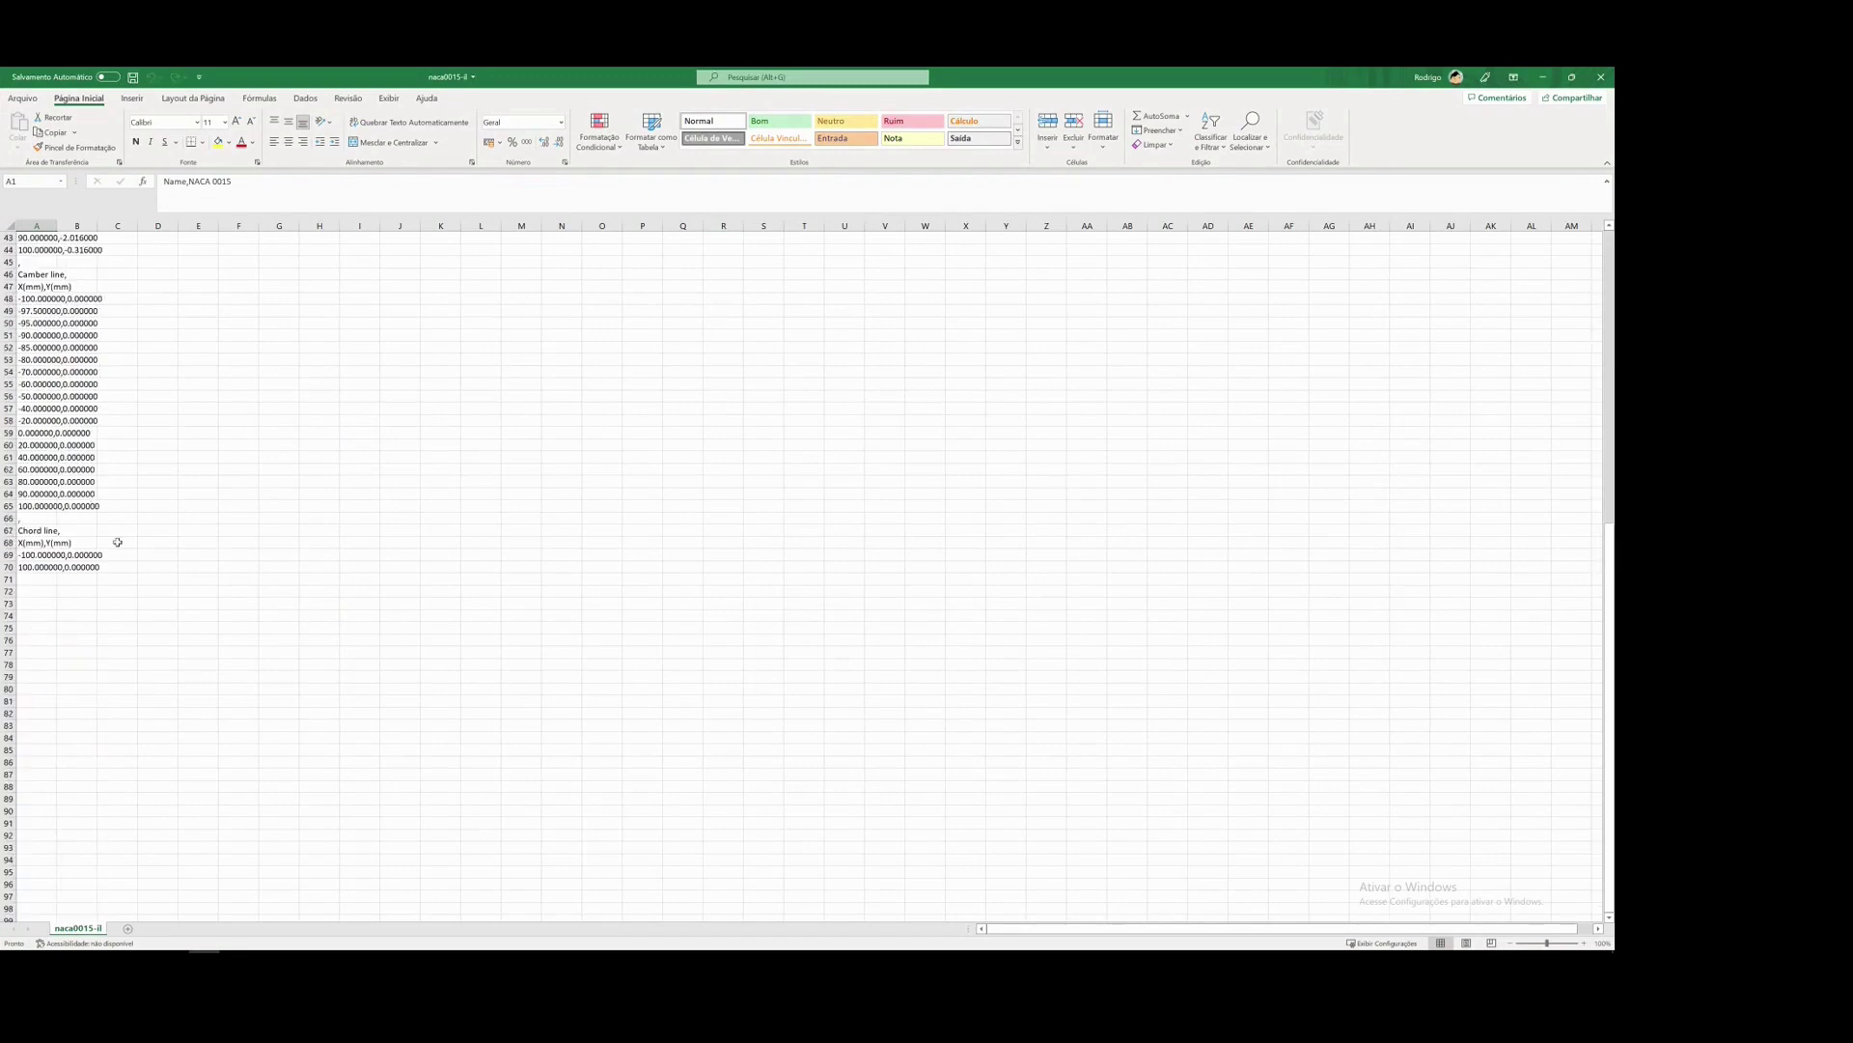
pyautogui.click(33, 554)
pyautogui.scroll(3, 105, 567)
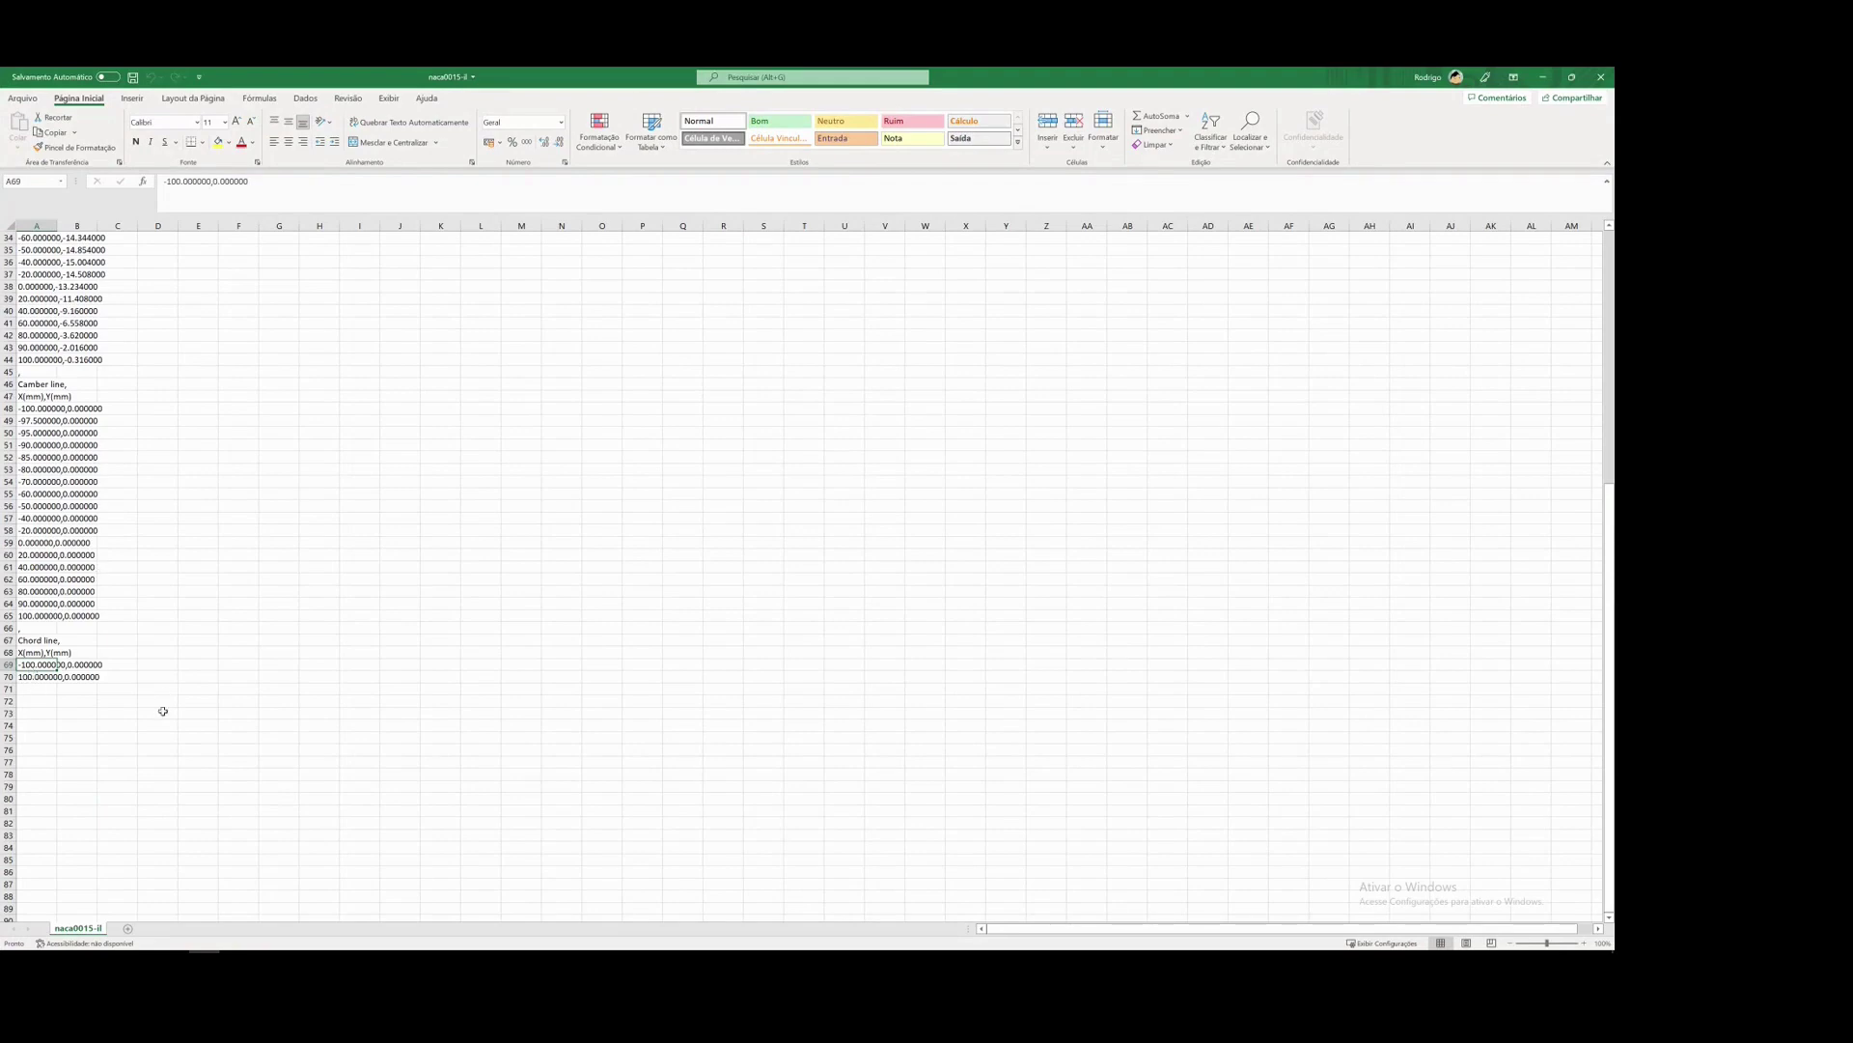
pyautogui.scroll(3, 140, 675)
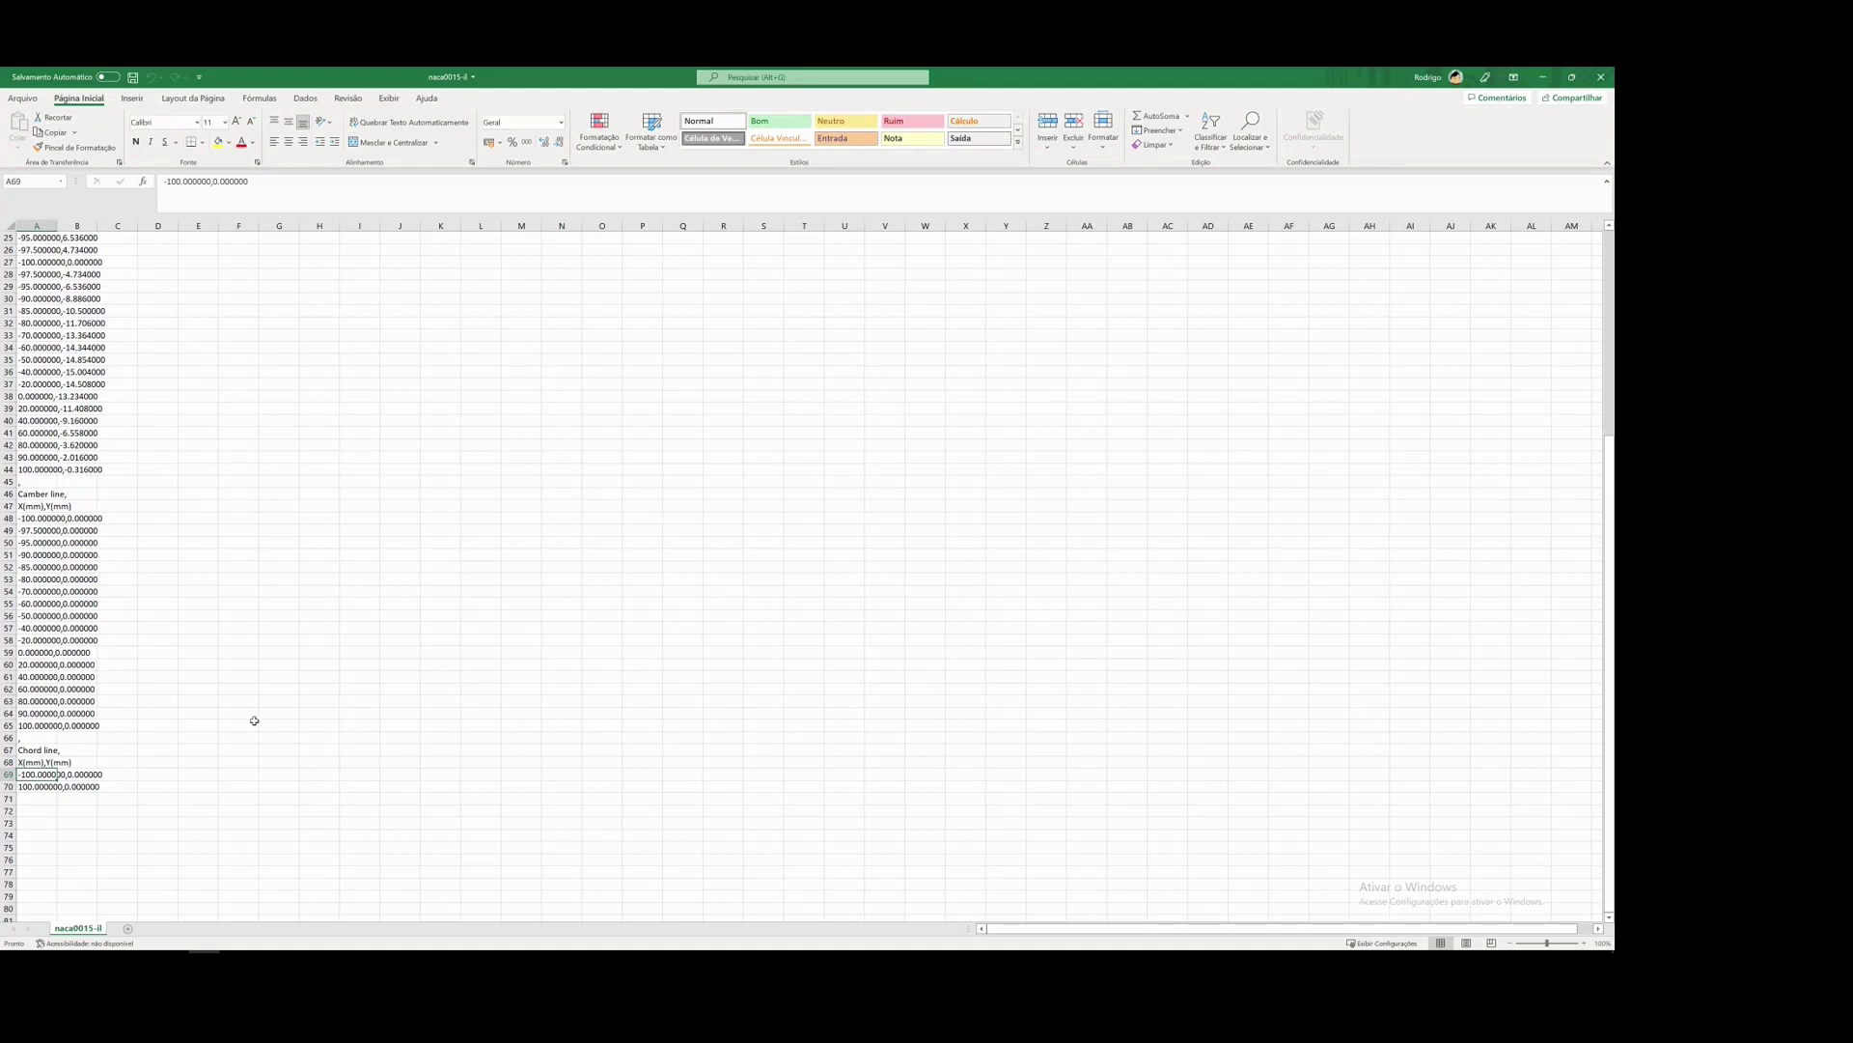
pyautogui.scroll(2, 252, 716)
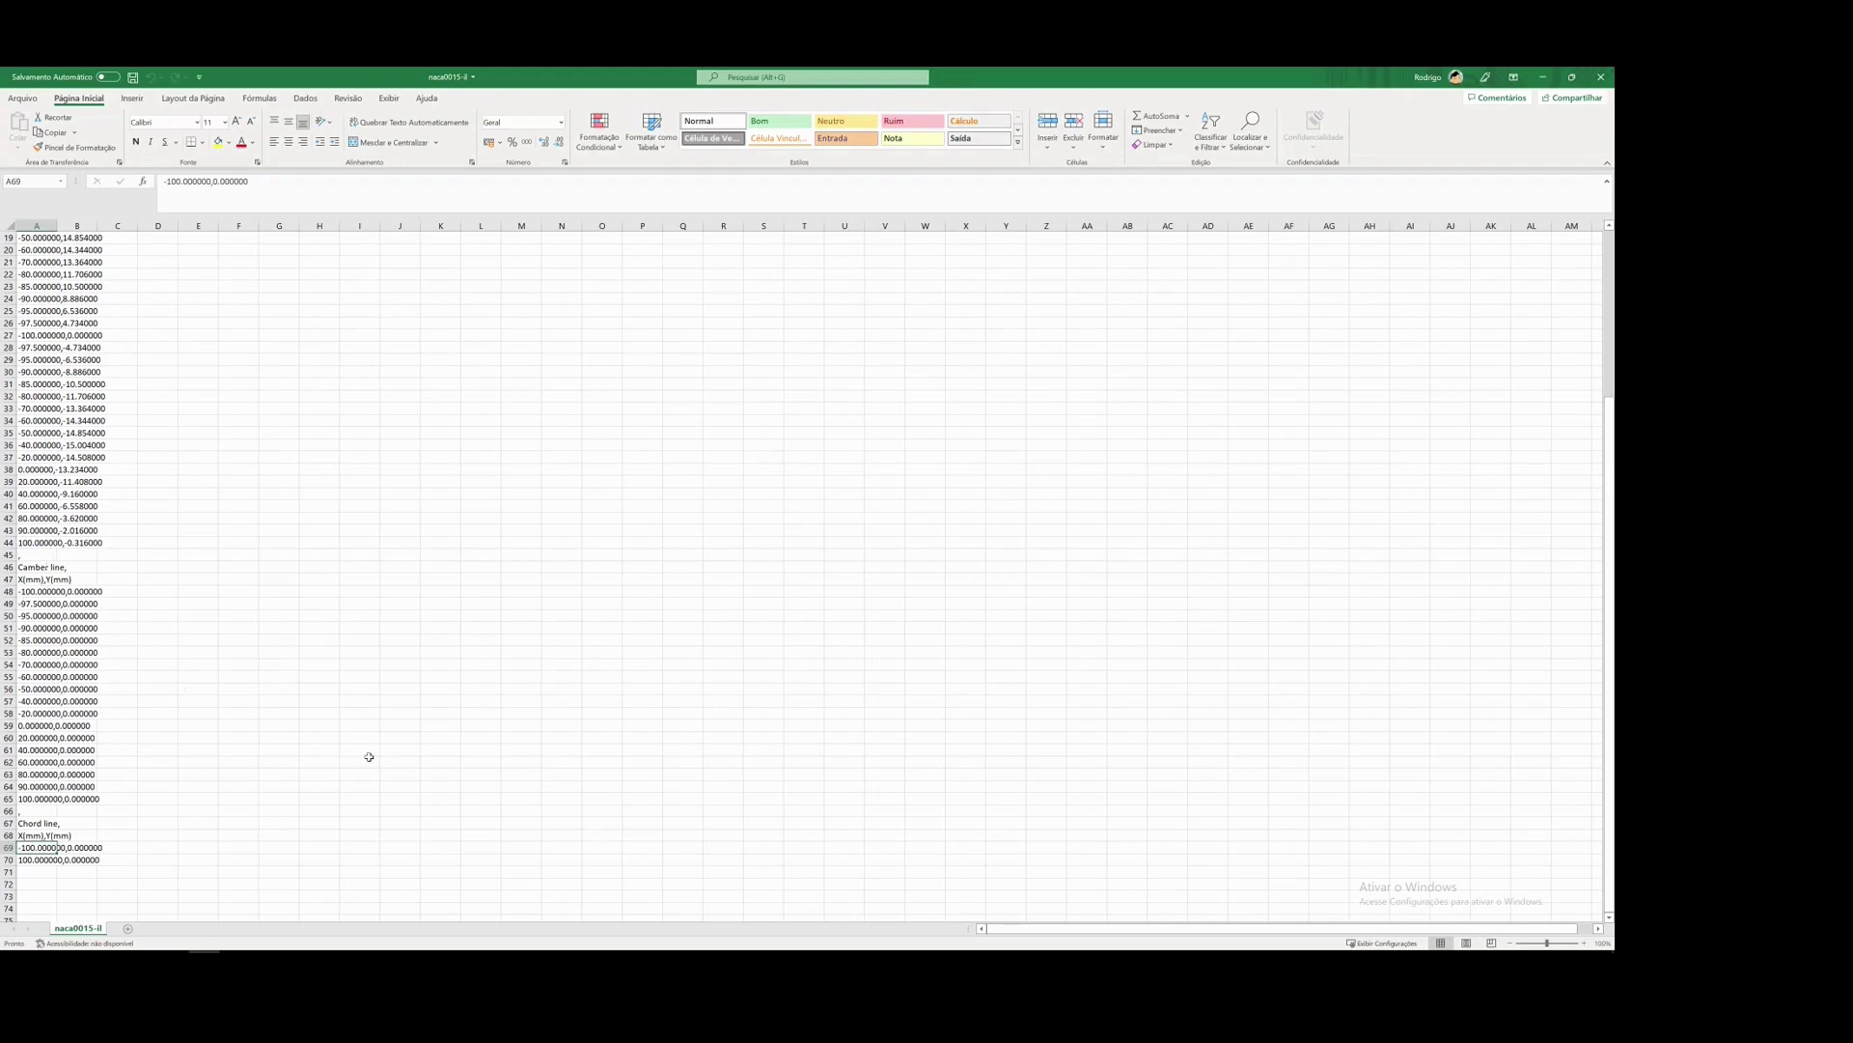
pyautogui.scroll(4, 204, 826)
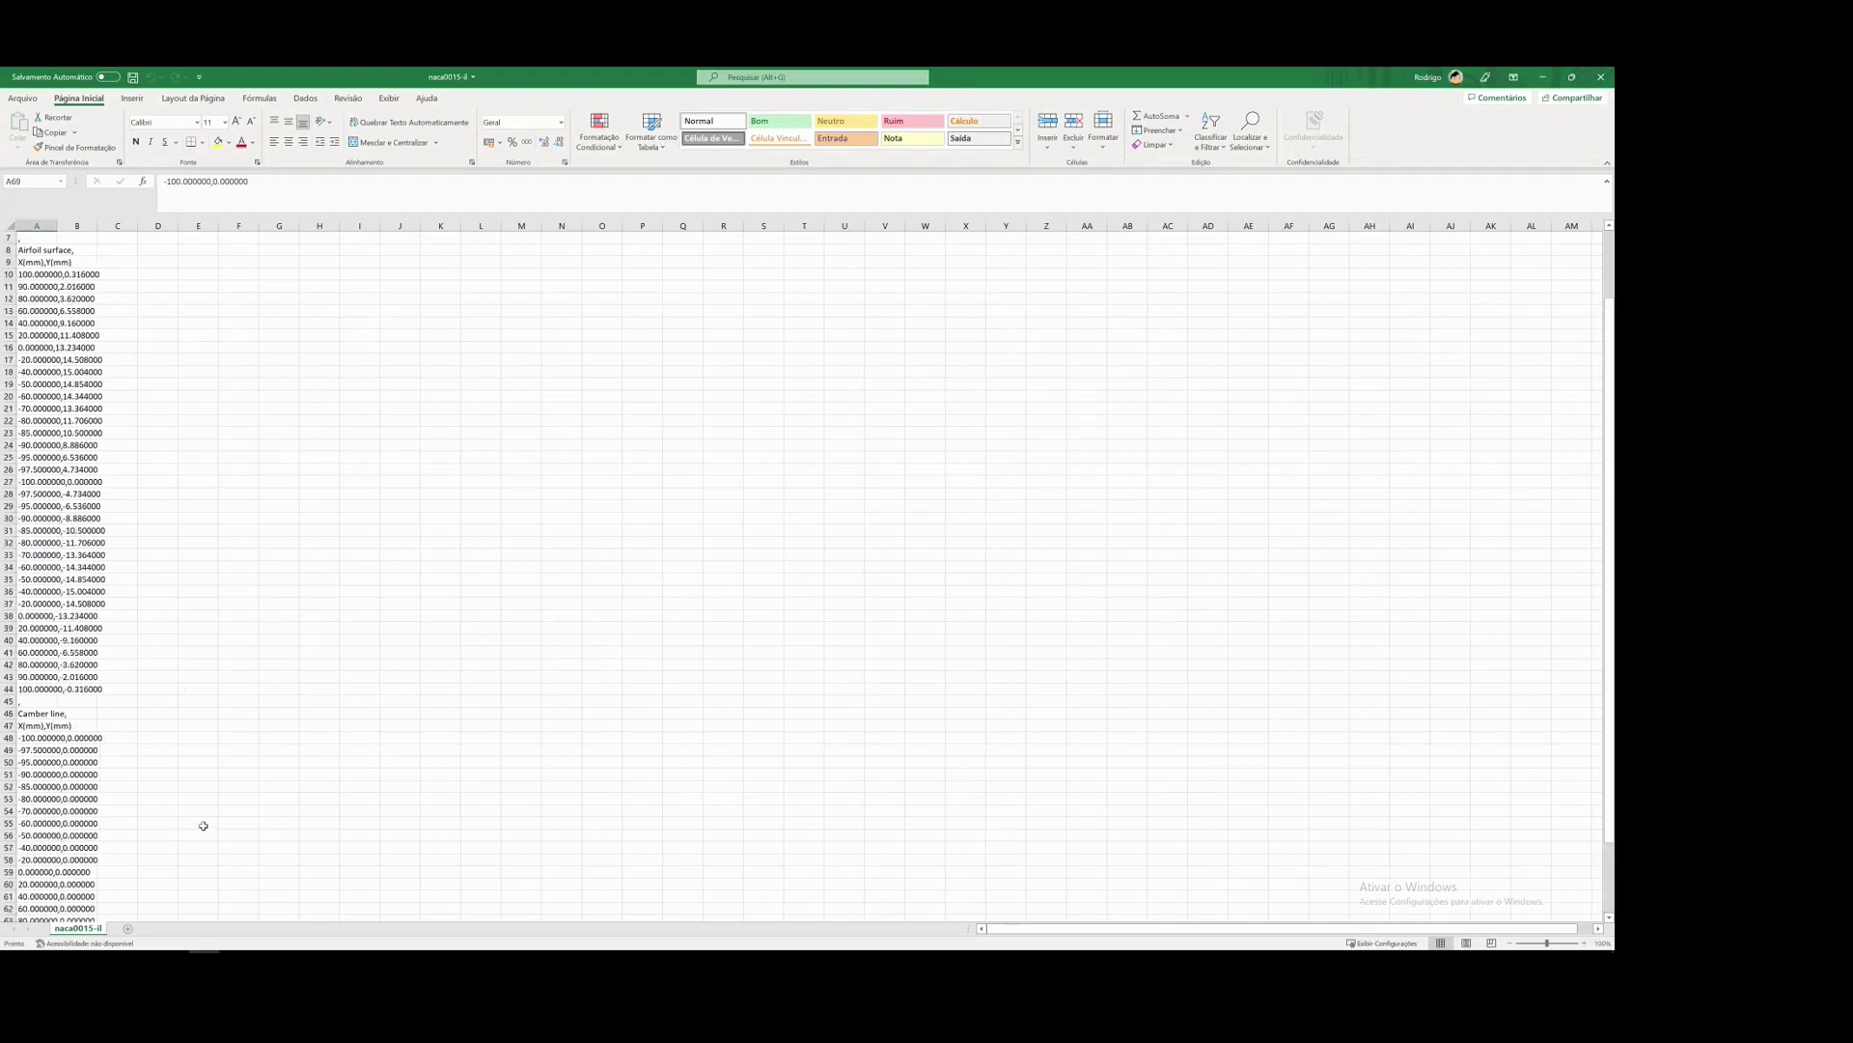
pyautogui.scroll(1, 211, 888)
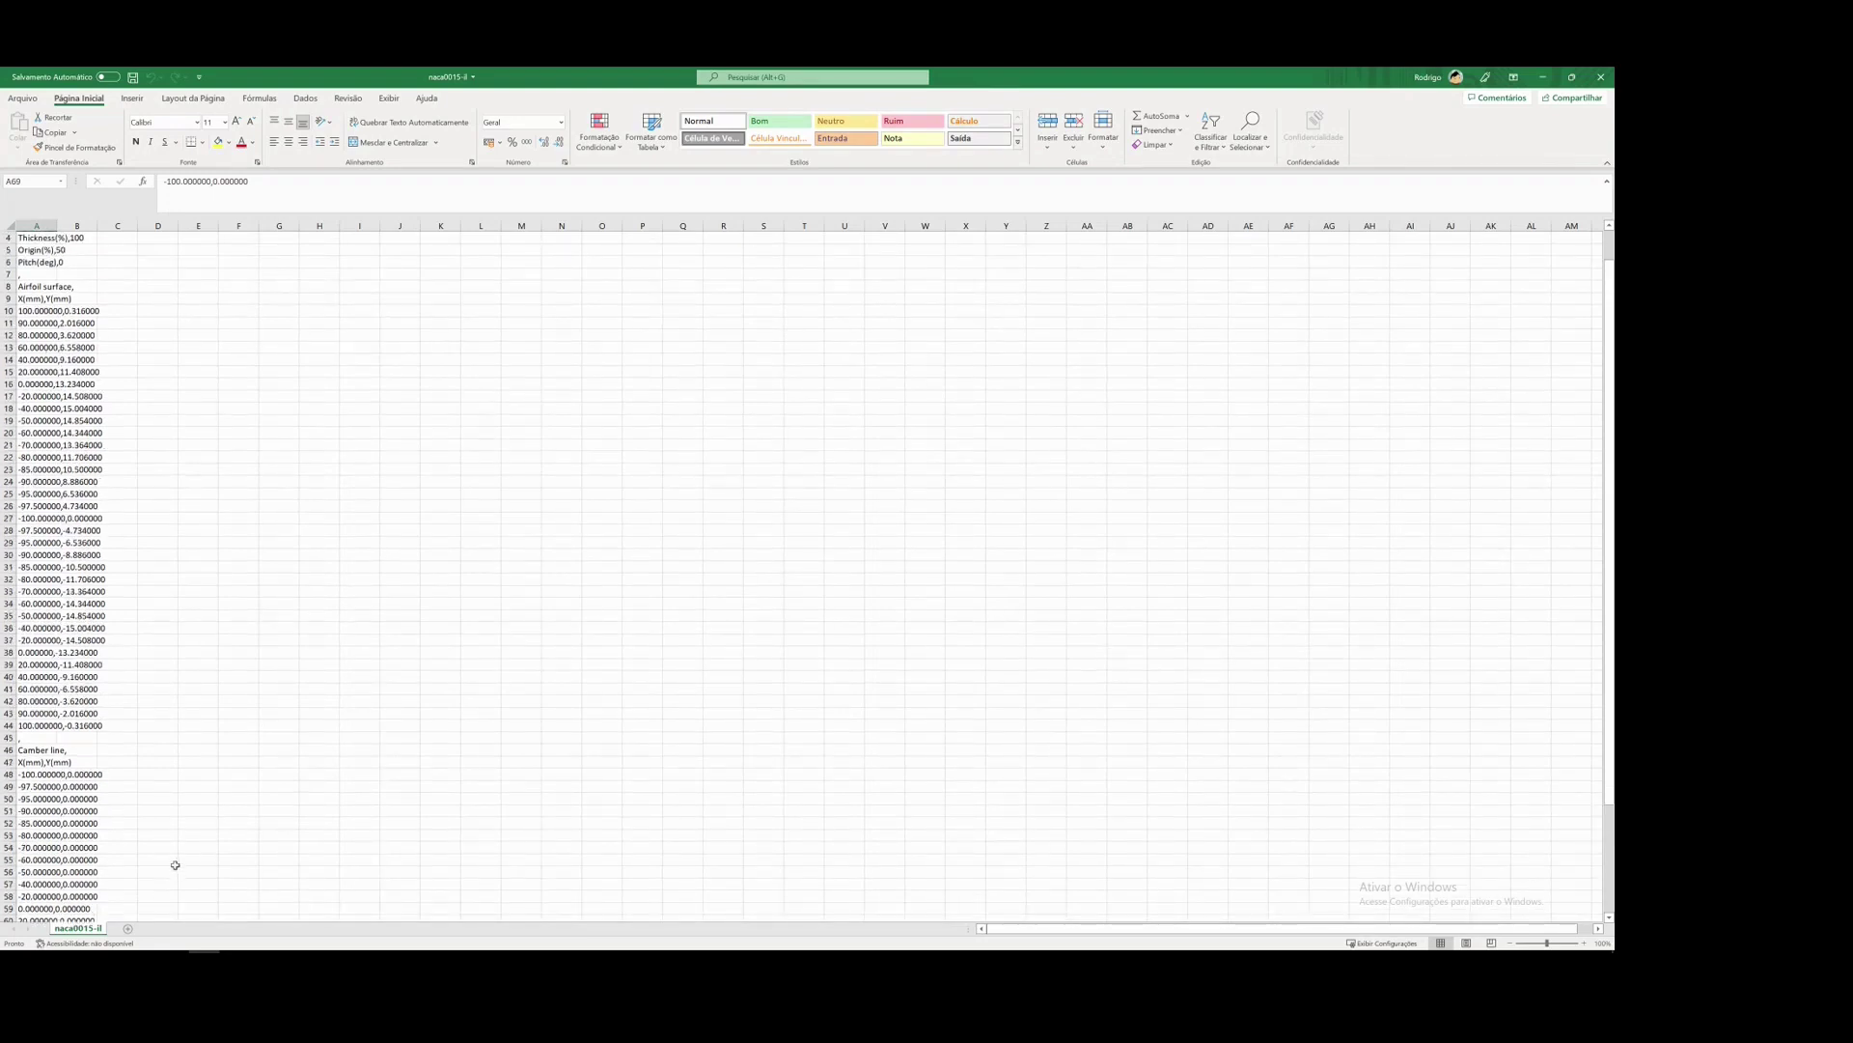
pyautogui.scroll(-8, 175, 858)
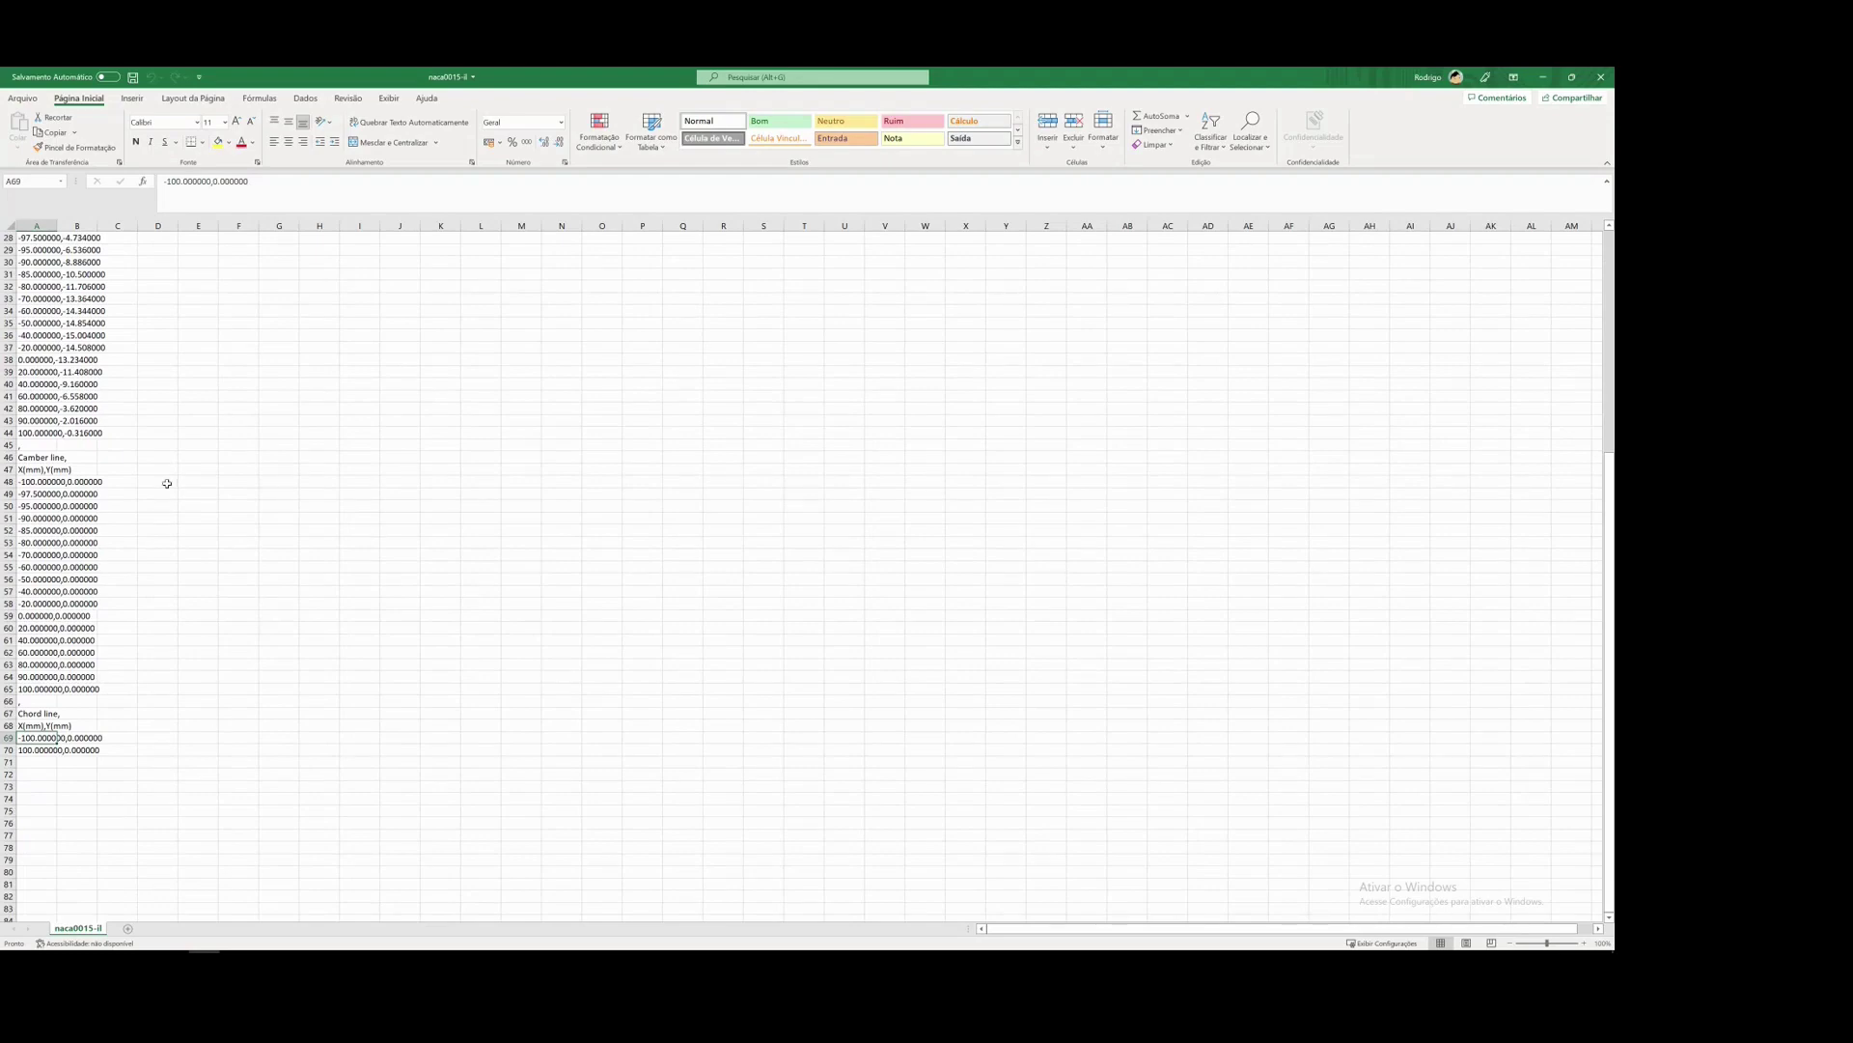
pyautogui.scroll(9, 223, 860)
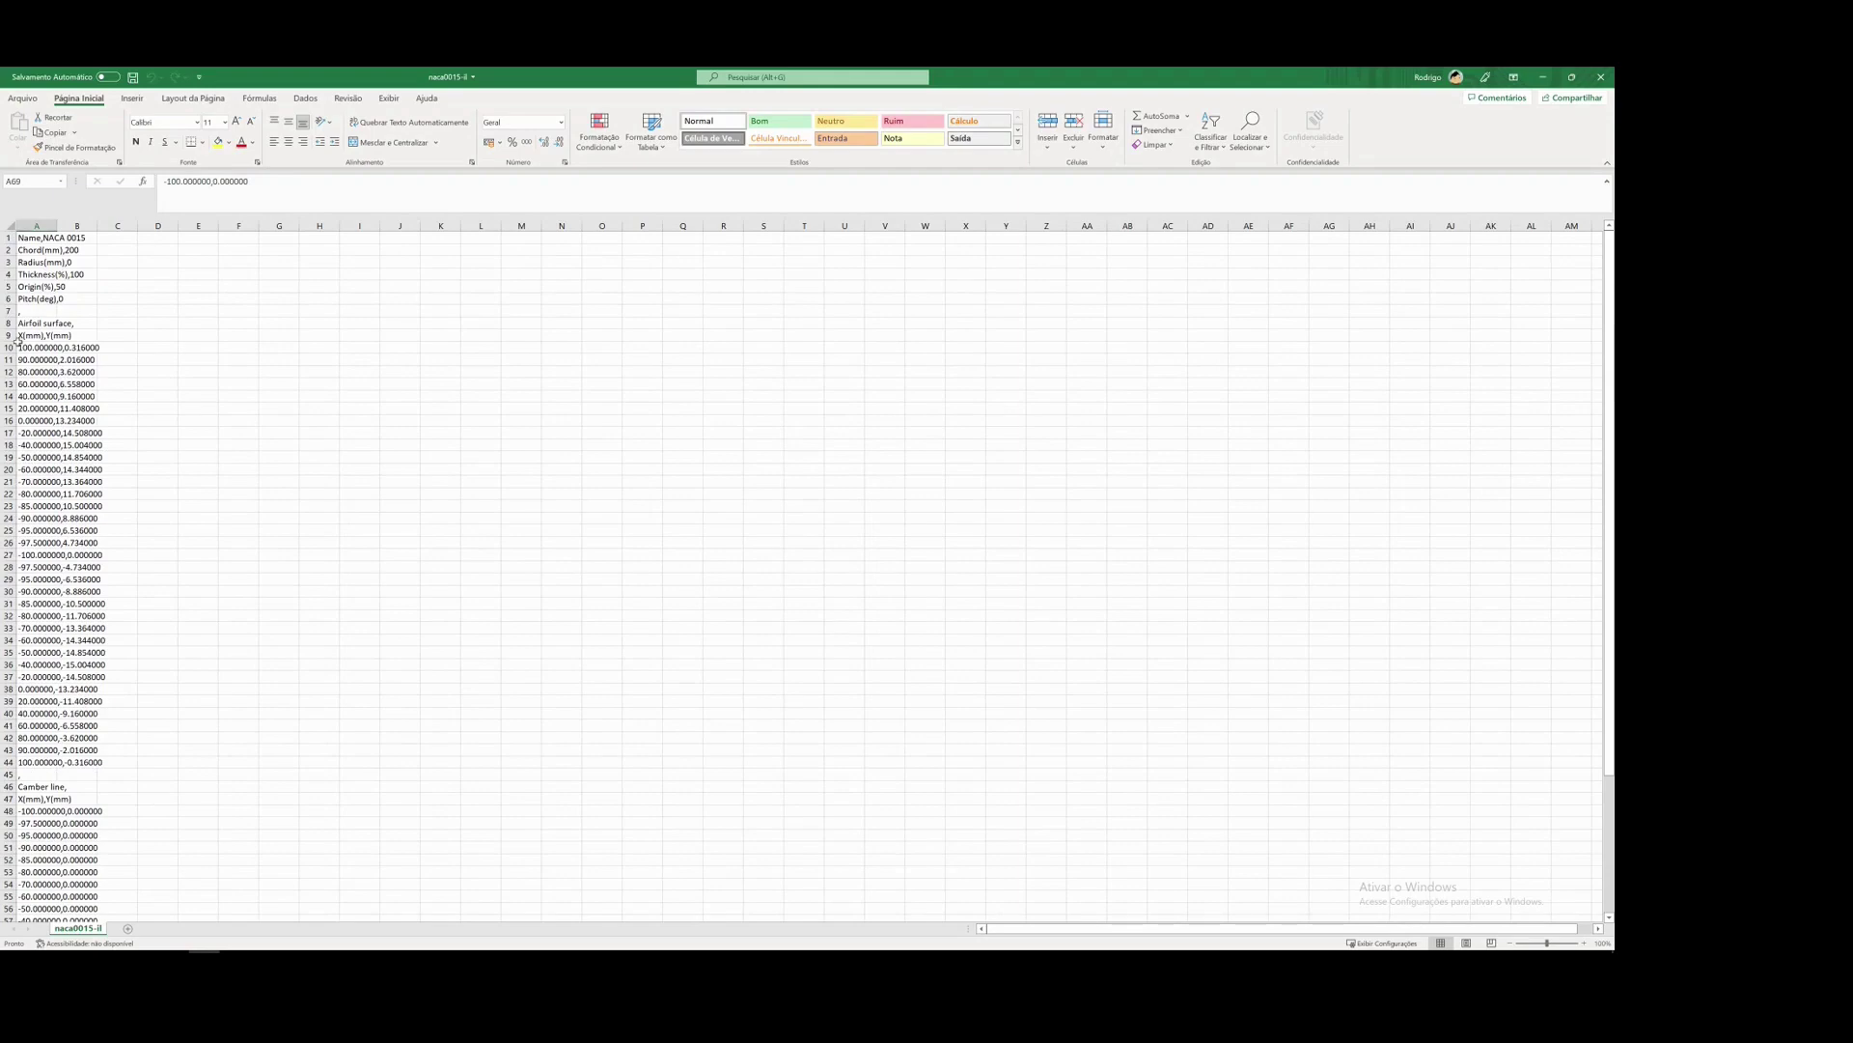
# - Inspect the airfoil surface coordinates in A10:A44 and the full X and Y text stored in cell A10
pyautogui.moveTo(21, 348); pyautogui.dragTo(39, 763)
pyautogui.click(198, 408)
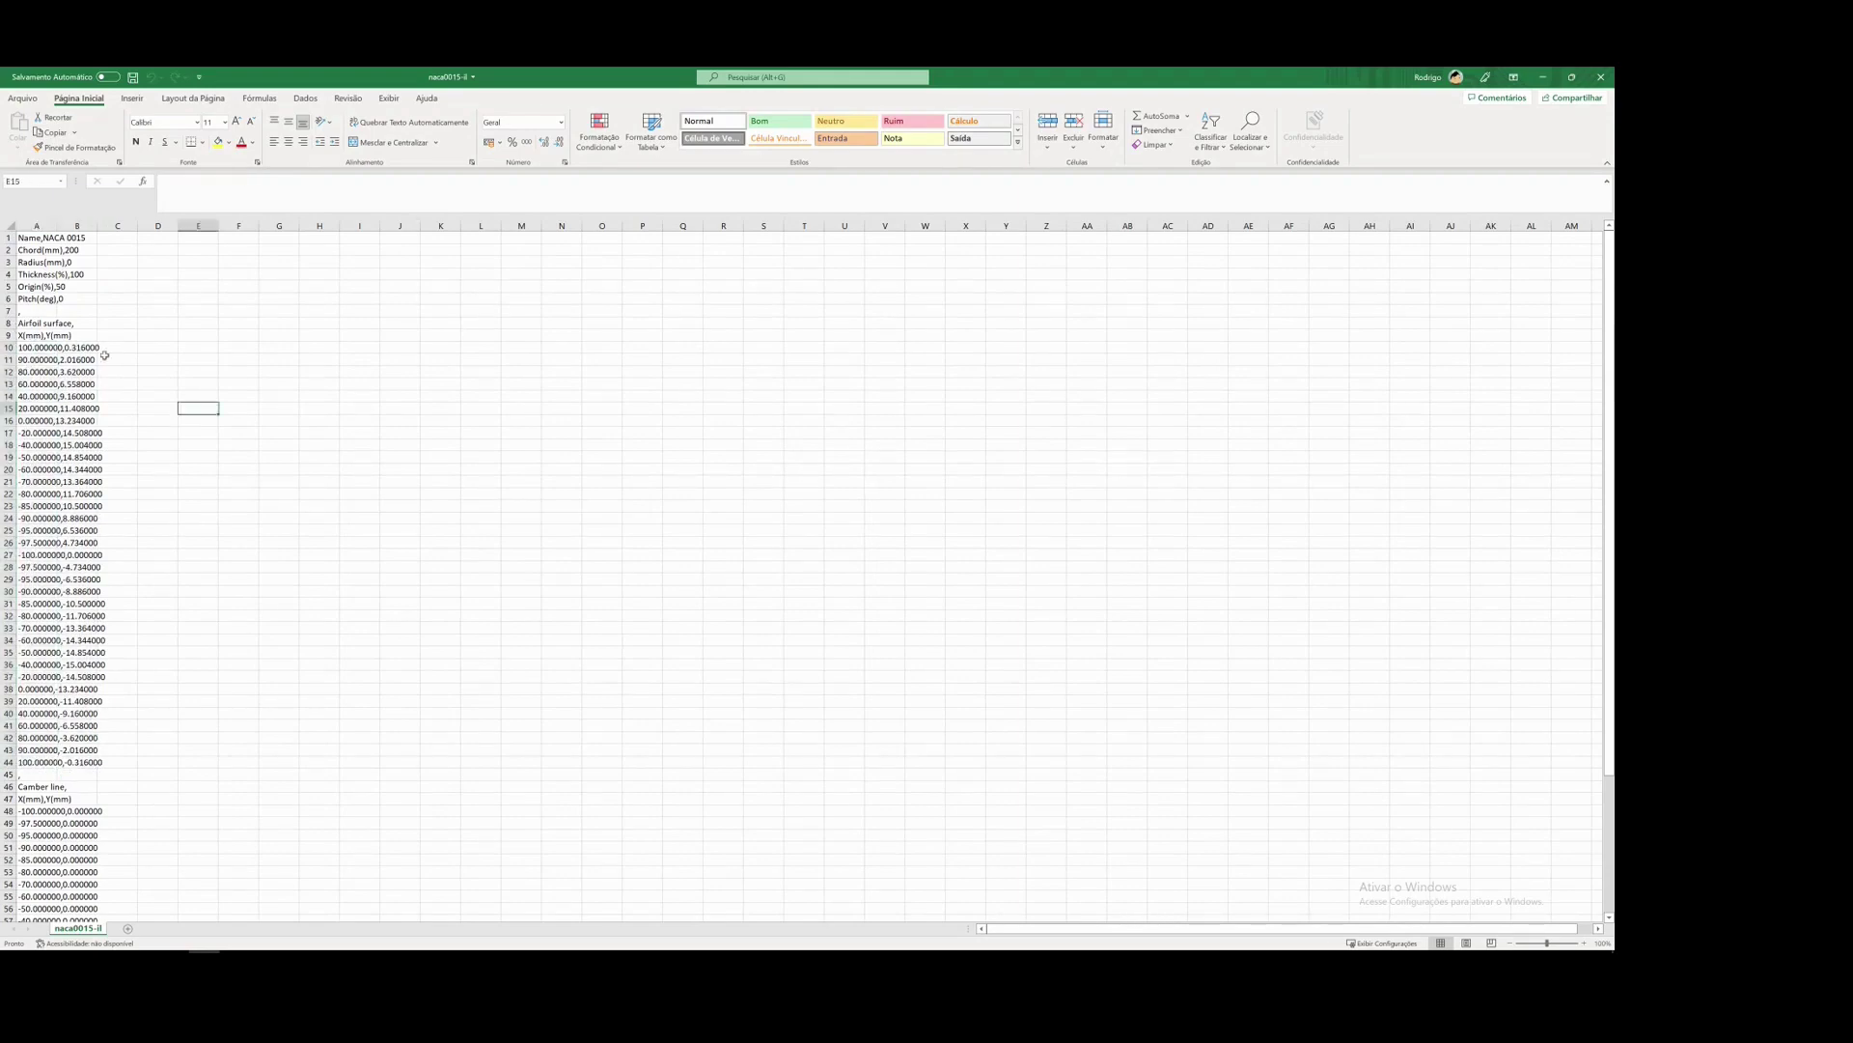
pyautogui.click(14, 347)
pyautogui.click(29, 346)
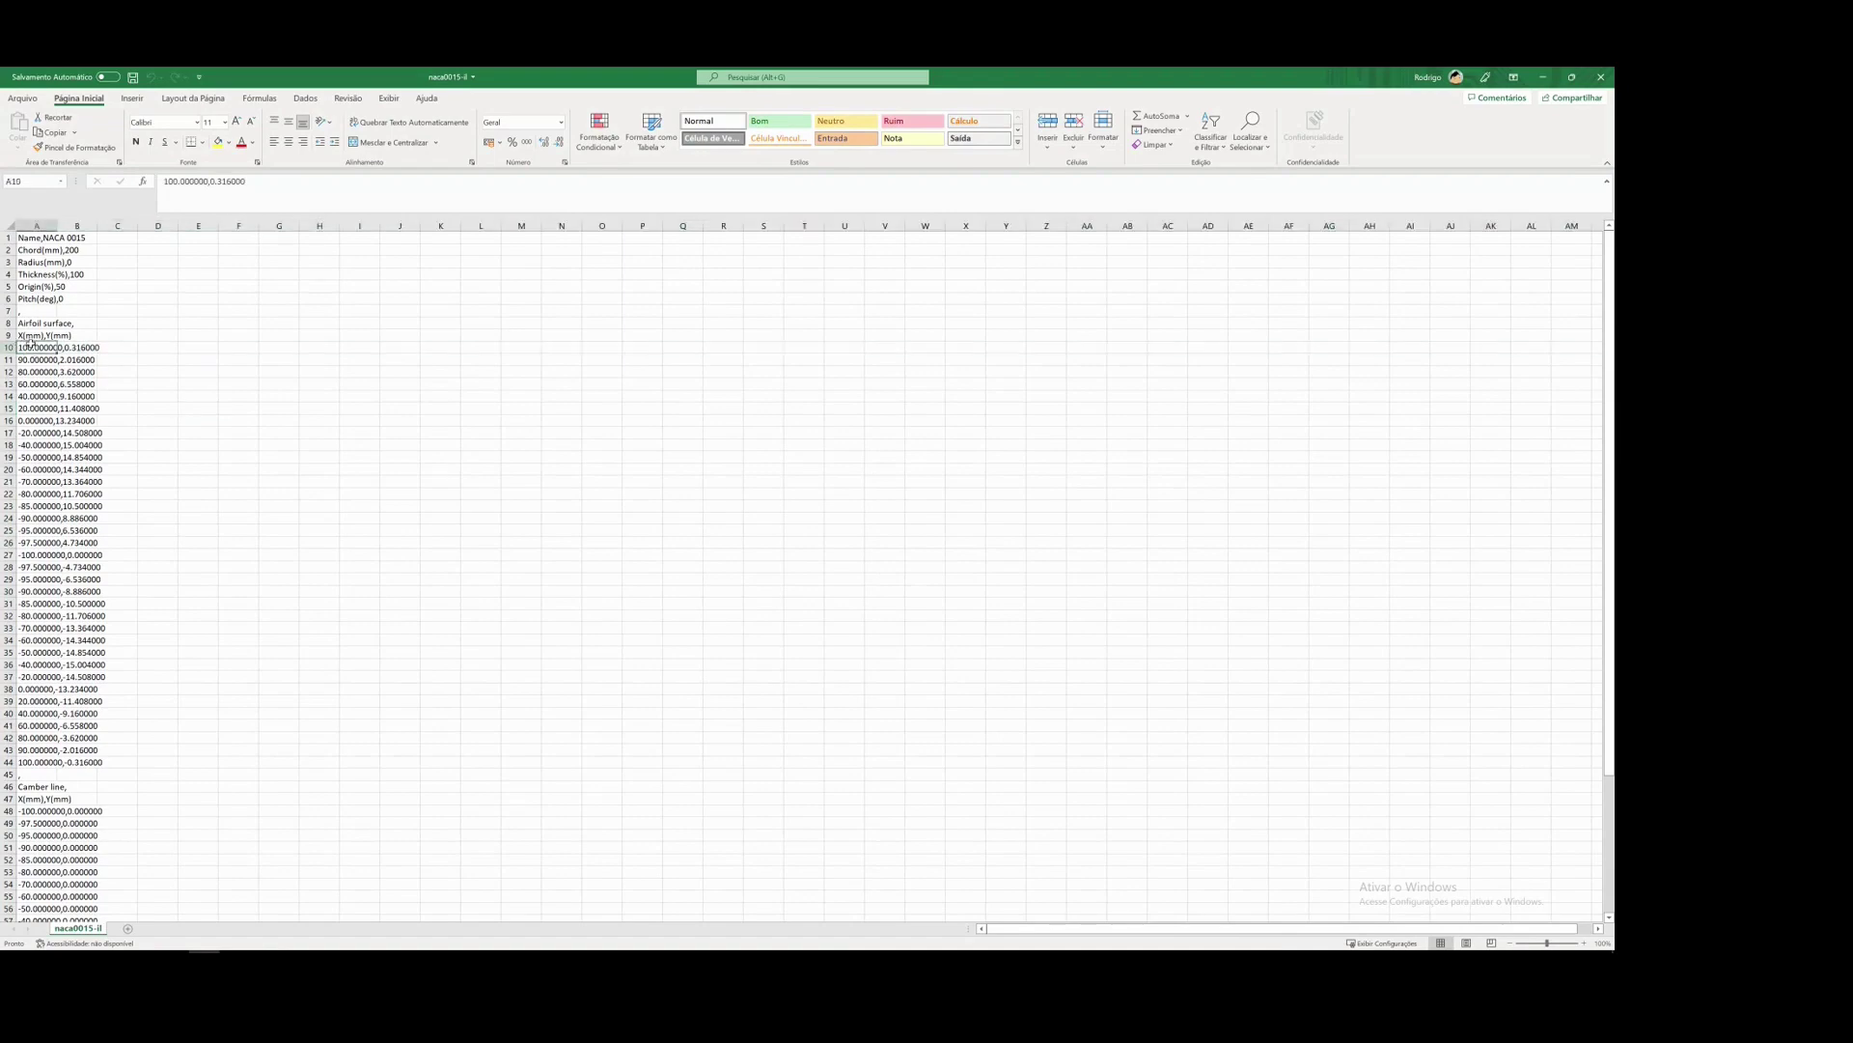
pyautogui.moveTo(246, 181); pyautogui.dragTo(163, 181)
pyautogui.click(479, 507)
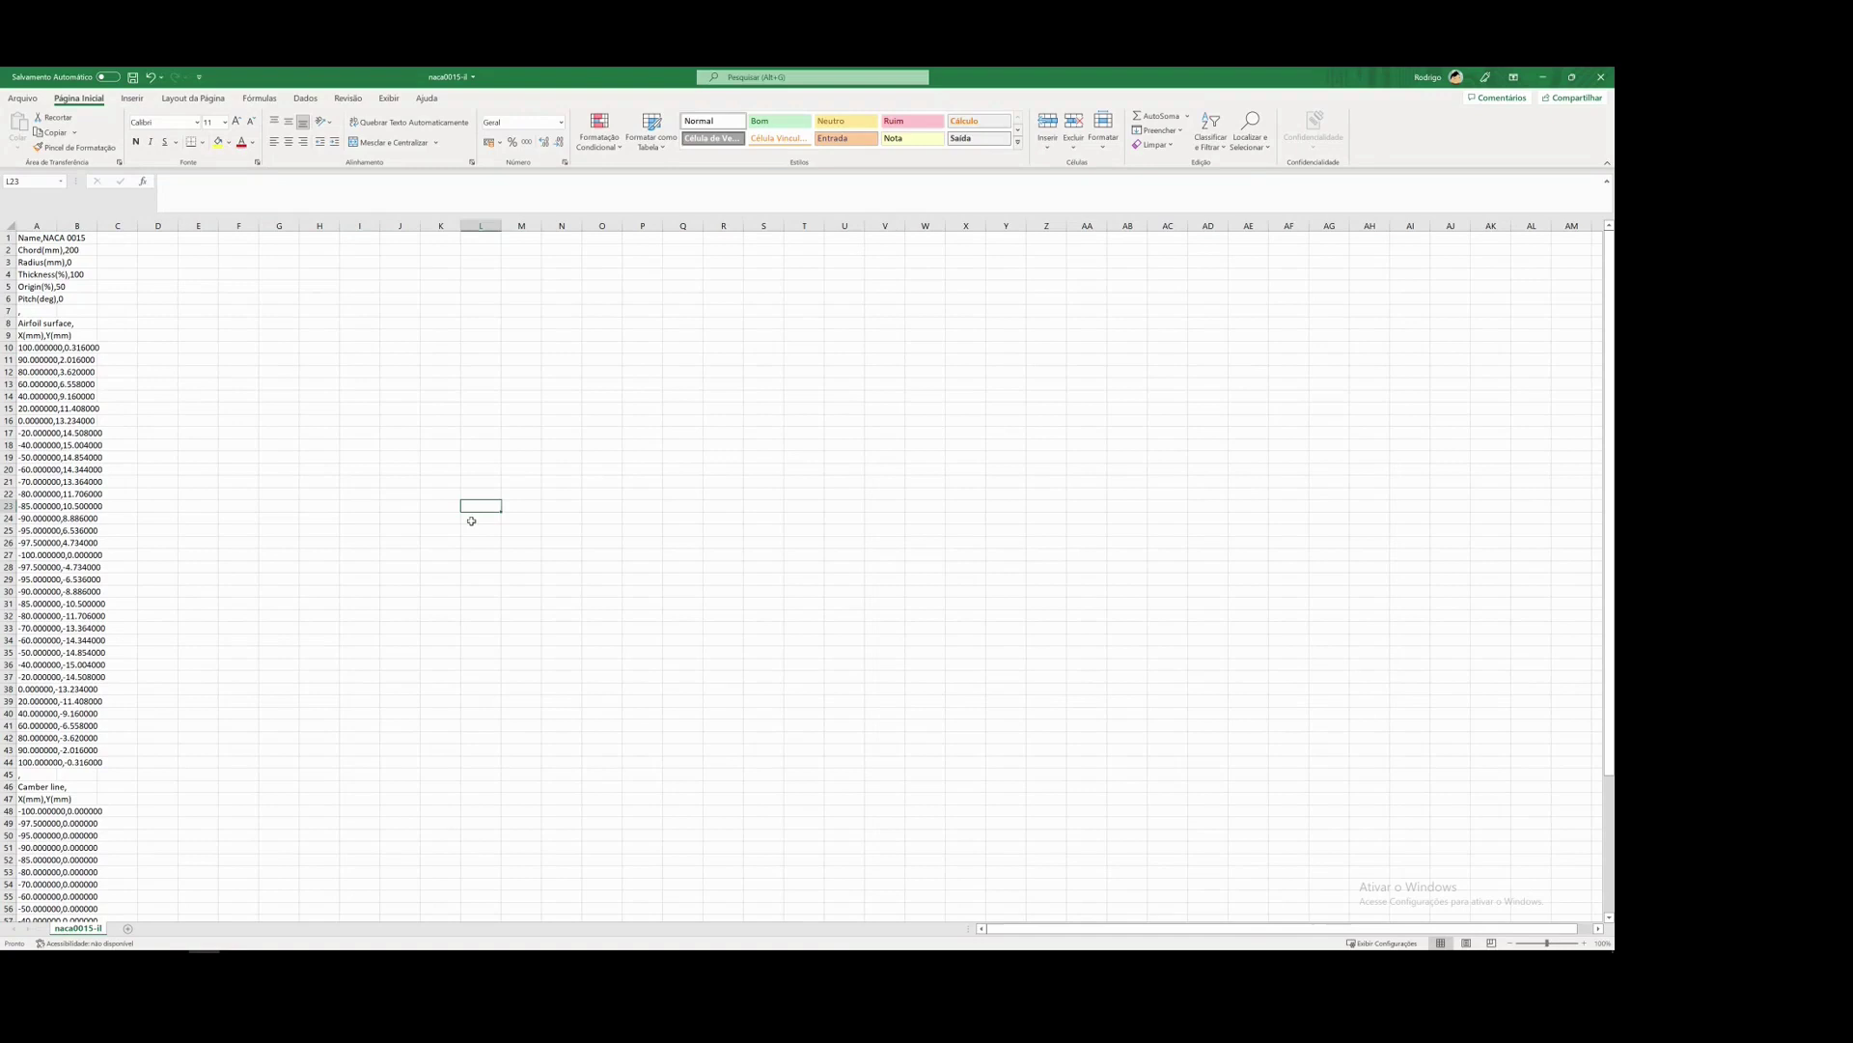
pyautogui.click(38, 347)
pyautogui.moveTo(269, 187); pyautogui.dragTo(152, 185)
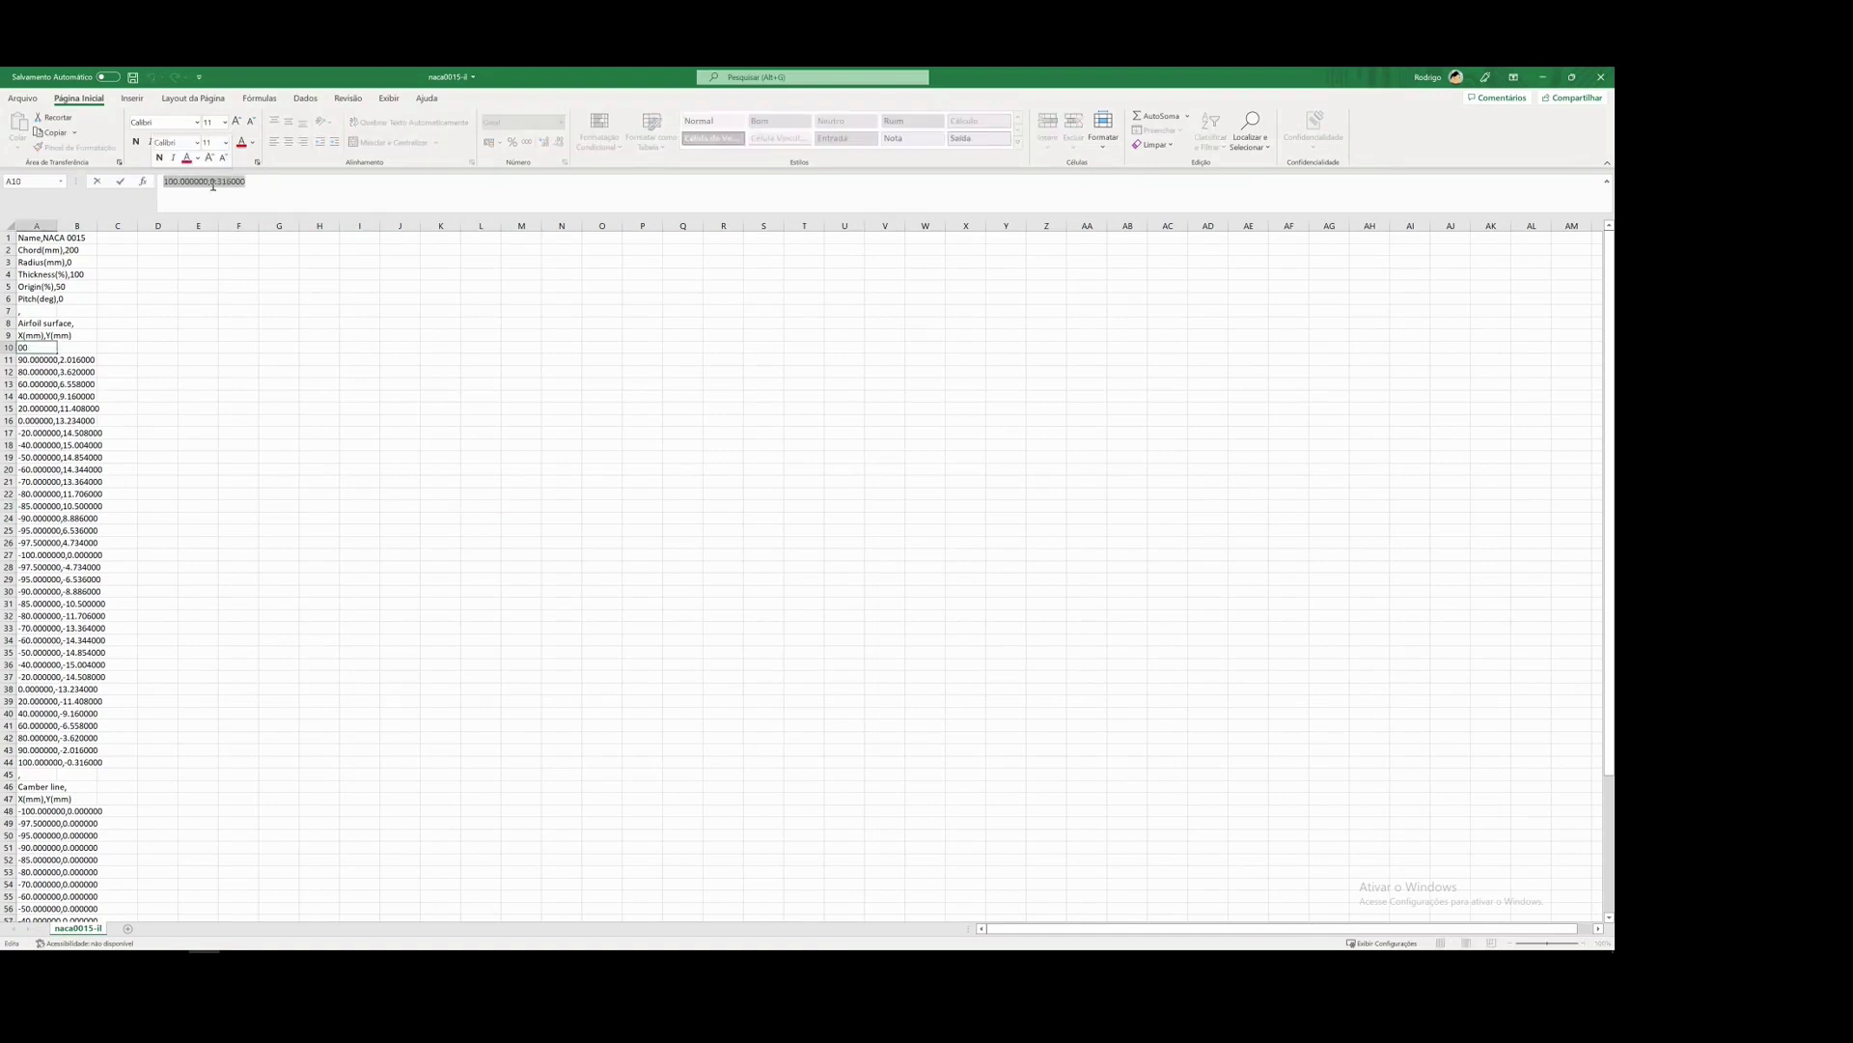
pyautogui.click(77, 359)
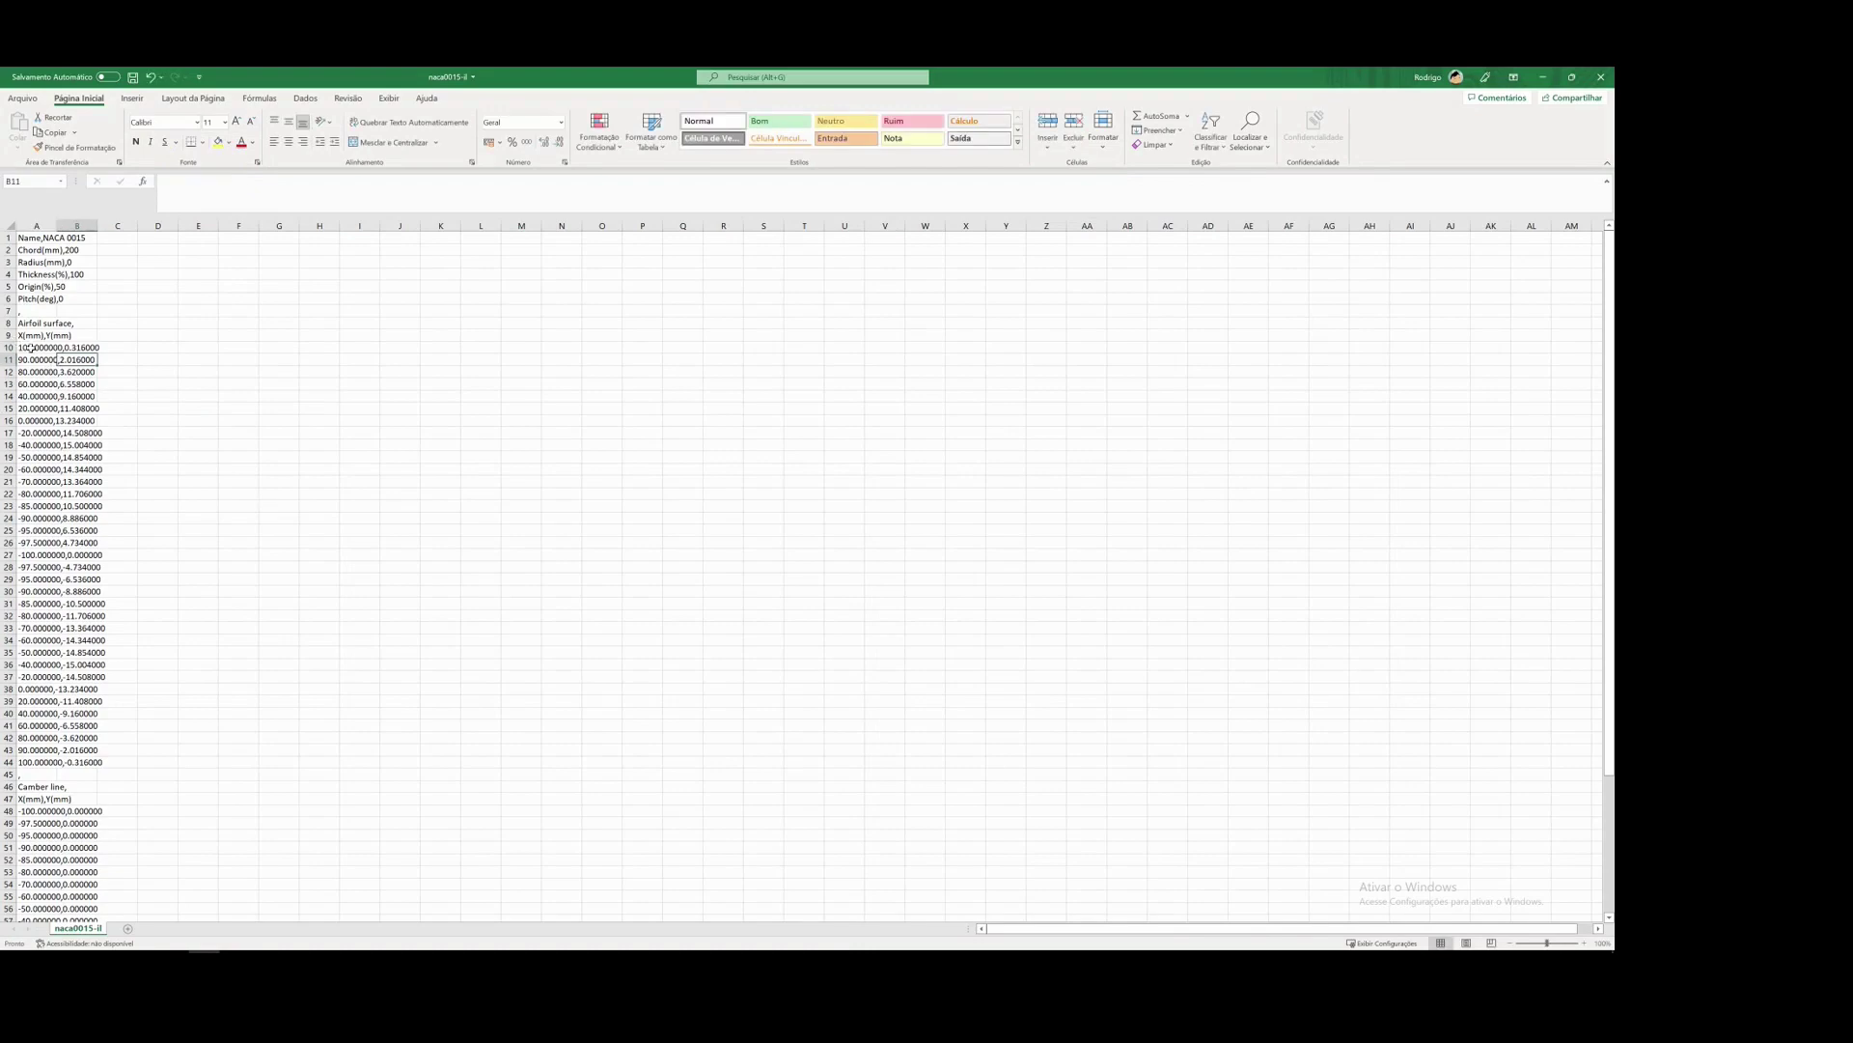
pyautogui.moveTo(31, 347); pyautogui.dragTo(27, 763)
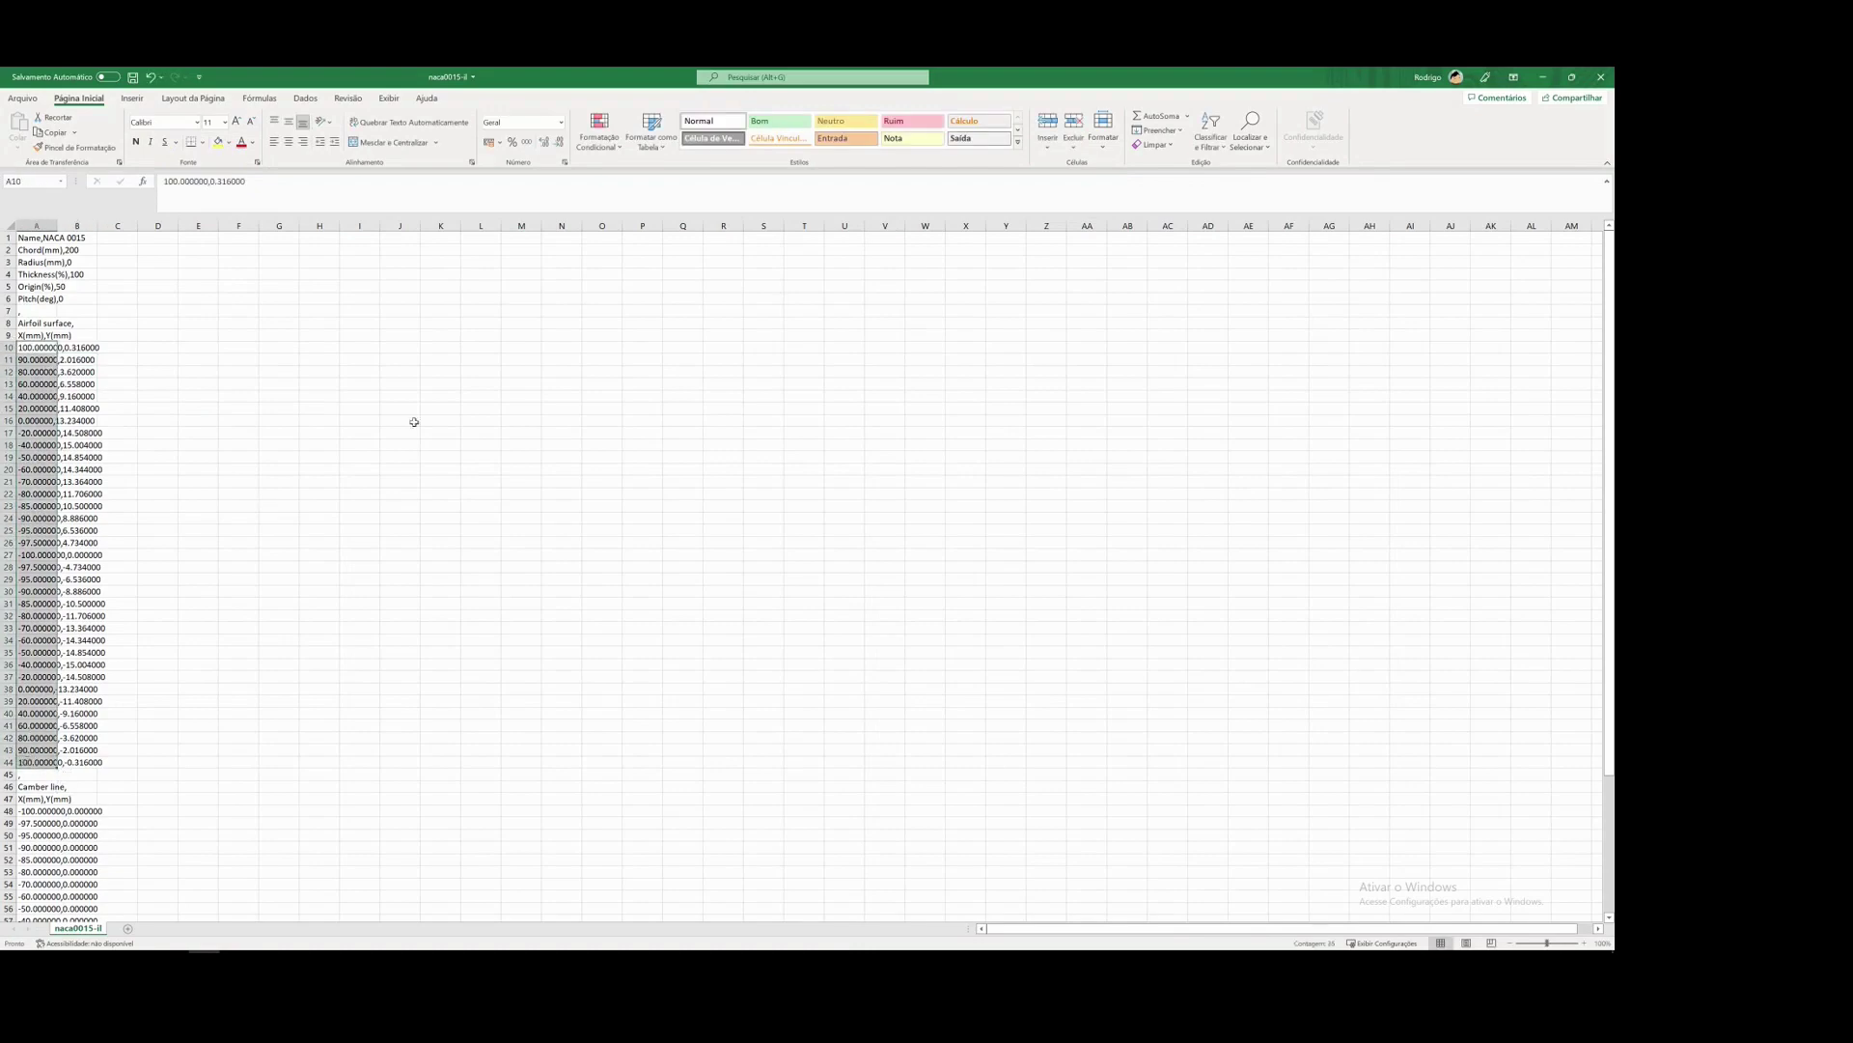
pyautogui.click(305, 98)
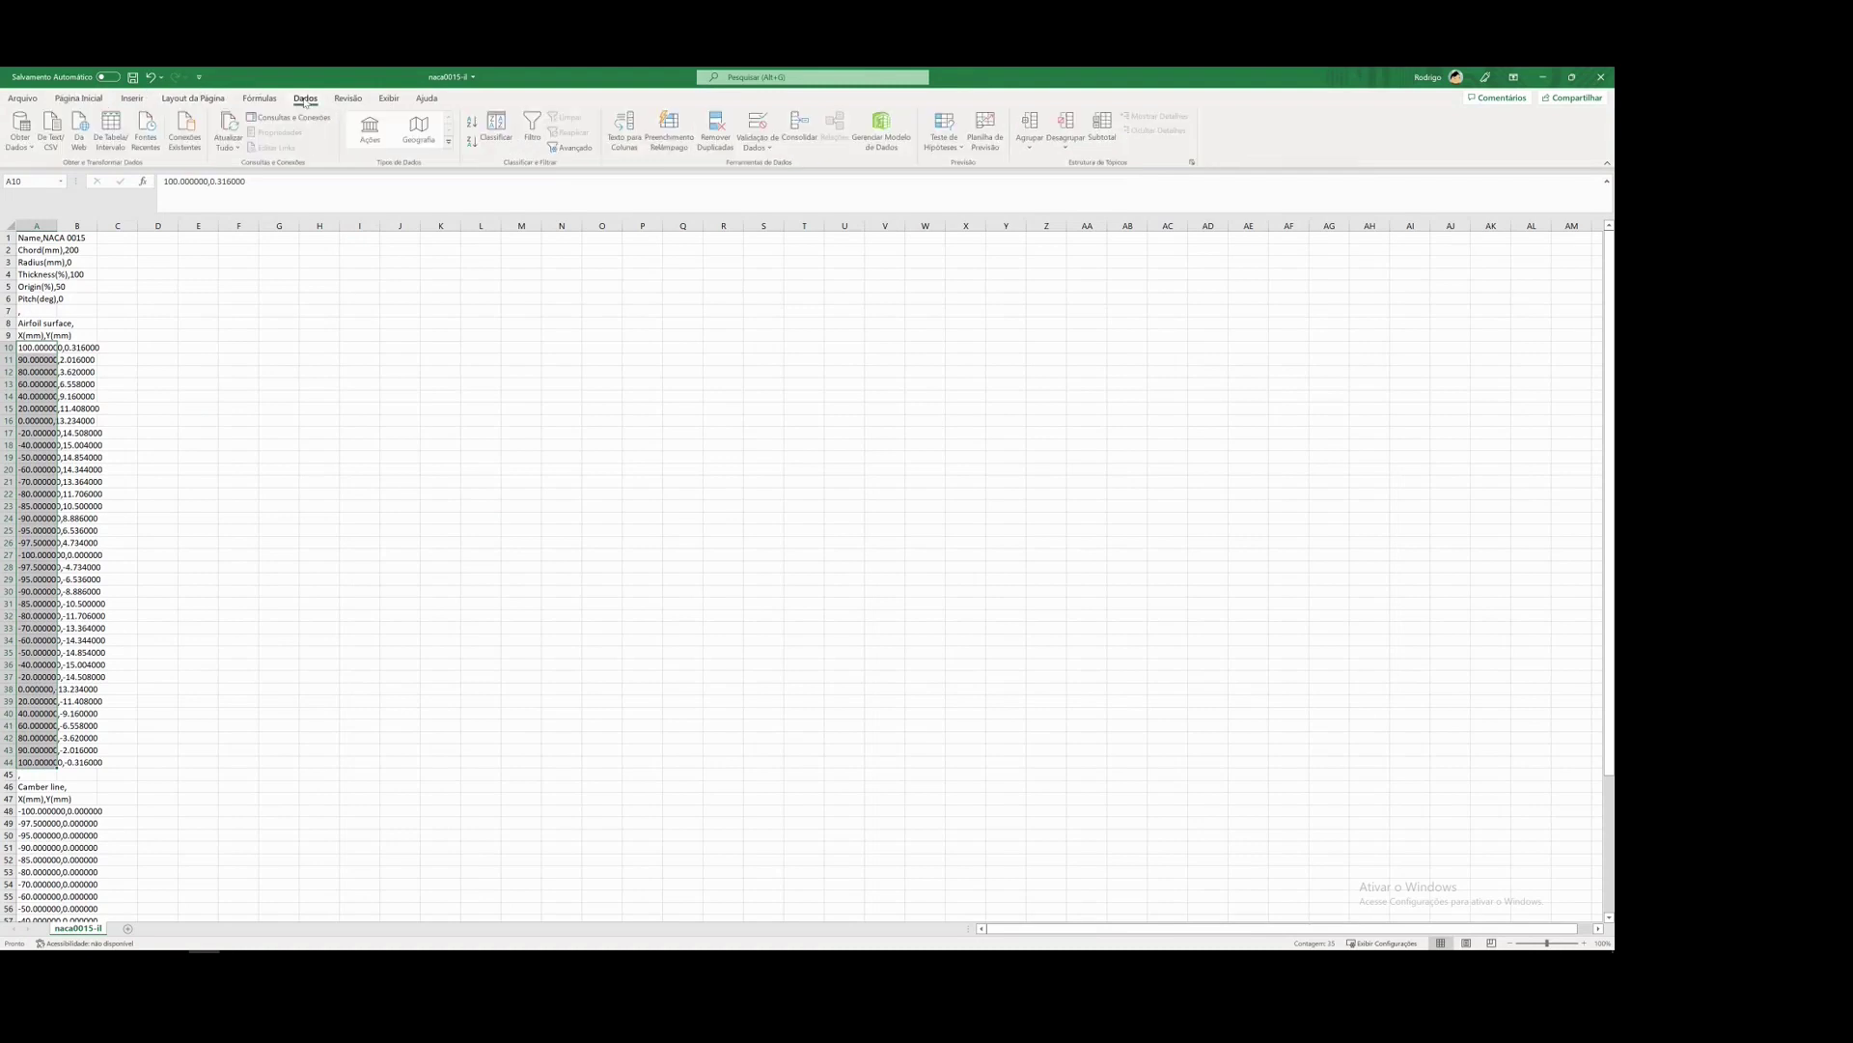
pyautogui.click(635, 138)
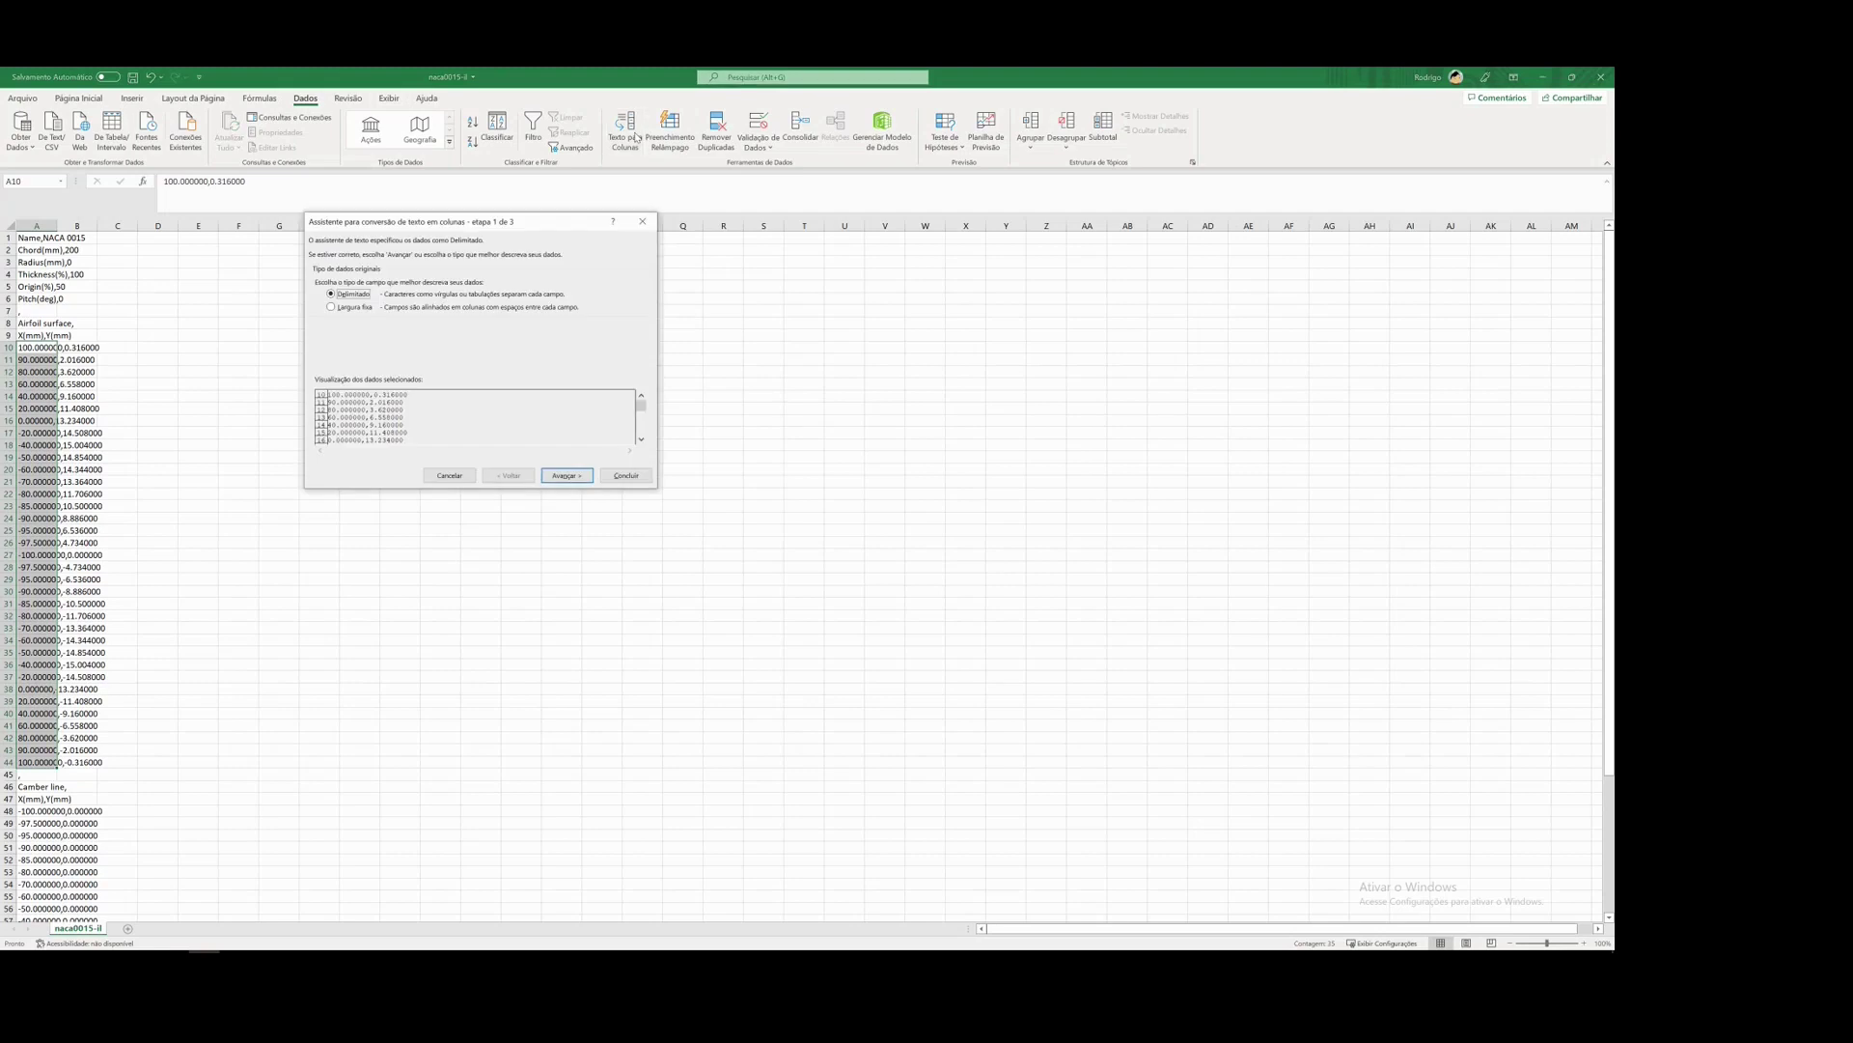
pyautogui.click(449, 475)
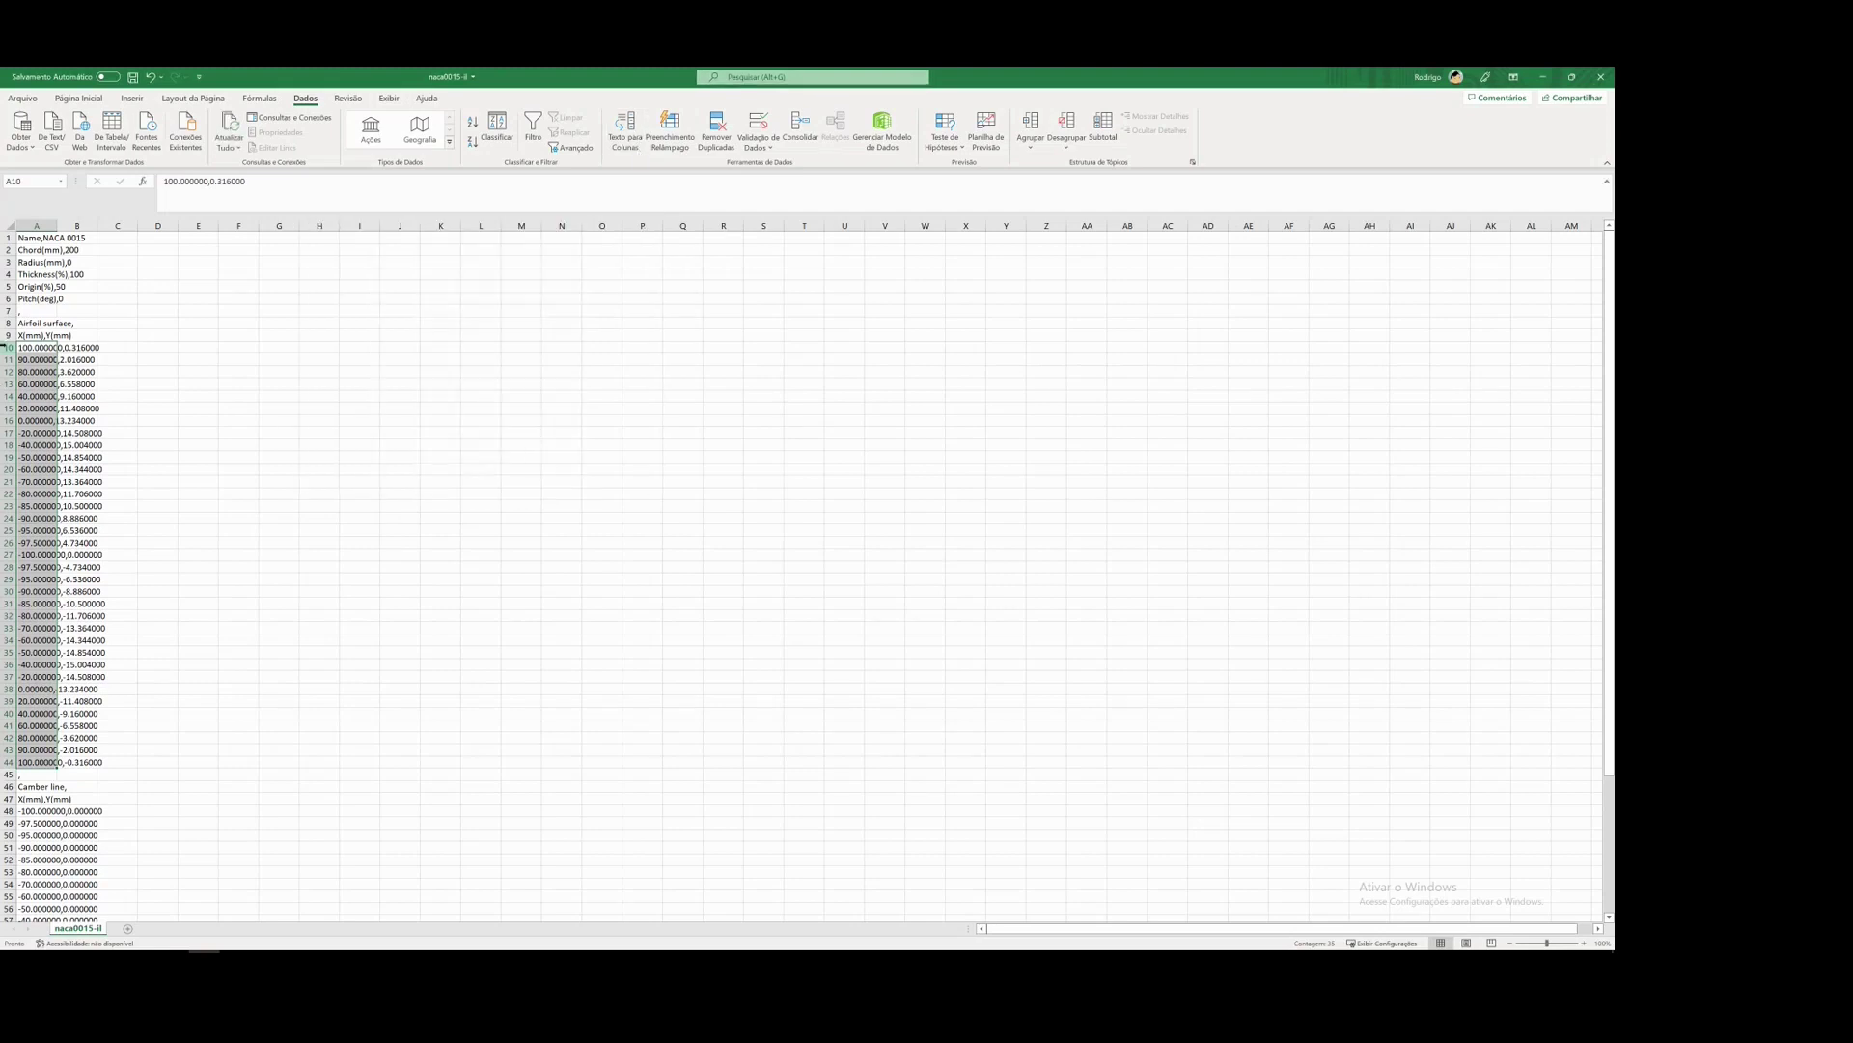
# - Set up a delimited Text to Columns conversion for A9:A44, using comma instead of tab as the delimiter
pyautogui.moveTo(26, 335); pyautogui.dragTo(65, 772)
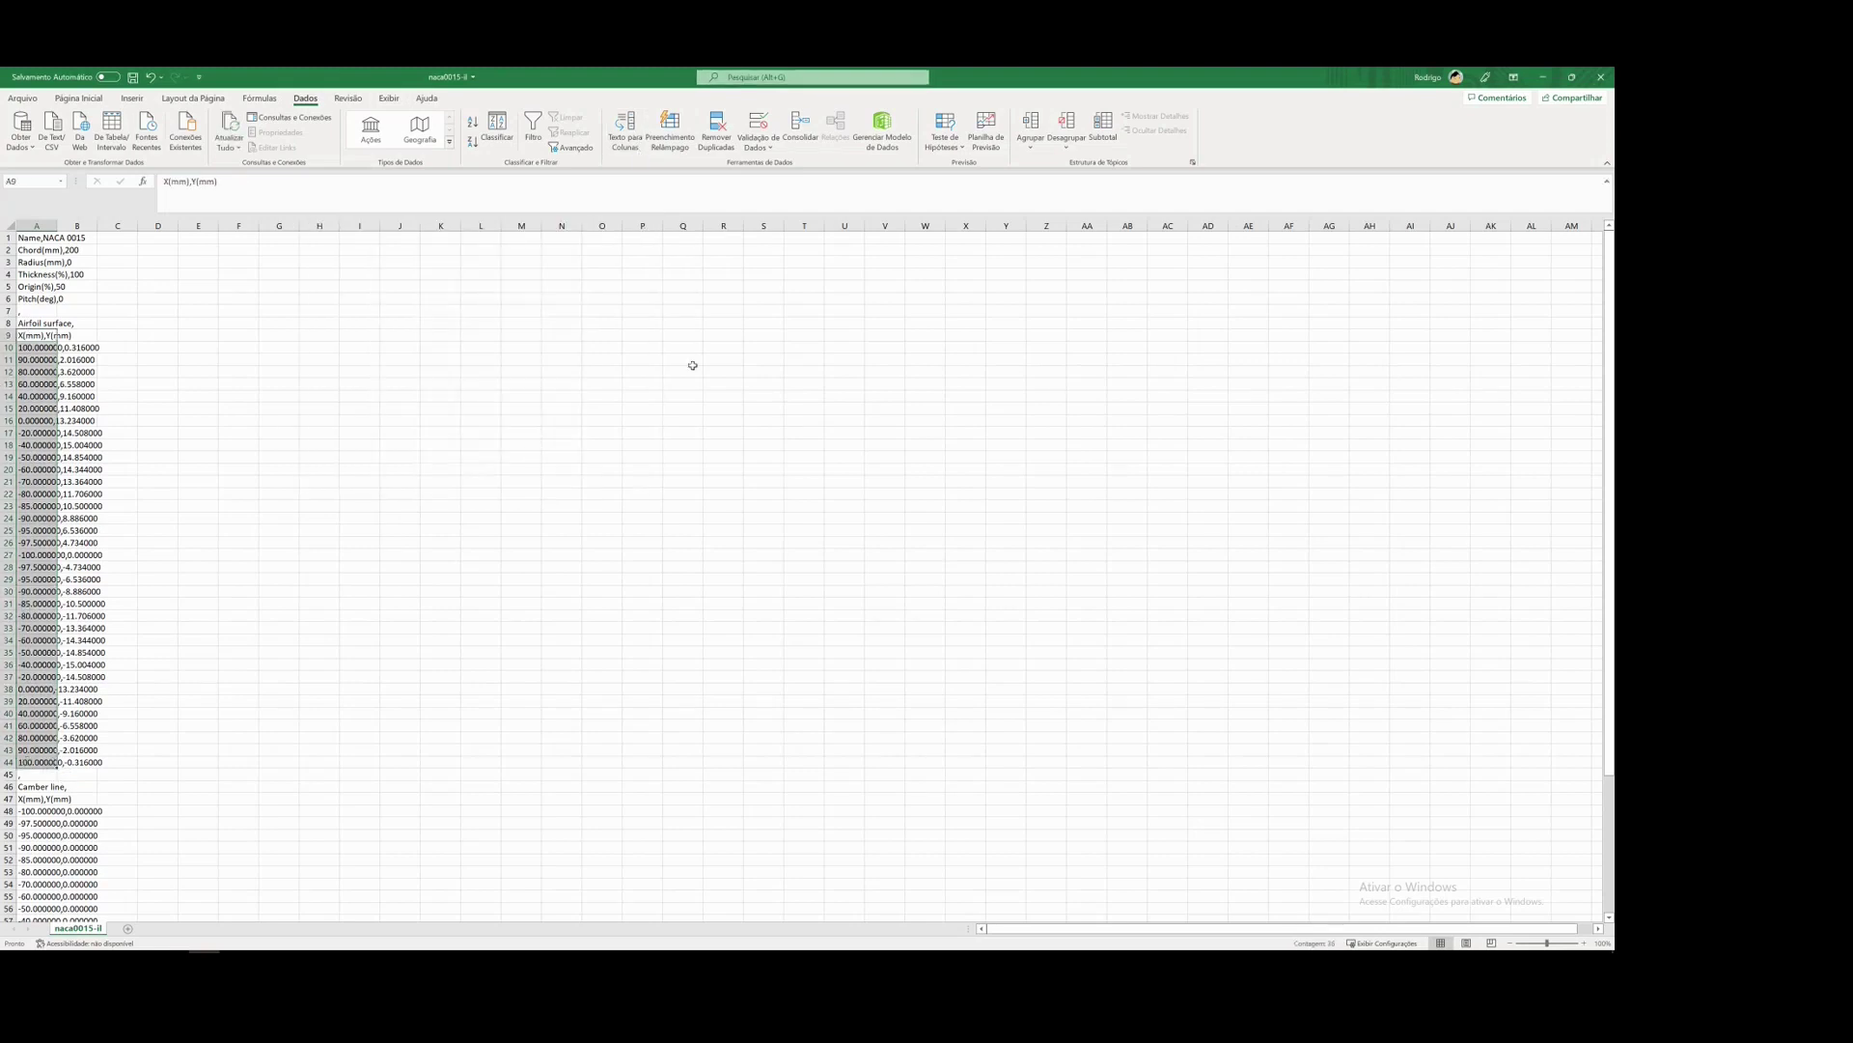
pyautogui.click(626, 131)
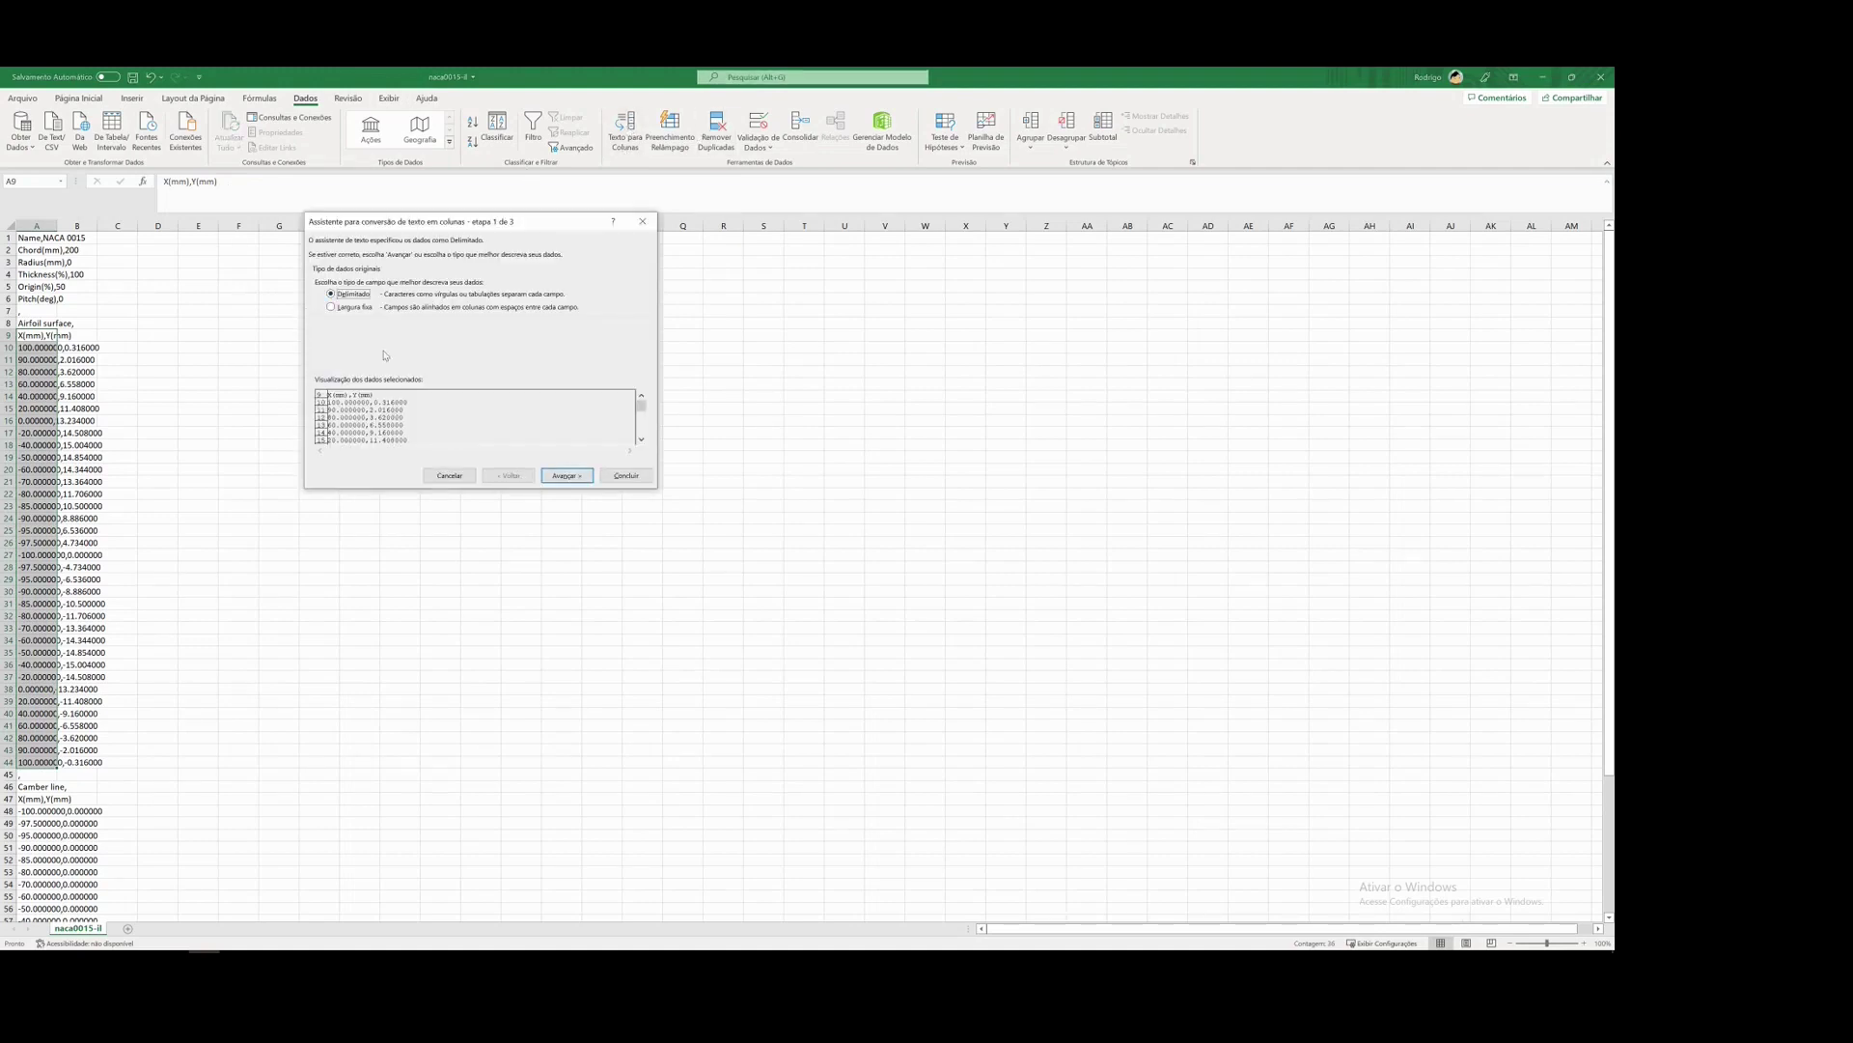
pyautogui.click(567, 477)
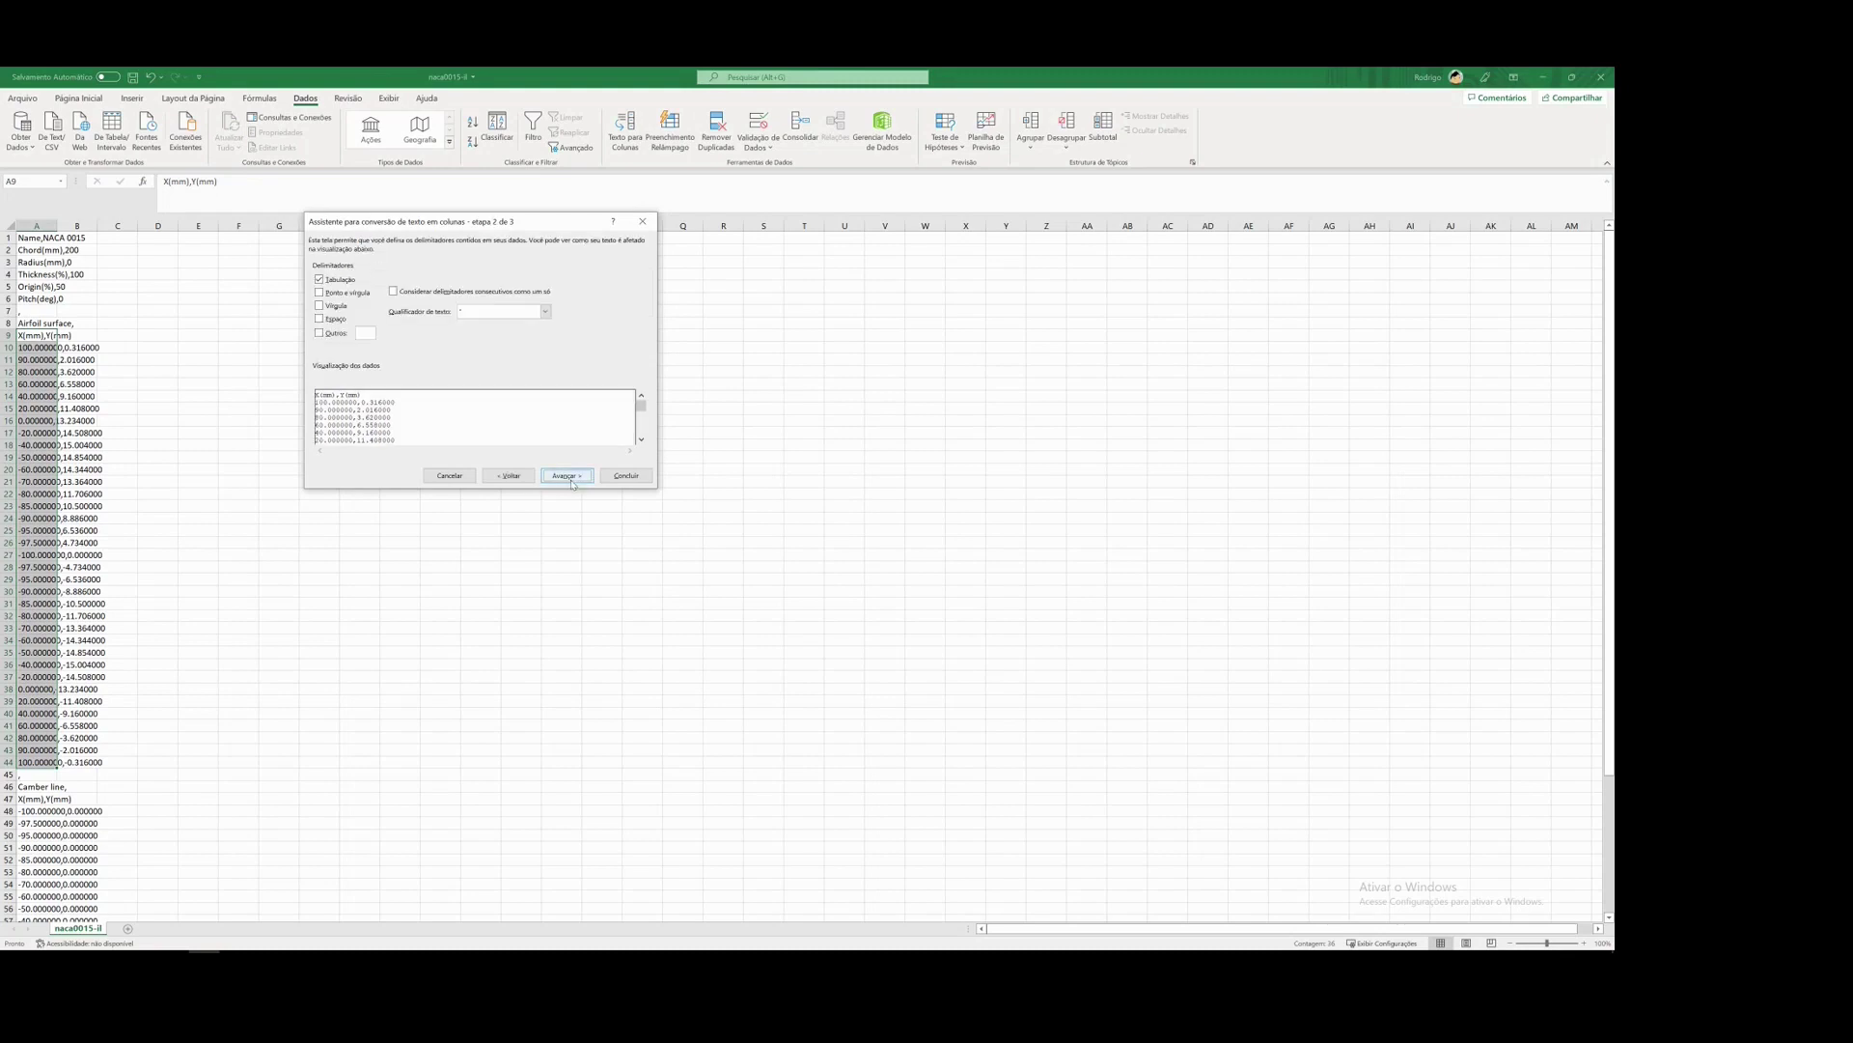
pyautogui.click(320, 306)
pyautogui.click(321, 280)
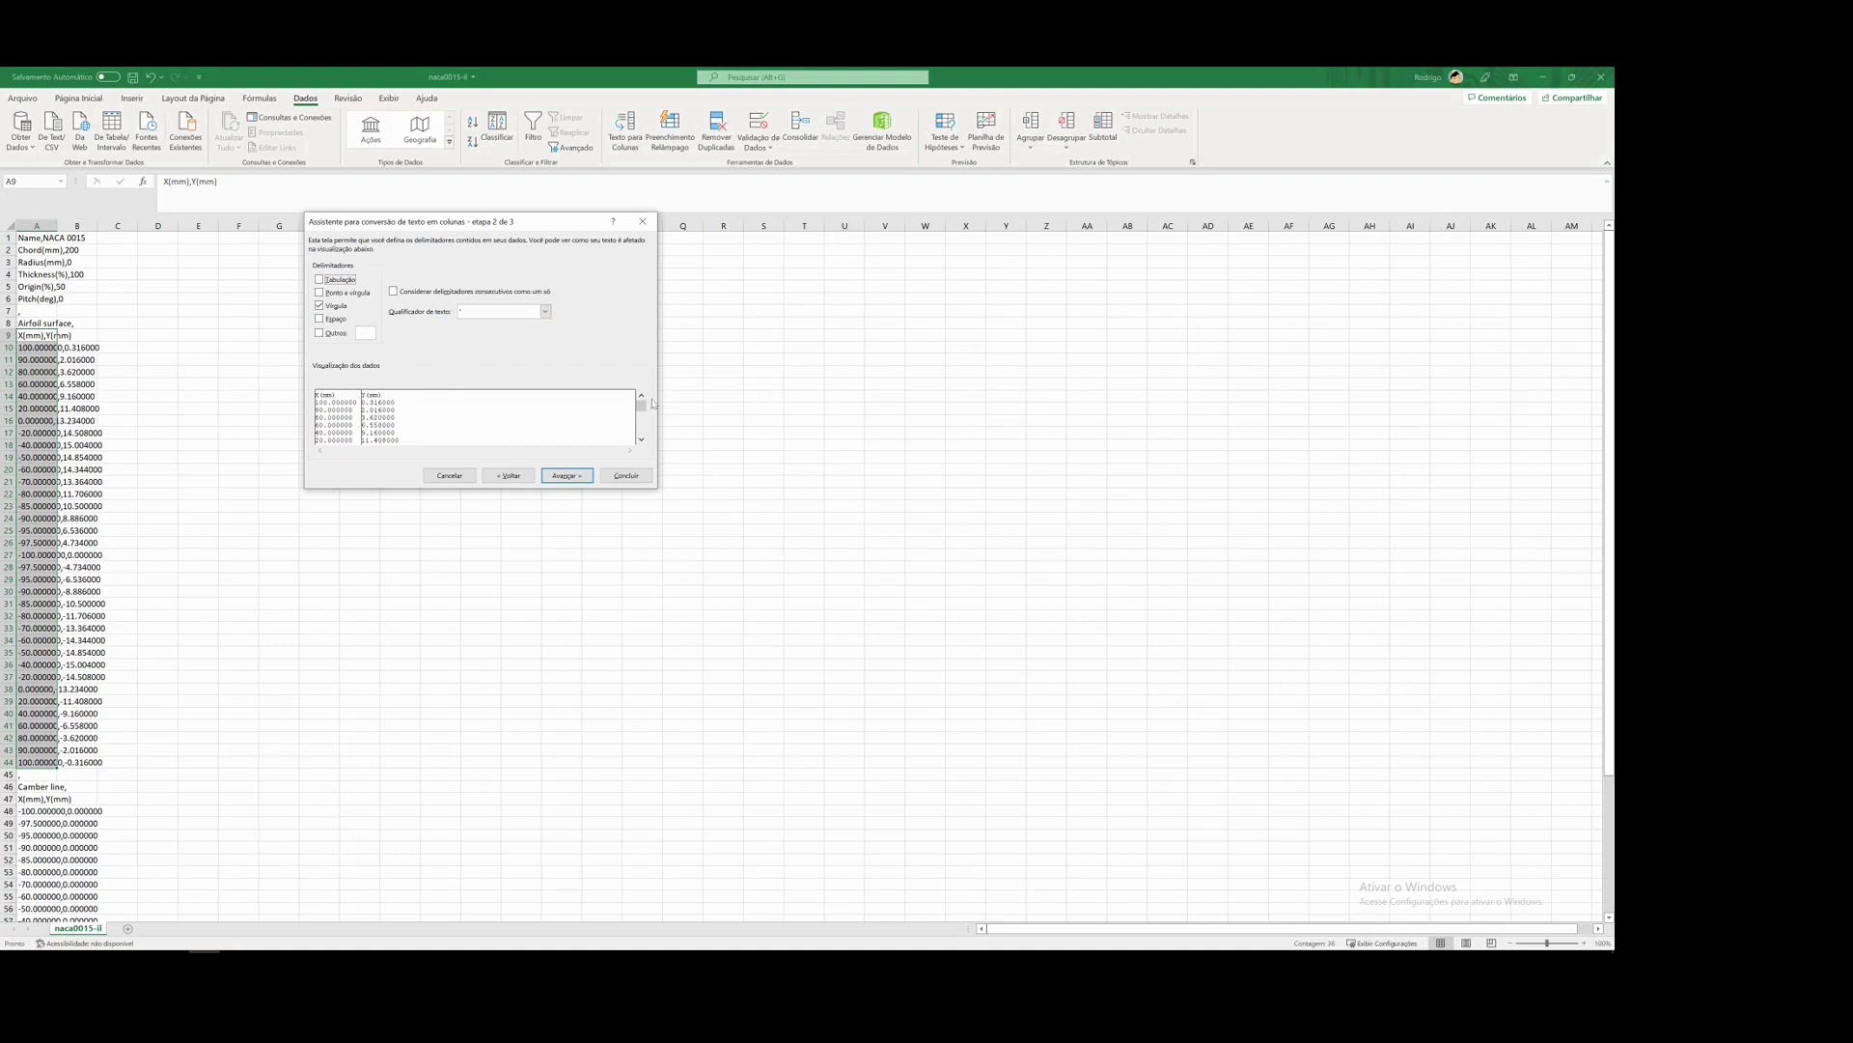
pyautogui.moveTo(641, 405)
pyautogui.mouseDown()
pyautogui.moveTo(642, 442)
pyautogui.moveTo(643, 383)
pyautogui.mouseUp()
pyautogui.click(567, 475)
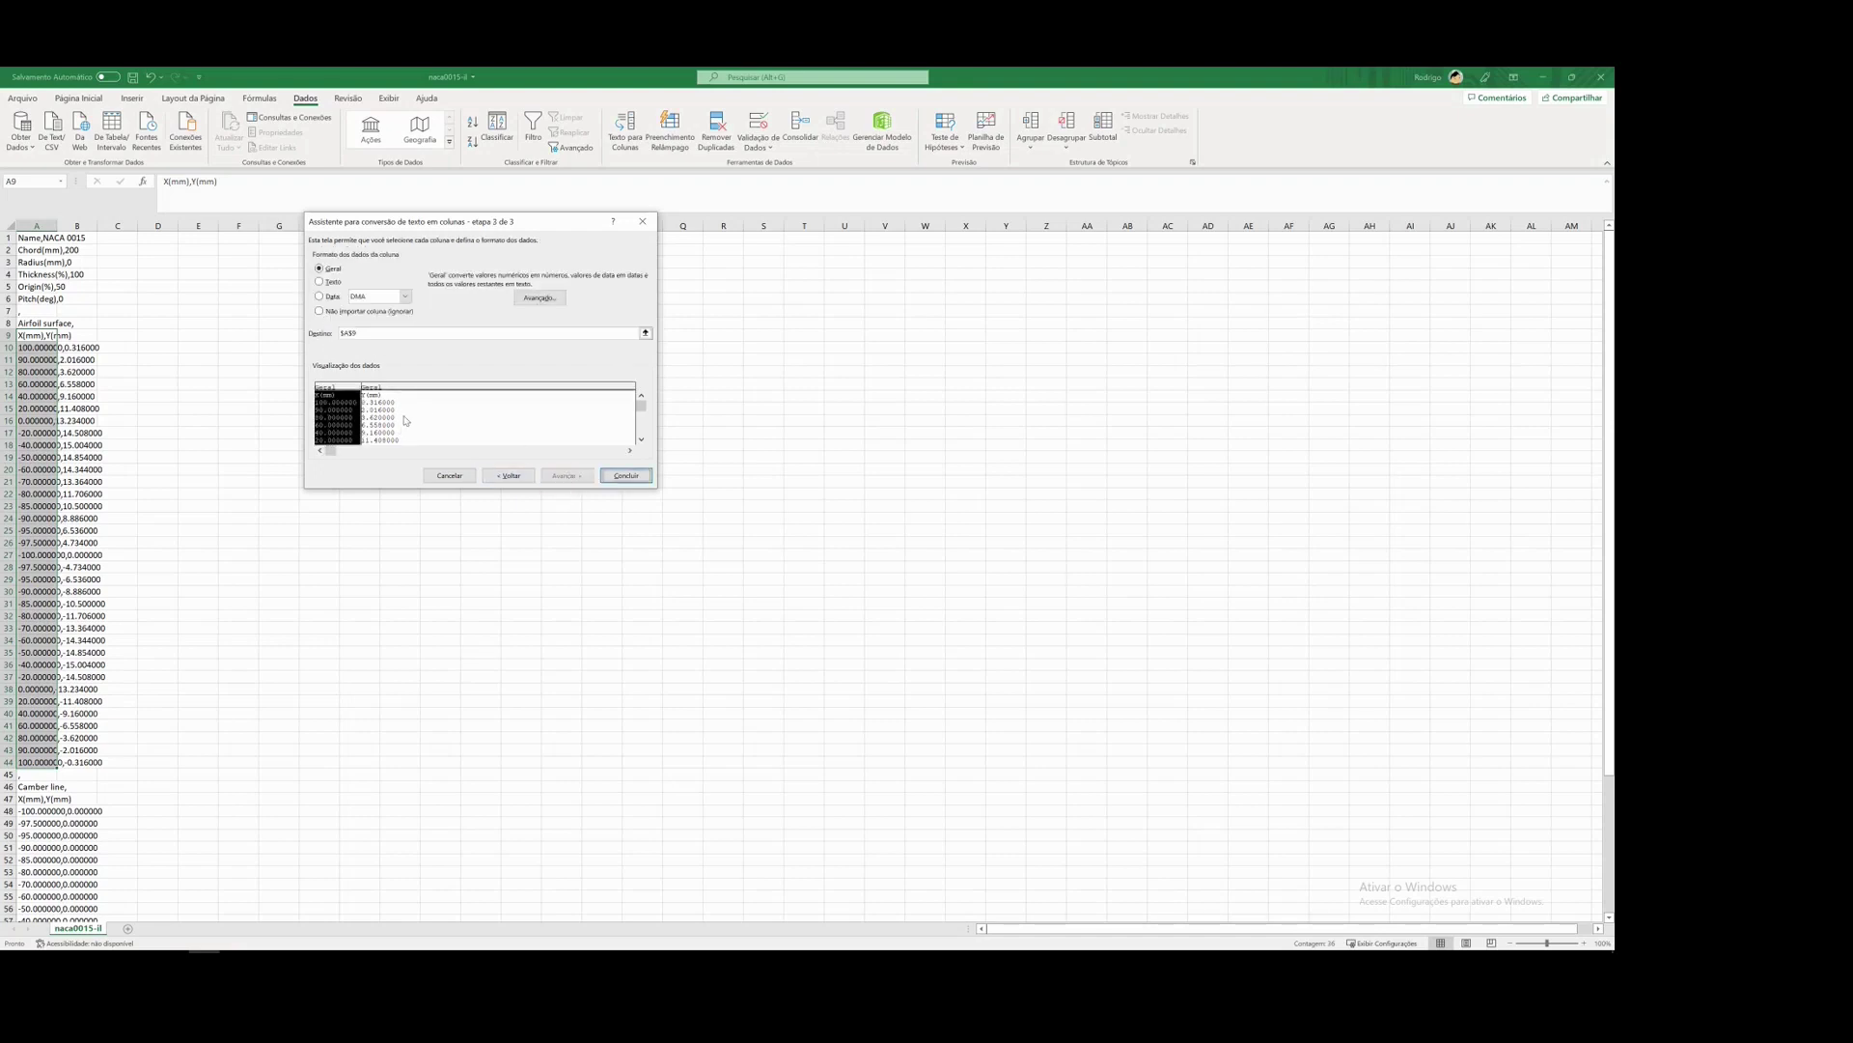
# - Check the preview of the X and Y columns and finish the conversion with General format and destination A9
pyautogui.click(389, 422)
pyautogui.click(341, 422)
pyautogui.click(407, 431)
pyautogui.click(341, 421)
pyautogui.click(383, 422)
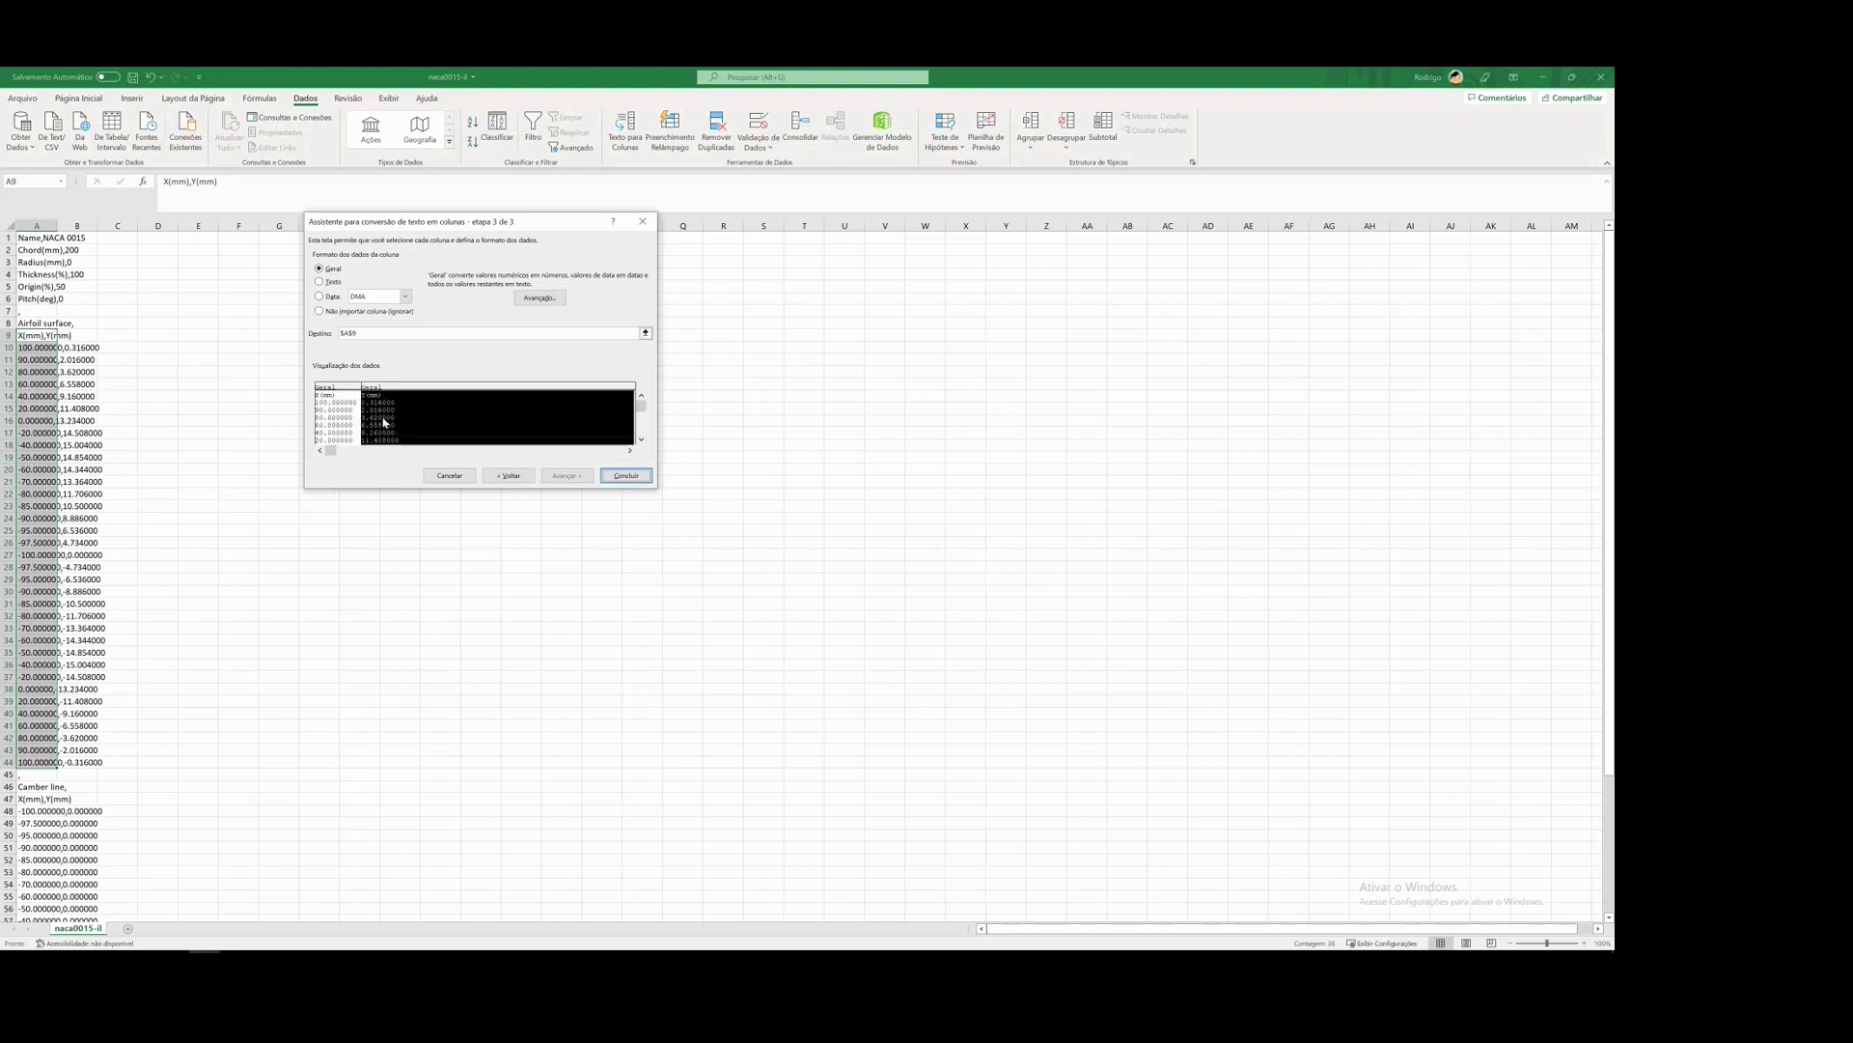
pyautogui.click(341, 422)
pyautogui.click(389, 422)
pyautogui.click(341, 422)
pyautogui.click(415, 429)
pyautogui.click(339, 420)
pyautogui.click(462, 422)
pyautogui.click(340, 422)
pyautogui.click(498, 430)
pyautogui.click(625, 476)
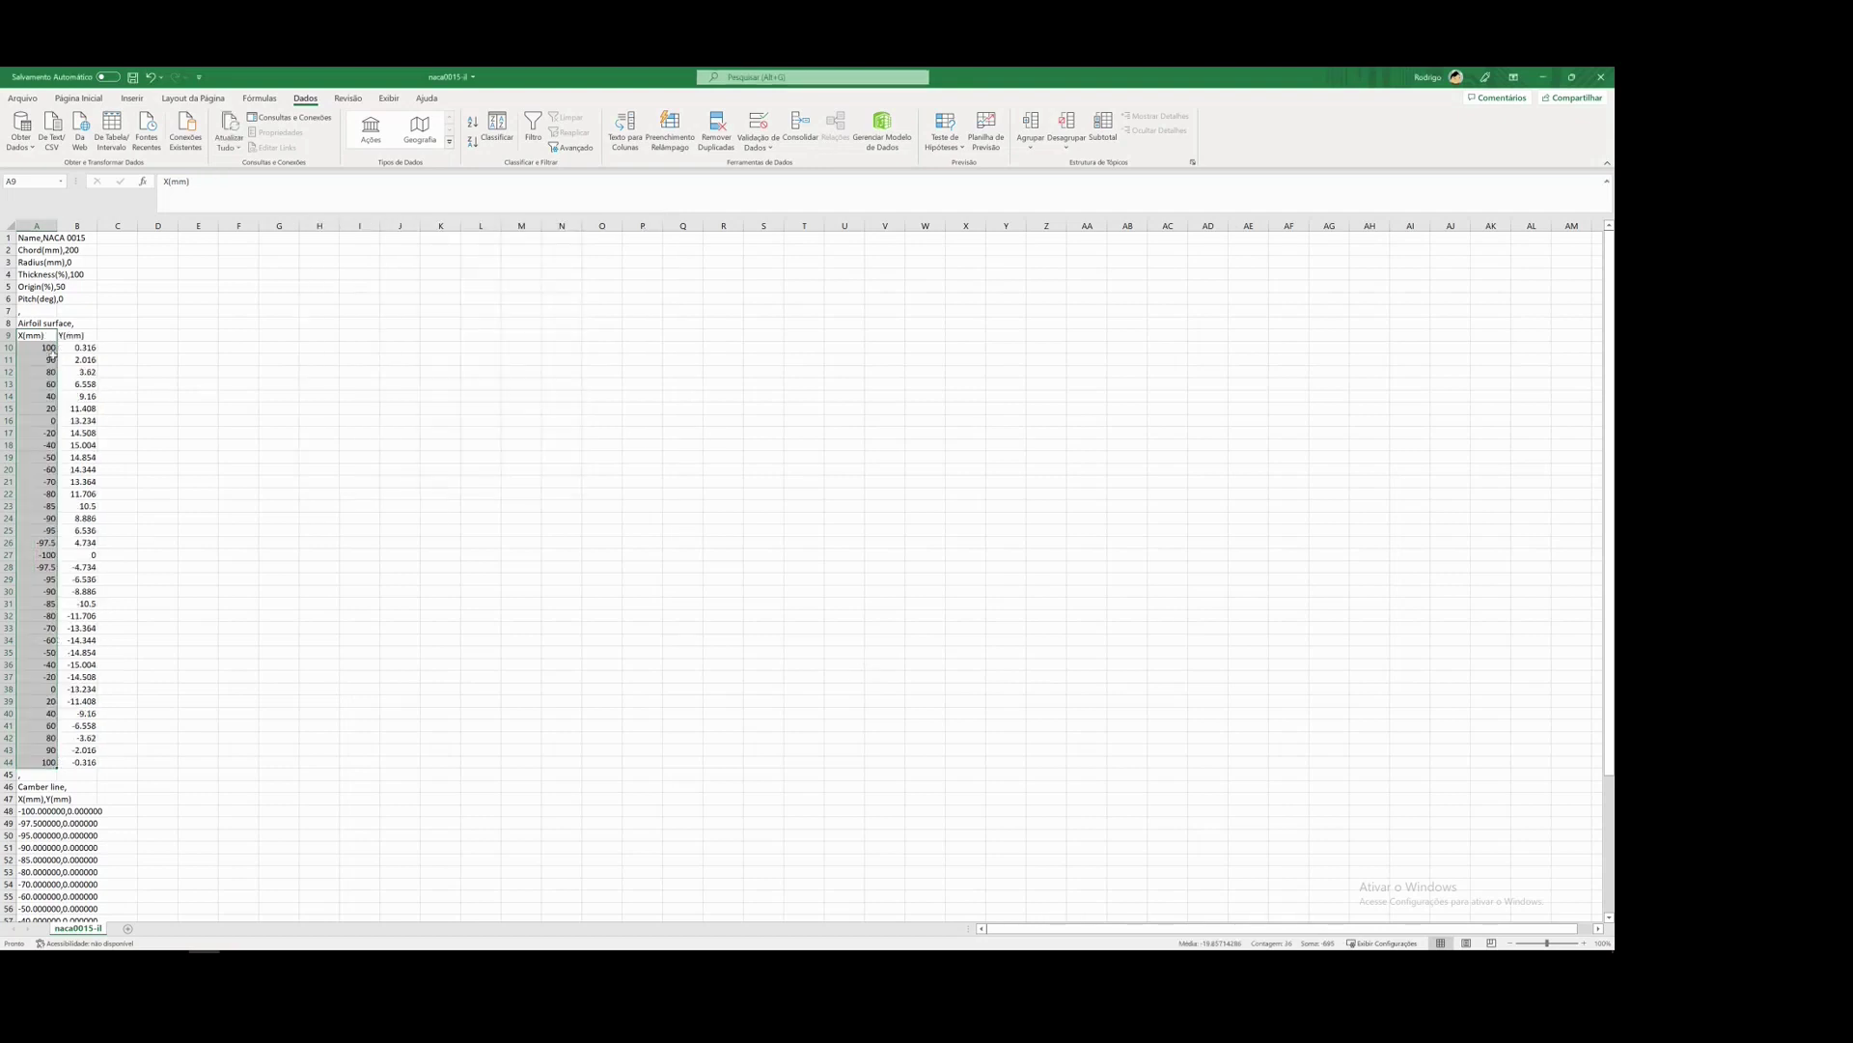
# - Inspect the separated X and Y values in the first airfoil surface rows, including the Y value stored in B10
pyautogui.click(50, 350)
pyautogui.click(89, 348)
pyautogui.click(47, 360)
pyautogui.click(86, 360)
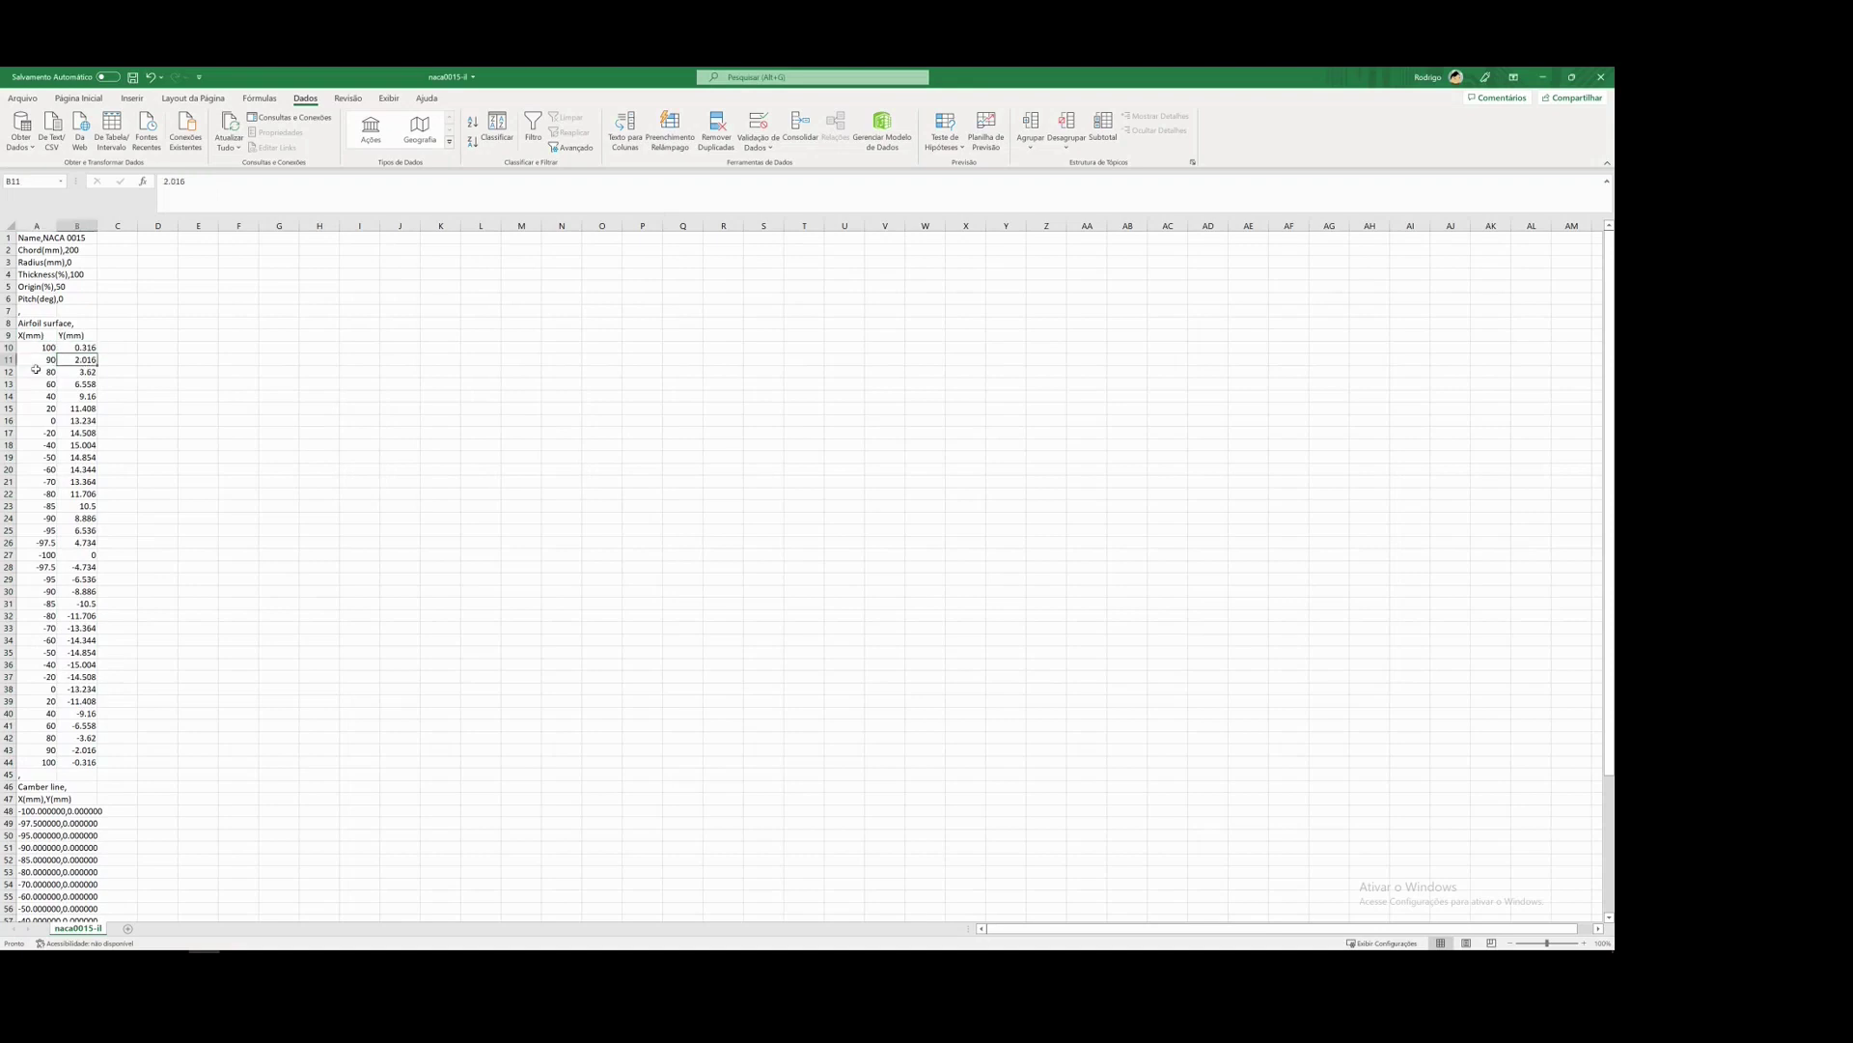
pyautogui.click(35, 372)
pyautogui.click(85, 371)
pyautogui.click(43, 384)
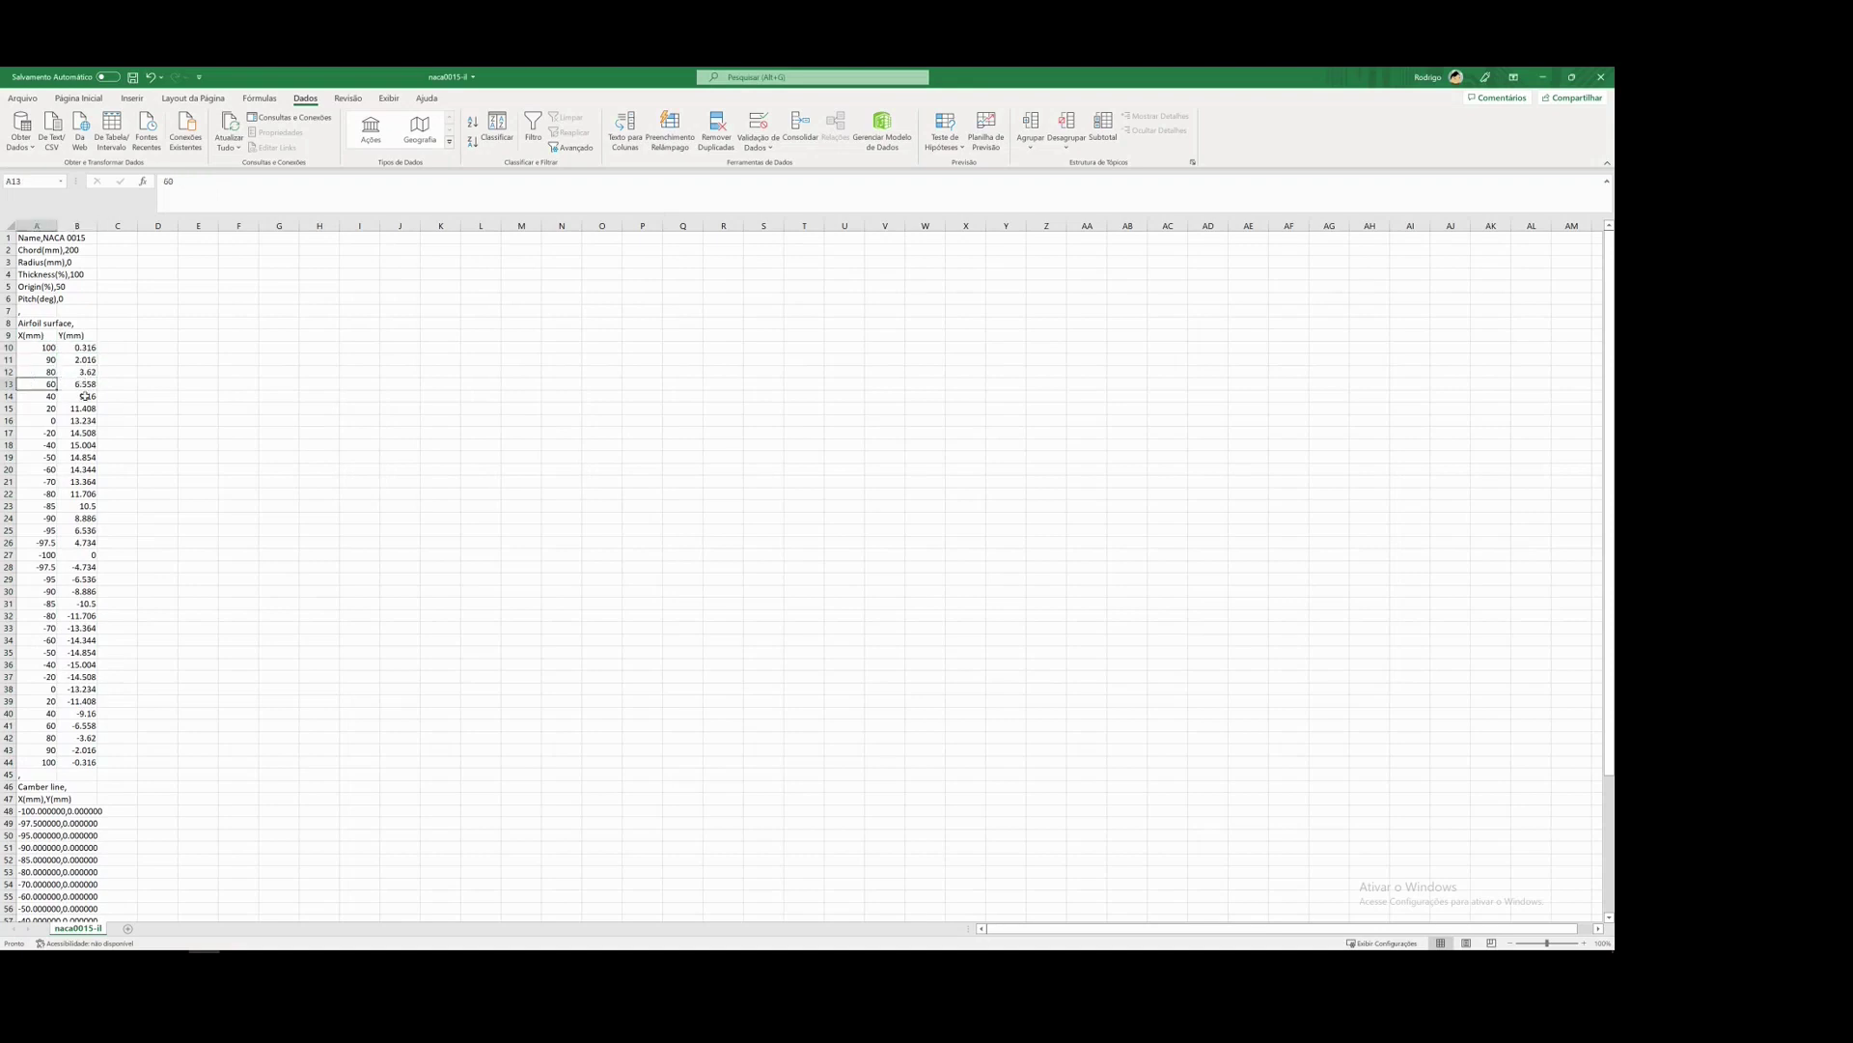
pyautogui.click(85, 396)
pyautogui.click(43, 396)
pyautogui.click(85, 408)
pyautogui.click(87, 350)
pyautogui.click(298, 180)
pyautogui.press('Return')
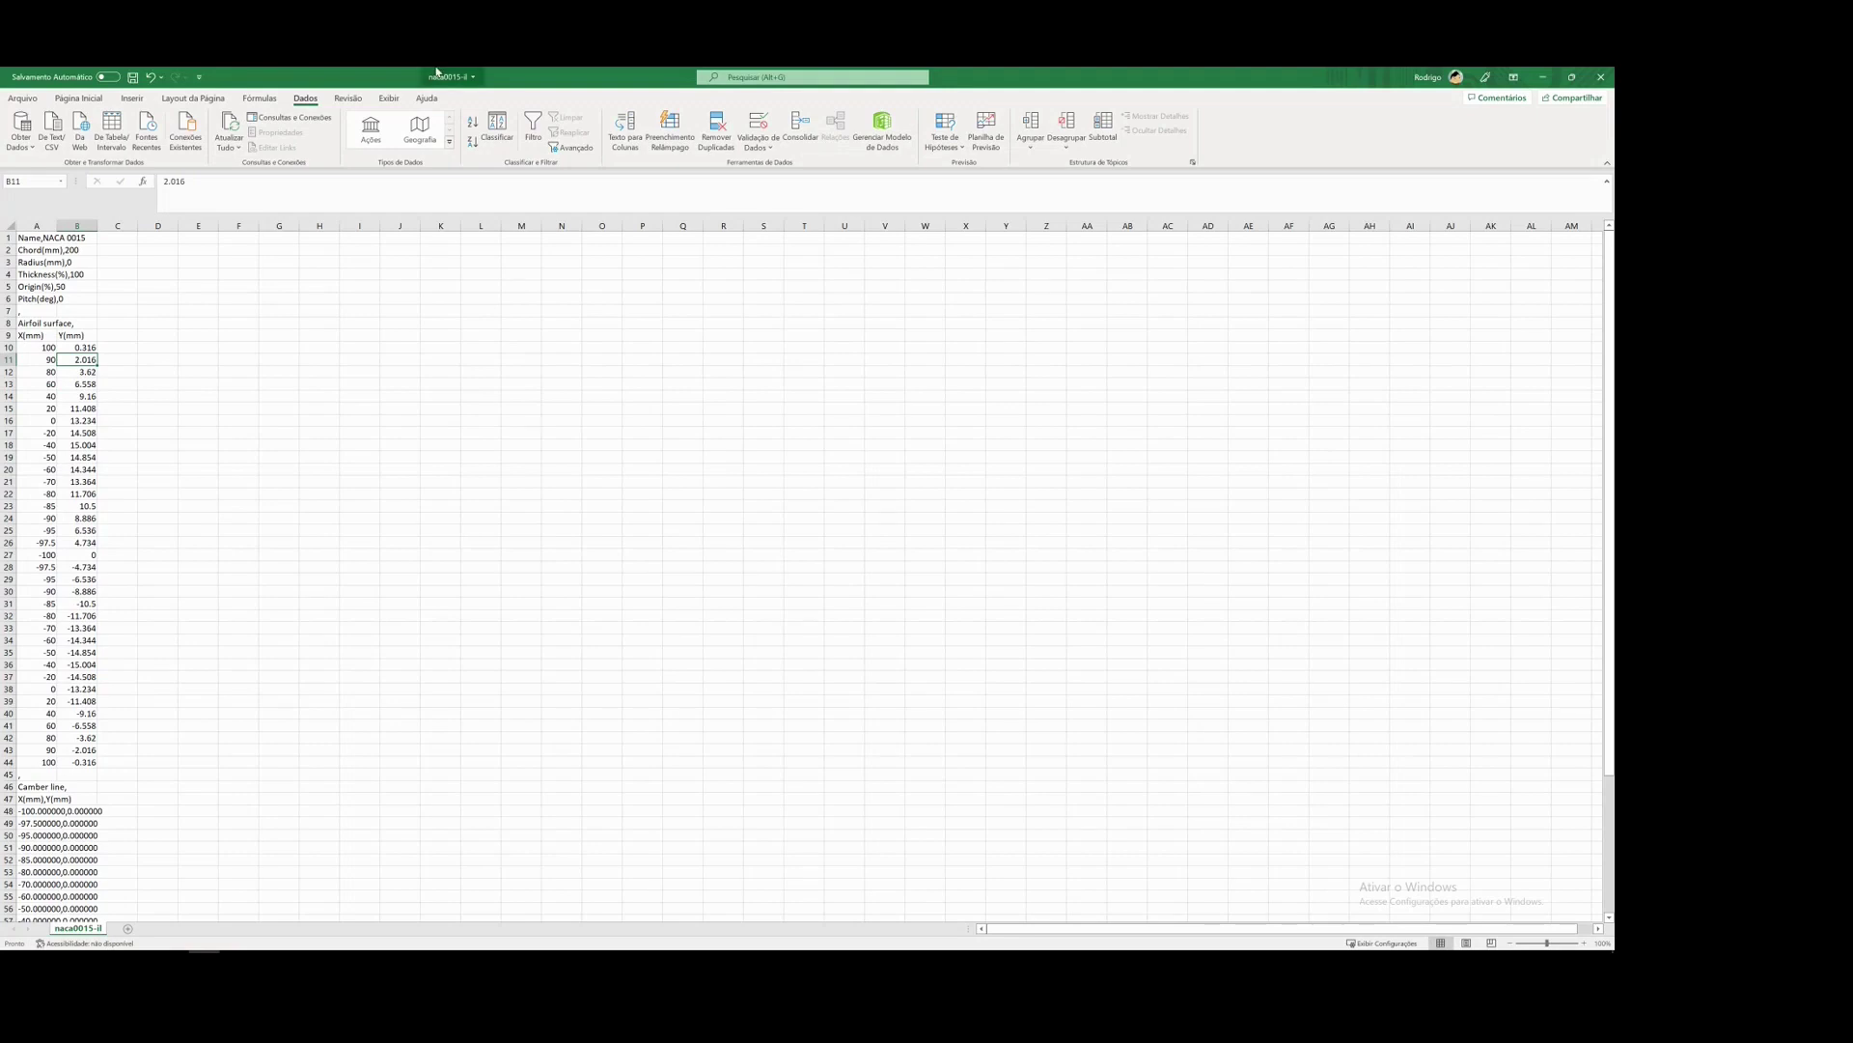
# - Enter the formula =(A10/1000) in D10 to convert the first X coordinate from millimetres to metres
pyautogui.click(165, 347)
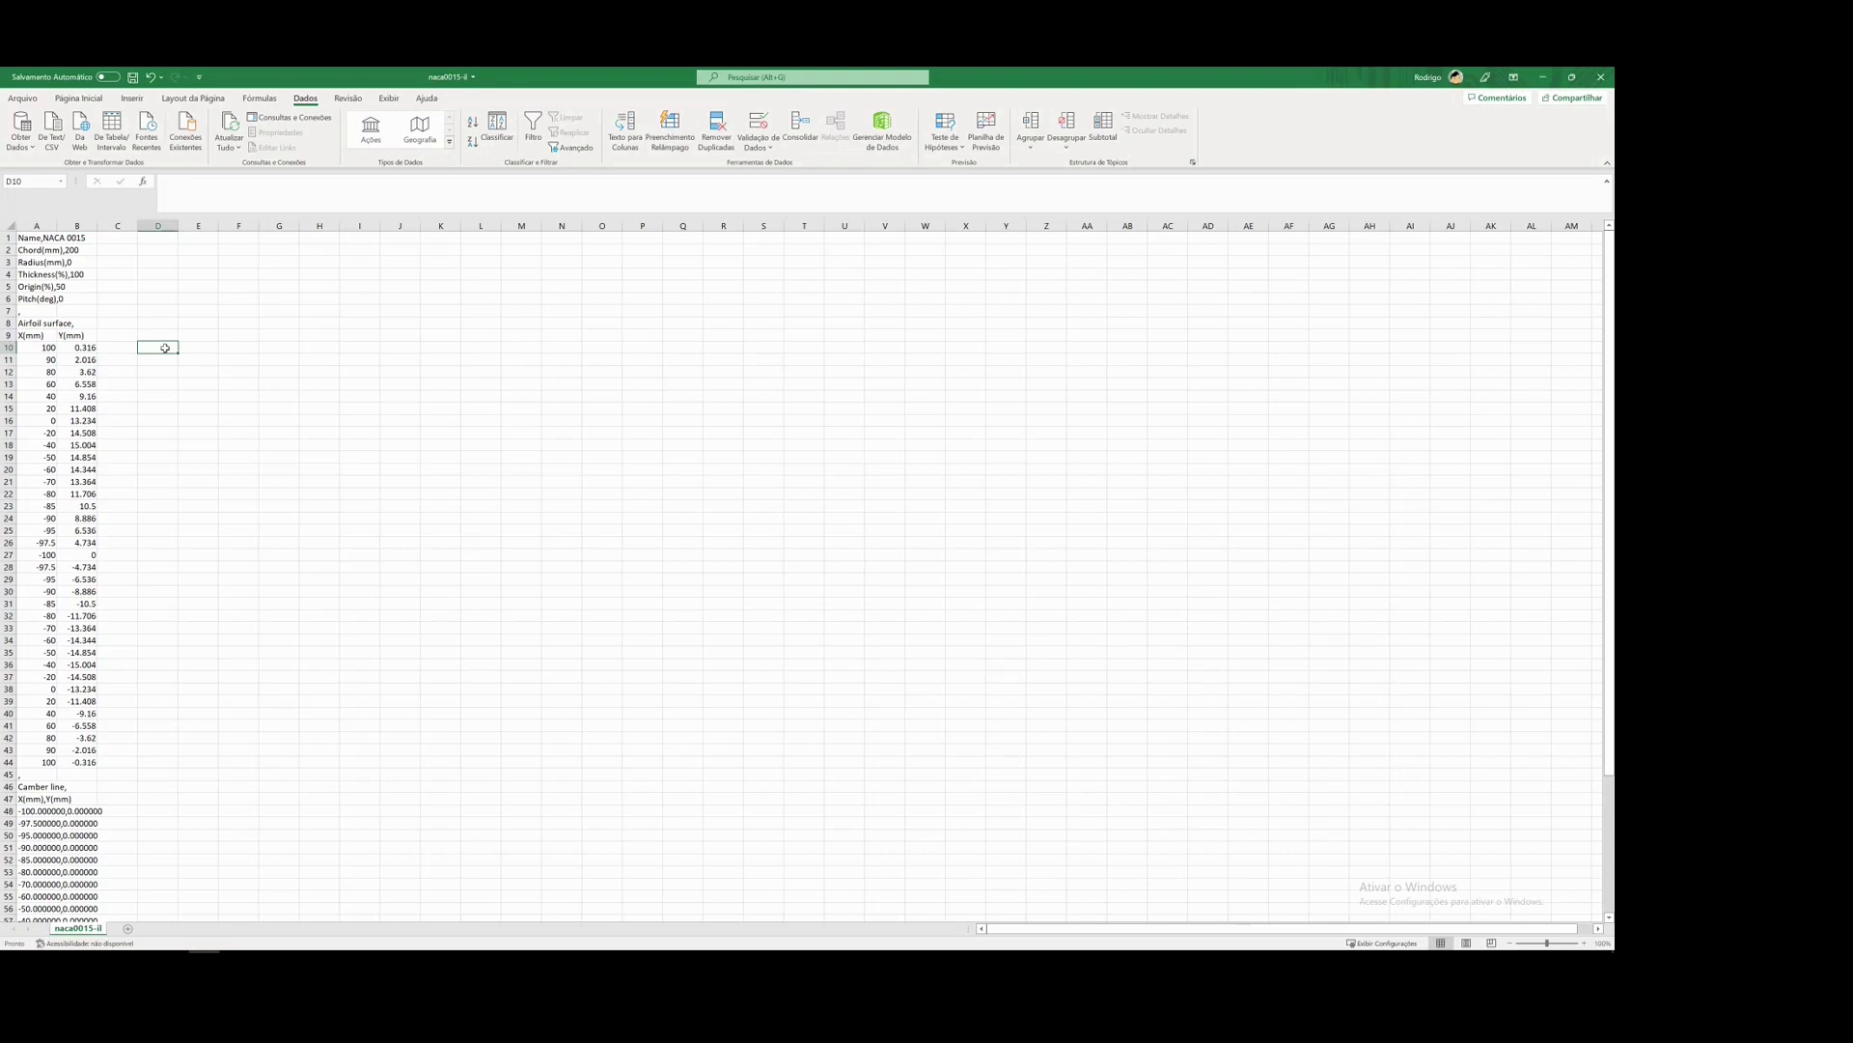
pyautogui.write('=')
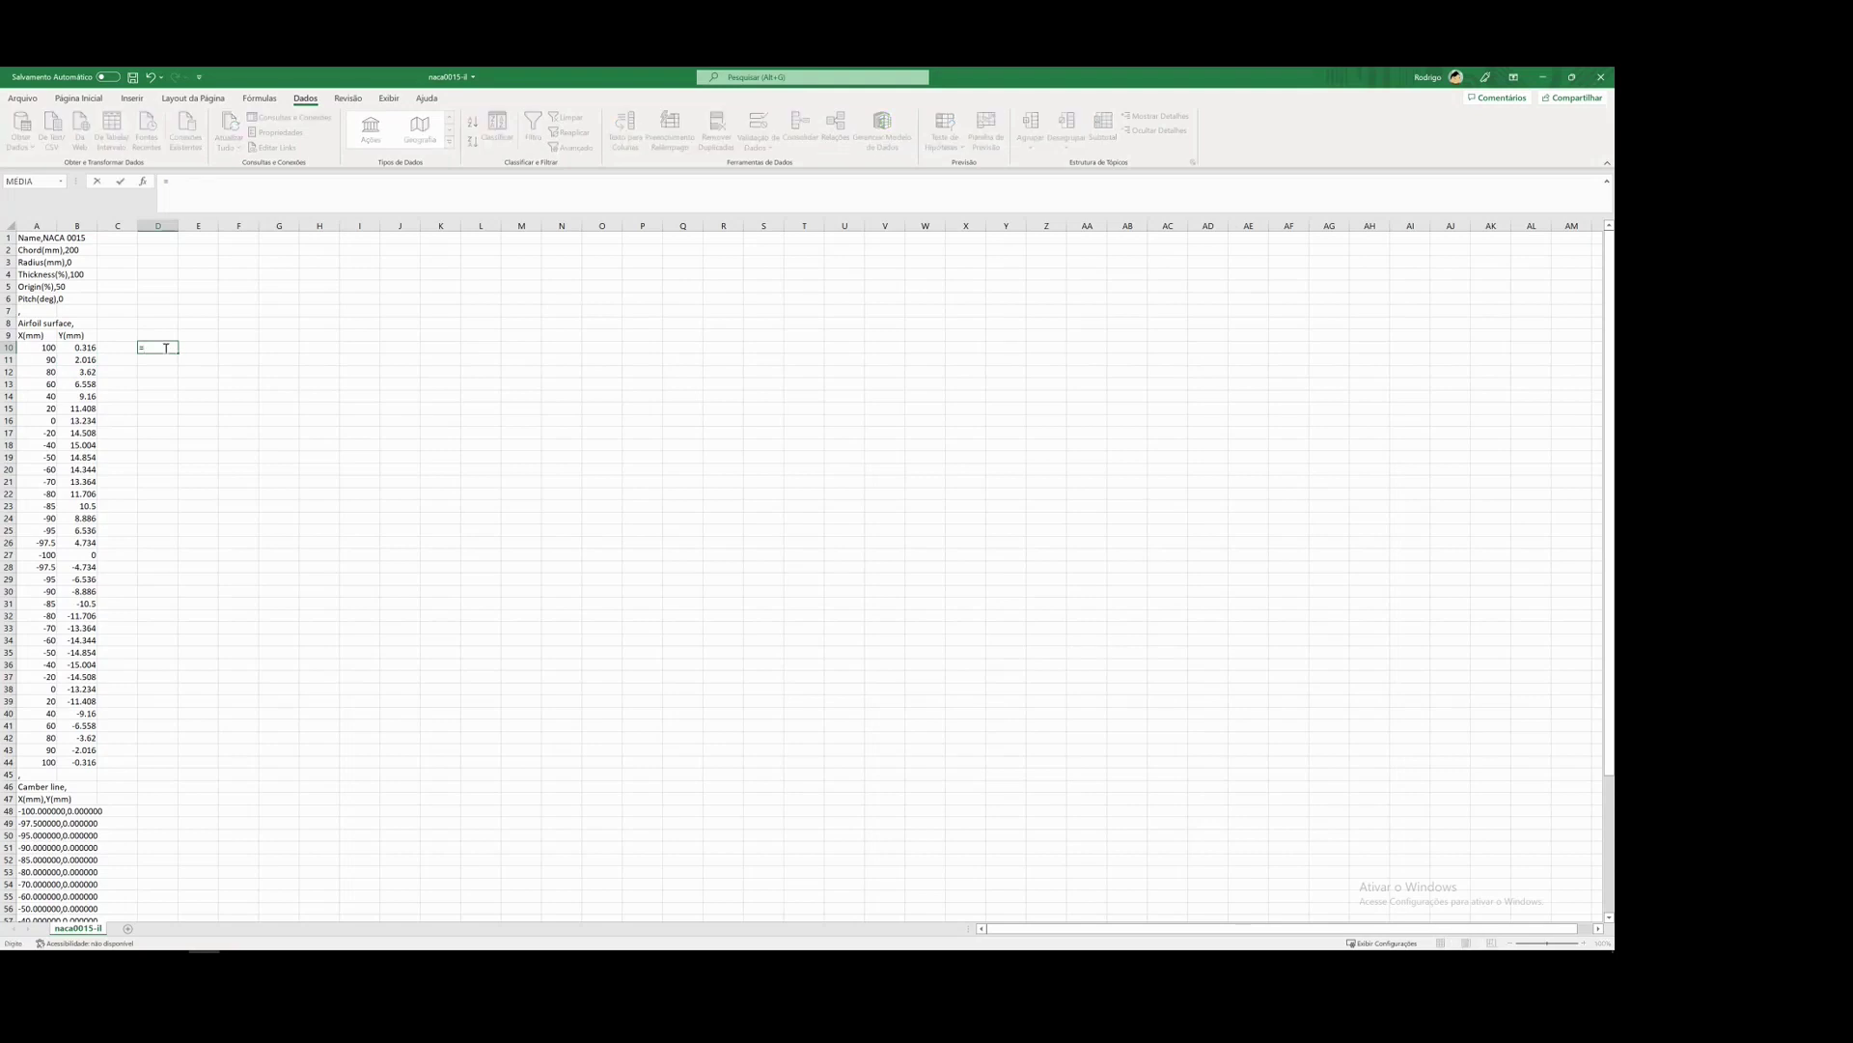
pyautogui.write('(')
pyautogui.click(44, 346)
pyautogui.write('/1000)')
pyautogui.hotkey('ctrl', 'Return')
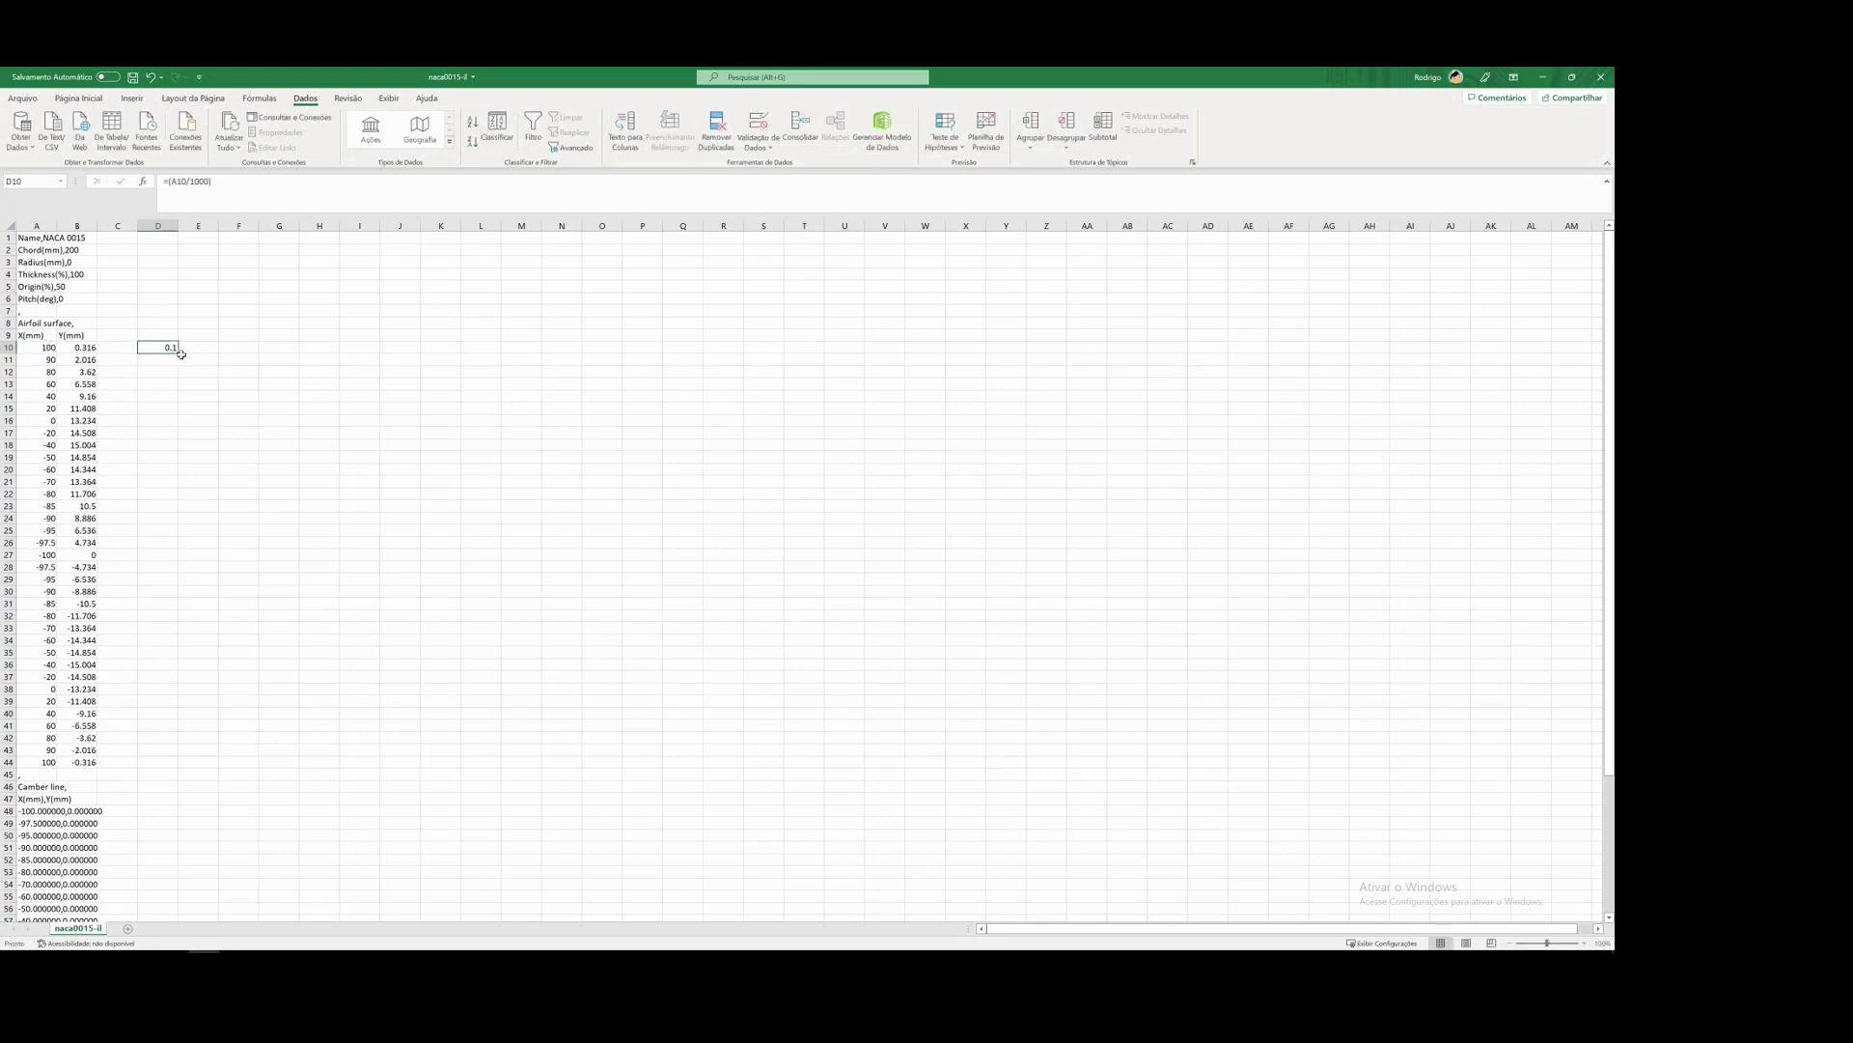
# - Copy the D10 conversion formula across to E10 and fill both columns down to row 44
pyautogui.moveTo(179, 353); pyautogui.dragTo(226, 351)
pyautogui.click(165, 347)
pyautogui.click(192, 346)
pyautogui.click(164, 347)
pyautogui.moveTo(165, 347); pyautogui.dragTo(212, 768)
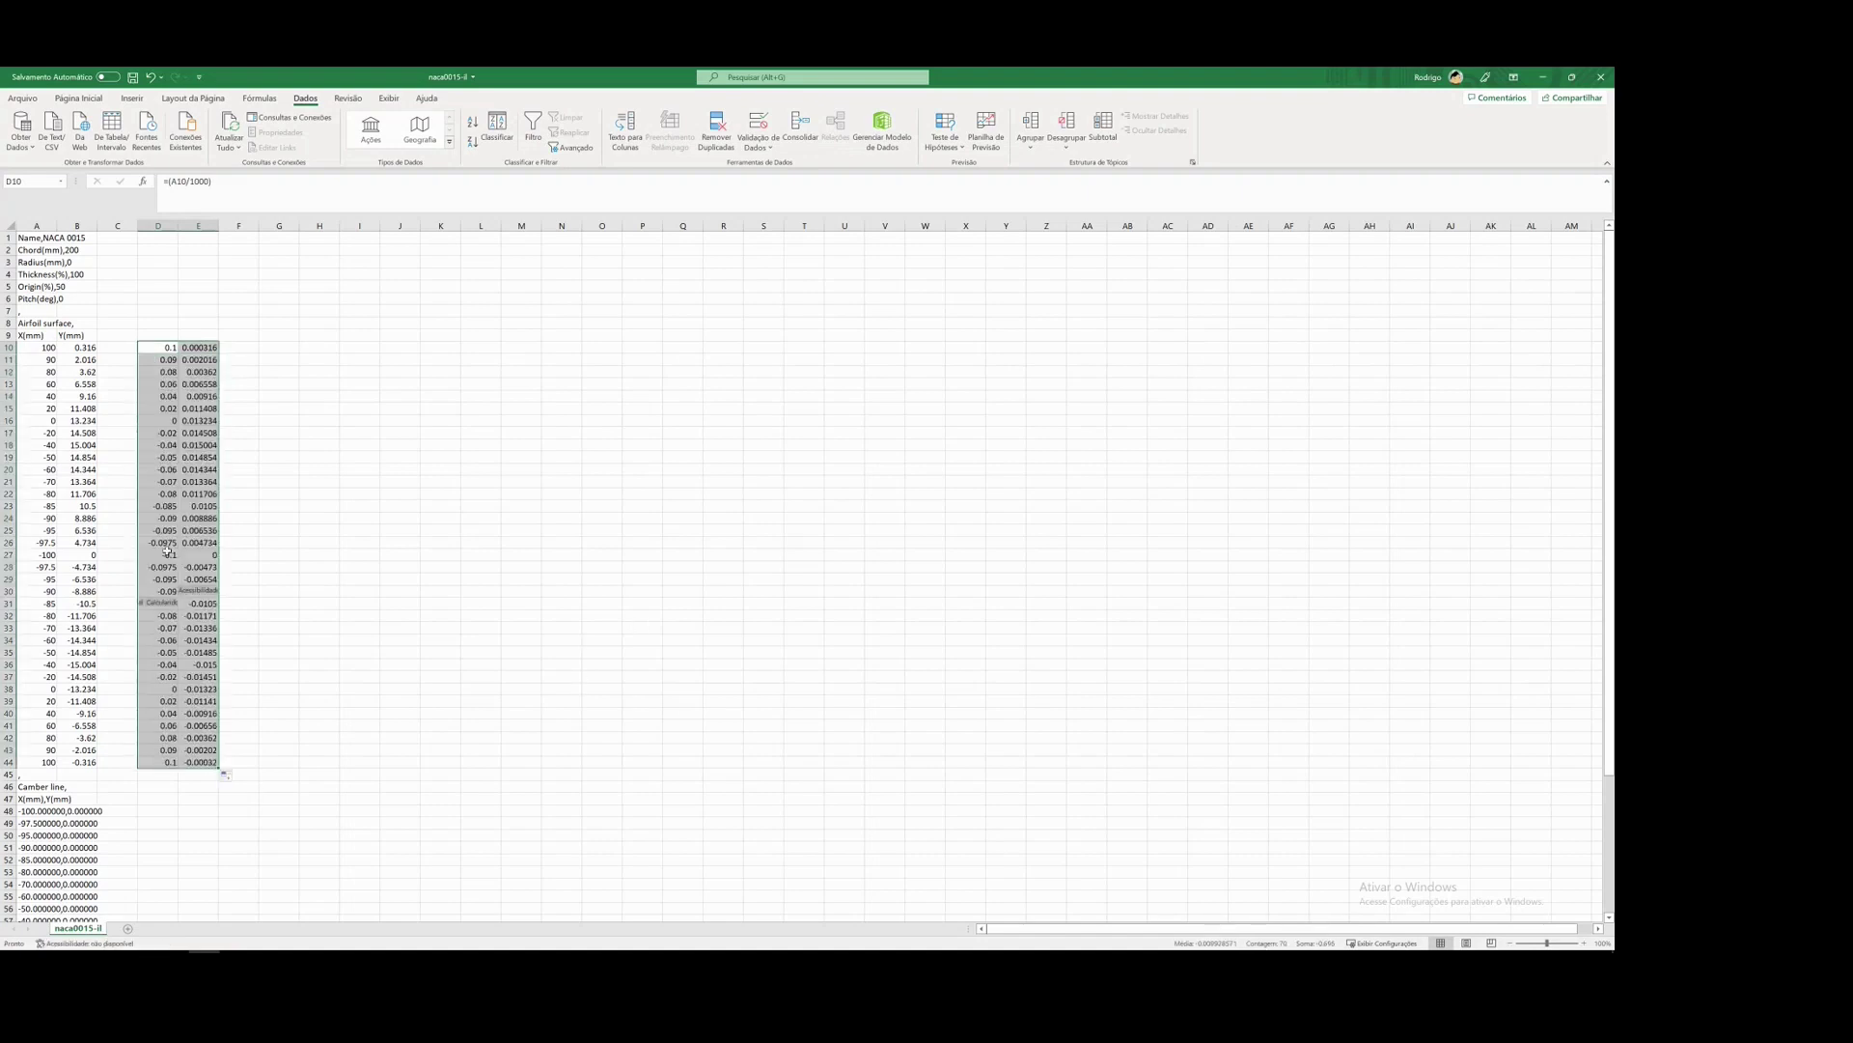
# - Autofit the widths of columns E and D to the converted coordinates
pyautogui.click(275, 555)
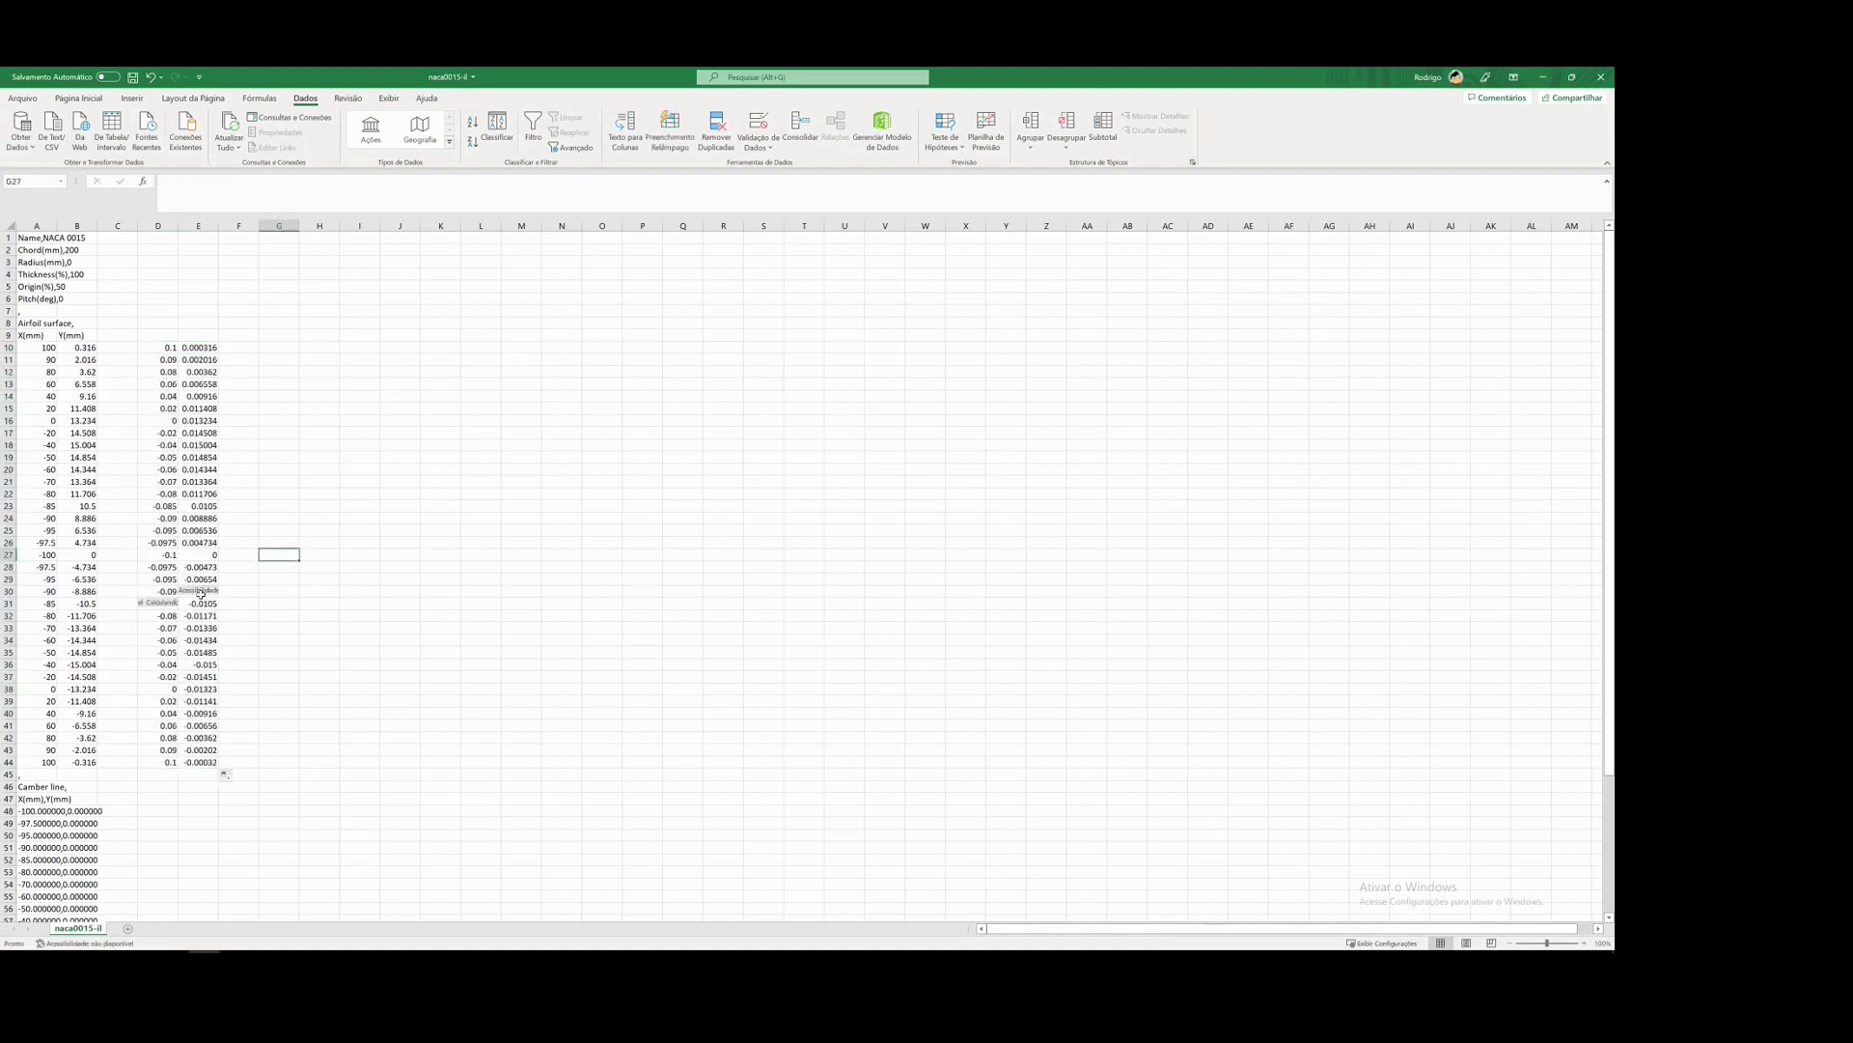
pyautogui.click(200, 590)
pyautogui.doubleClick(218, 225)
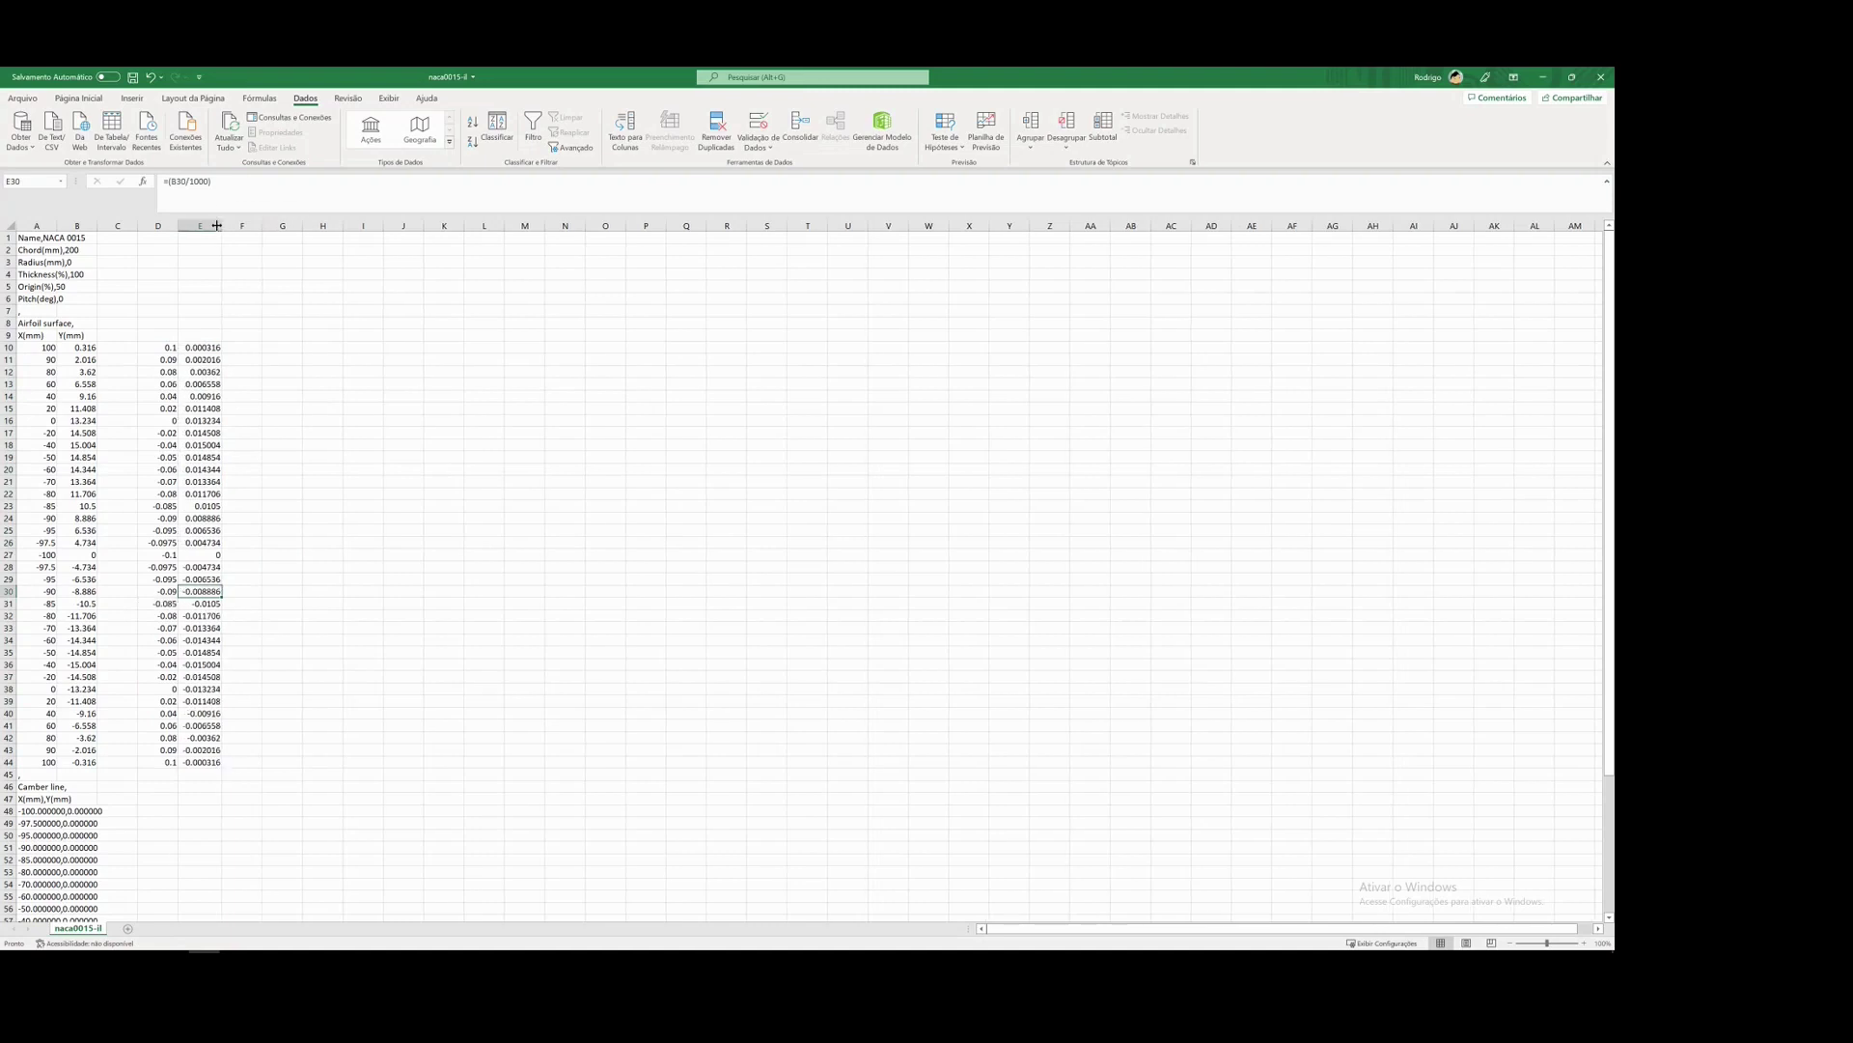
pyautogui.doubleClick(179, 227)
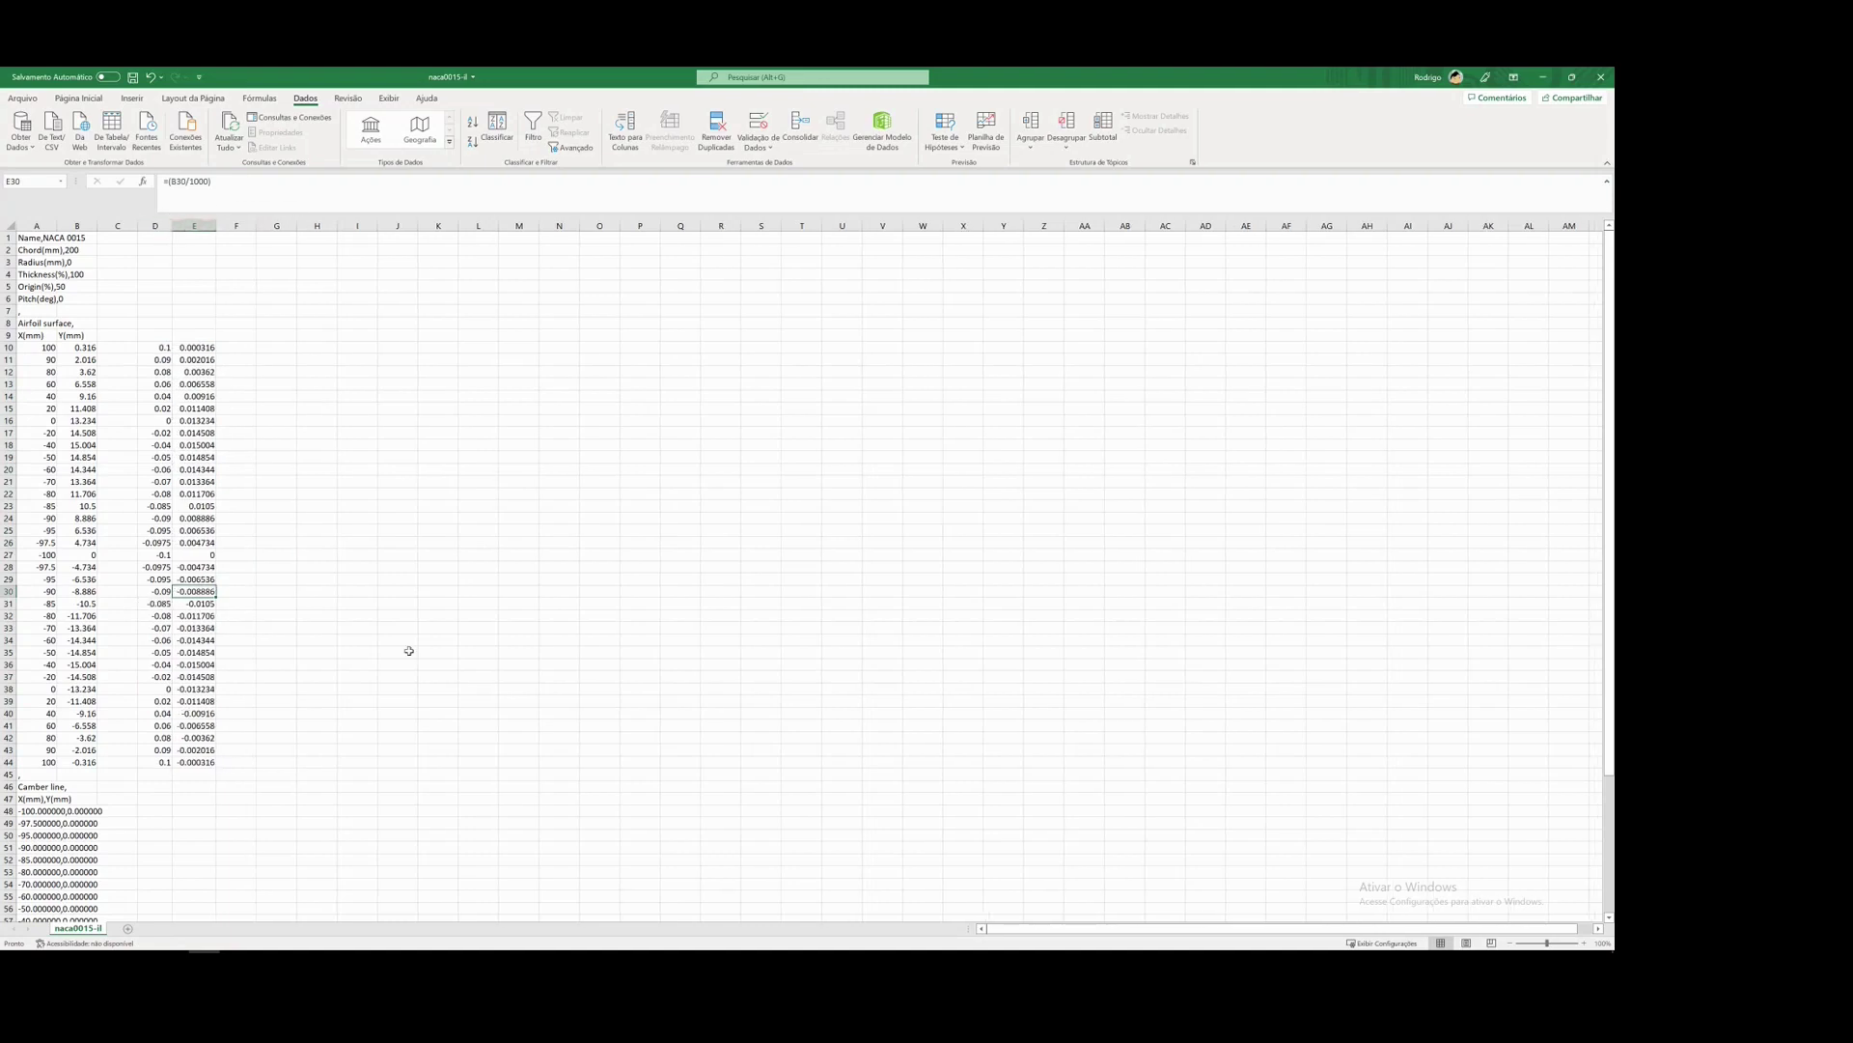
pyautogui.click(403, 652)
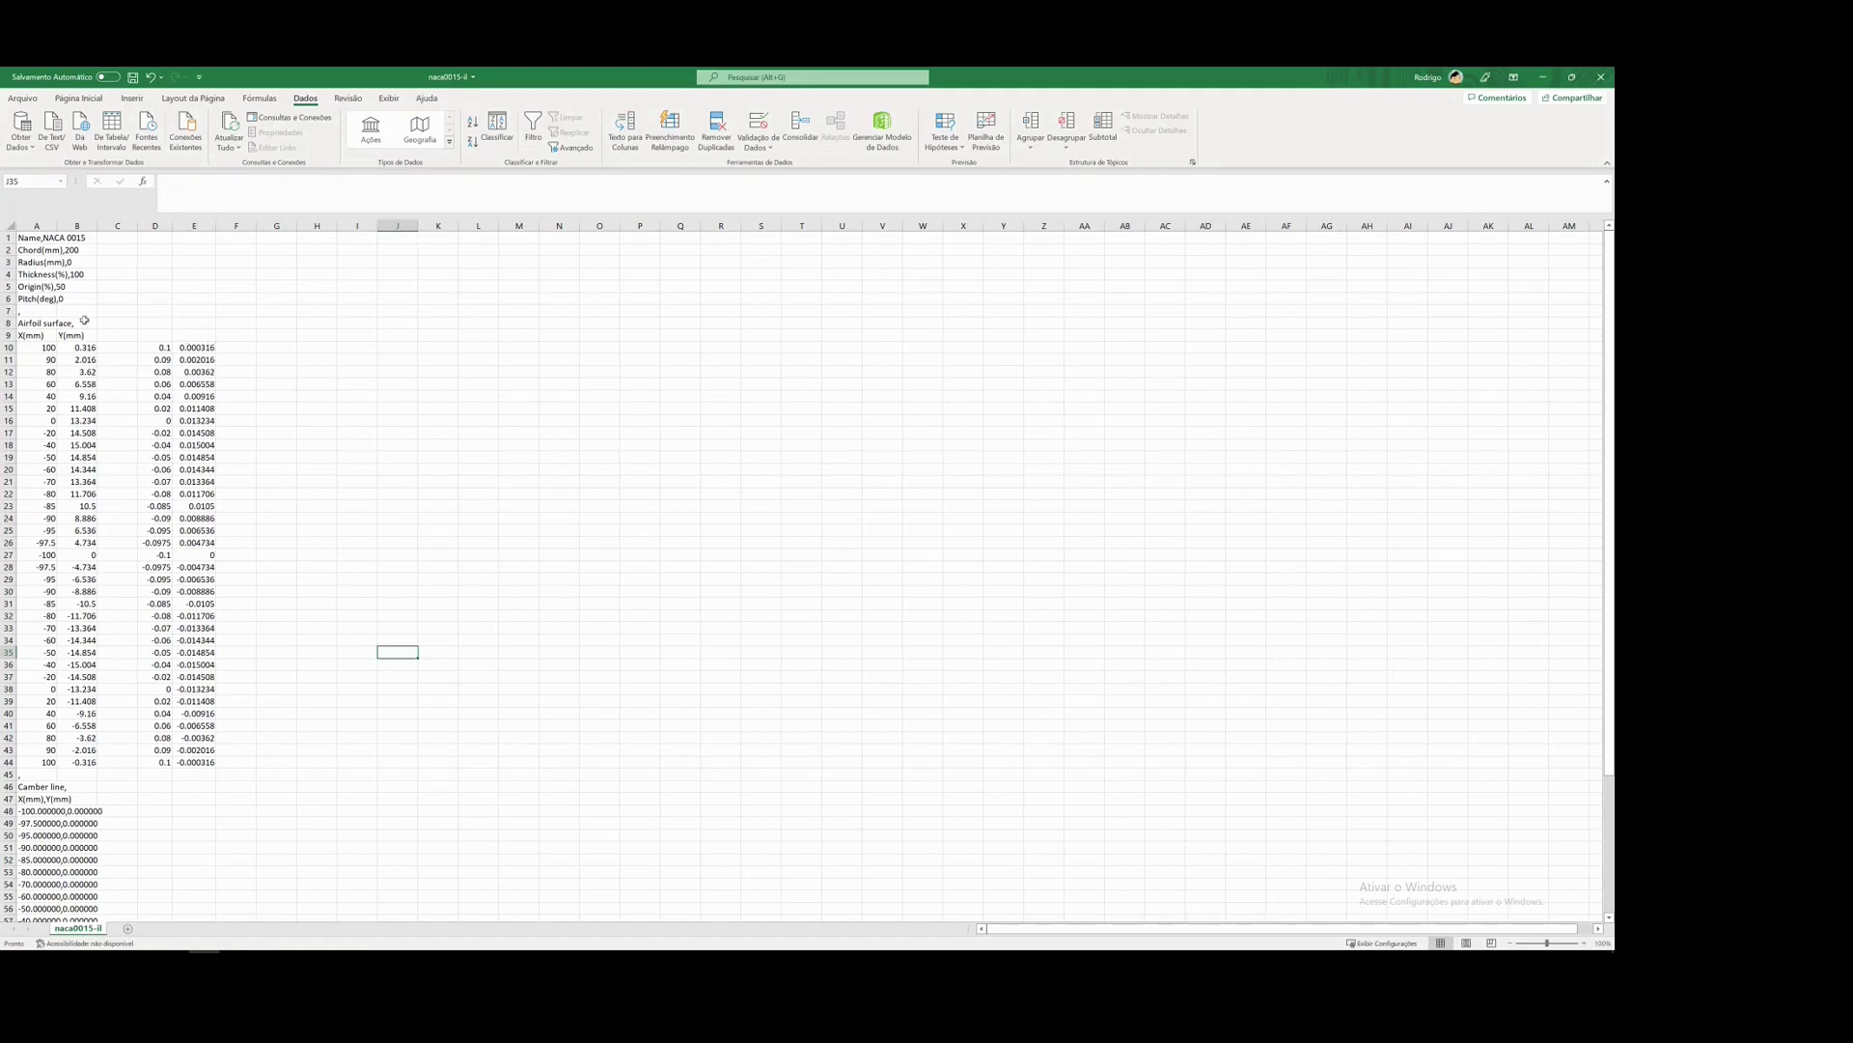
# - Label the converted columns X(m) in D9 and Y(m) in E9
pyautogui.click(162, 335)
pyautogui.write('X')
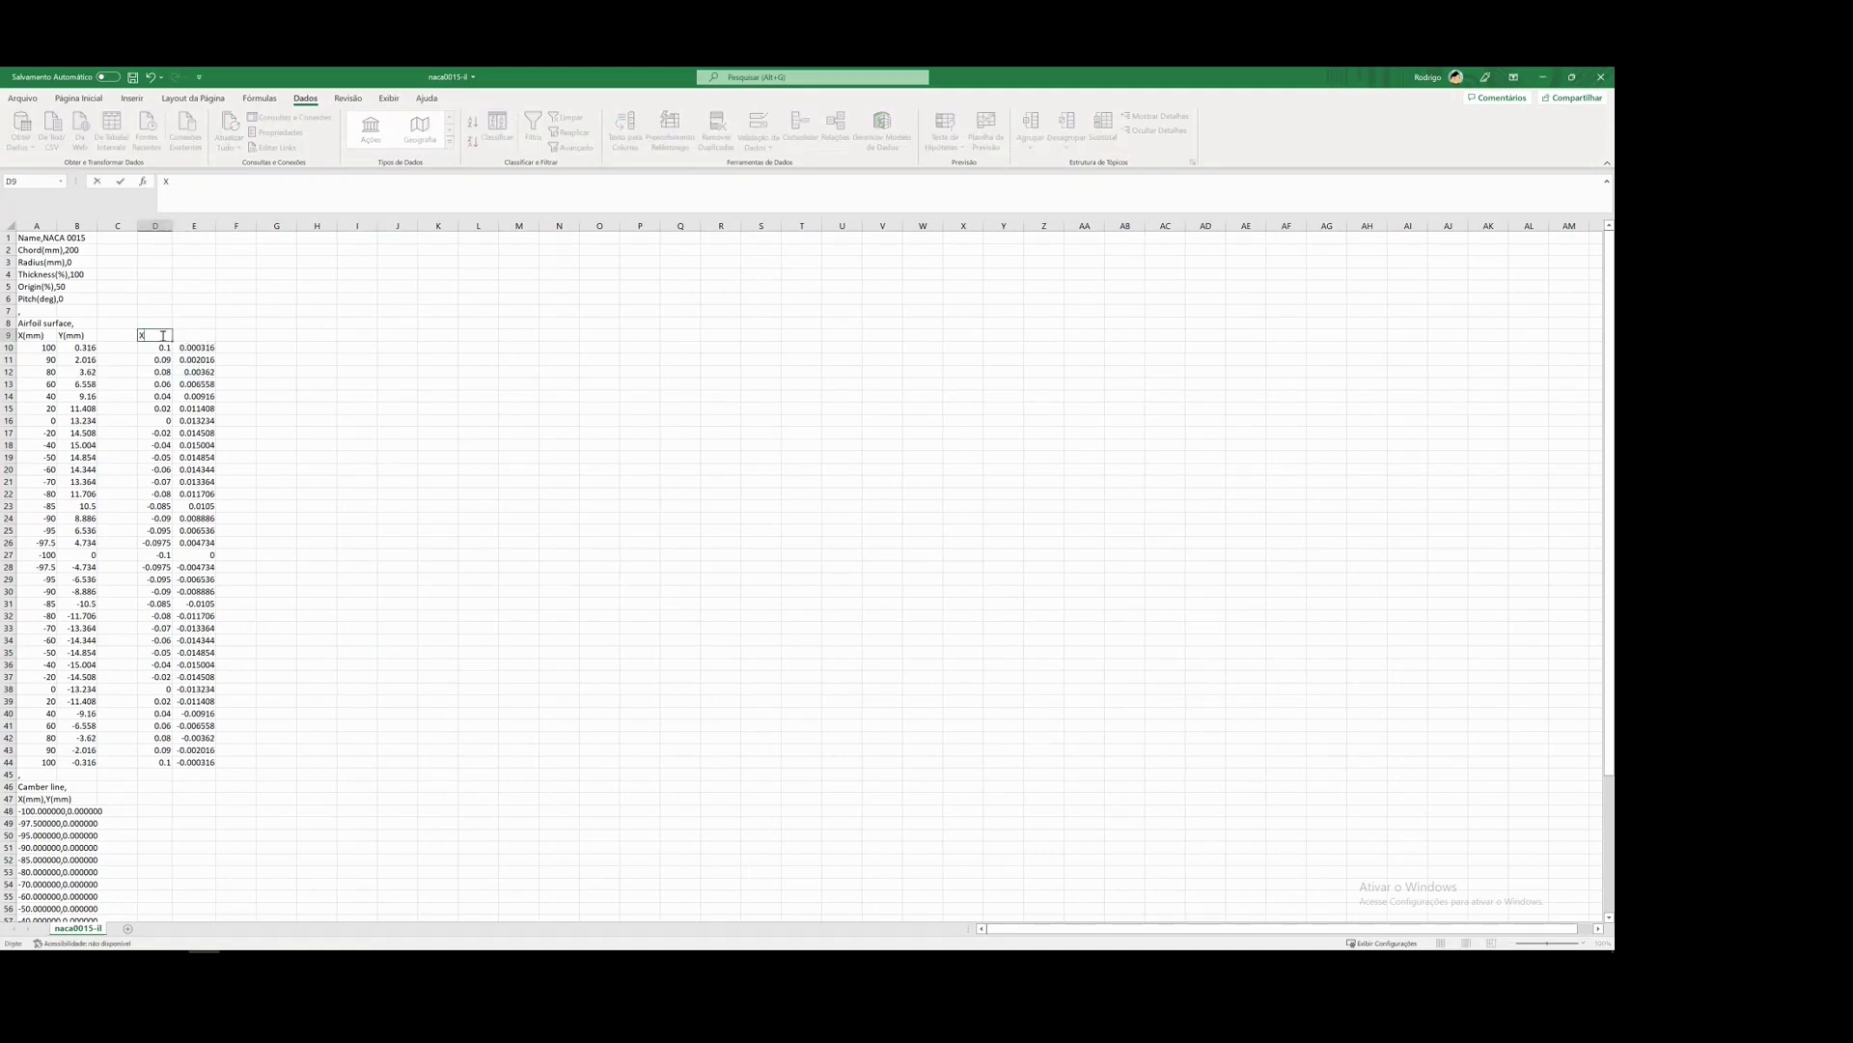
pyautogui.write('(mm)')
pyautogui.press('Tab')
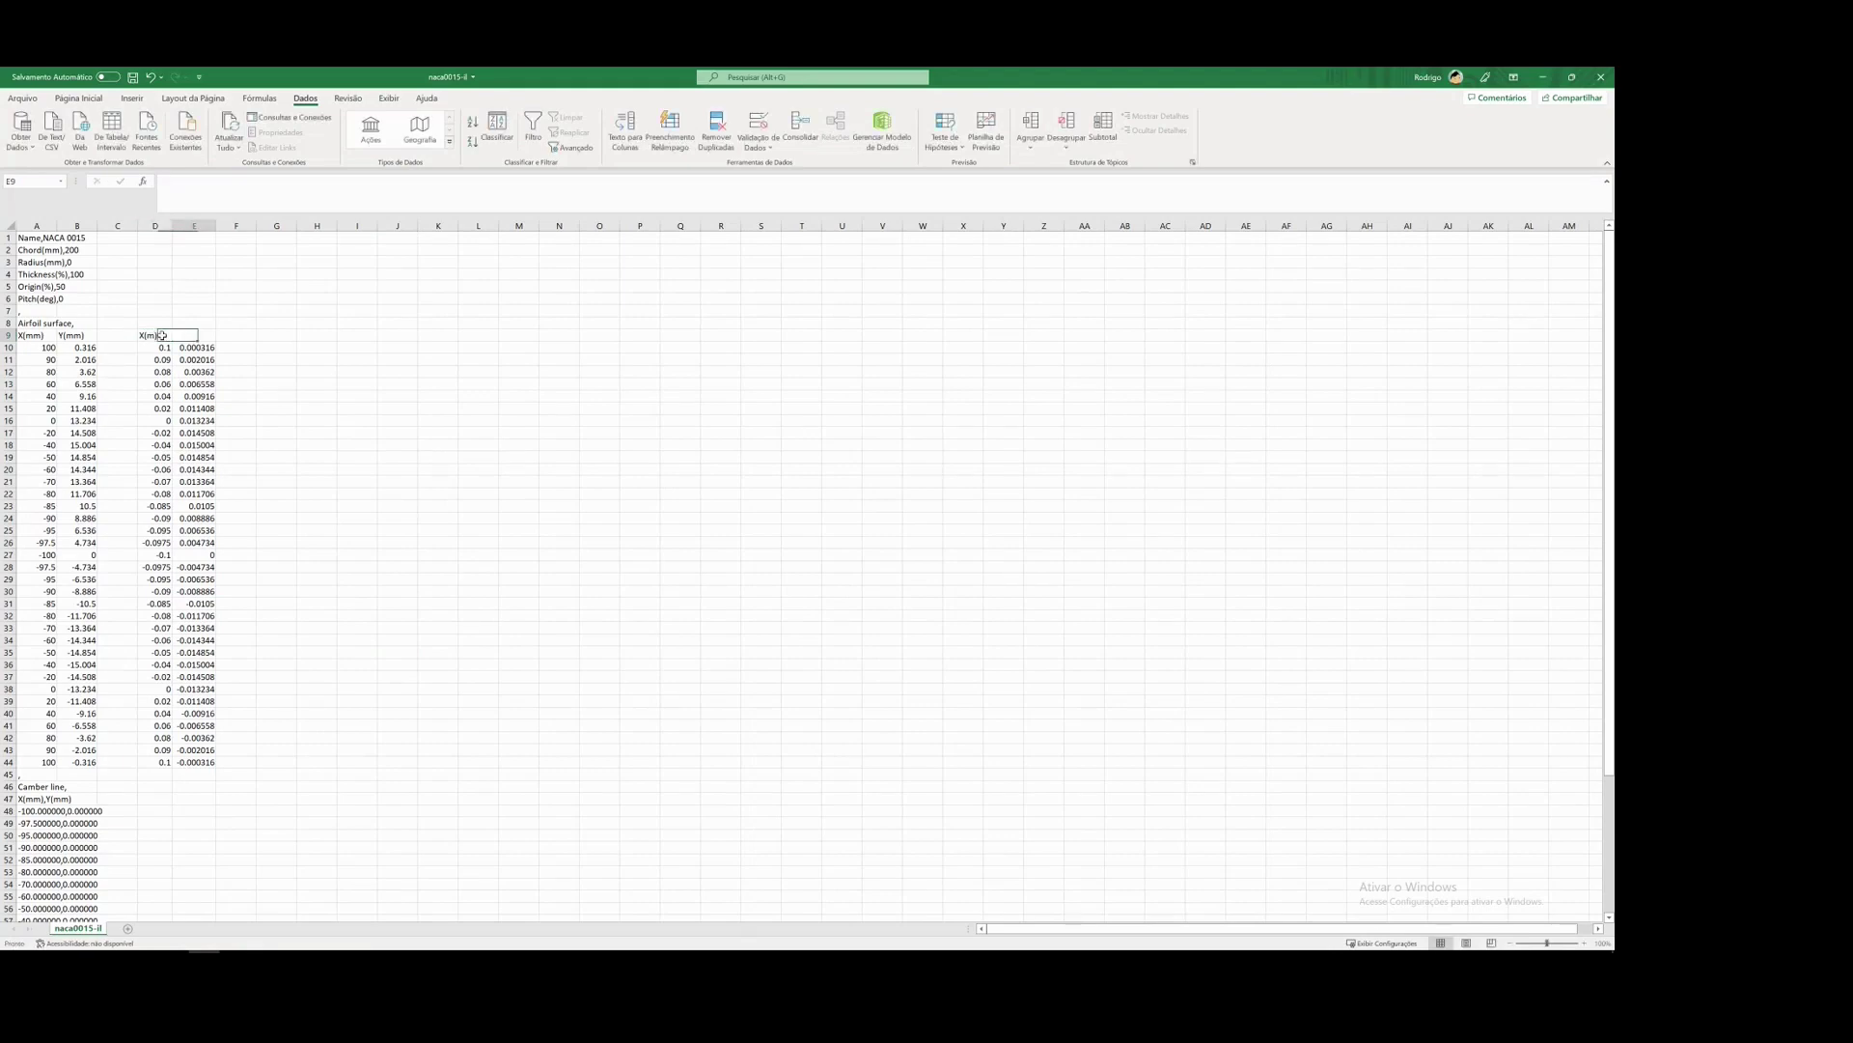
pyautogui.write('Y')
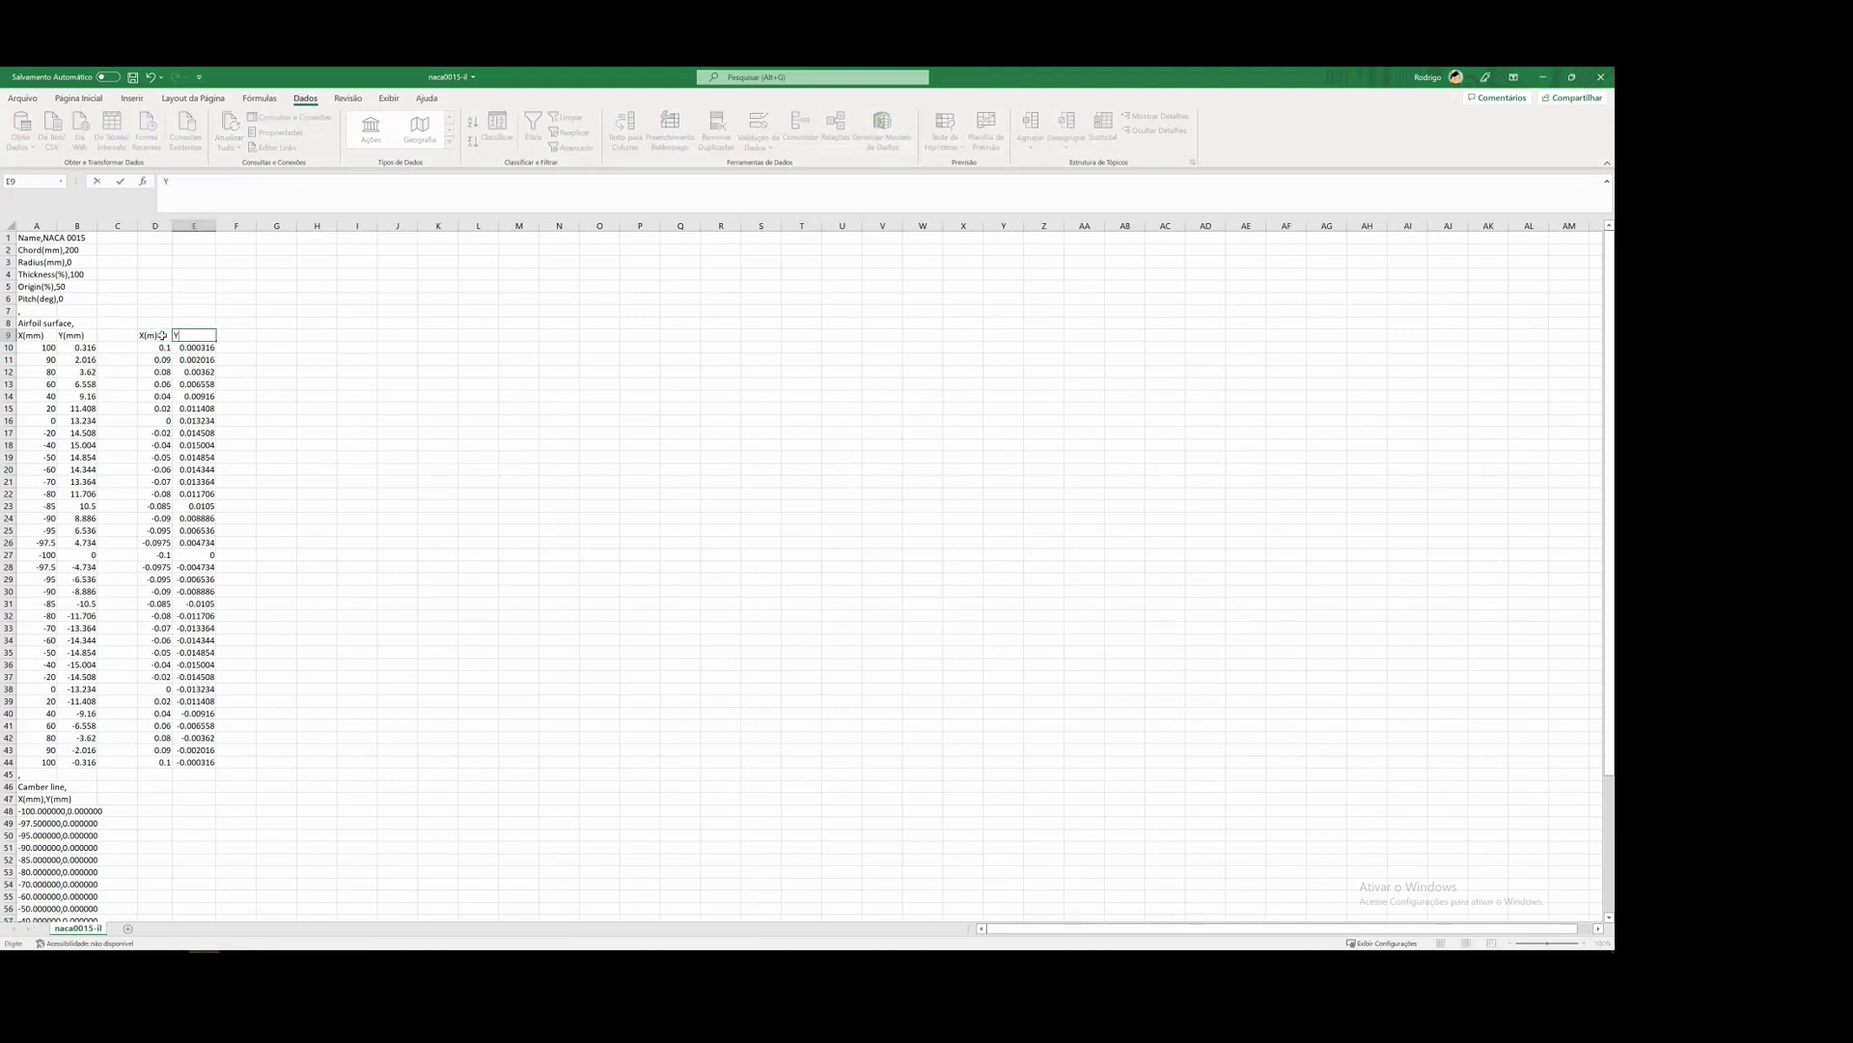
pyautogui.write('(m)')
pyautogui.press('Return')
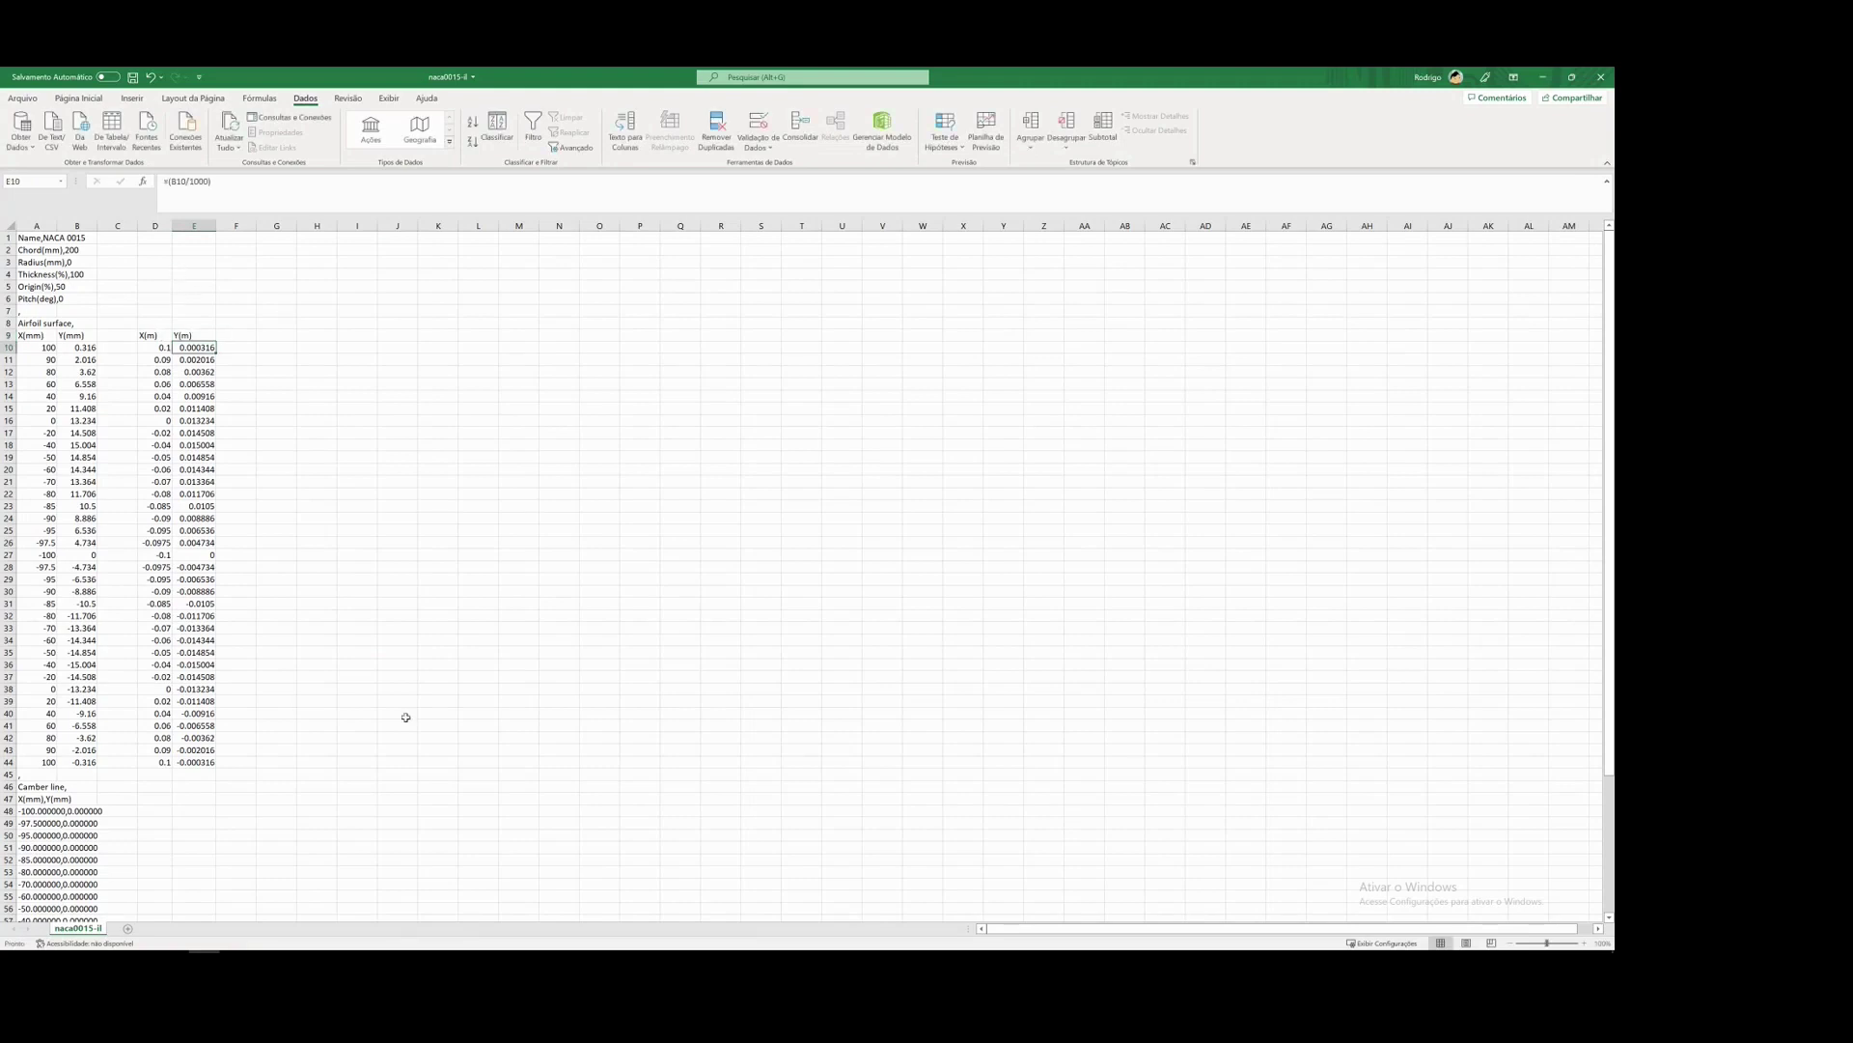
# - Switch to SOLIDWORKS, view the point columns required by Curve Through XYZ Points with the front plane selected, and cancel the command
pyautogui.click(142, 937)
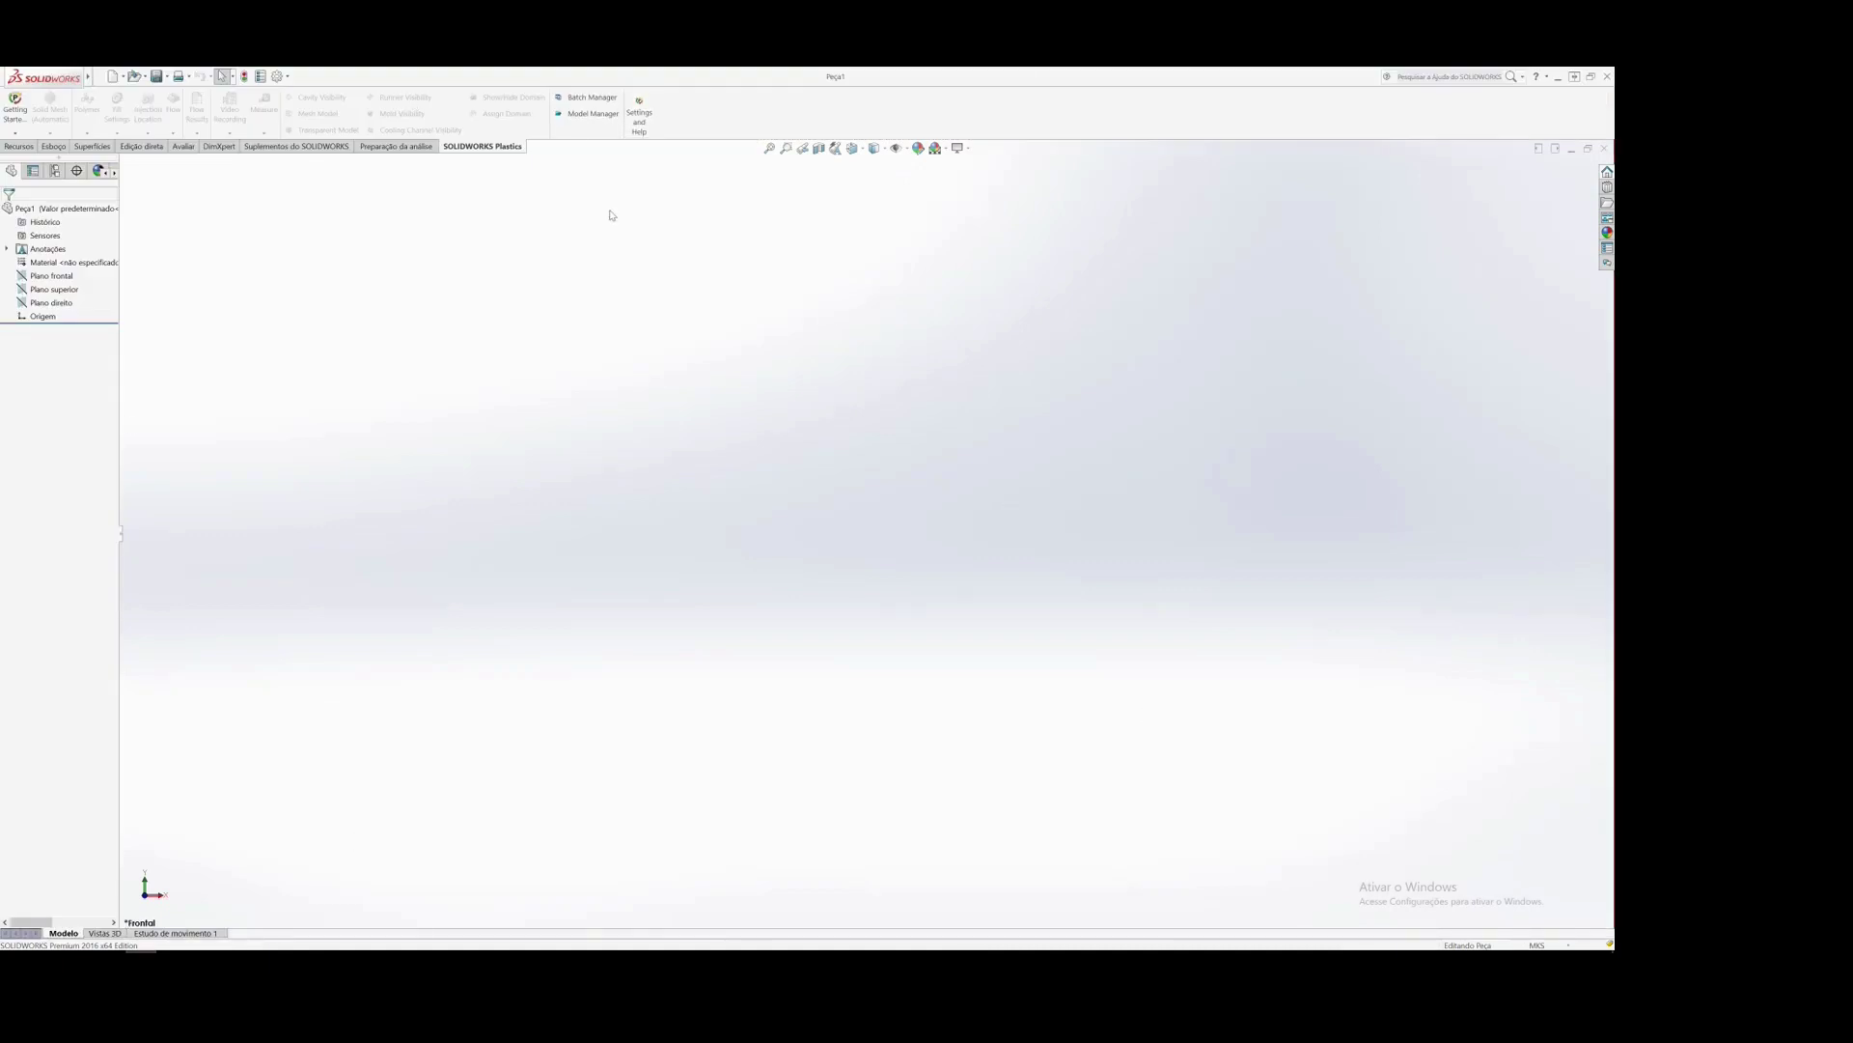
pyautogui.click(56, 277)
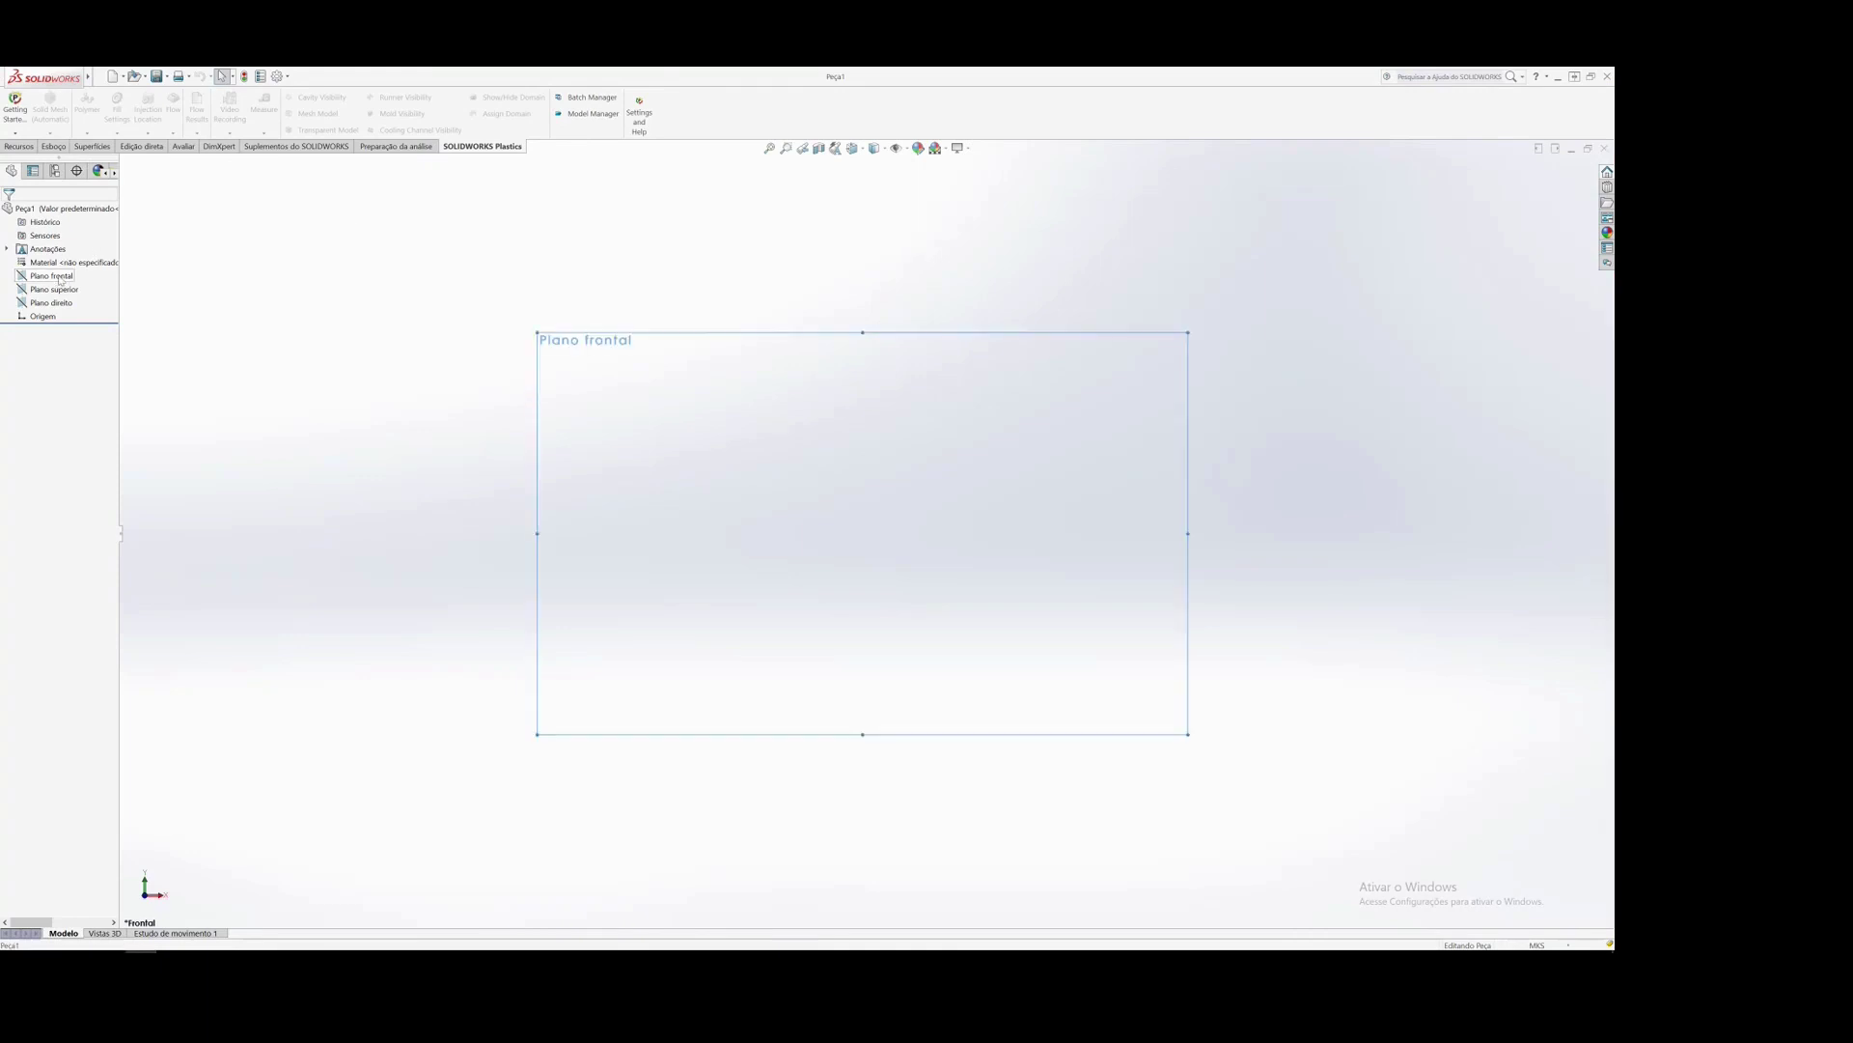
pyautogui.click(30, 150)
pyautogui.click(624, 134)
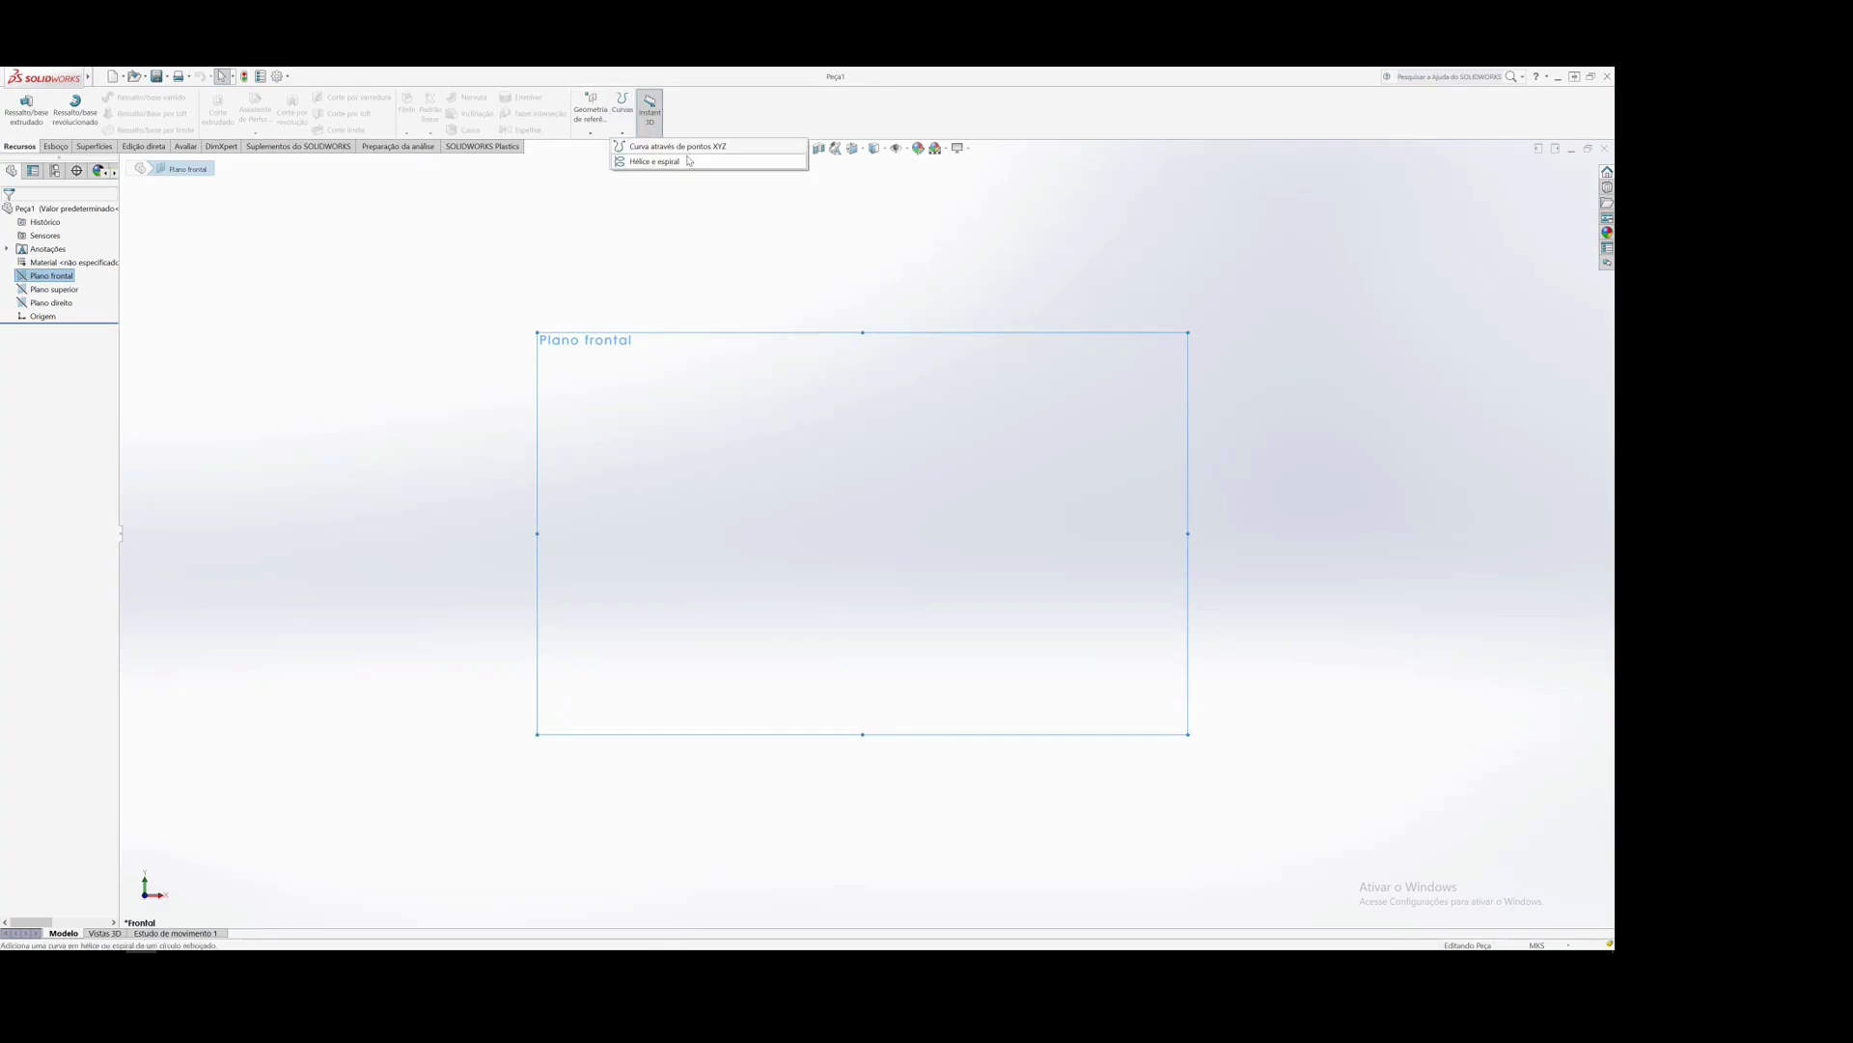
pyautogui.click(723, 153)
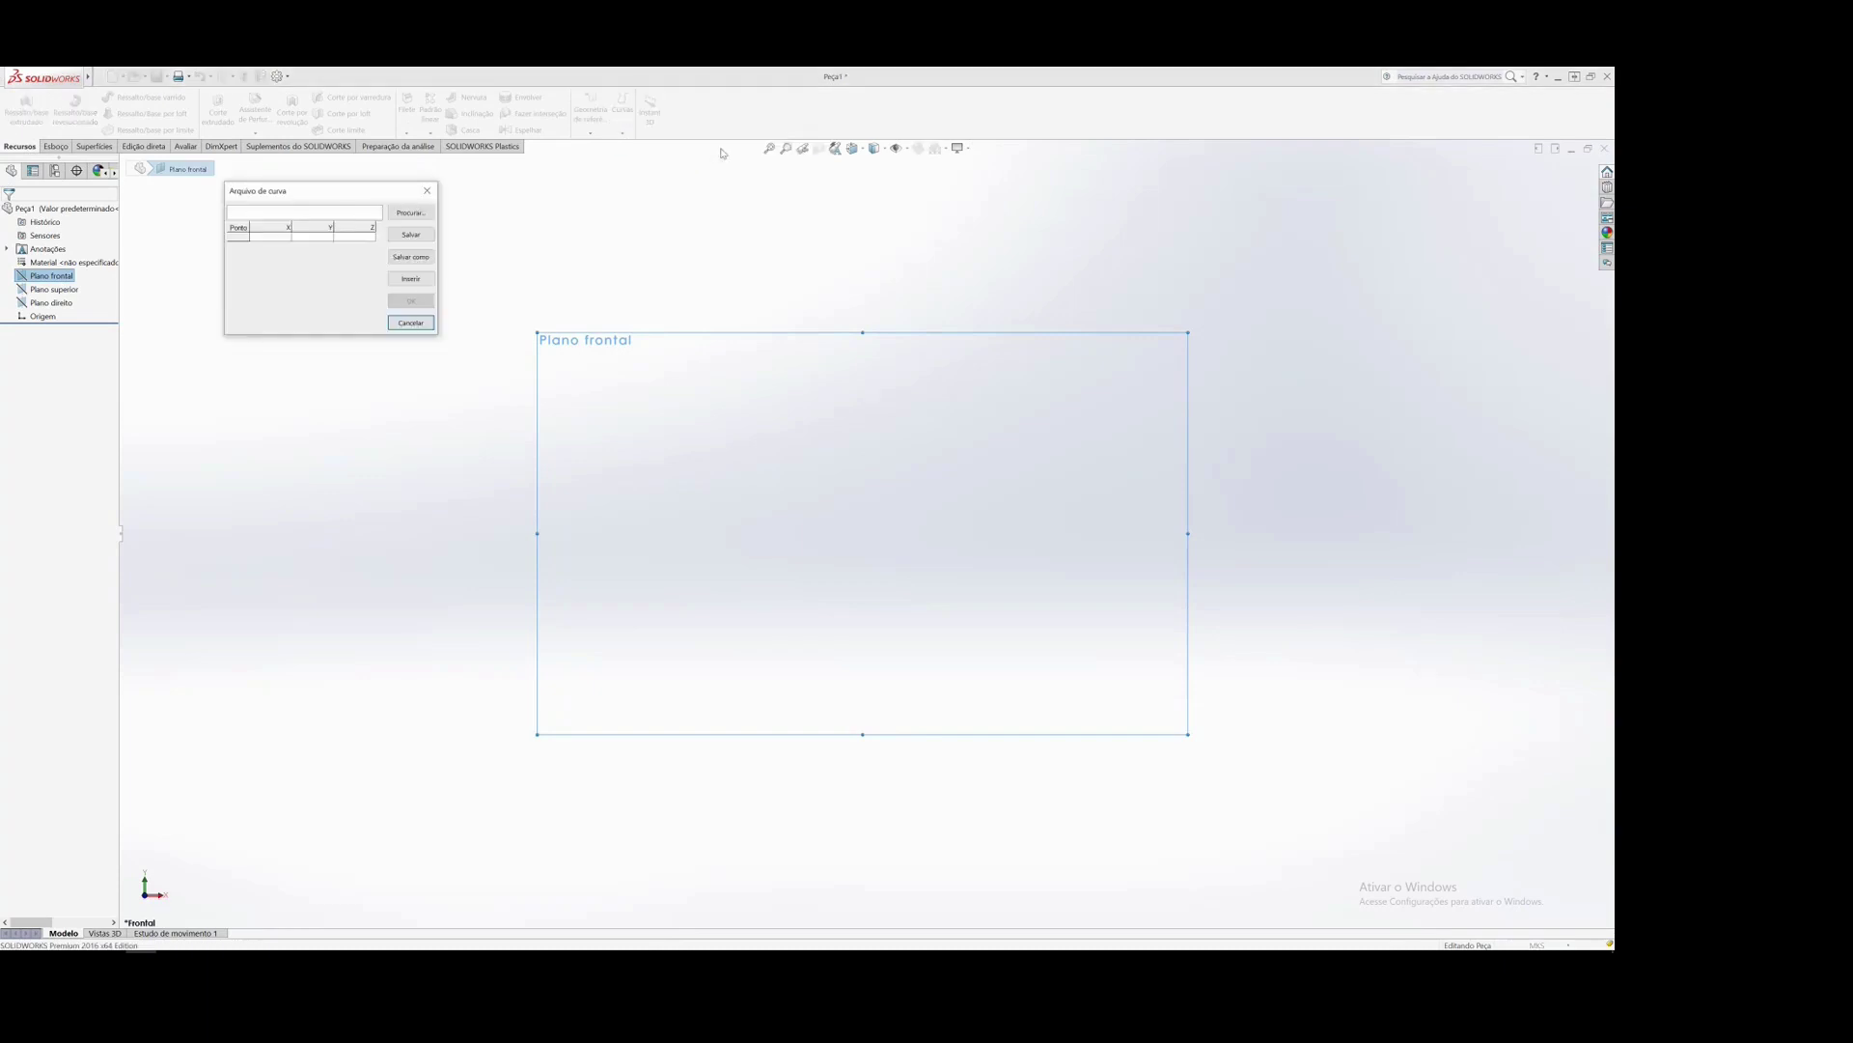
pyautogui.moveTo(379, 194); pyautogui.dragTo(605, 310)
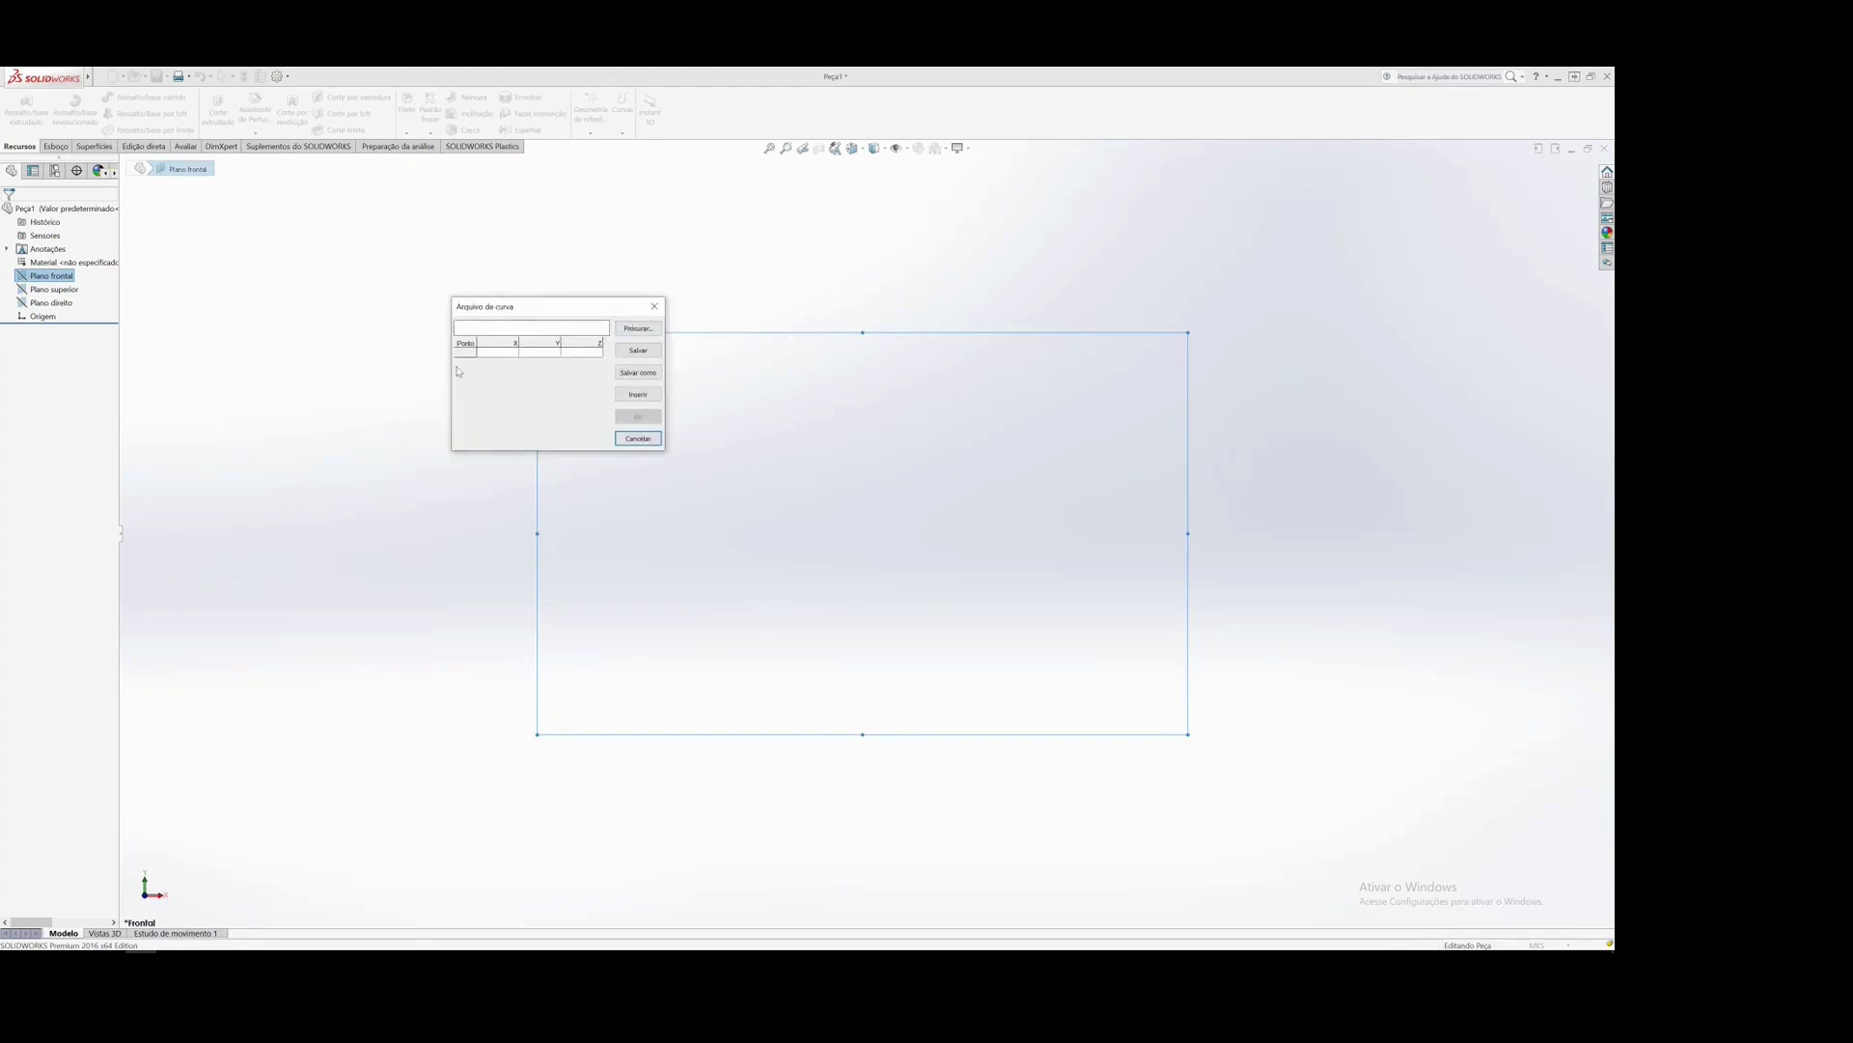
pyautogui.click(644, 439)
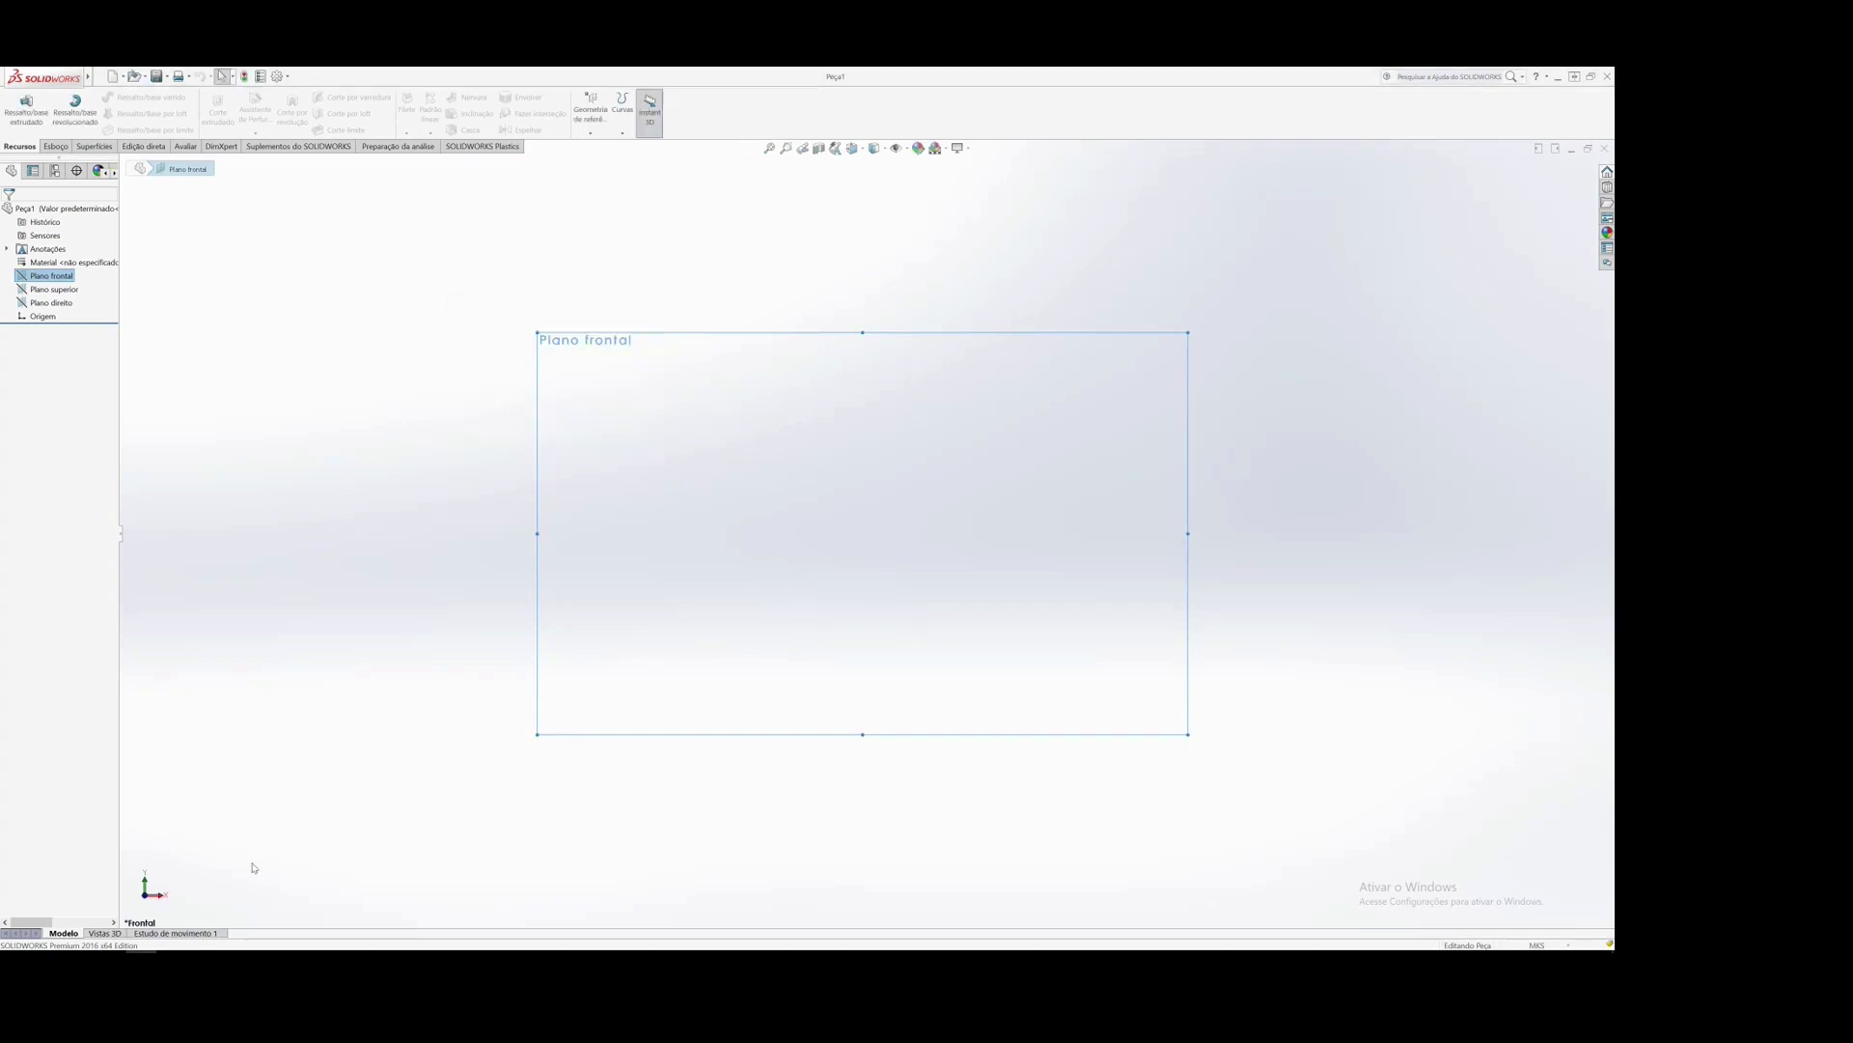
# - Switch back to Excel and add the header Z(m) in F9
pyautogui.hotkey('alt', 'Tab')
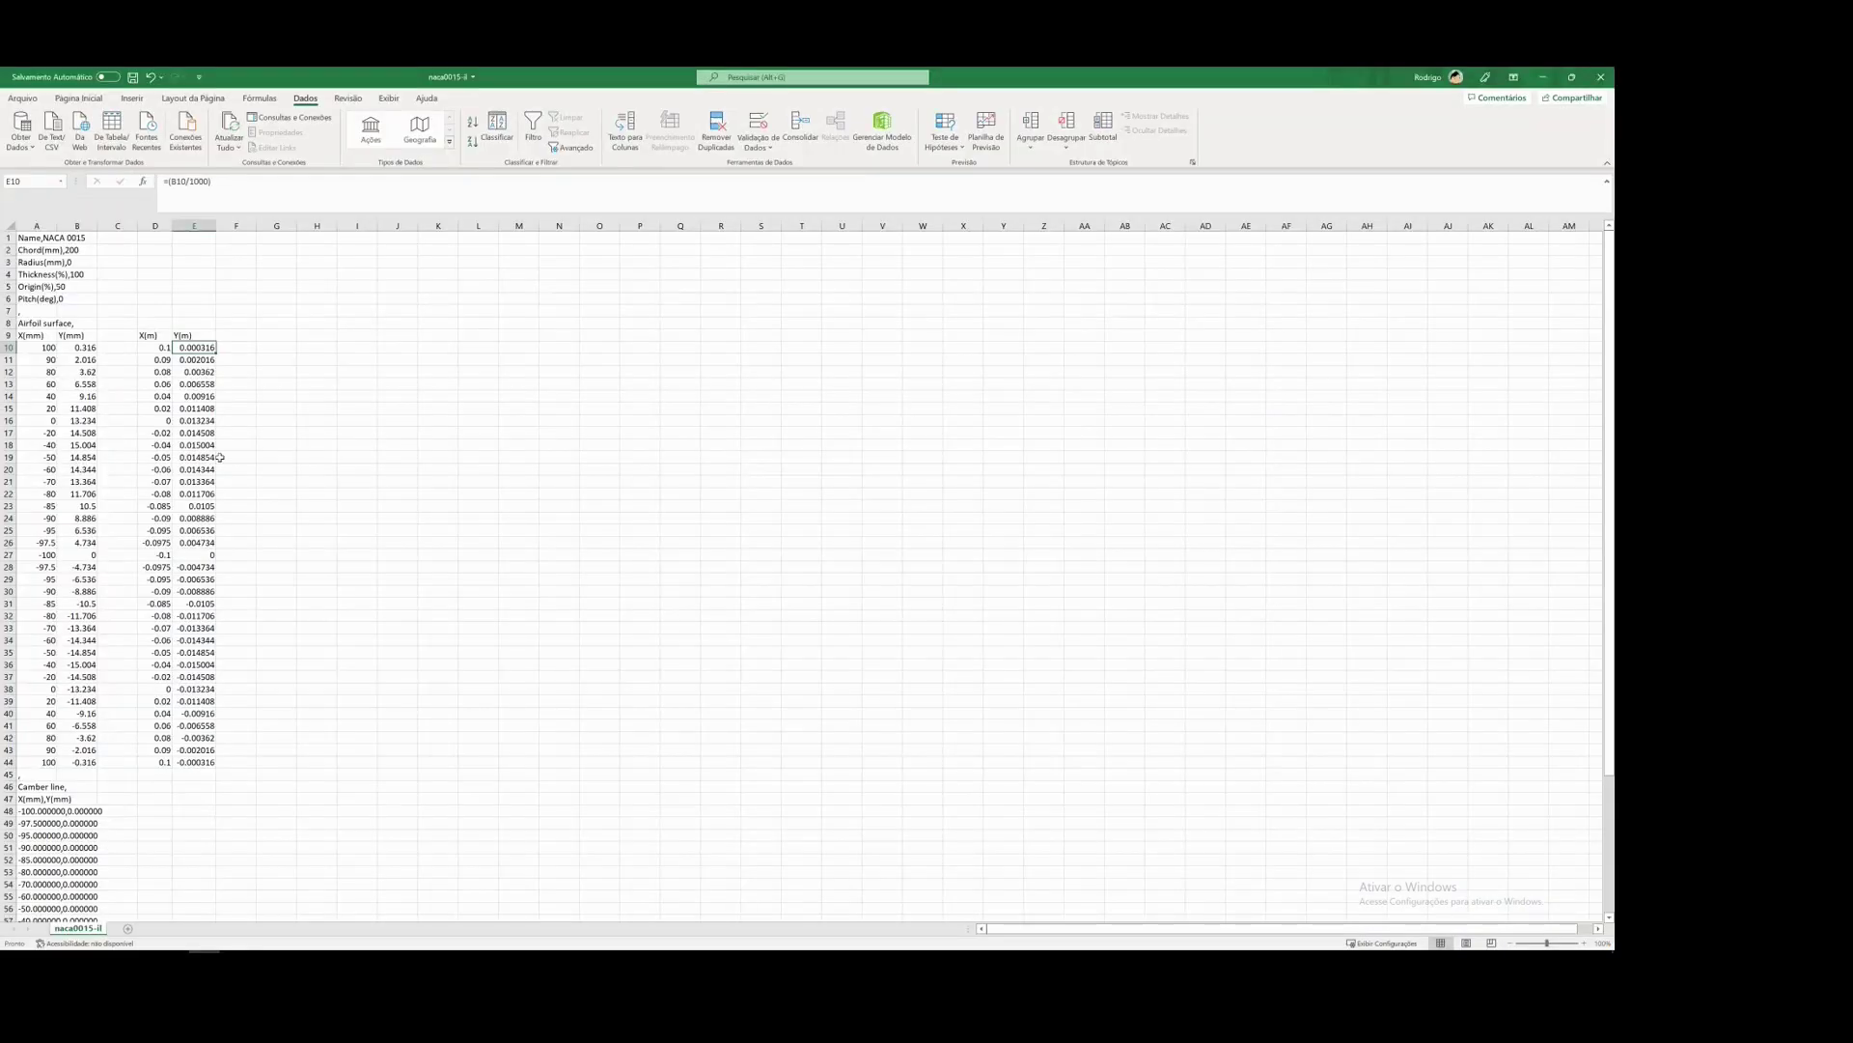
pyautogui.click(241, 336)
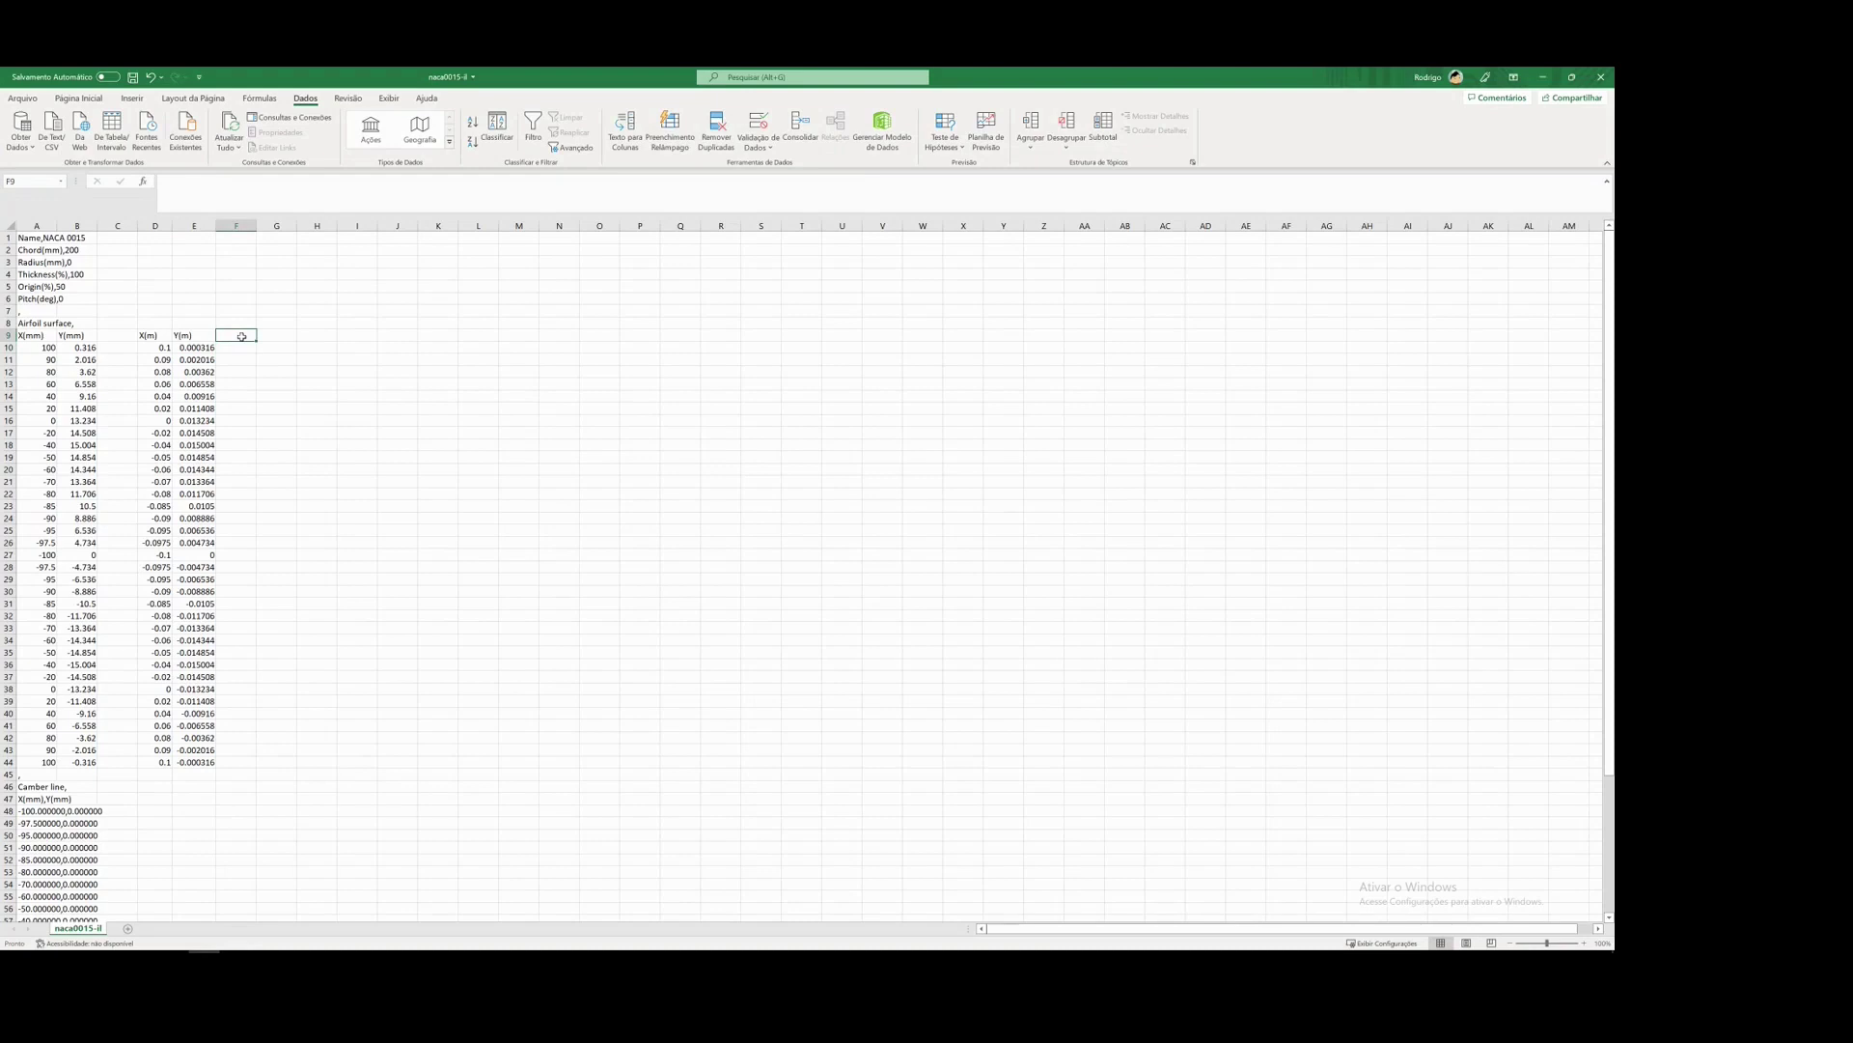
pyautogui.write('Z(m)')
pyautogui.press('Return')
# - Fill the Z(m) column with 0 from F10 down to F44
pyautogui.write('0')
pyautogui.press('Return')
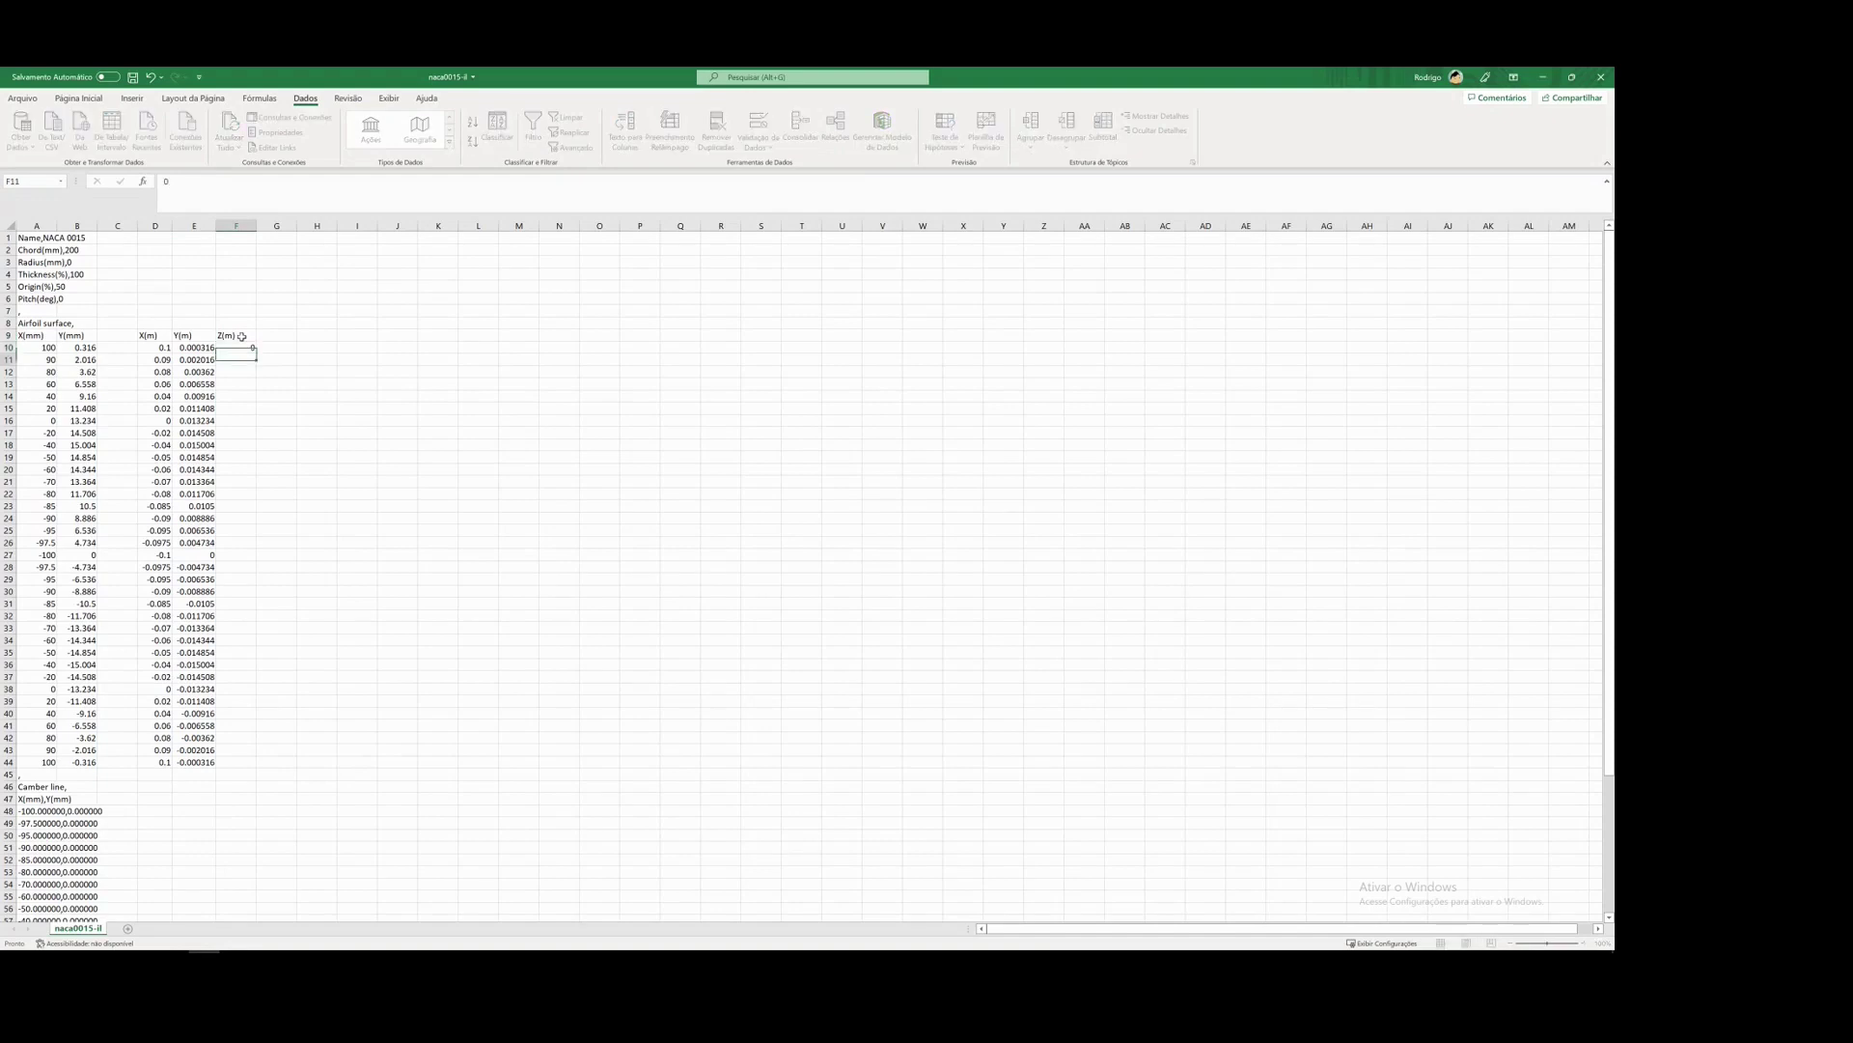
pyautogui.write('0')
pyautogui.press('Return')
pyautogui.write('0')
pyautogui.press('Return')
pyautogui.write('0')
pyautogui.press('Return')
pyautogui.write('0')
pyautogui.press('Return')
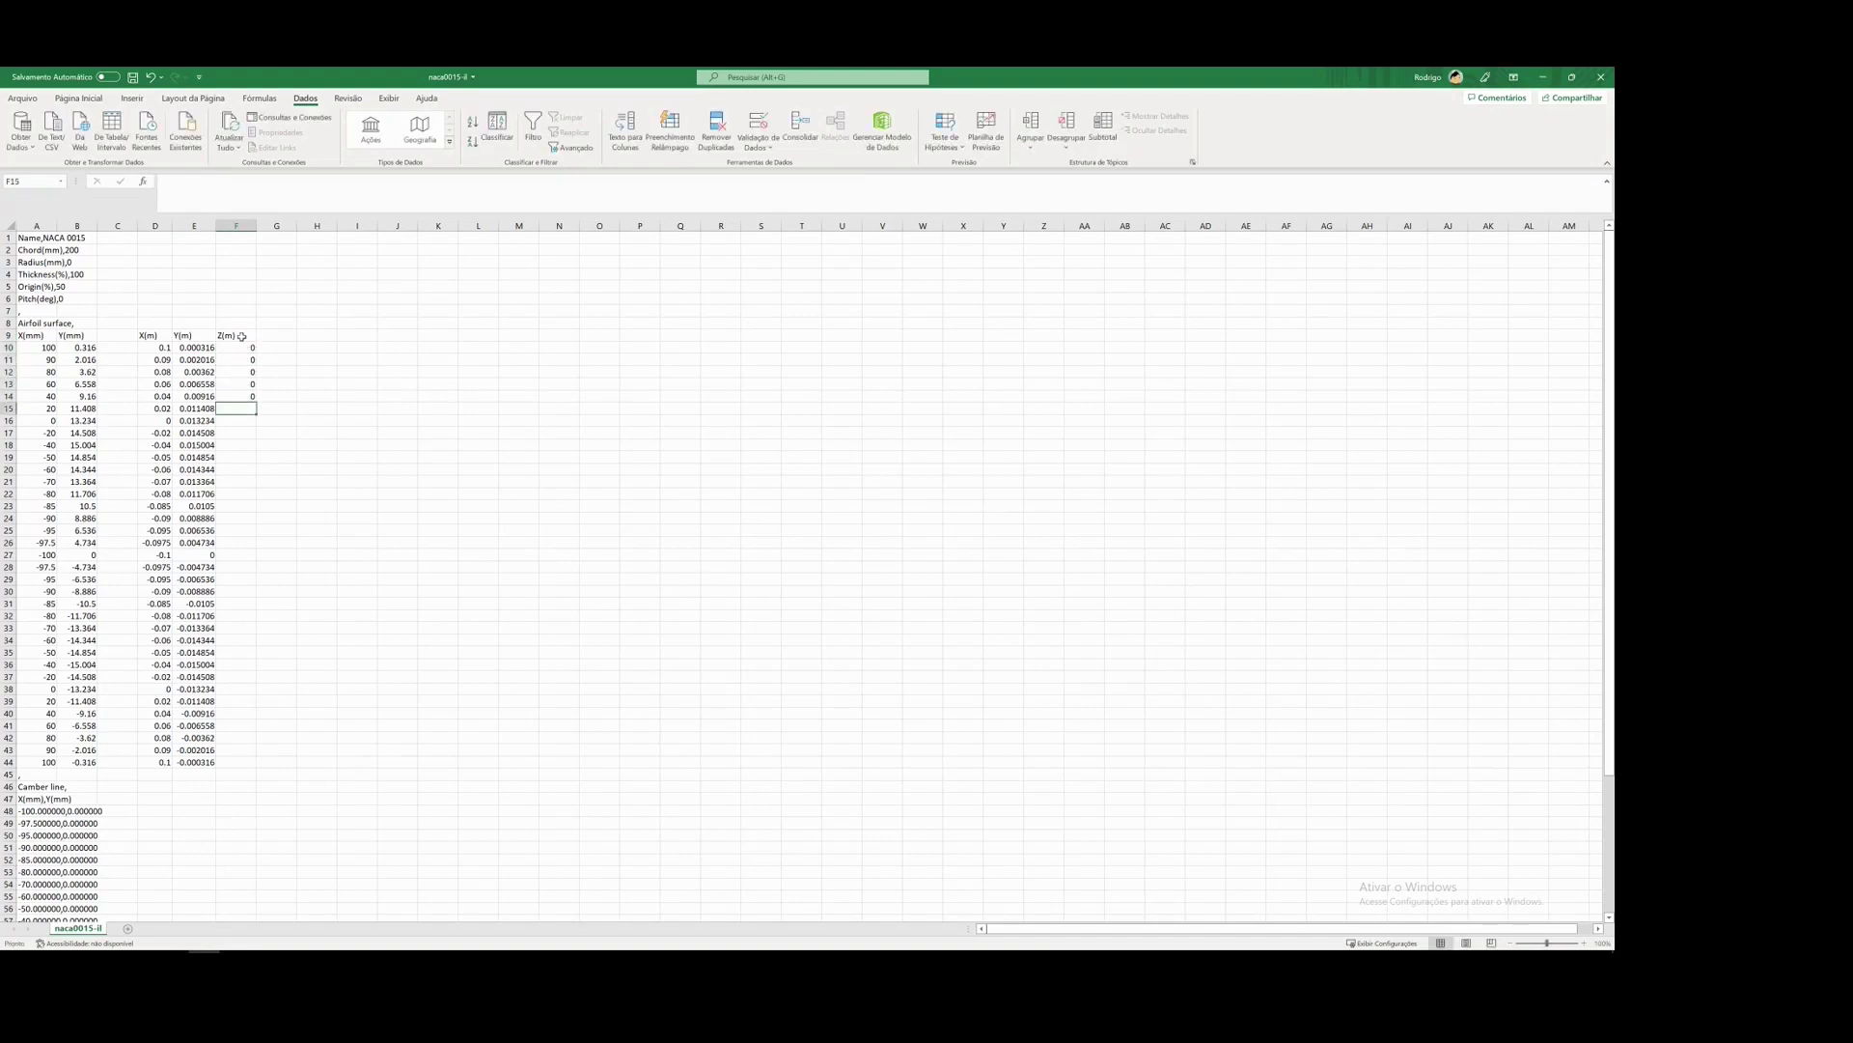
pyautogui.moveTo(242, 347); pyautogui.dragTo(198, 396)
# - Check the conversion formulas in D10 and E10 without changing them
pyautogui.click(167, 358)
pyautogui.click(167, 348)
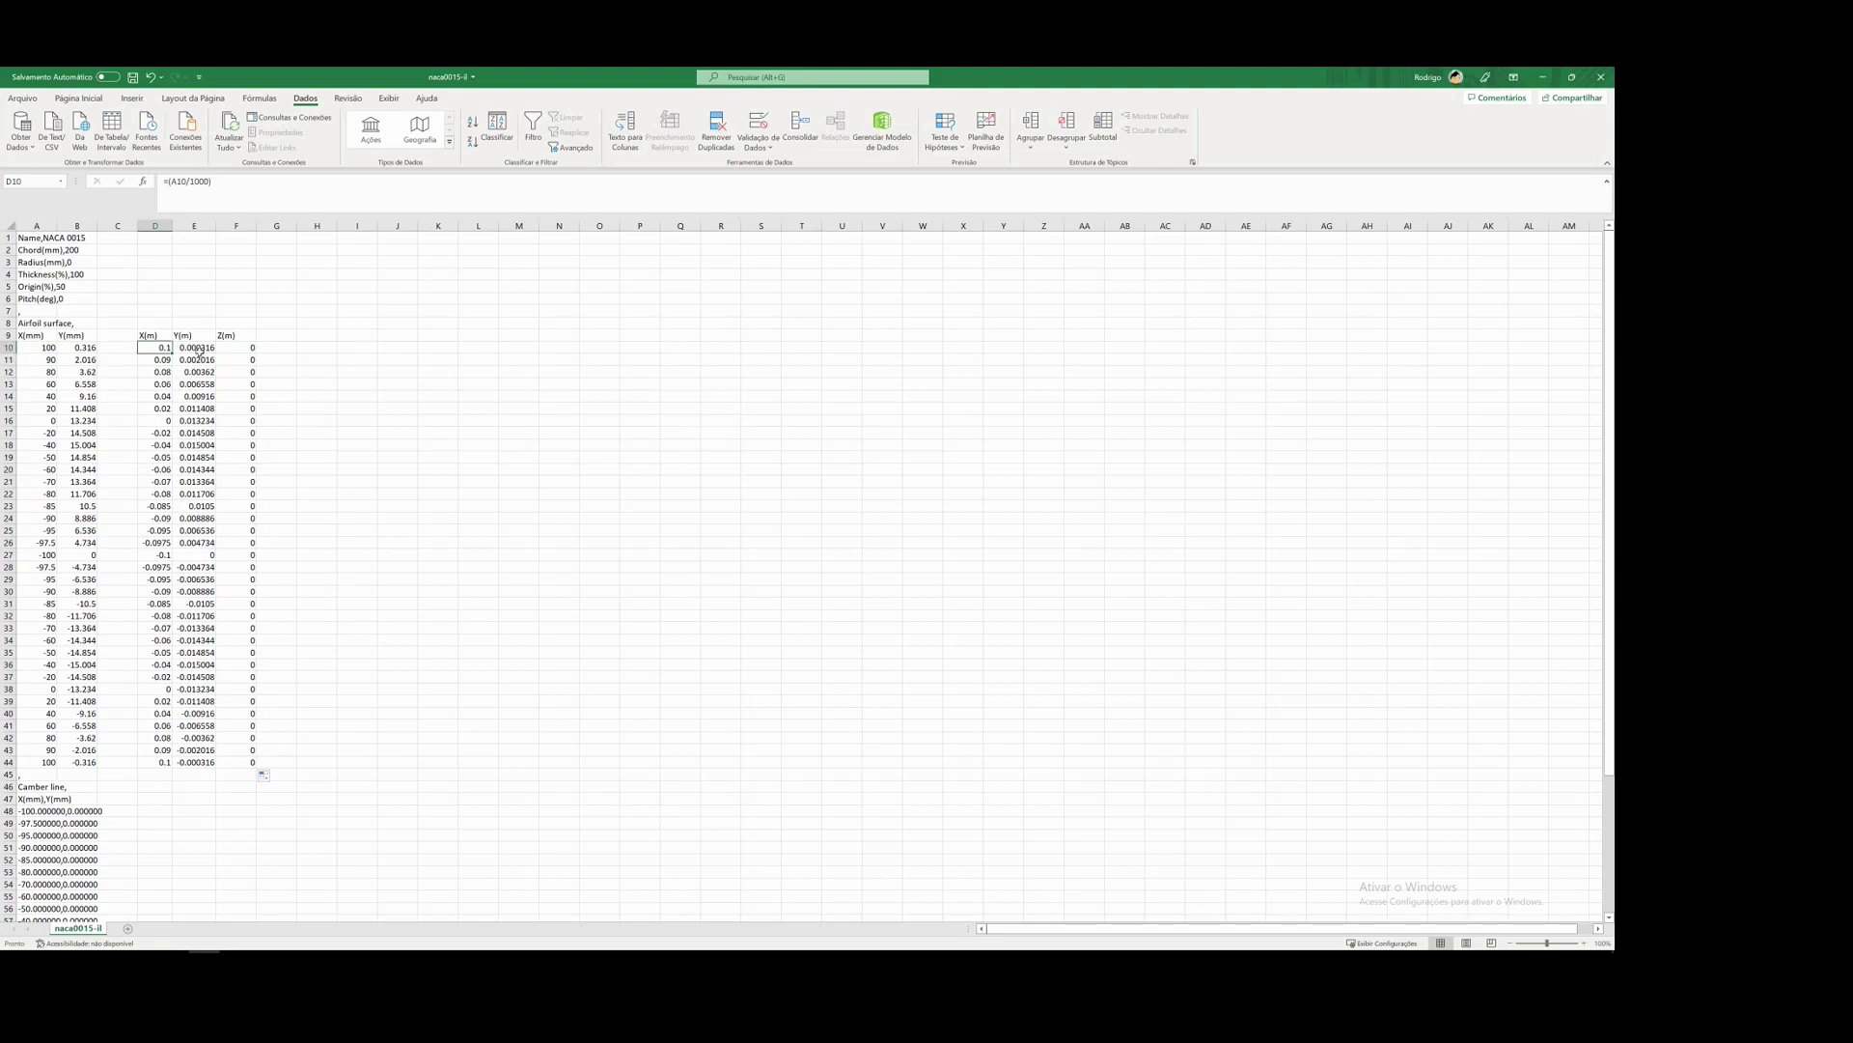
pyautogui.doubleClick(194, 349)
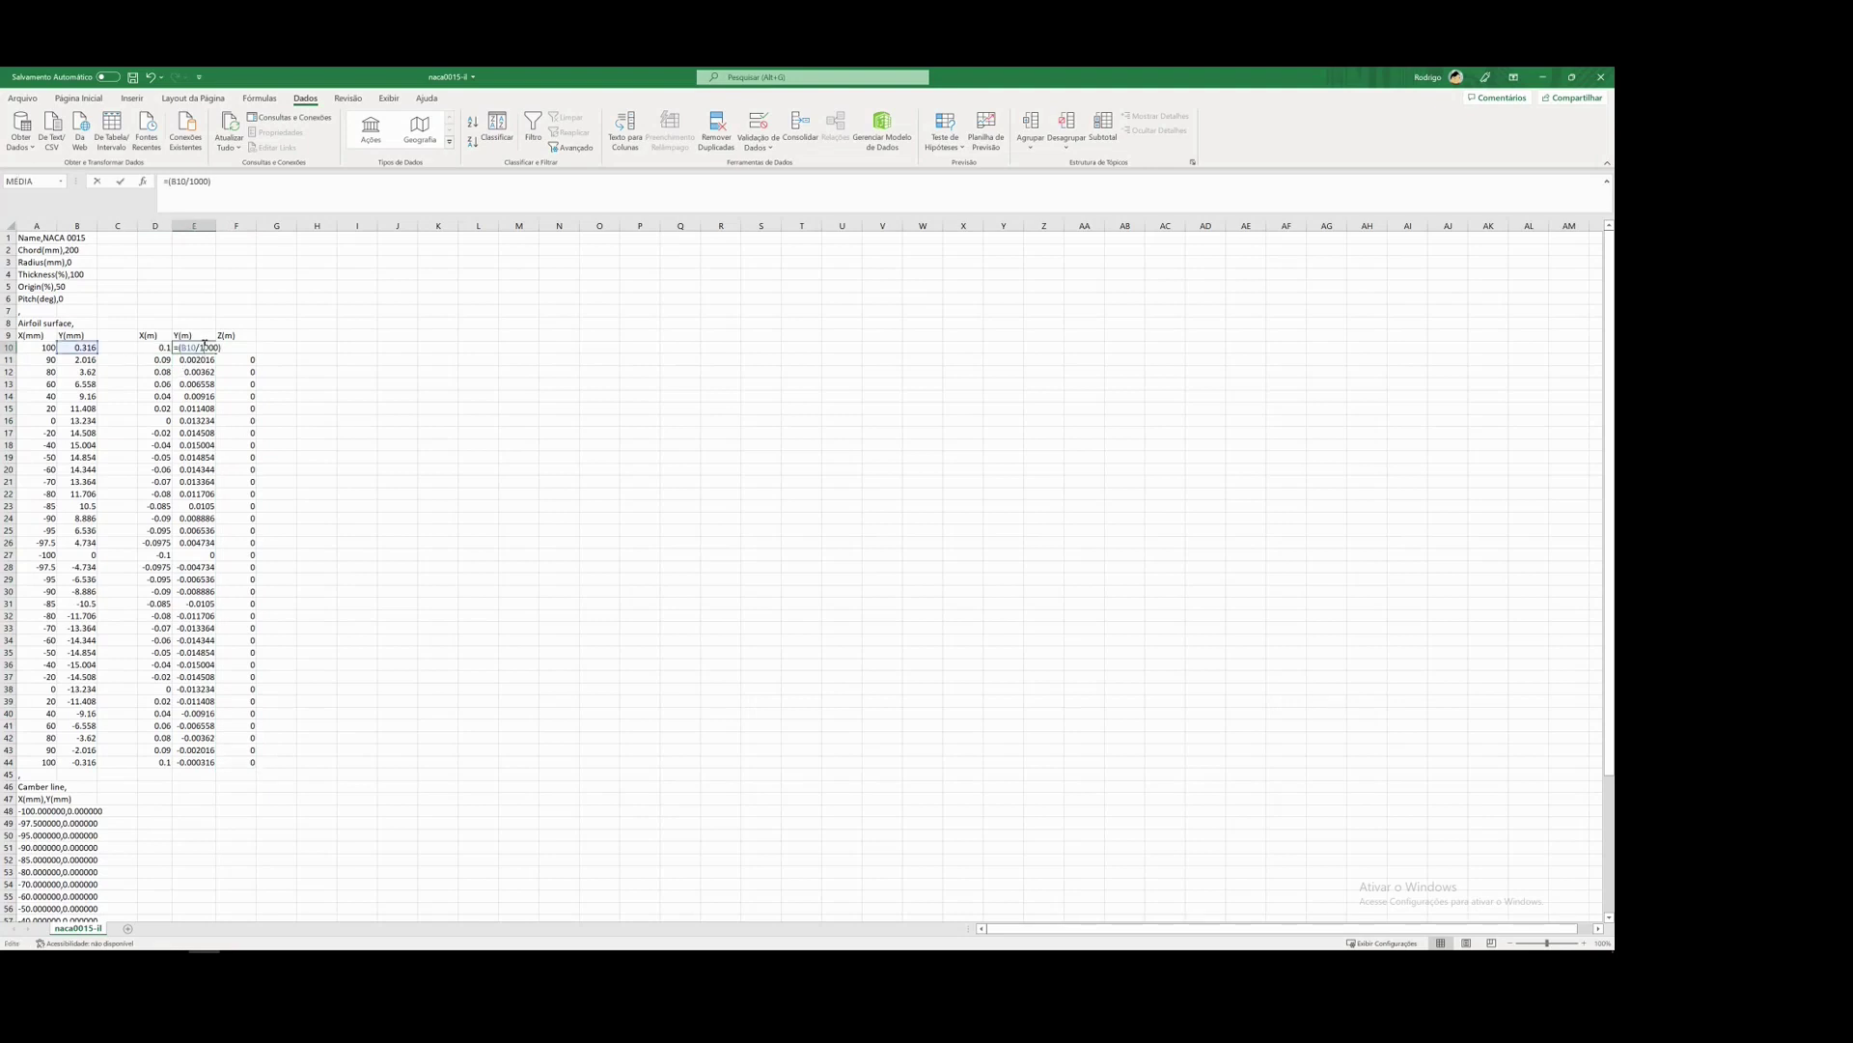
pyautogui.press('Return')
pyautogui.click(373, 456)
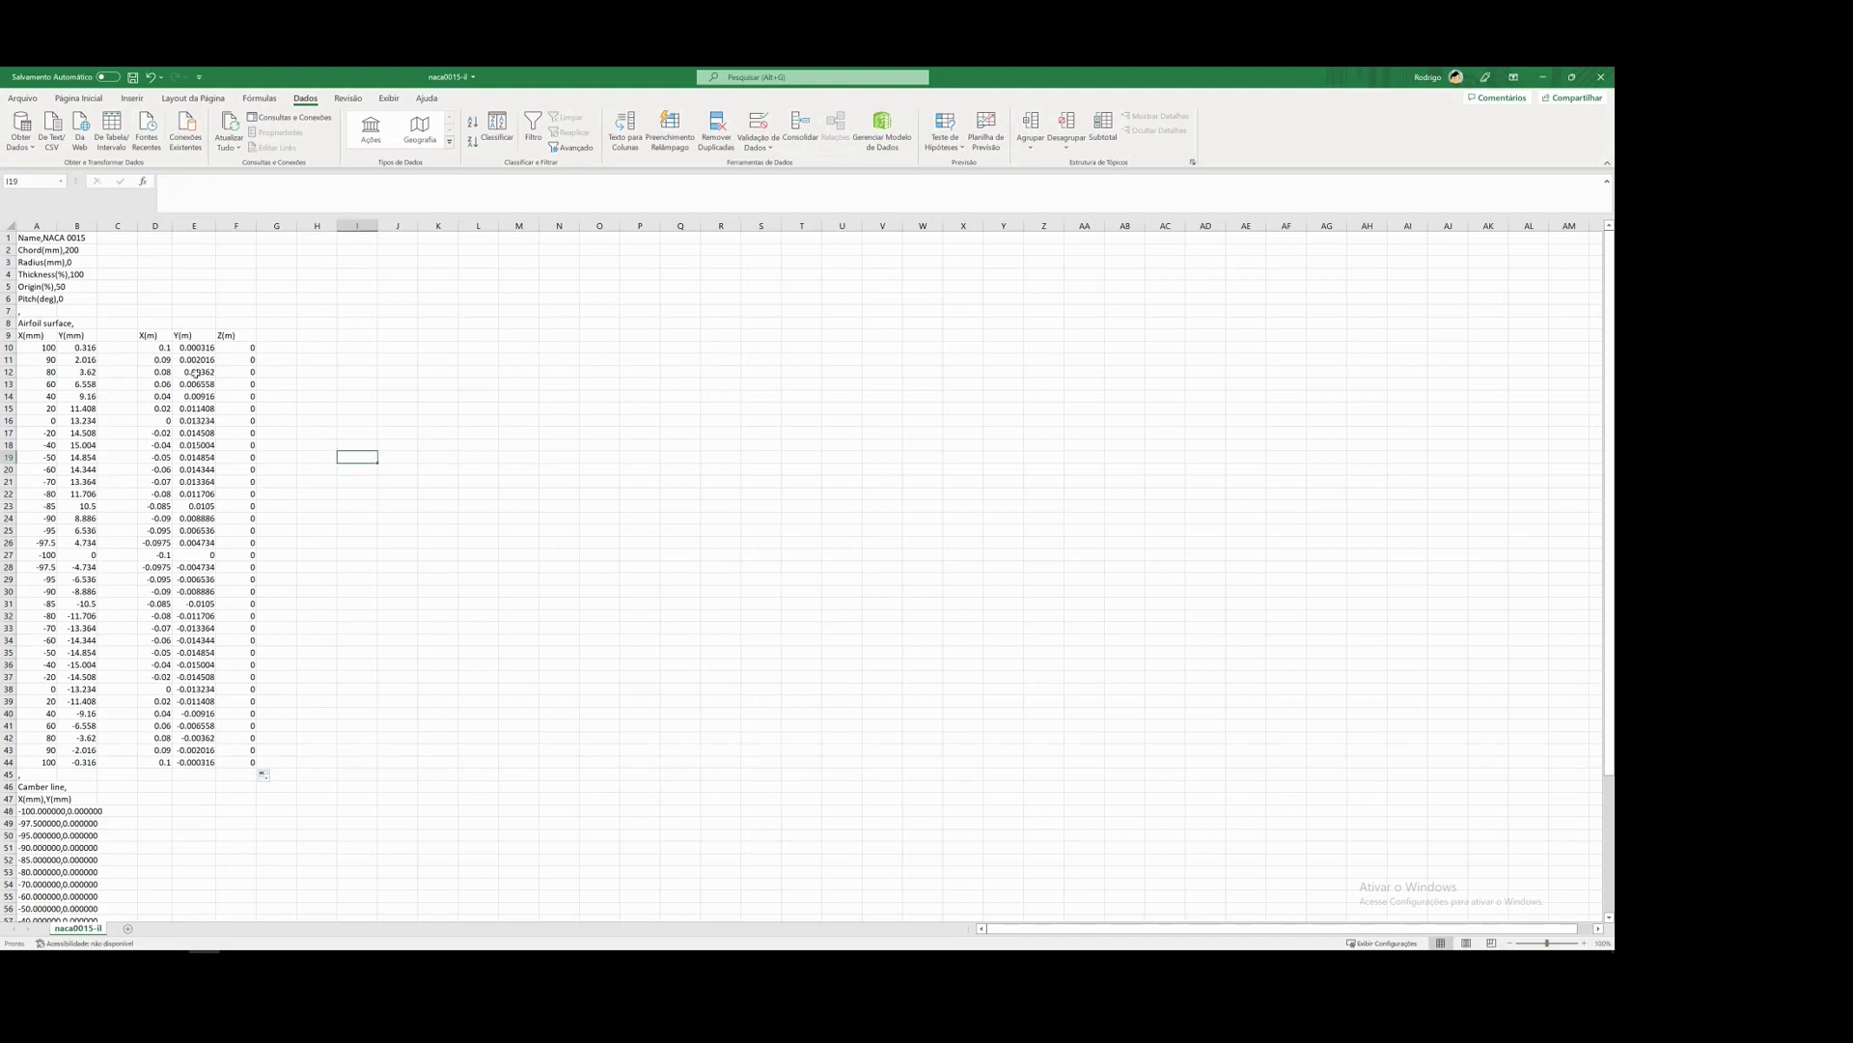
# - Copy the X, Y and Z coordinates in D10:F44 and paste them into an empty Notepad document
pyautogui.moveTo(156, 349); pyautogui.dragTo(249, 761)
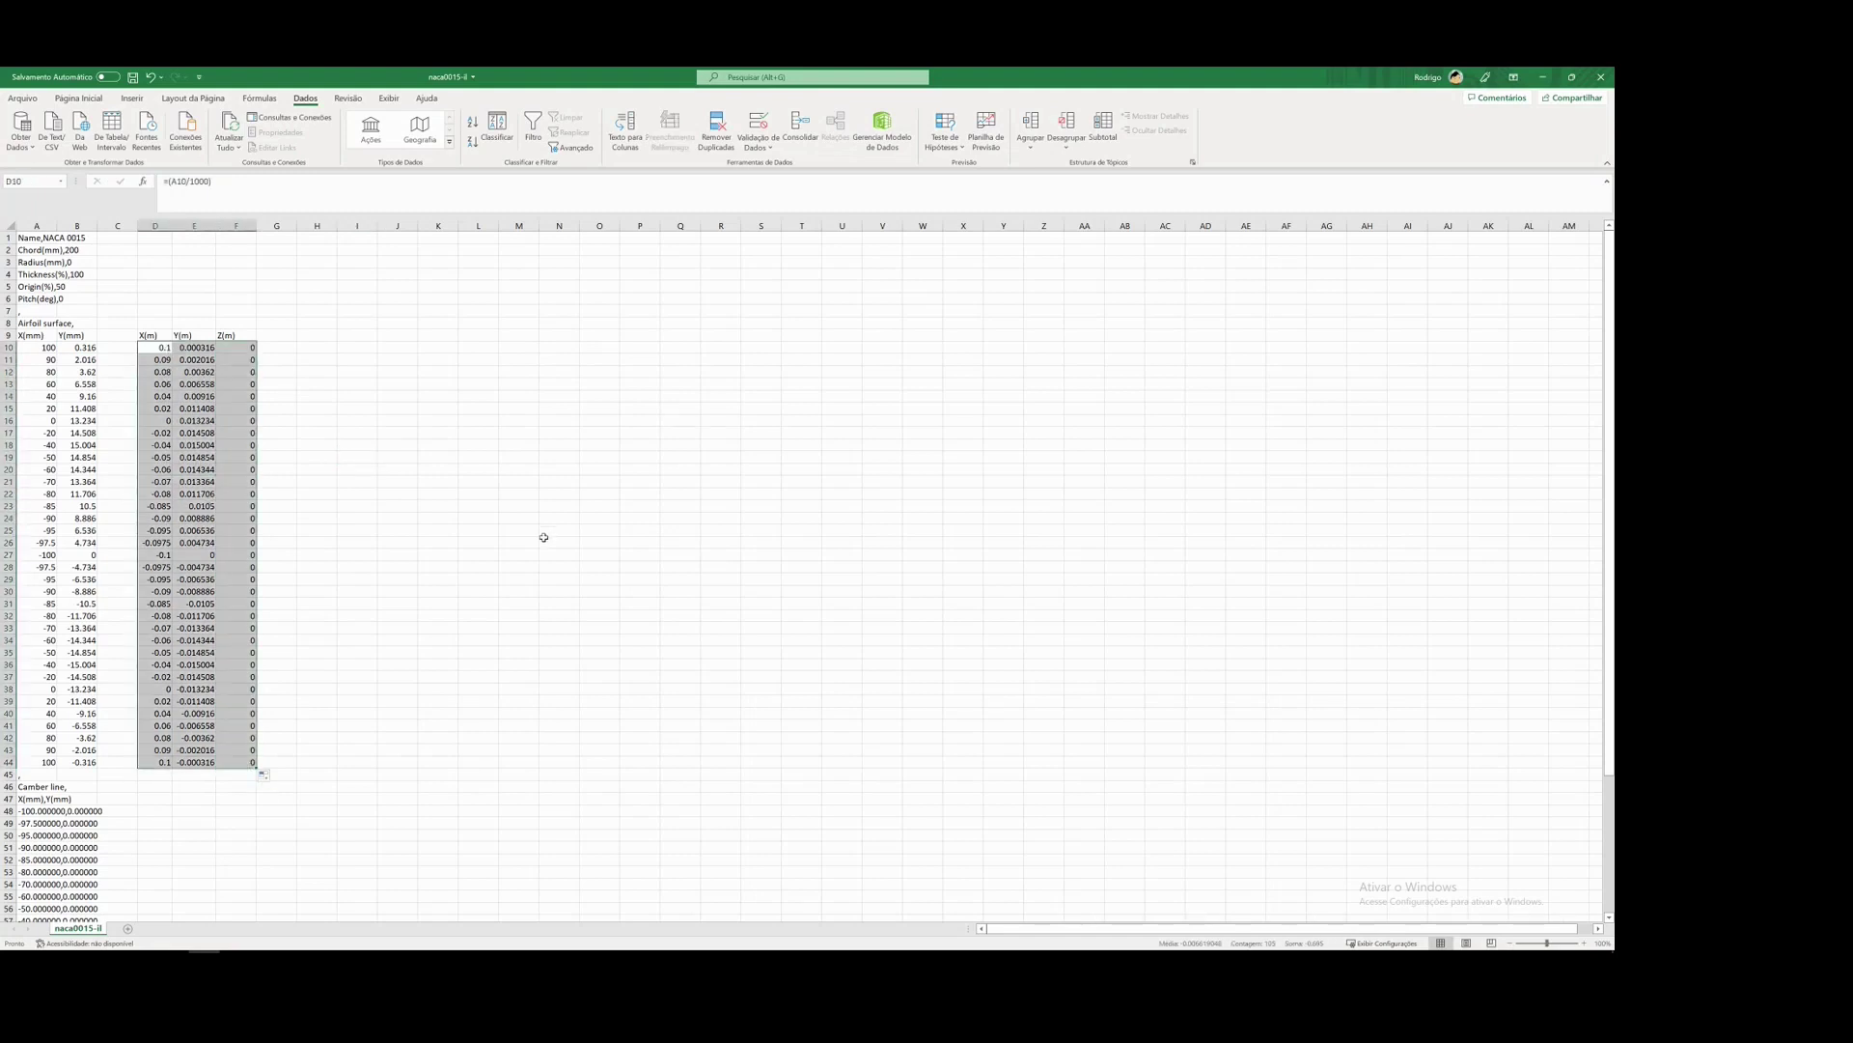
pyautogui.hotkey('ctrl', 'c')
pyautogui.click(234, 959)
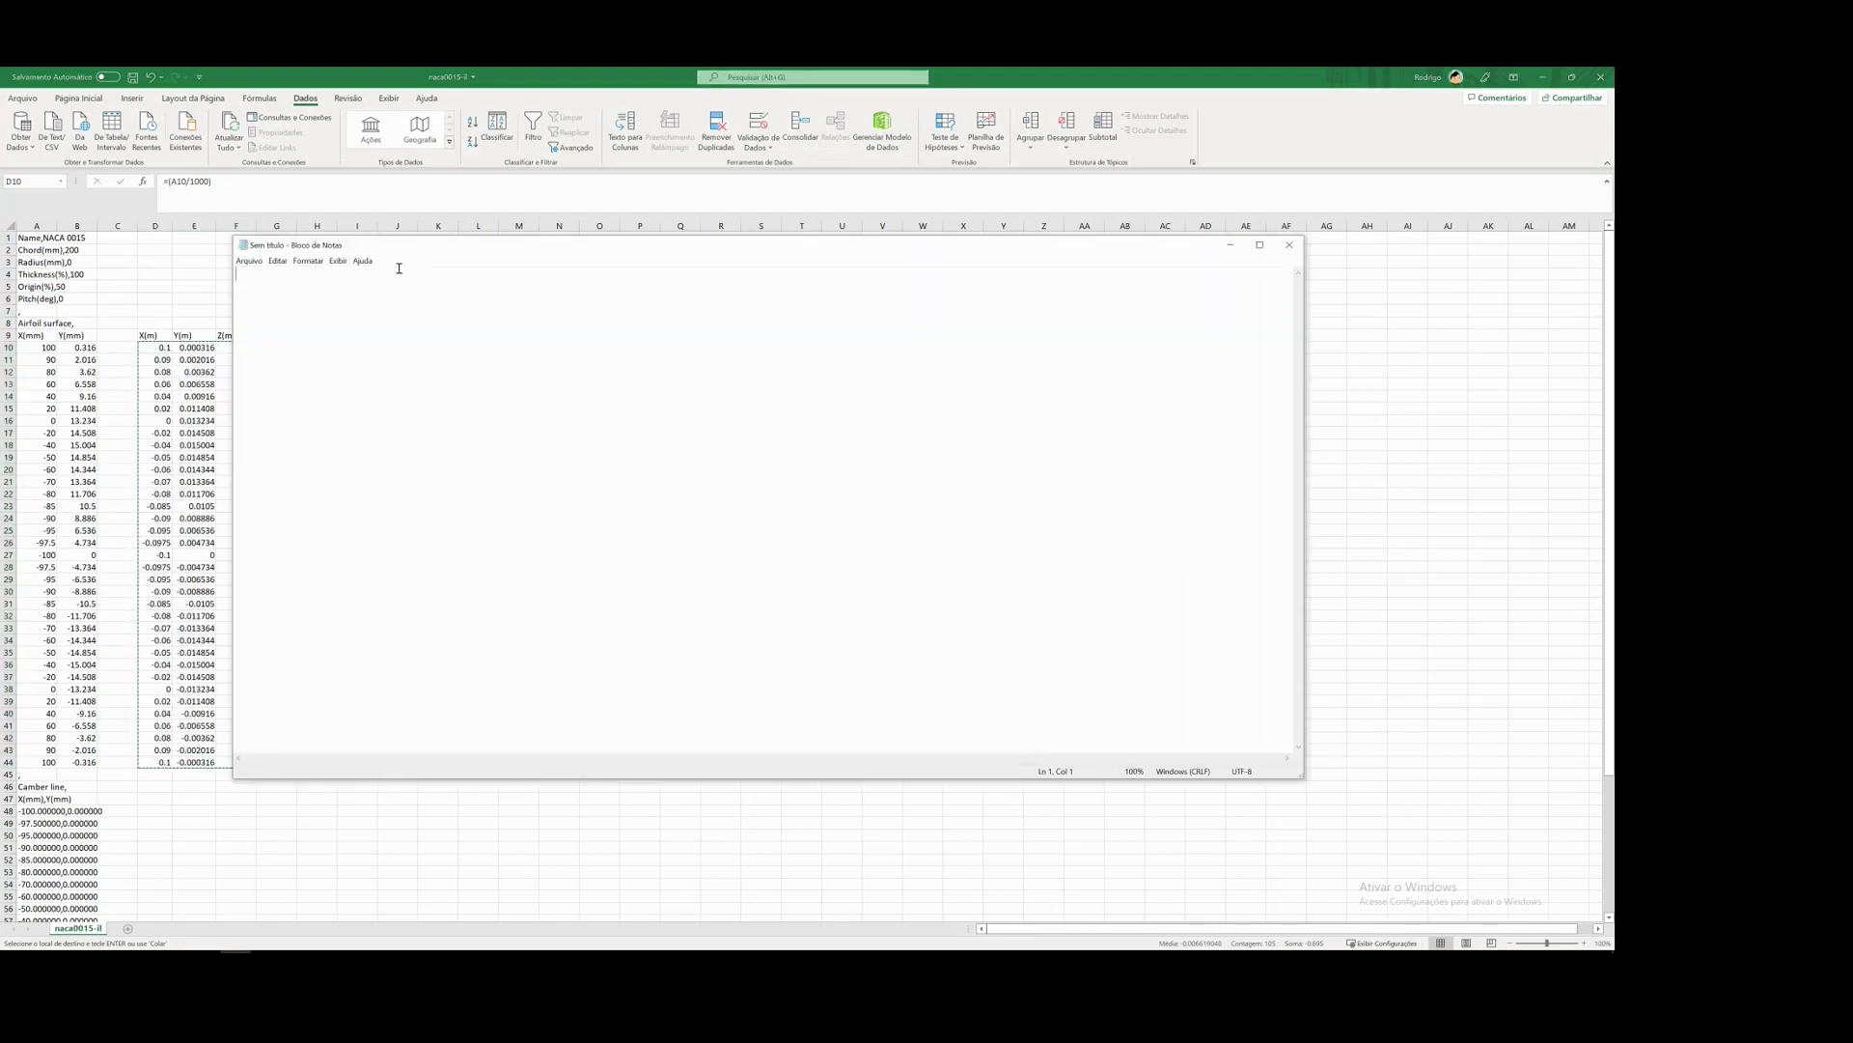
pyautogui.moveTo(449, 253); pyautogui.dragTo(552, 275)
pyautogui.moveTo(524, 258); pyautogui.dragTo(519, 260)
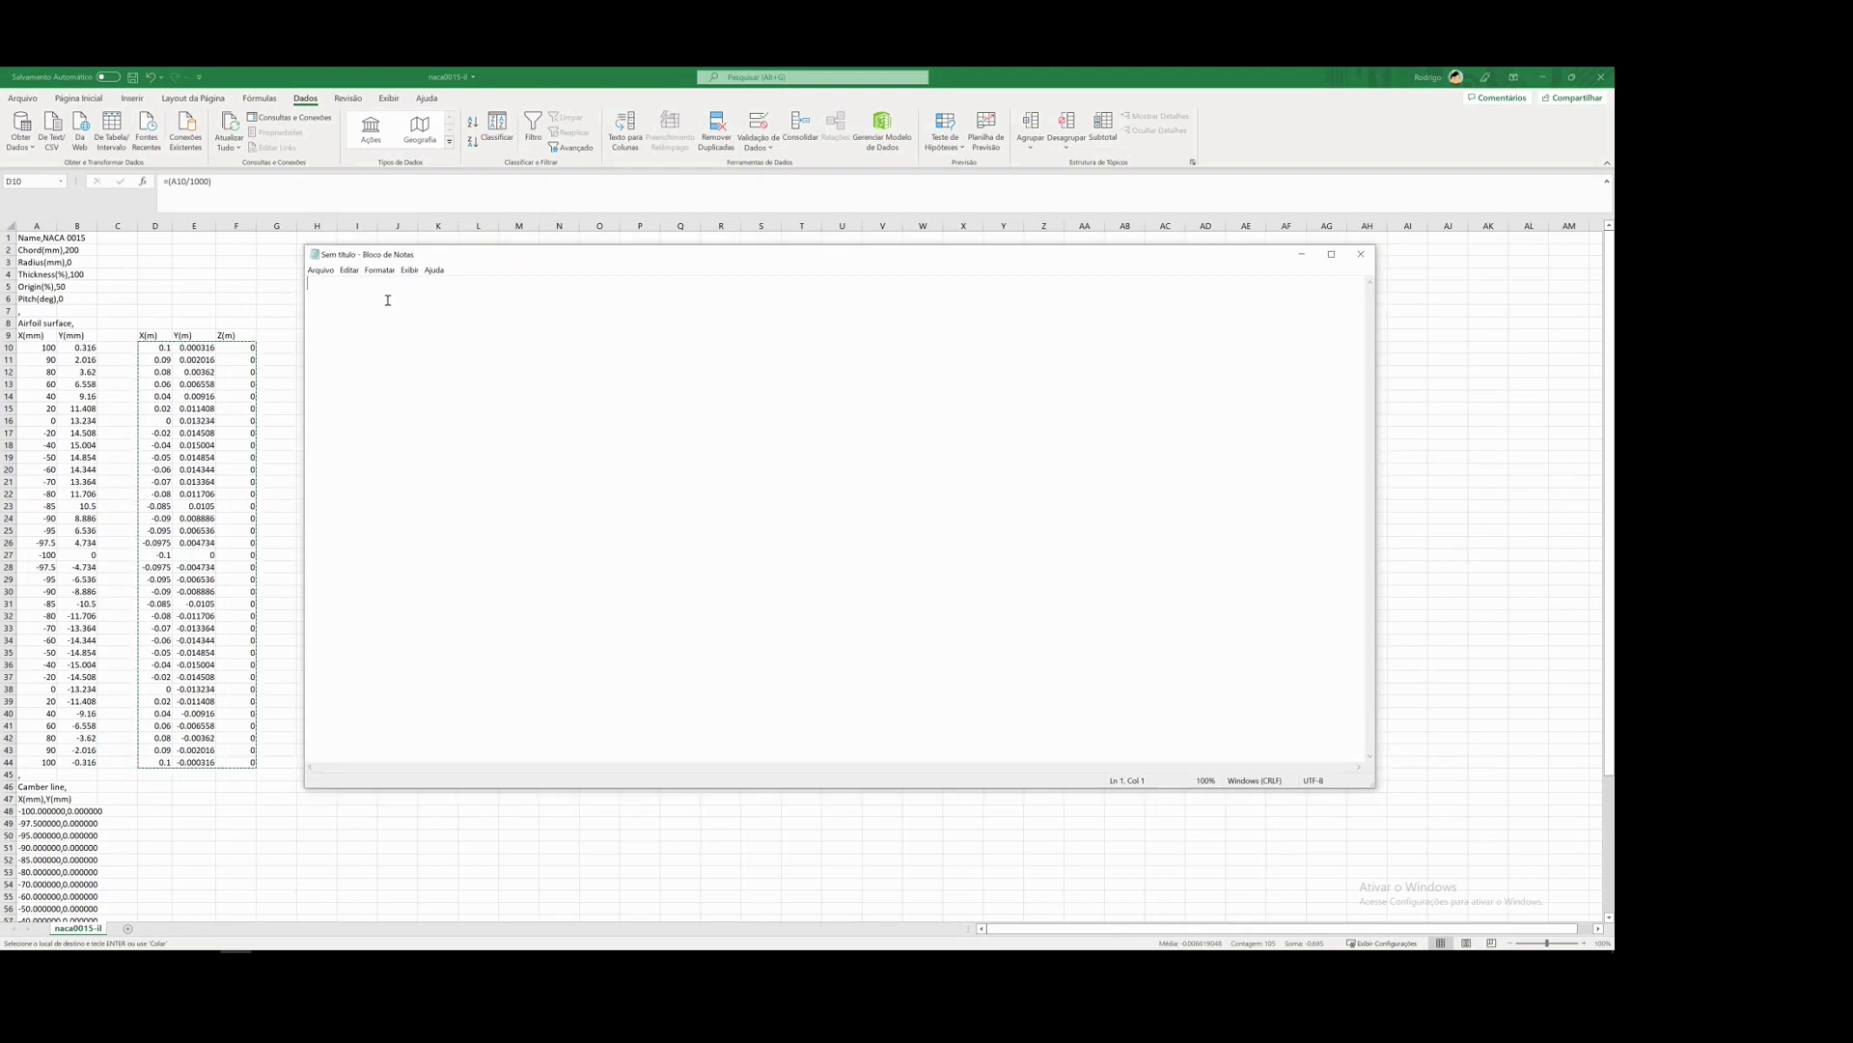
pyautogui.hotkey('ctrl', 'v')
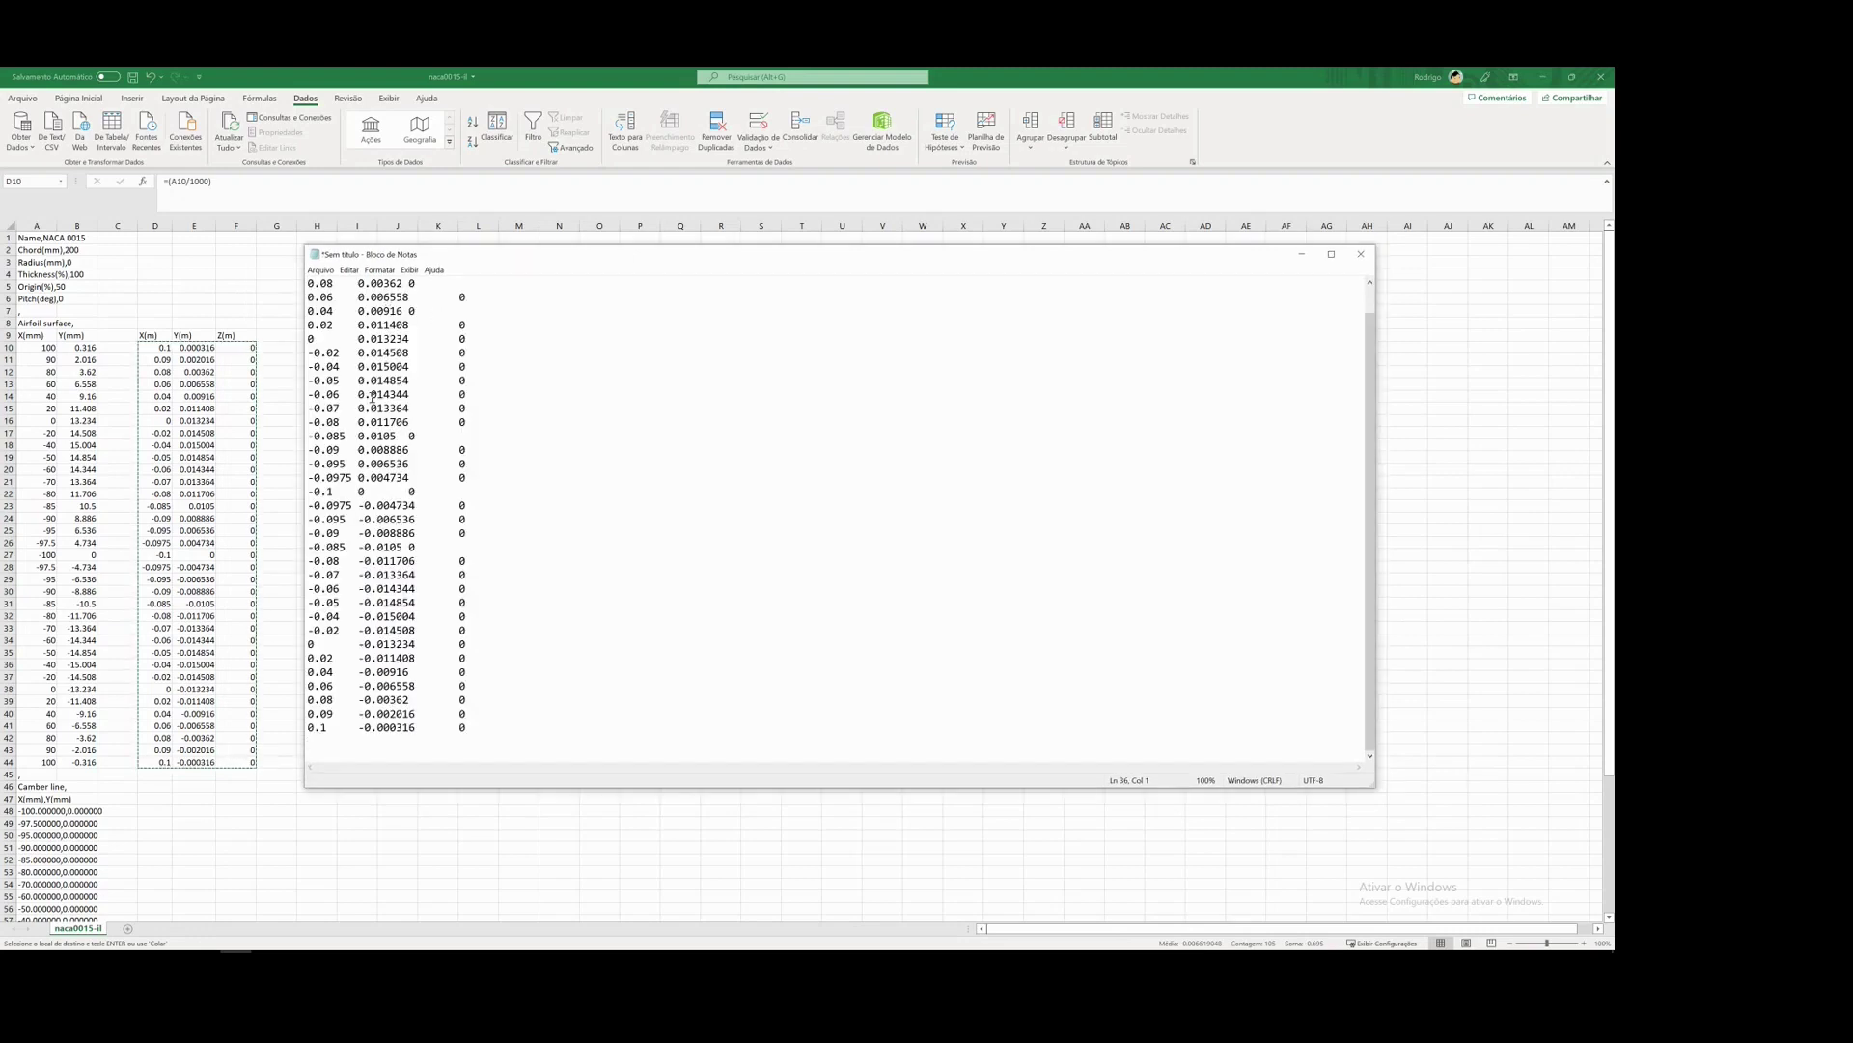
# - Check the spacing between the X, Y and Z values in the second and third pasted rows
pyautogui.scroll(1, 351, 345)
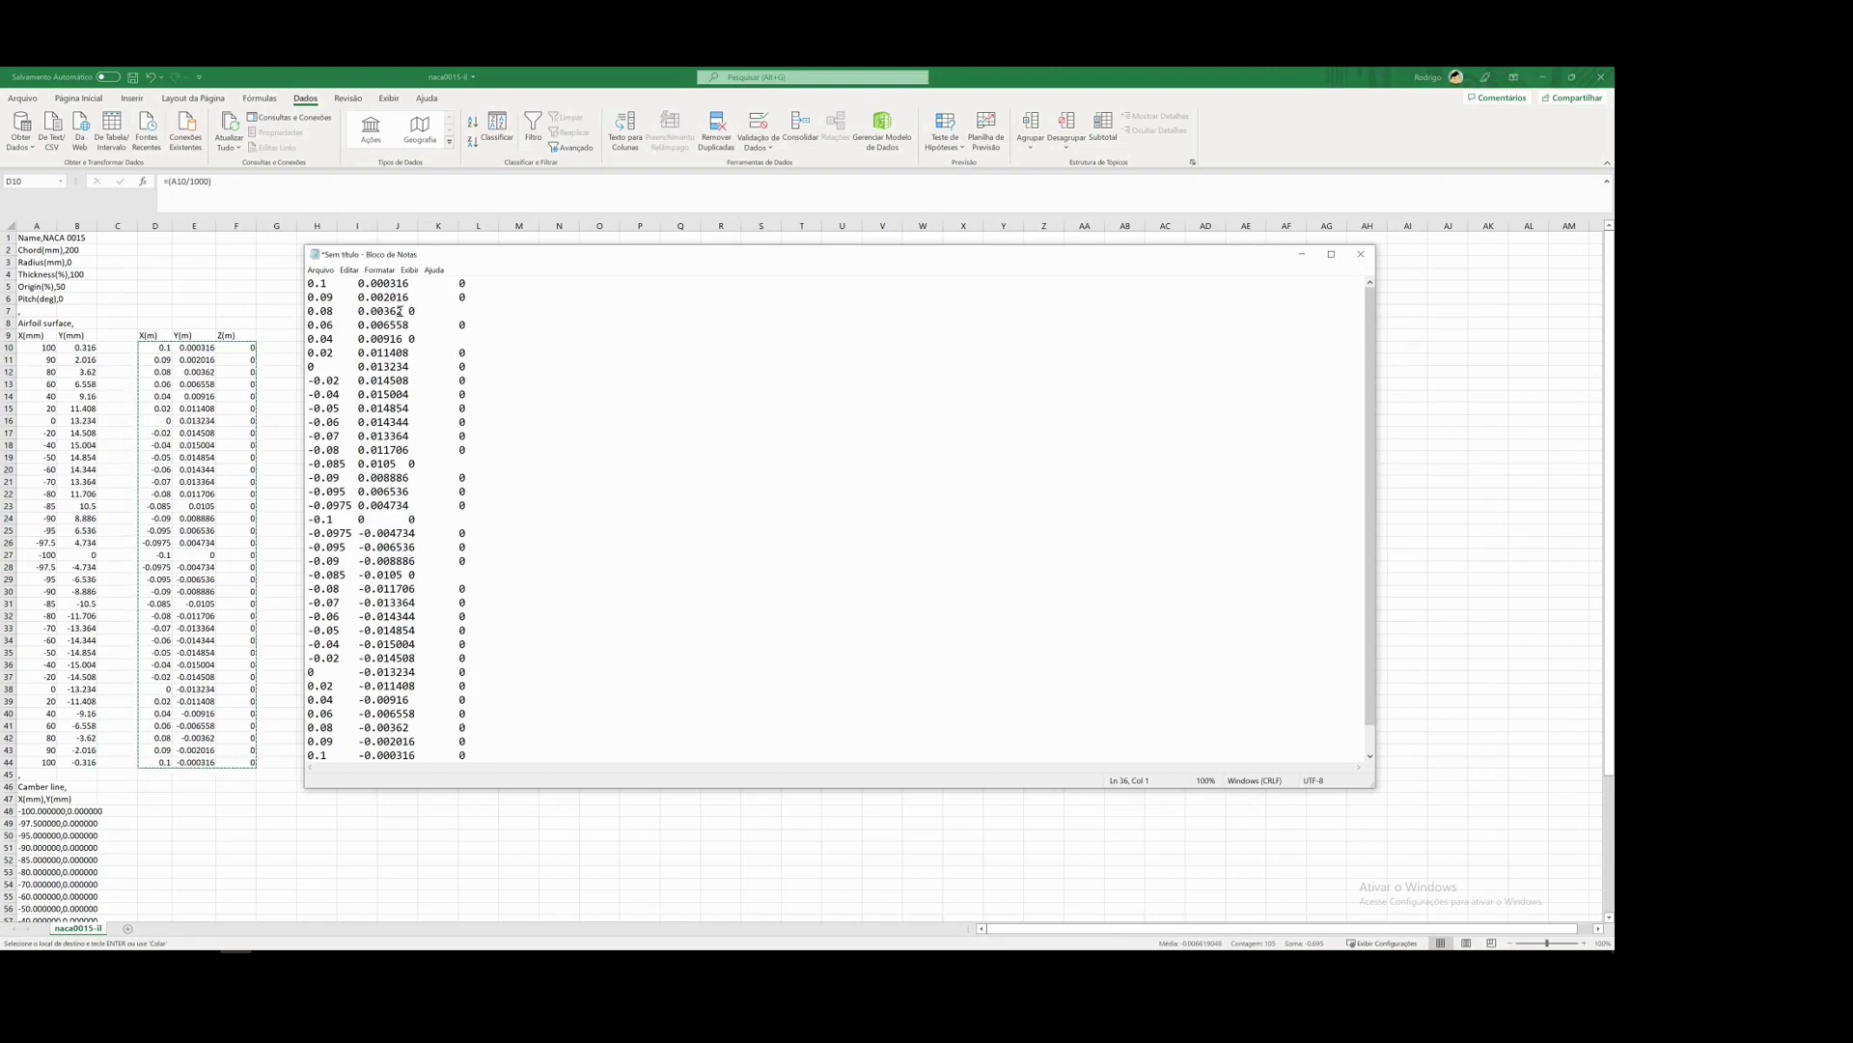
pyautogui.moveTo(334, 298); pyautogui.dragTo(446, 297)
pyautogui.moveTo(335, 310); pyautogui.dragTo(413, 311)
# - Save the coordinate document as a text file named PerfilNaca0015 on the Desktop and close it
pyautogui.click(319, 270)
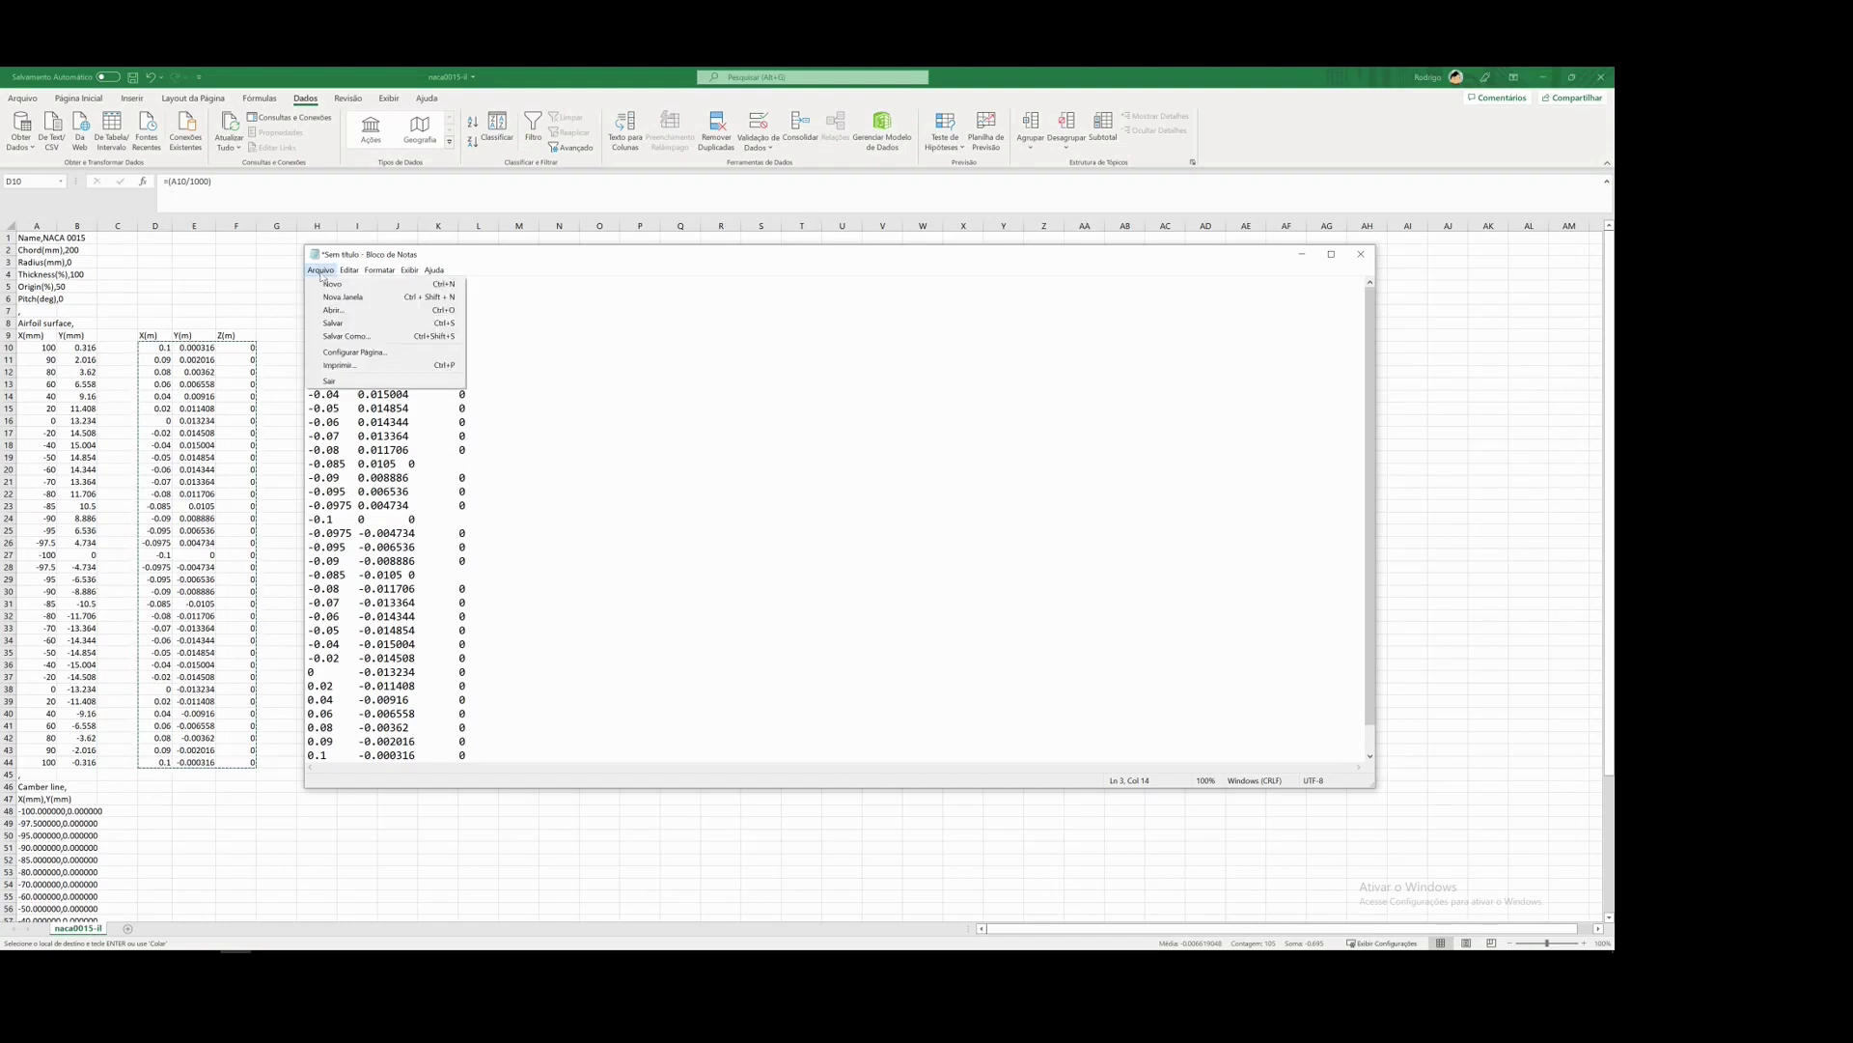
pyautogui.click(348, 336)
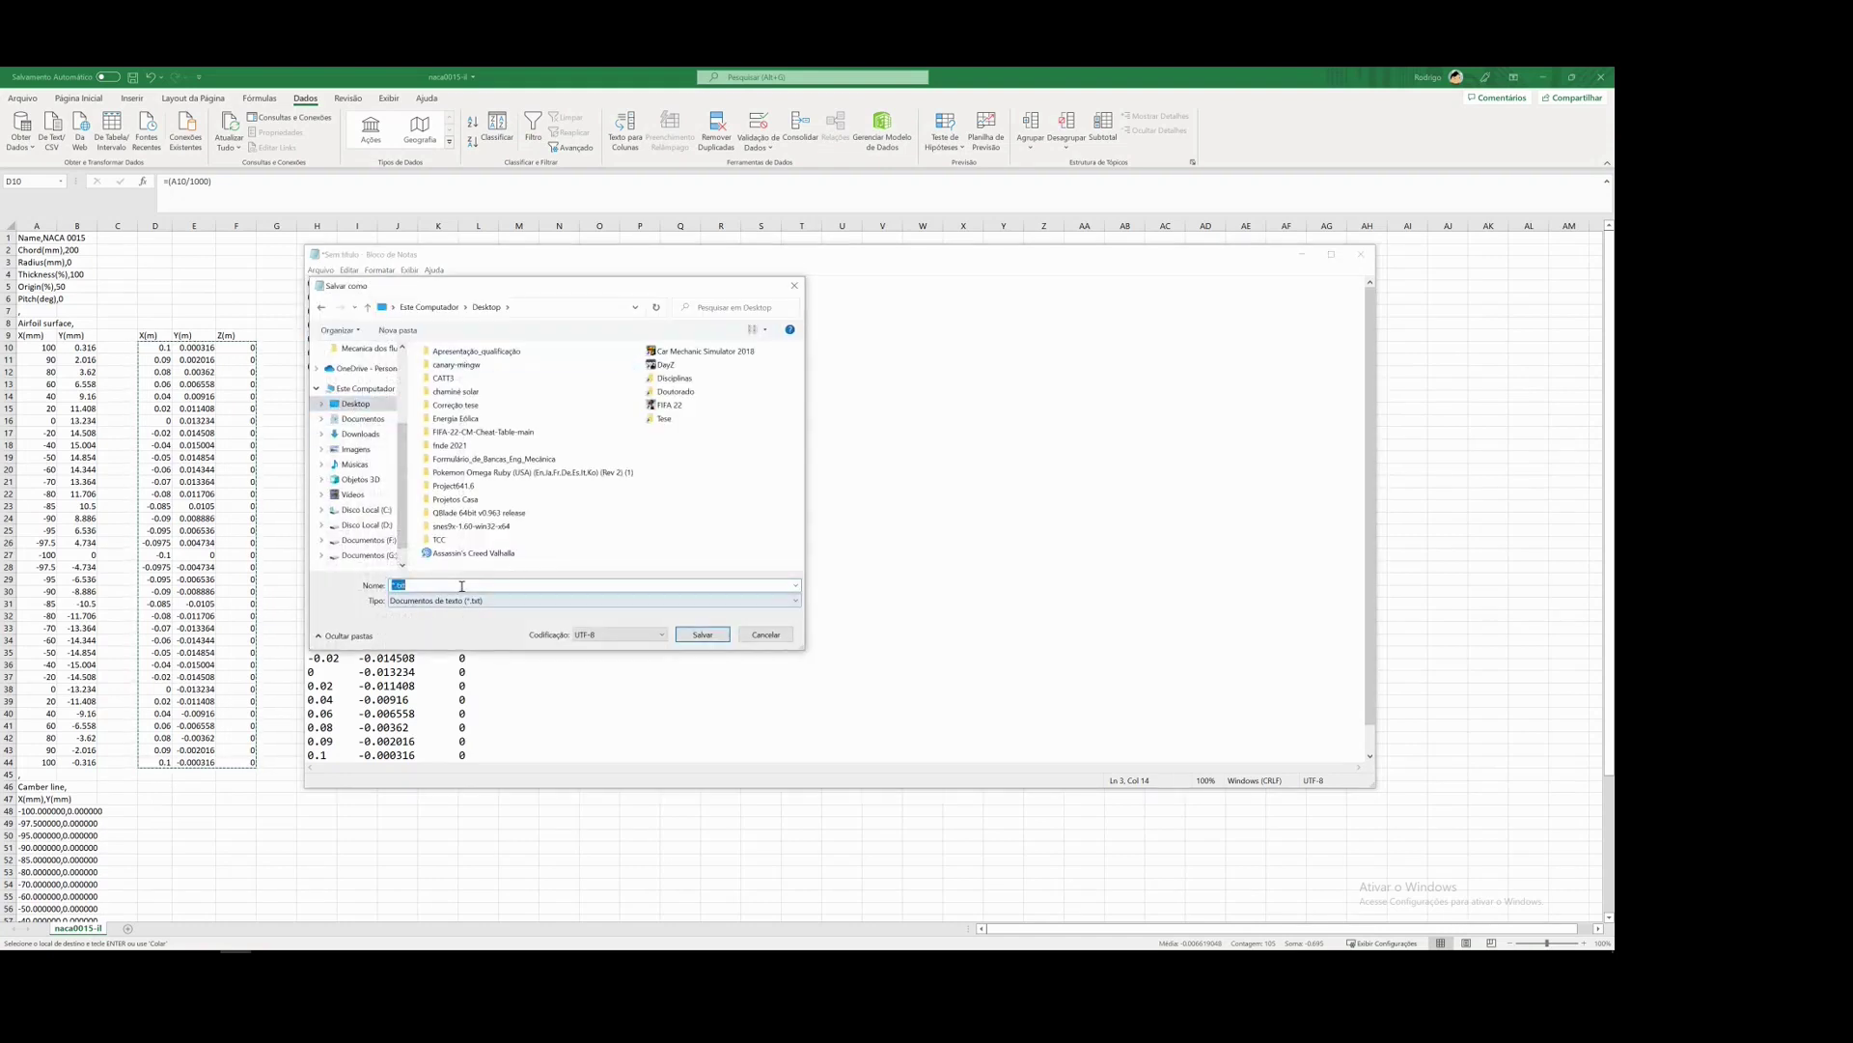
pyautogui.click(398, 585)
pyautogui.write('PerfilNaca0015')
pyautogui.click(722, 636)
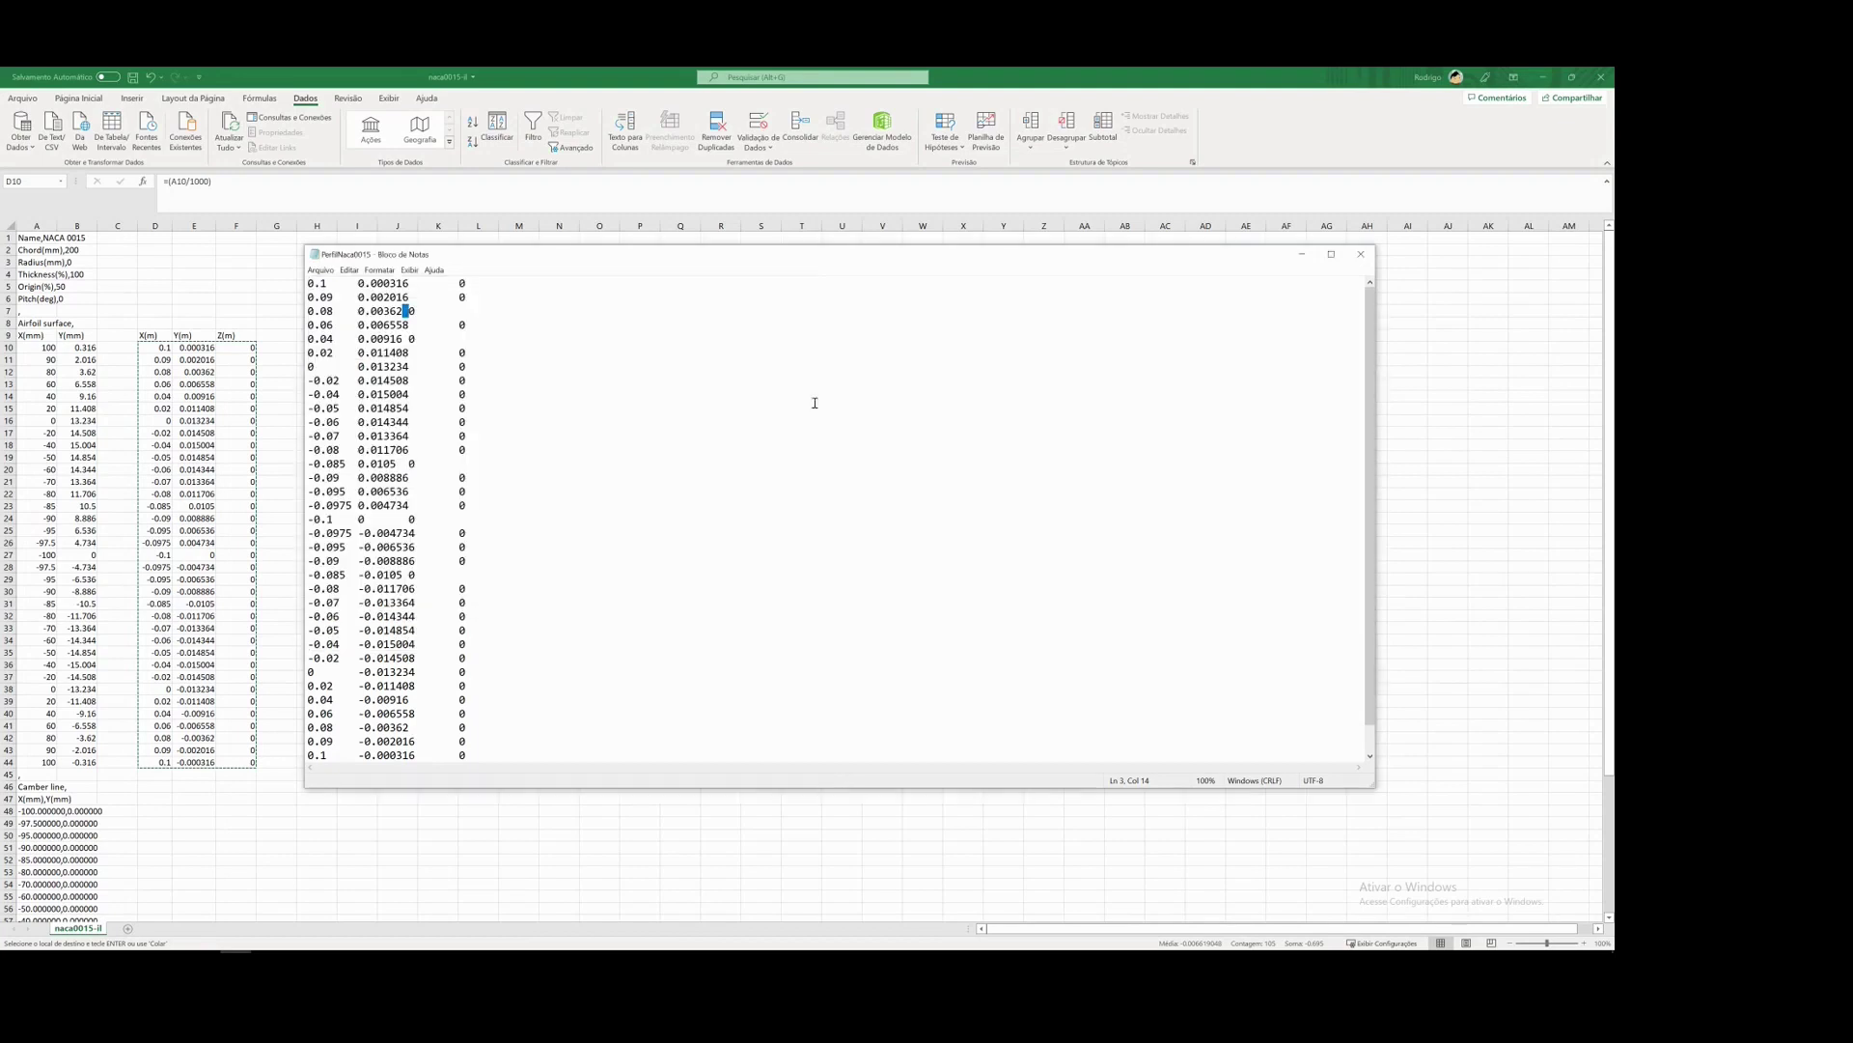
pyautogui.click(1361, 254)
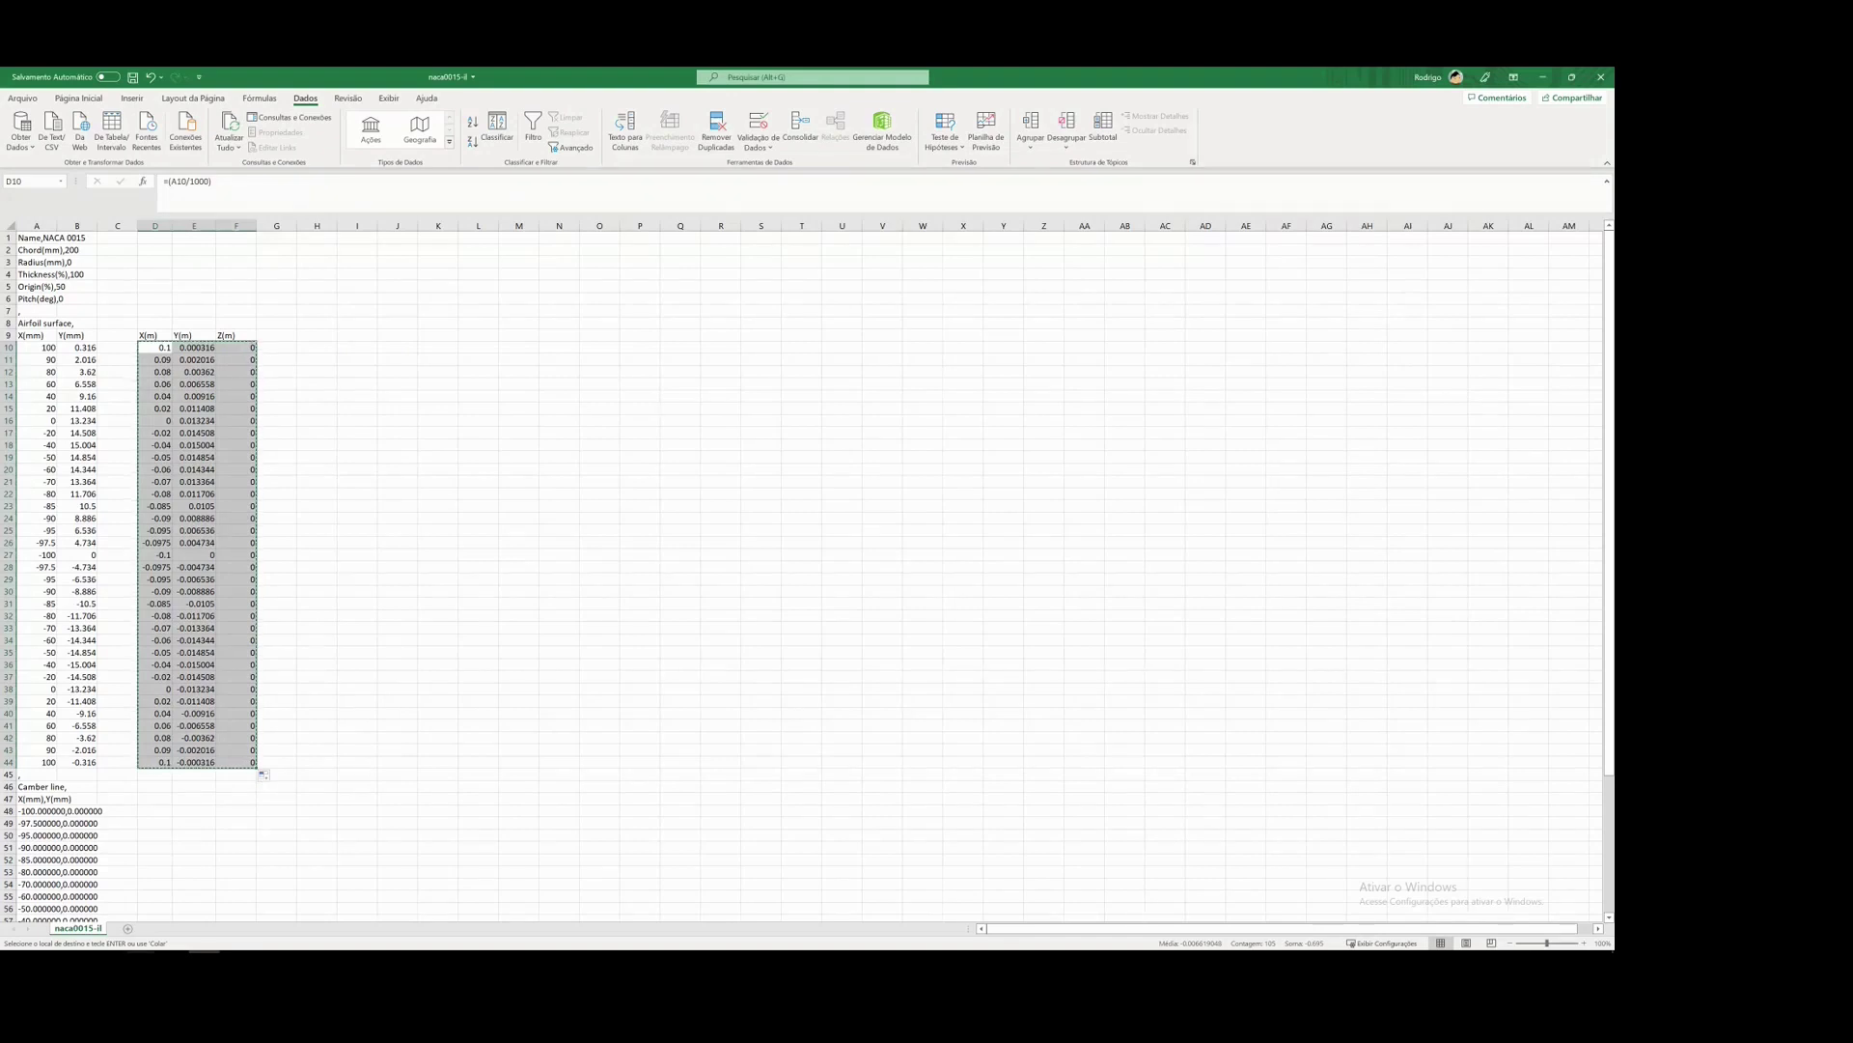
# - Switch to SOLIDWORKS and create a curve through XYZ points from the PerfilNaca0015 text file on the Desktop
pyautogui.click(141, 964)
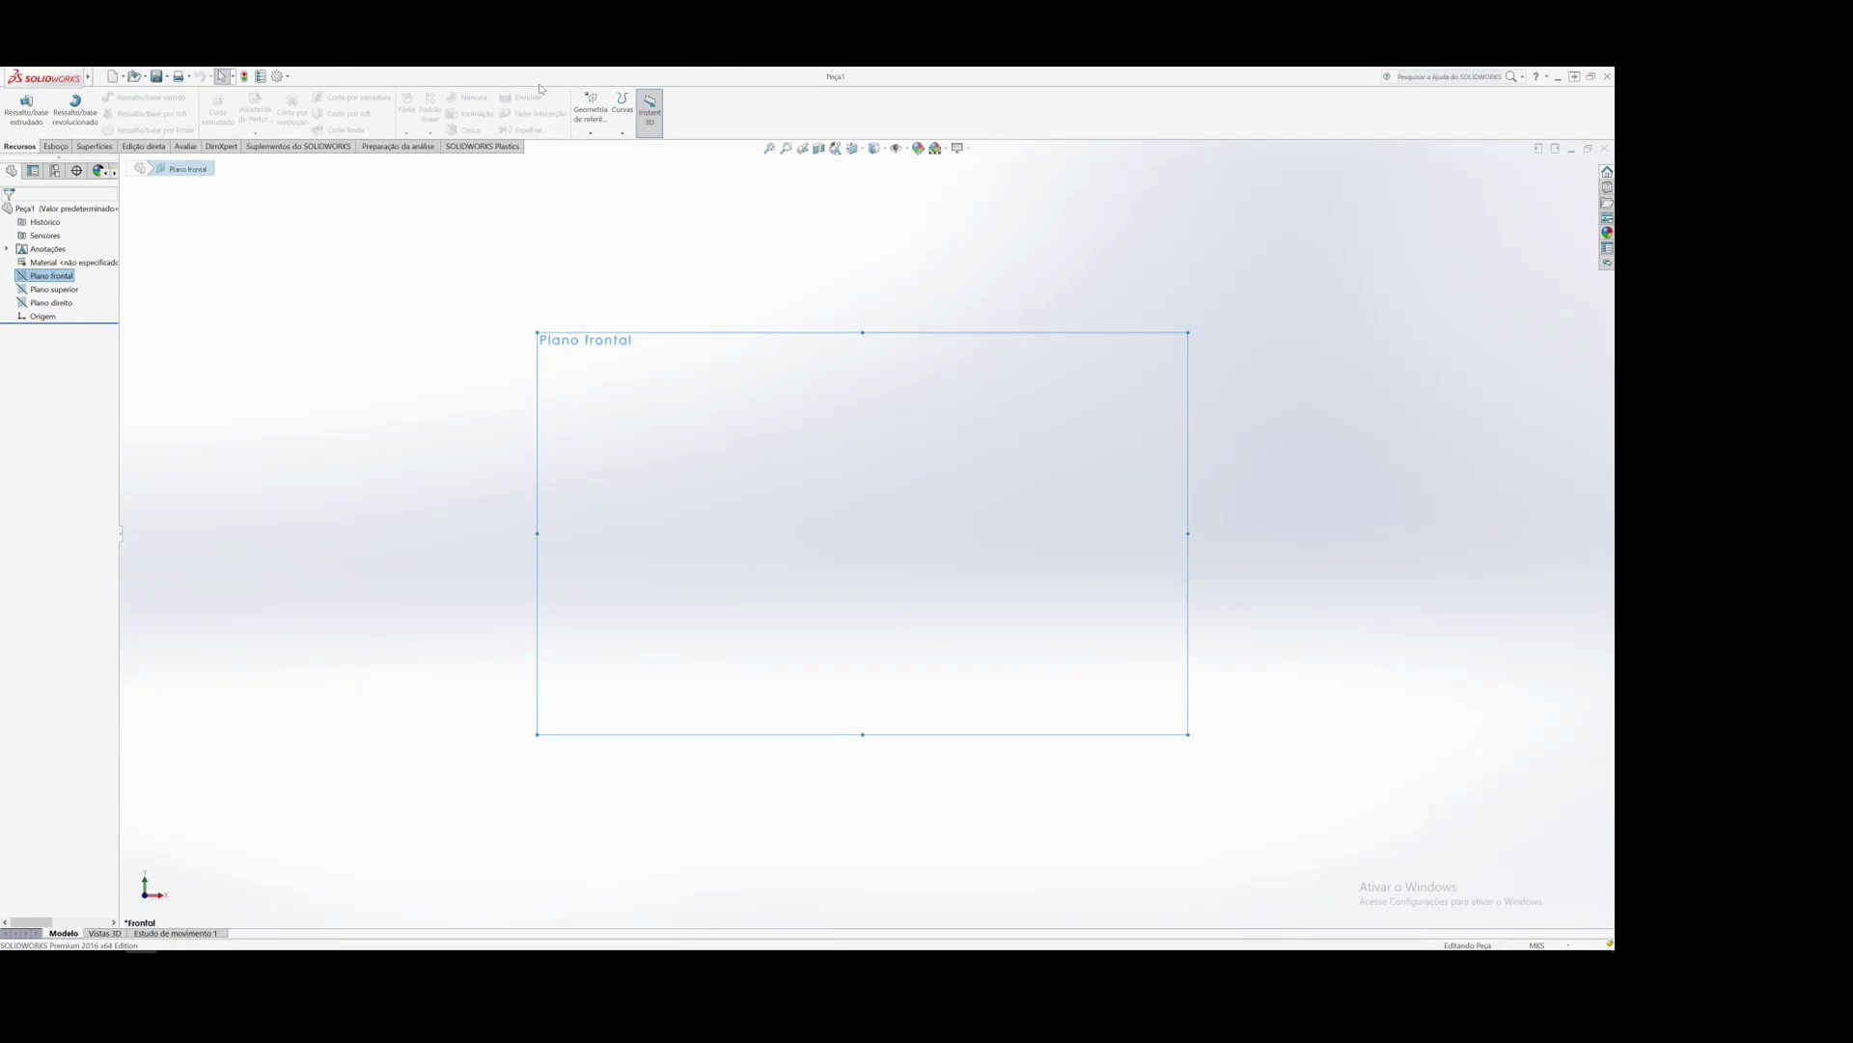
pyautogui.click(622, 134)
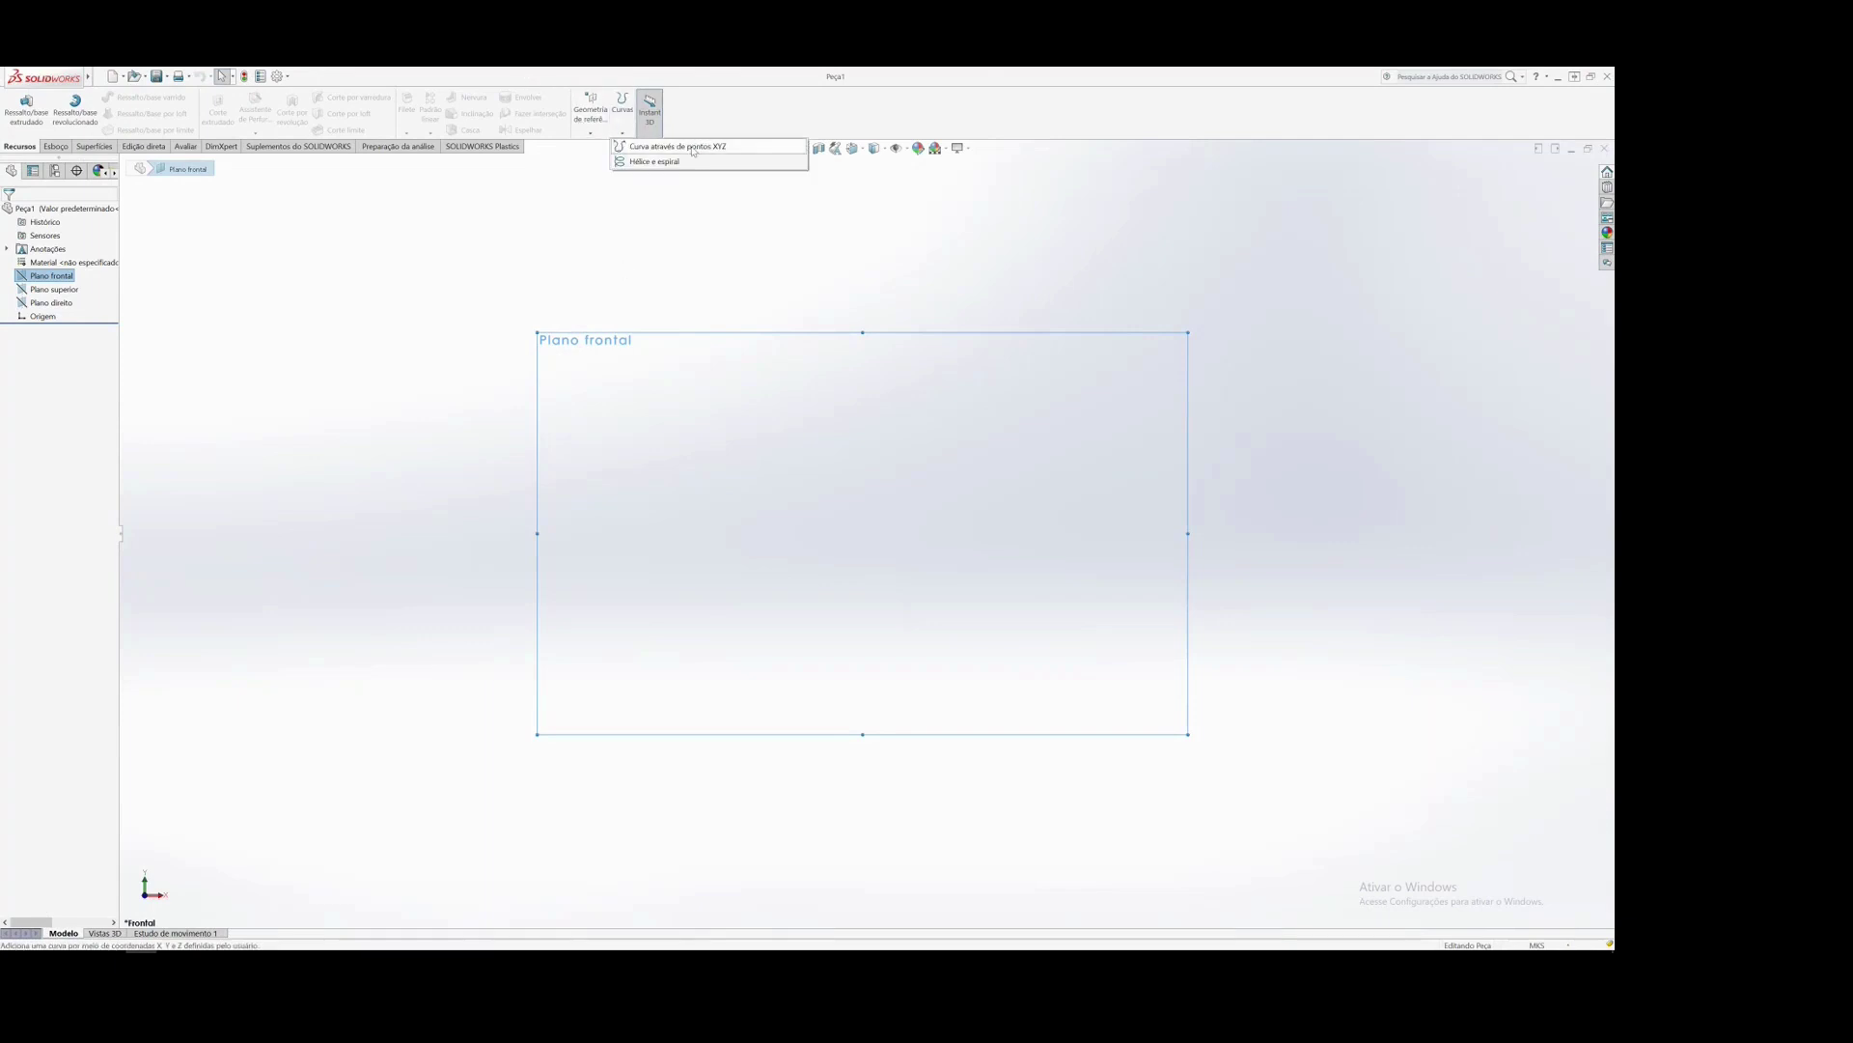
pyautogui.click(746, 152)
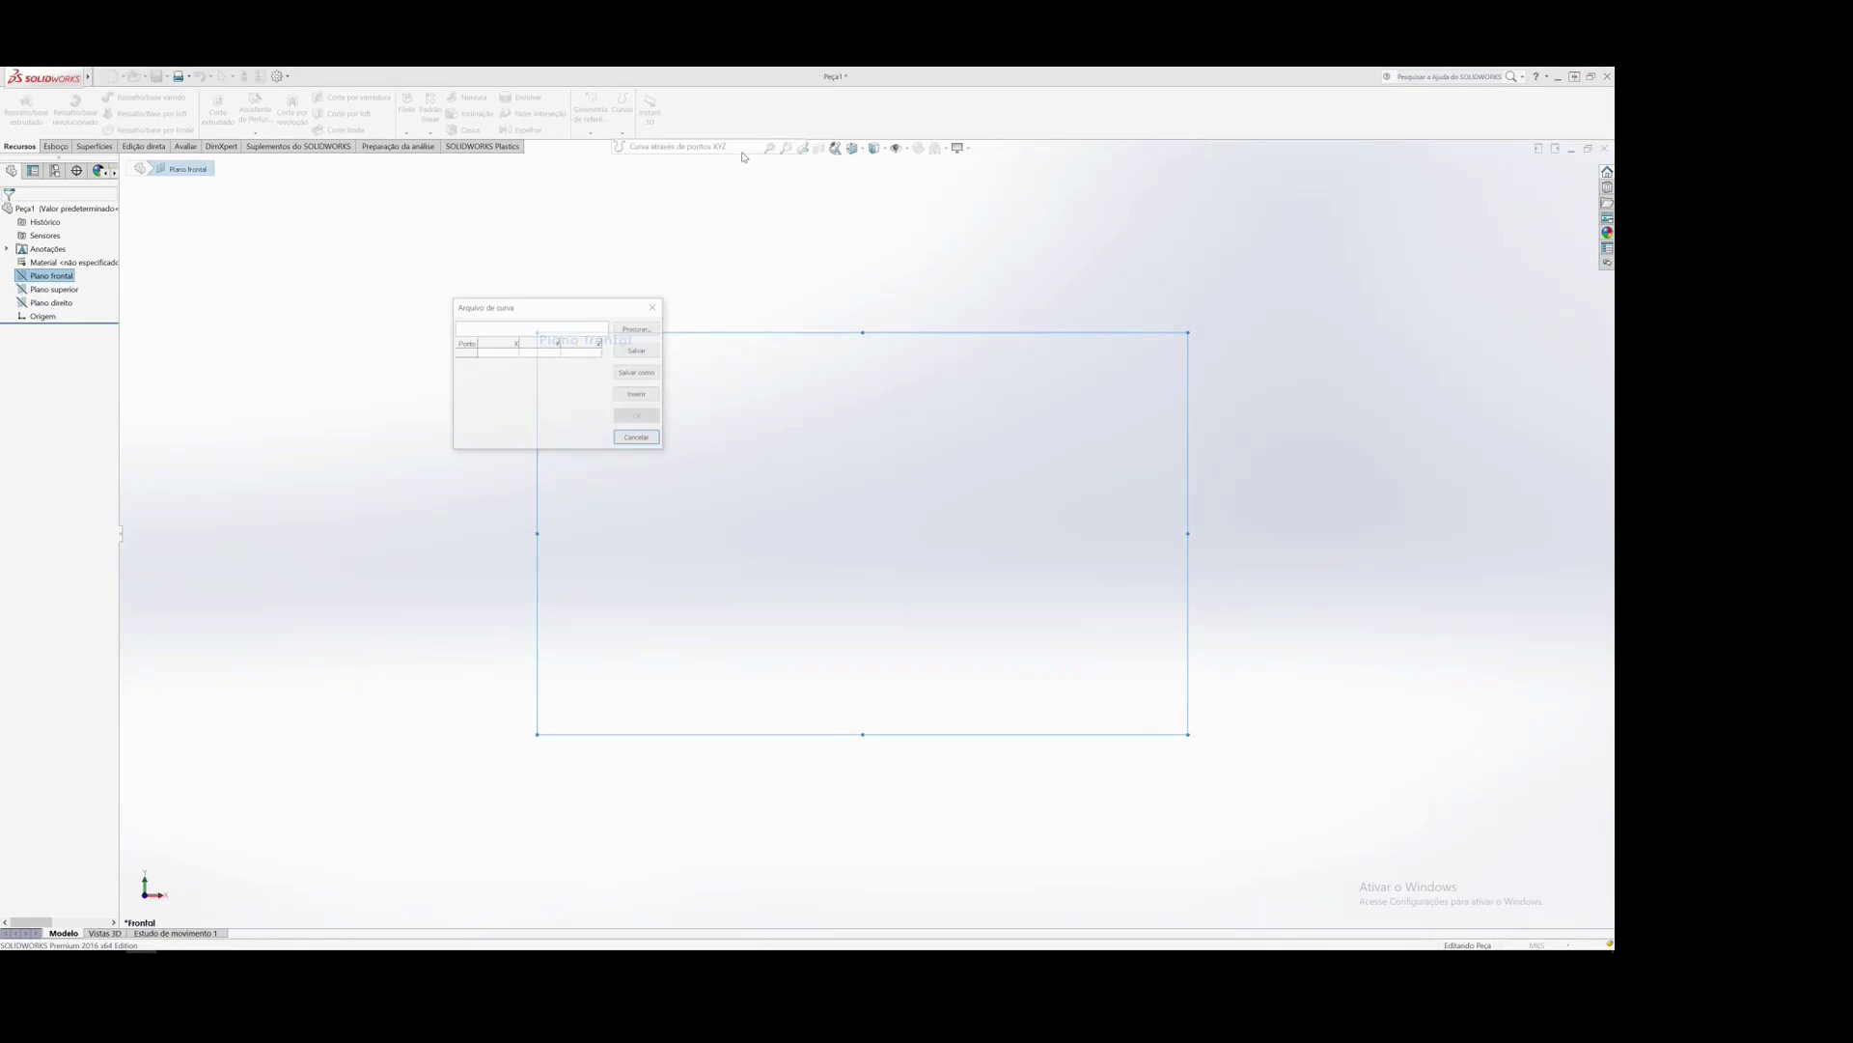
pyautogui.click(639, 329)
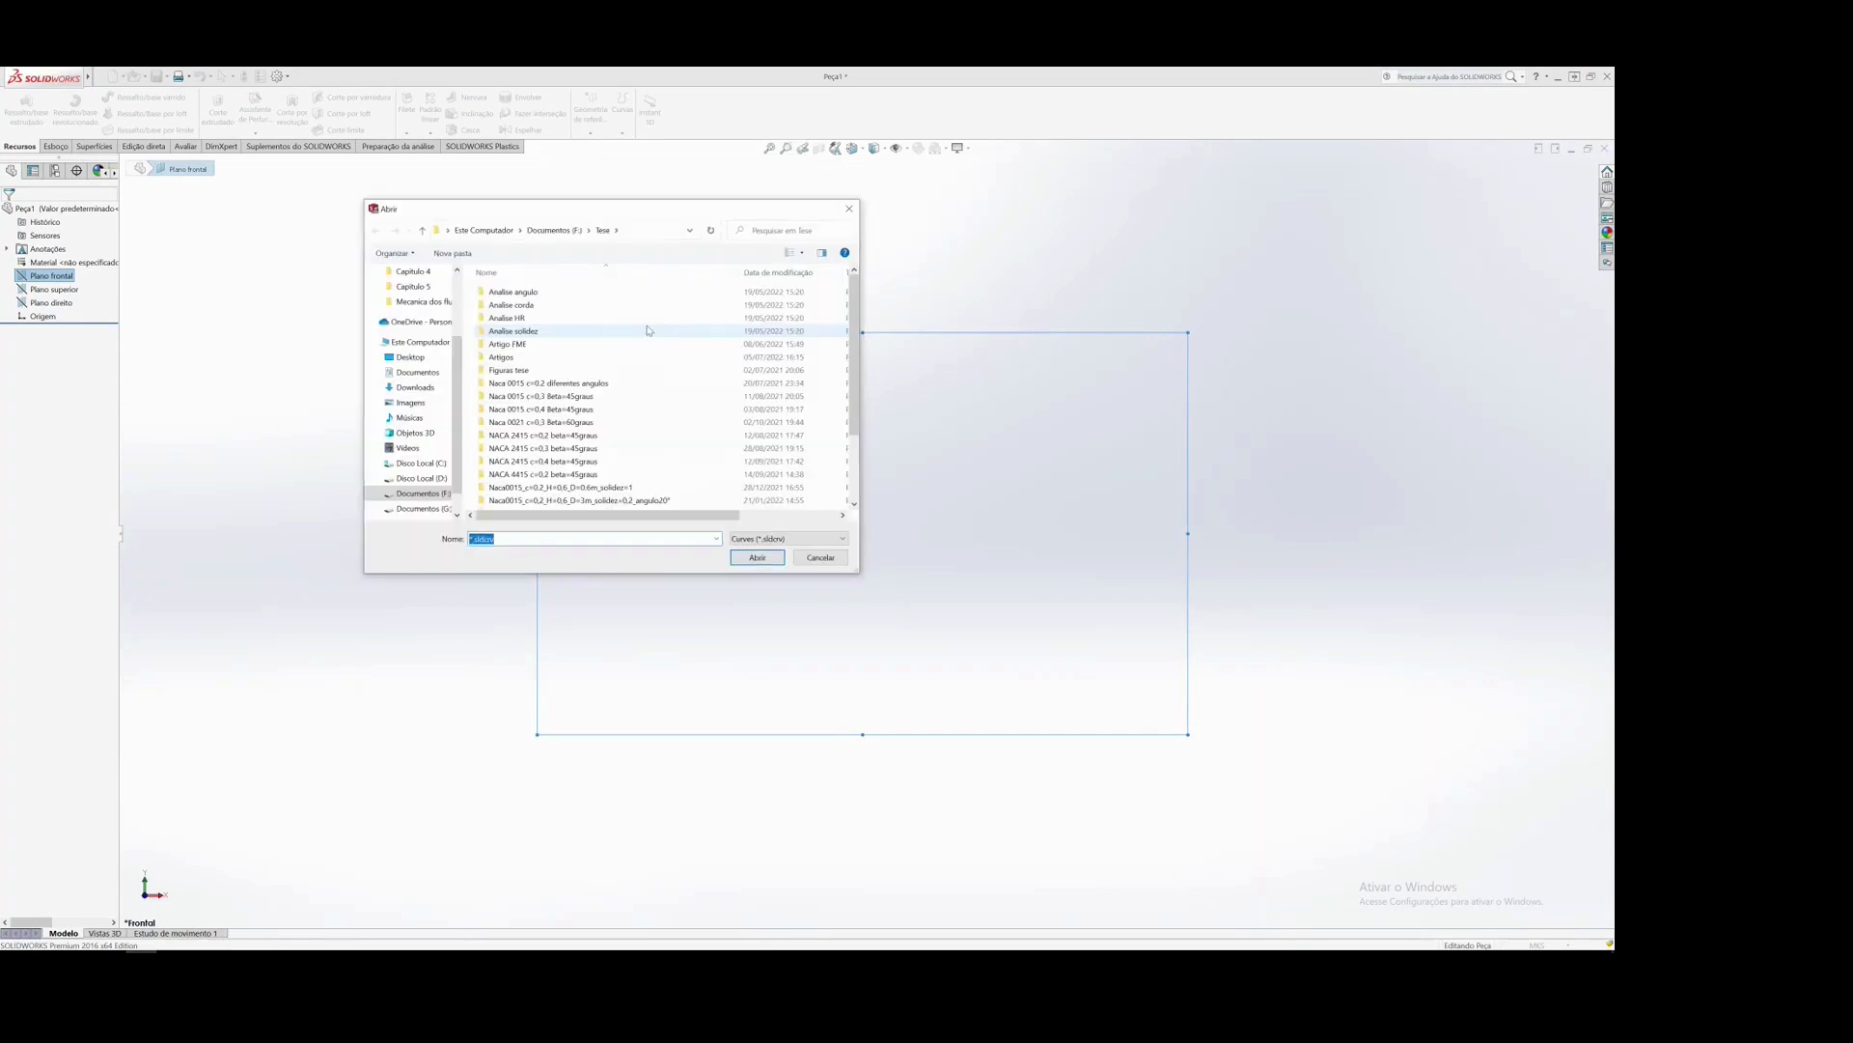
pyautogui.click(417, 362)
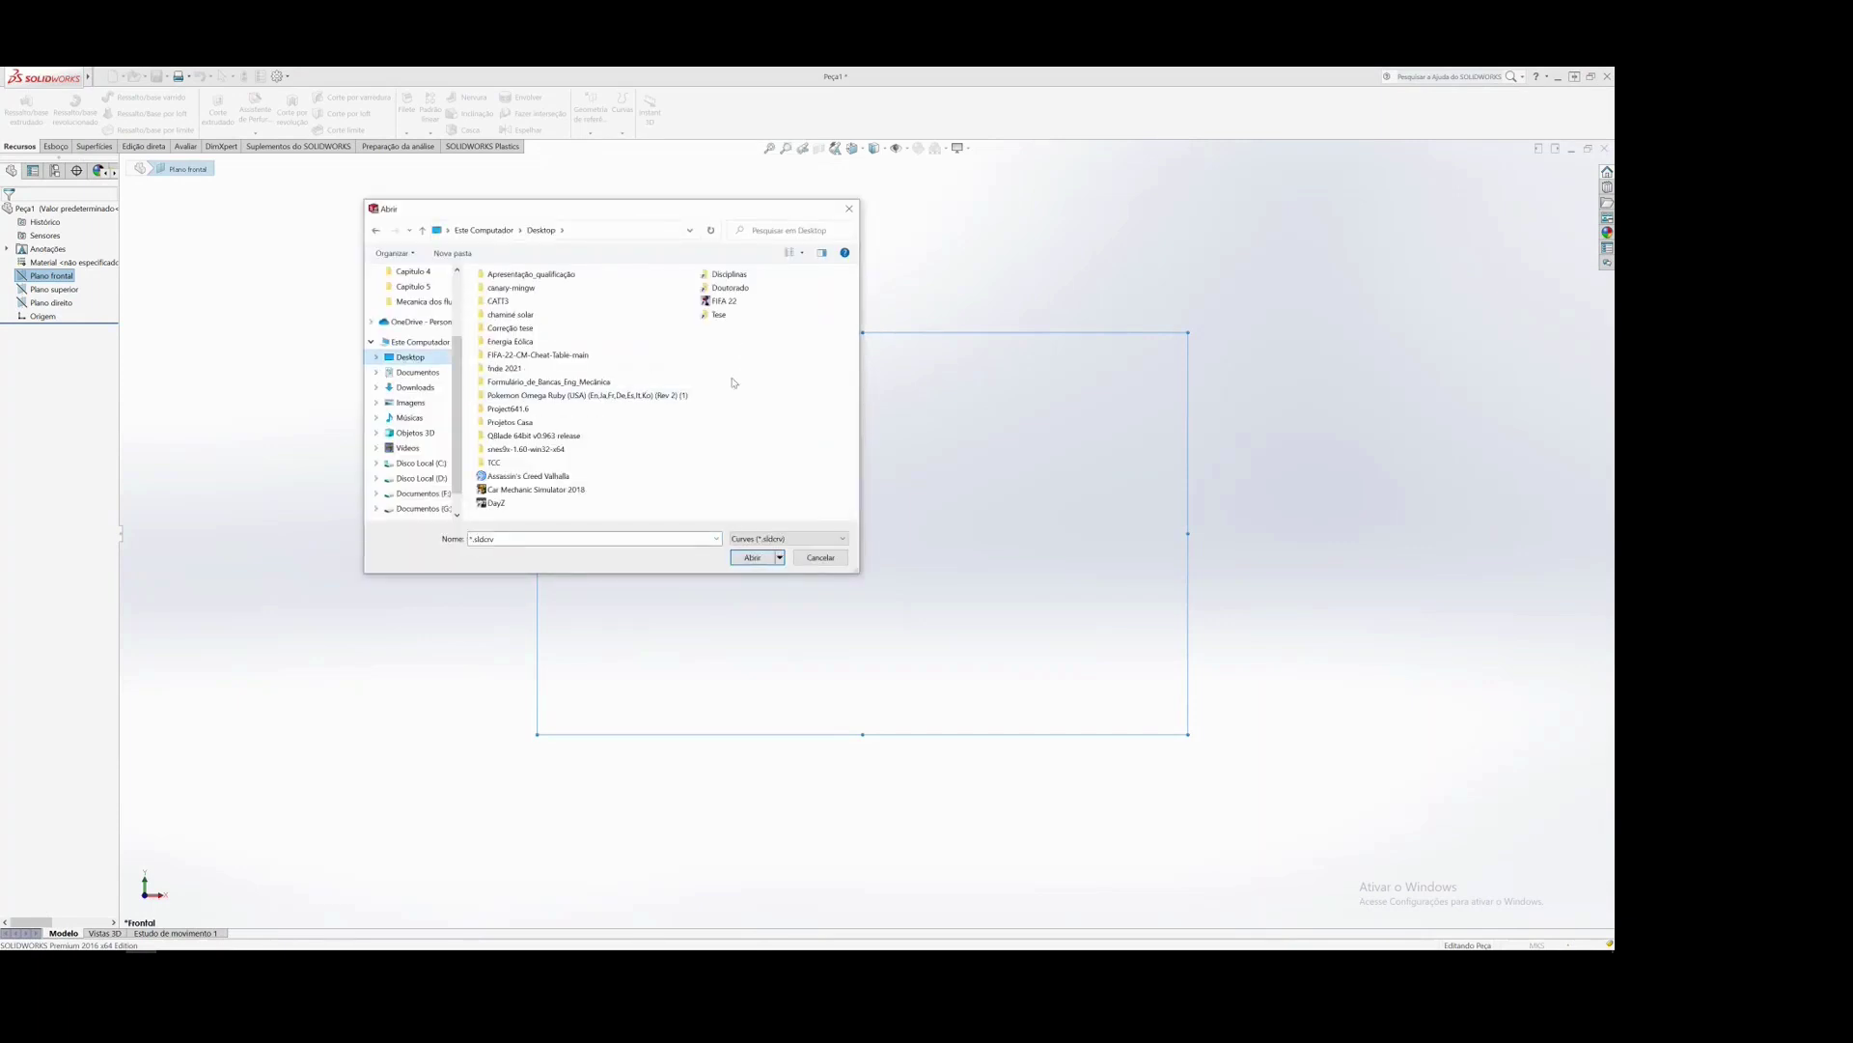
pyautogui.click(786, 539)
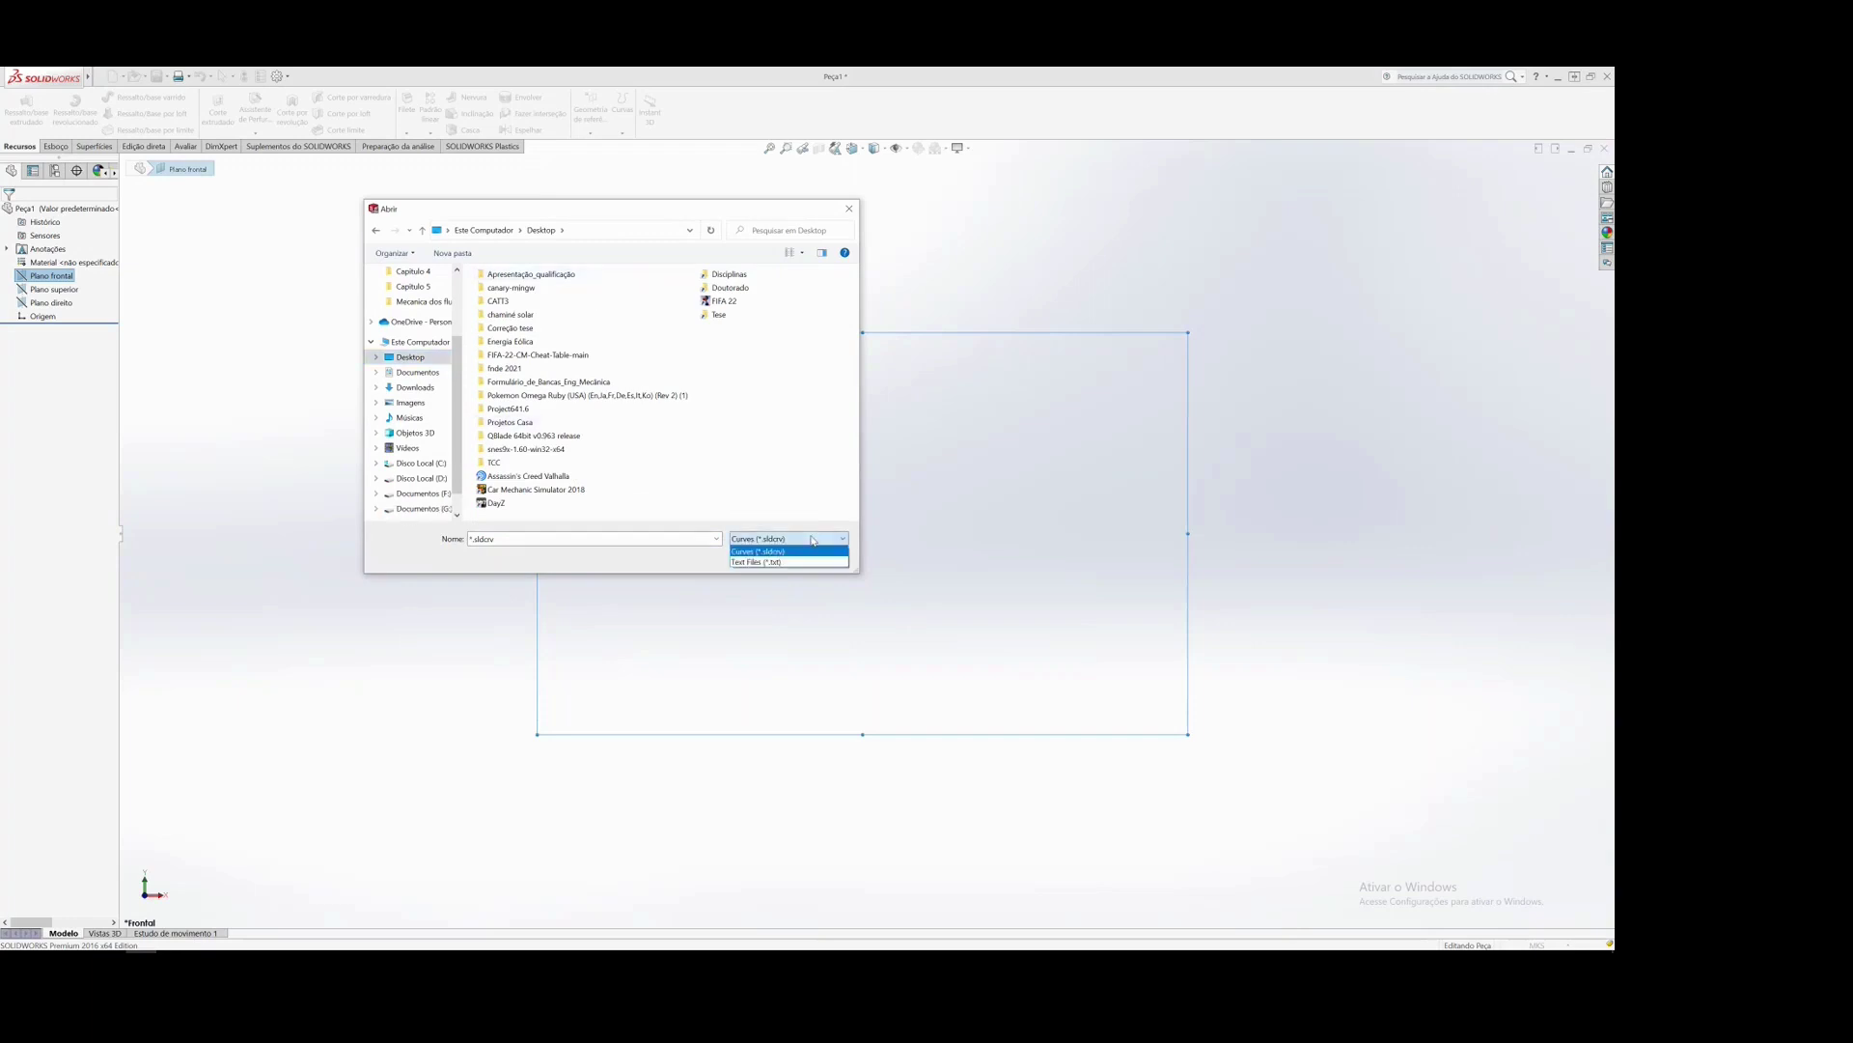
pyautogui.click(769, 564)
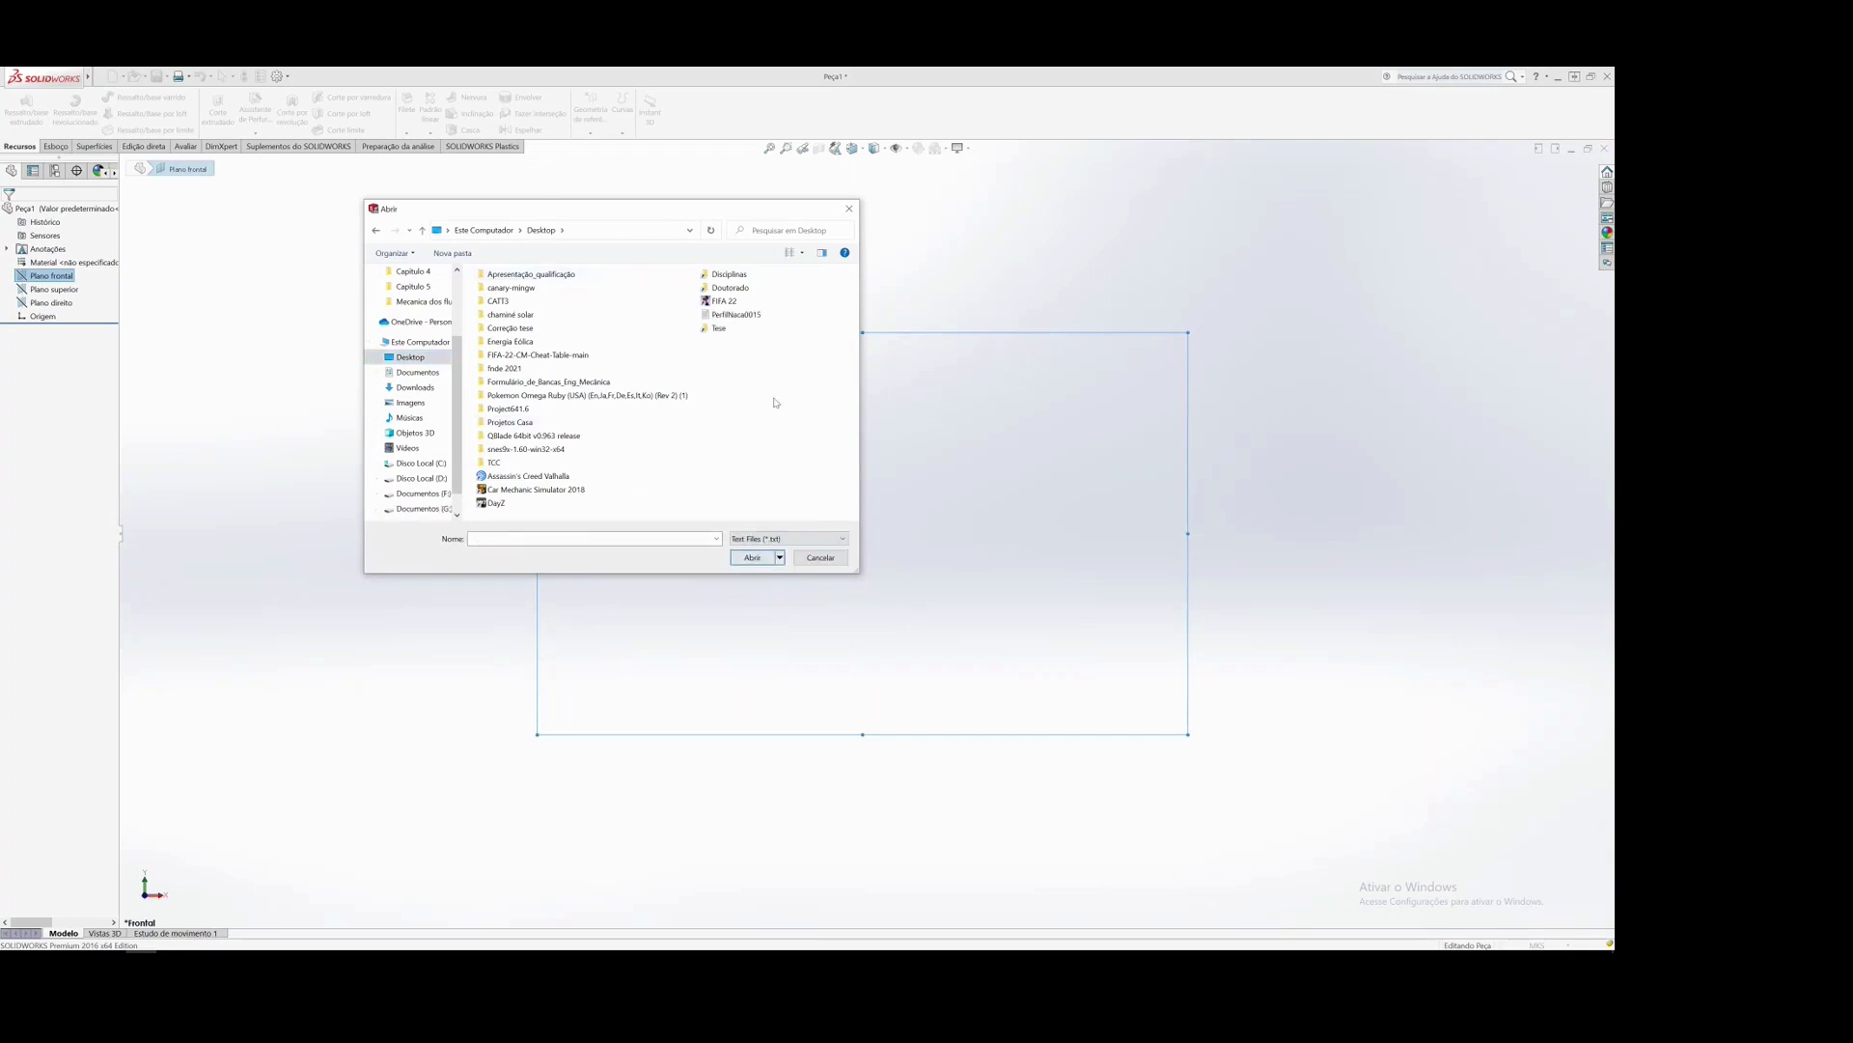
pyautogui.click(736, 315)
pyautogui.click(753, 558)
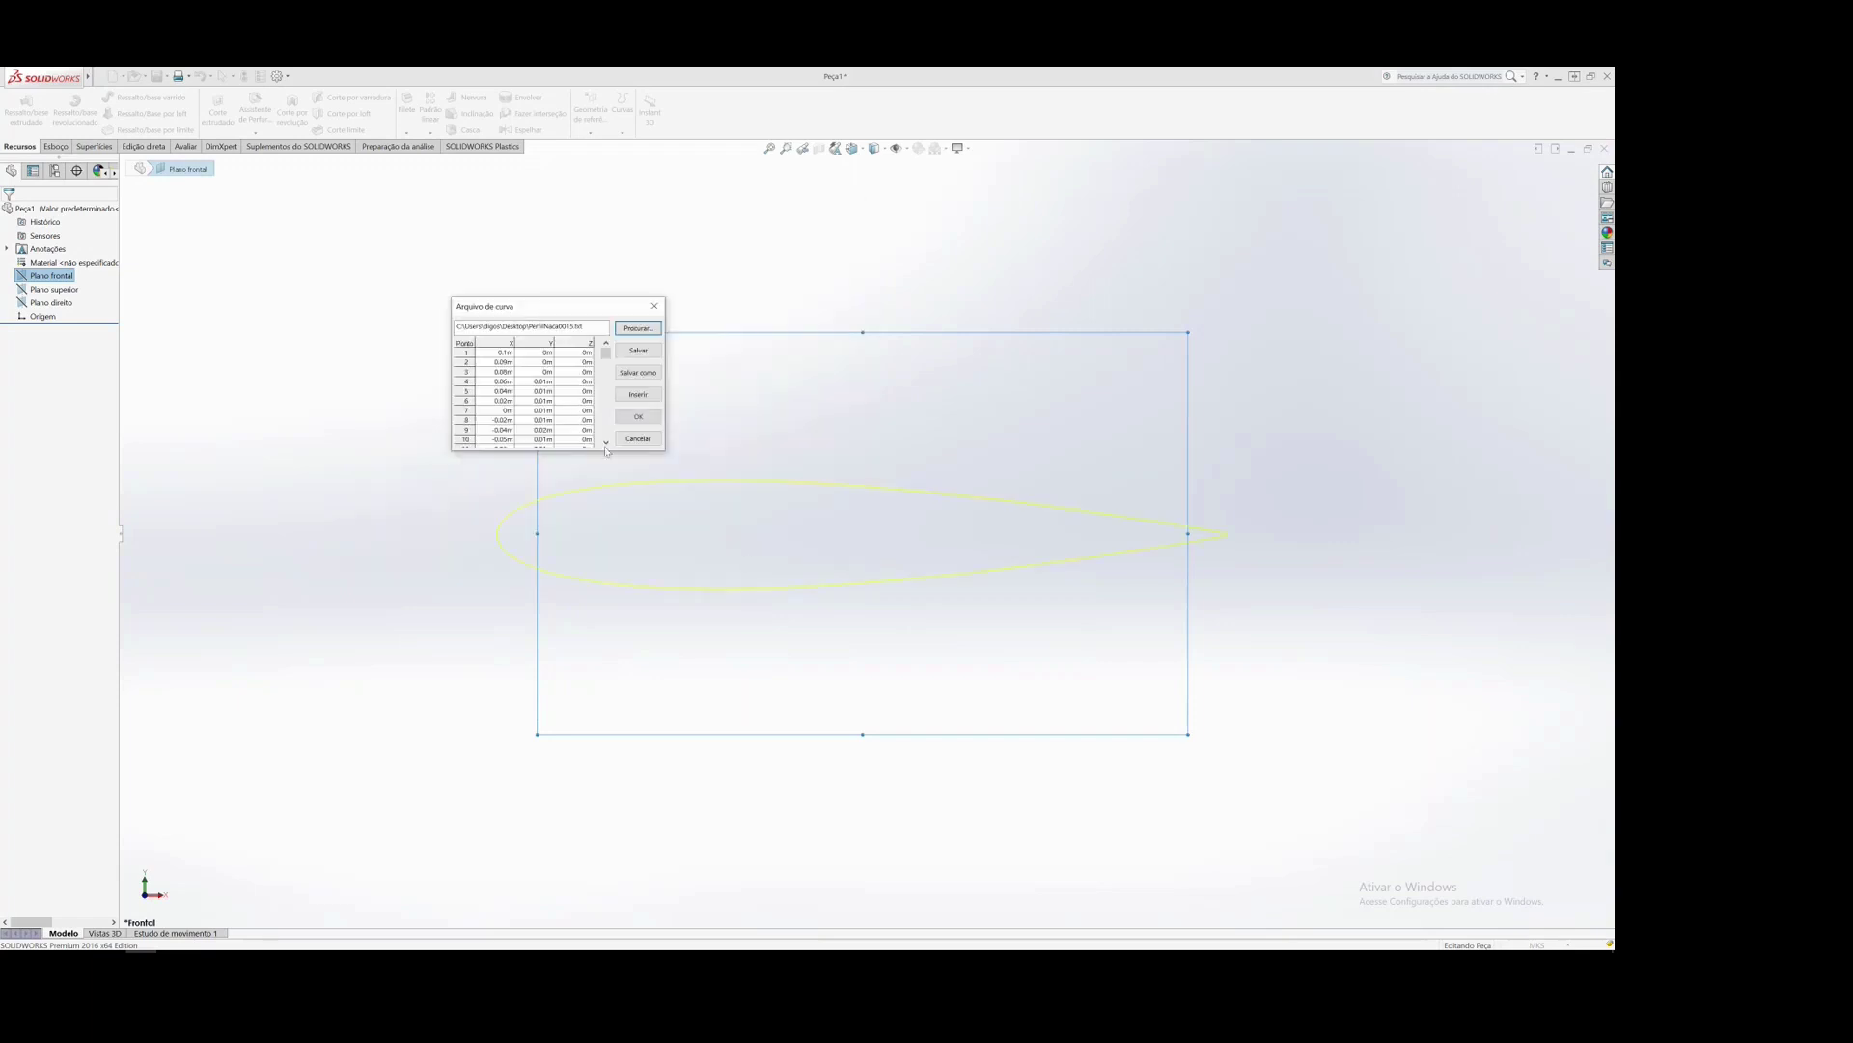
pyautogui.moveTo(605, 353)
pyautogui.mouseDown()
pyautogui.moveTo(607, 426)
pyautogui.moveTo(607, 354)
pyautogui.mouseUp()
pyautogui.click(636, 417)
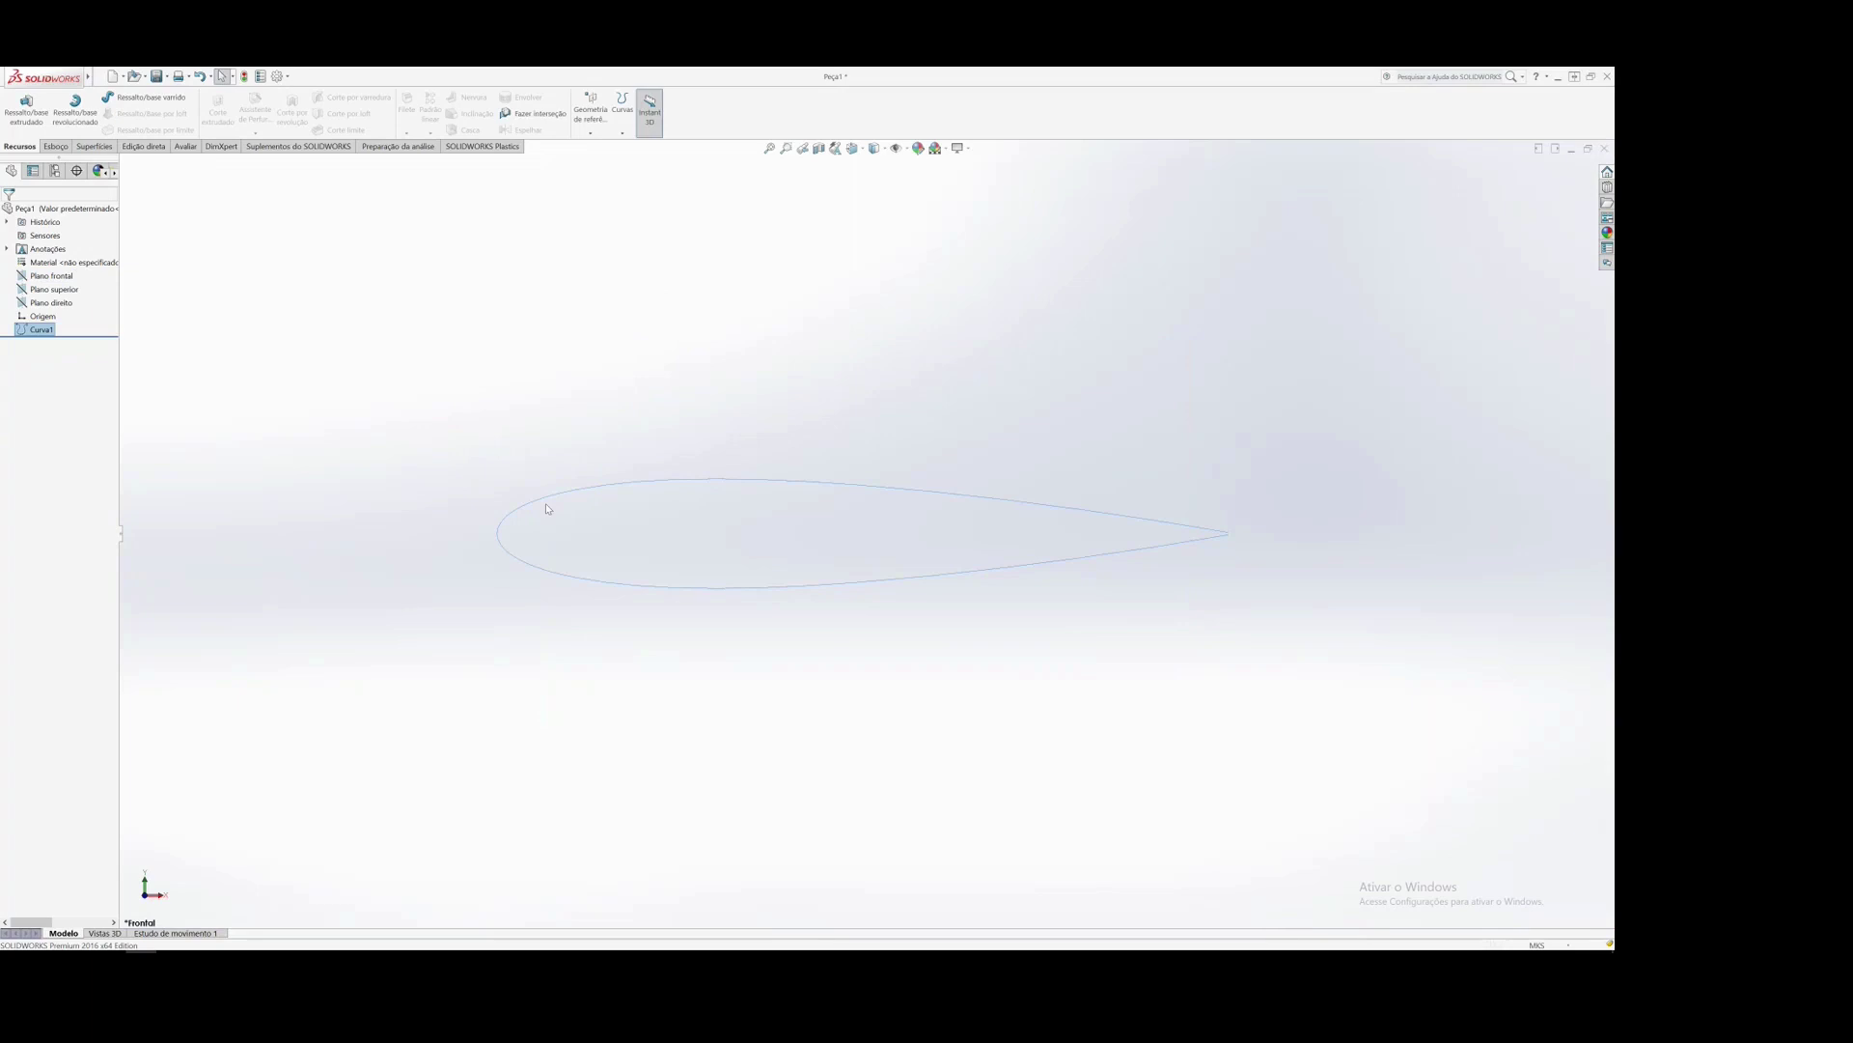
# - Start a new sketch on the front plane (Plano frontal), where the imported airfoil curve lies
pyautogui.click(633, 488)
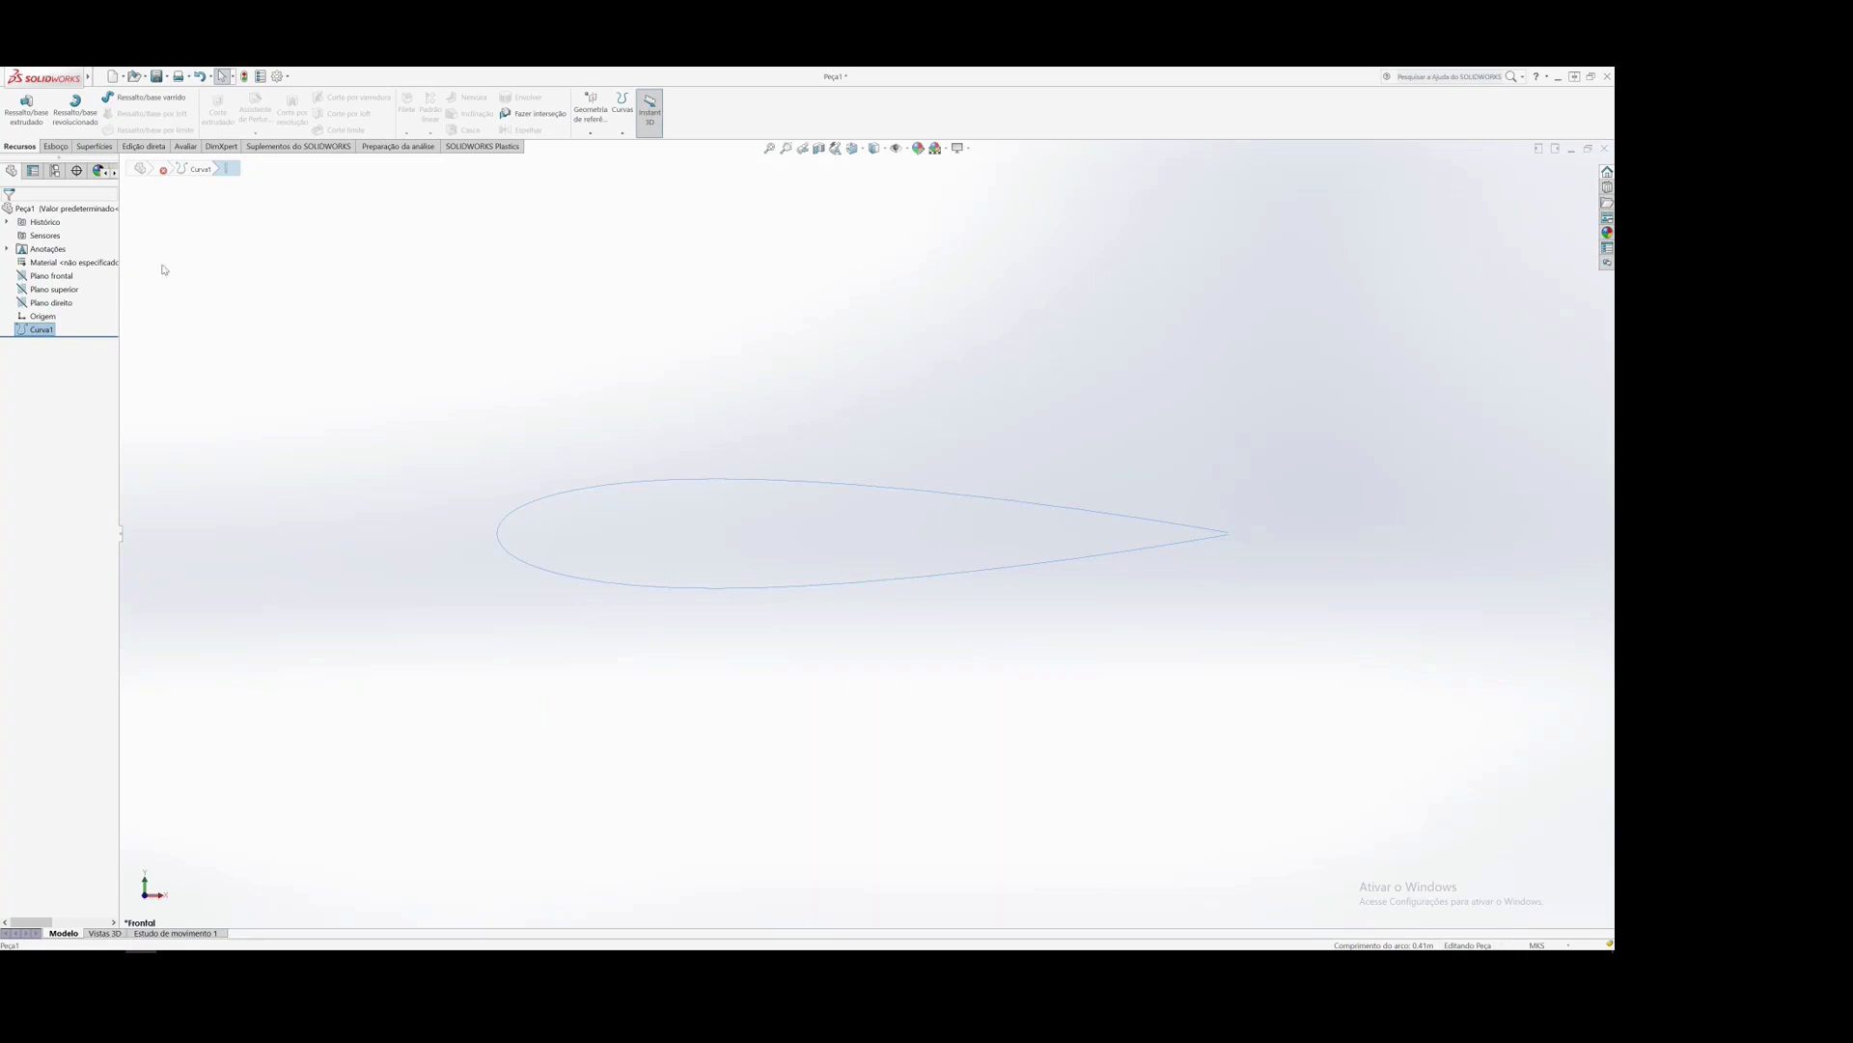
pyautogui.click(52, 277)
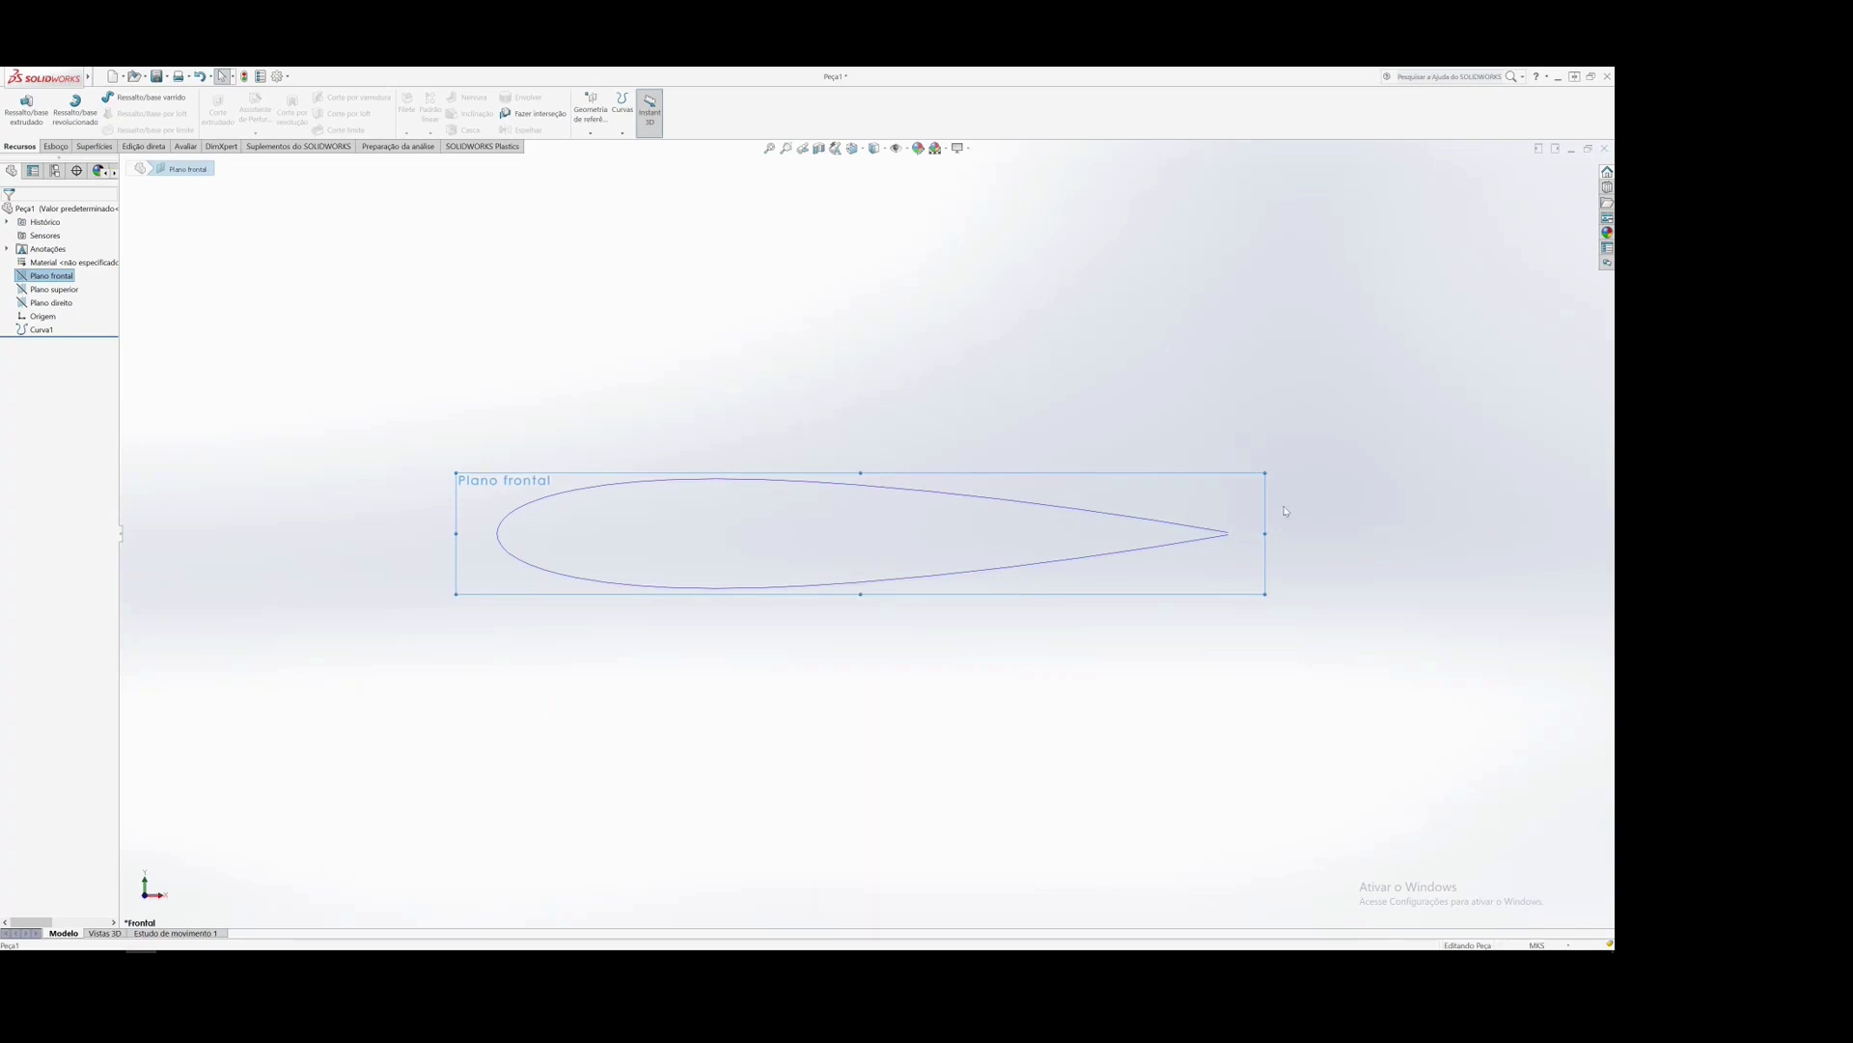
pyautogui.click(1028, 507)
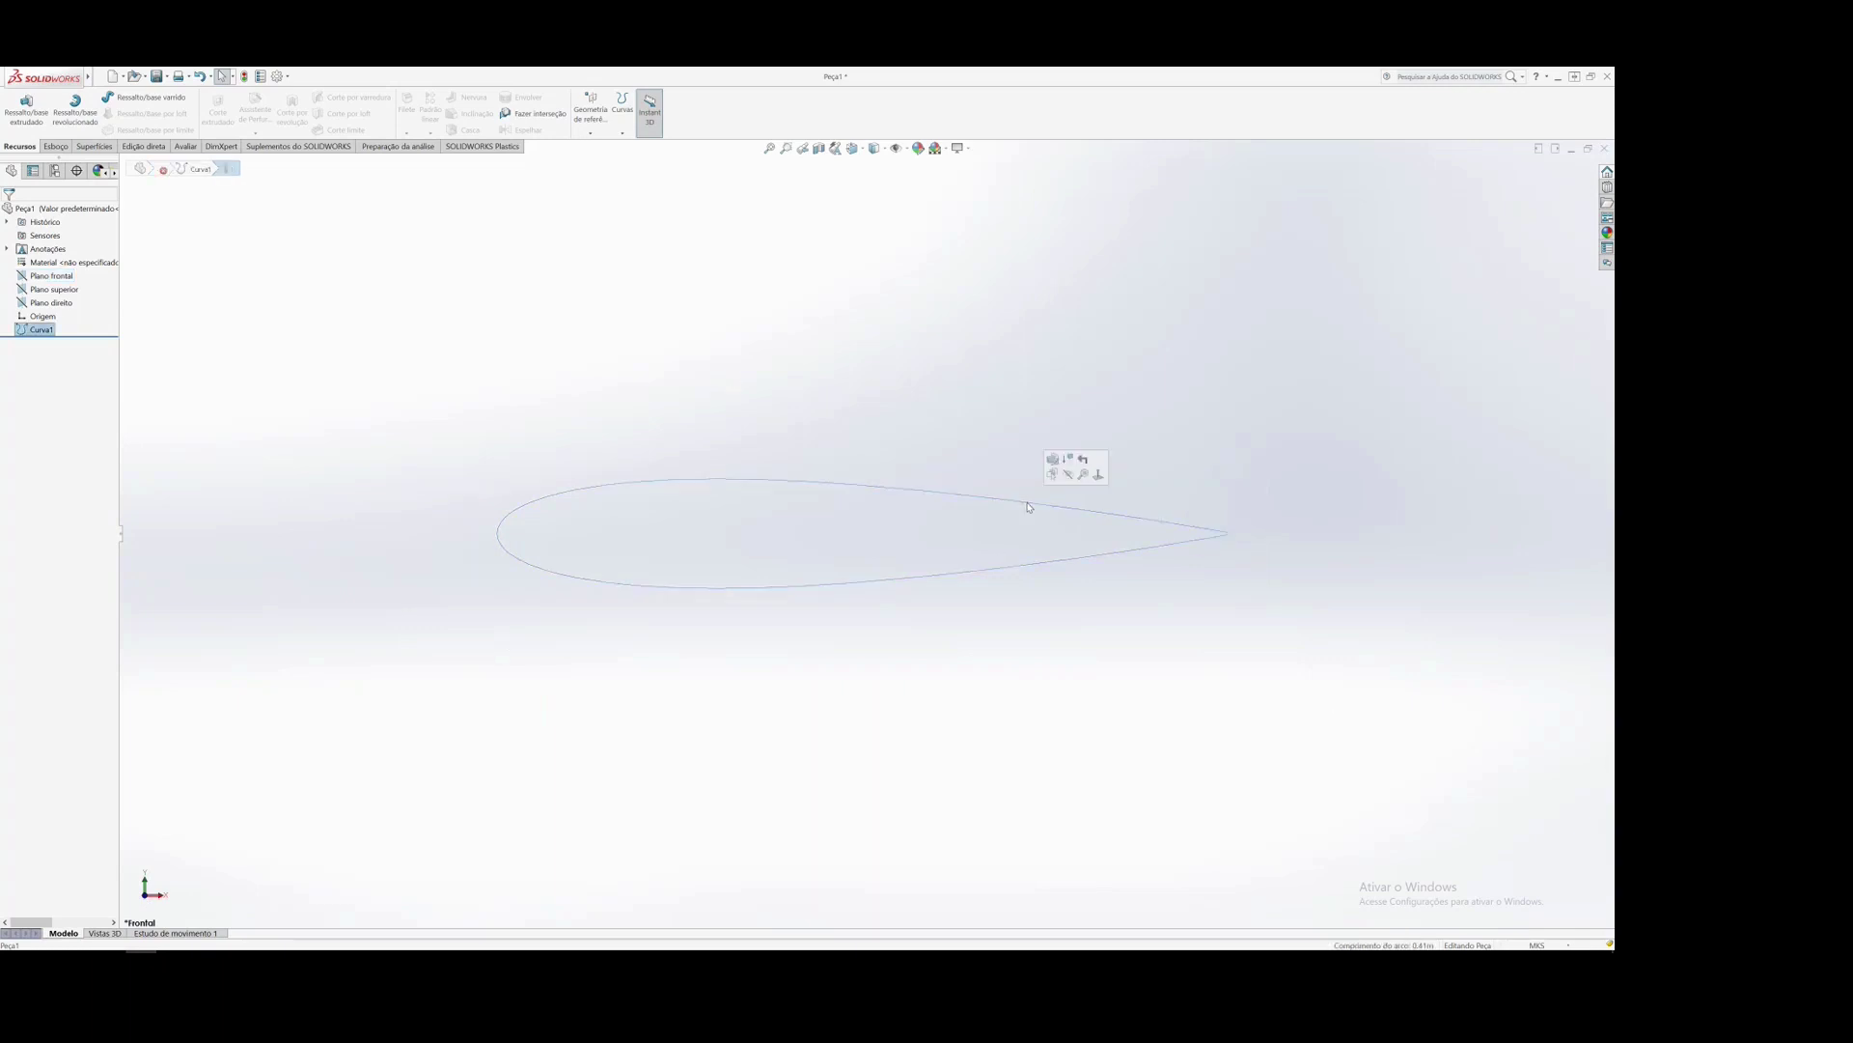
pyautogui.click(52, 276)
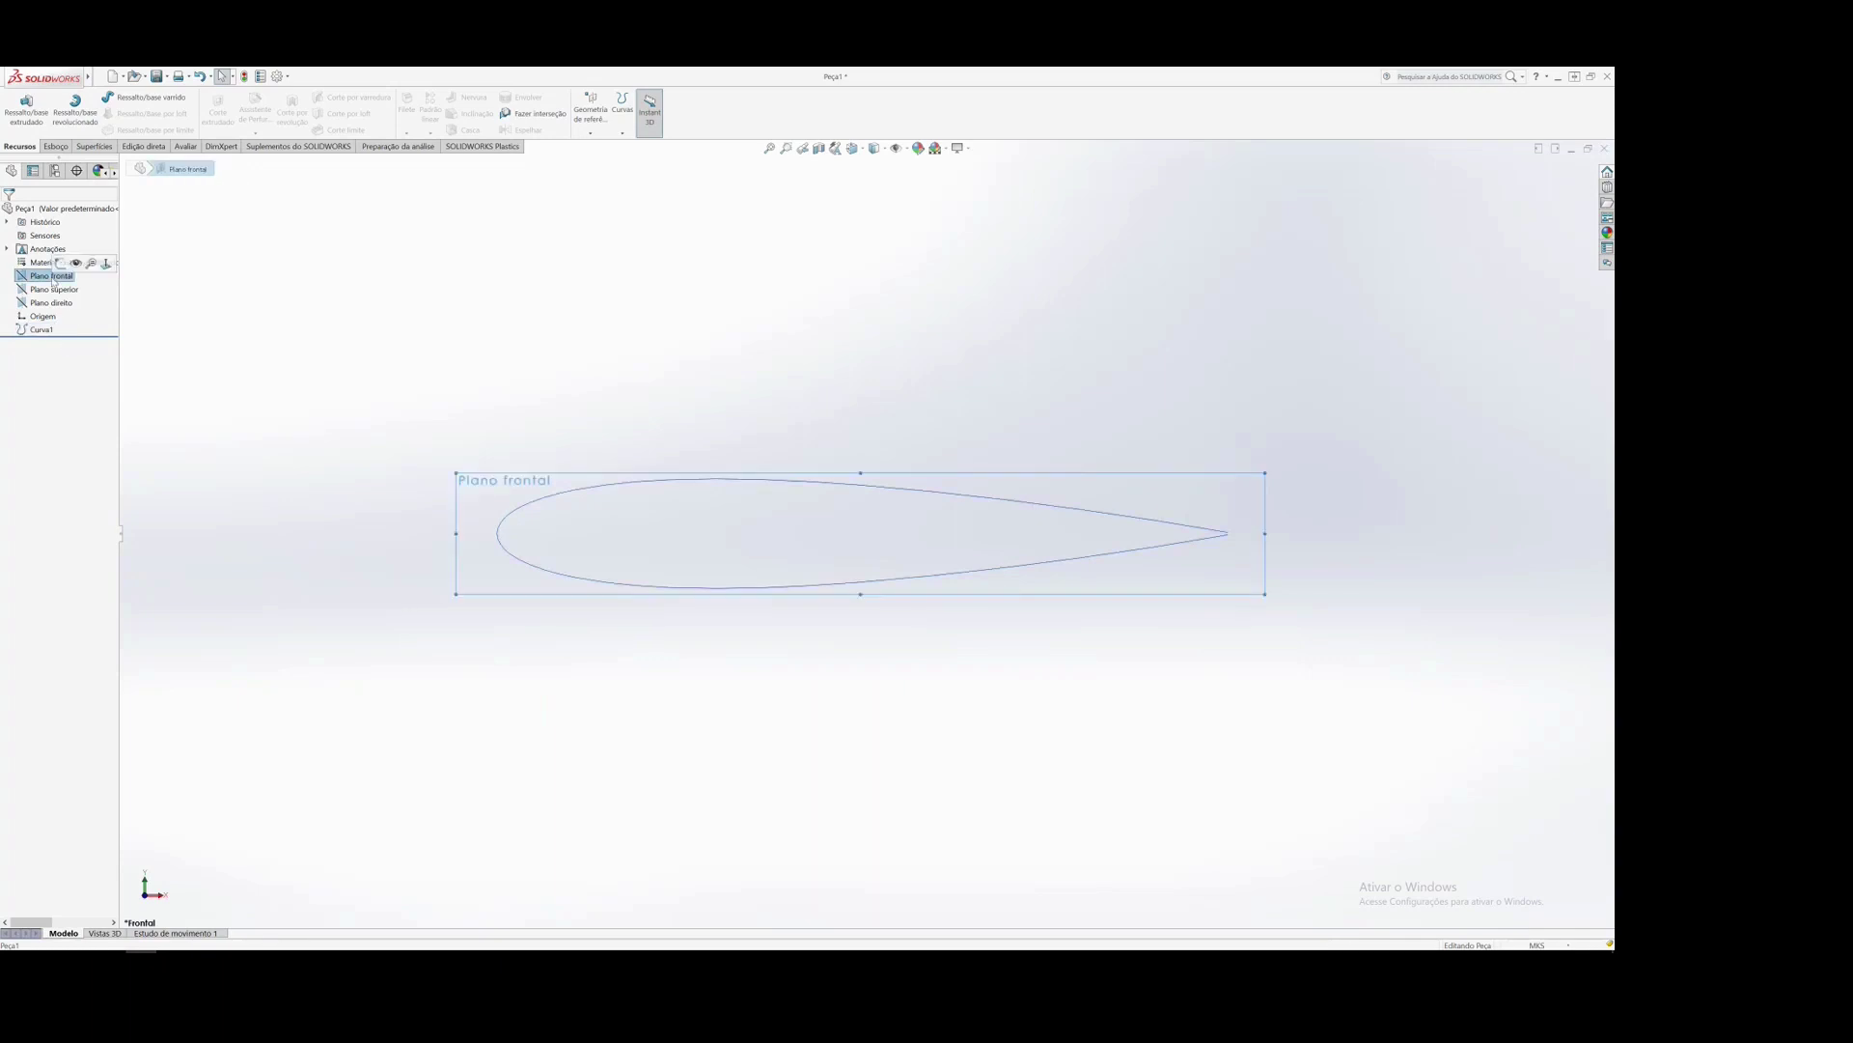
pyautogui.rightClick(53, 278)
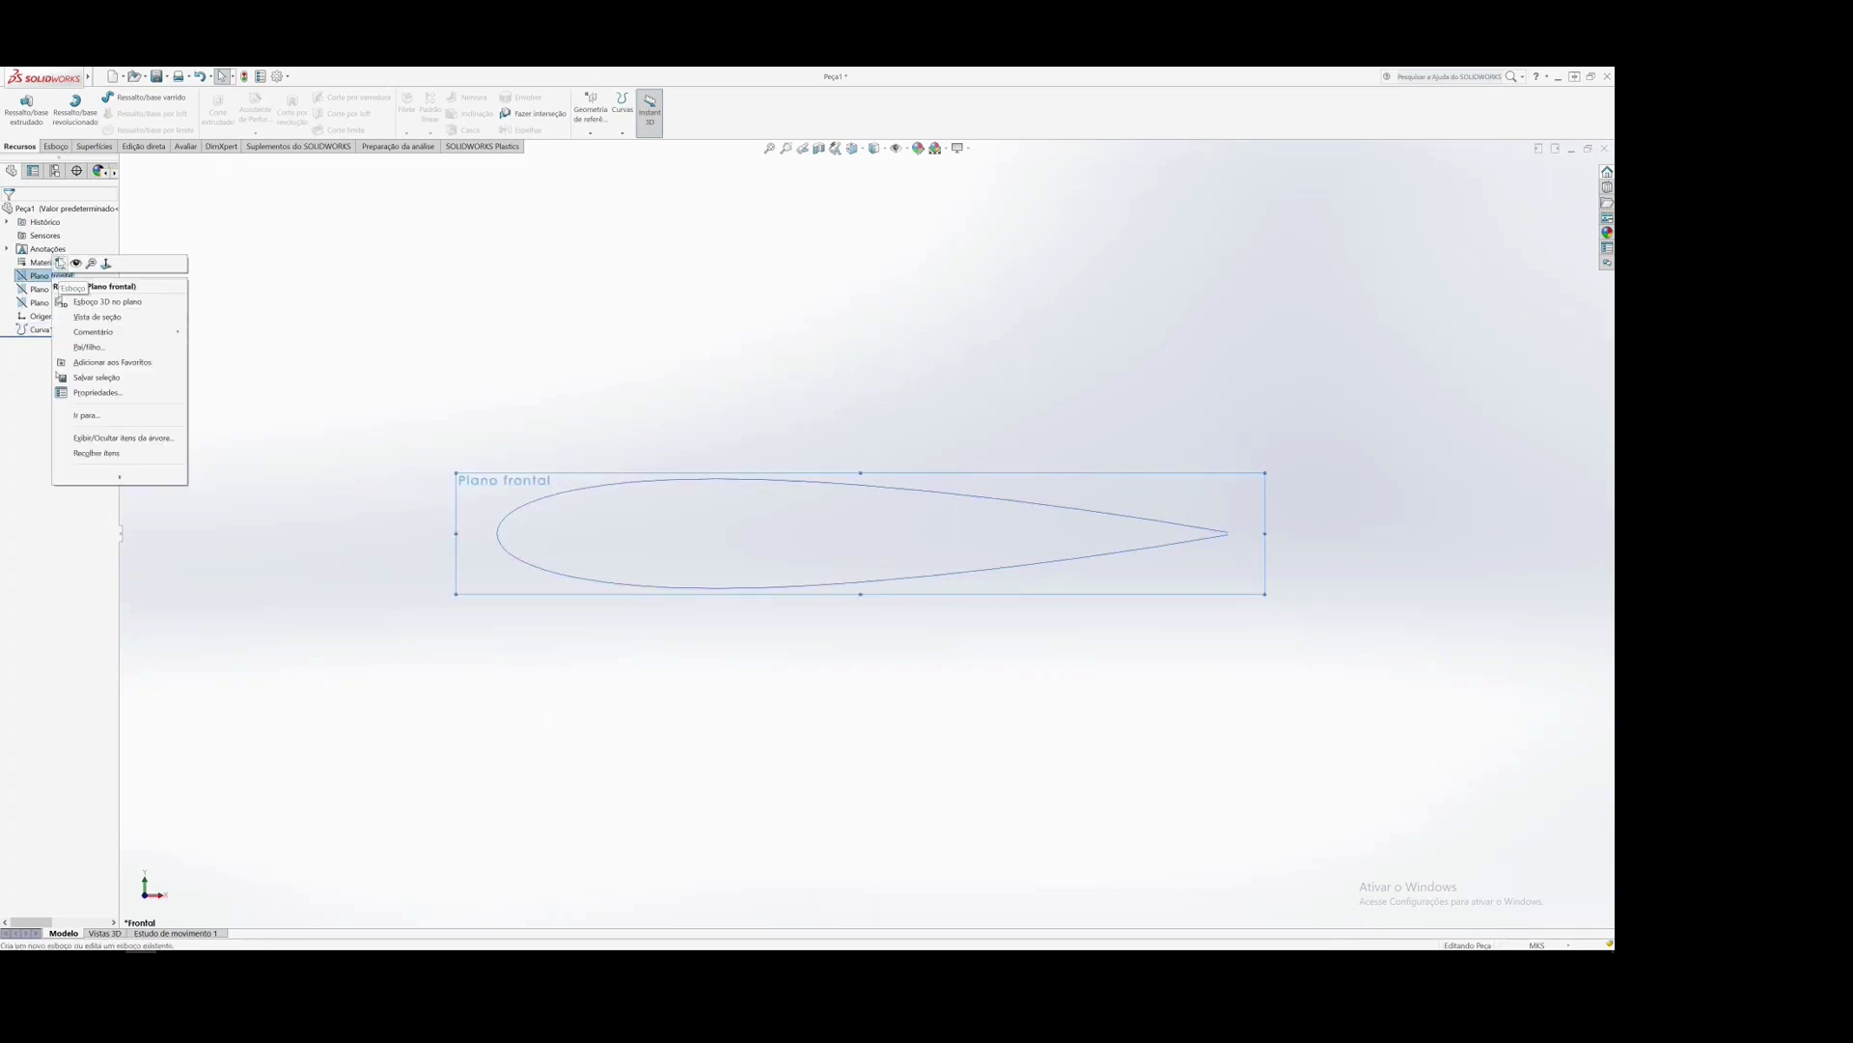
pyautogui.click(60, 263)
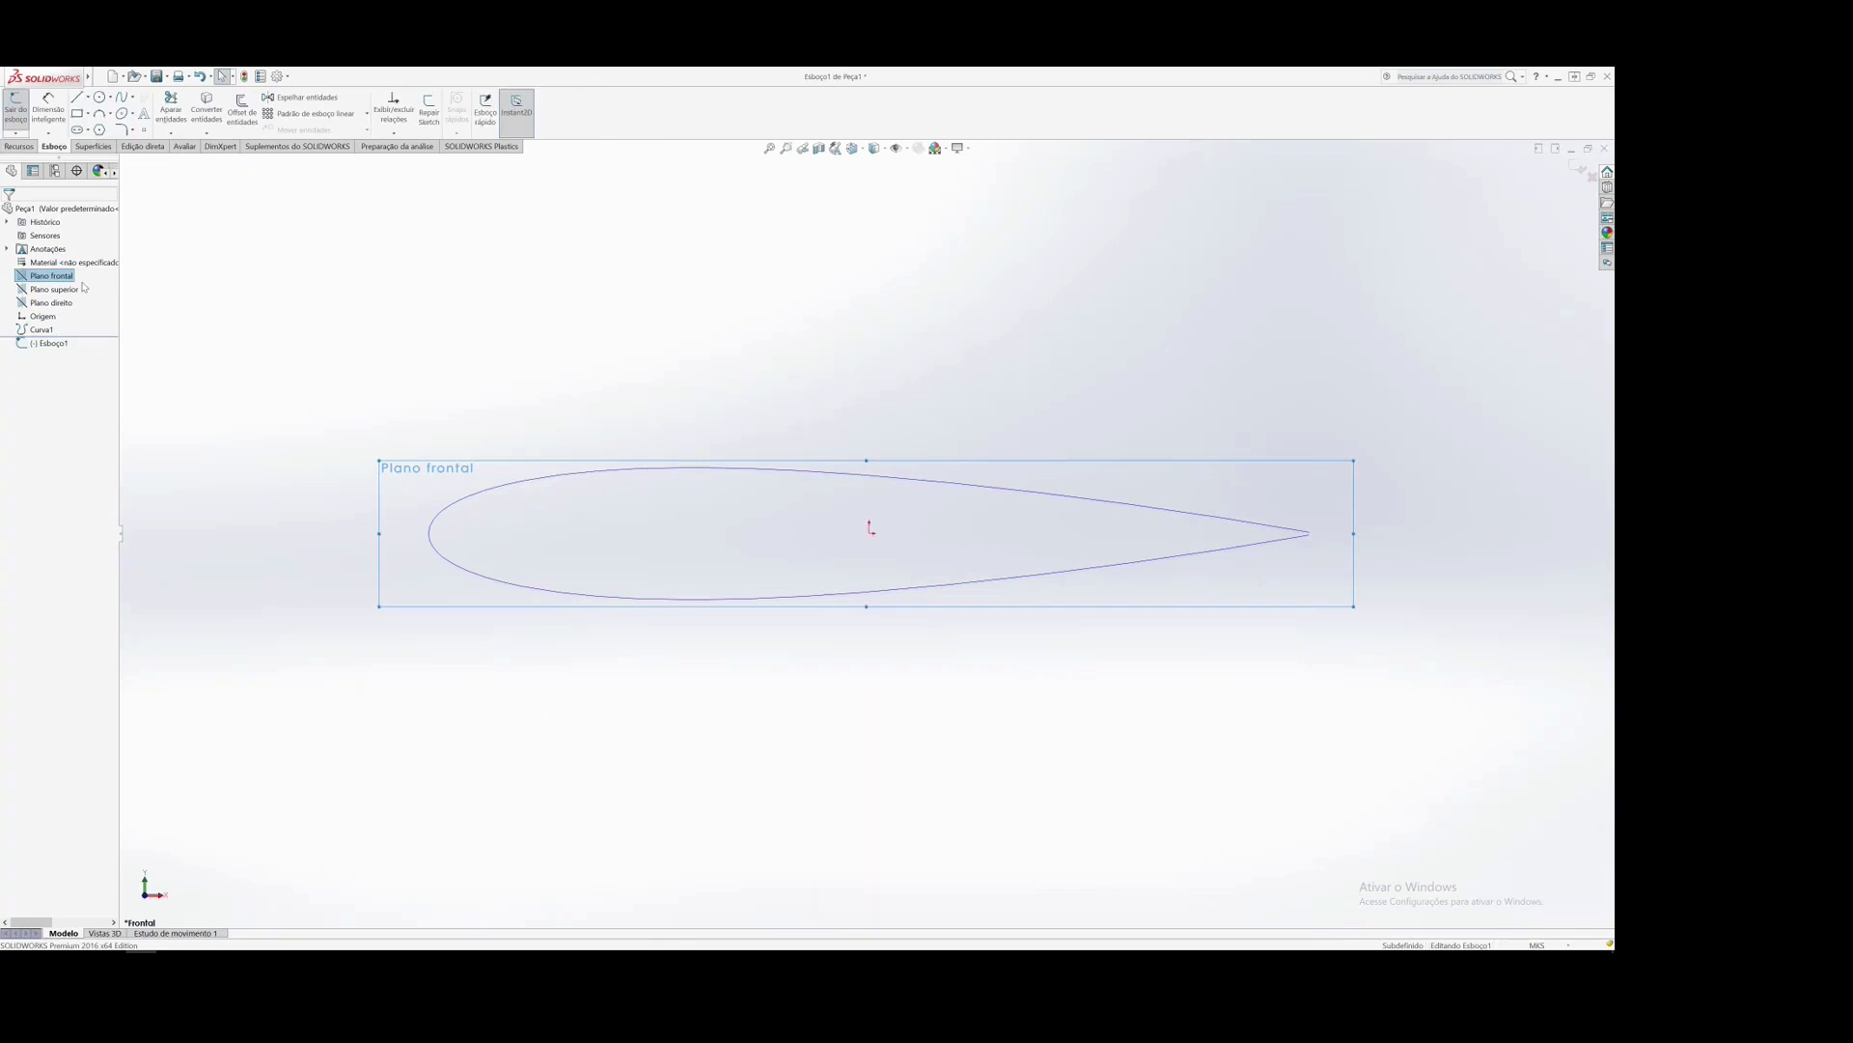
# - Convert the imported airfoil curve into sketch entities with Convert Entities
pyautogui.click(980, 491)
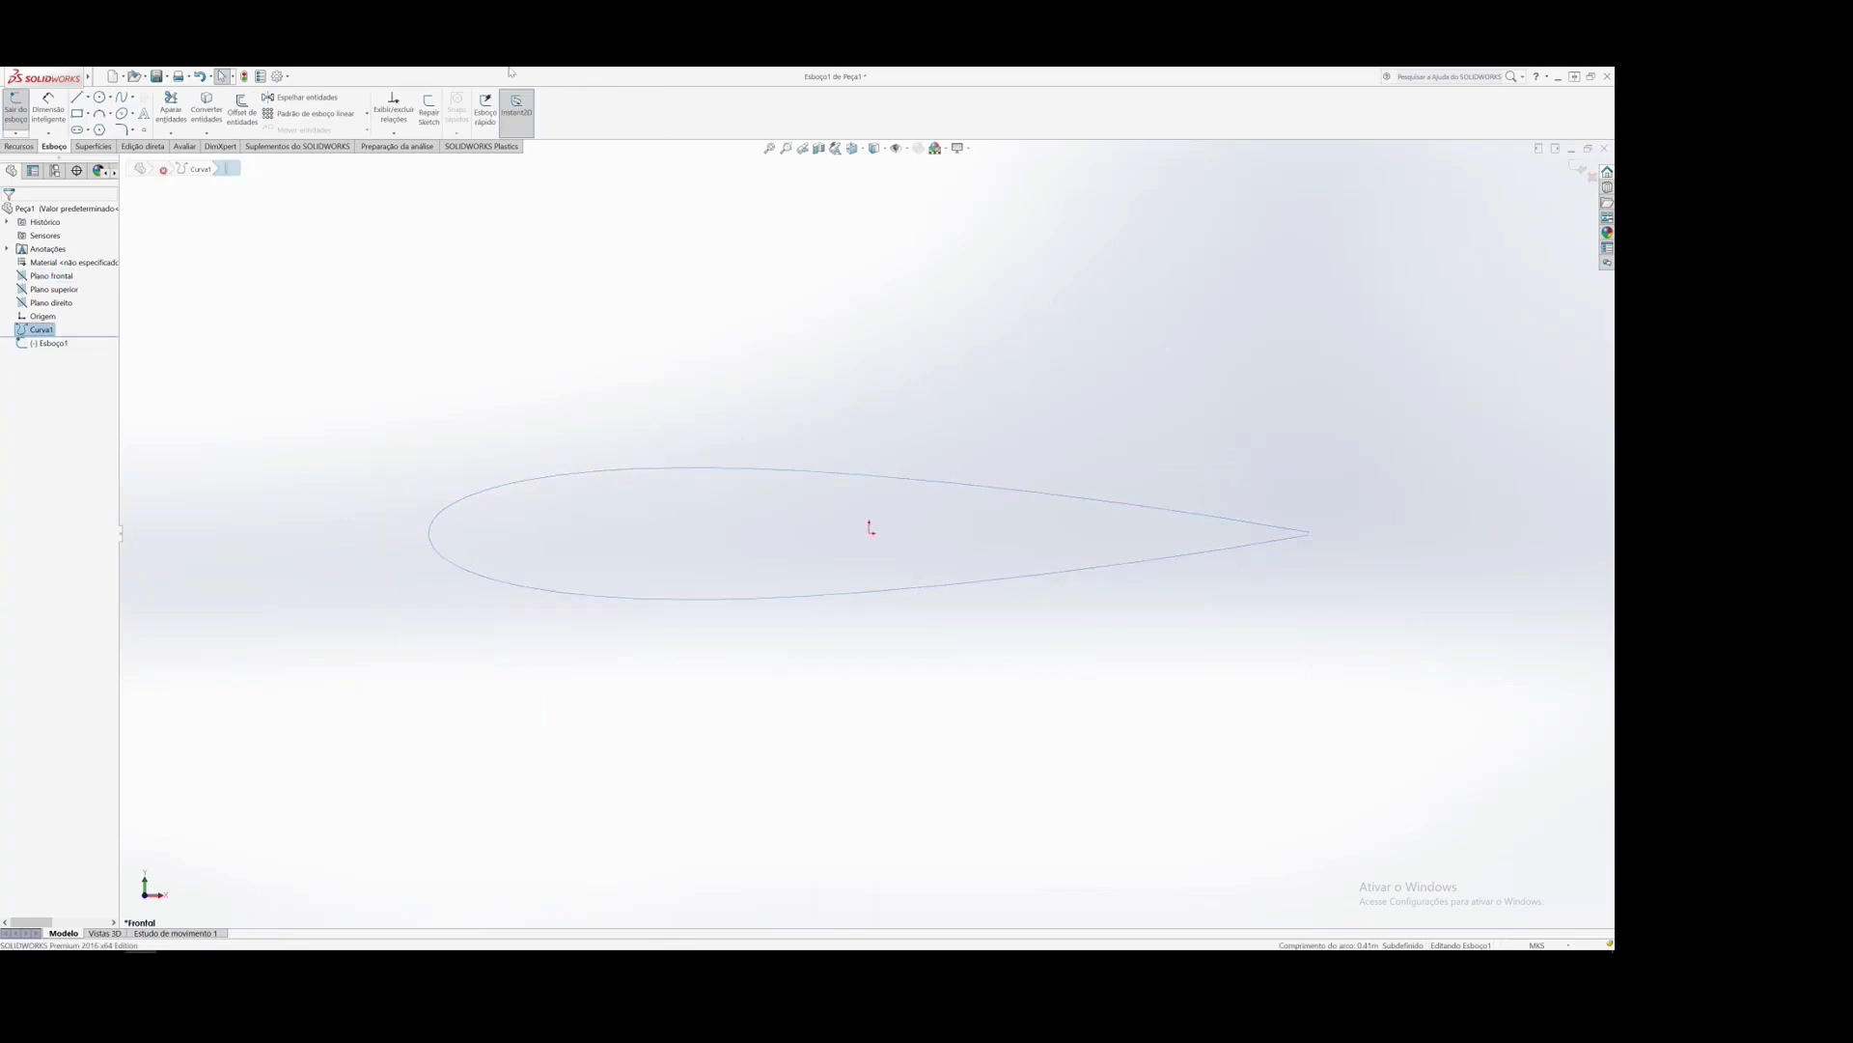
pyautogui.click(205, 134)
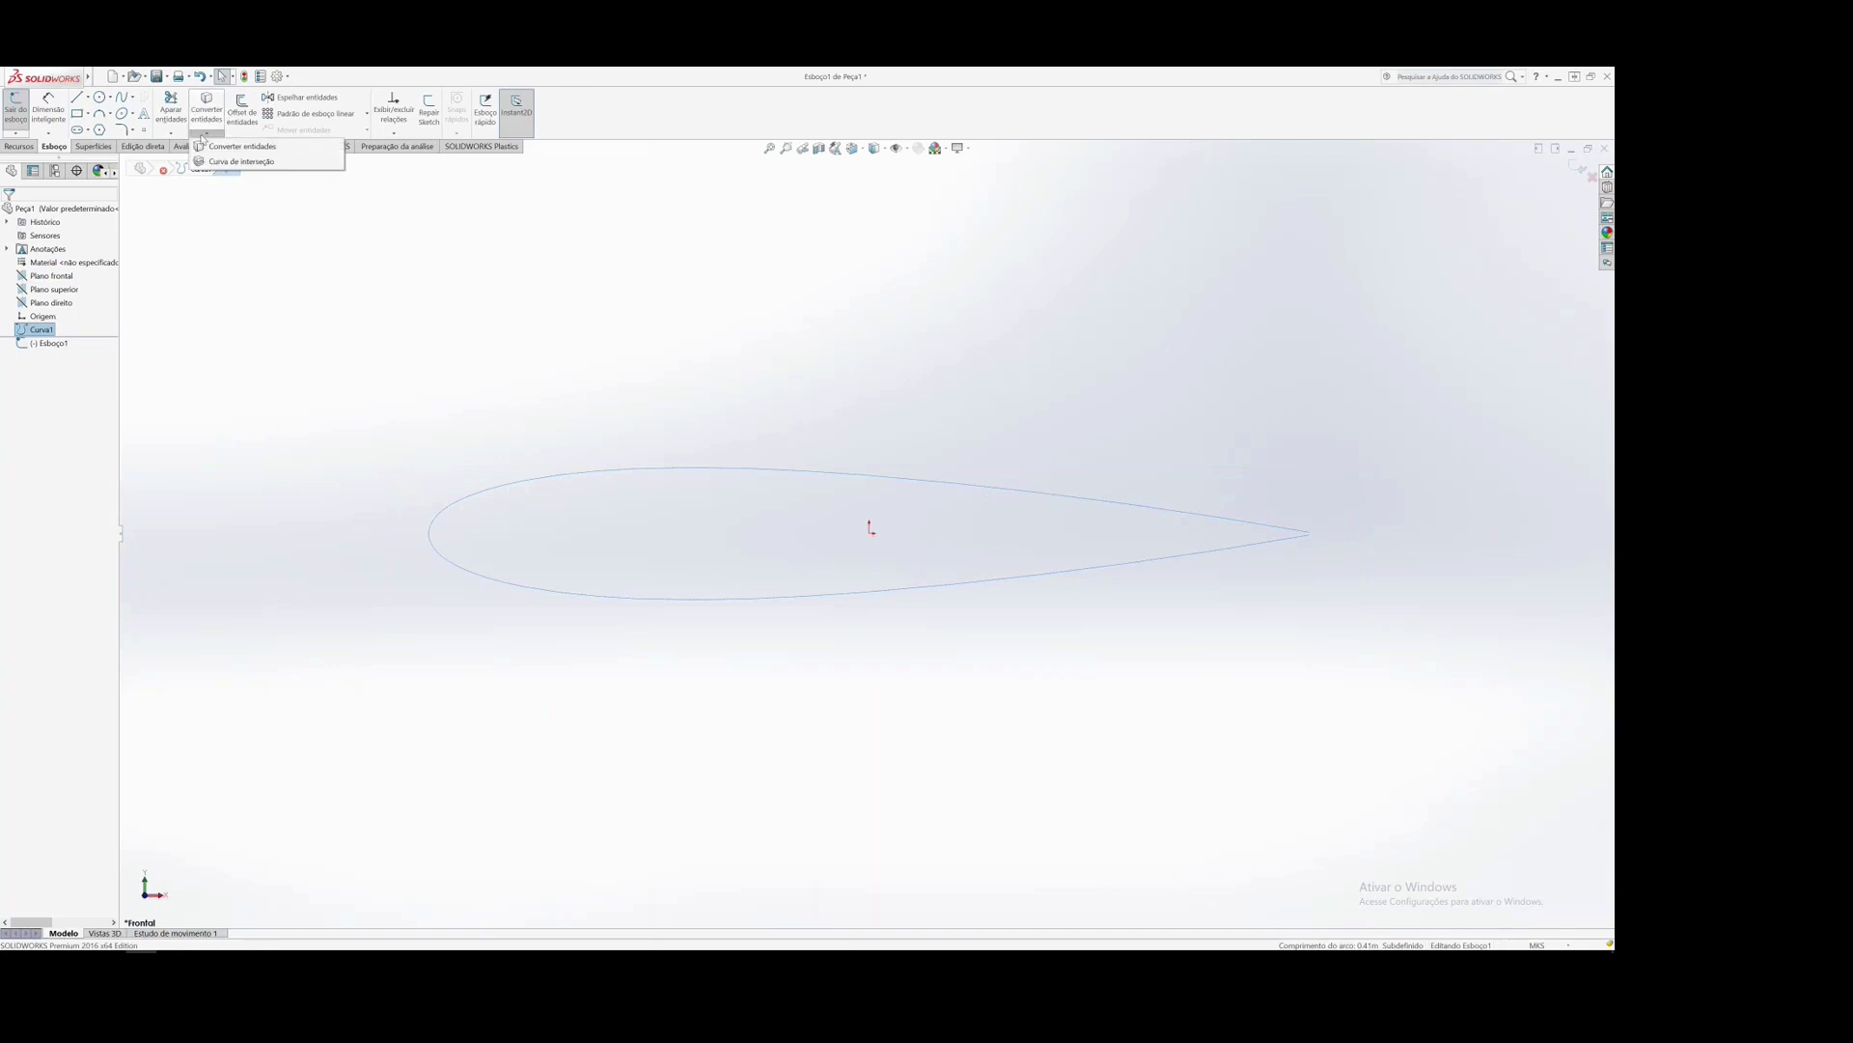
pyautogui.click(259, 149)
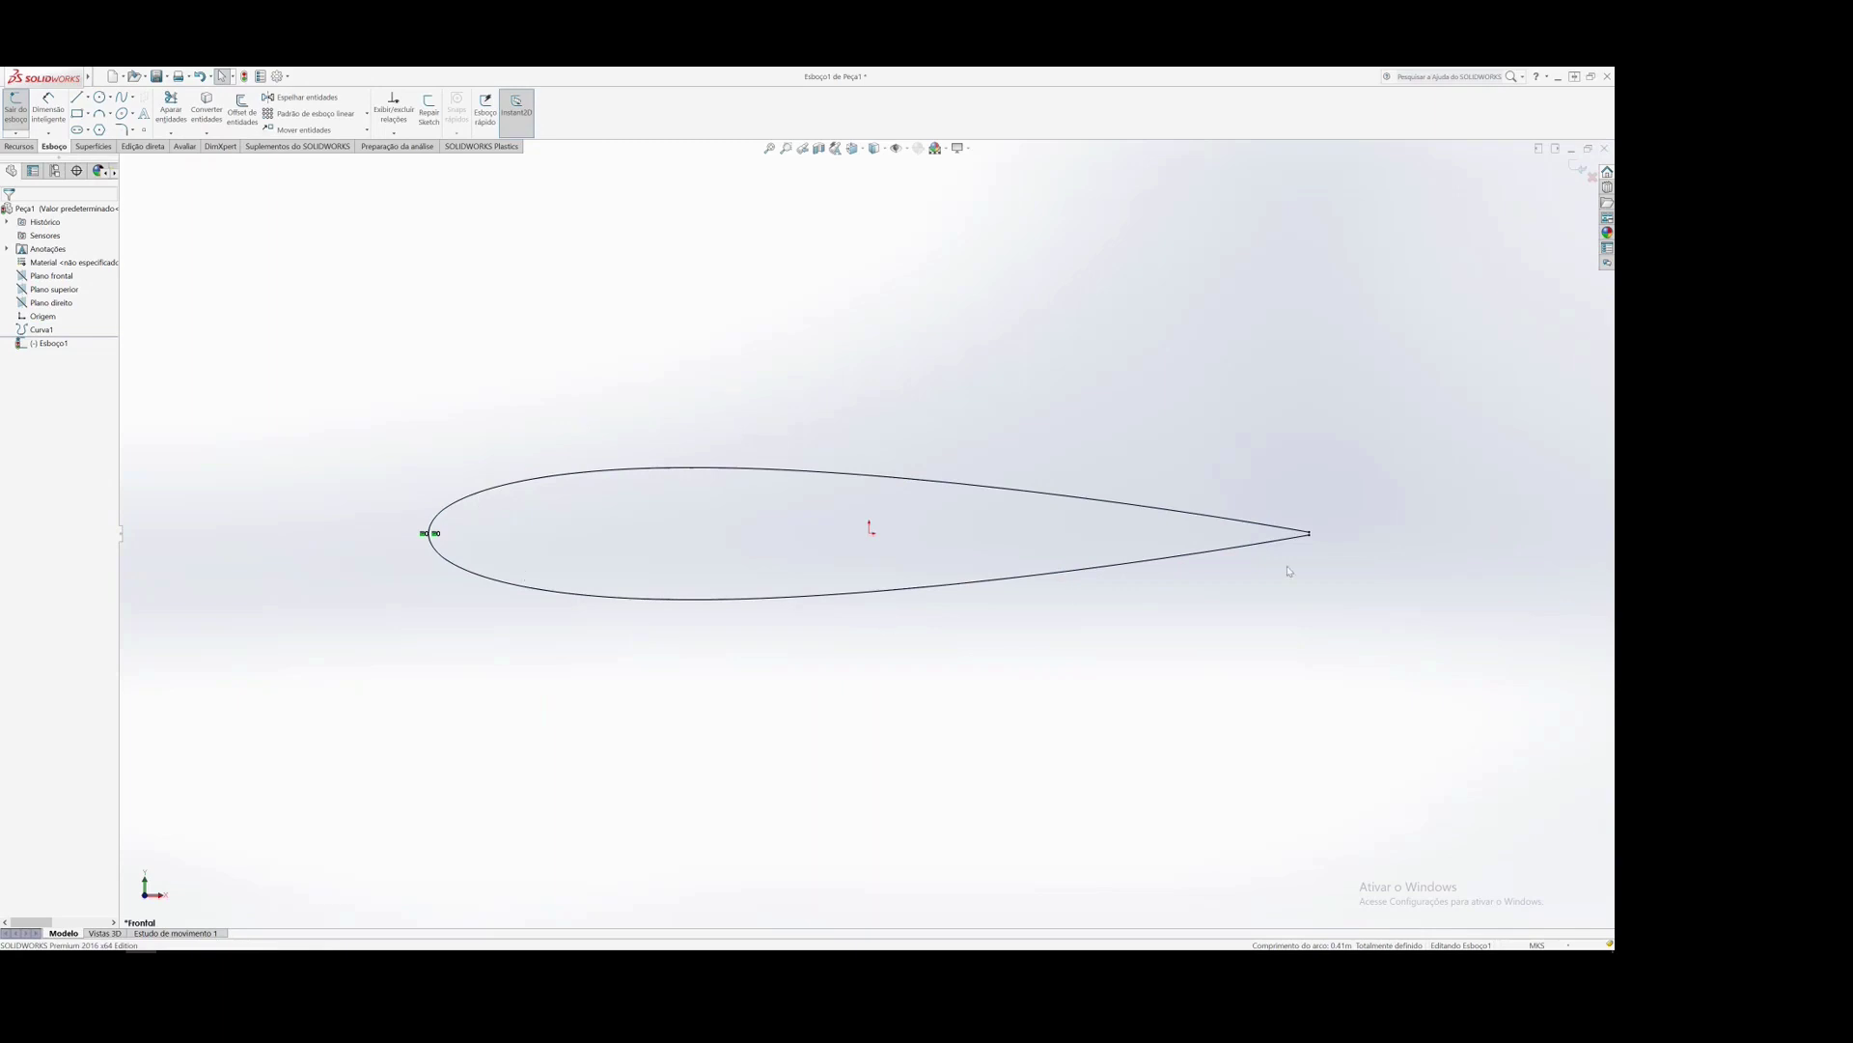
# - Close the airfoil's open trailing edge with a vertical line between the upper and lower curve endpoints
pyautogui.scroll(-2, 1316, 541)
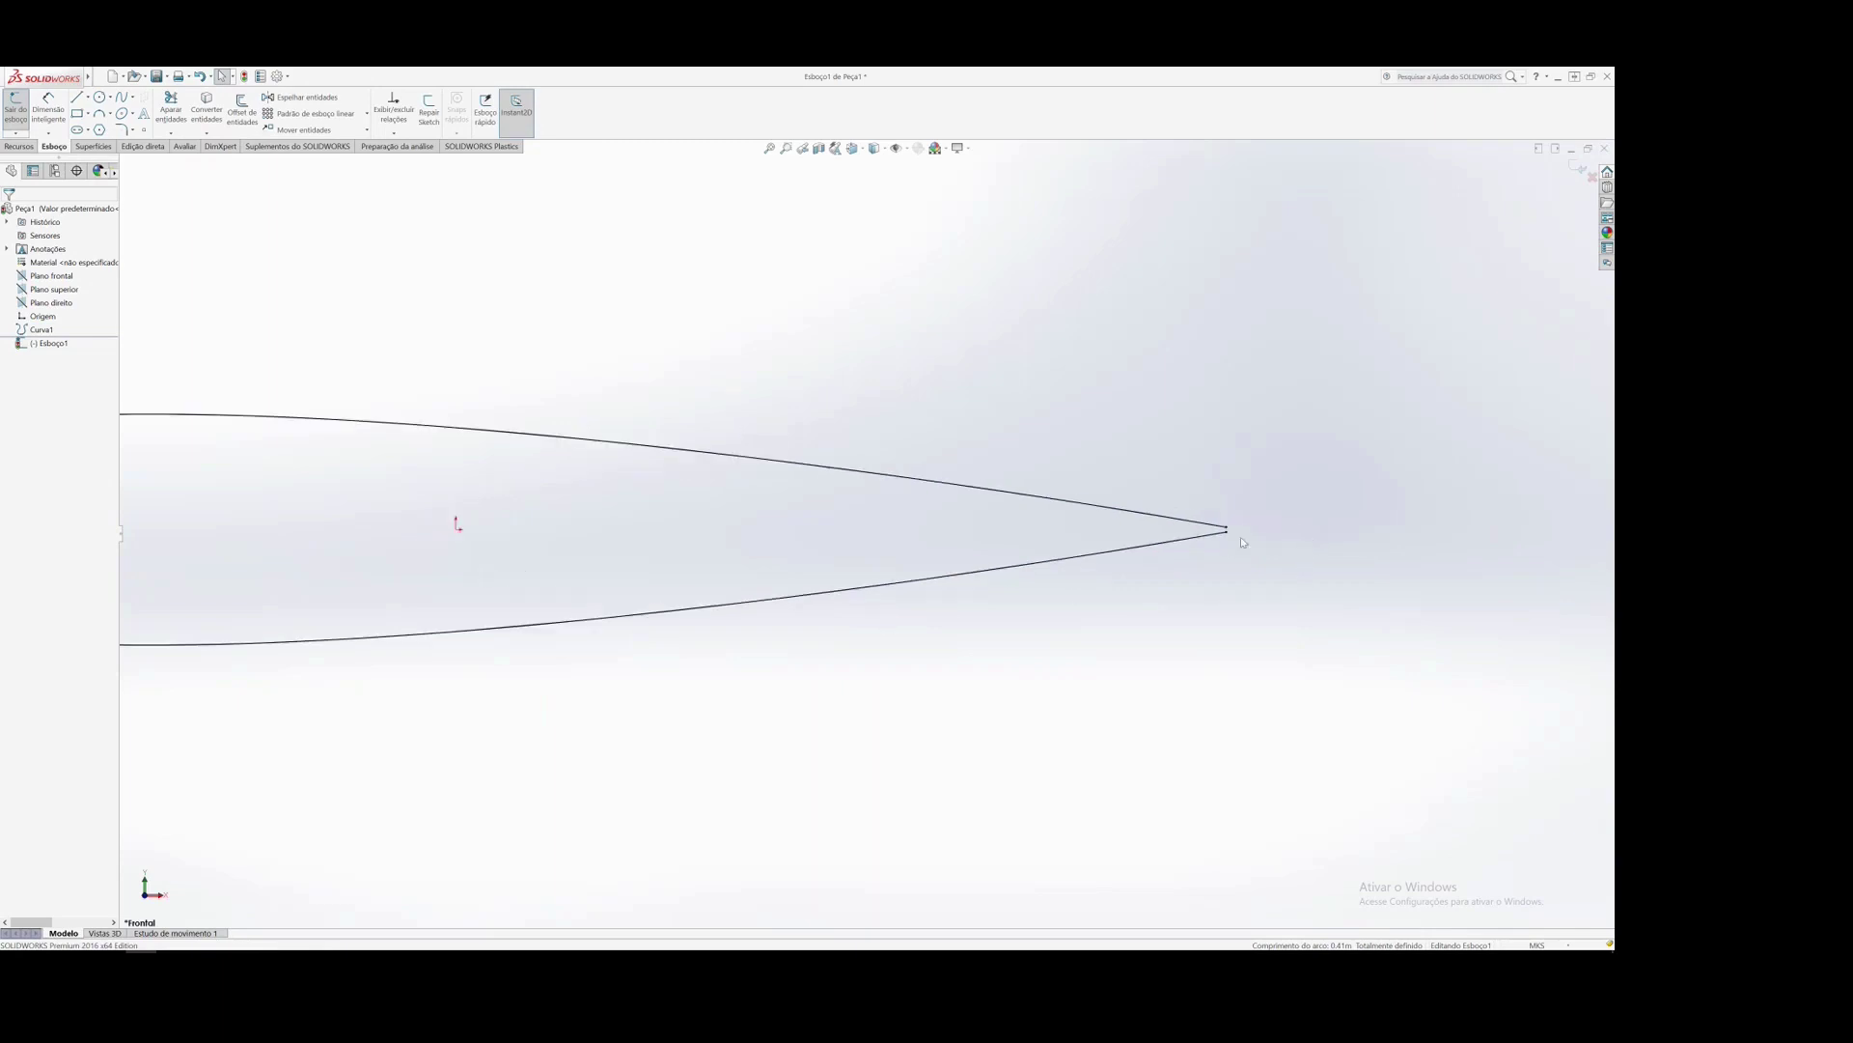
pyautogui.scroll(-5, 1242, 537)
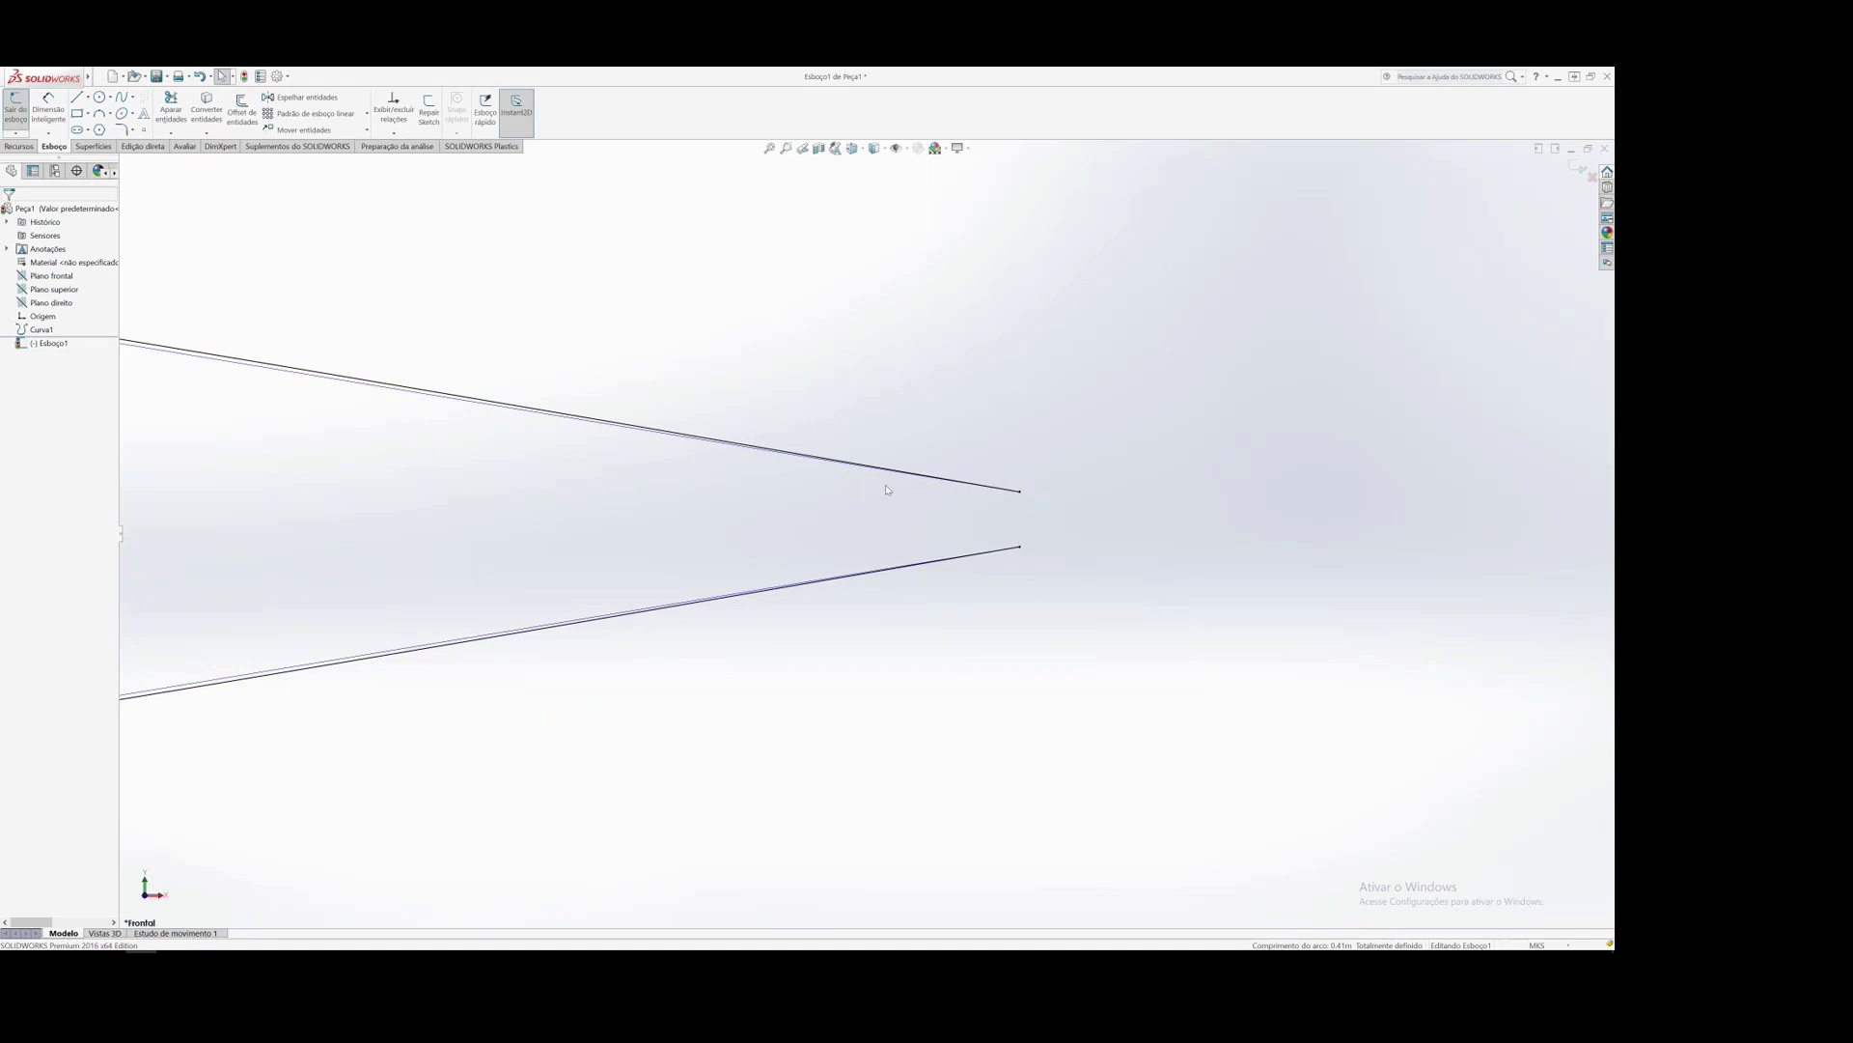
pyautogui.click(77, 97)
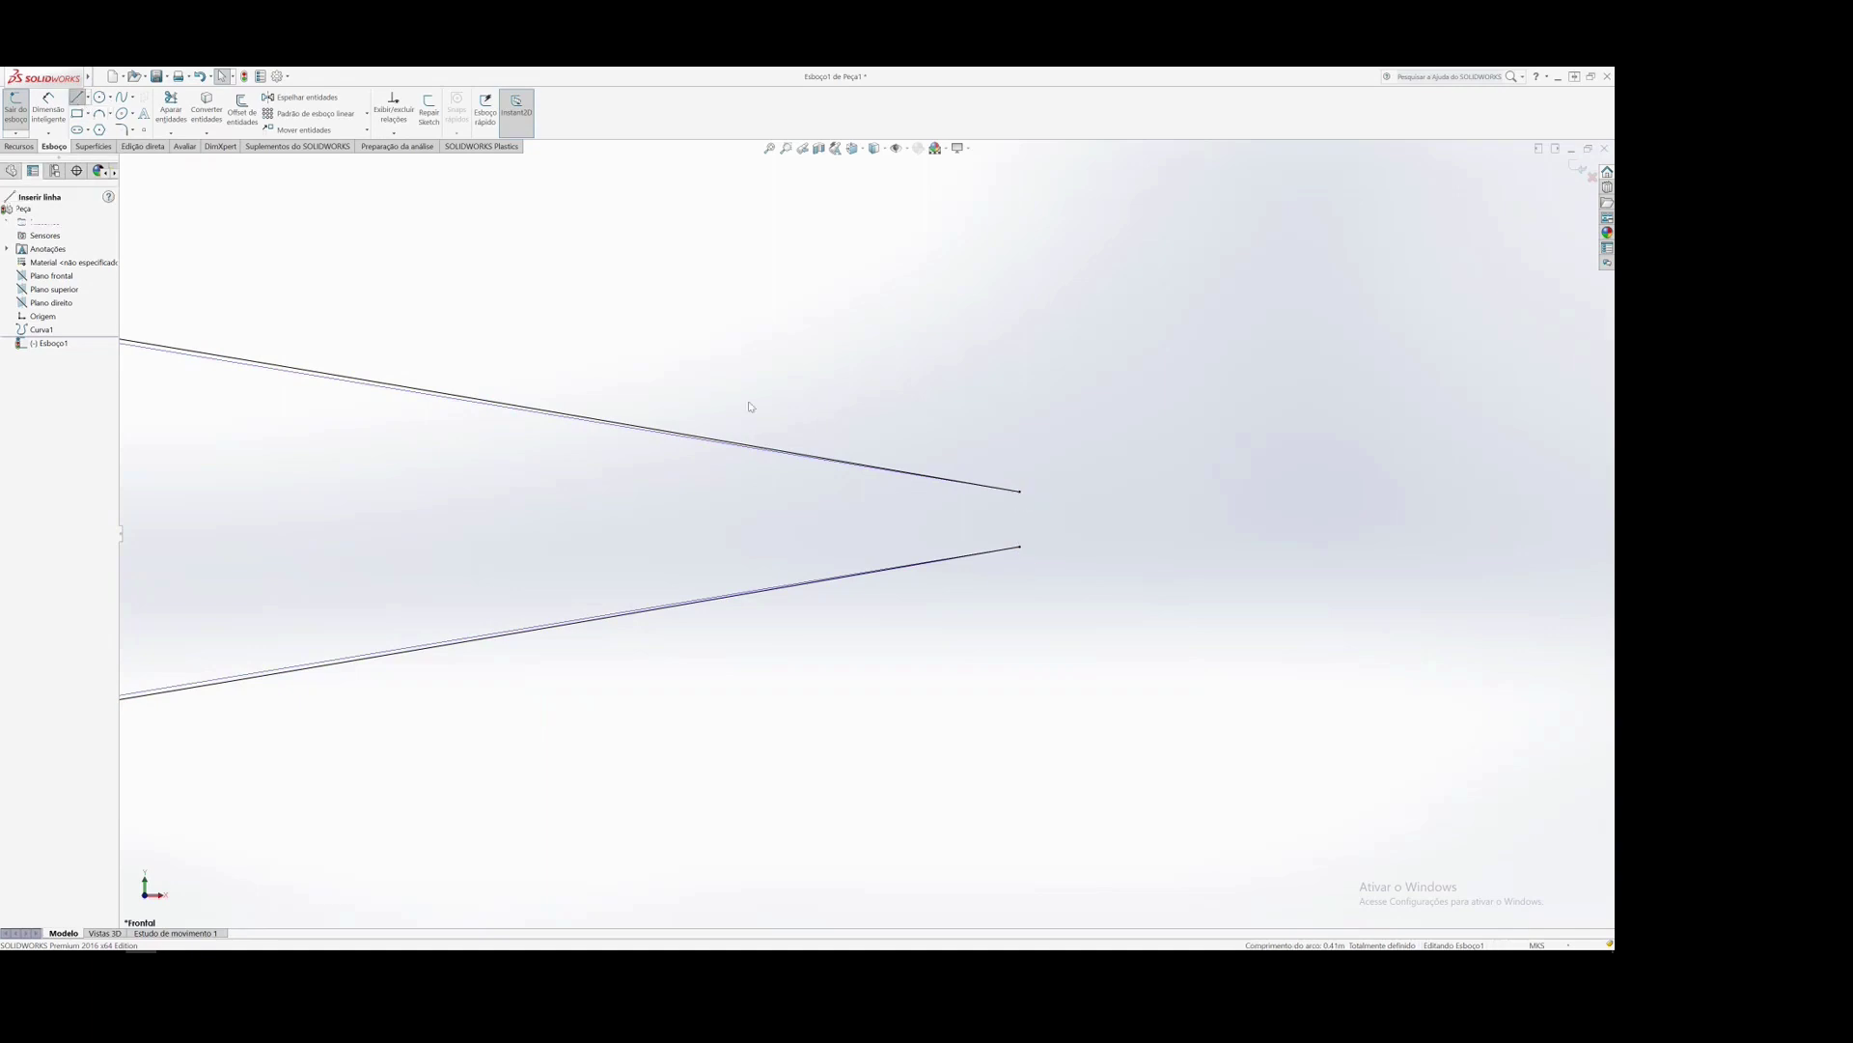
pyautogui.click(1020, 491)
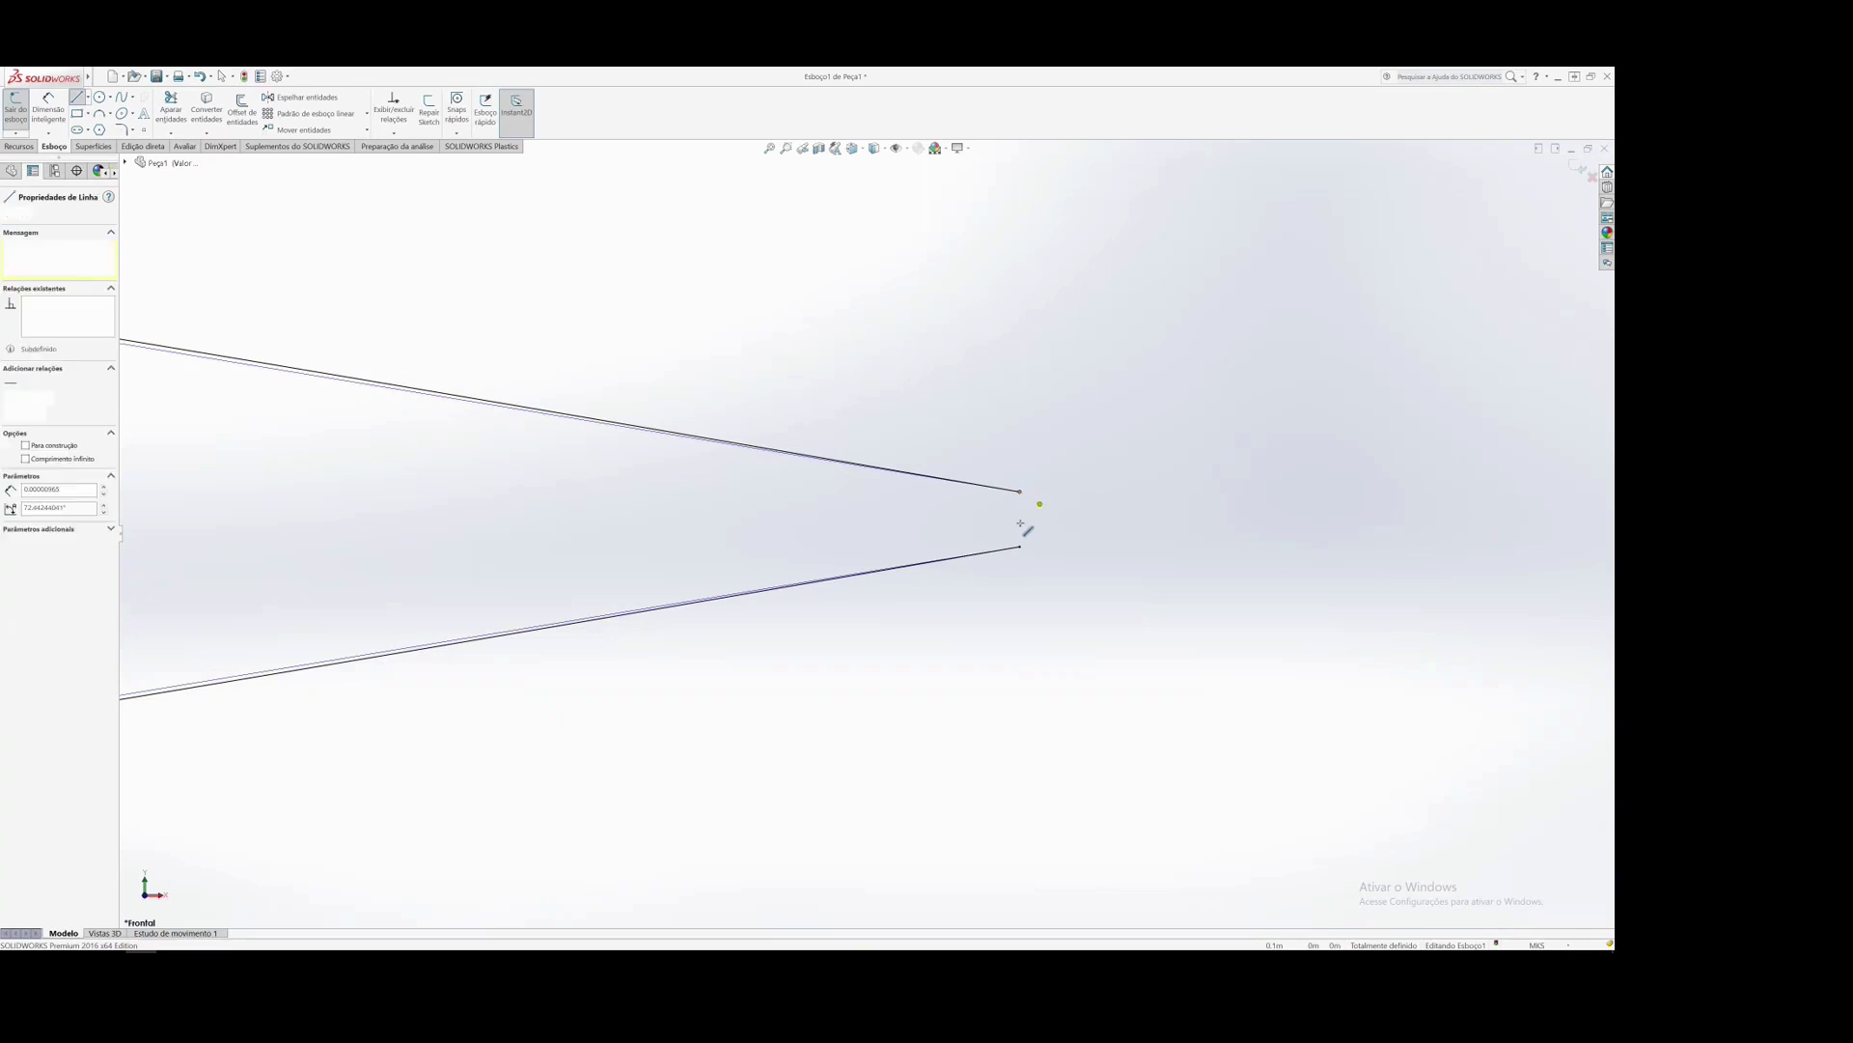
pyautogui.click(1020, 547)
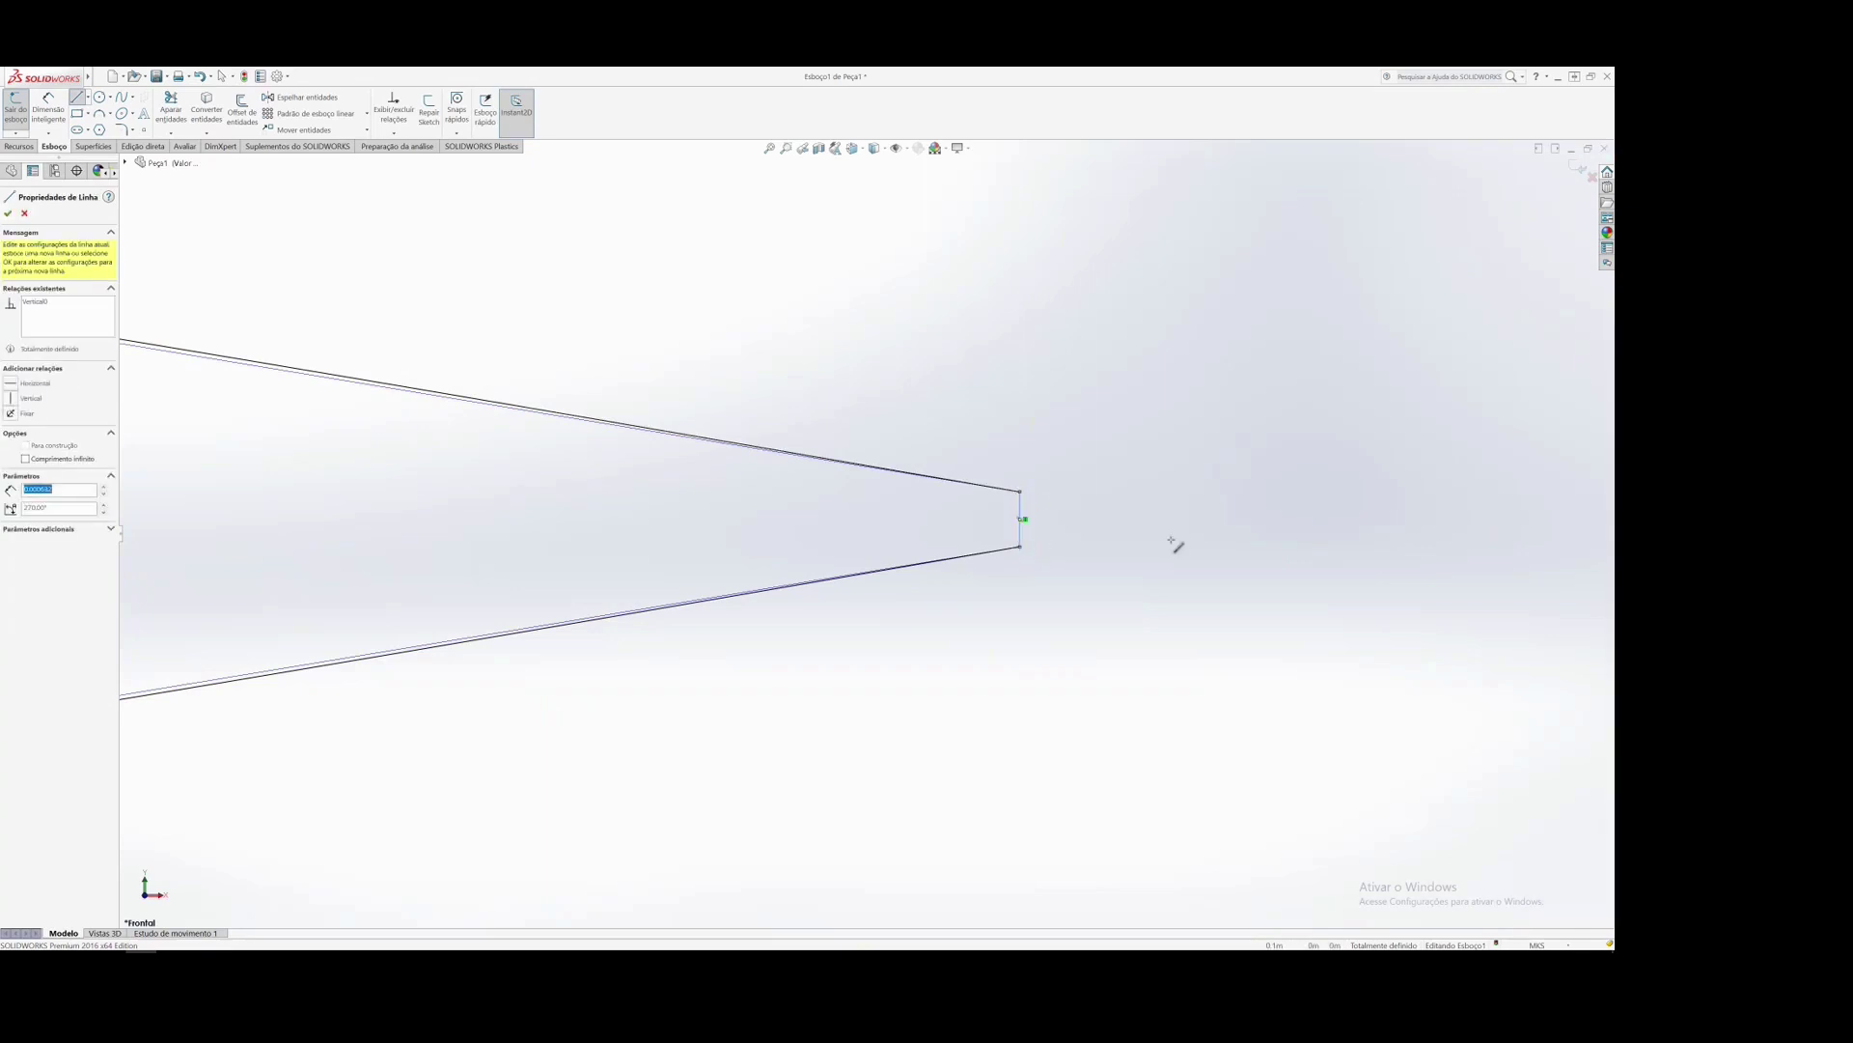
pyautogui.press('Escape')
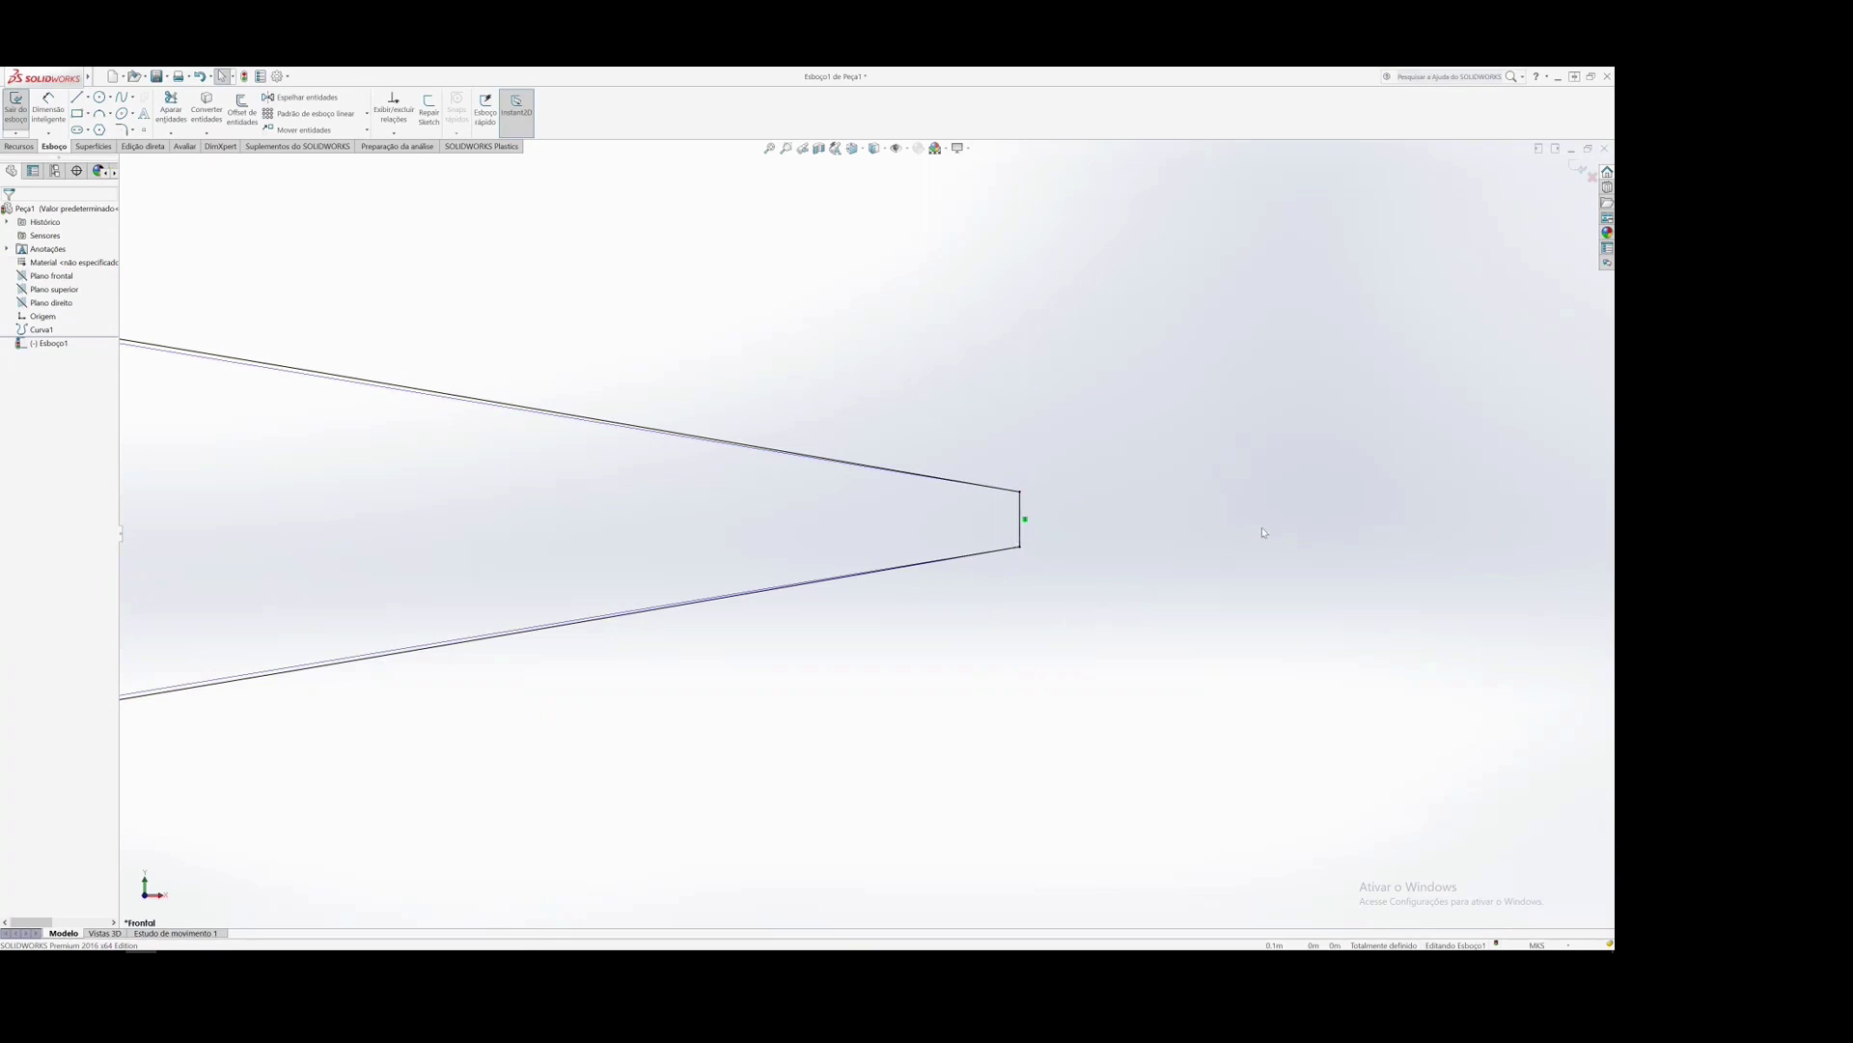
# - Inspect the trailing-edge line and the whole airfoil profile's position relative to the origin
pyautogui.scroll(1, 628, 679)
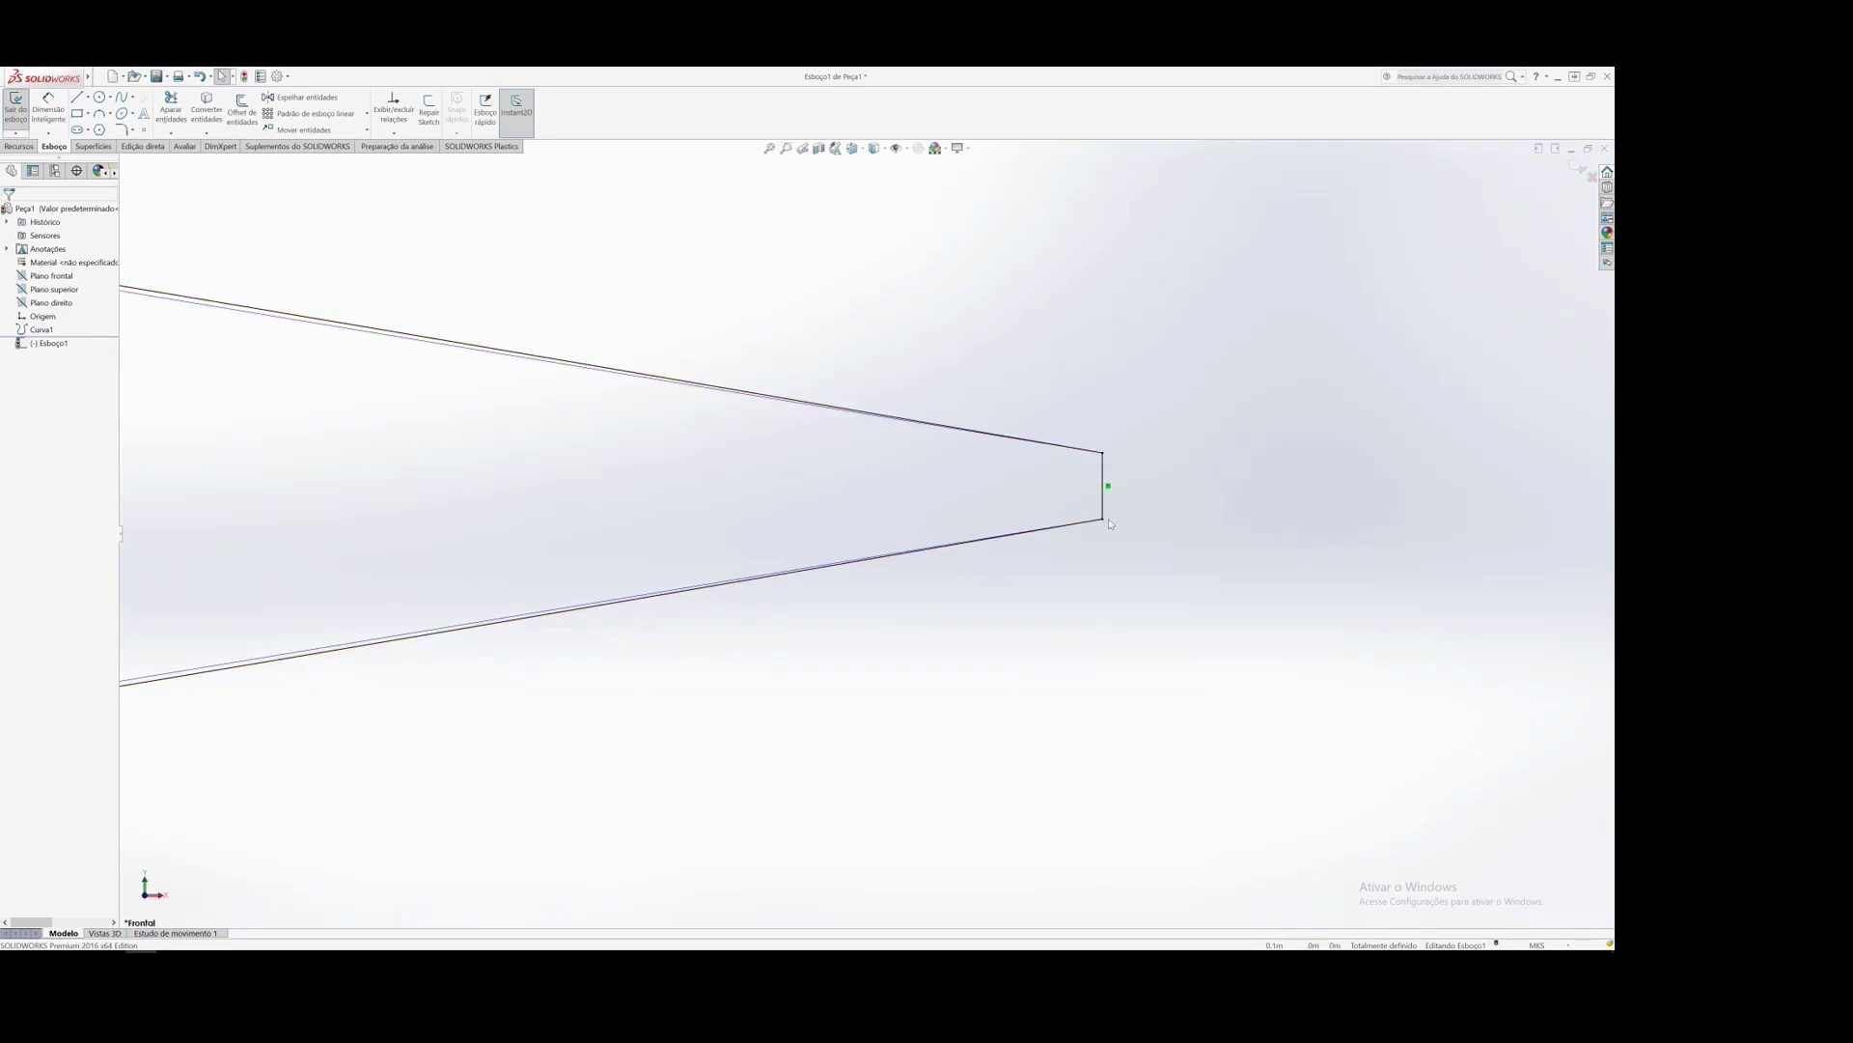
pyautogui.scroll(-6, 522, 748)
pyautogui.scroll(6, 532, 747)
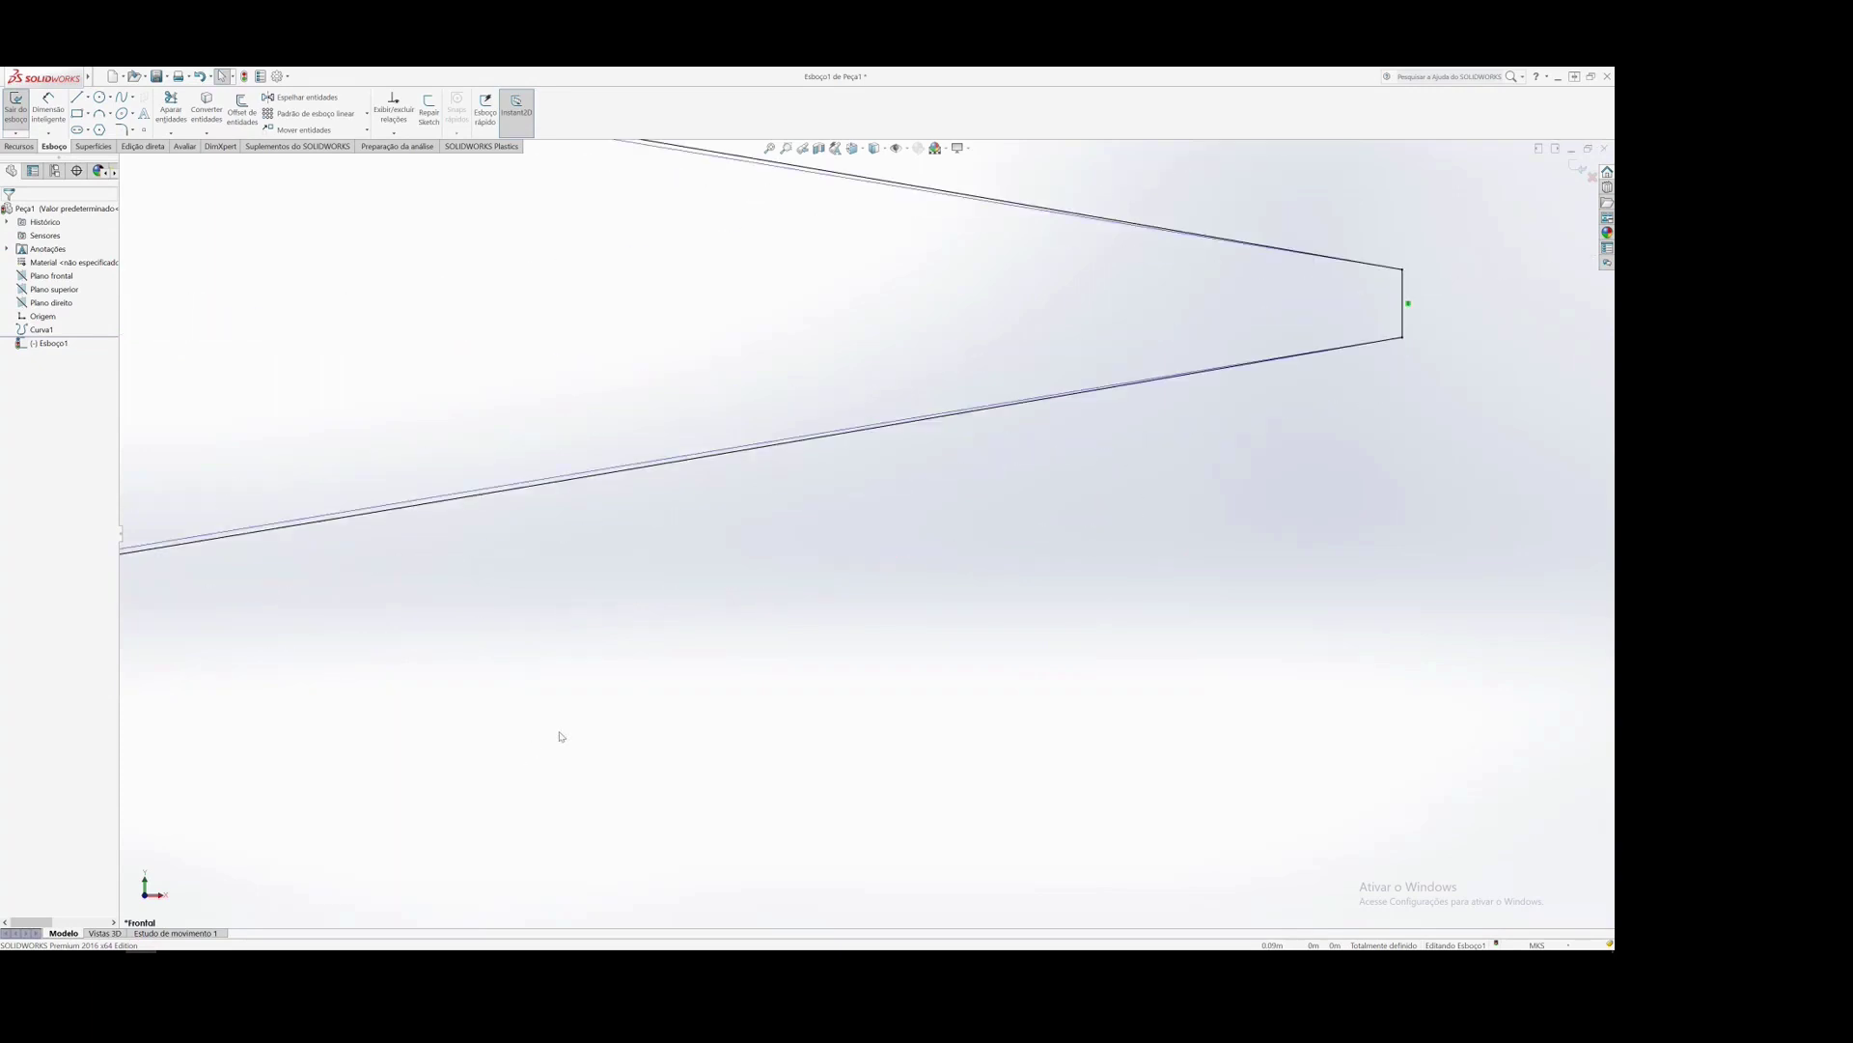
pyautogui.scroll(10, 560, 737)
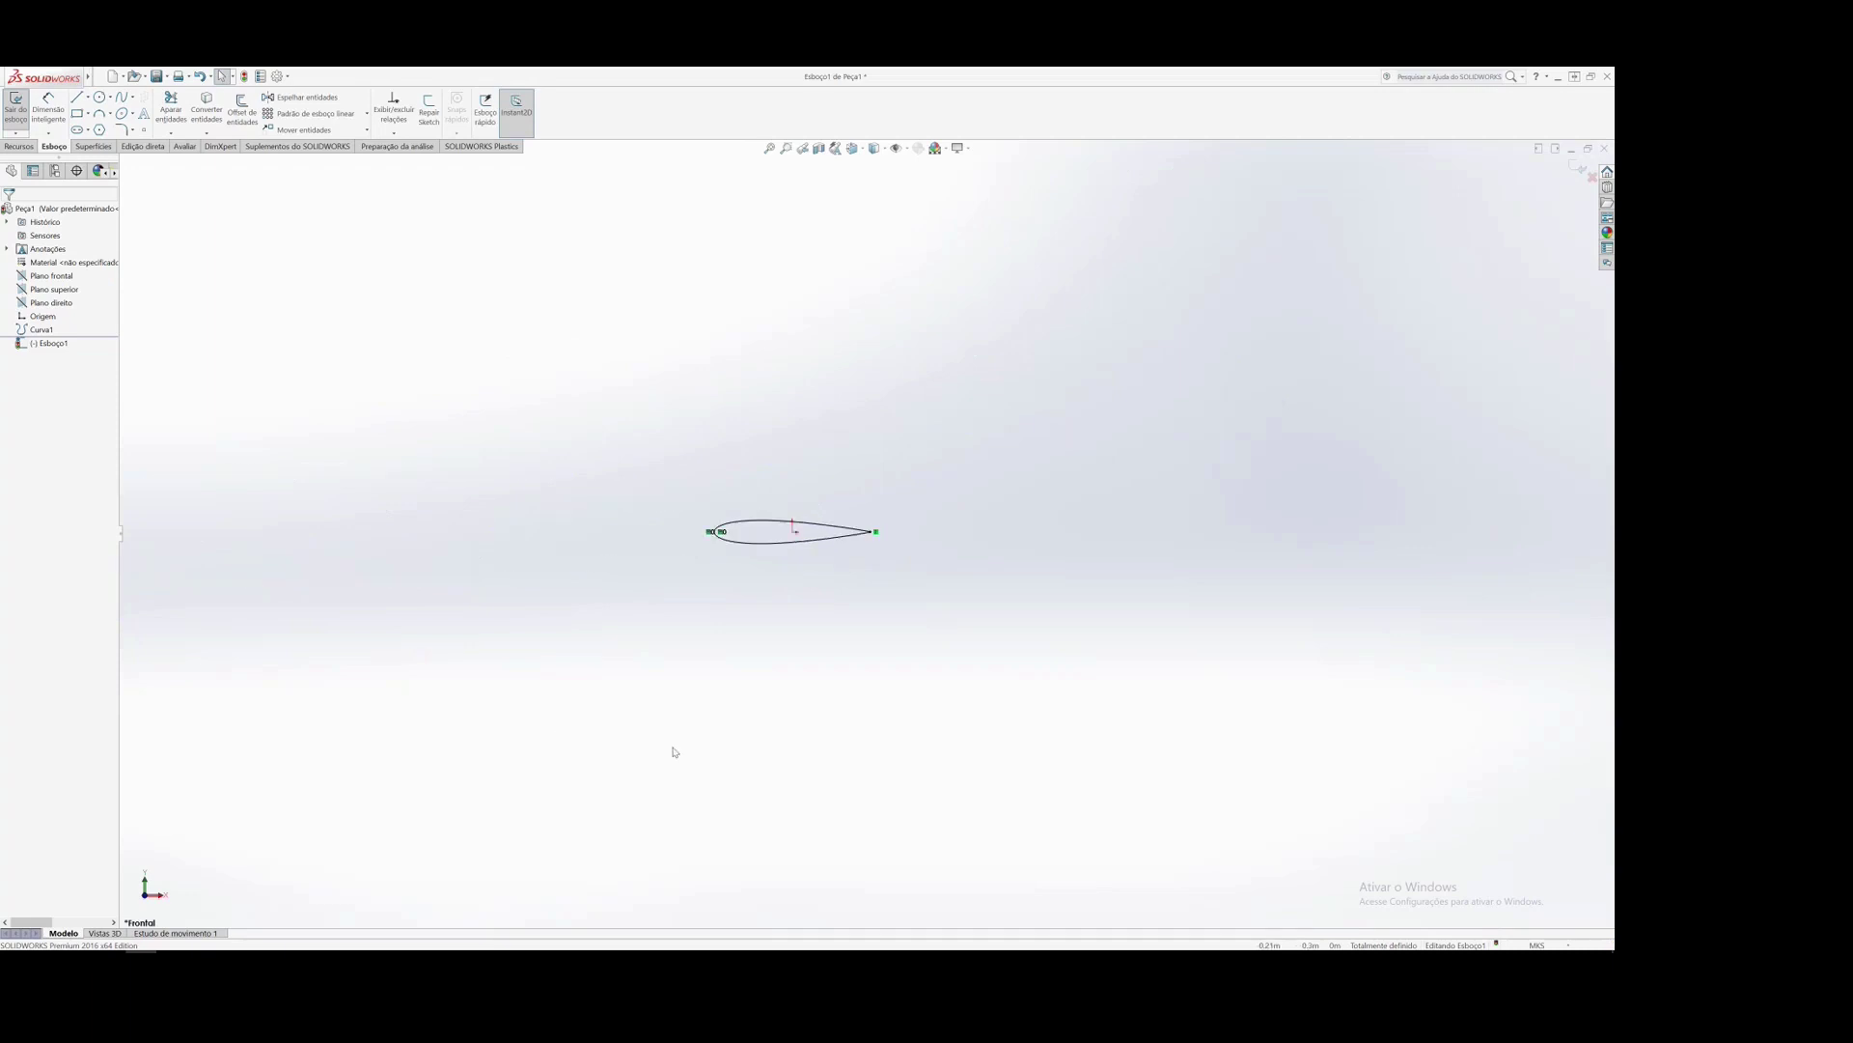
pyautogui.scroll(-5, 786, 564)
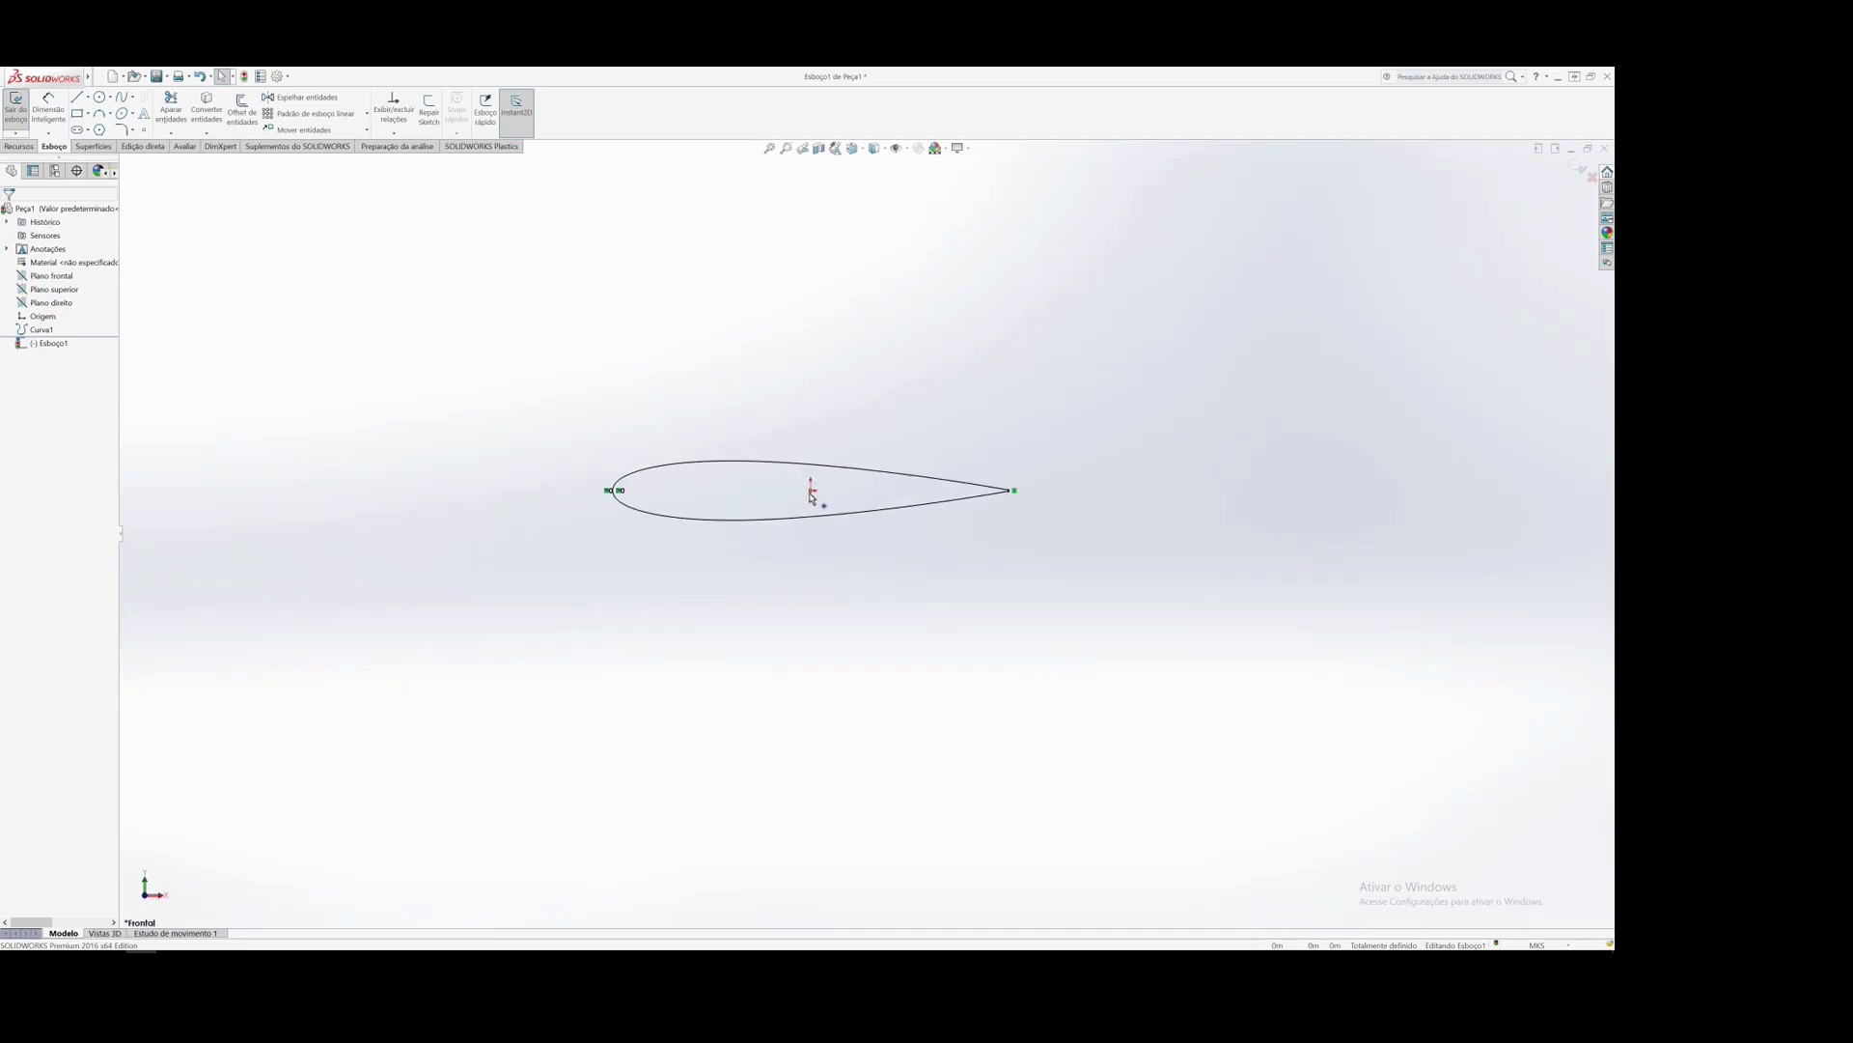
pyautogui.scroll(-3, 922, 625)
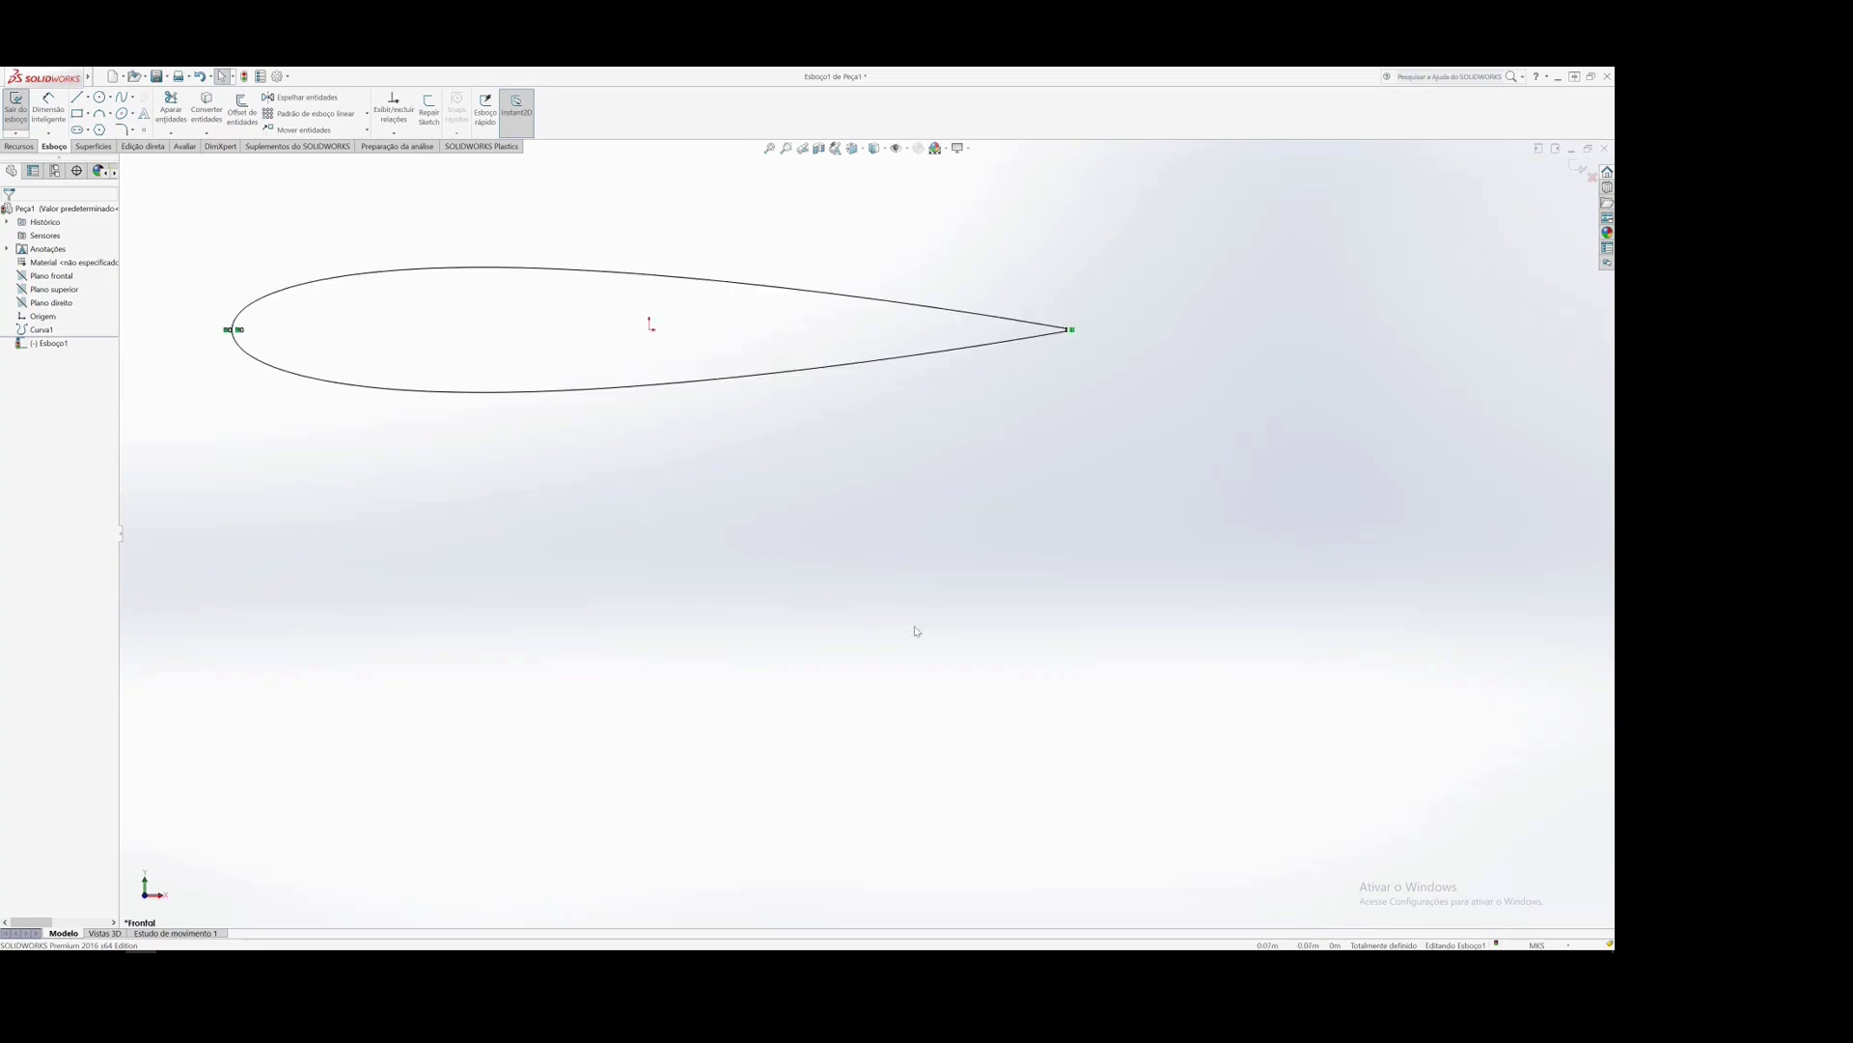
pyautogui.scroll(6, 849, 642)
pyautogui.scroll(-2, 905, 414)
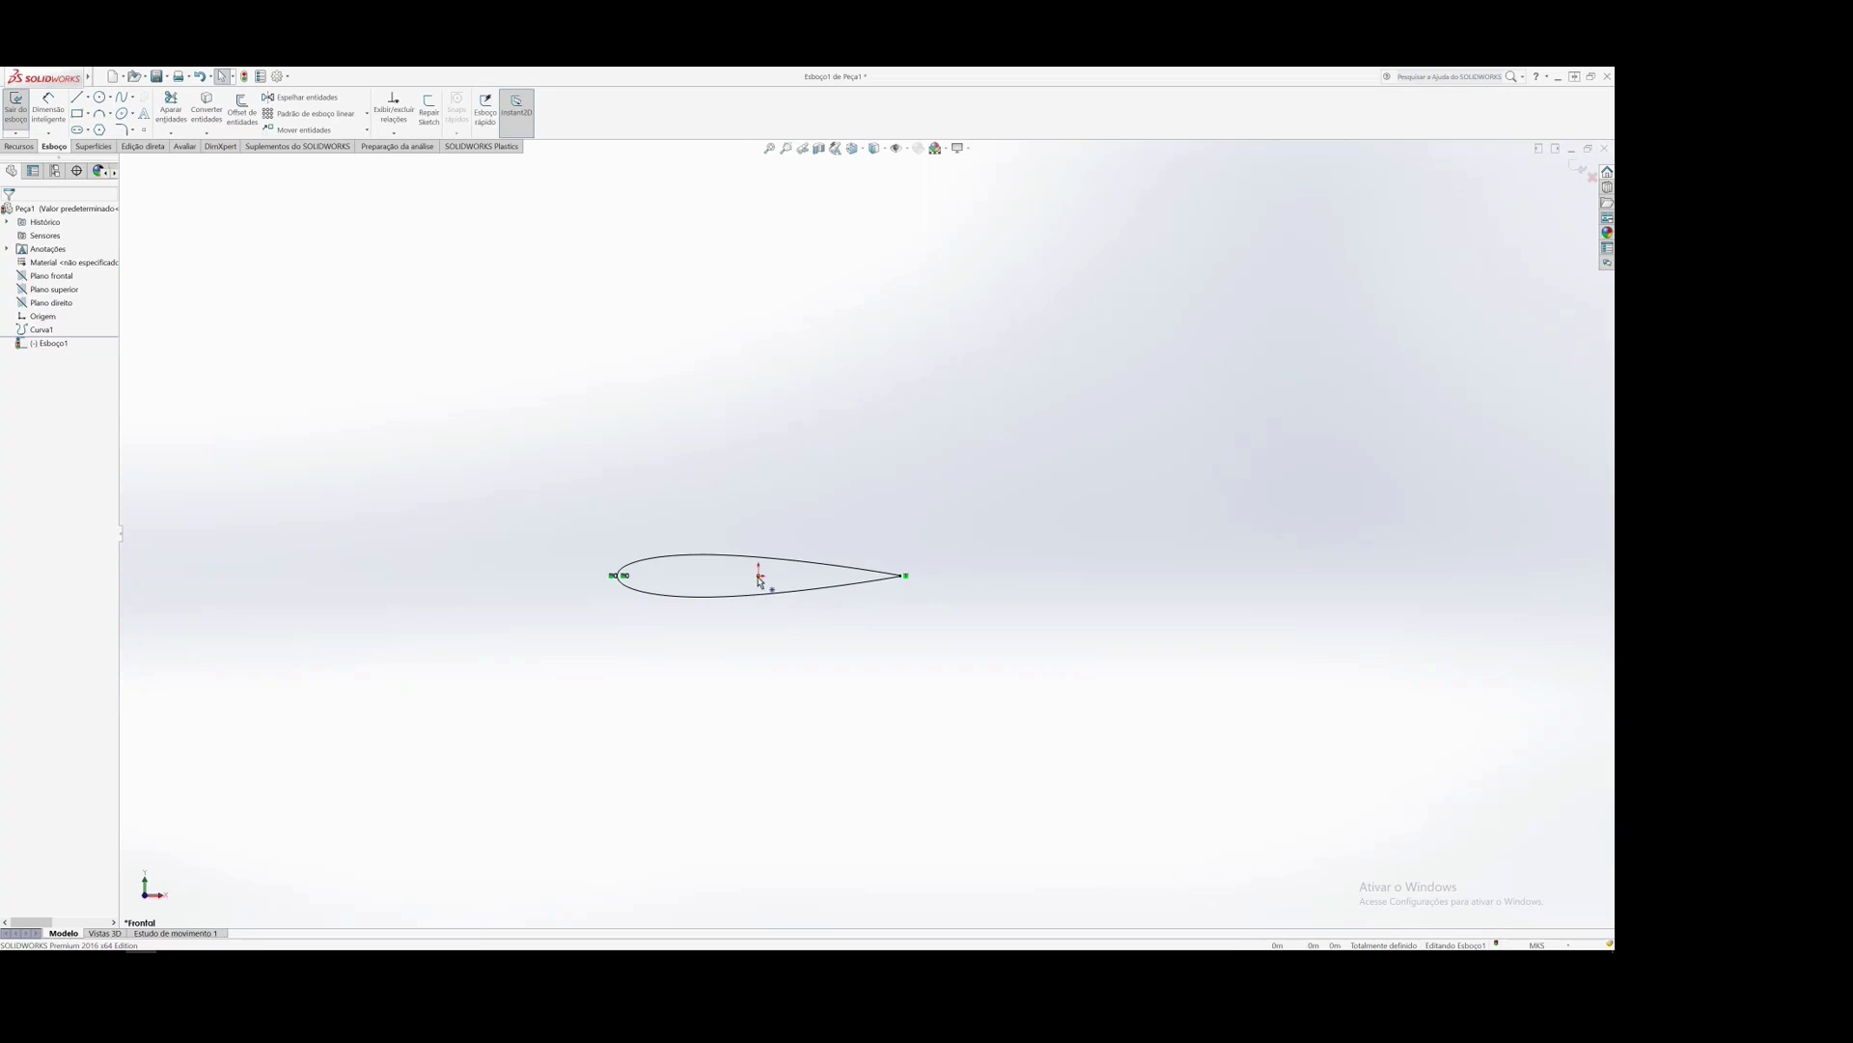
pyautogui.scroll(-2, 784, 606)
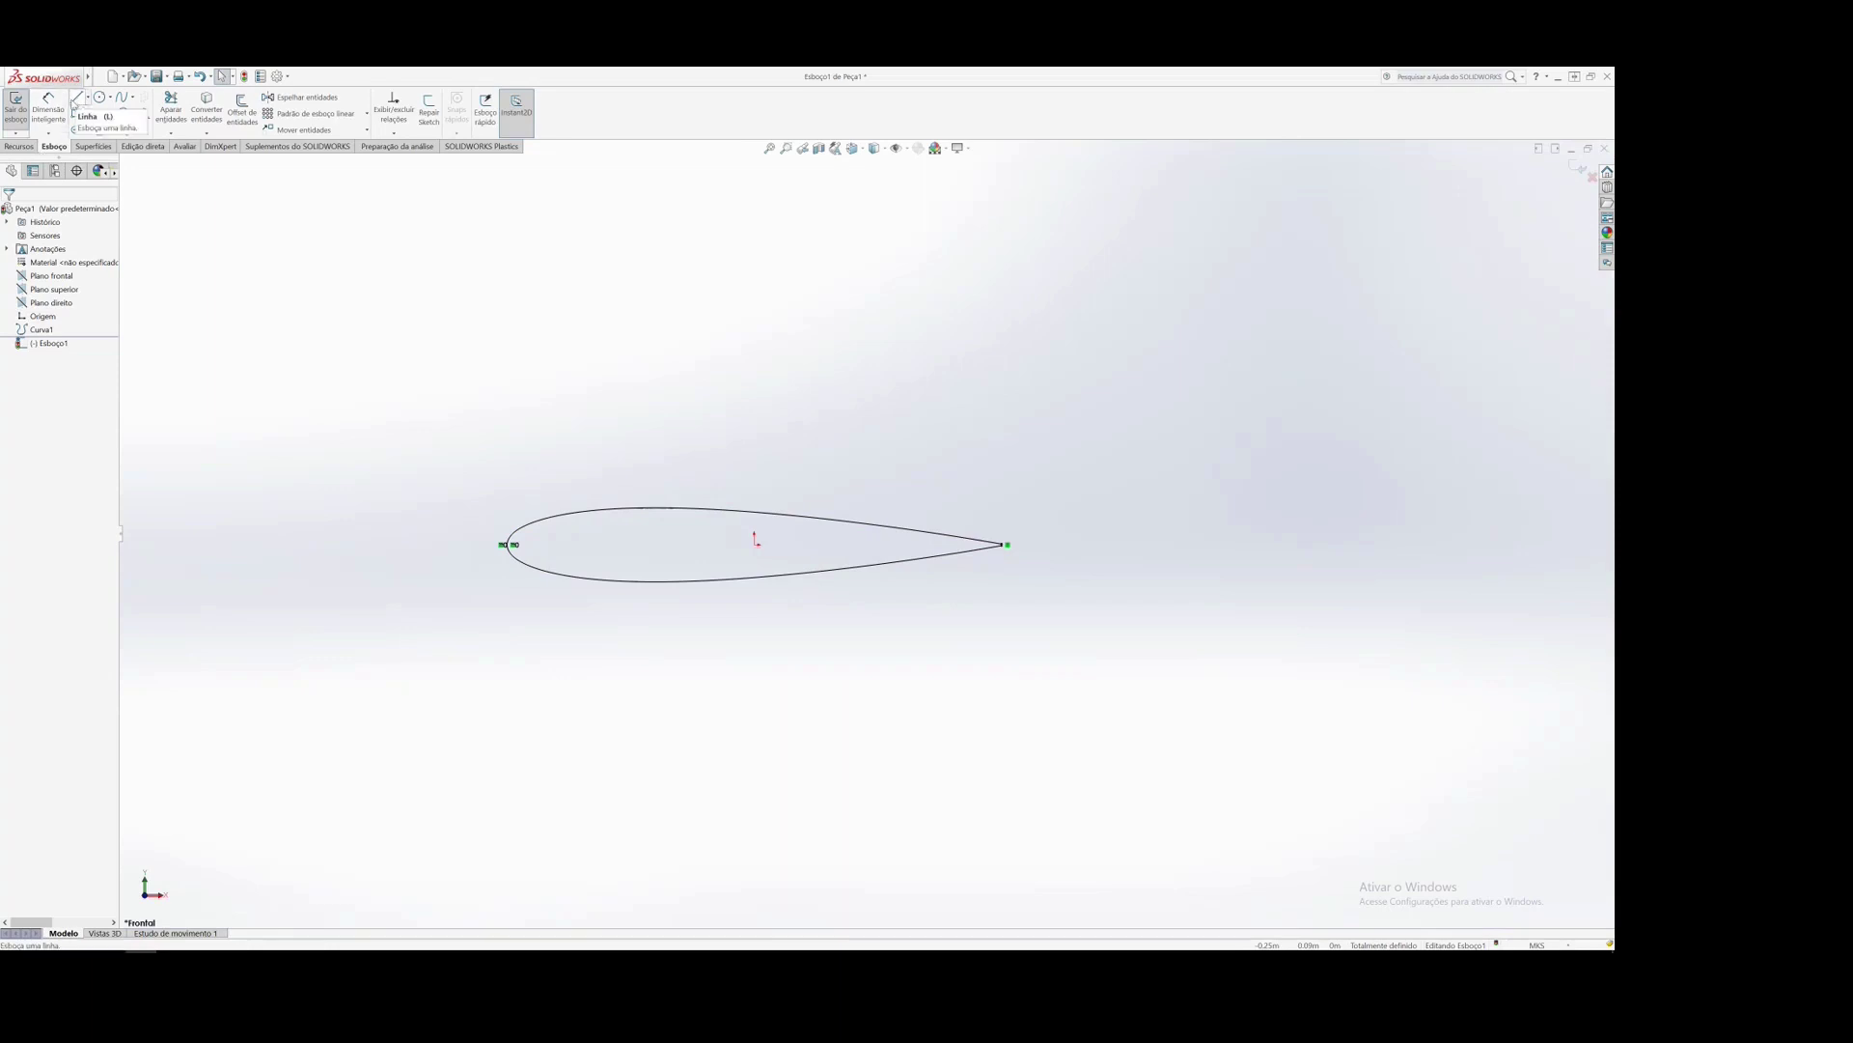
# - Draw a vertical line about 0.10 m long upward from the origin
pyautogui.click(75, 100)
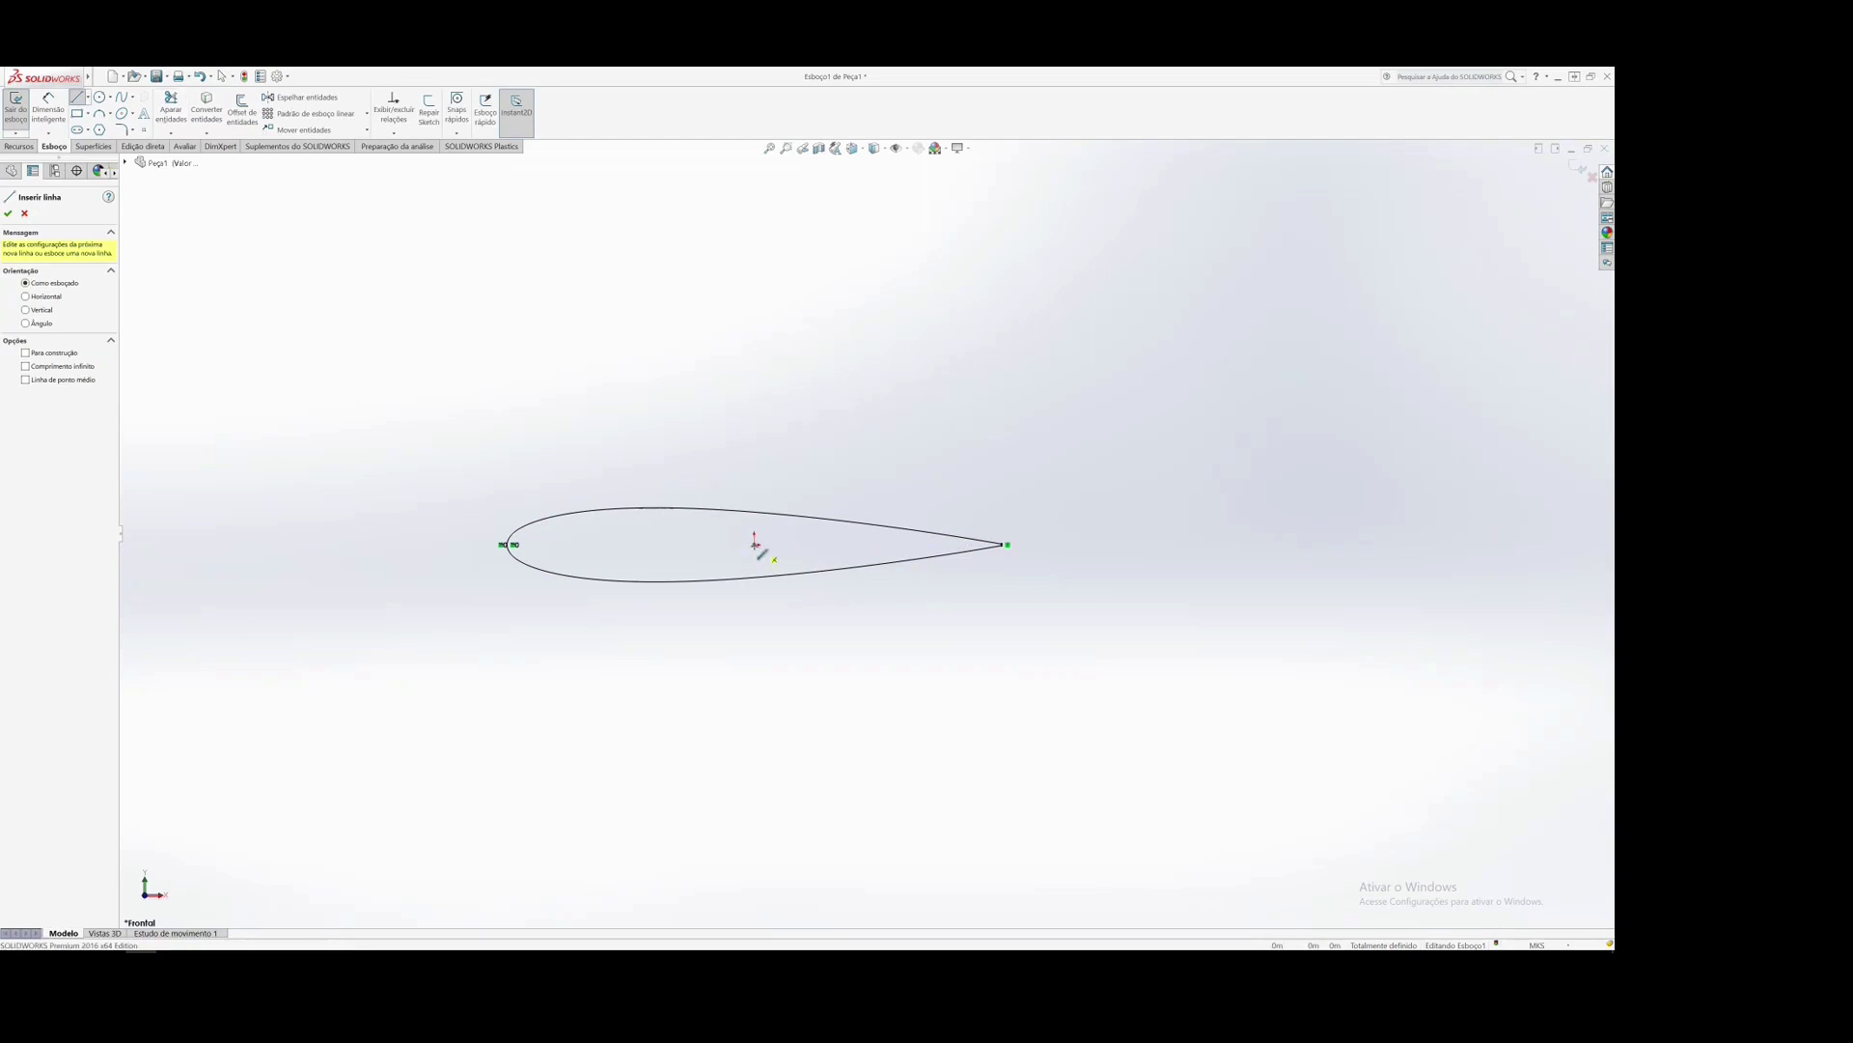
pyautogui.click(755, 544)
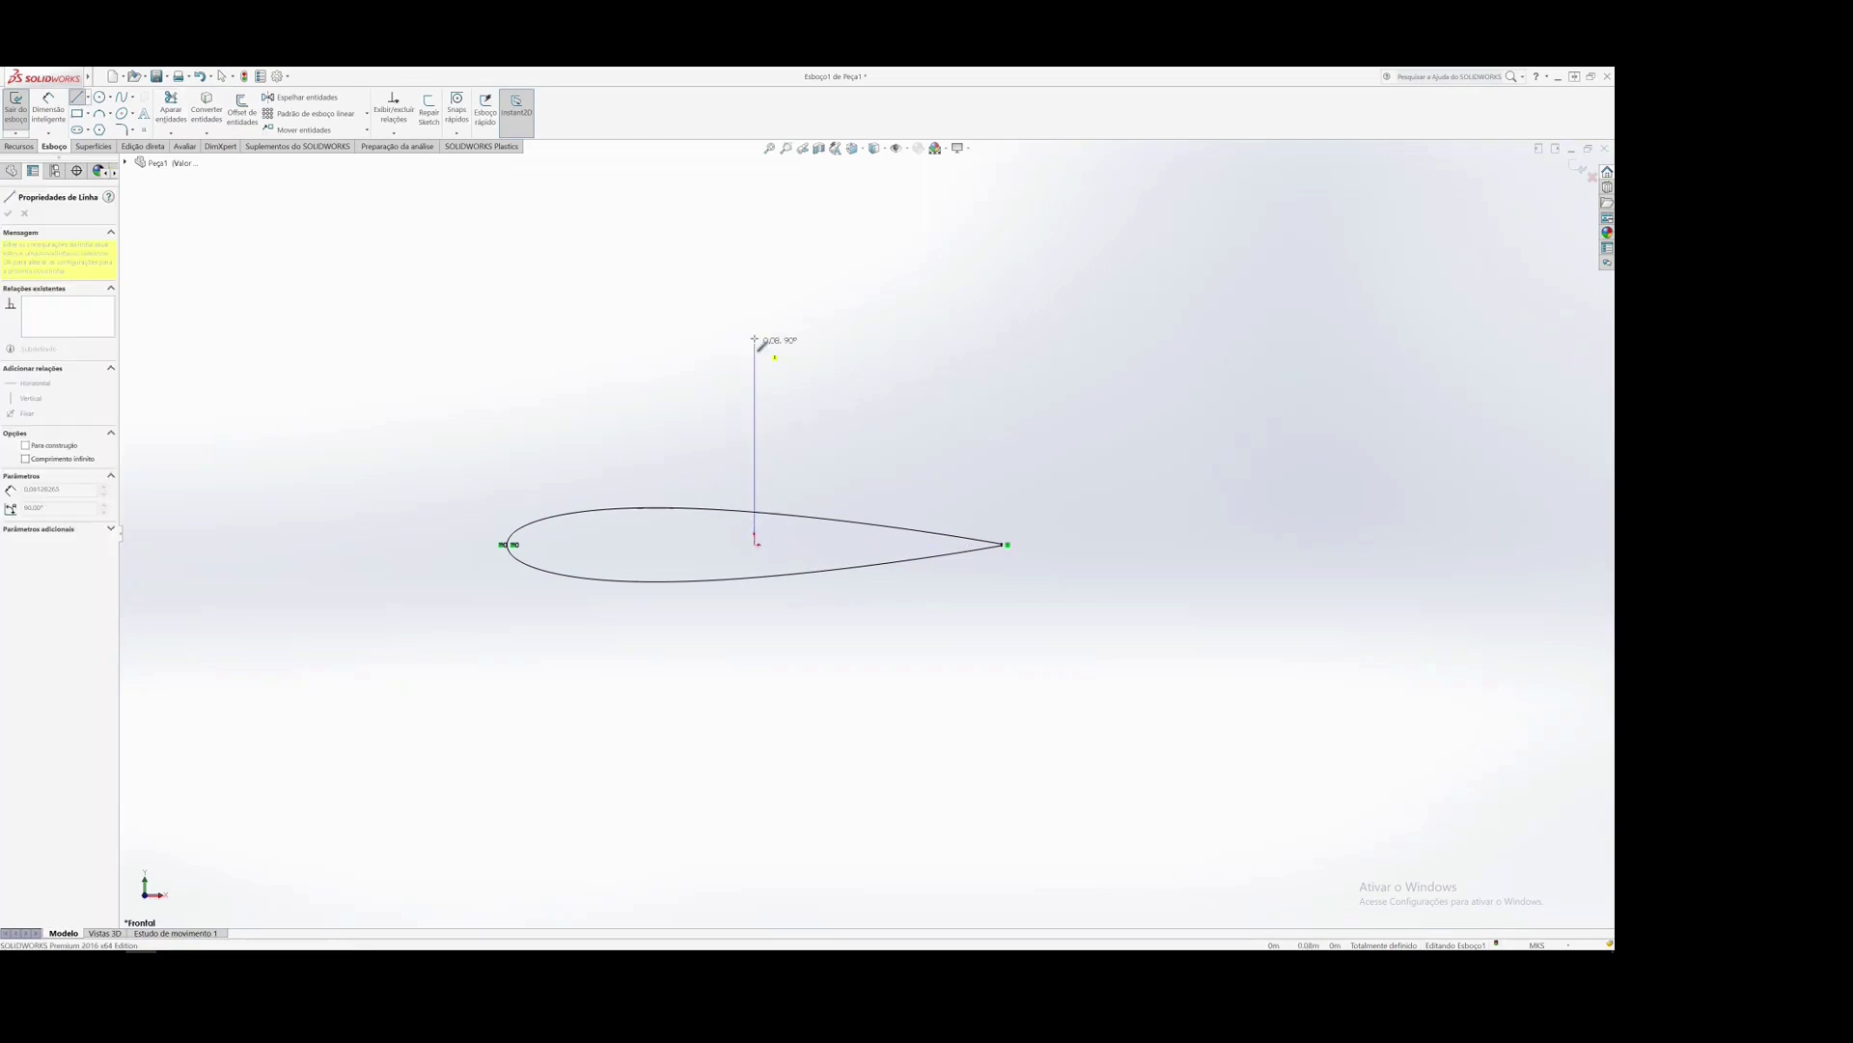
pyautogui.click(755, 306)
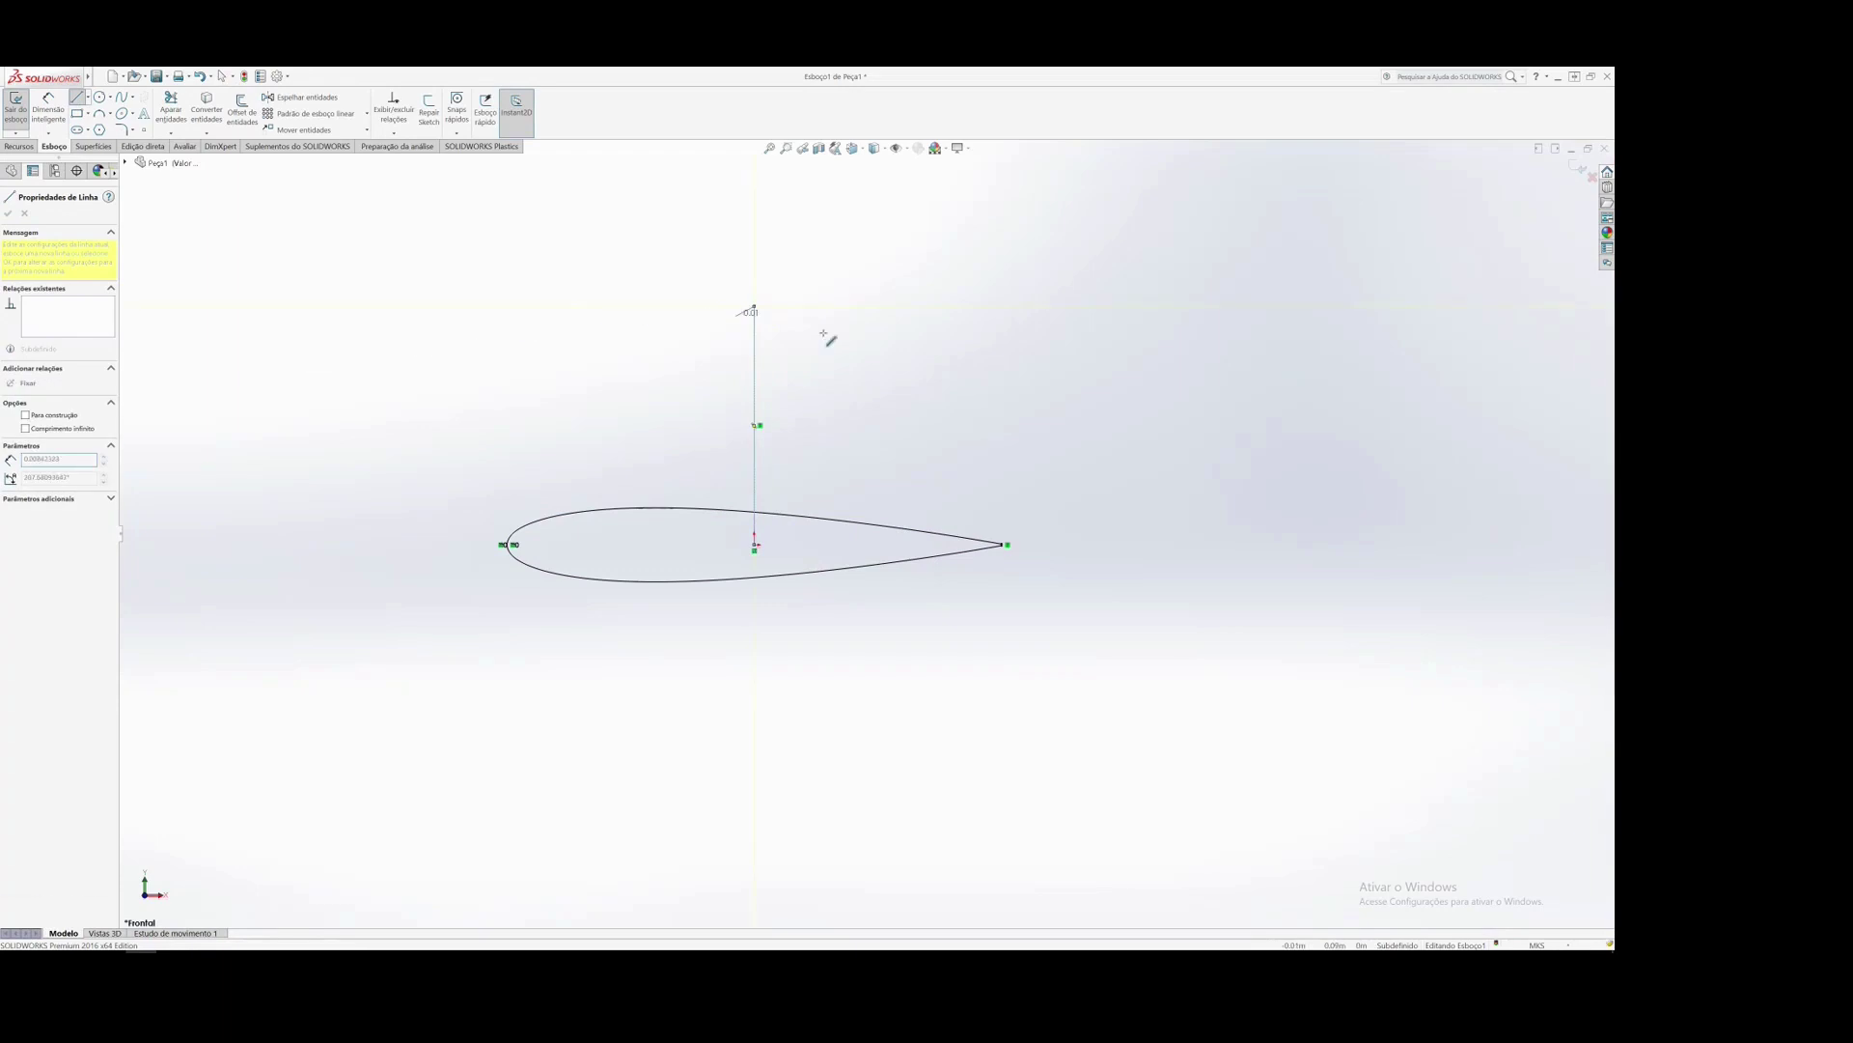
pyautogui.press('Escape')
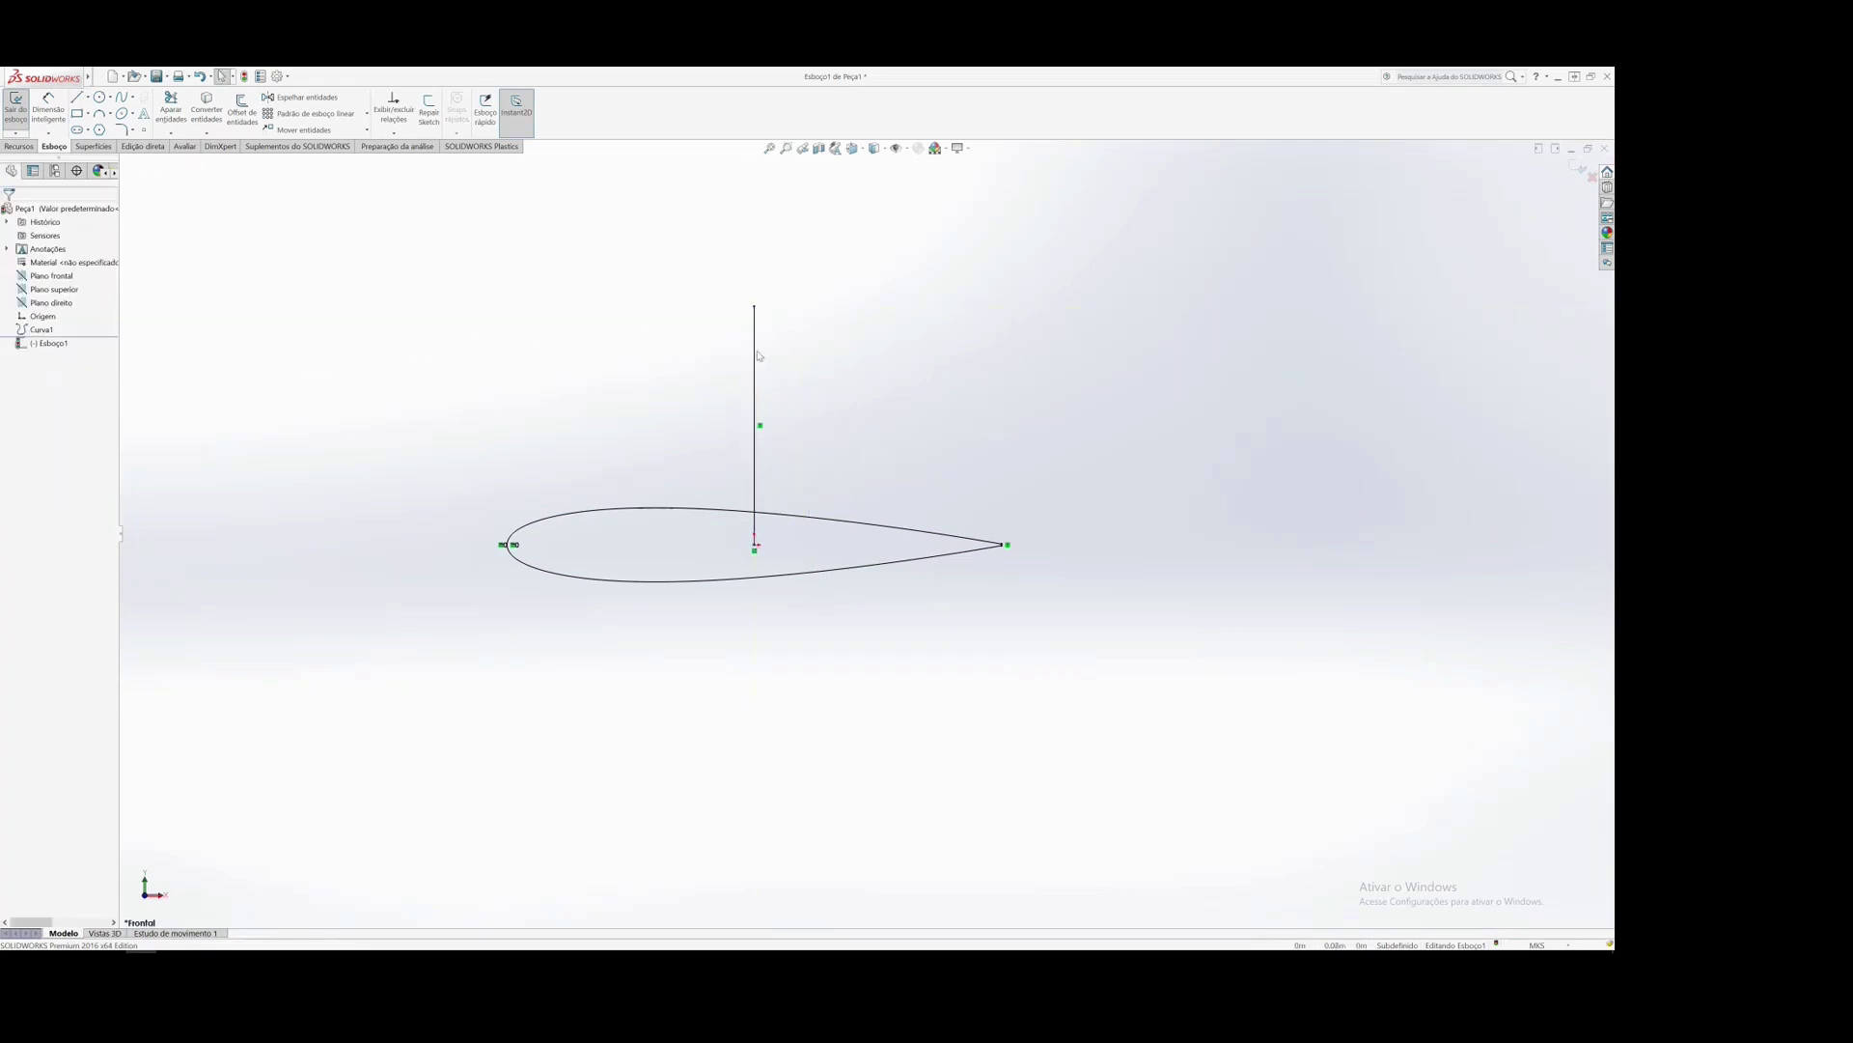
# - Set the length of the vertical line above the origin to 0.5 m
pyautogui.click(755, 353)
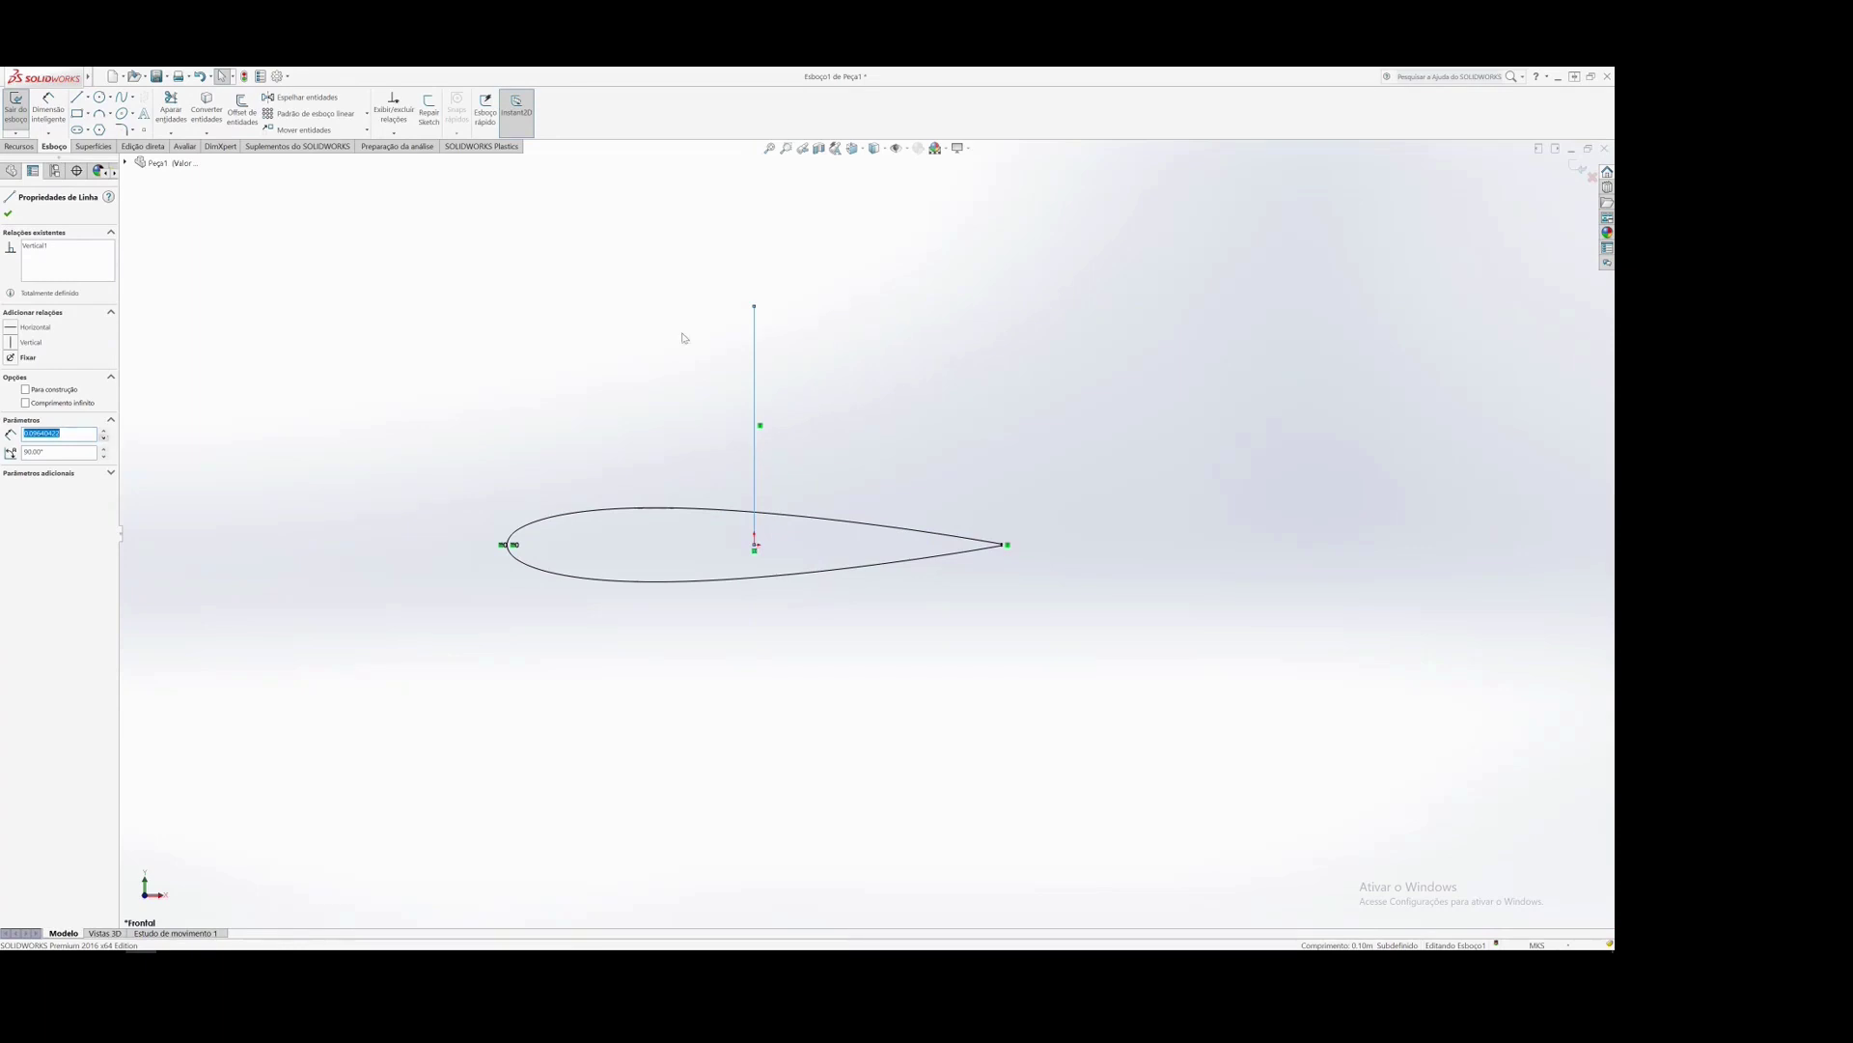
pyautogui.scroll(-5, 860, 364)
pyautogui.scroll(8, 860, 401)
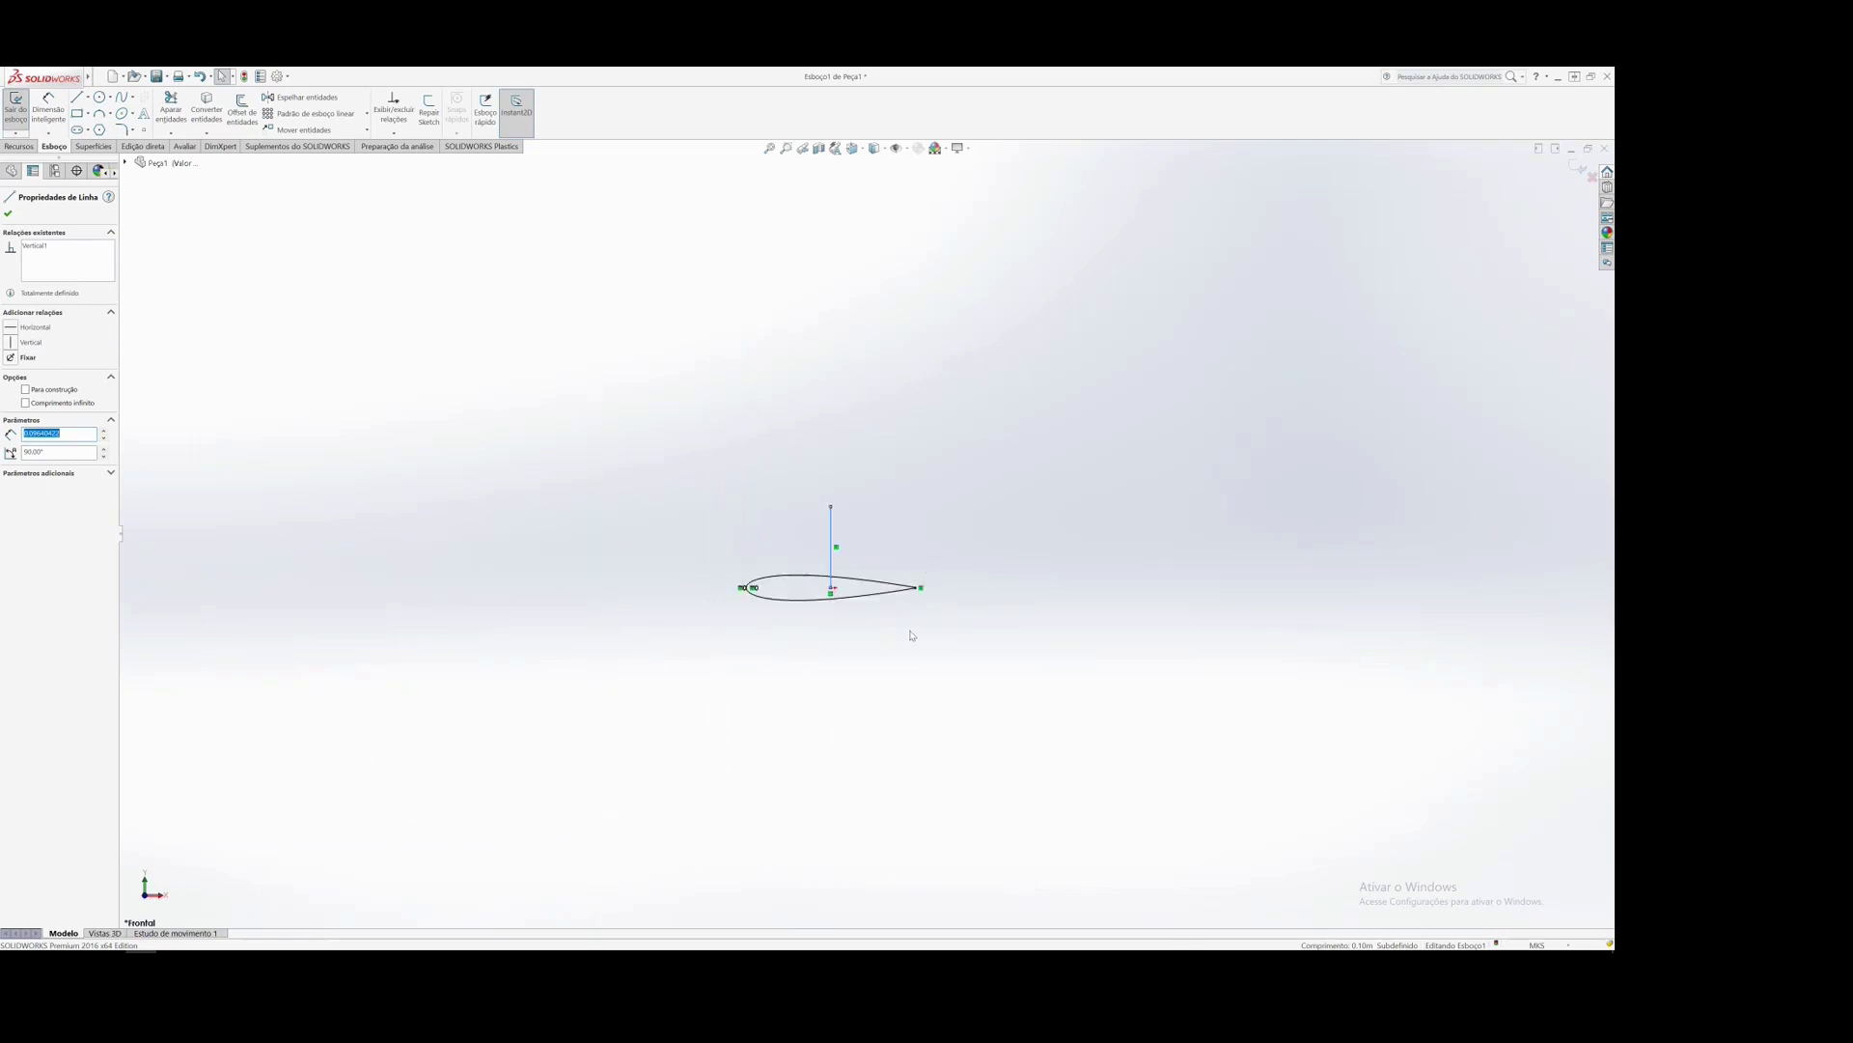
pyautogui.scroll(-3, 832, 583)
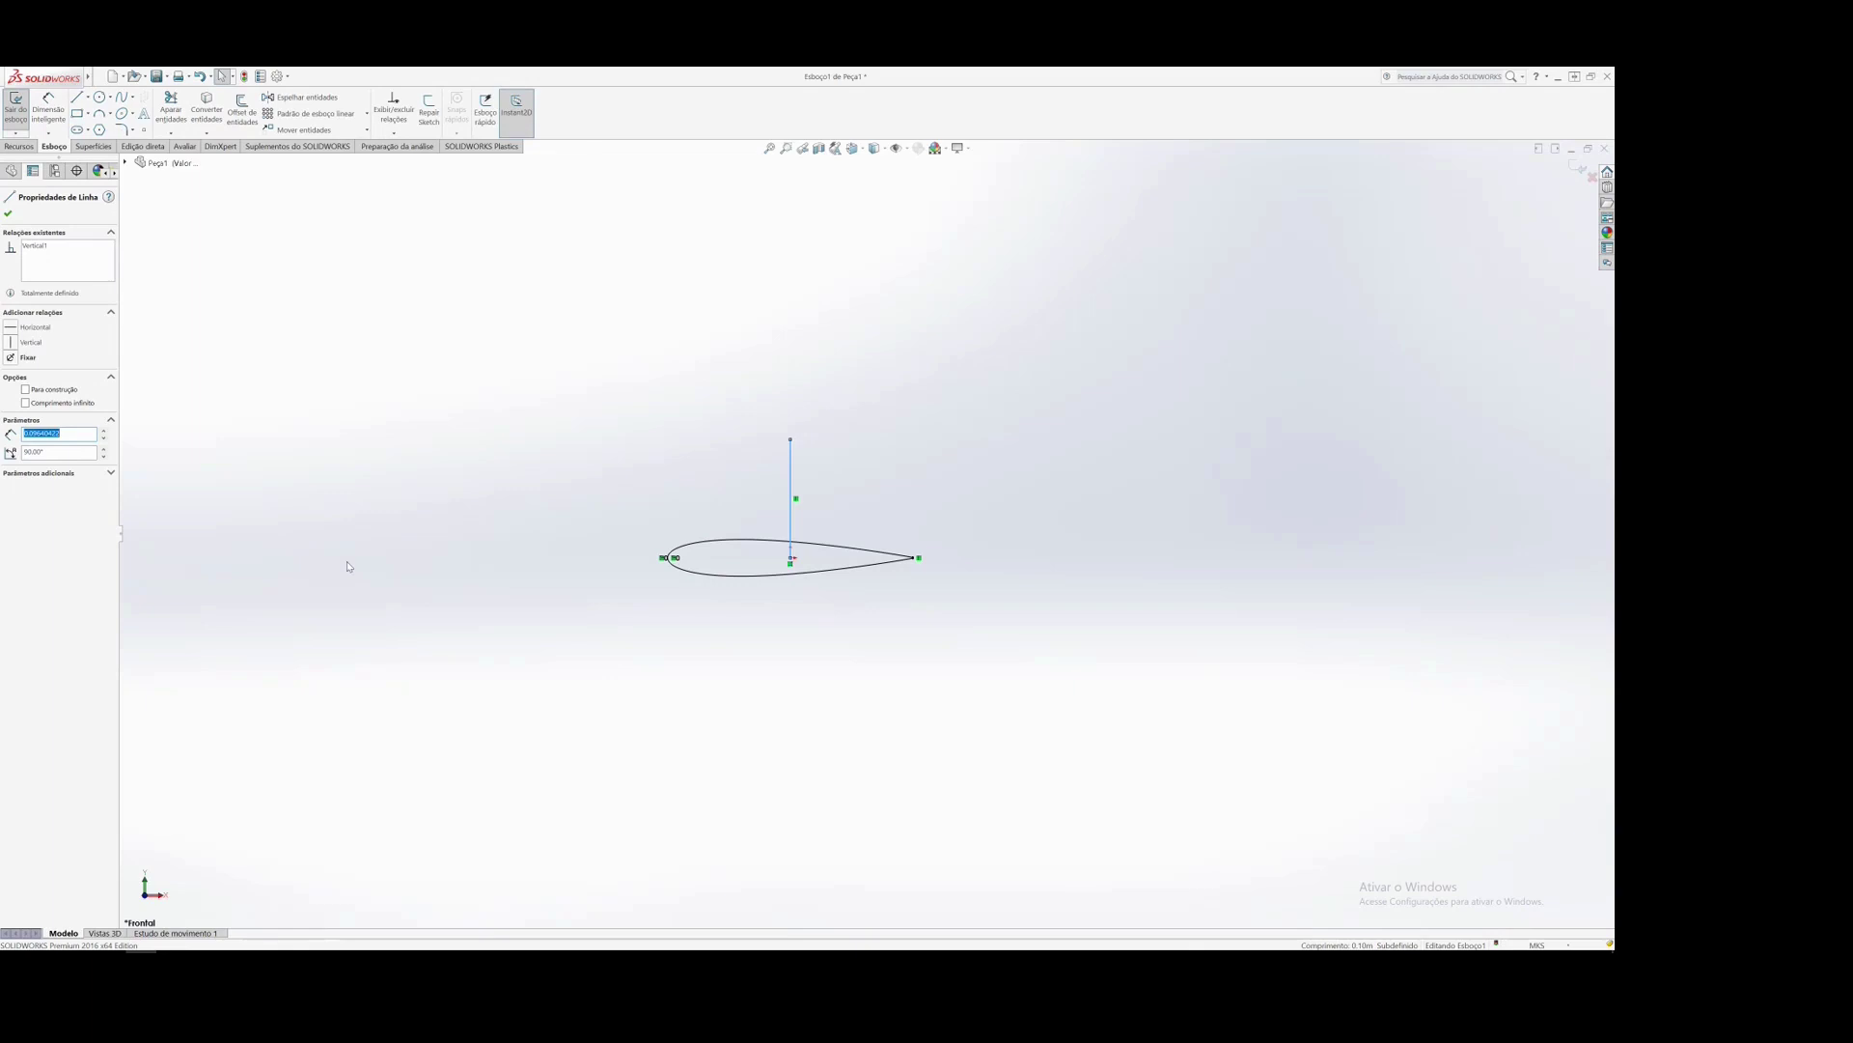
pyautogui.write('0.5')
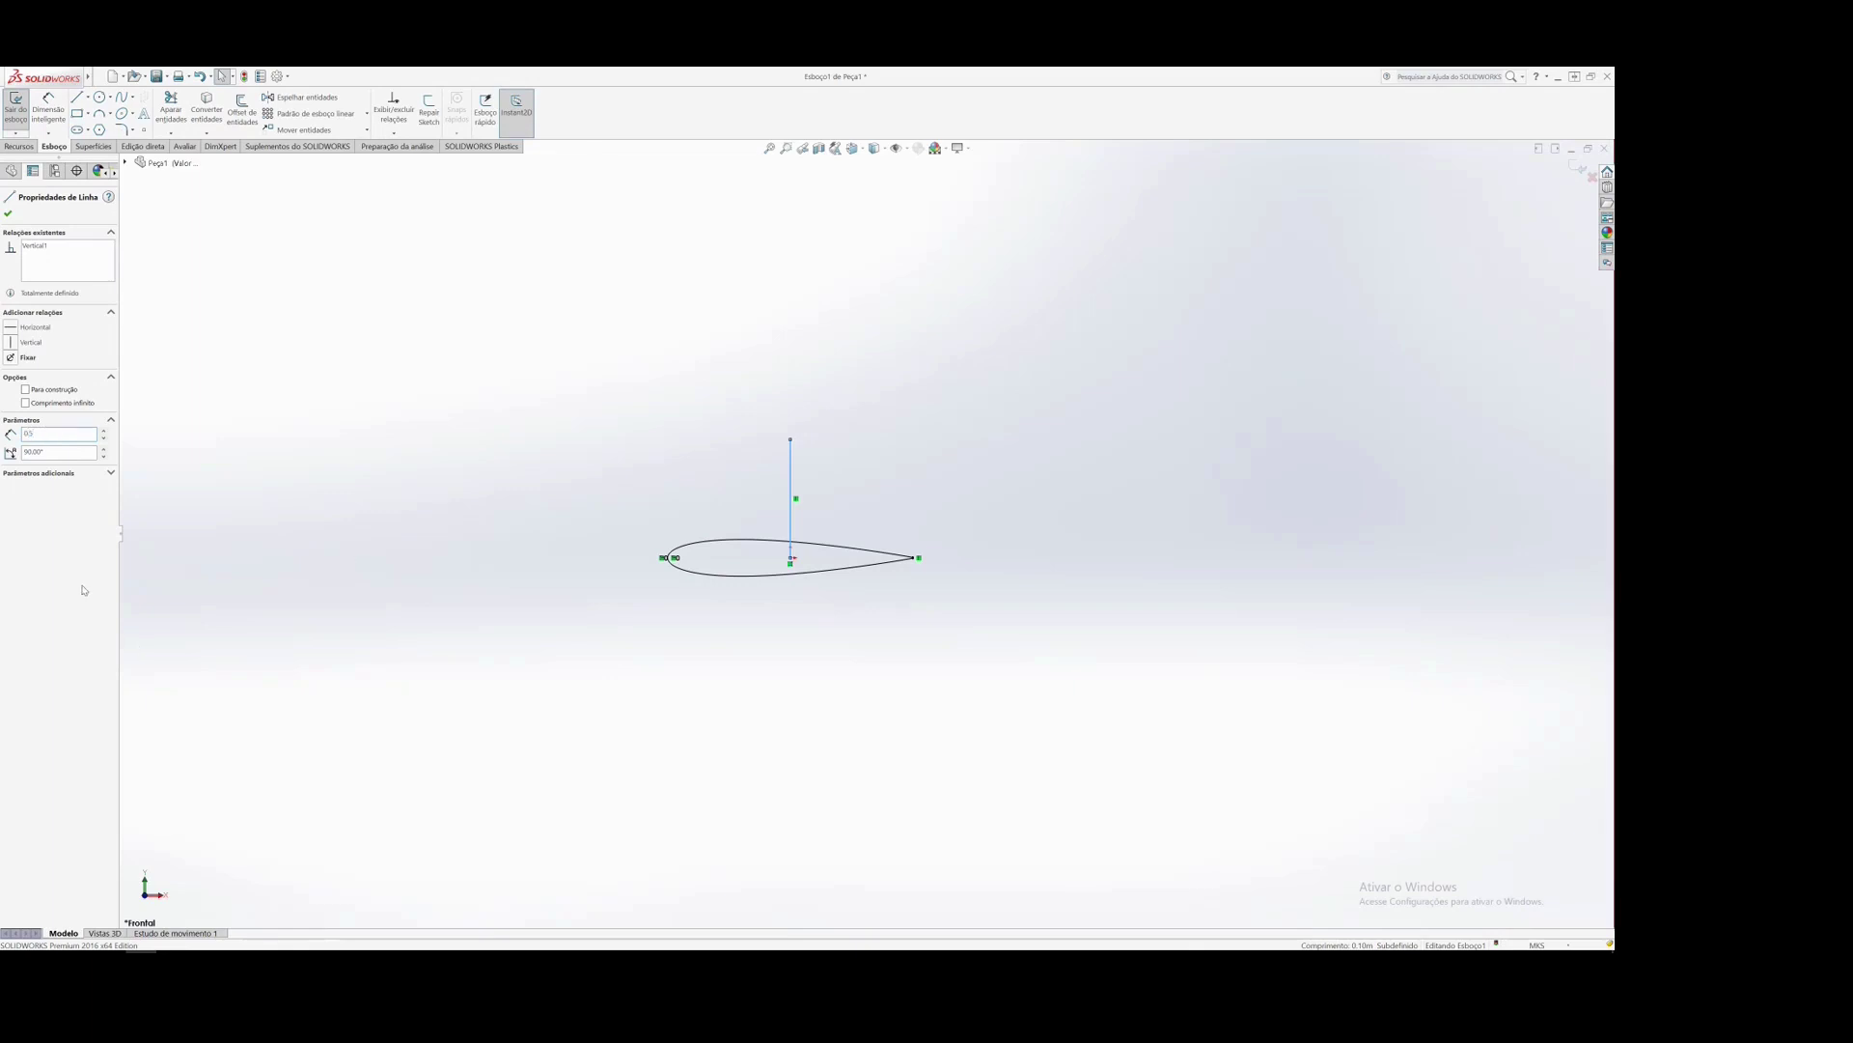
pyautogui.press('Return')
pyautogui.scroll(-5, 794, 377)
pyautogui.scroll(6, 860, 430)
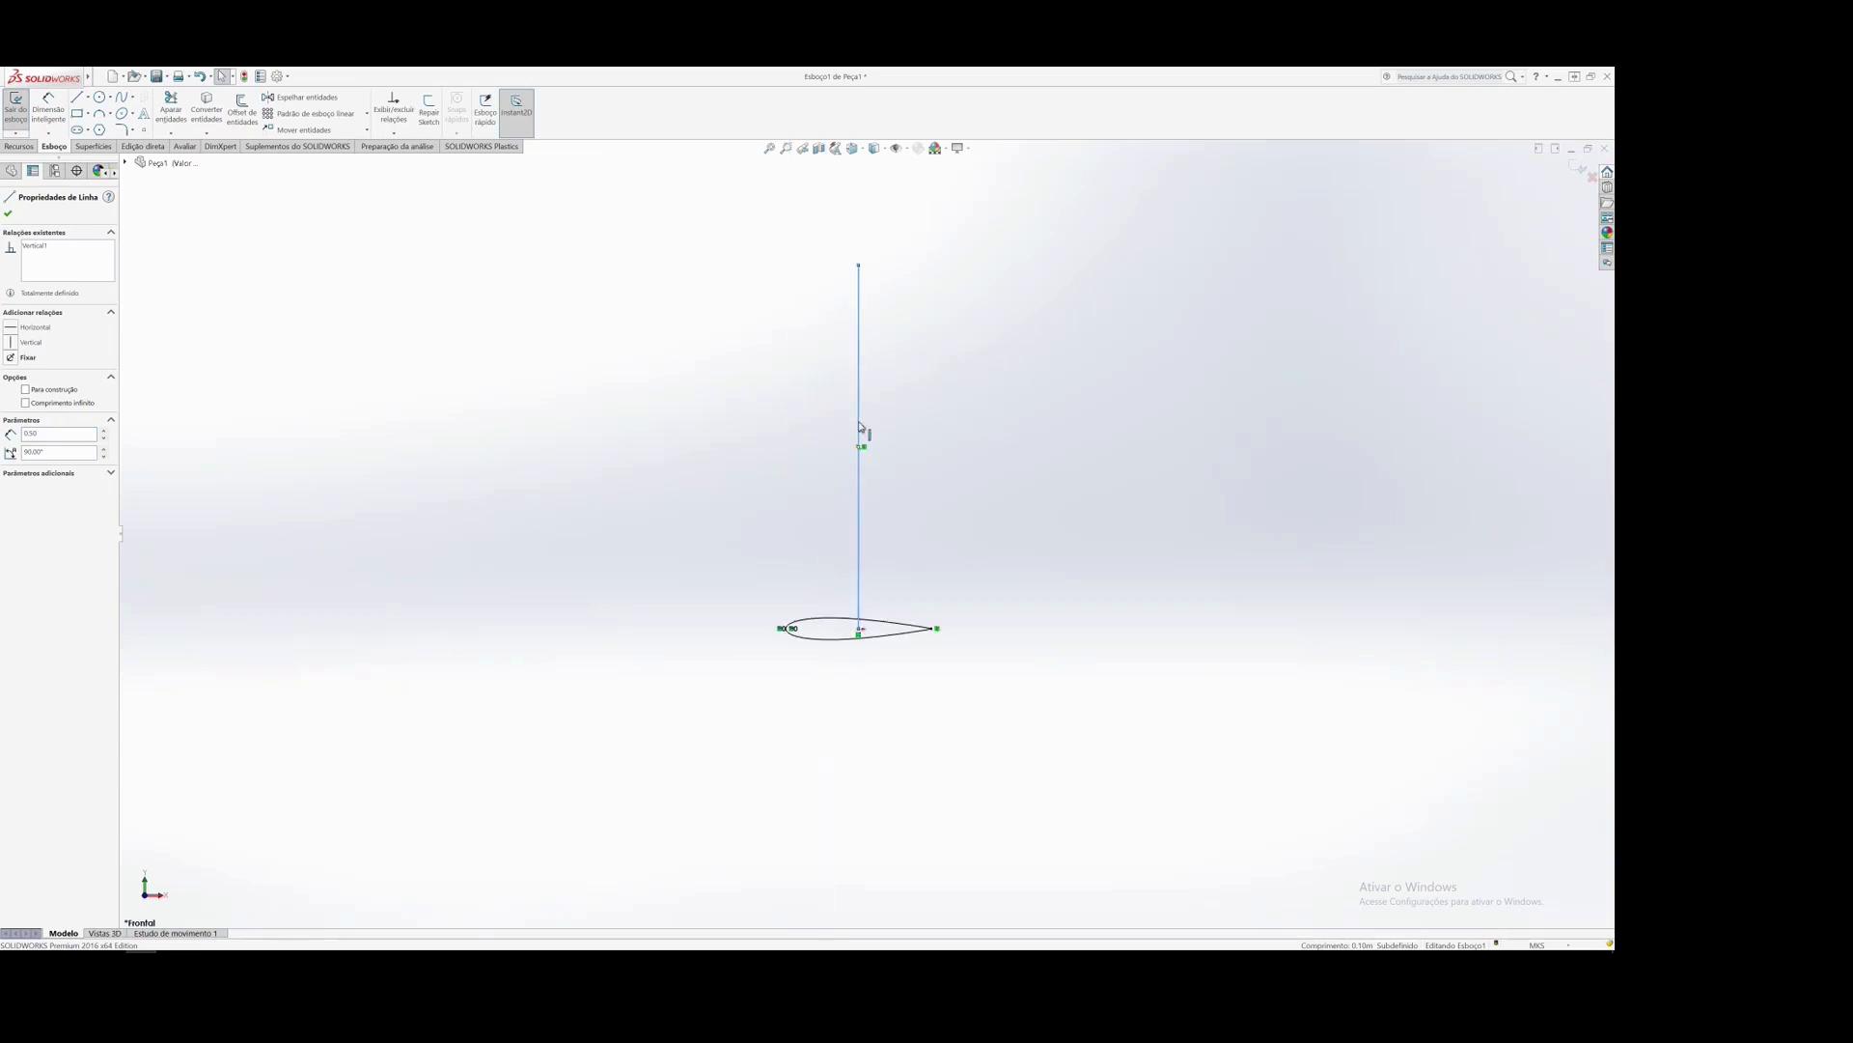
pyautogui.scroll(-3, 785, 786)
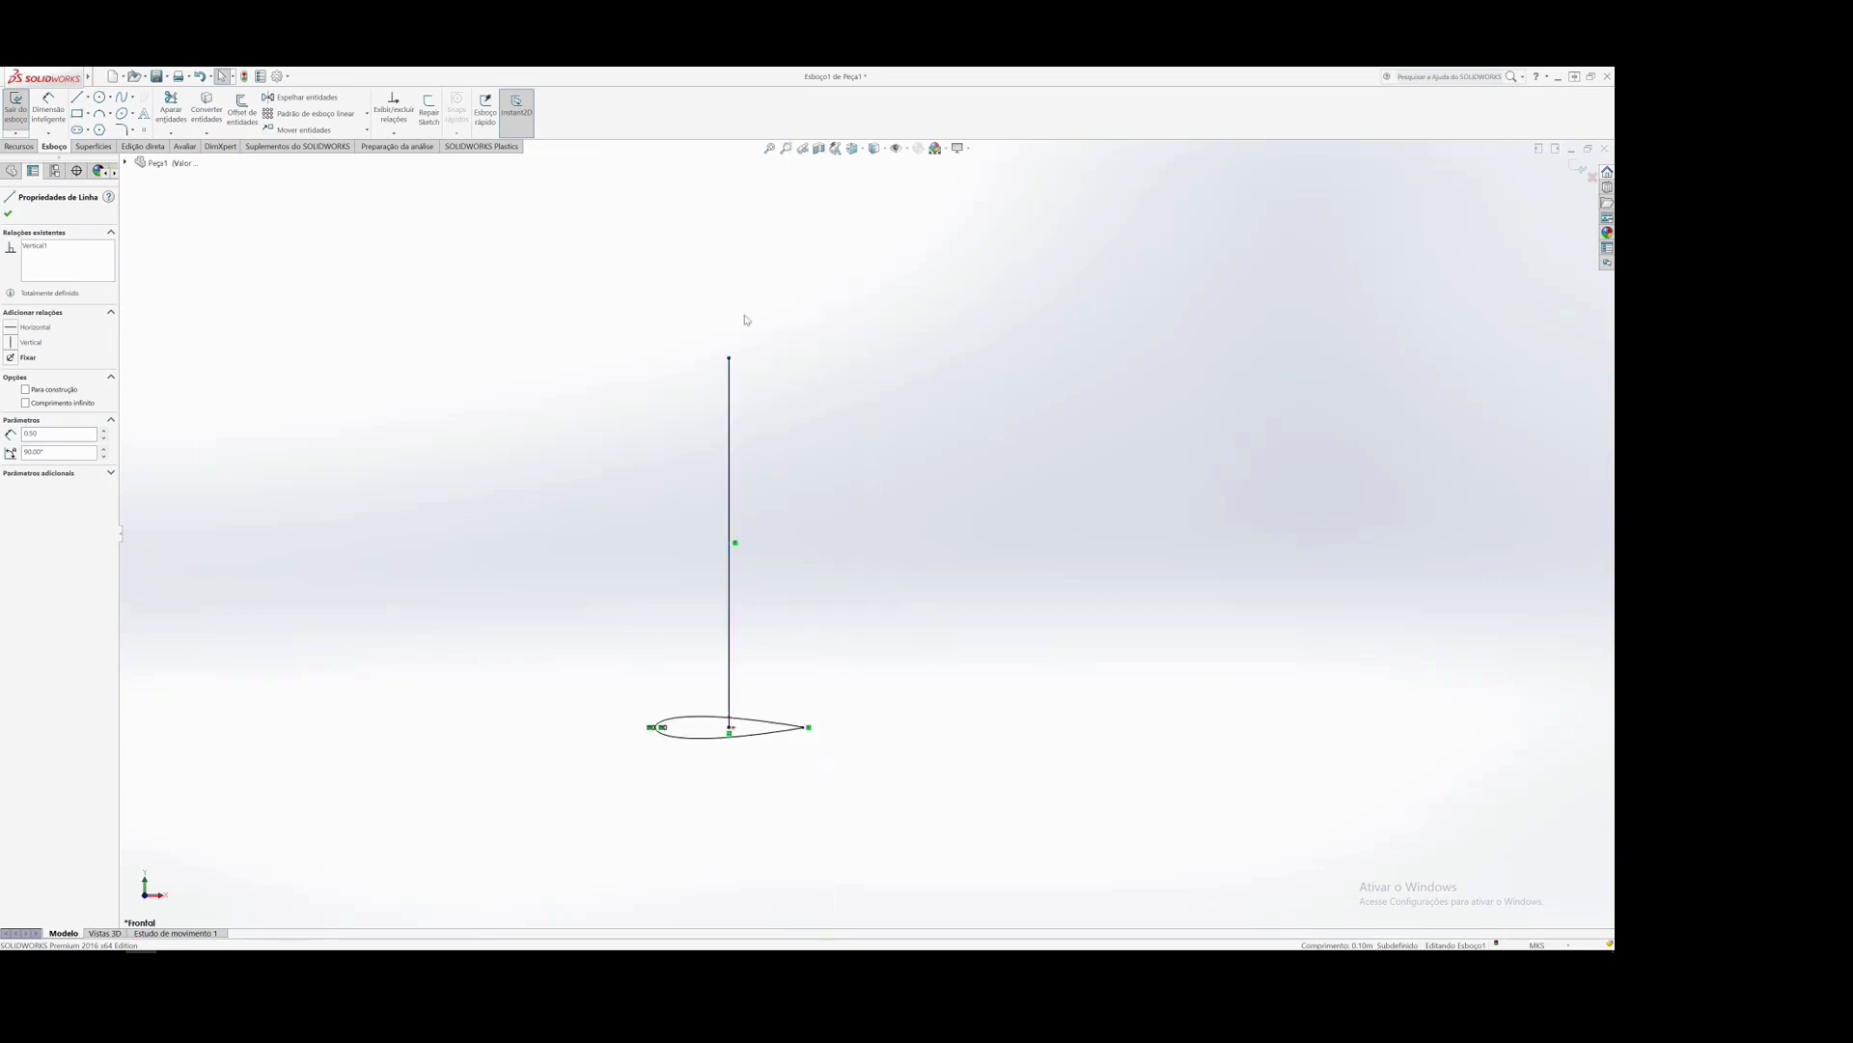
pyautogui.click(8, 217)
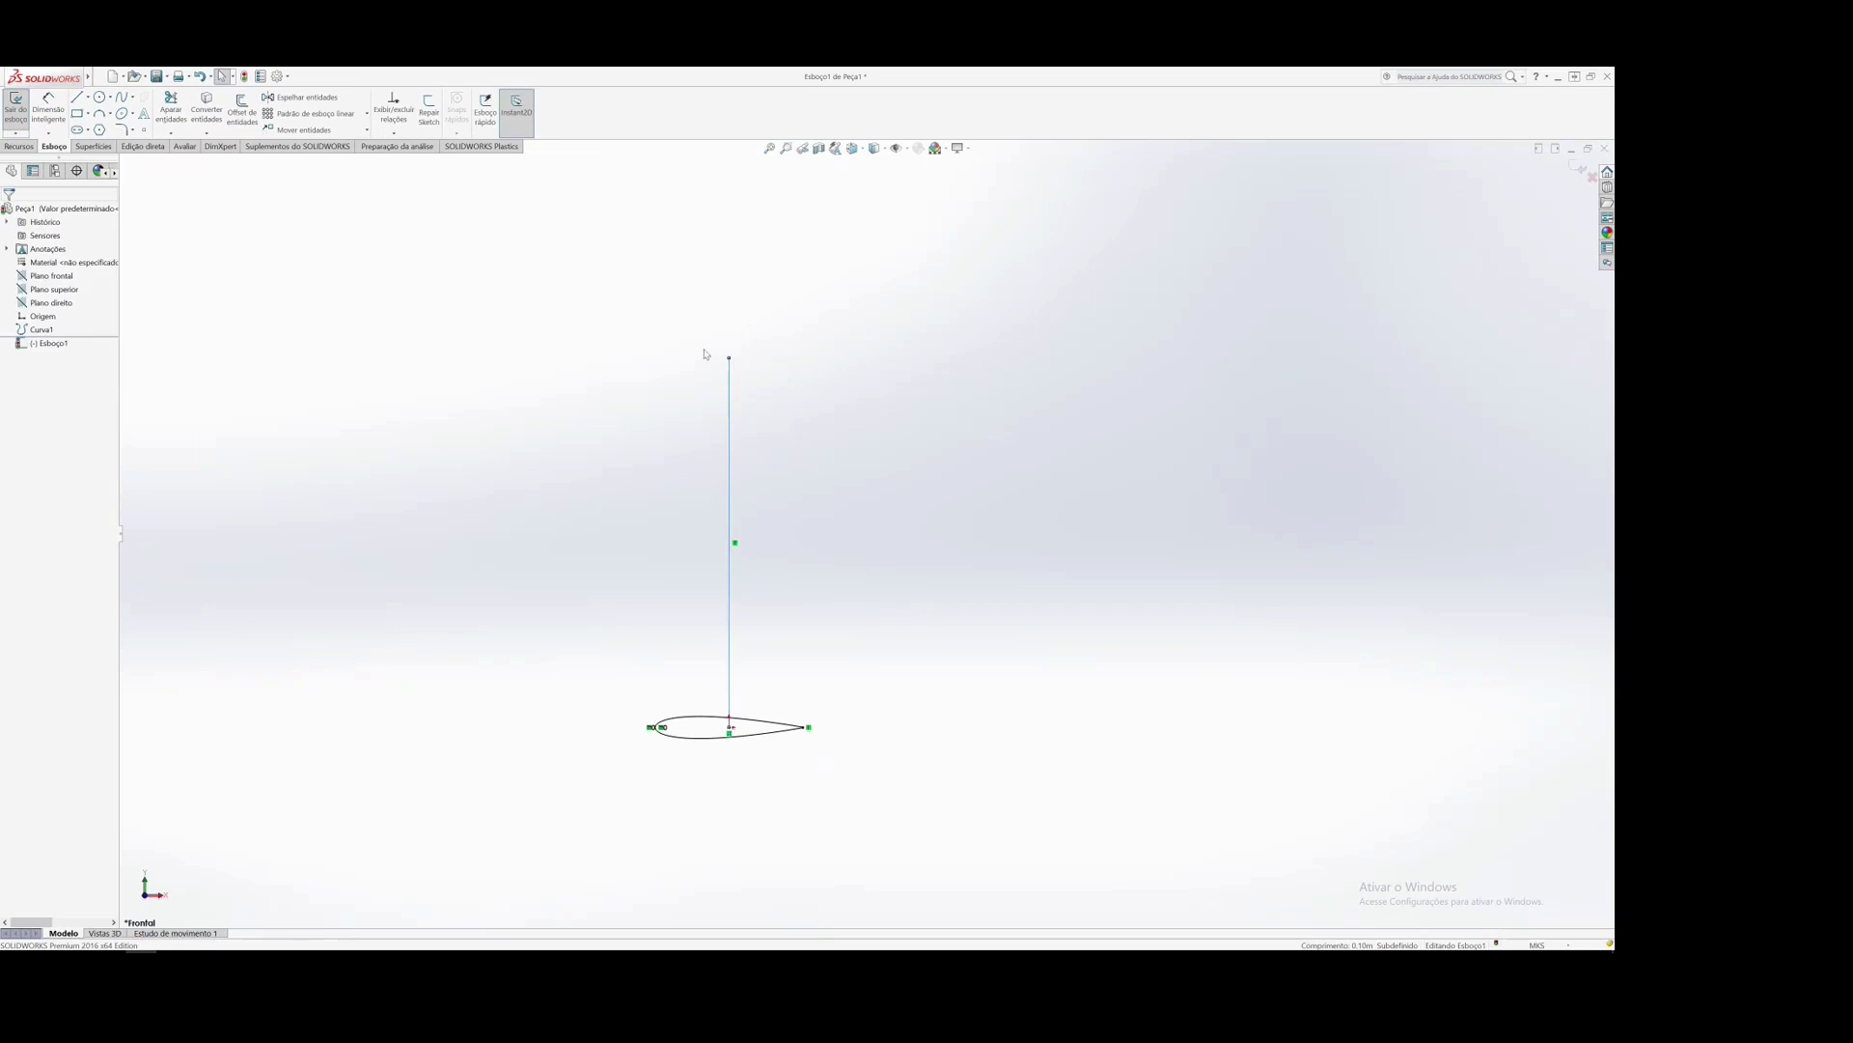
# - Move the closed airfoil profile with Move Entities, from its upper-surface intersection with the vertical line to that line's upper endpoint
pyautogui.moveTo(580, 666)
pyautogui.mouseDown()
pyautogui.moveTo(736, 737)
pyautogui.moveTo(959, 798)
pyautogui.mouseUp()
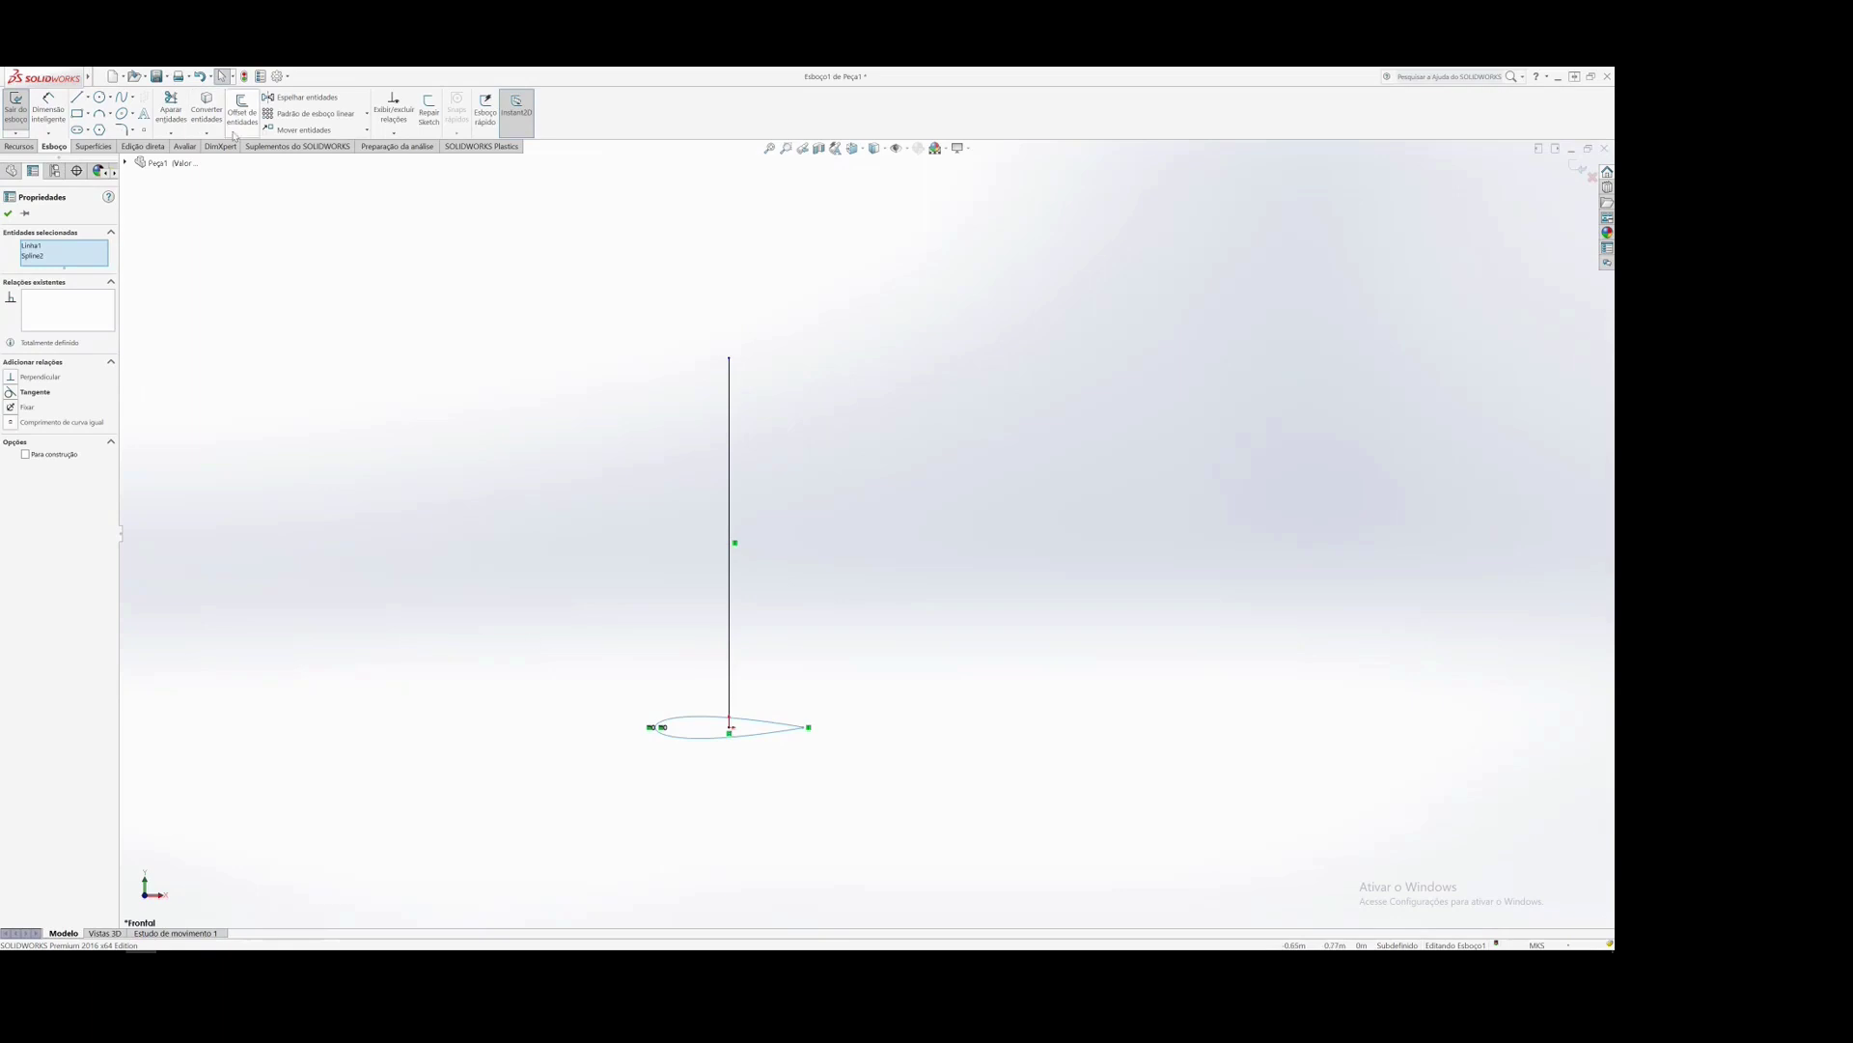
pyautogui.click(367, 130)
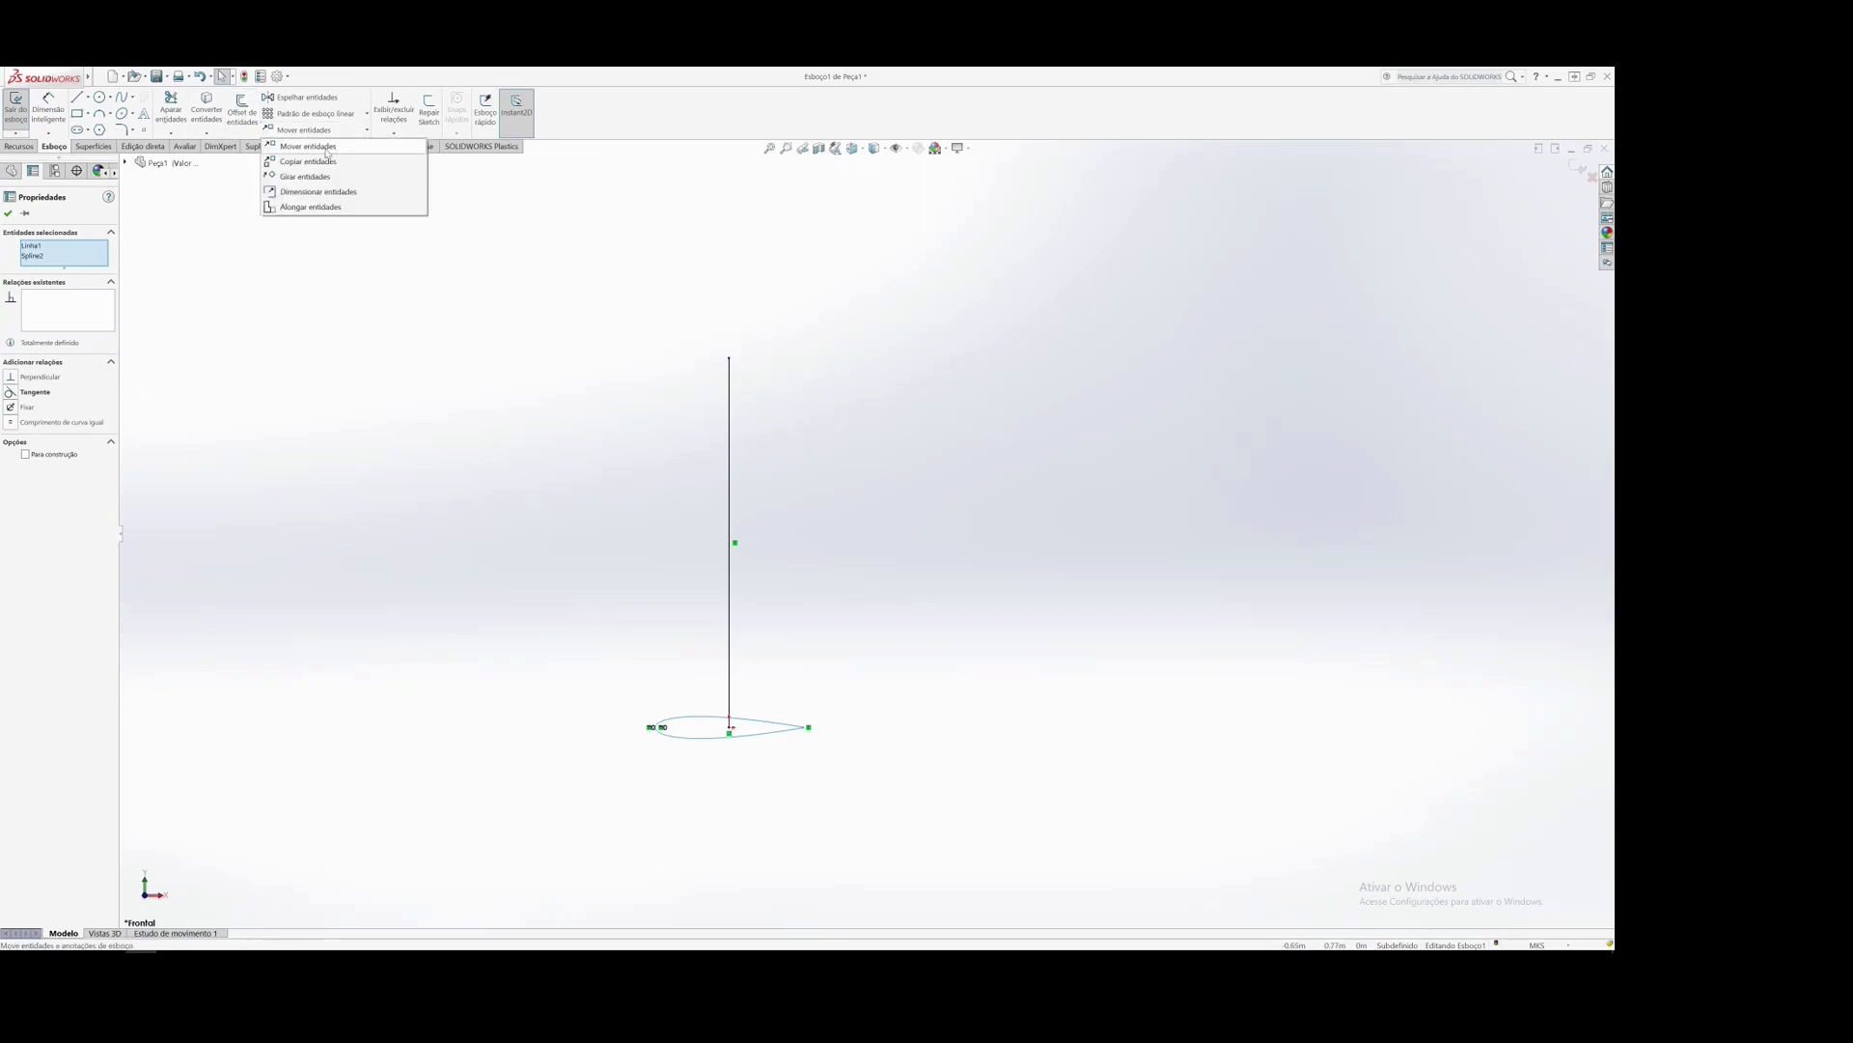
pyautogui.click(326, 152)
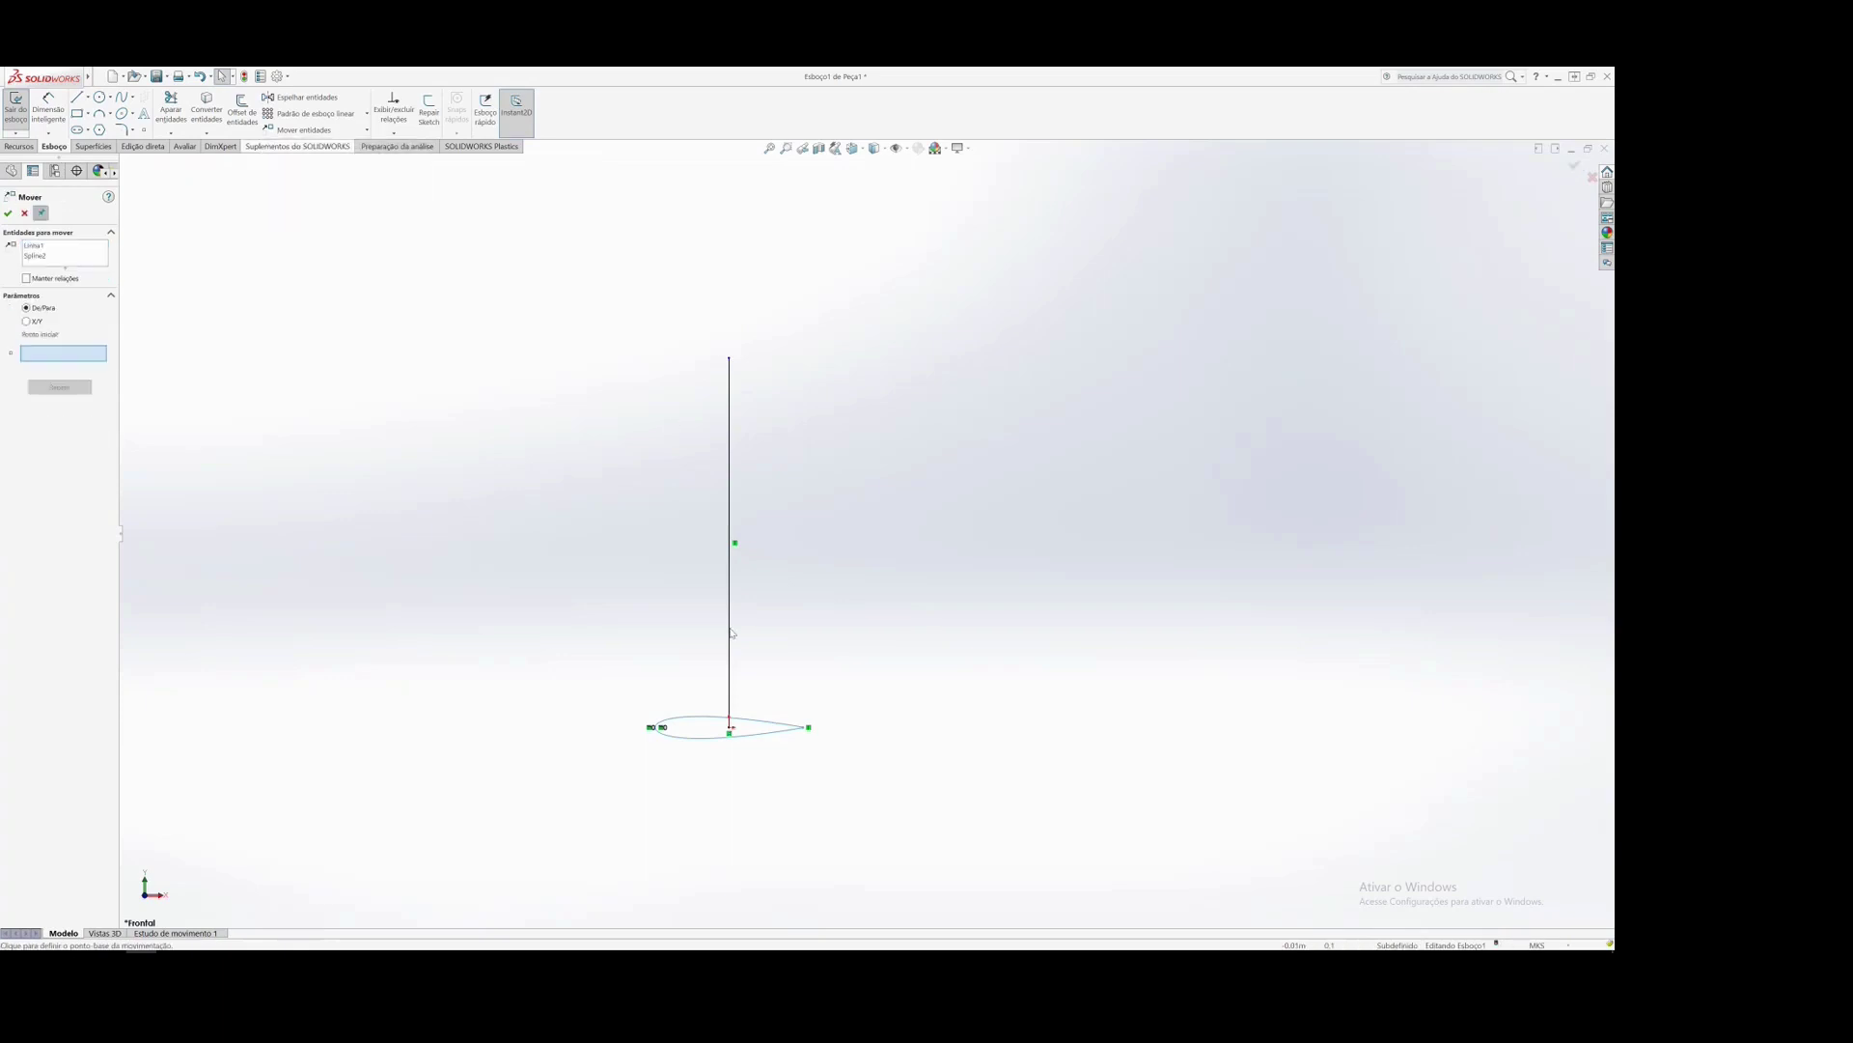
pyautogui.scroll(-5, 748, 663)
pyautogui.scroll(-4, 748, 663)
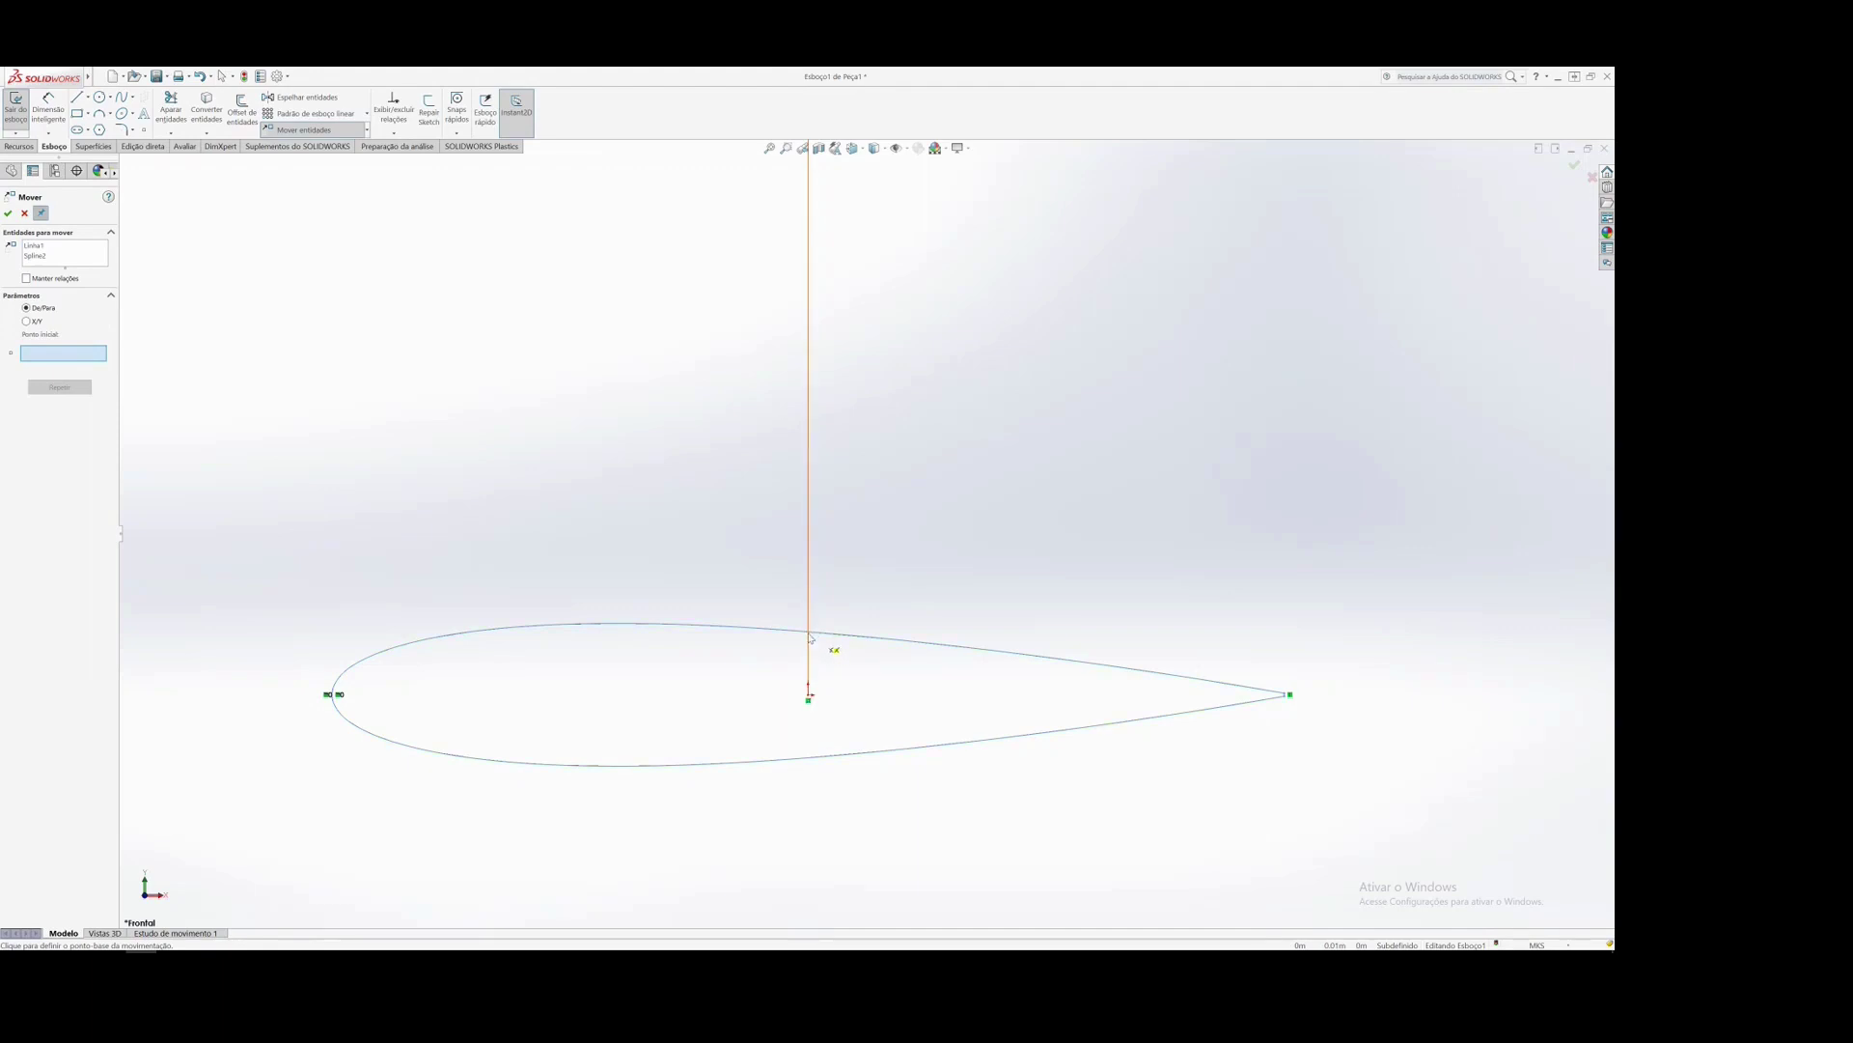
pyautogui.click(809, 633)
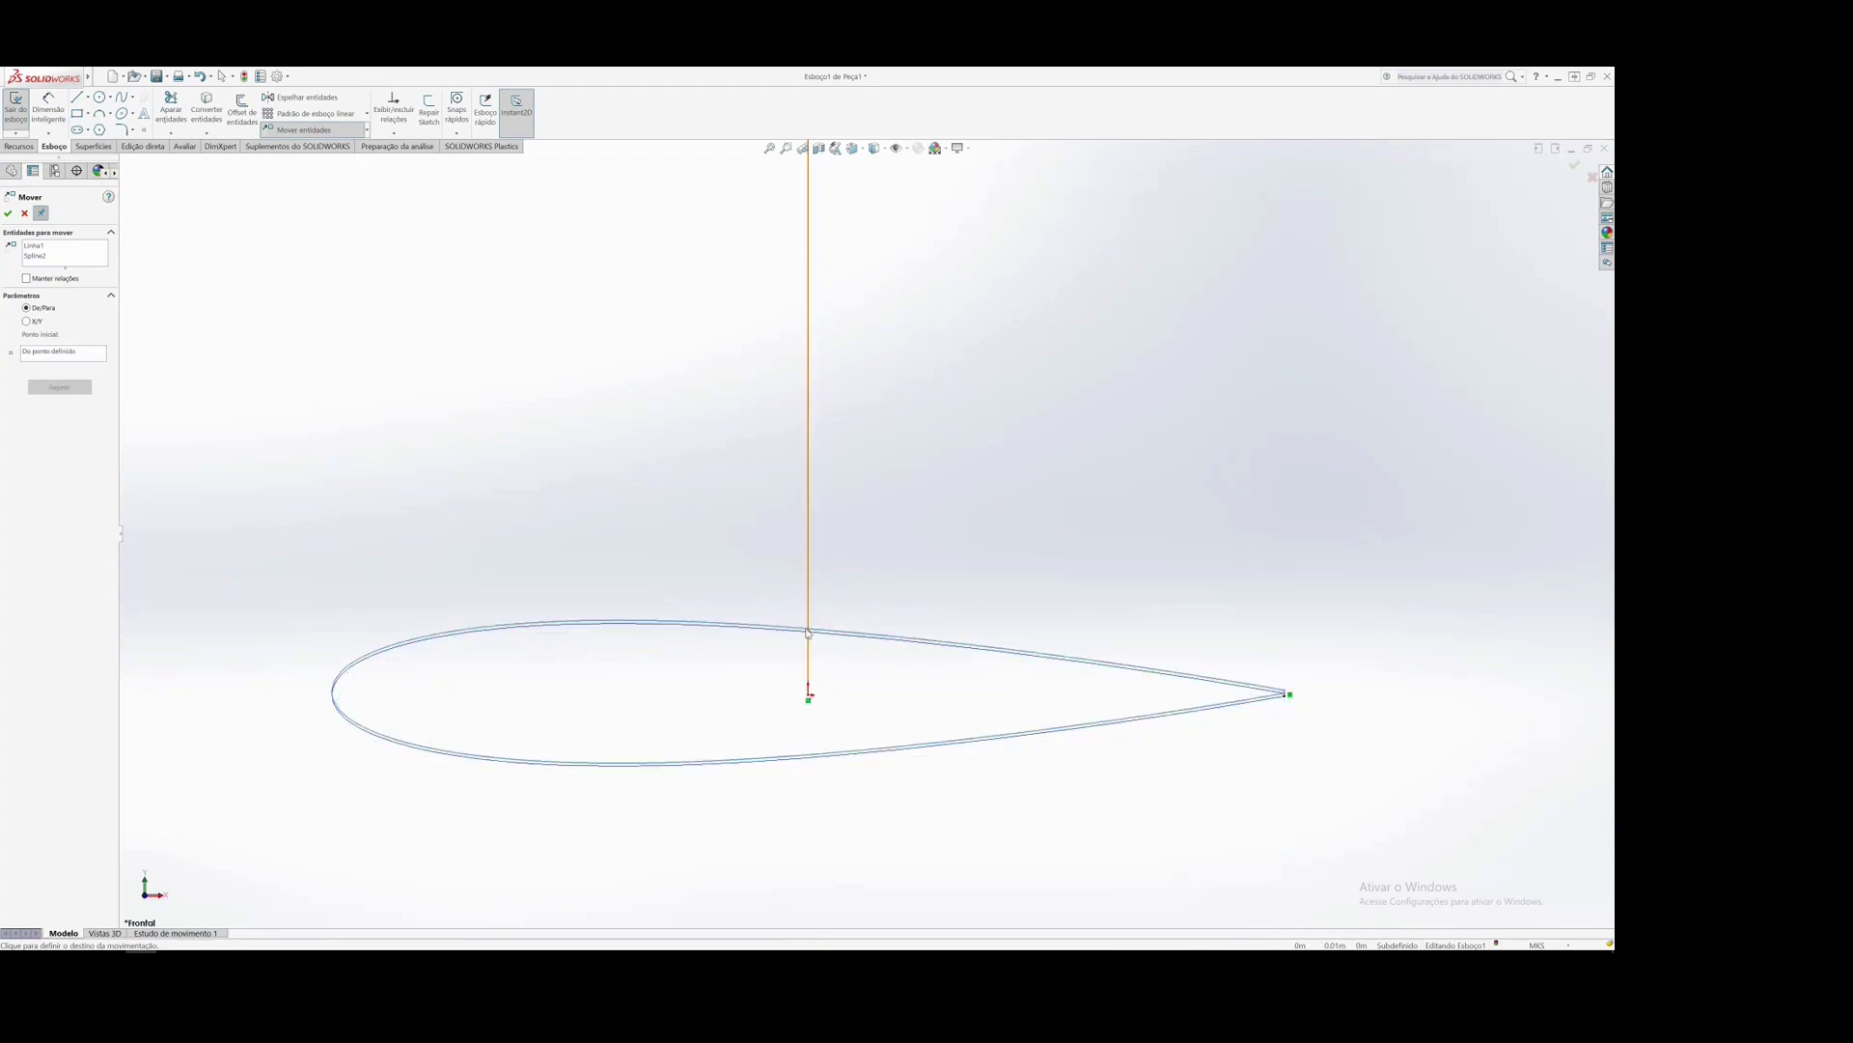
pyautogui.scroll(-5, 843, 639)
pyautogui.scroll(10, 843, 633)
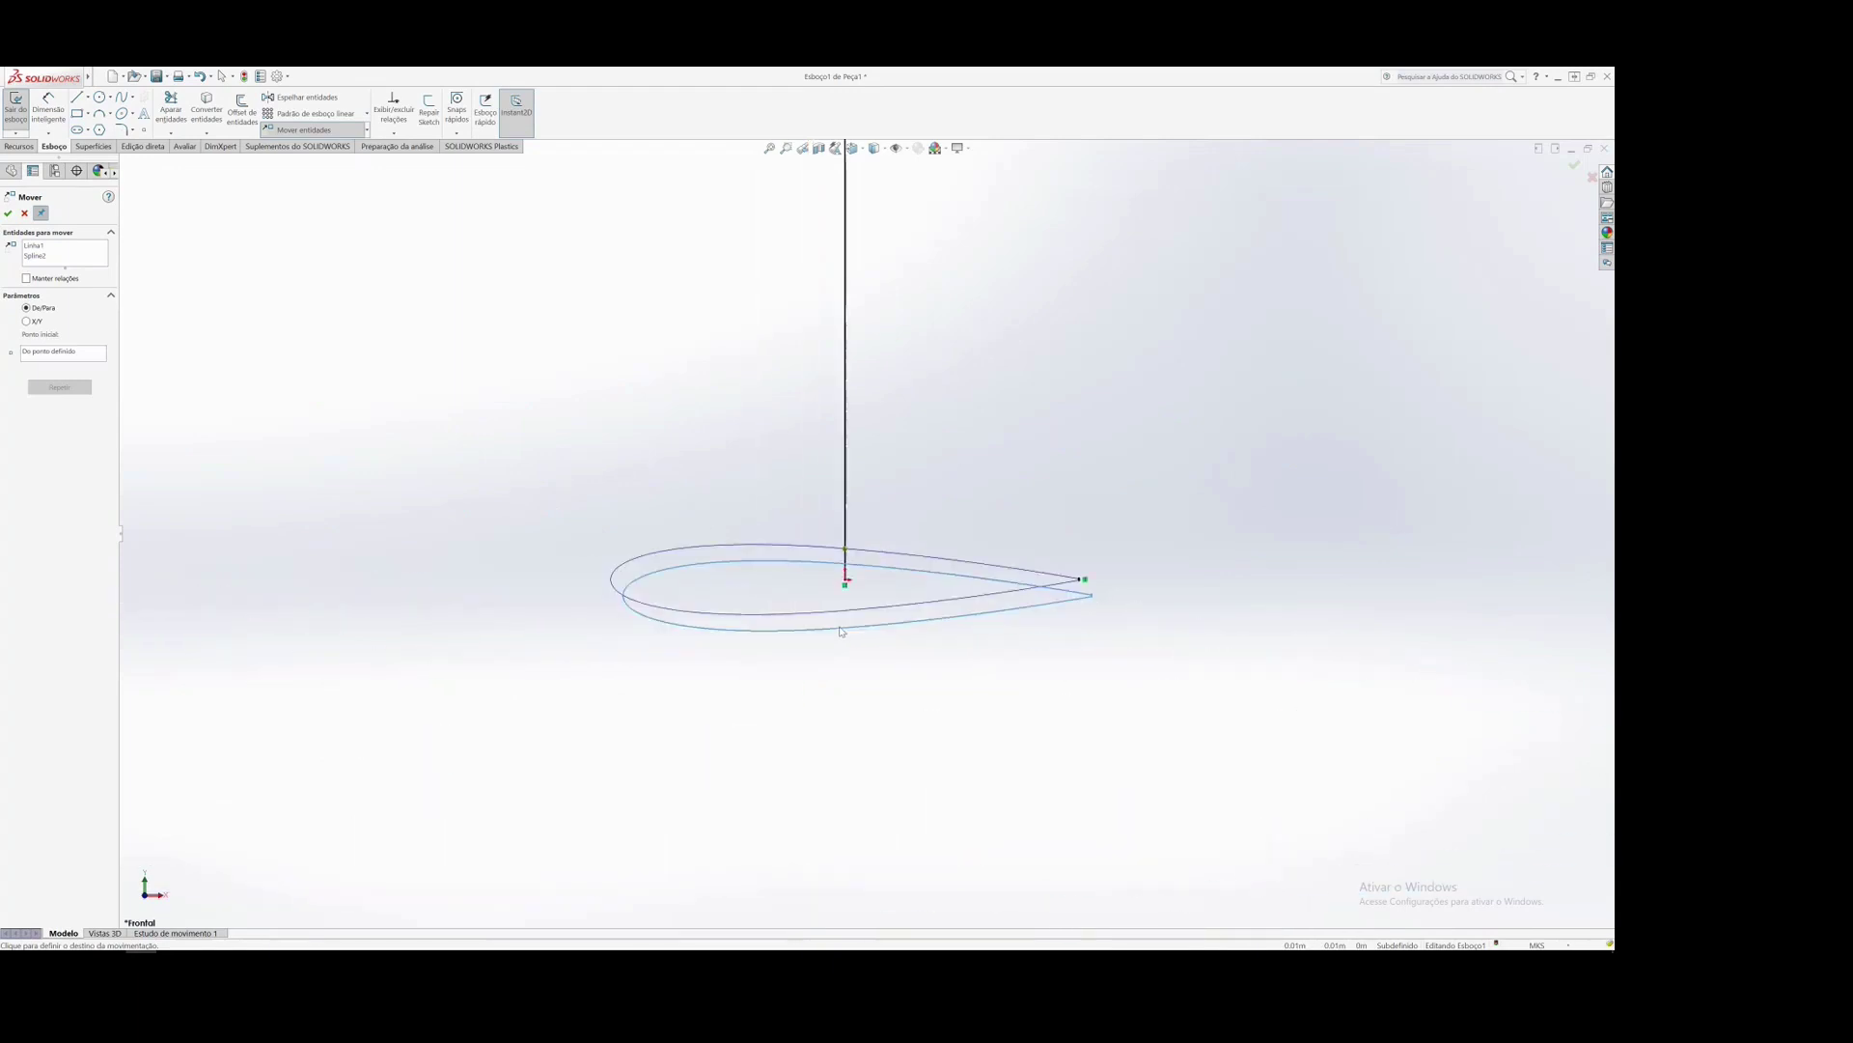
pyautogui.scroll(-10, 840, 540)
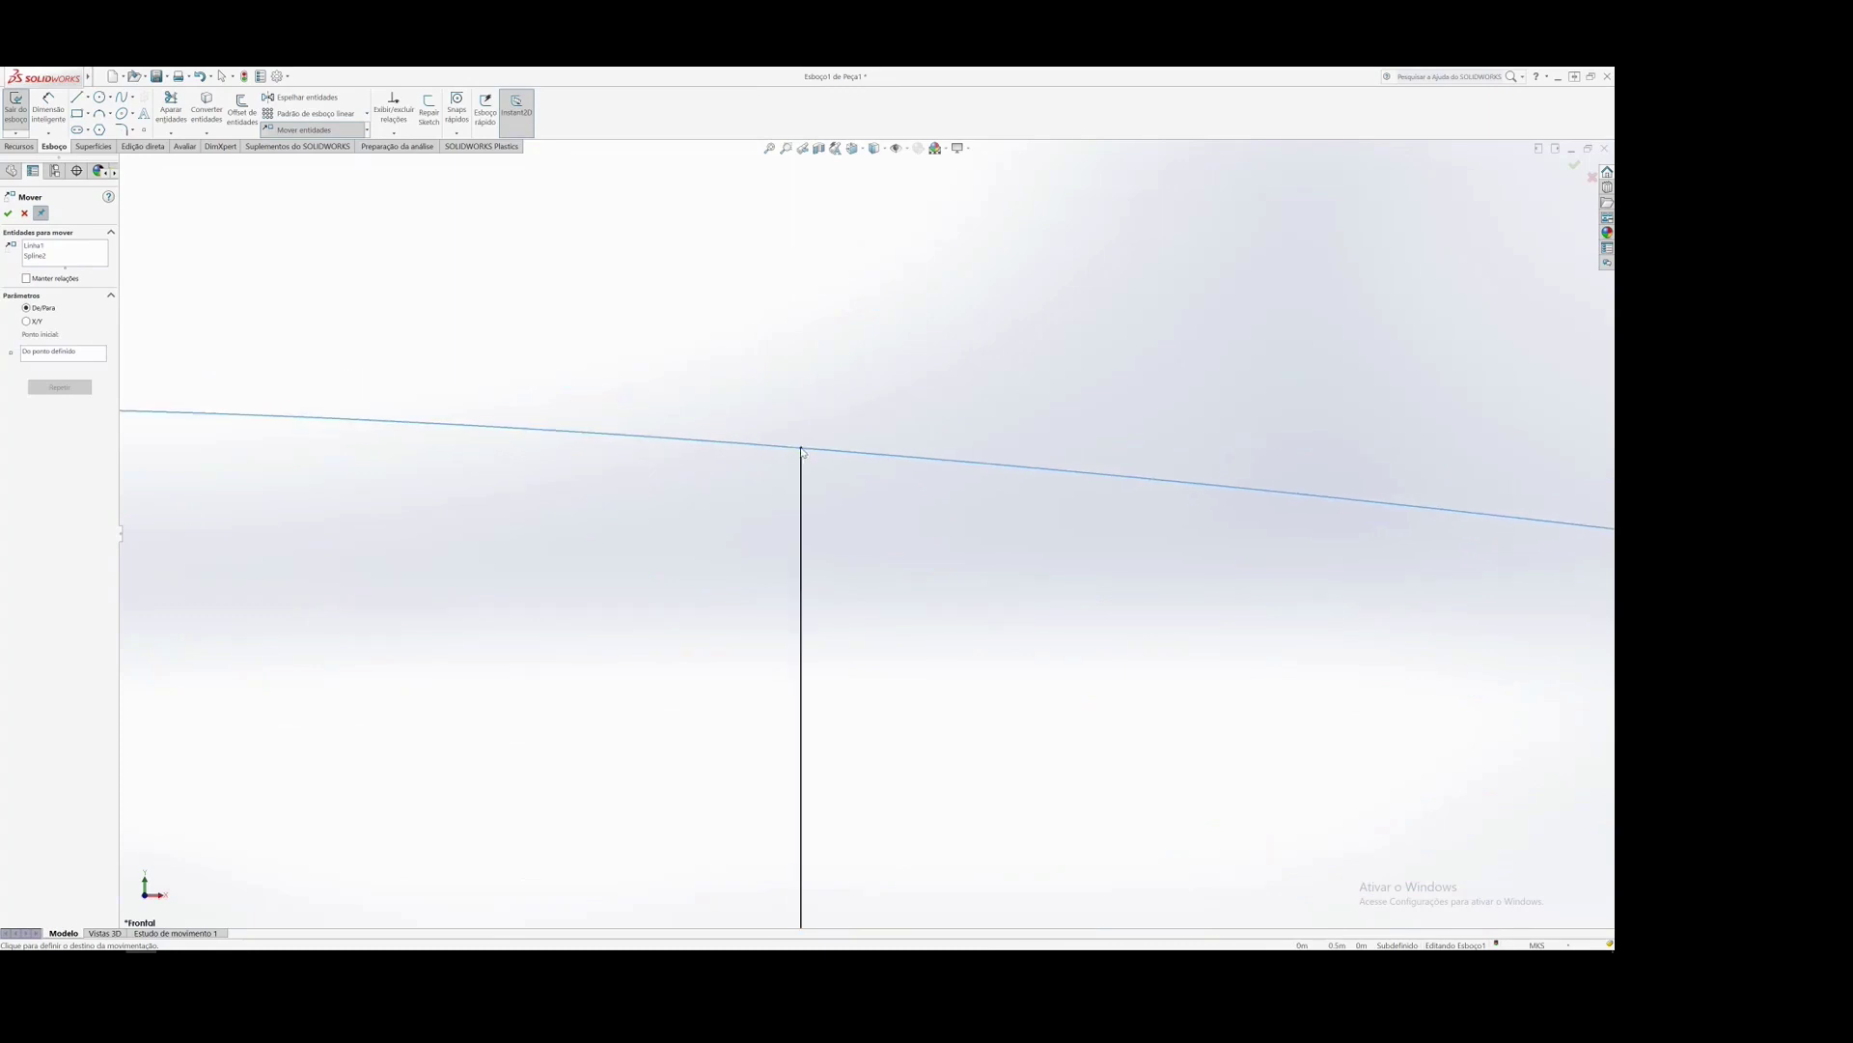
pyautogui.click(803, 451)
pyautogui.scroll(8, 922, 647)
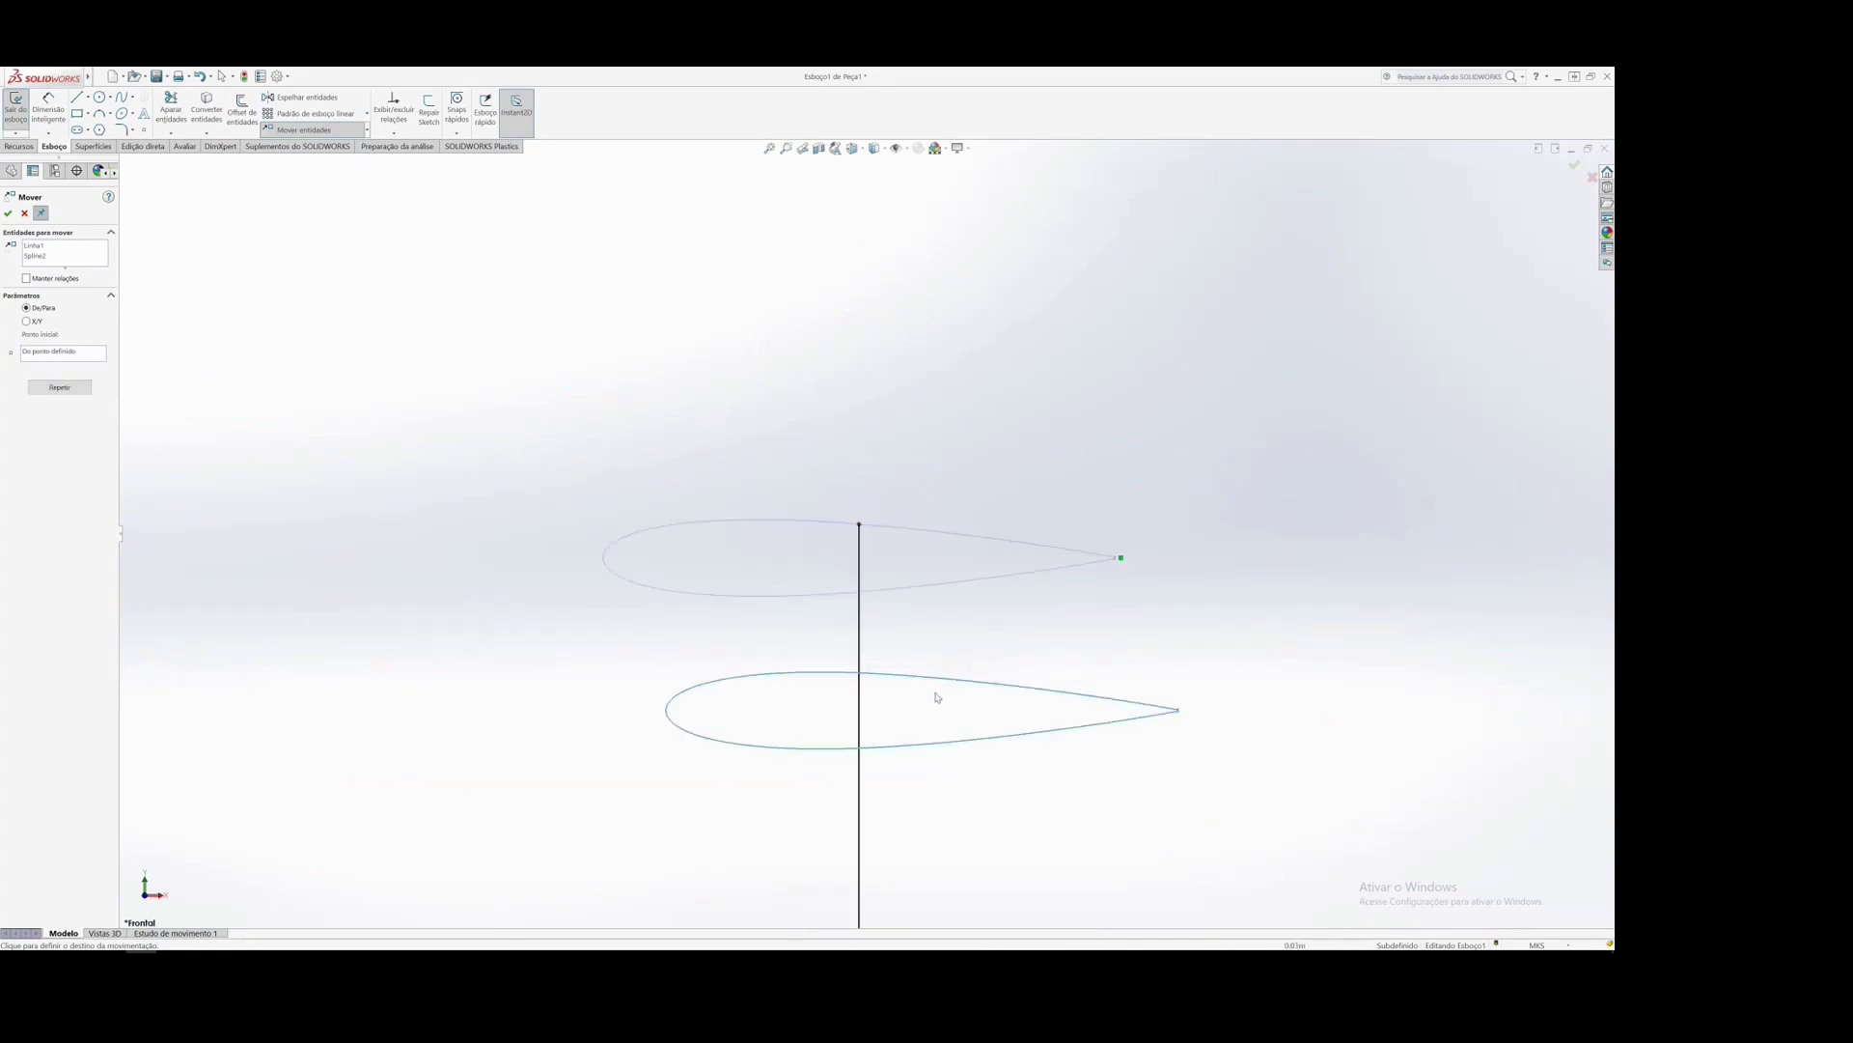
pyautogui.scroll(-3, 952, 712)
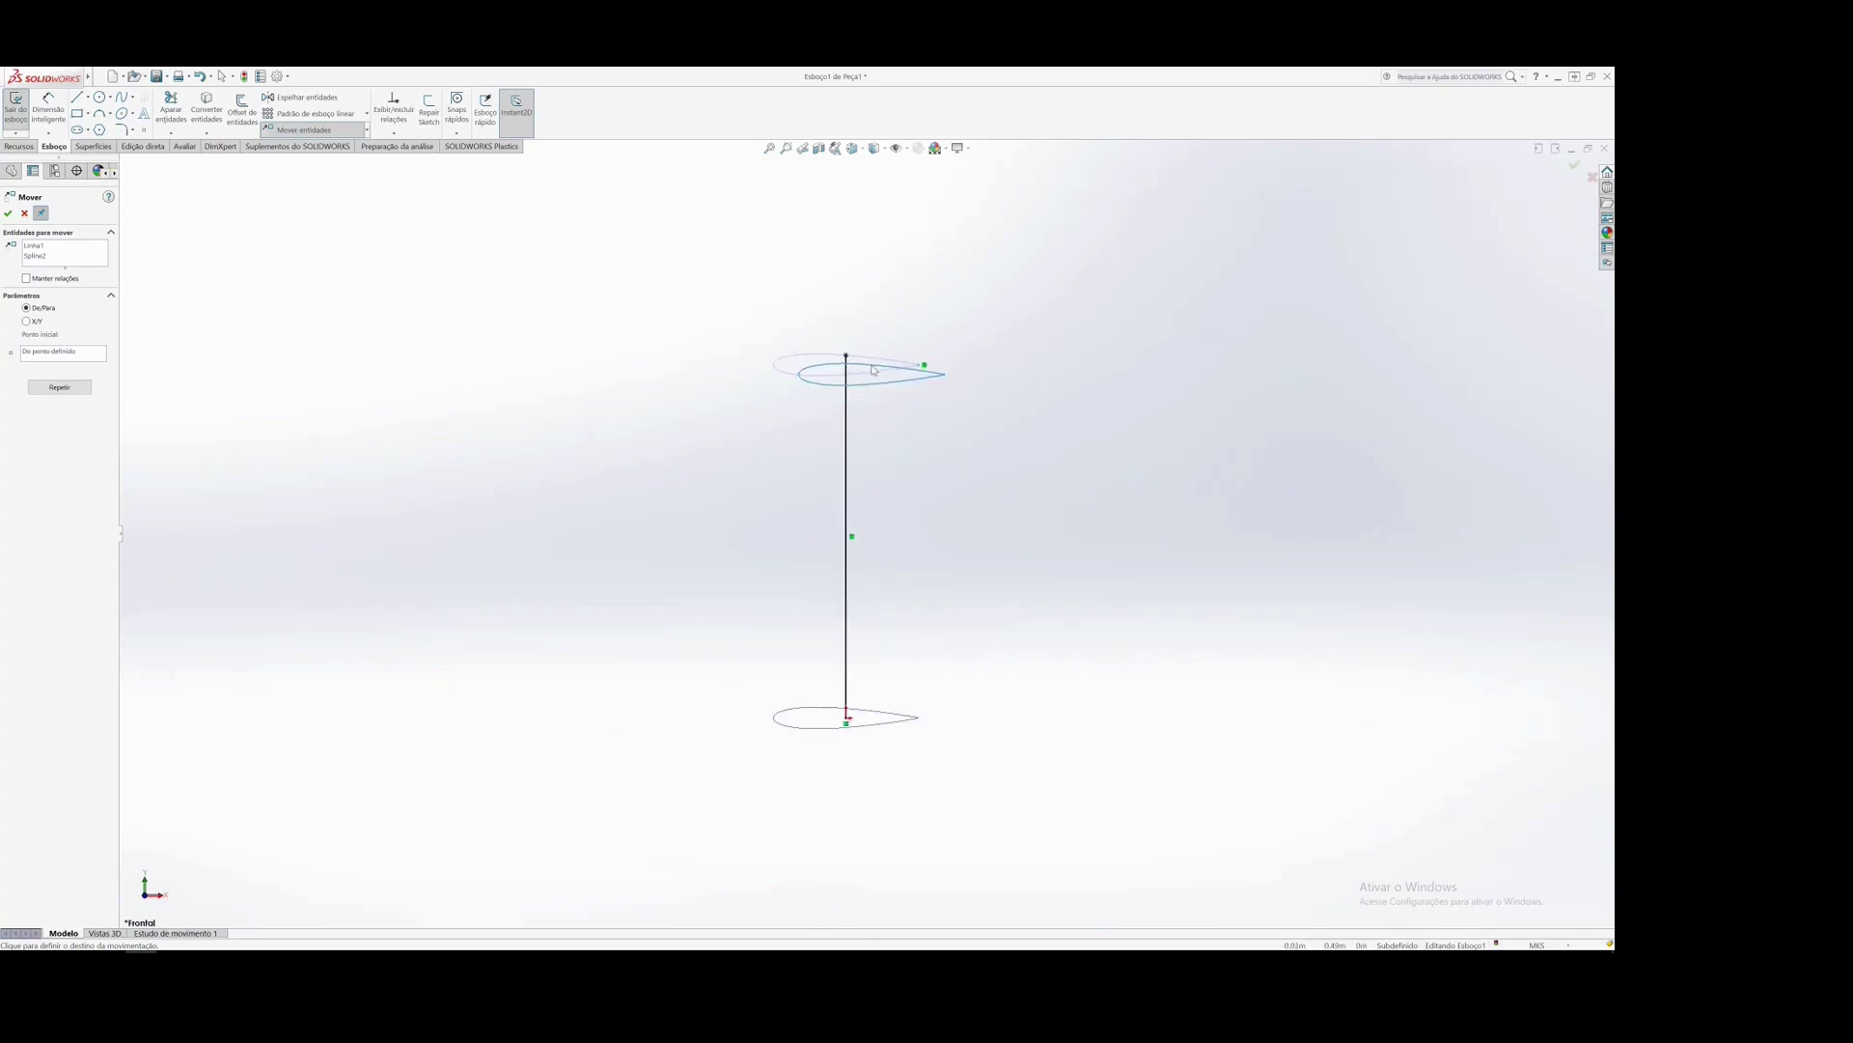
pyautogui.click(8, 215)
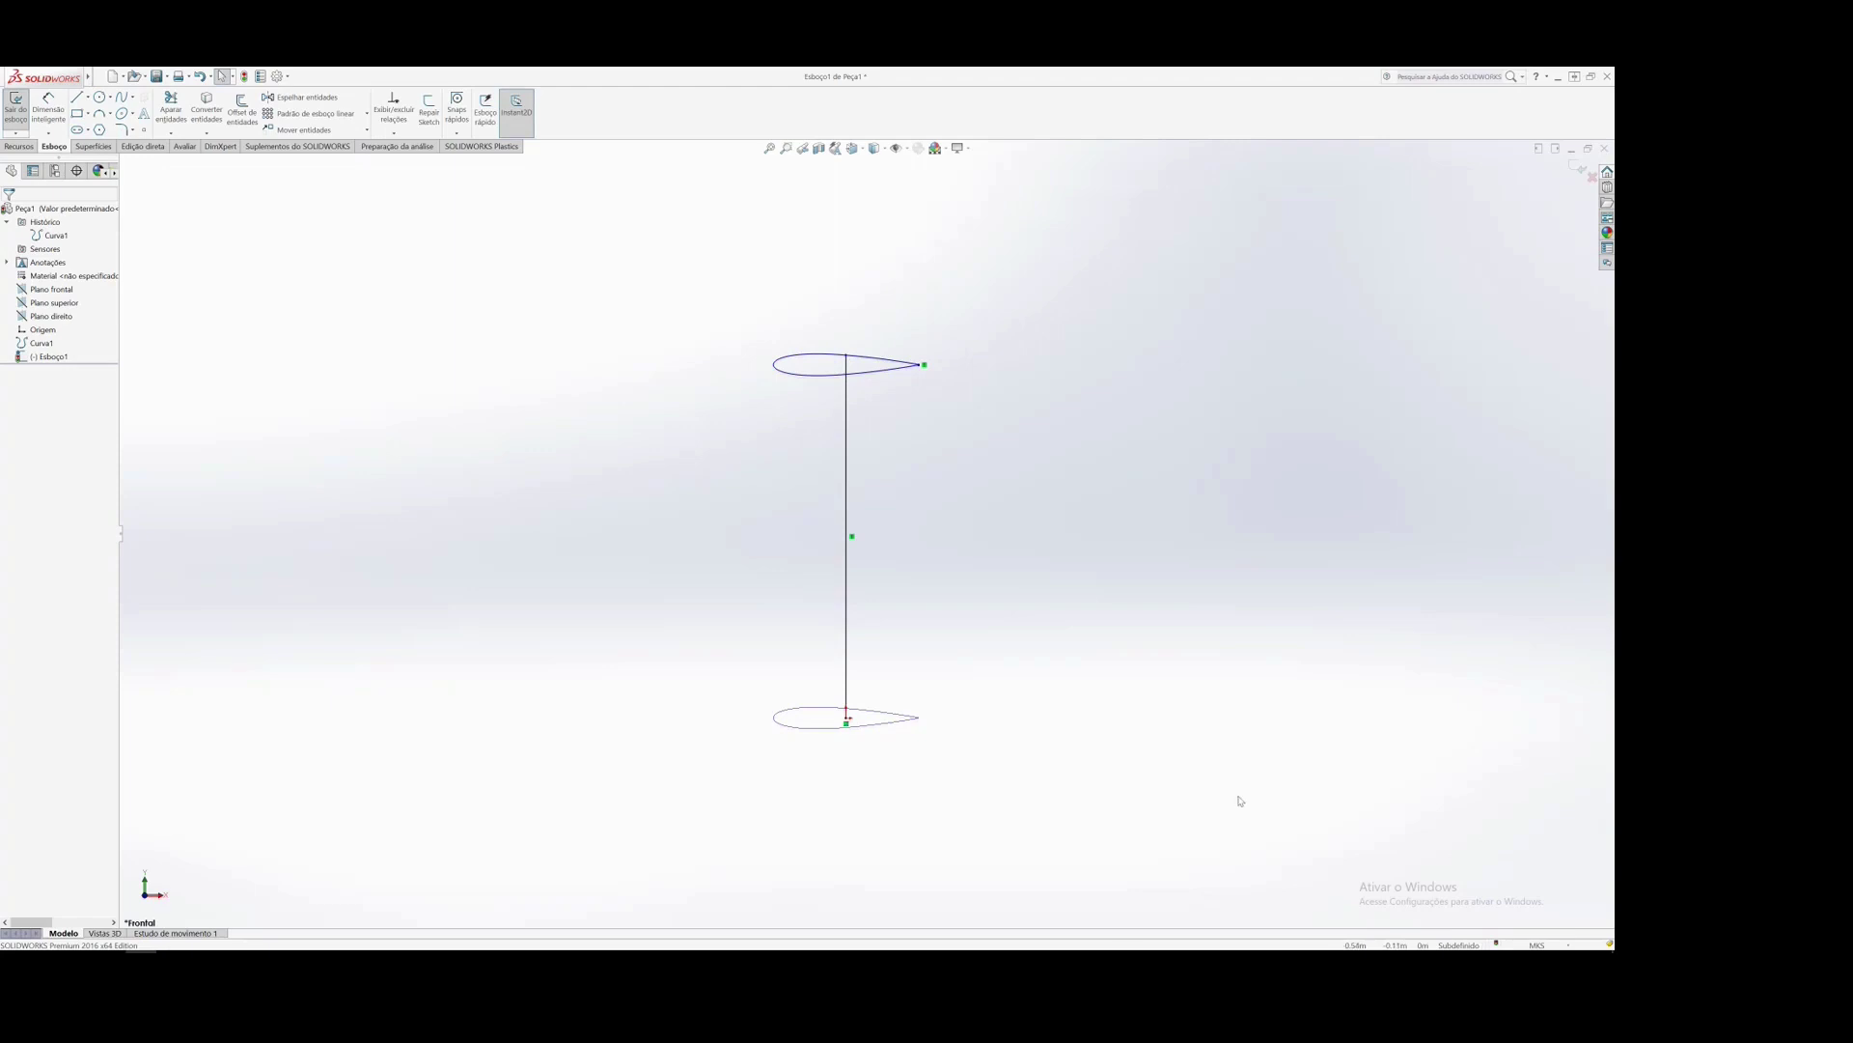
# - Rotate the moved airfoil profile 120° about the origin with Rotate Entities
pyautogui.scroll(-3, 1240, 801)
pyautogui.scroll(6, 964, 790)
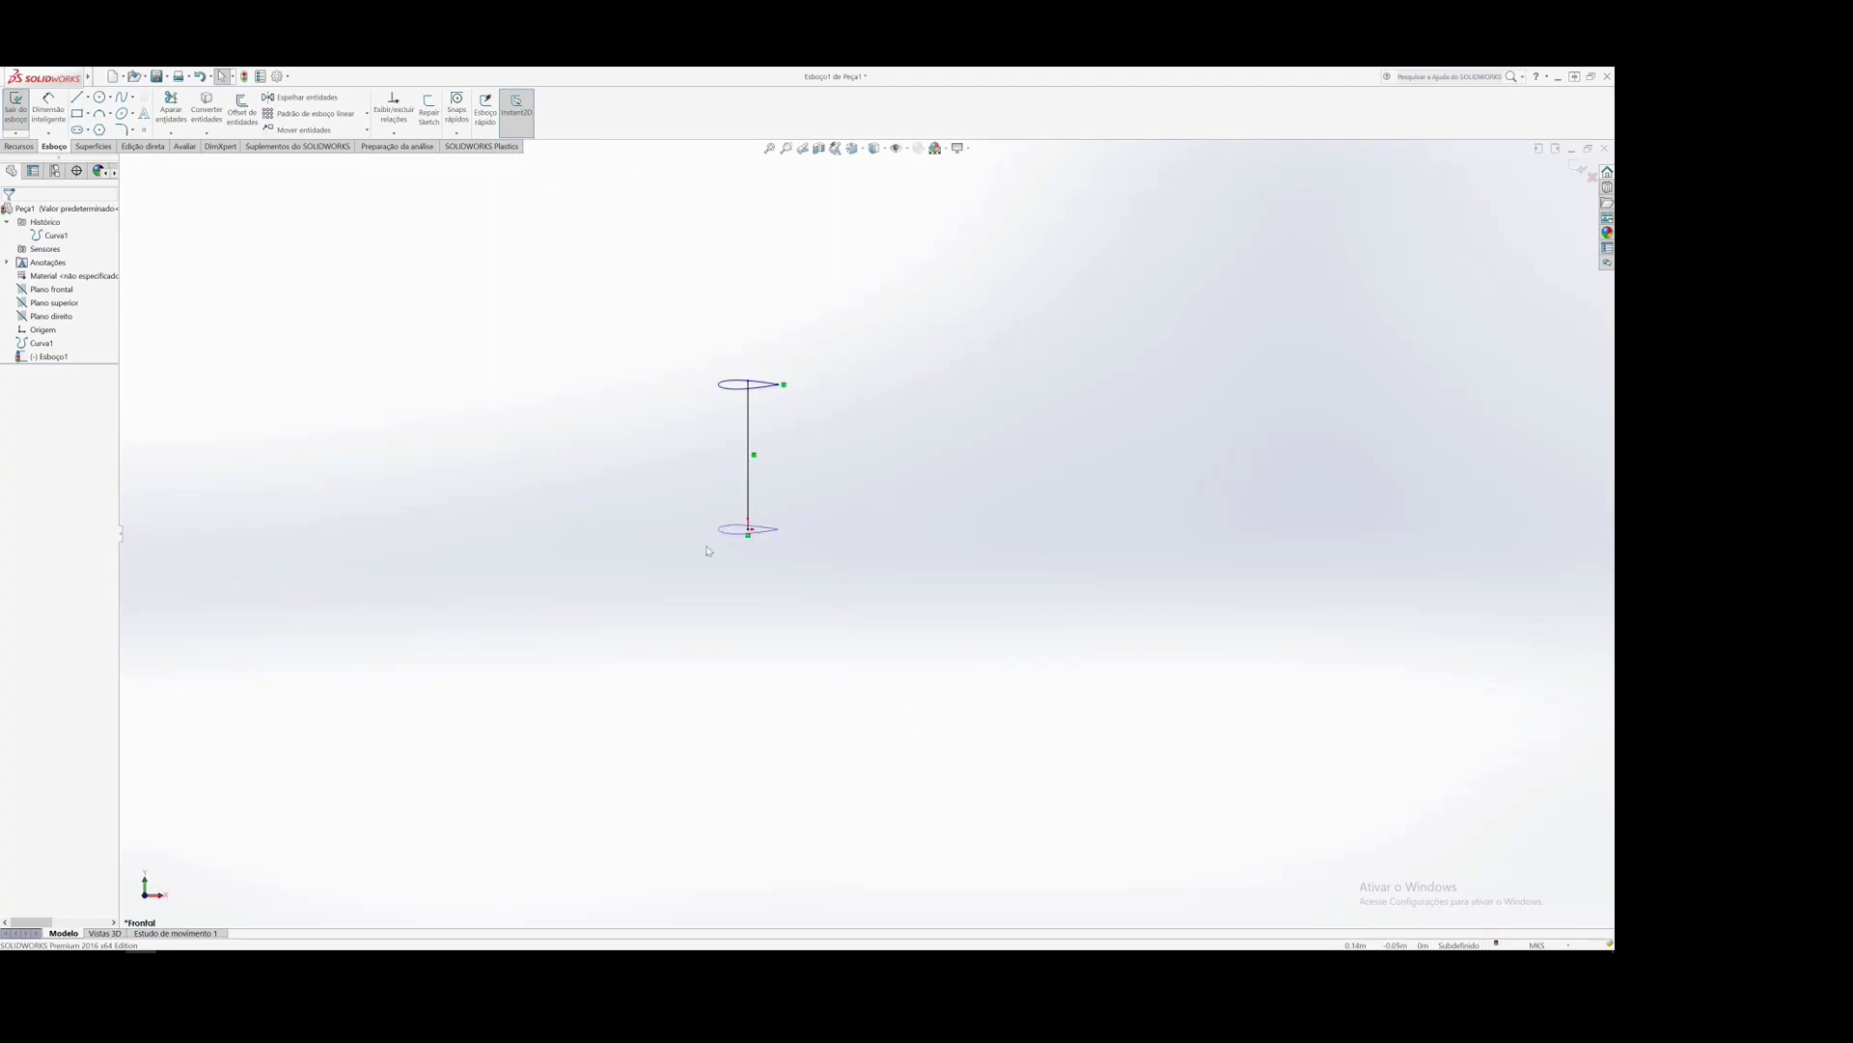
pyautogui.scroll(-4, 735, 657)
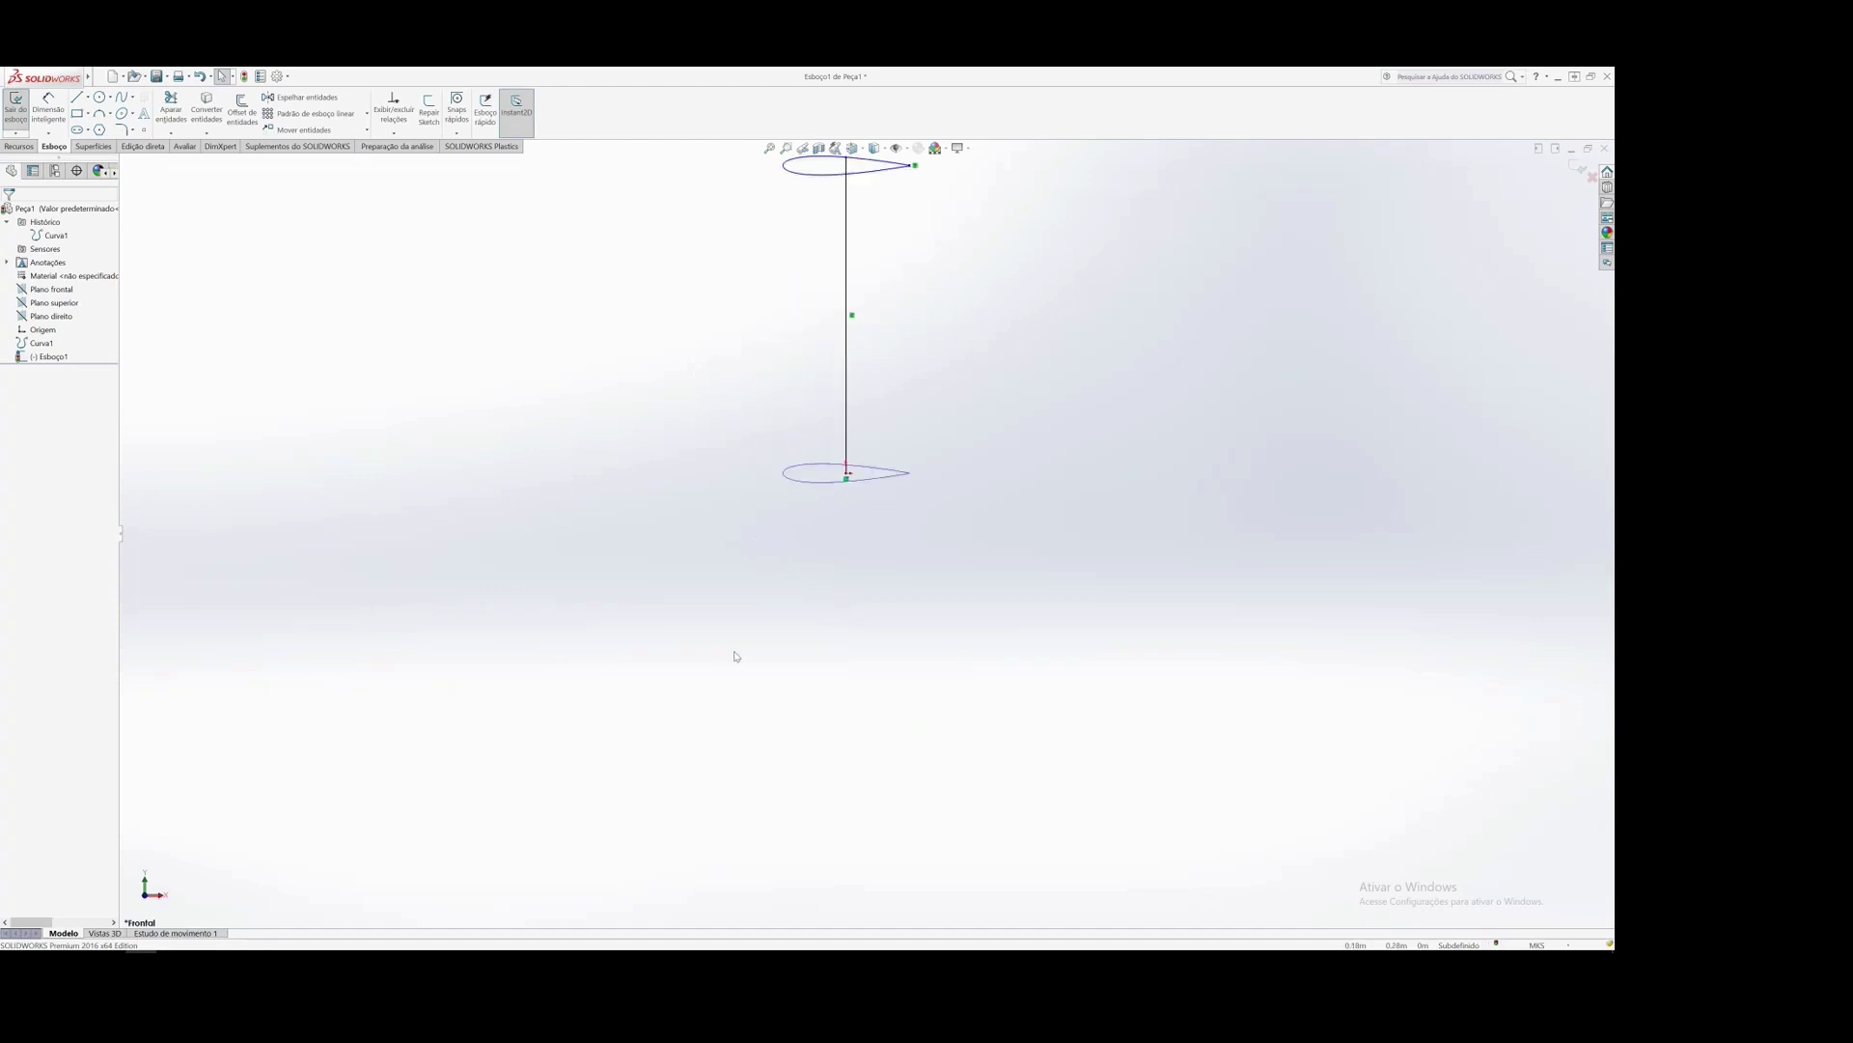
pyautogui.scroll(1, 738, 656)
pyautogui.scroll(-1, 963, 448)
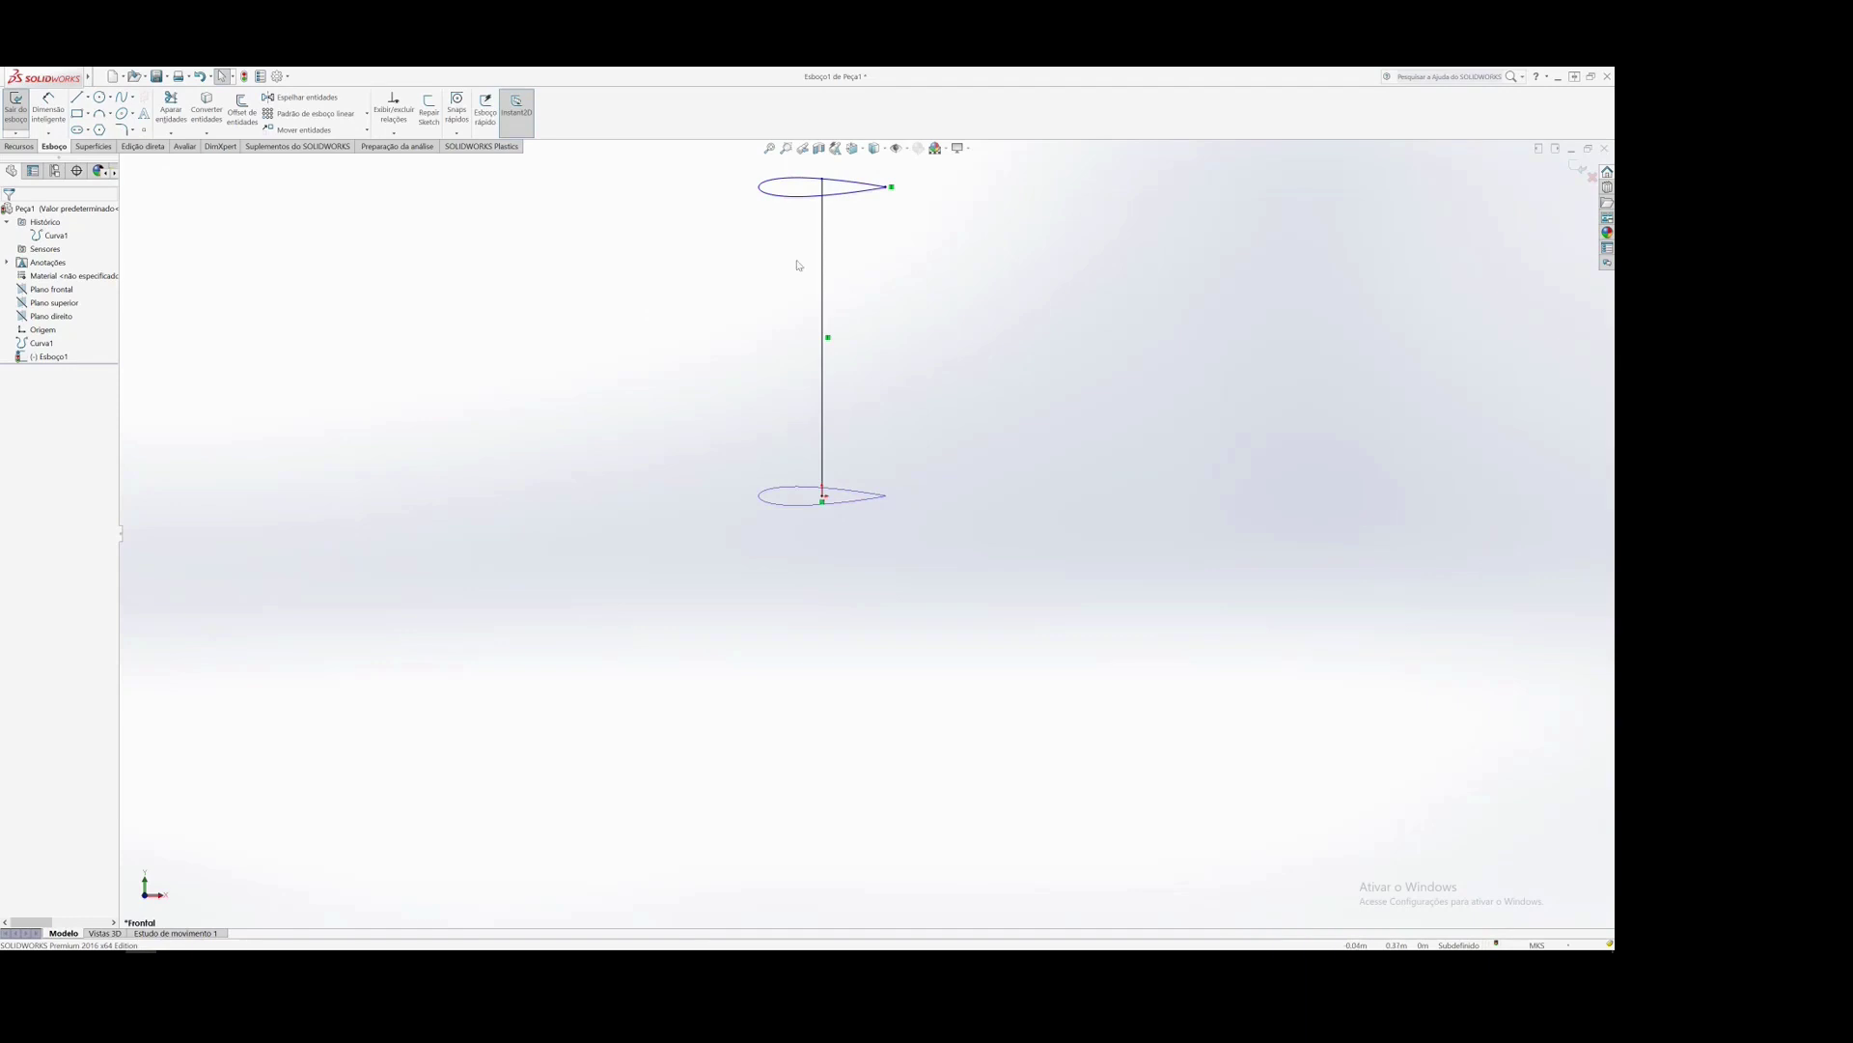
pyautogui.moveTo(699, 249); pyautogui.dragTo(944, 159)
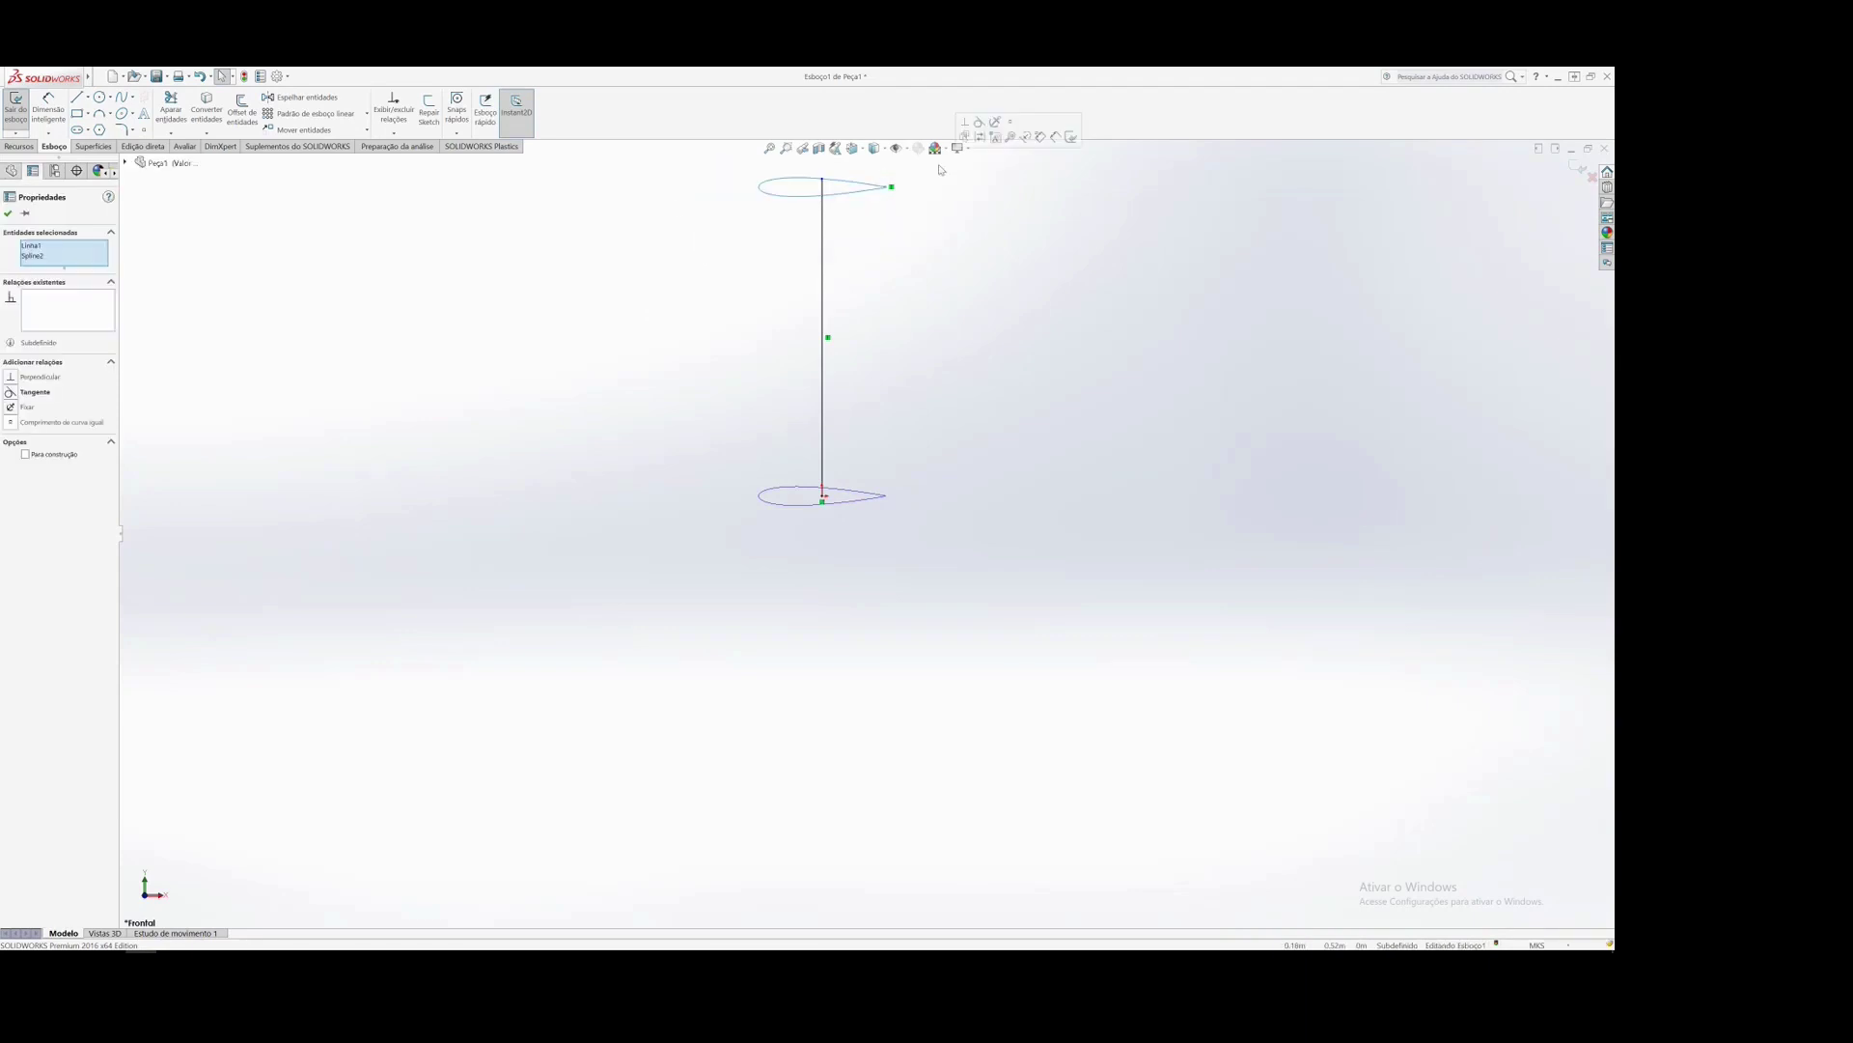
pyautogui.click(367, 130)
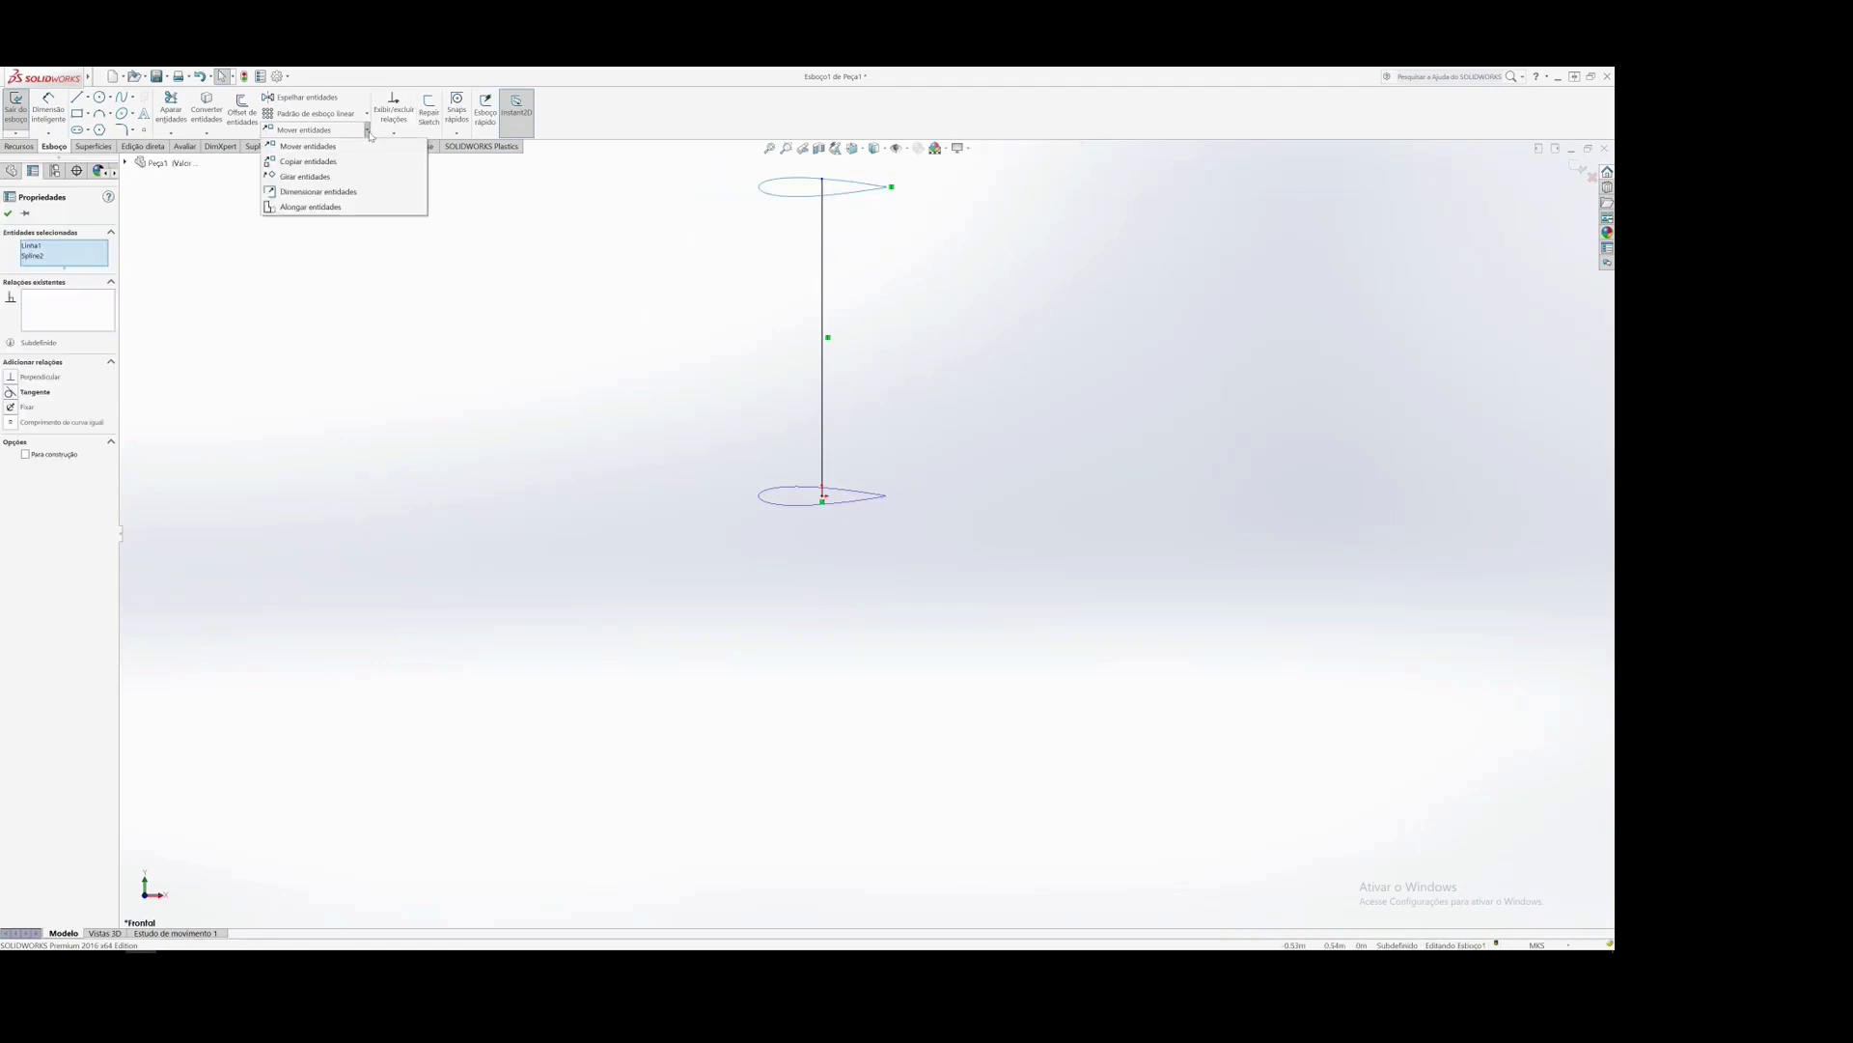
pyautogui.click(347, 178)
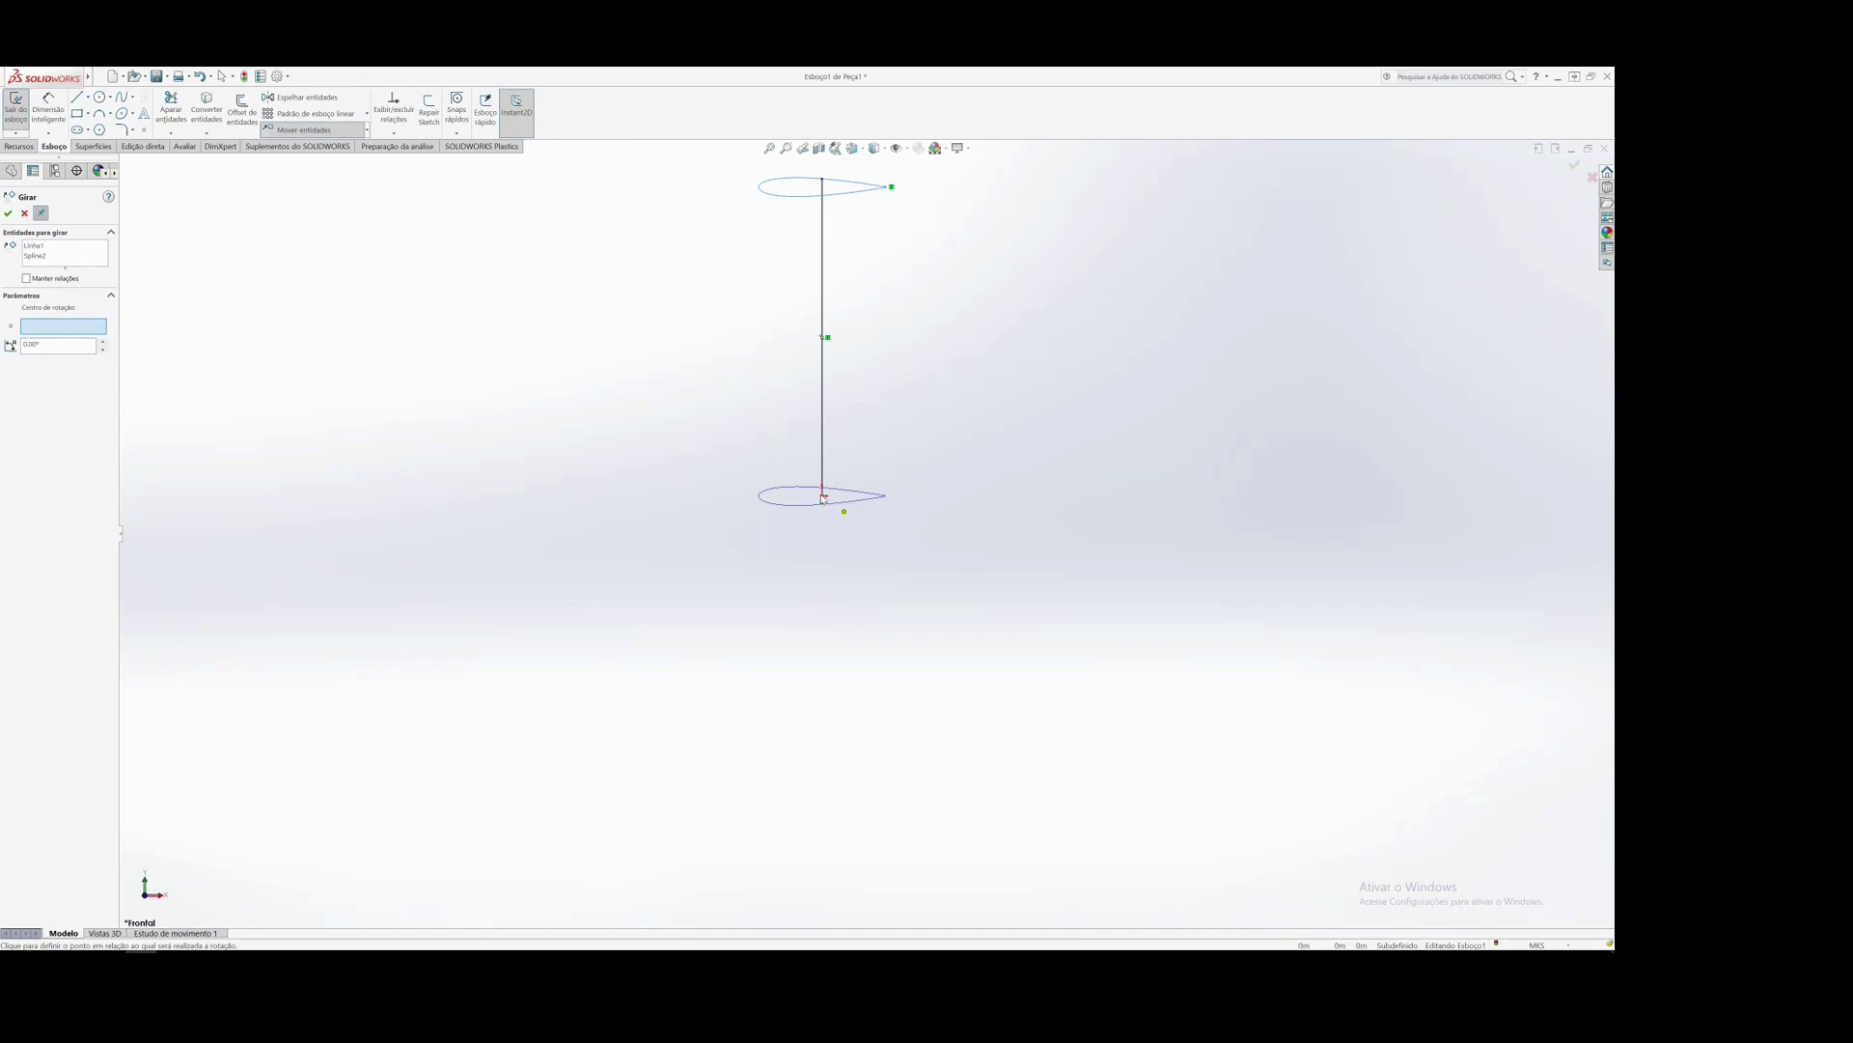
pyautogui.click(824, 498)
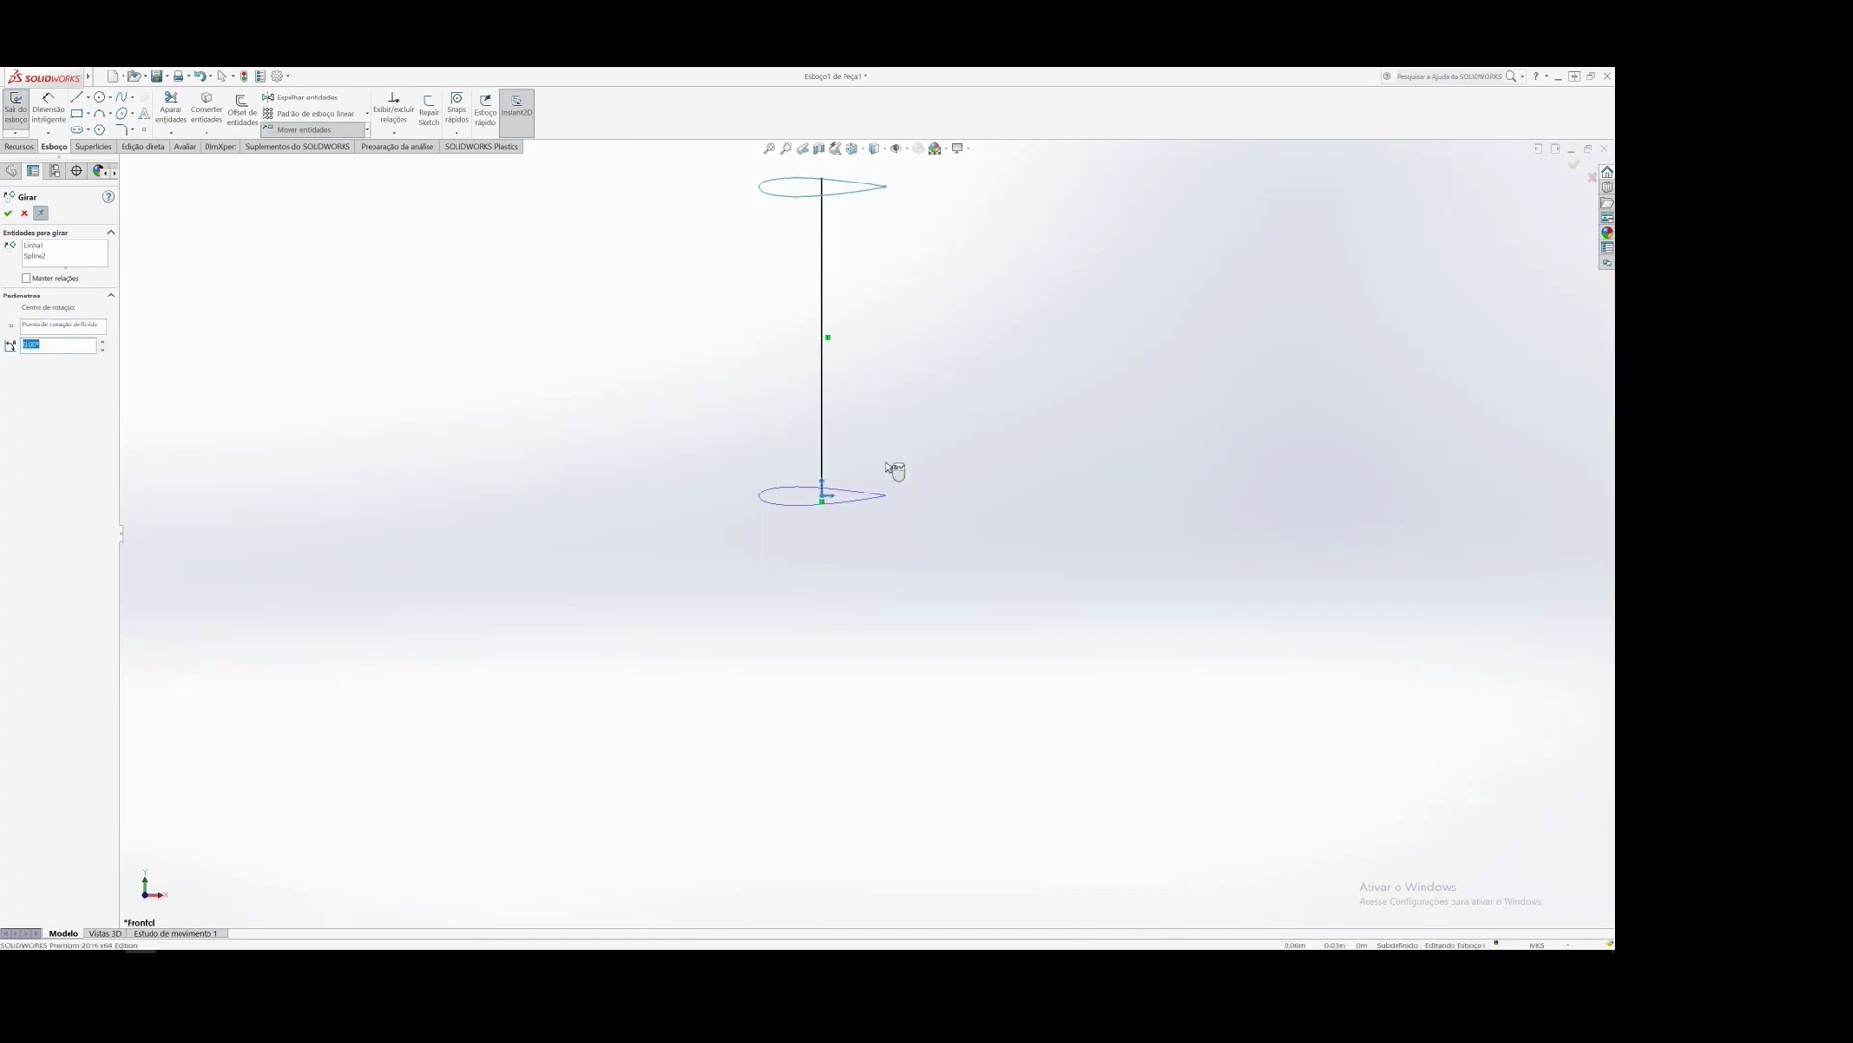
pyautogui.write('9')
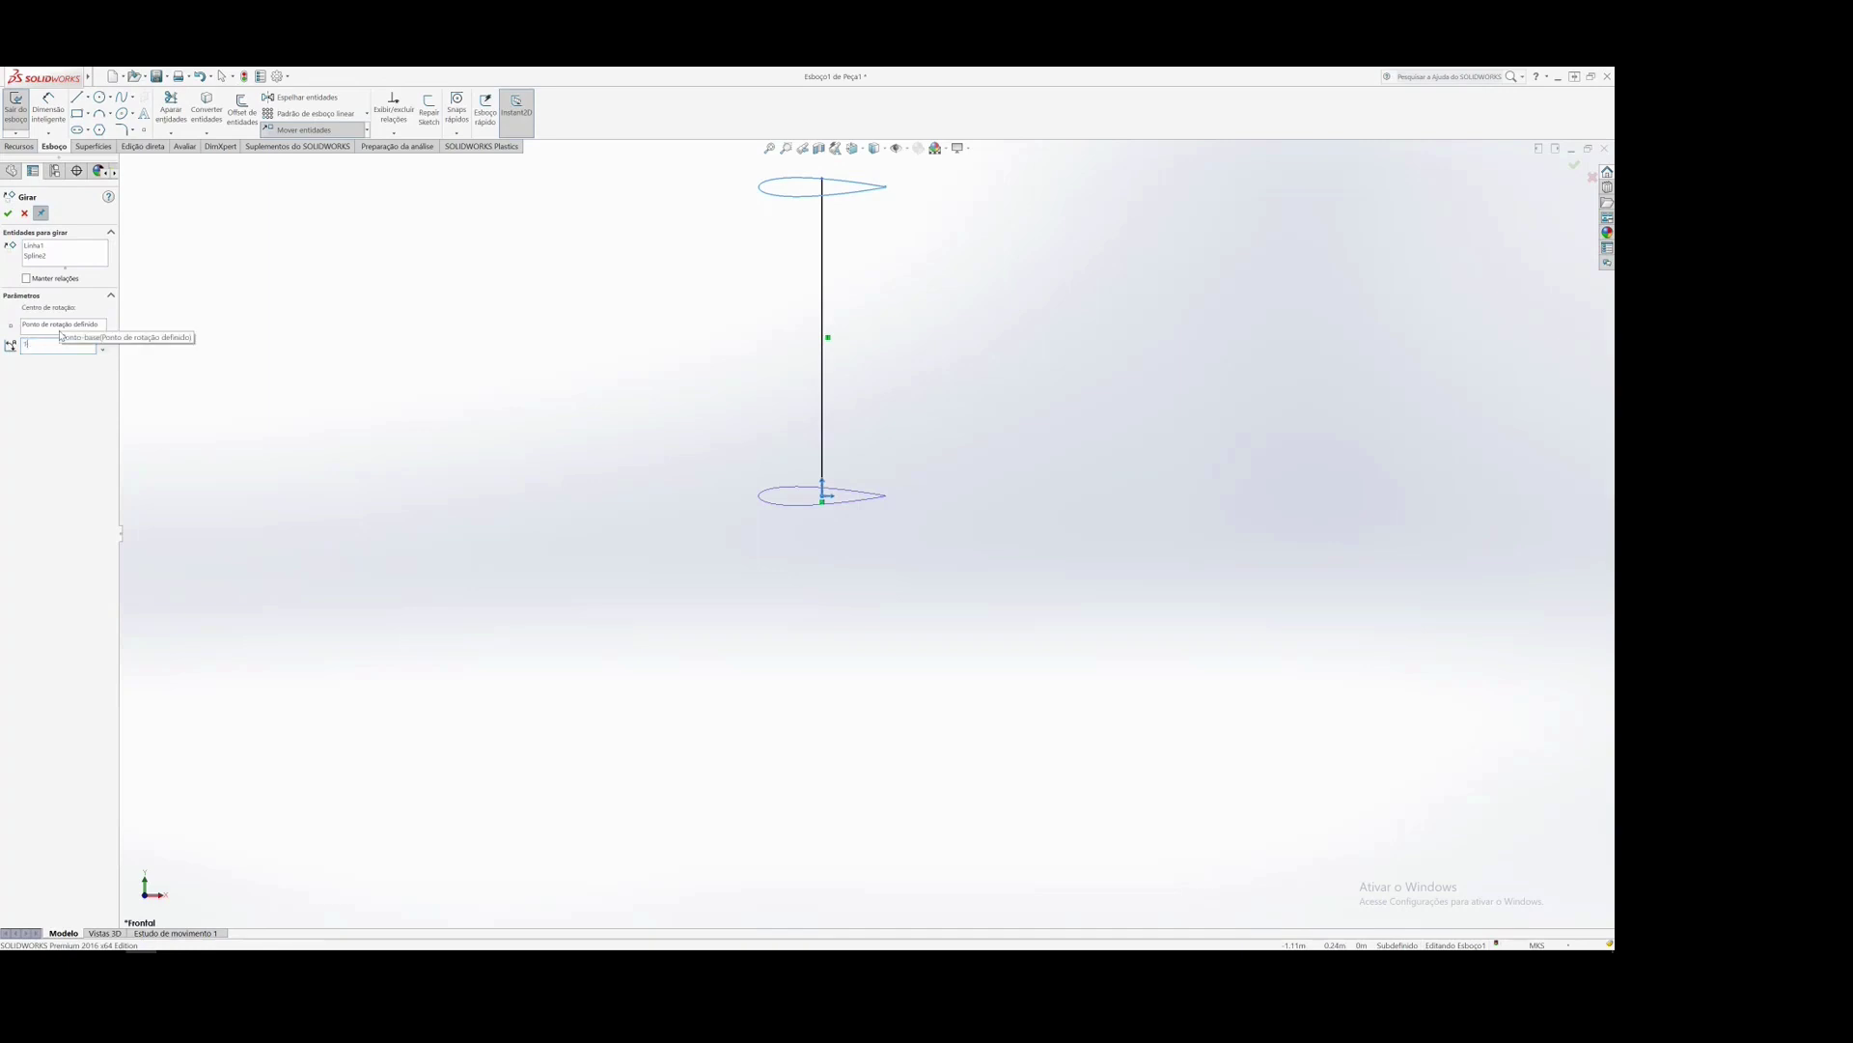
pyautogui.click(55, 457)
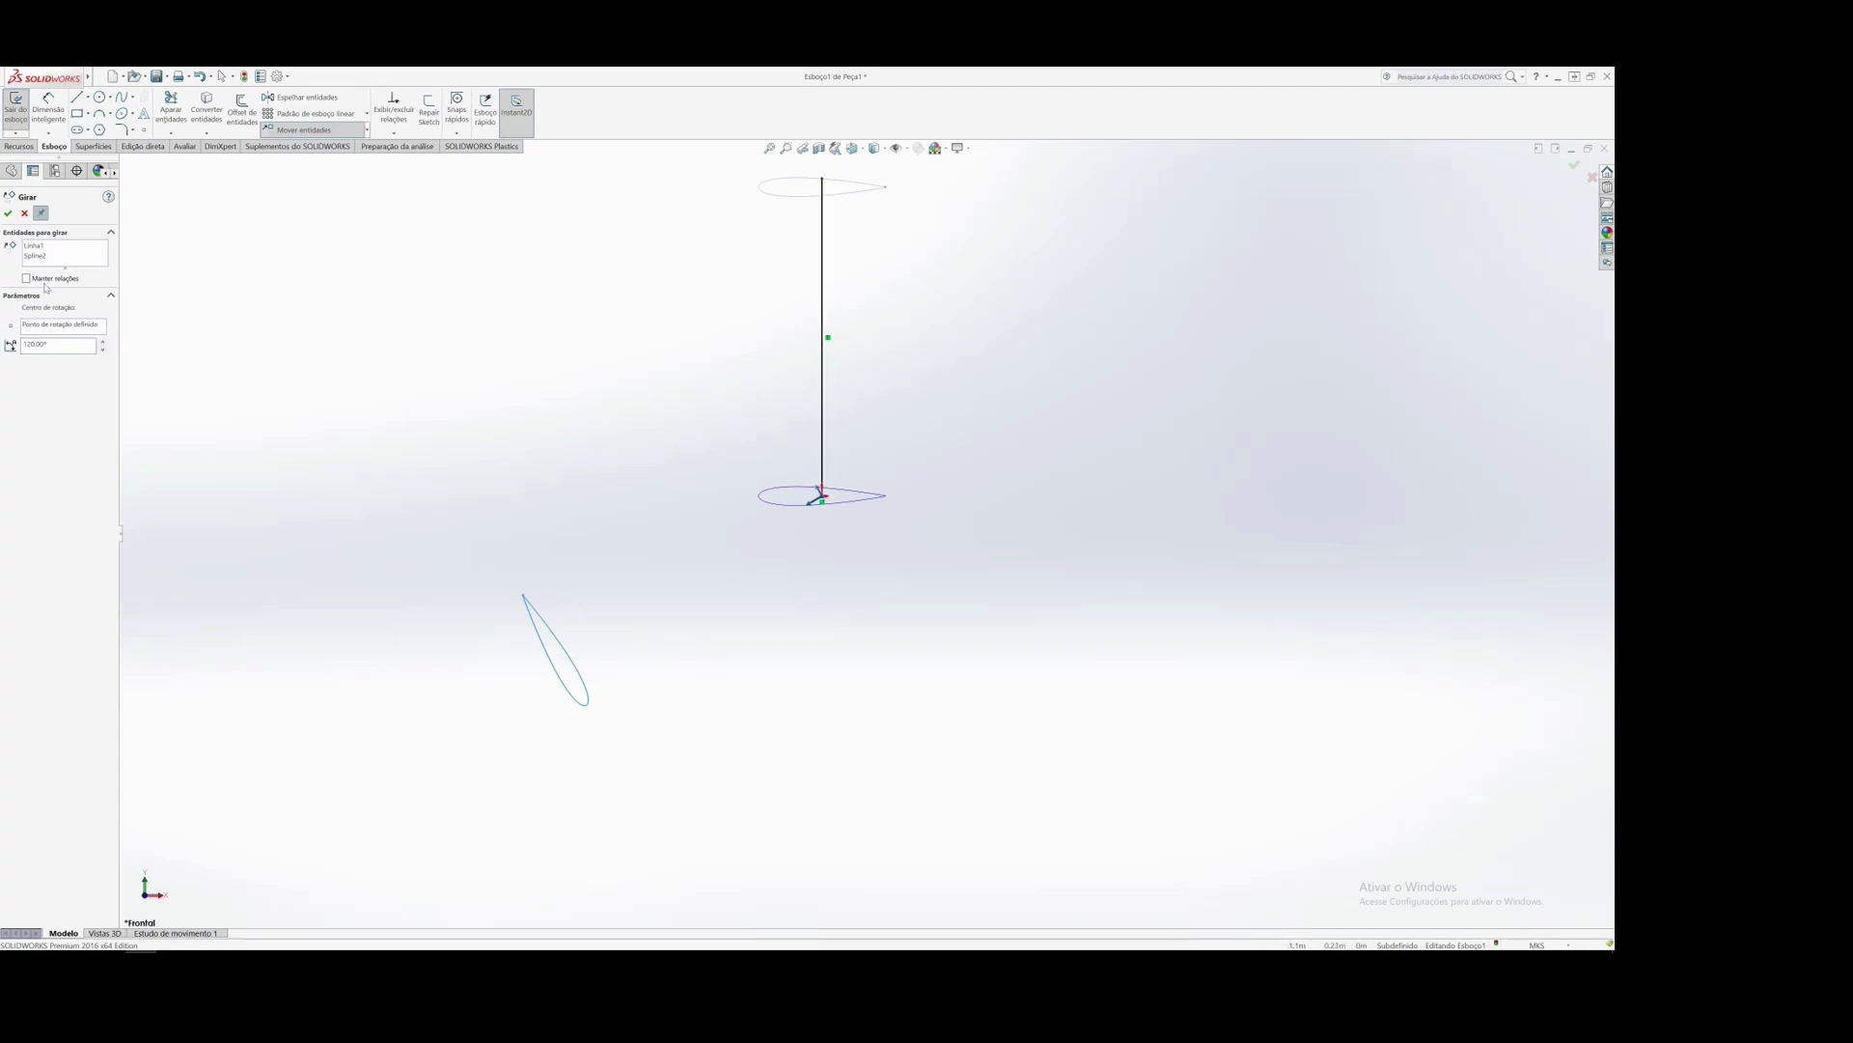
pyautogui.click(9, 214)
pyautogui.press('Escape')
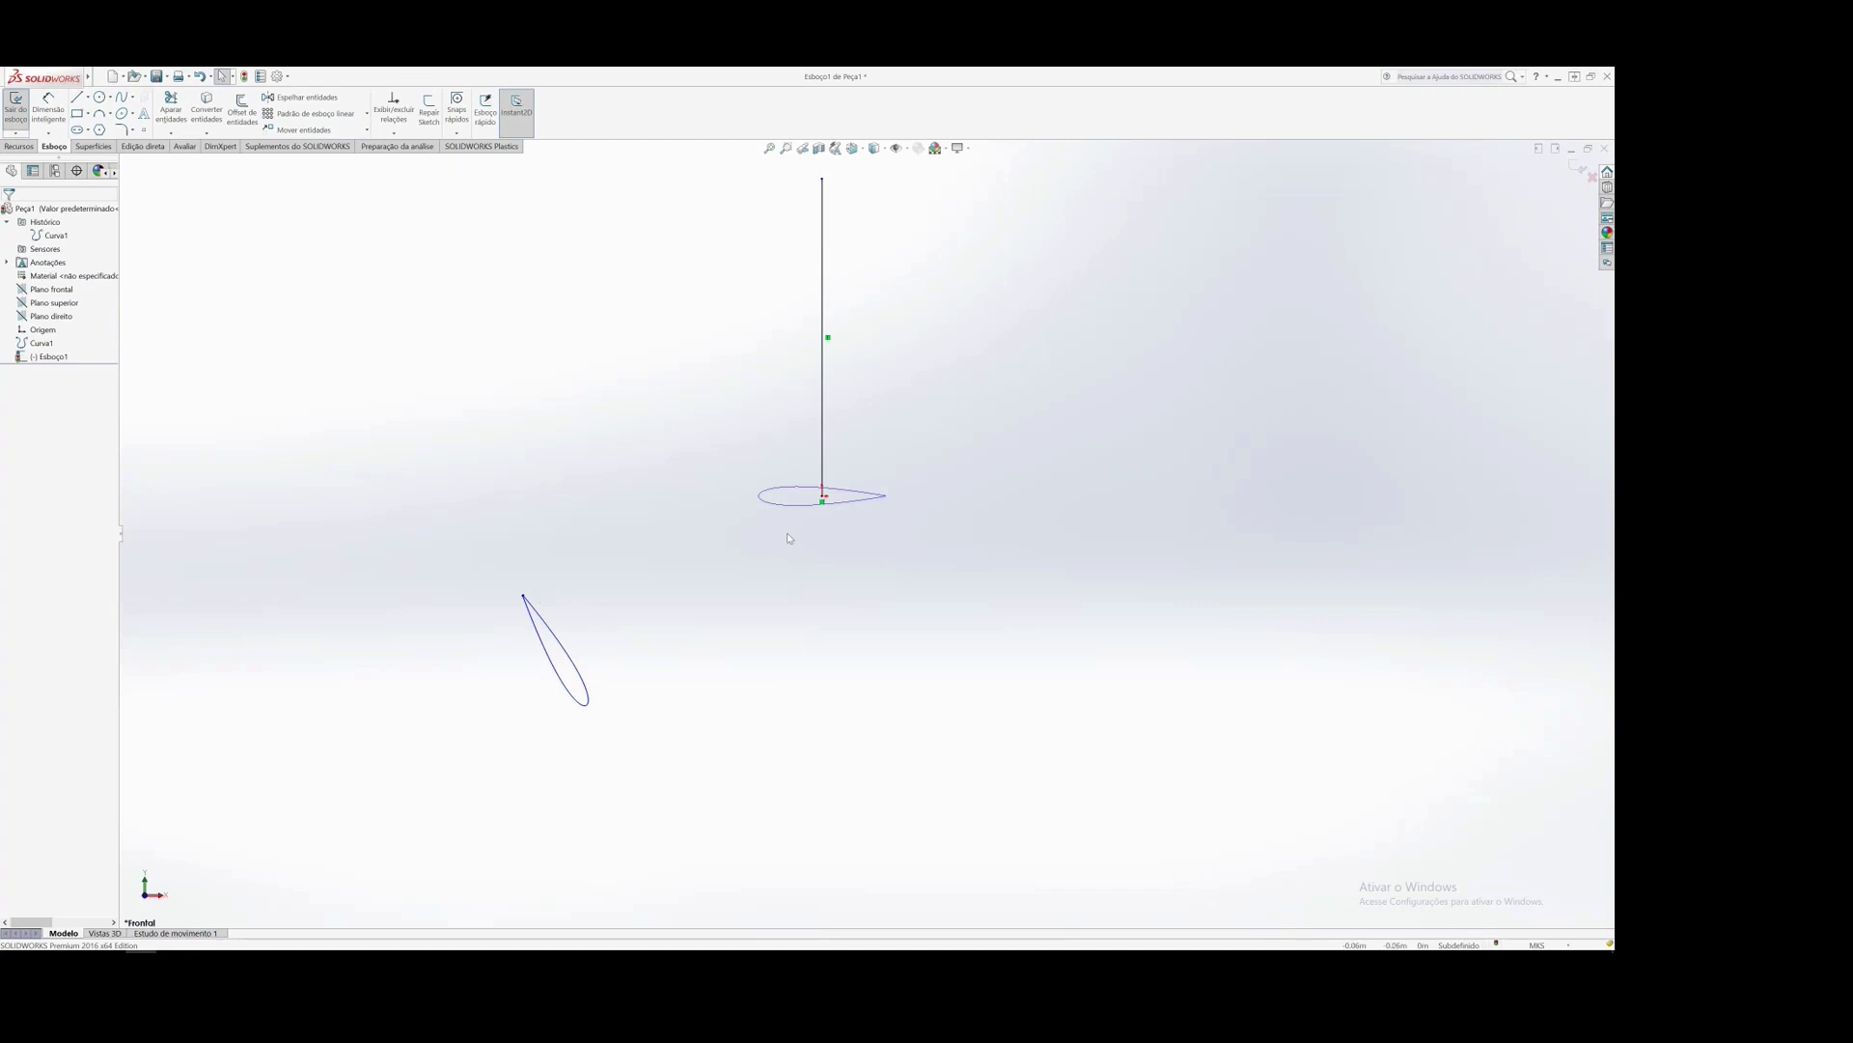
# - Convert the imported airfoil curve at the origin into sketch entities again with Convert Entities
pyautogui.scroll(-10, 887, 517)
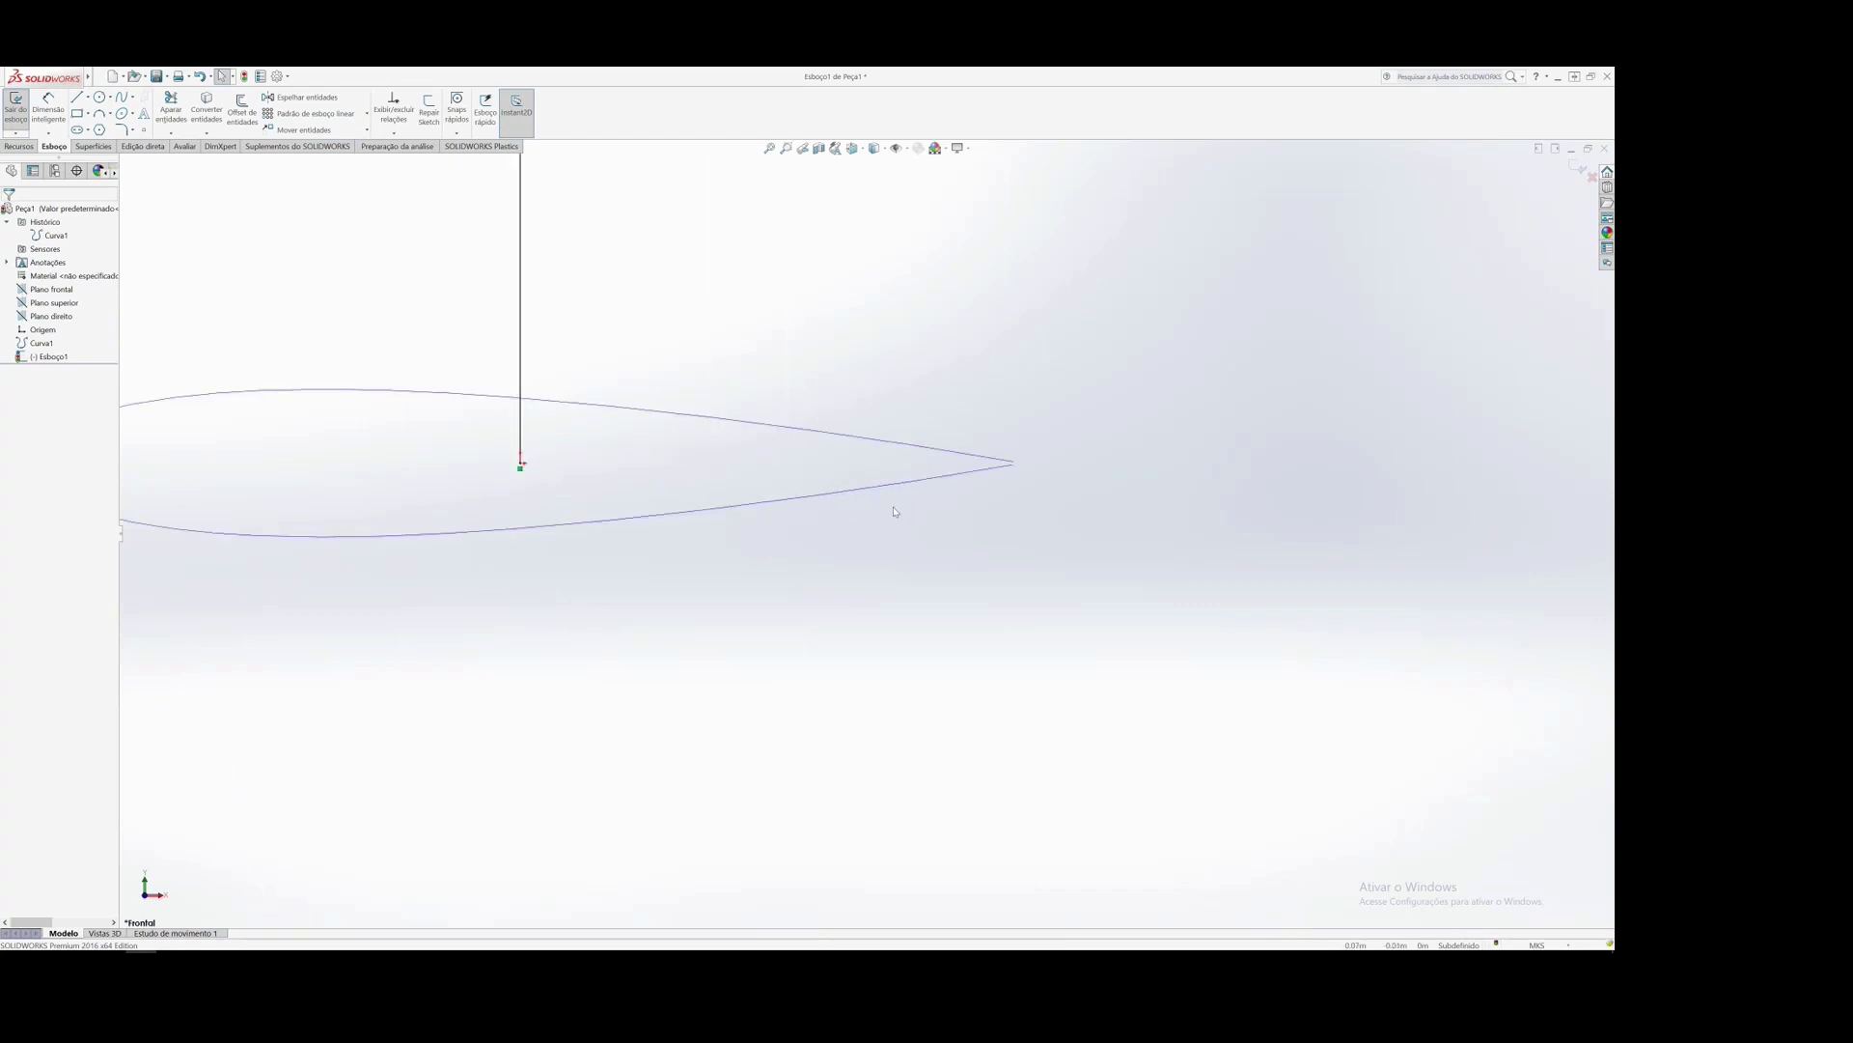
pyautogui.click(898, 489)
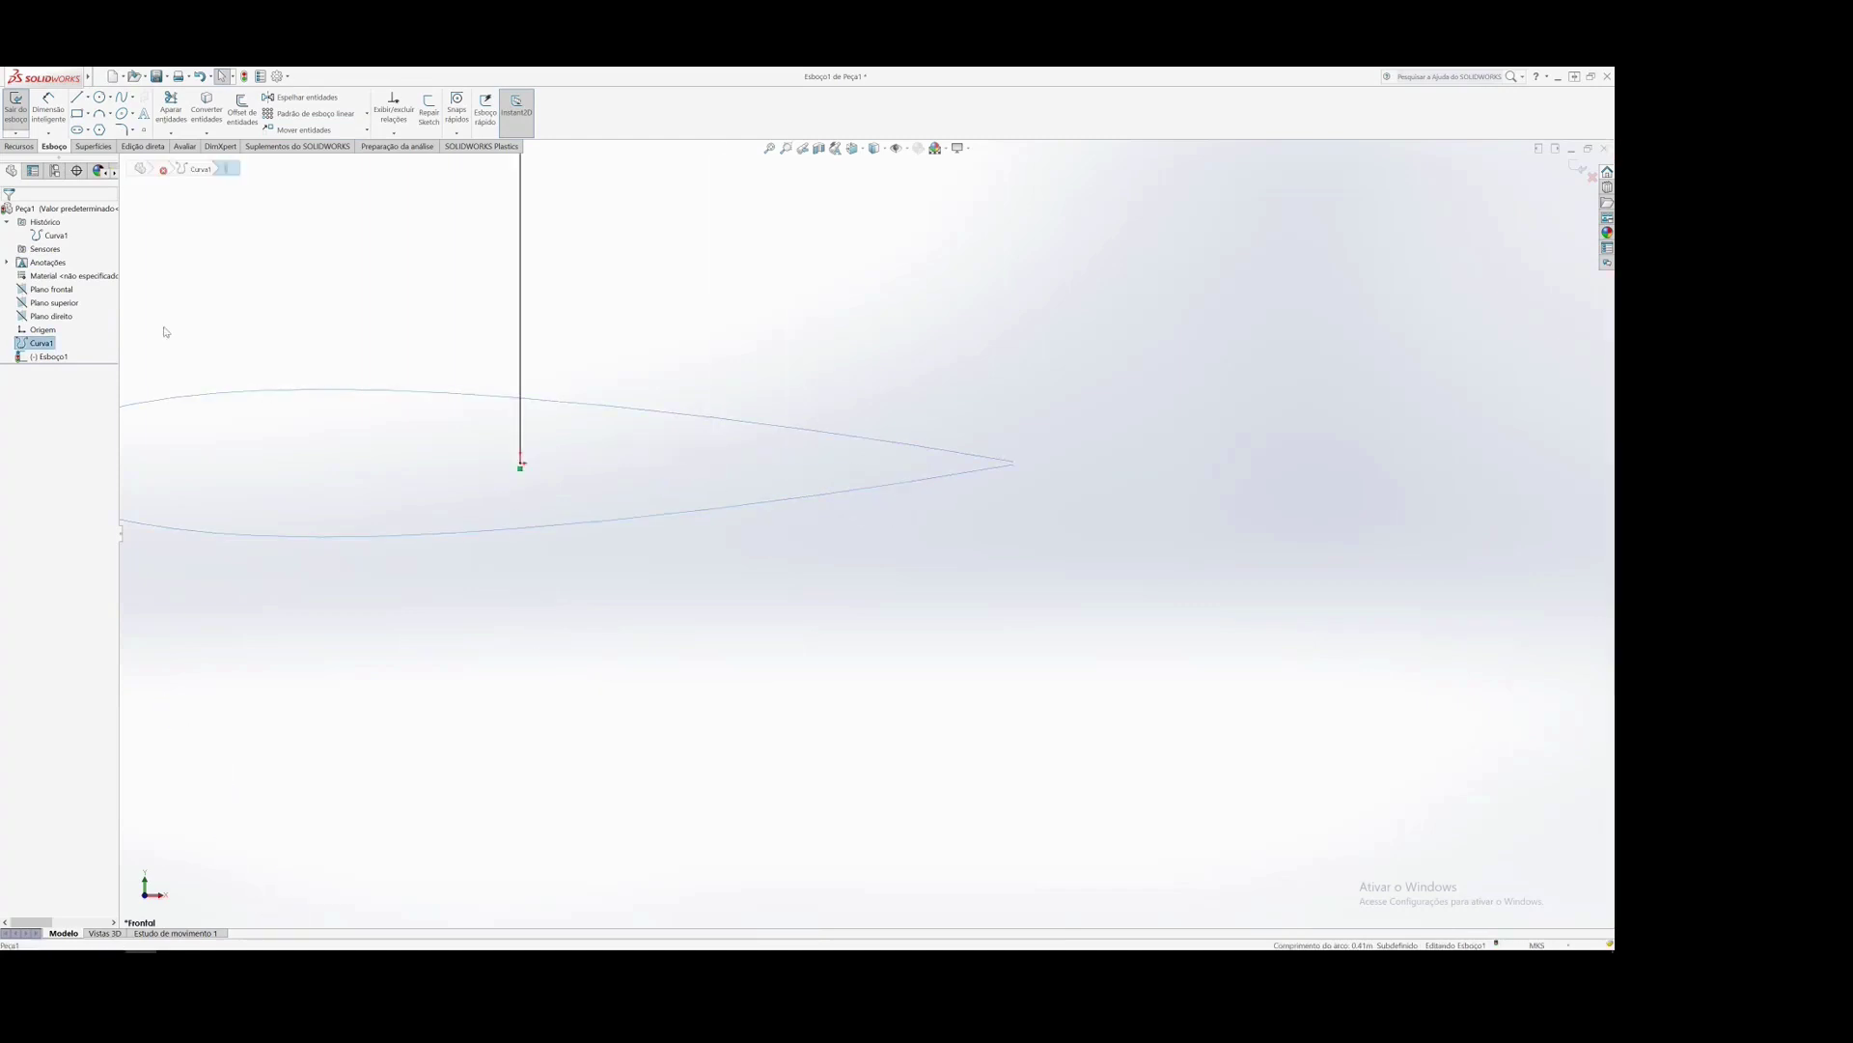
pyautogui.click(210, 115)
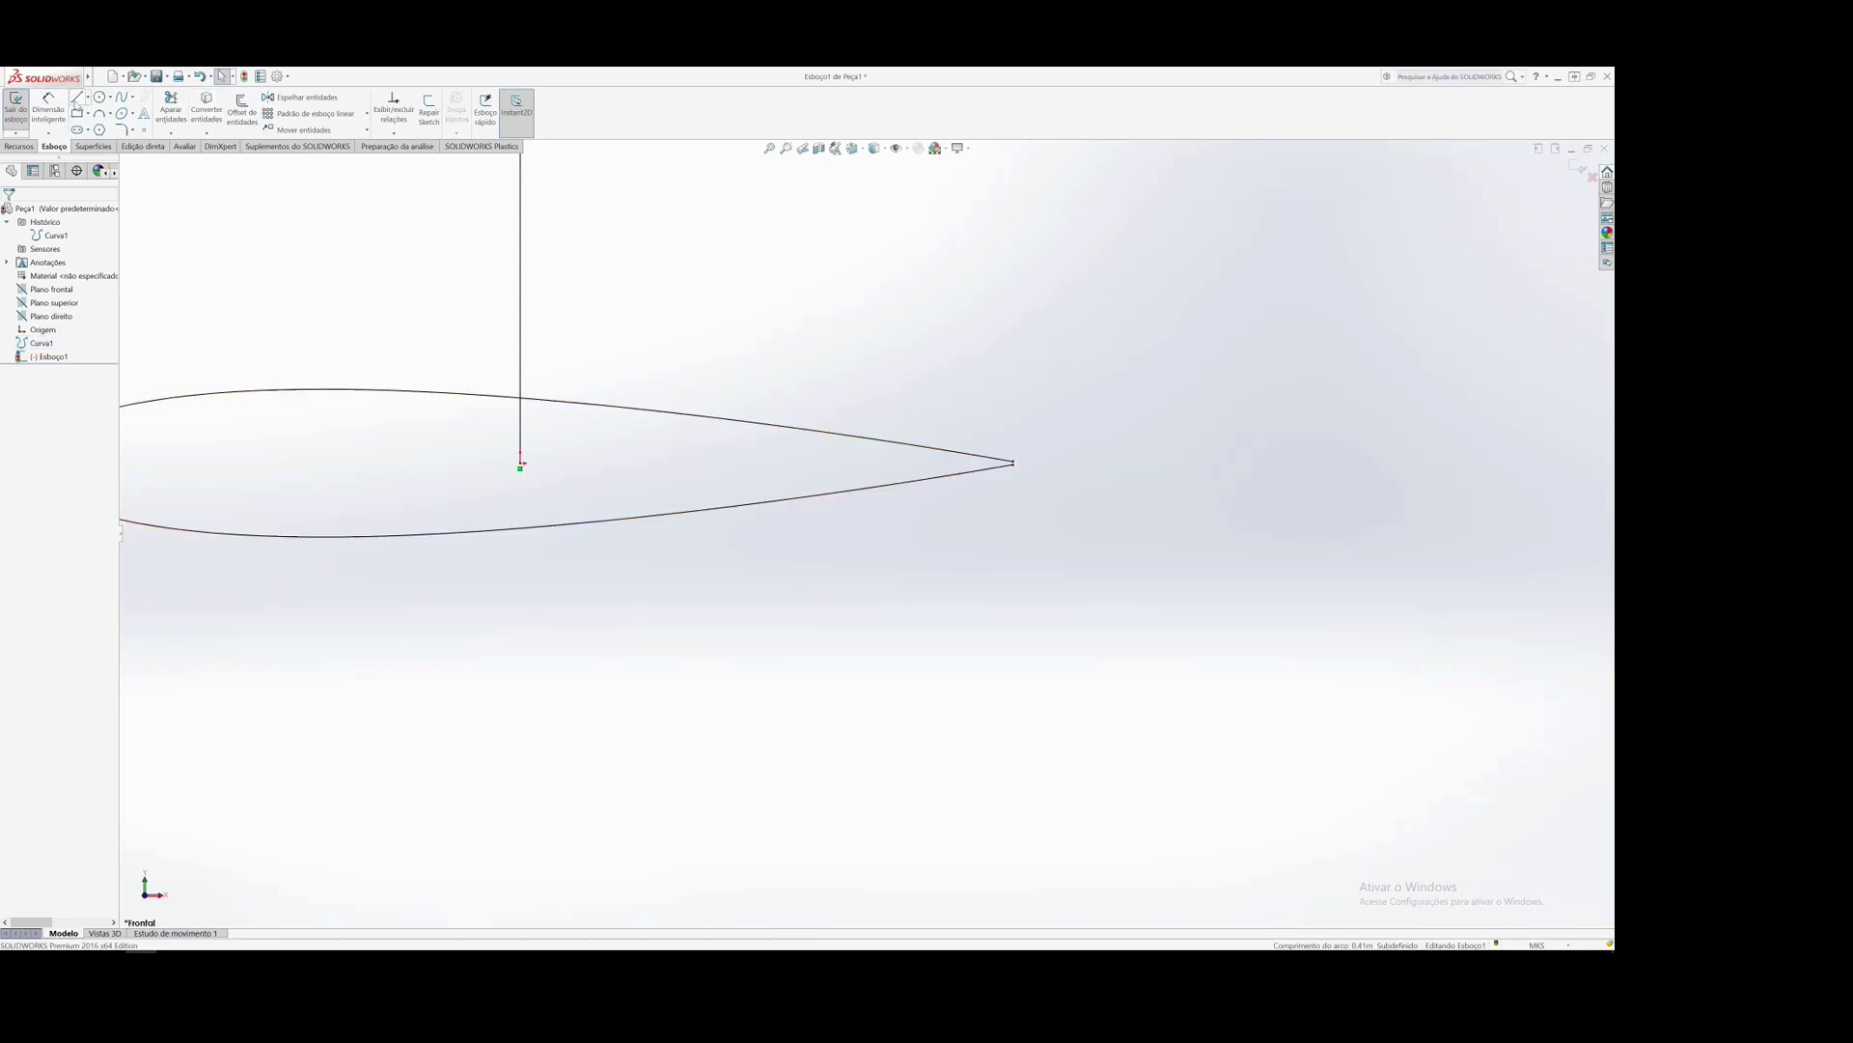
# - Close the converted airfoil's open trailing edge with a short vertical line between its upper and lower endpoints
pyautogui.click(76, 96)
pyautogui.scroll(-3, 975, 509)
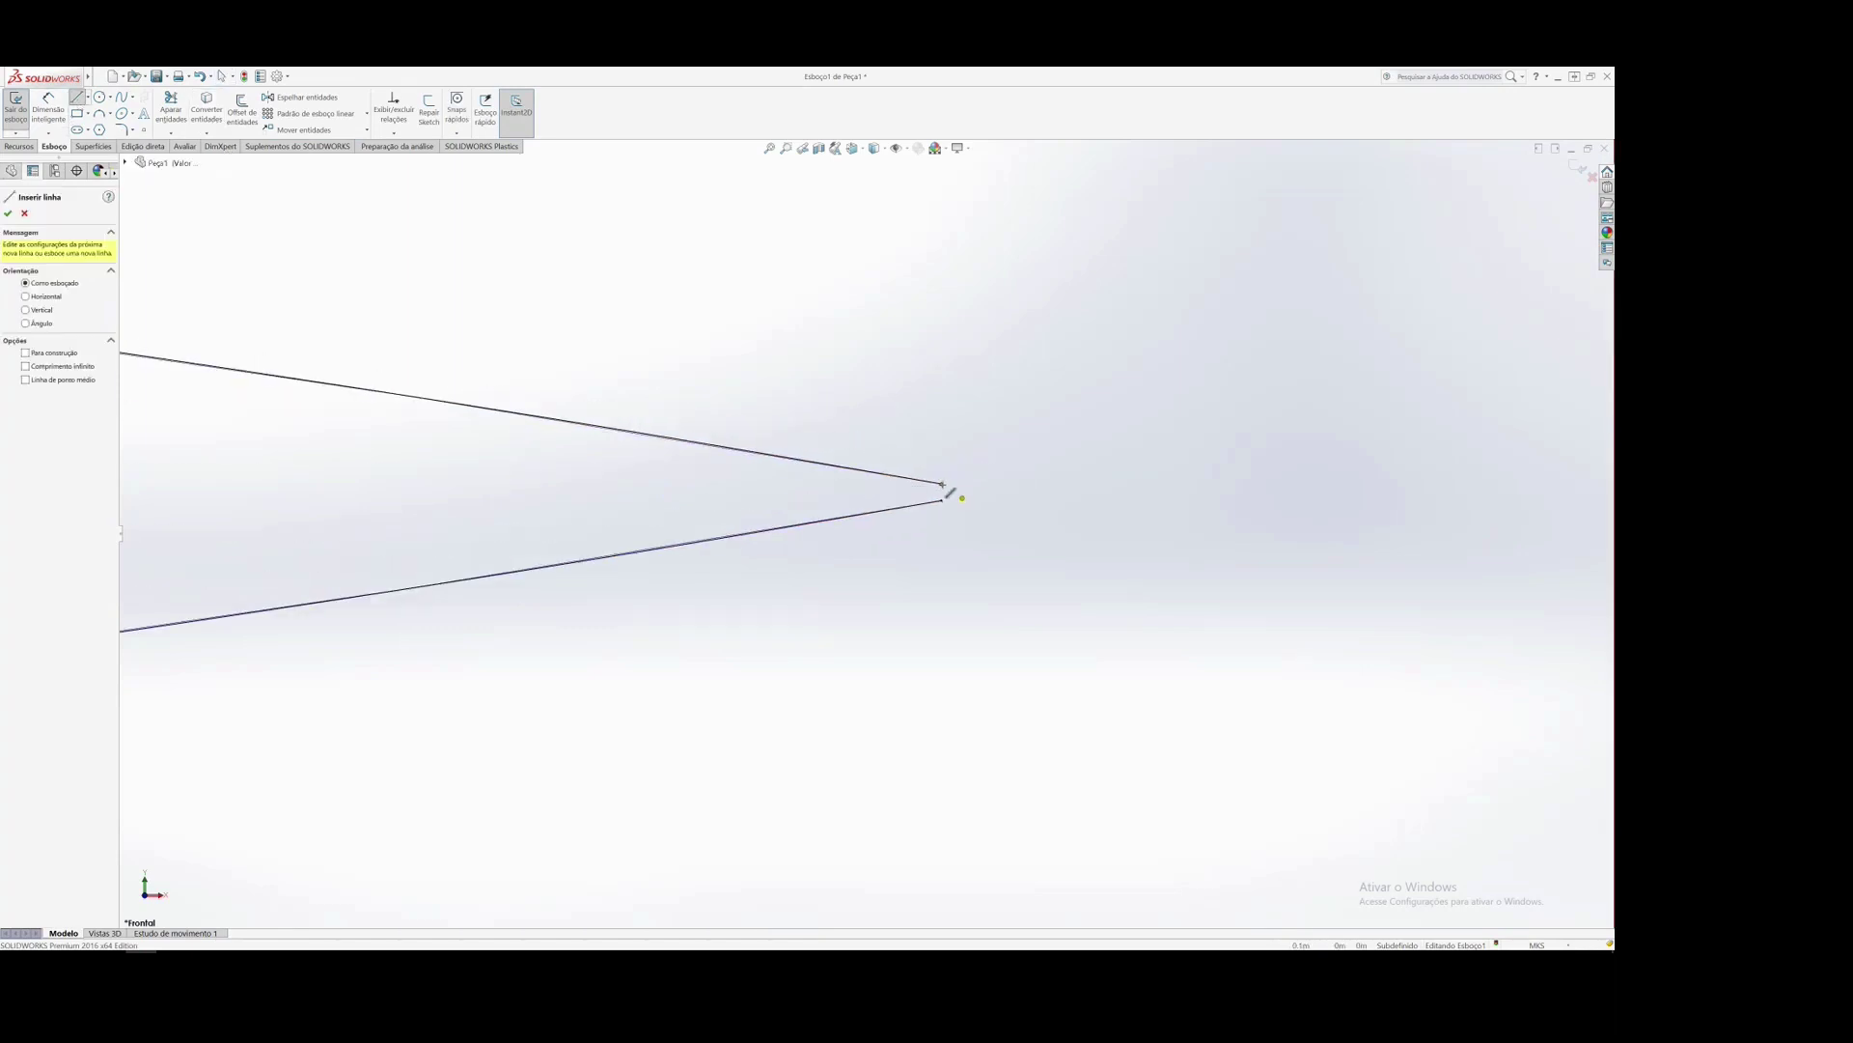
pyautogui.click(941, 501)
pyautogui.press('Escape')
pyautogui.scroll(6, 930, 649)
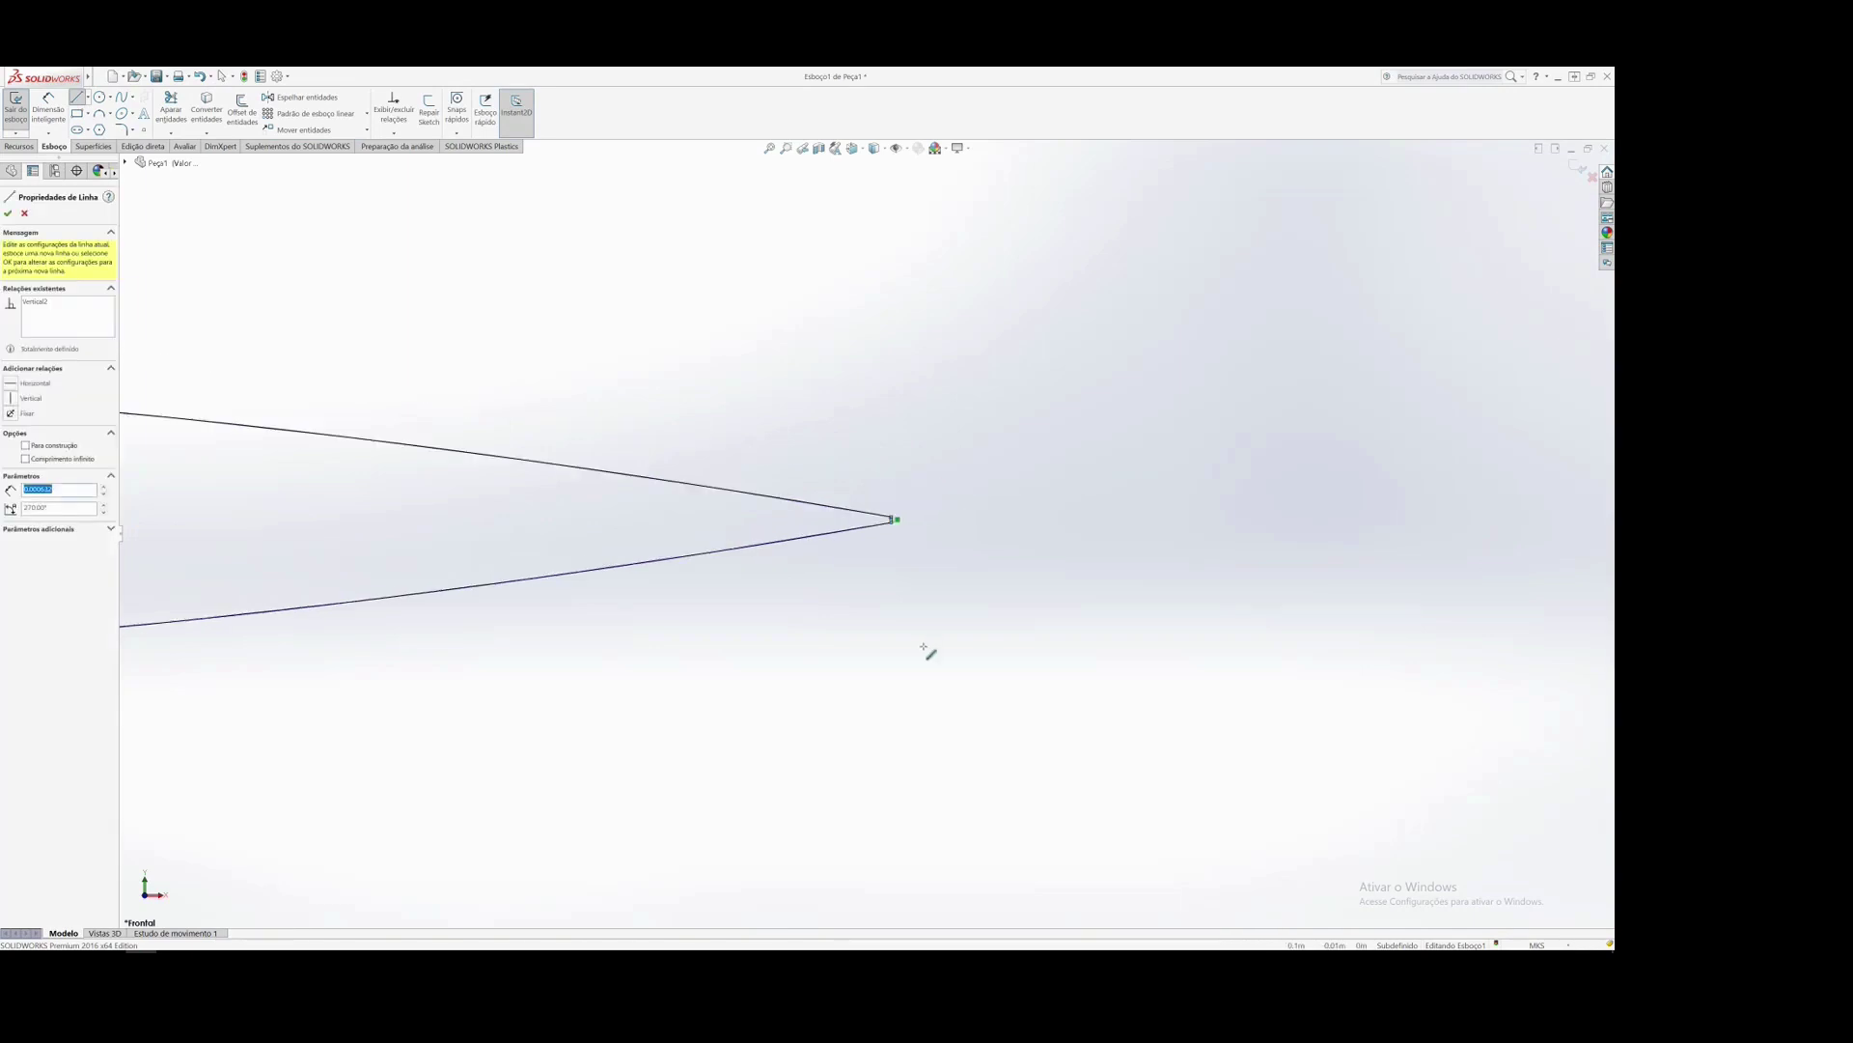
pyautogui.press('Escape')
# - Copy the closed airfoil profile with Copy Entities, from its upper-surface intersection with the vertical line to that line's upper endpoint
pyautogui.scroll(3, 872, 532)
pyautogui.moveTo(447, 471); pyautogui.dragTo(922, 596)
pyautogui.click(303, 129)
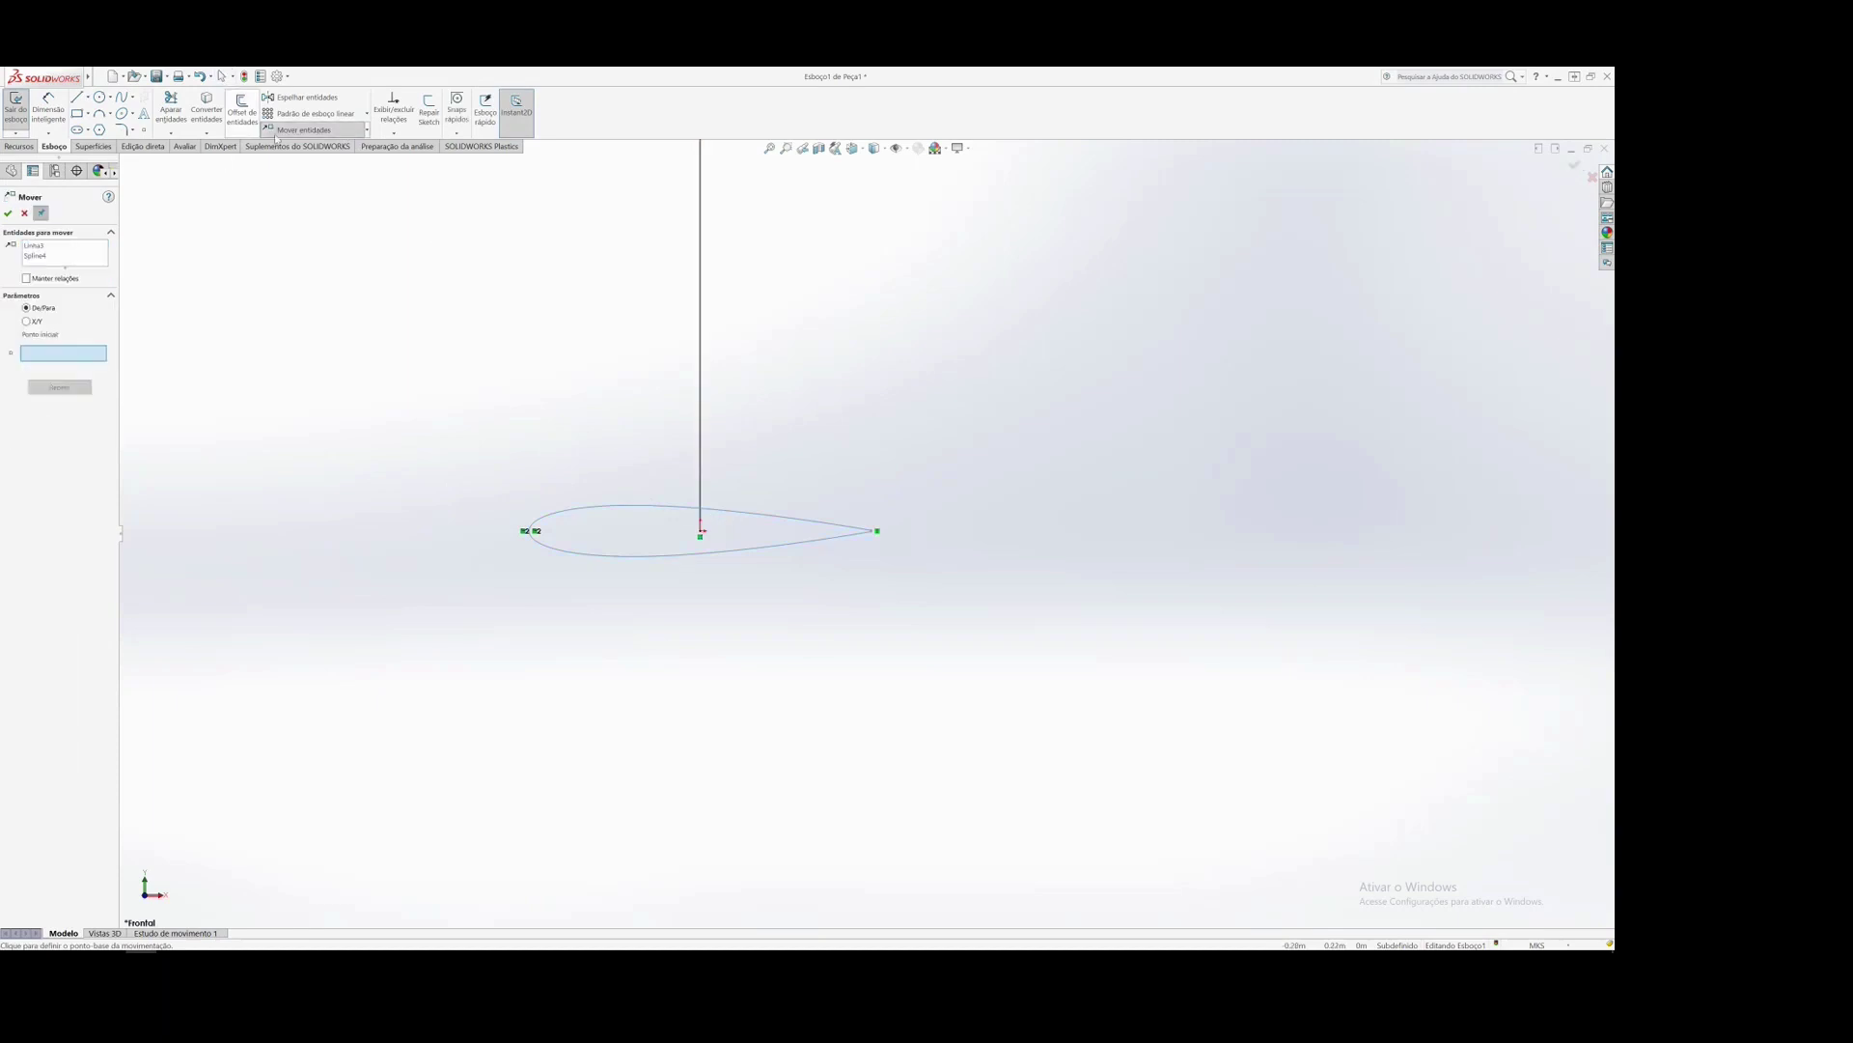
pyautogui.click(367, 131)
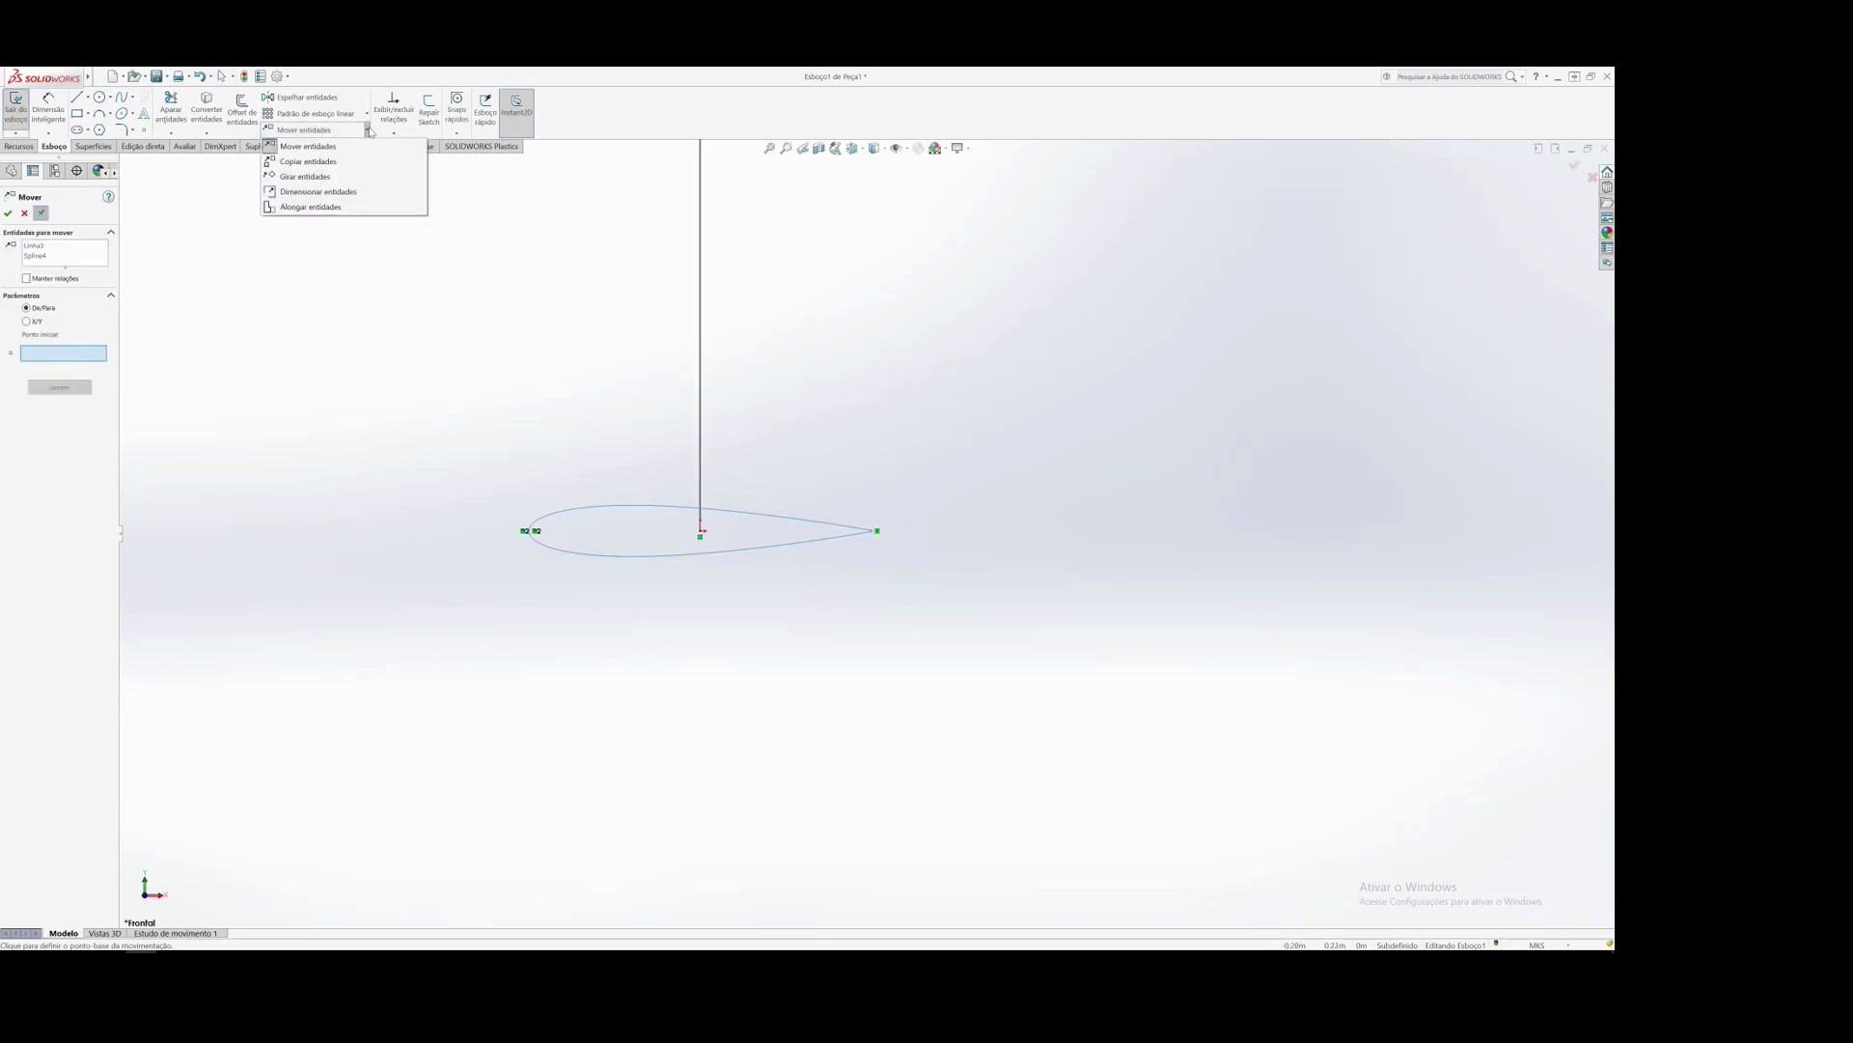
pyautogui.click(309, 162)
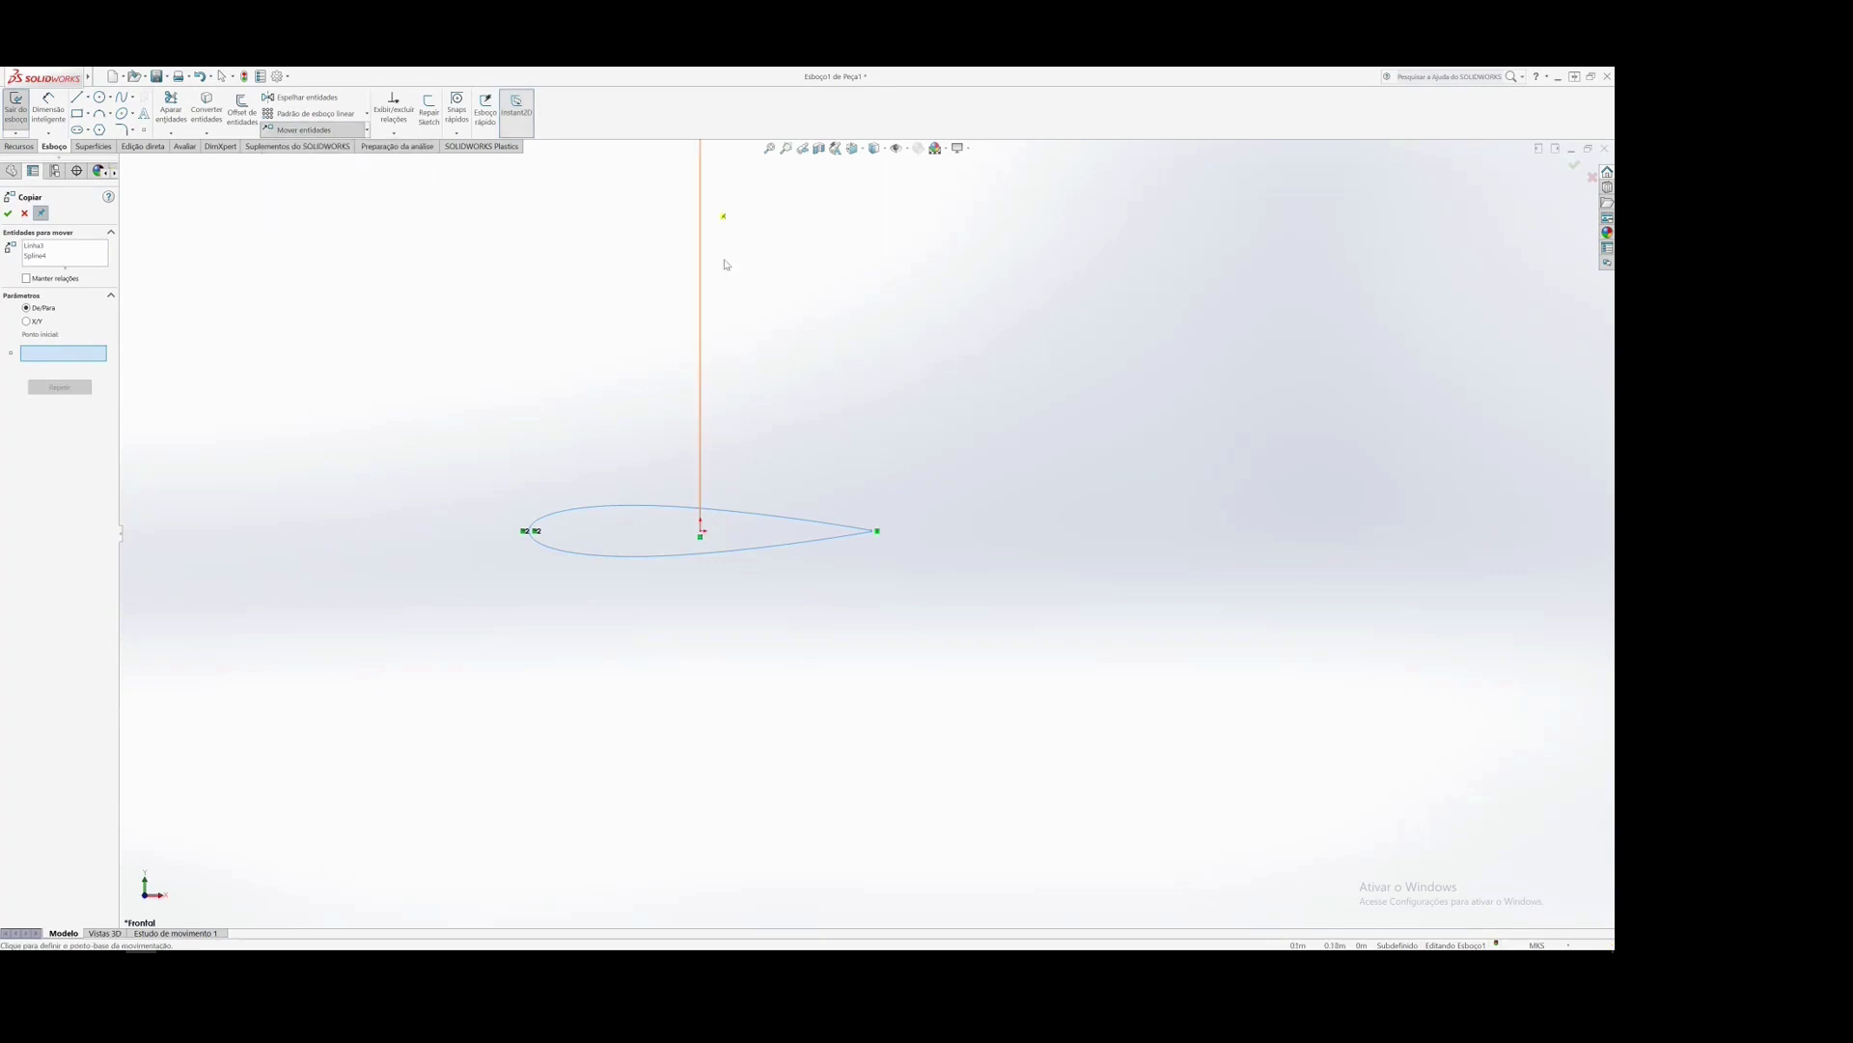
pyautogui.click(701, 513)
pyautogui.scroll(-4, 749, 450)
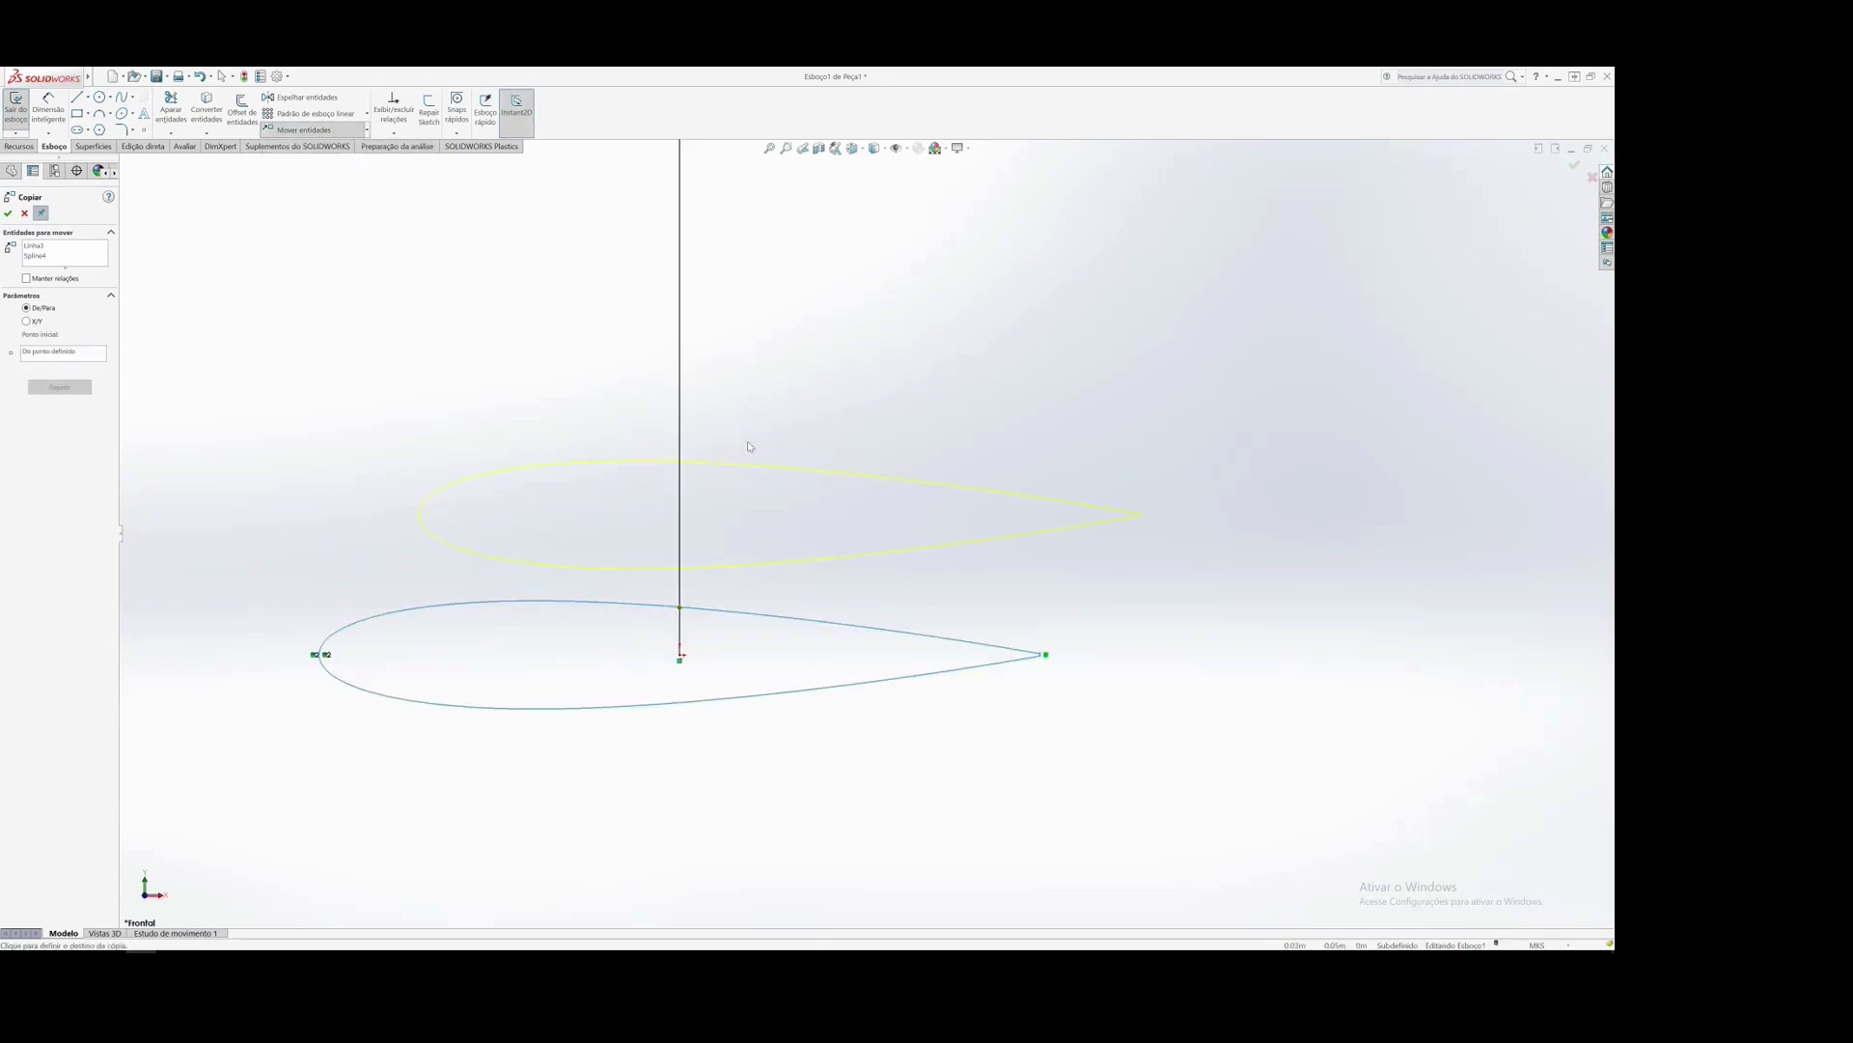
pyautogui.scroll(9, 749, 446)
pyautogui.scroll(-9, 859, 374)
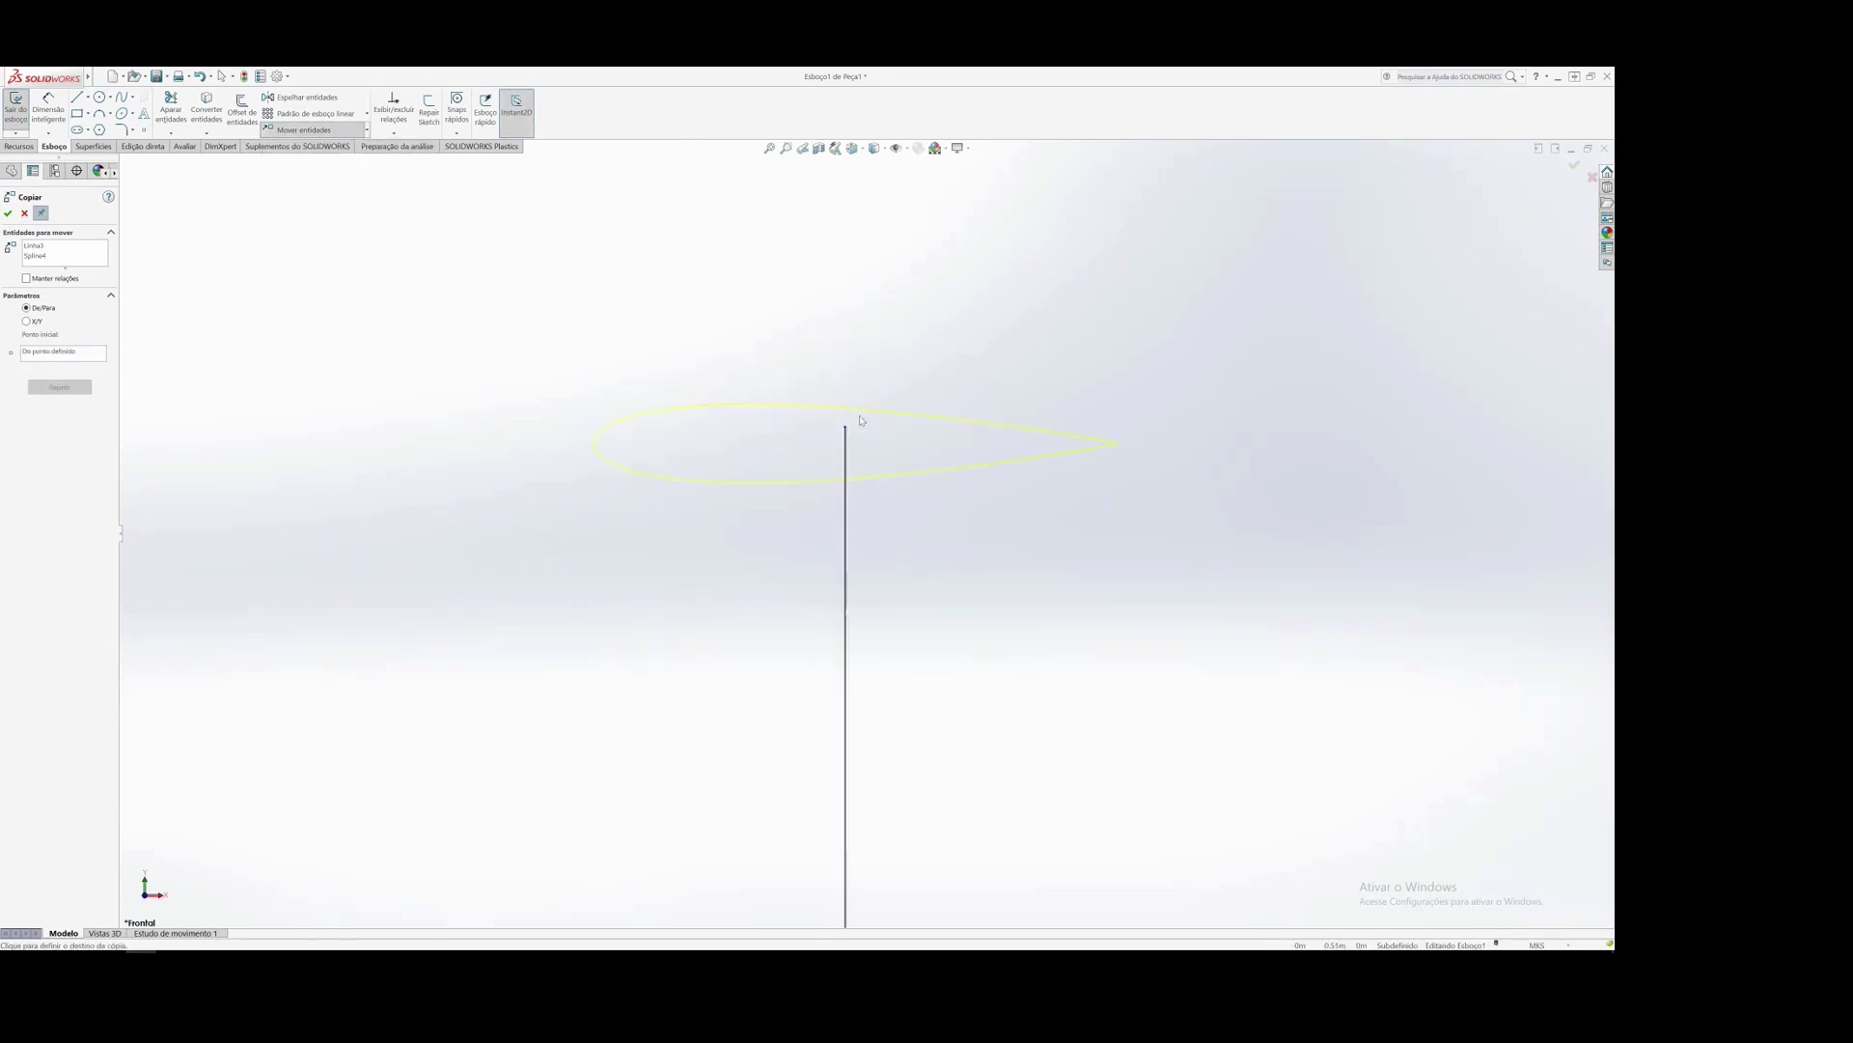
pyautogui.click(846, 439)
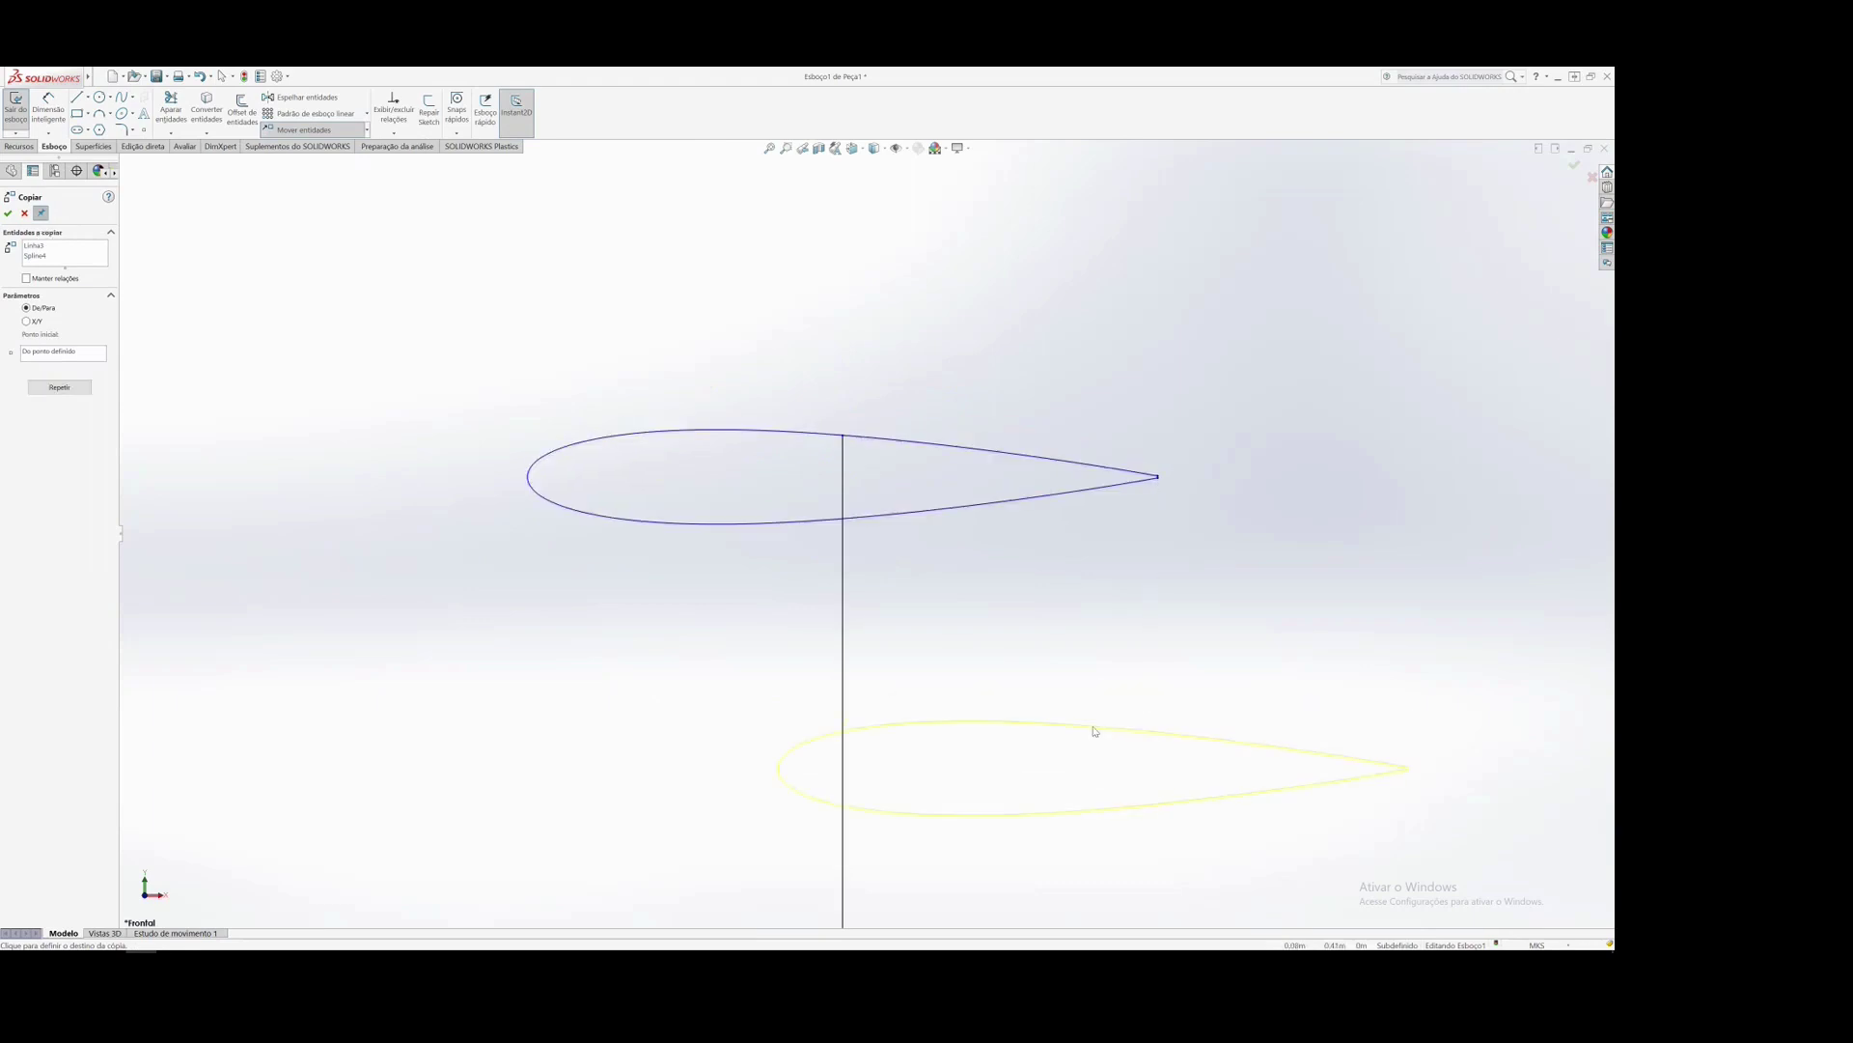
pyautogui.press('Escape')
# - Rotate the copied airfoil profile at the line's upper endpoint by 240° about the origin with Rotate Entities
pyautogui.moveTo(414, 325); pyautogui.dragTo(1272, 598)
pyautogui.moveTo(1280, 589); pyautogui.dragTo(1280, 589)
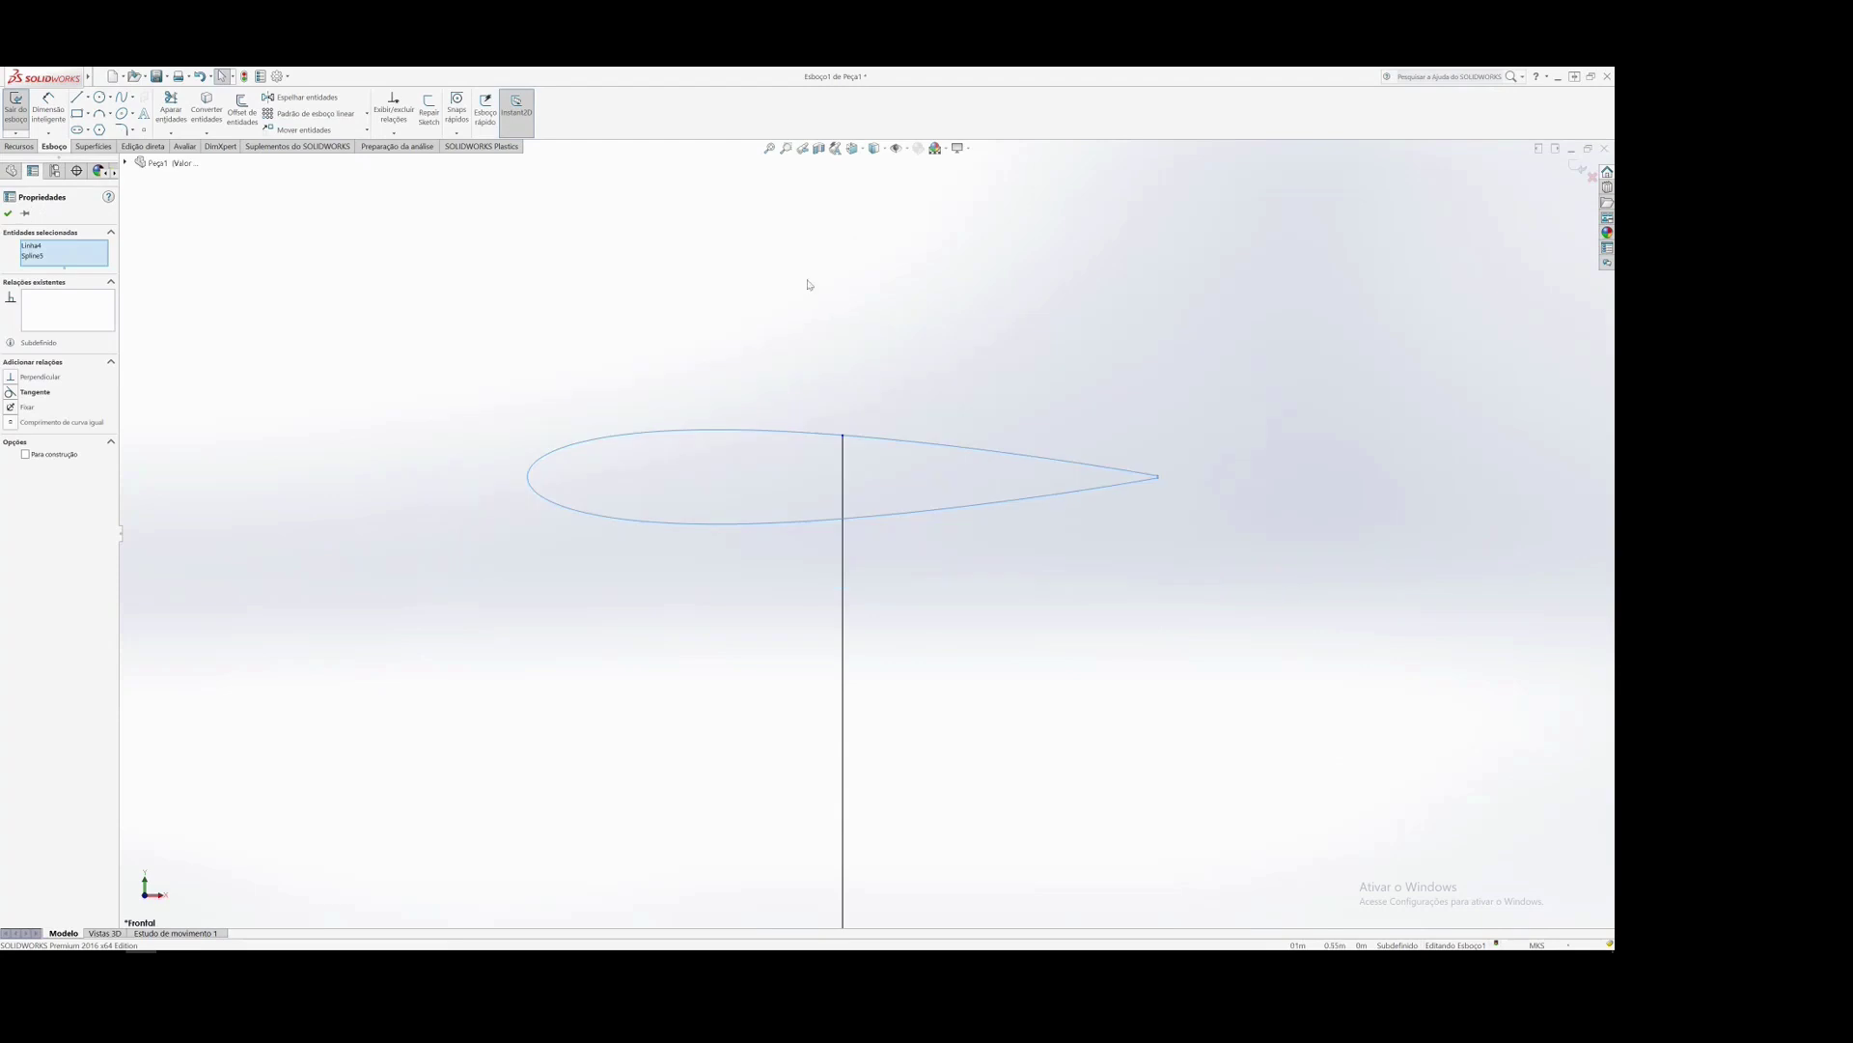
pyautogui.click(365, 131)
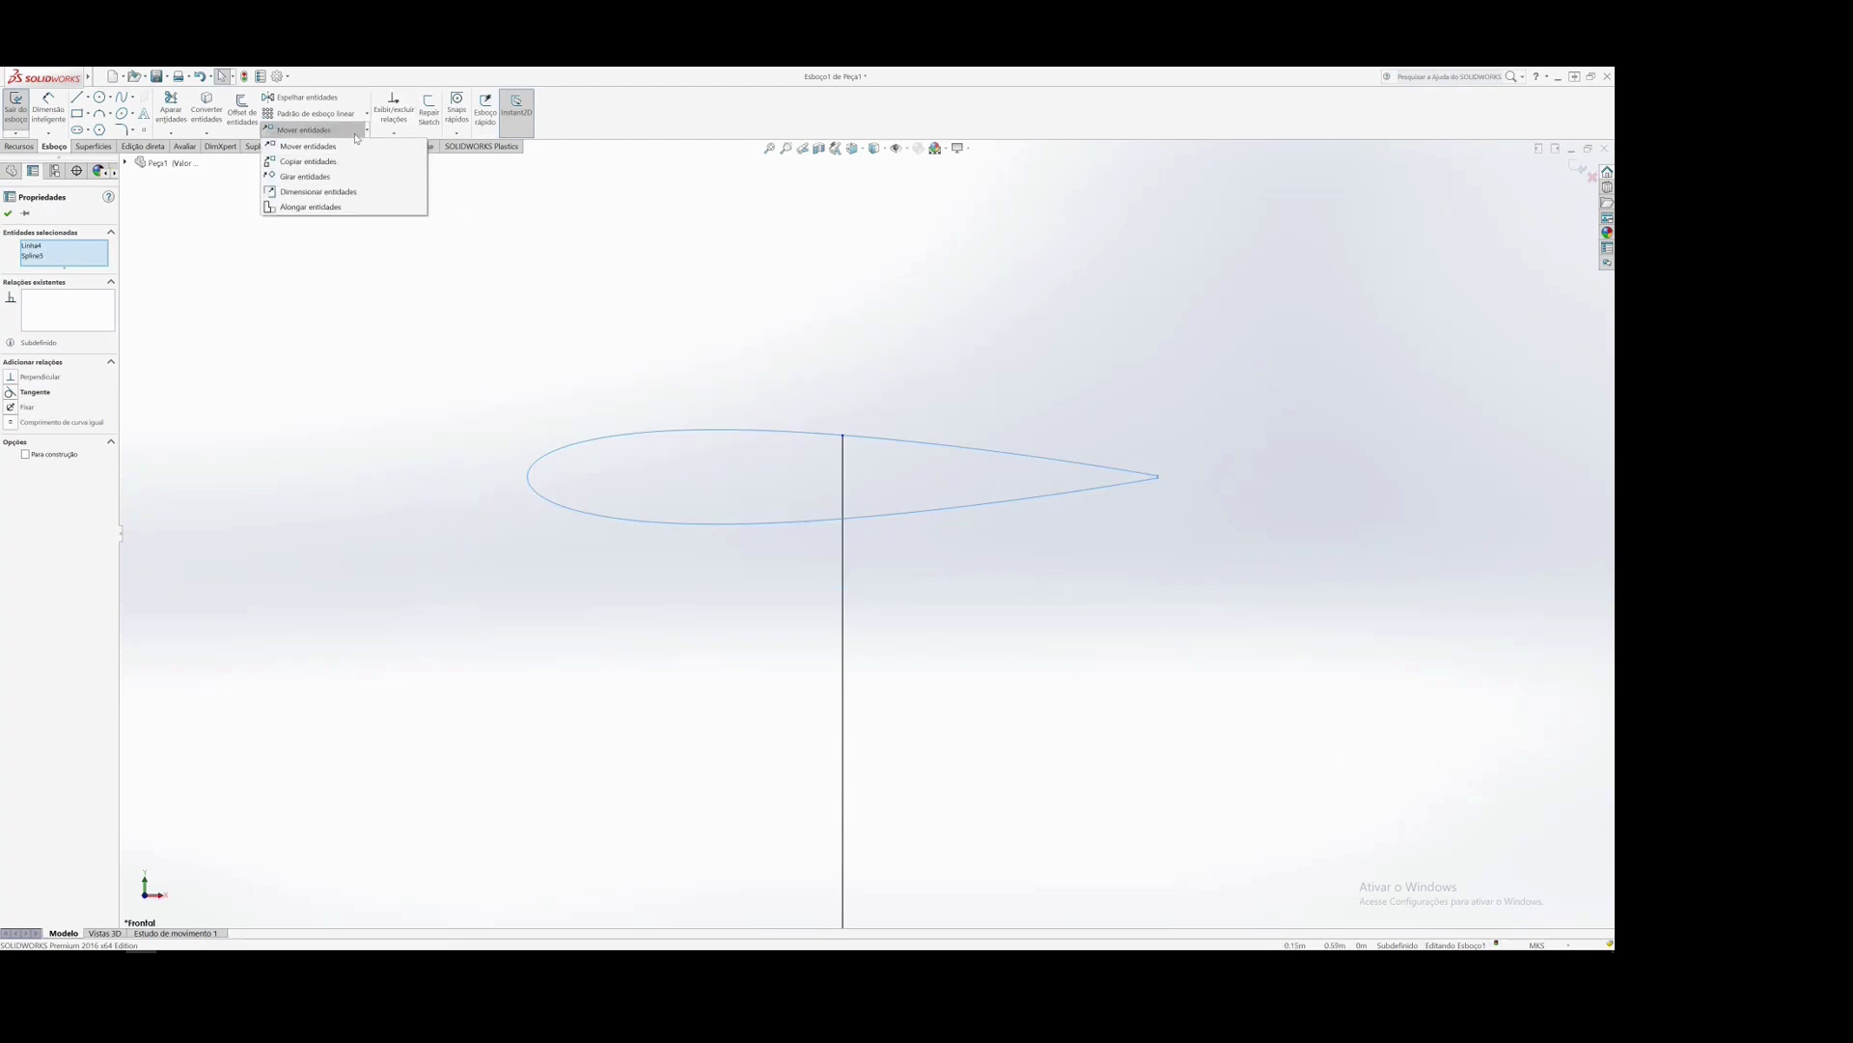
pyautogui.click(305, 176)
pyautogui.scroll(5, 972, 736)
pyautogui.scroll(-6, 864, 671)
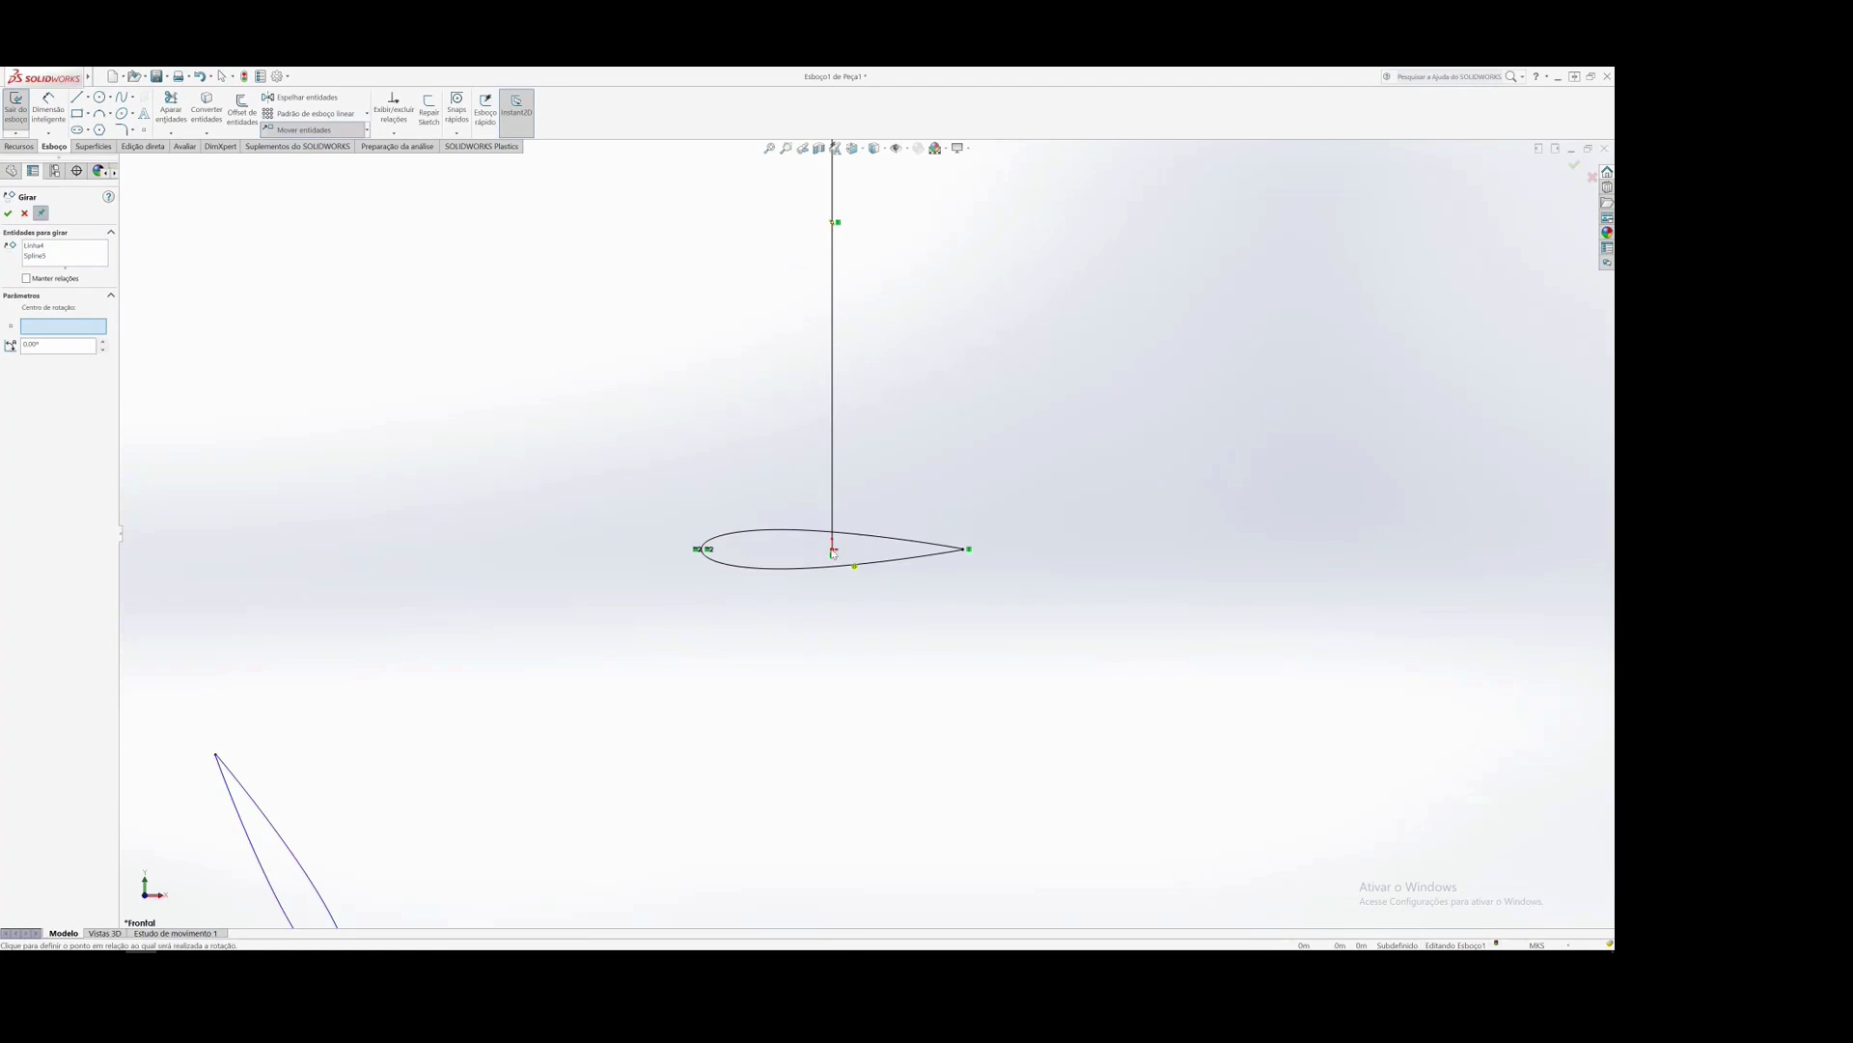
pyautogui.click(834, 552)
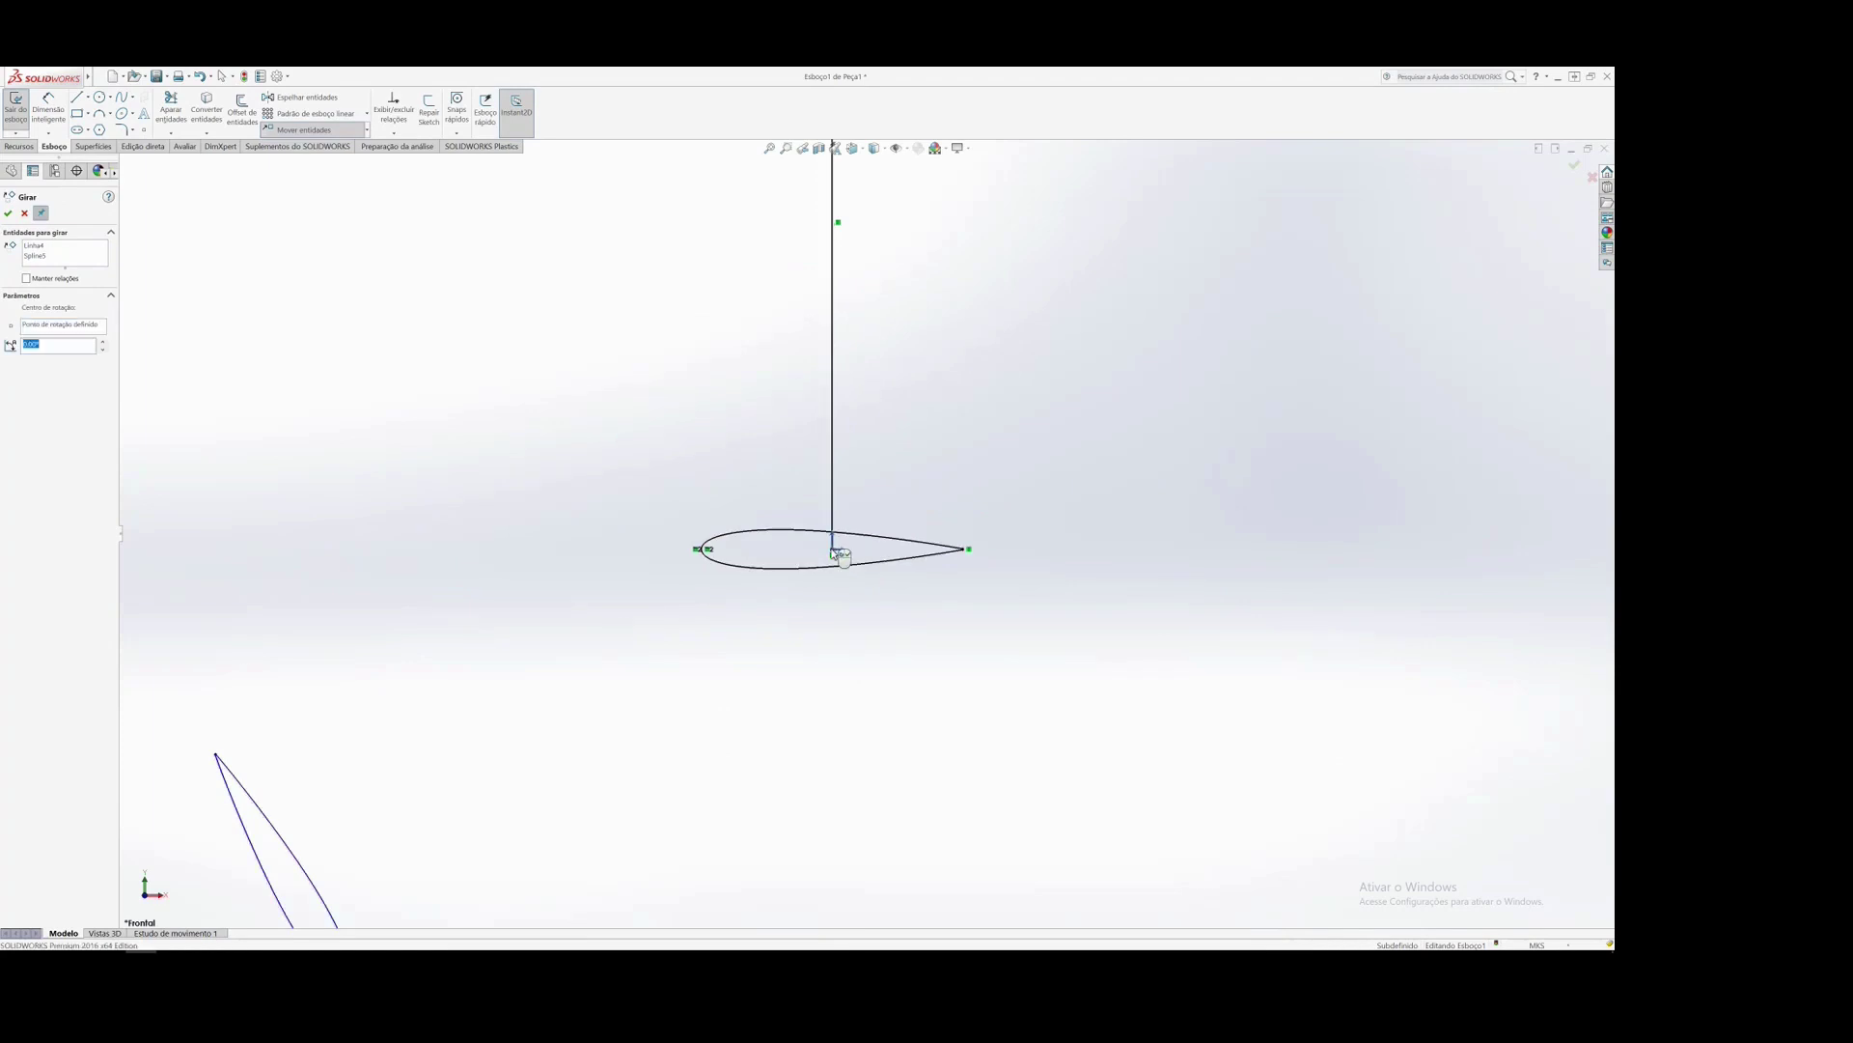
pyautogui.write('240')
pyautogui.press('Return')
pyautogui.scroll(4, 949, 613)
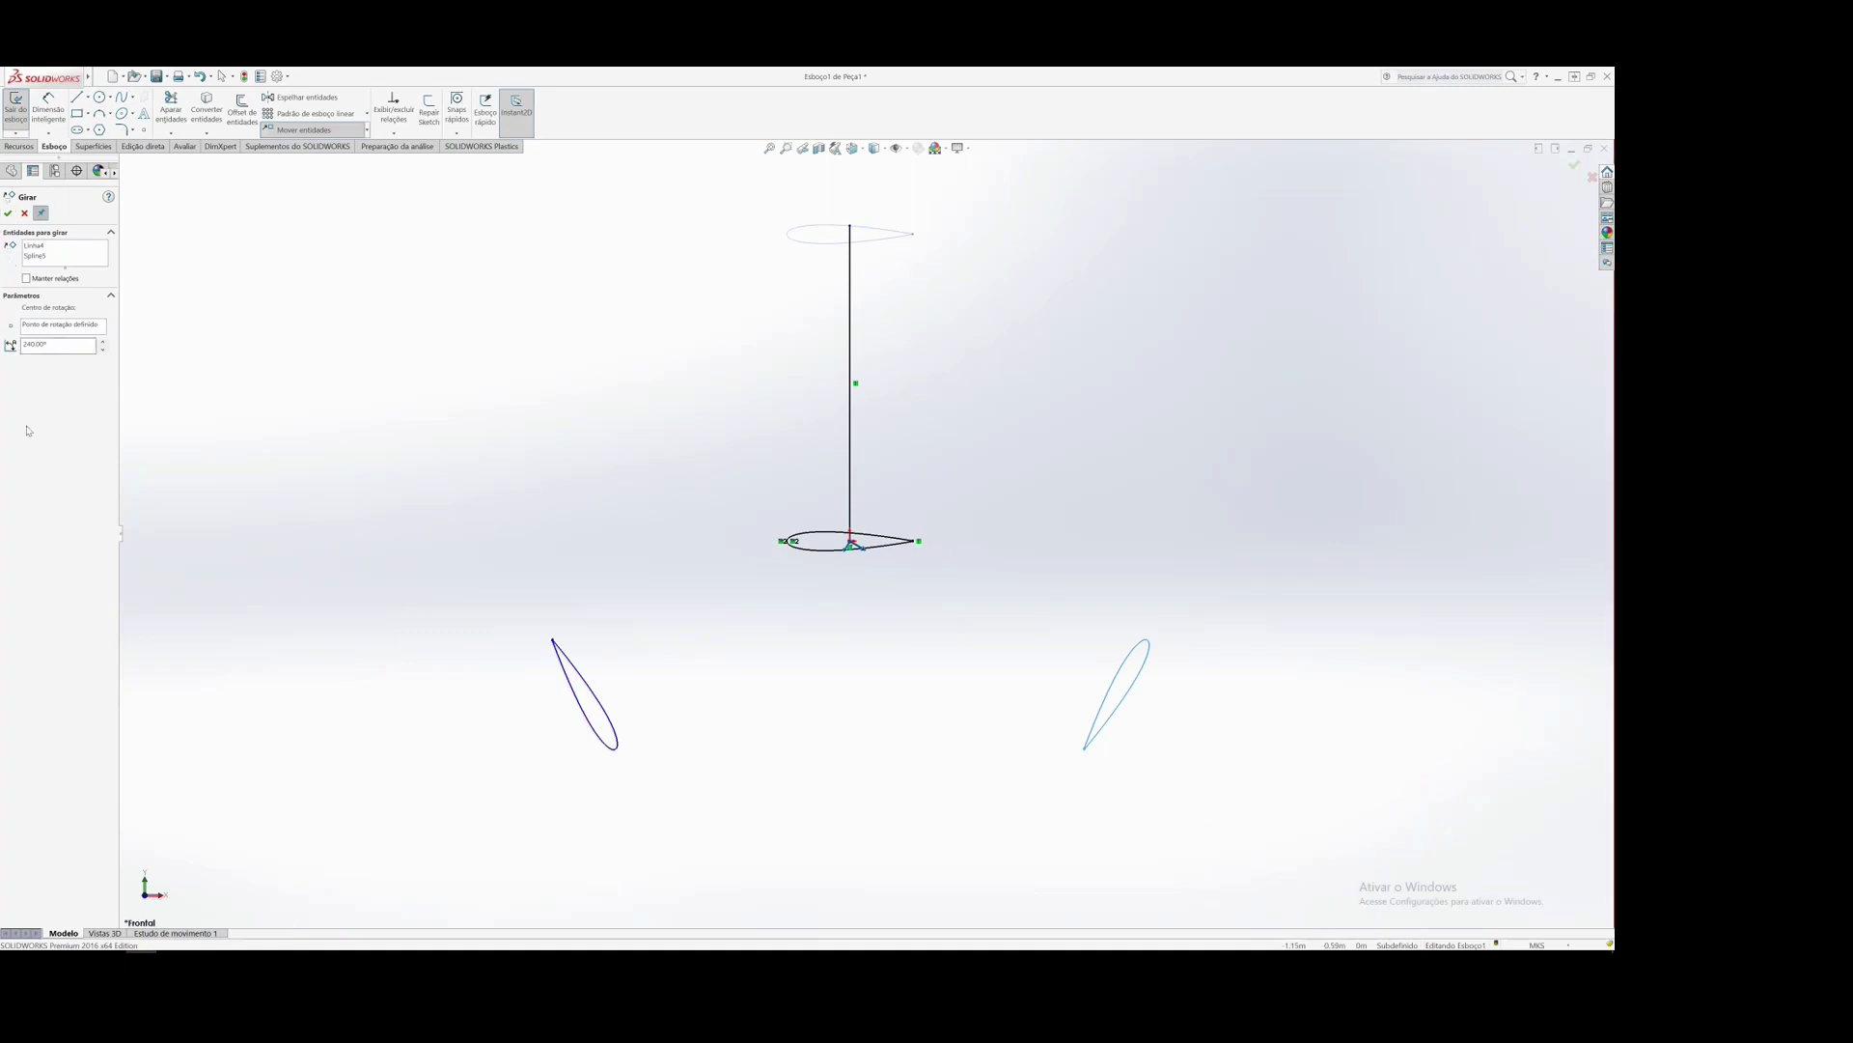
pyautogui.click(9, 213)
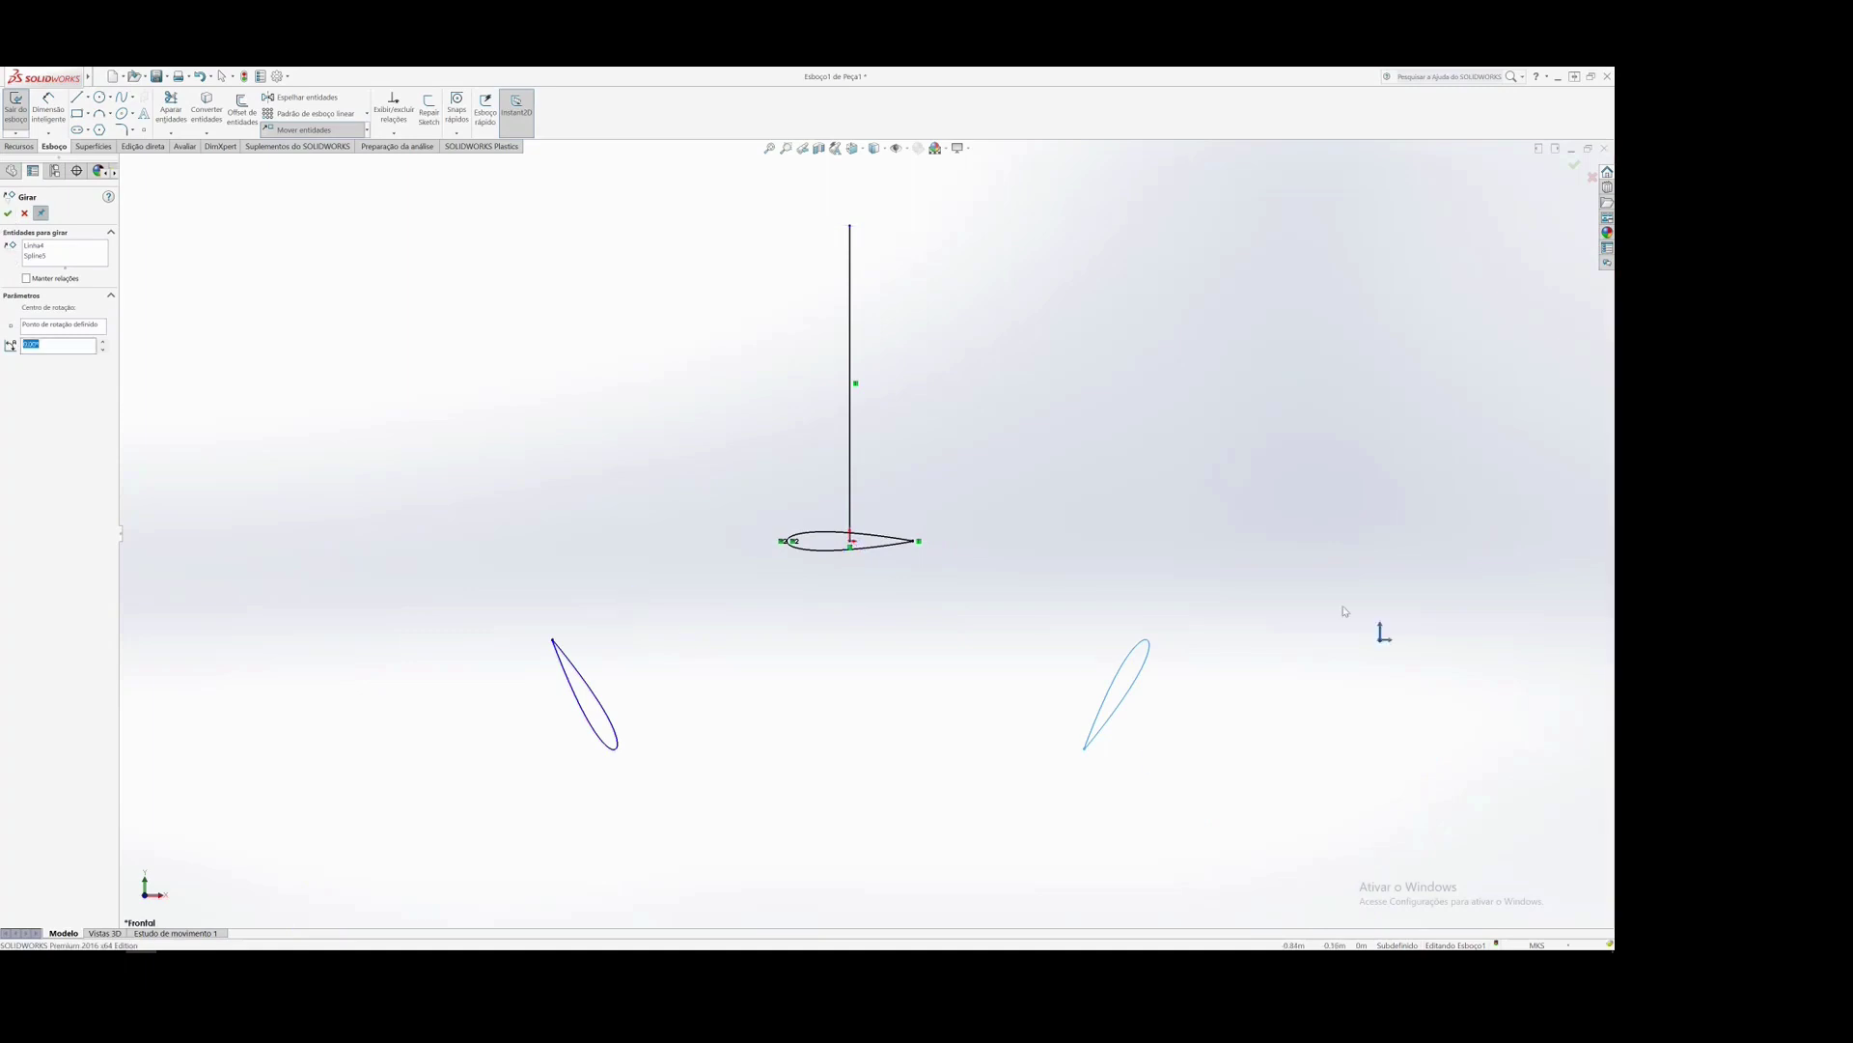
pyautogui.press('Escape')
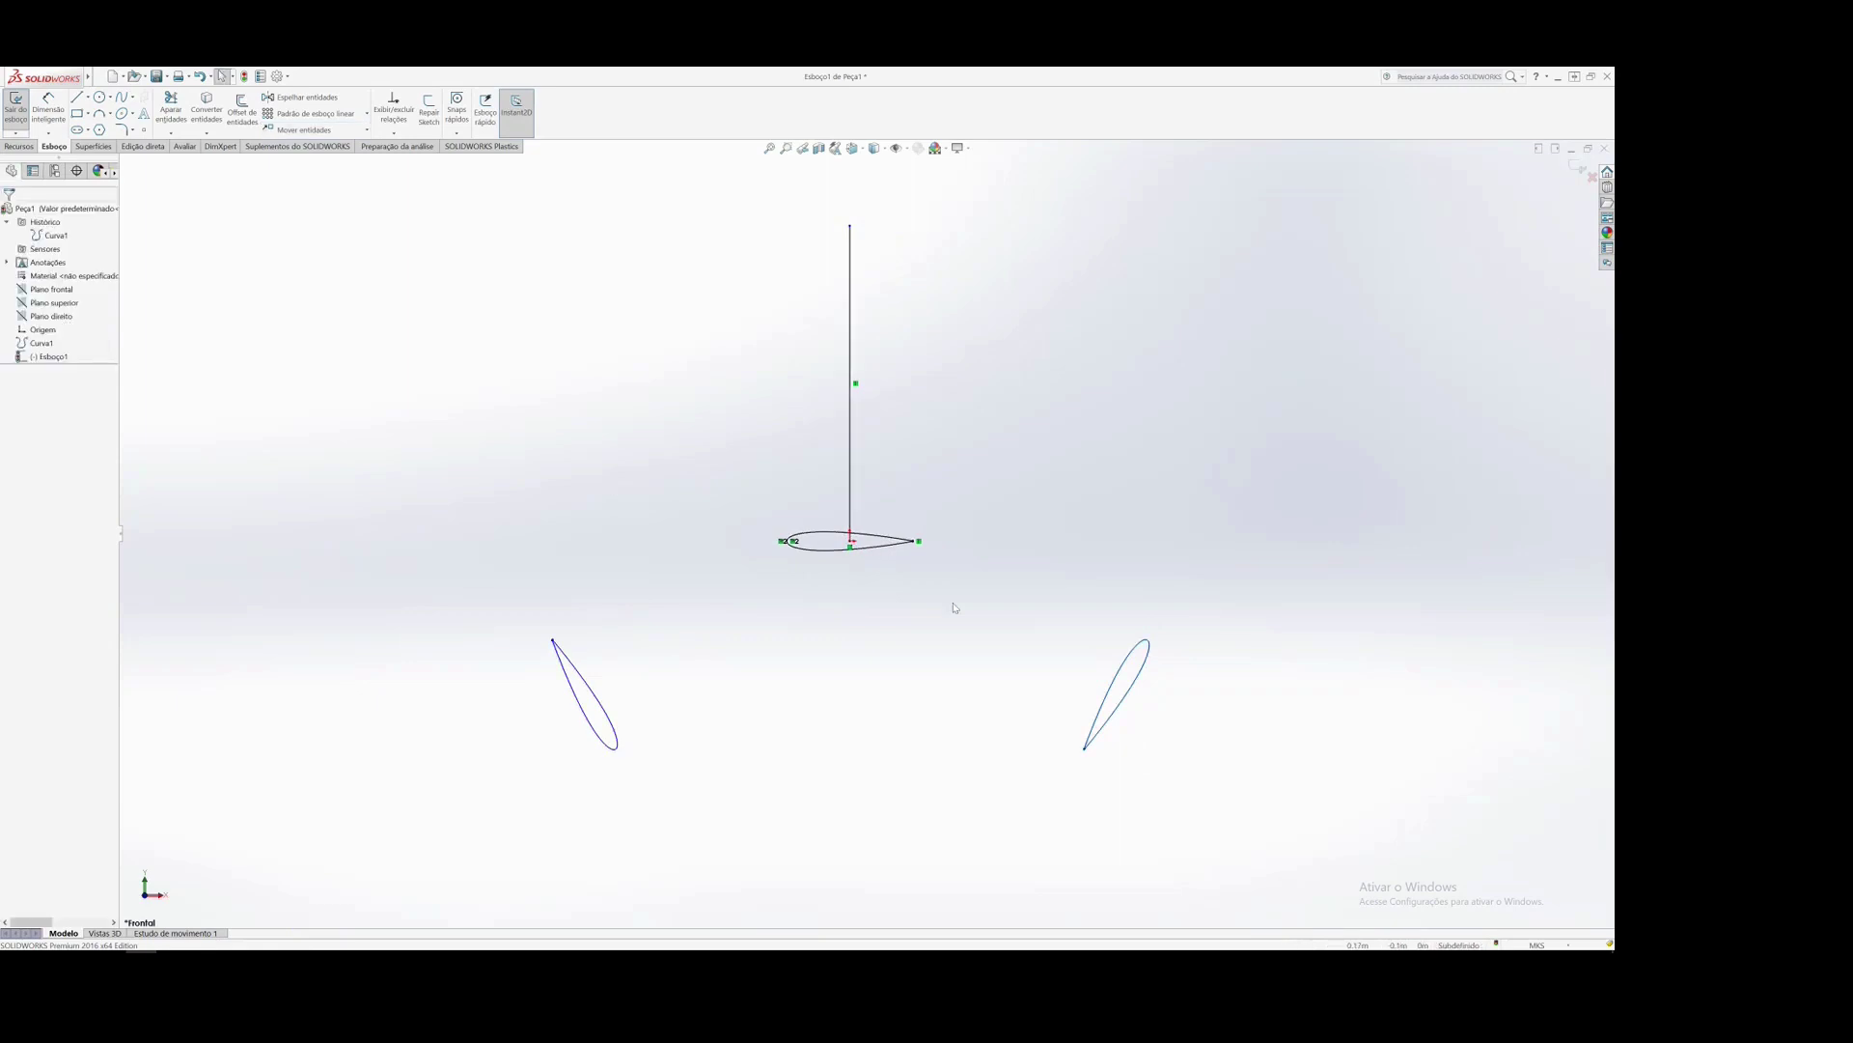
# - Move the remaining airfoil profile at the origin from its upper-surface intersection with the vertical line to the line's upper endpoint
pyautogui.moveTo(734, 508); pyautogui.dragTo(954, 576)
pyautogui.scroll(3, 917, 565)
pyautogui.scroll(-3, 898, 557)
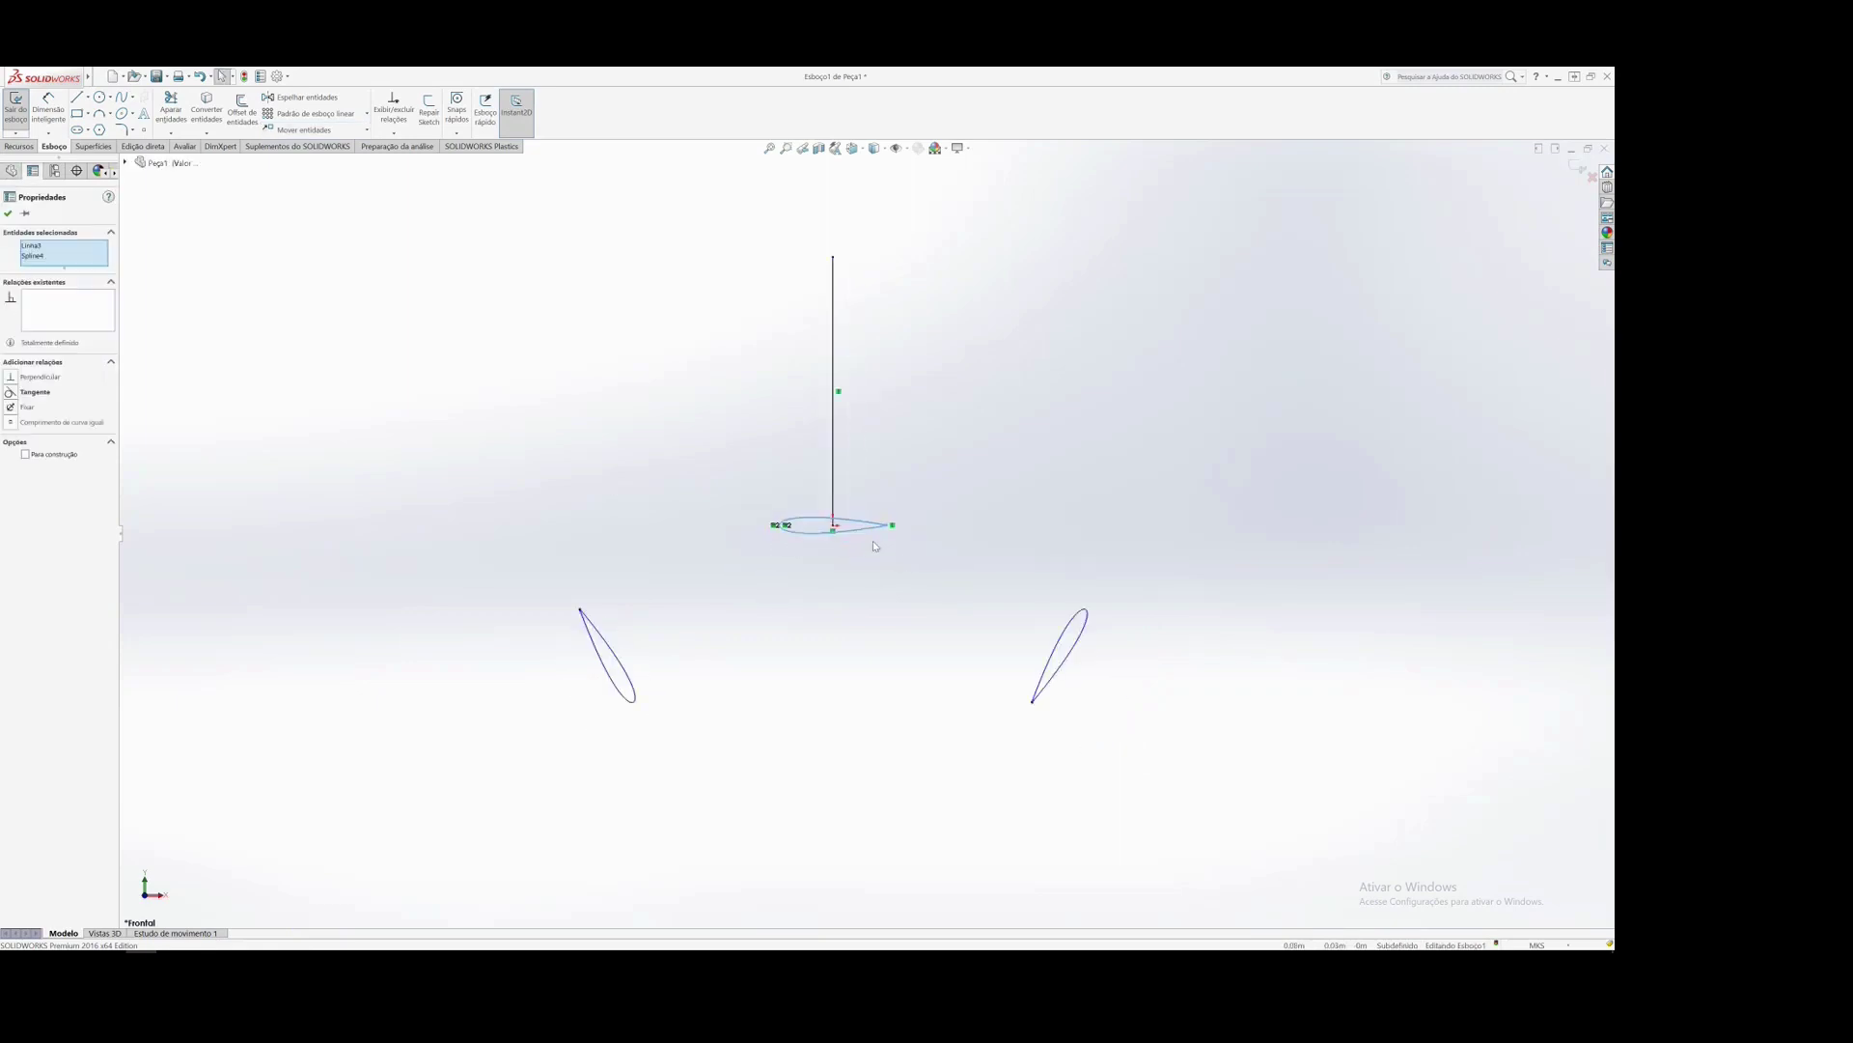
pyautogui.scroll(-8, 835, 524)
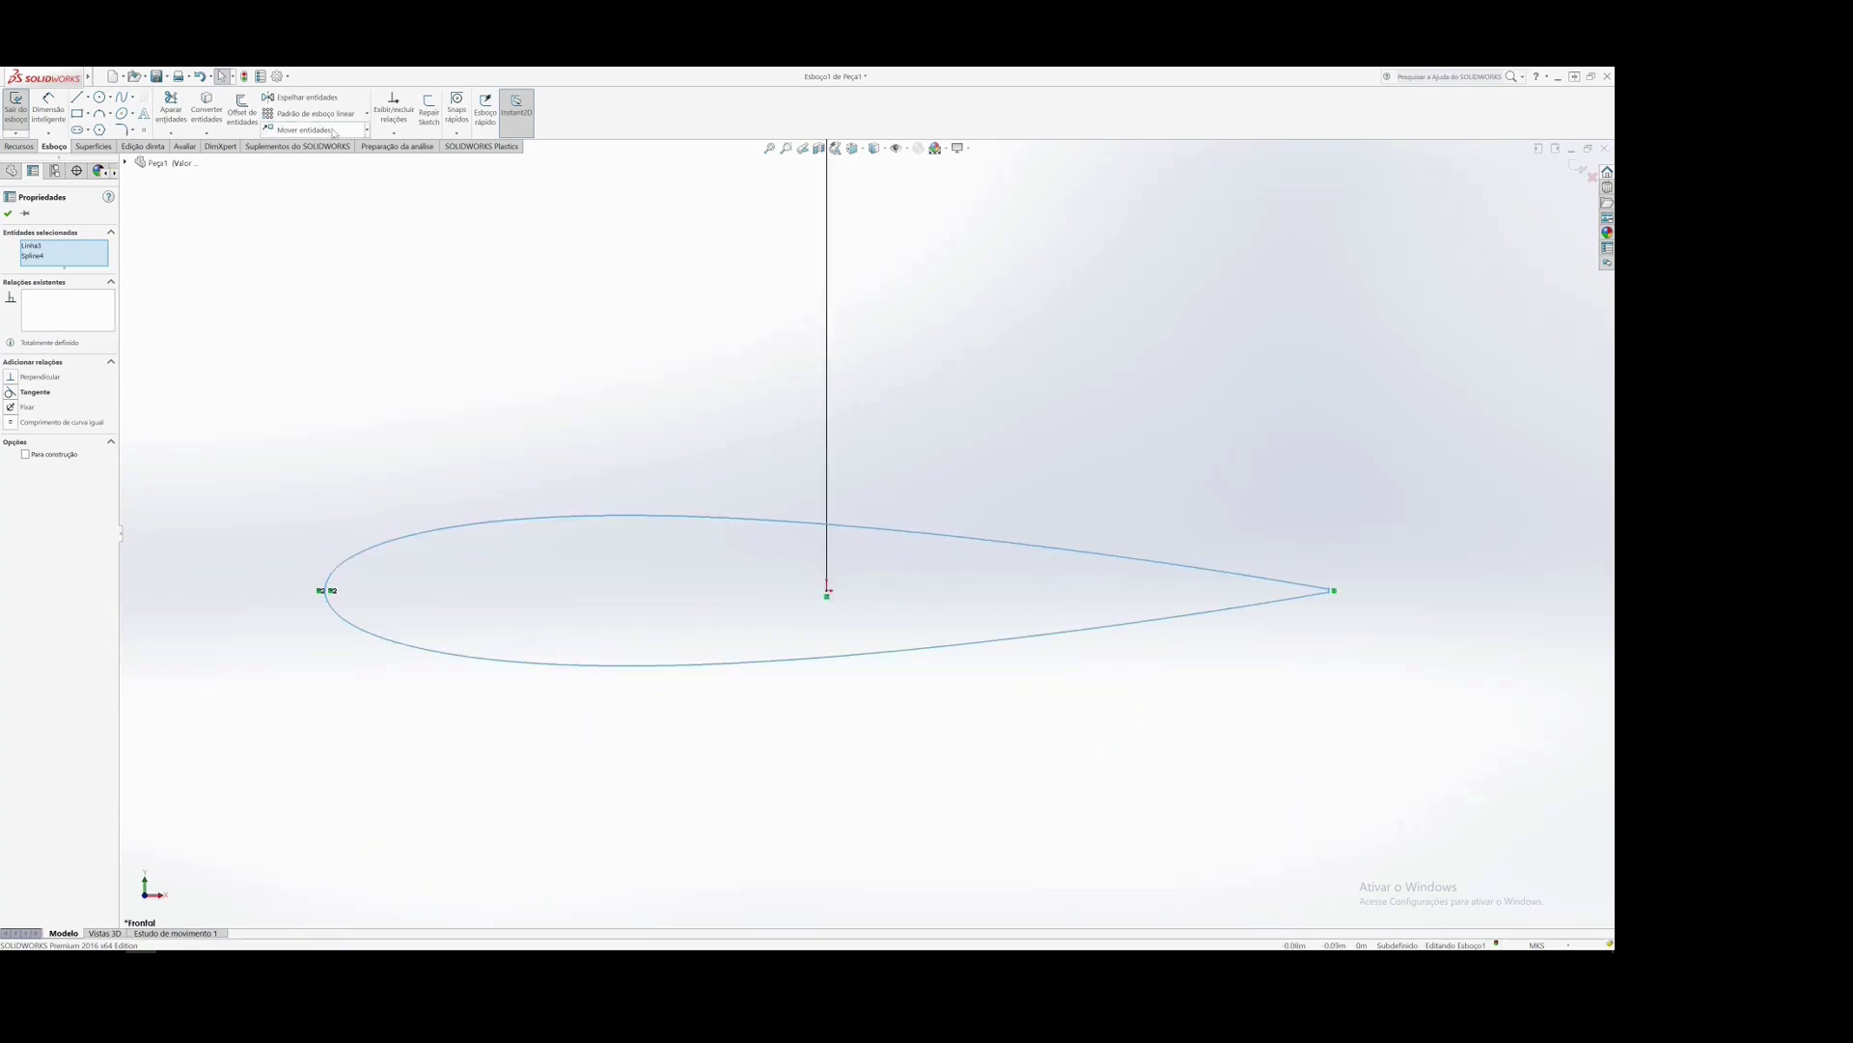
pyautogui.click(305, 130)
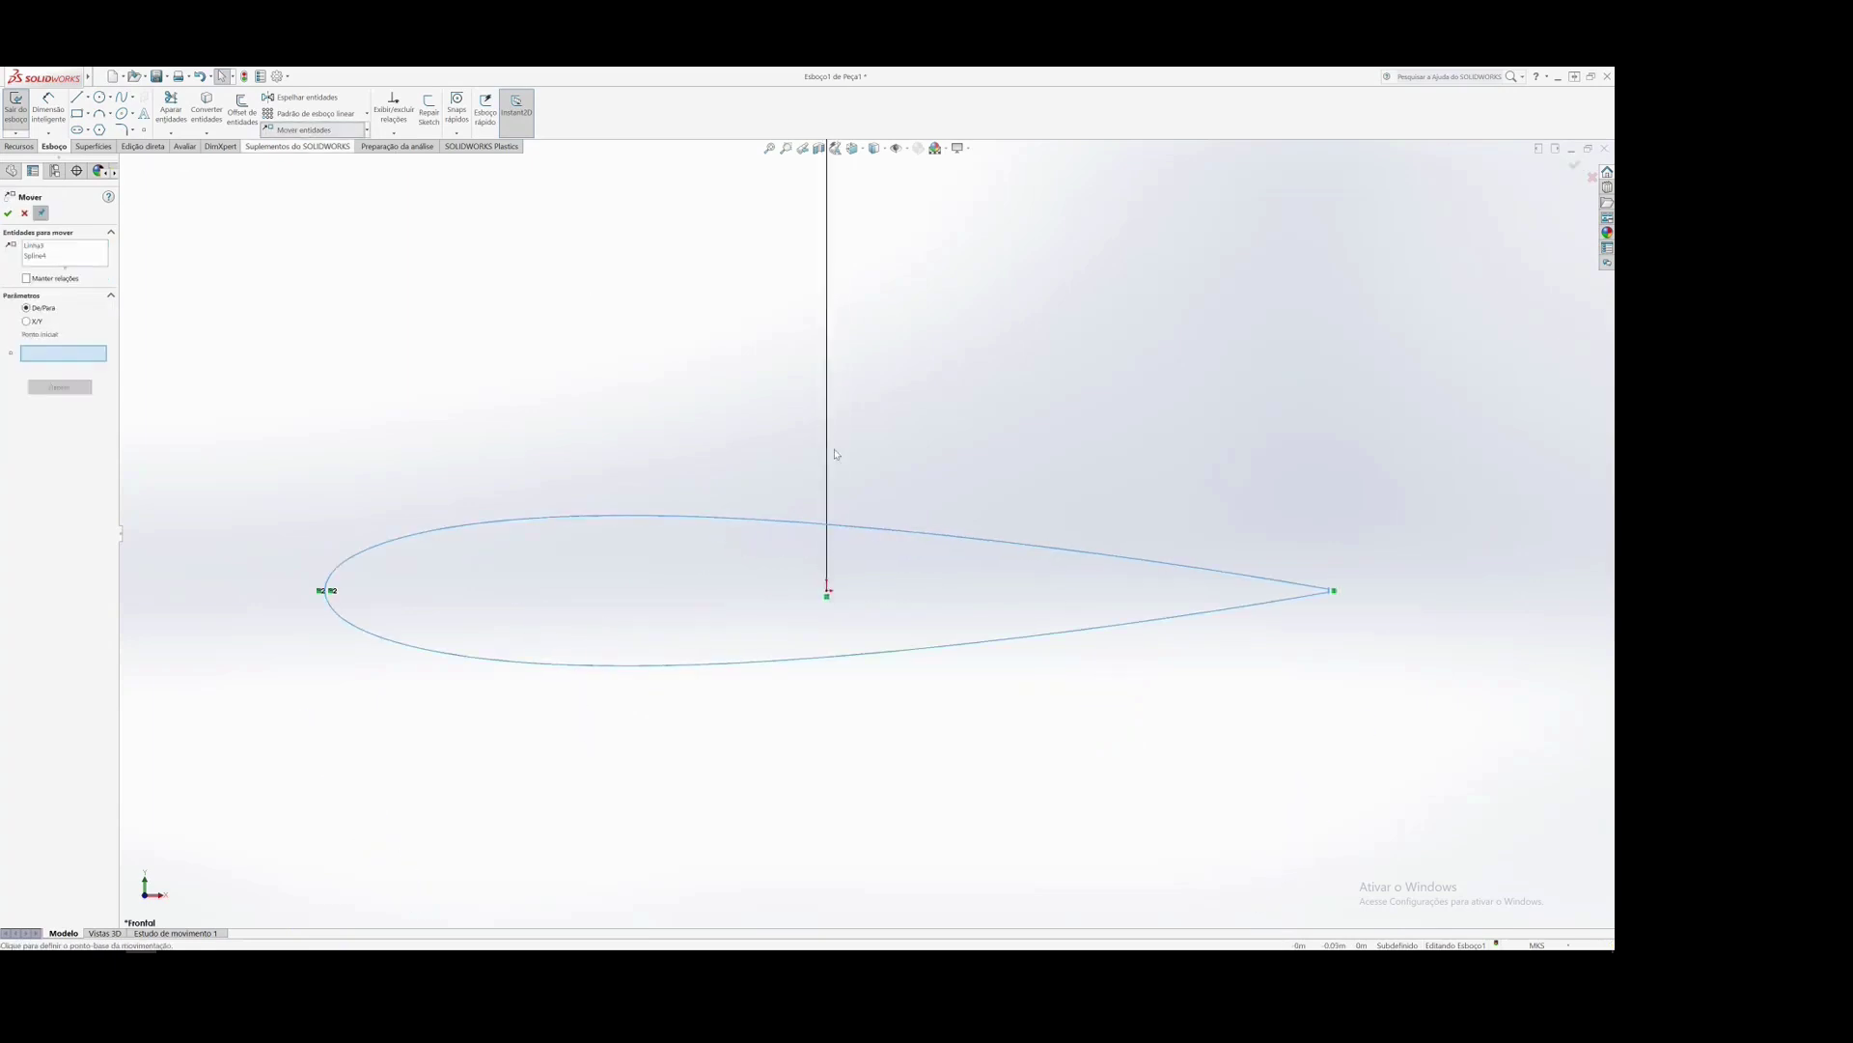
pyautogui.click(827, 526)
pyautogui.scroll(8, 869, 539)
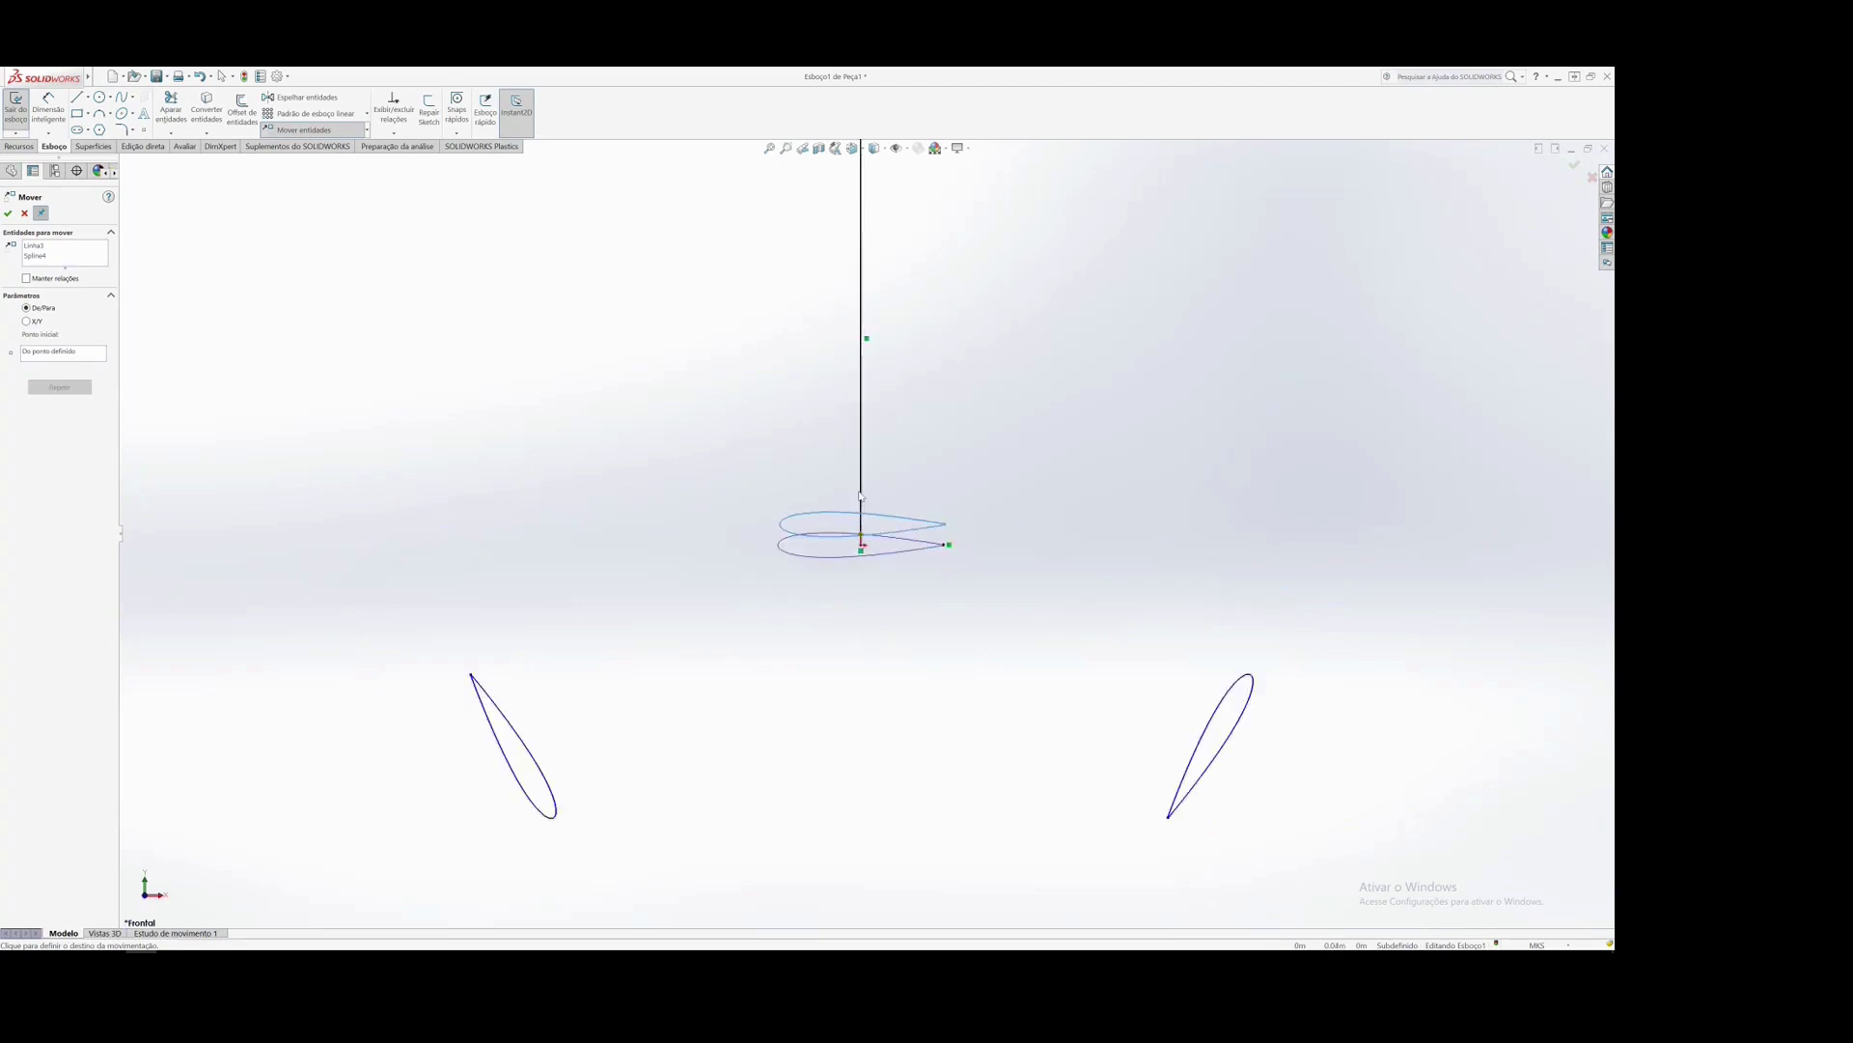
pyautogui.scroll(-5, 880, 344)
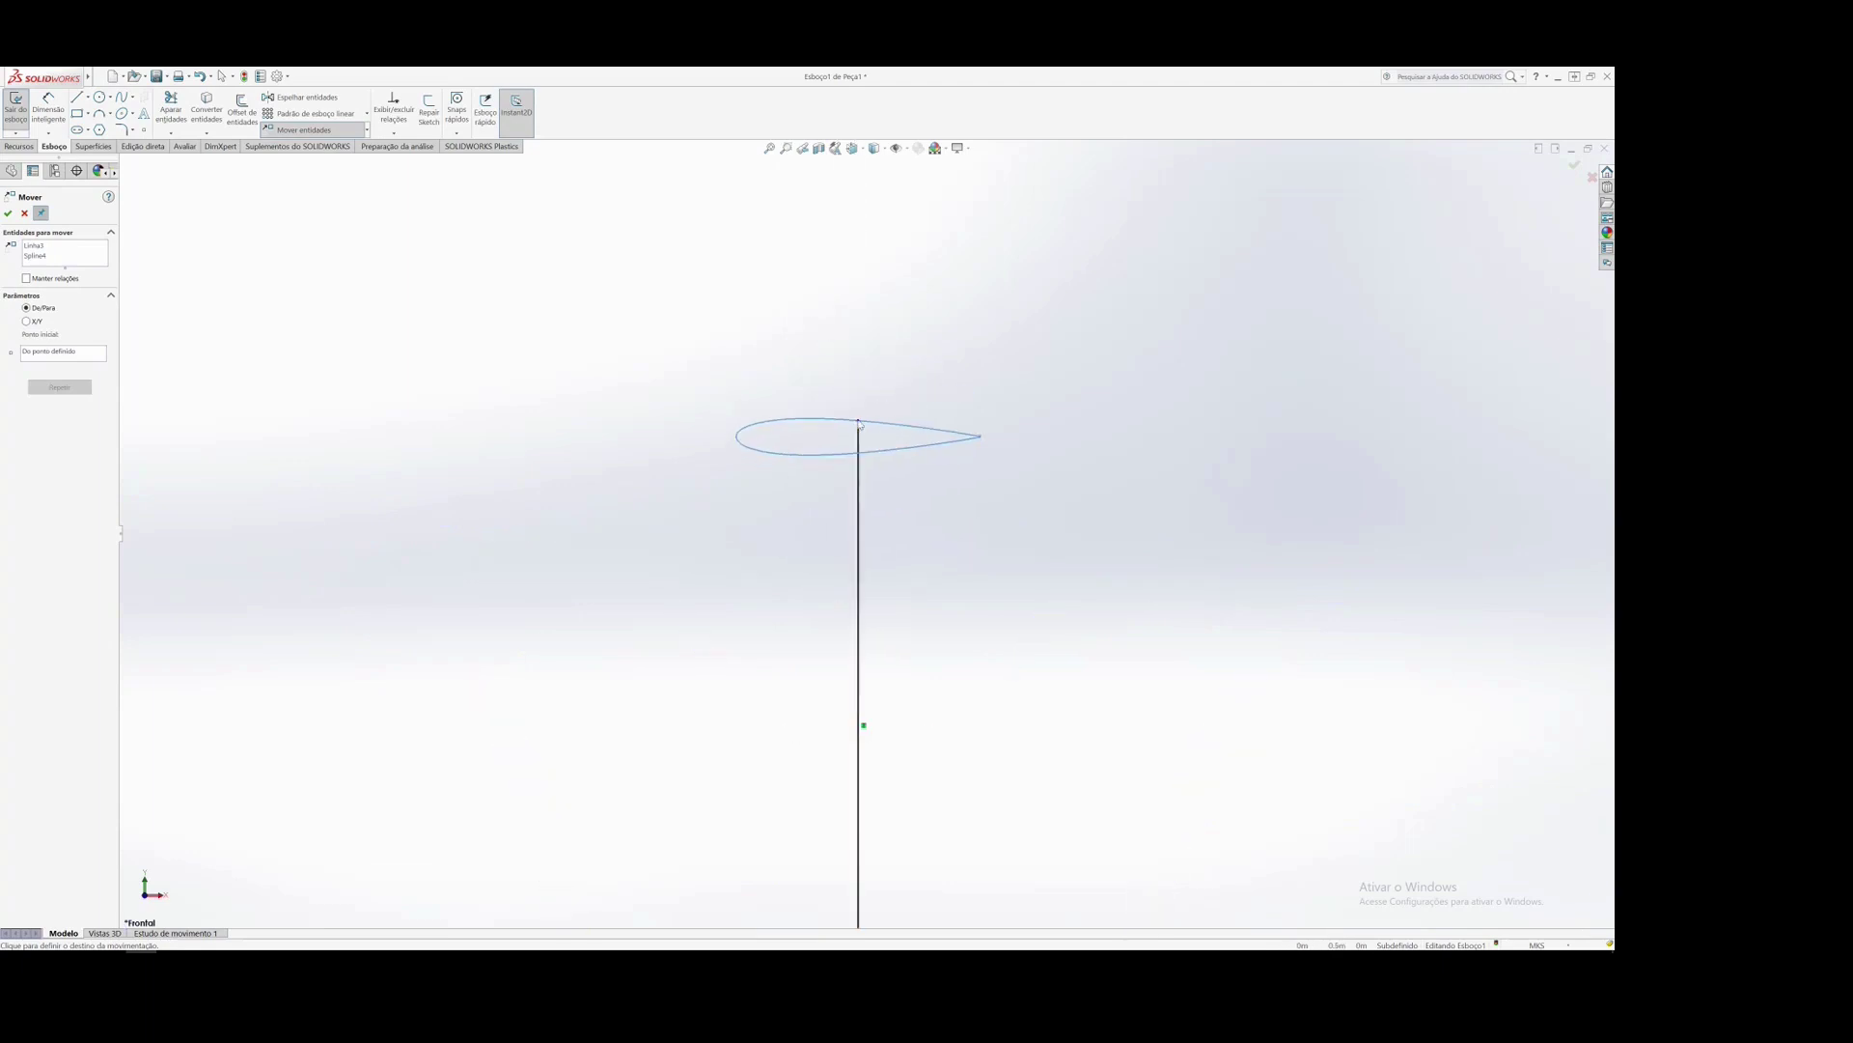
pyautogui.click(26, 214)
pyautogui.scroll(-5, 1023, 544)
pyautogui.scroll(10, 873, 536)
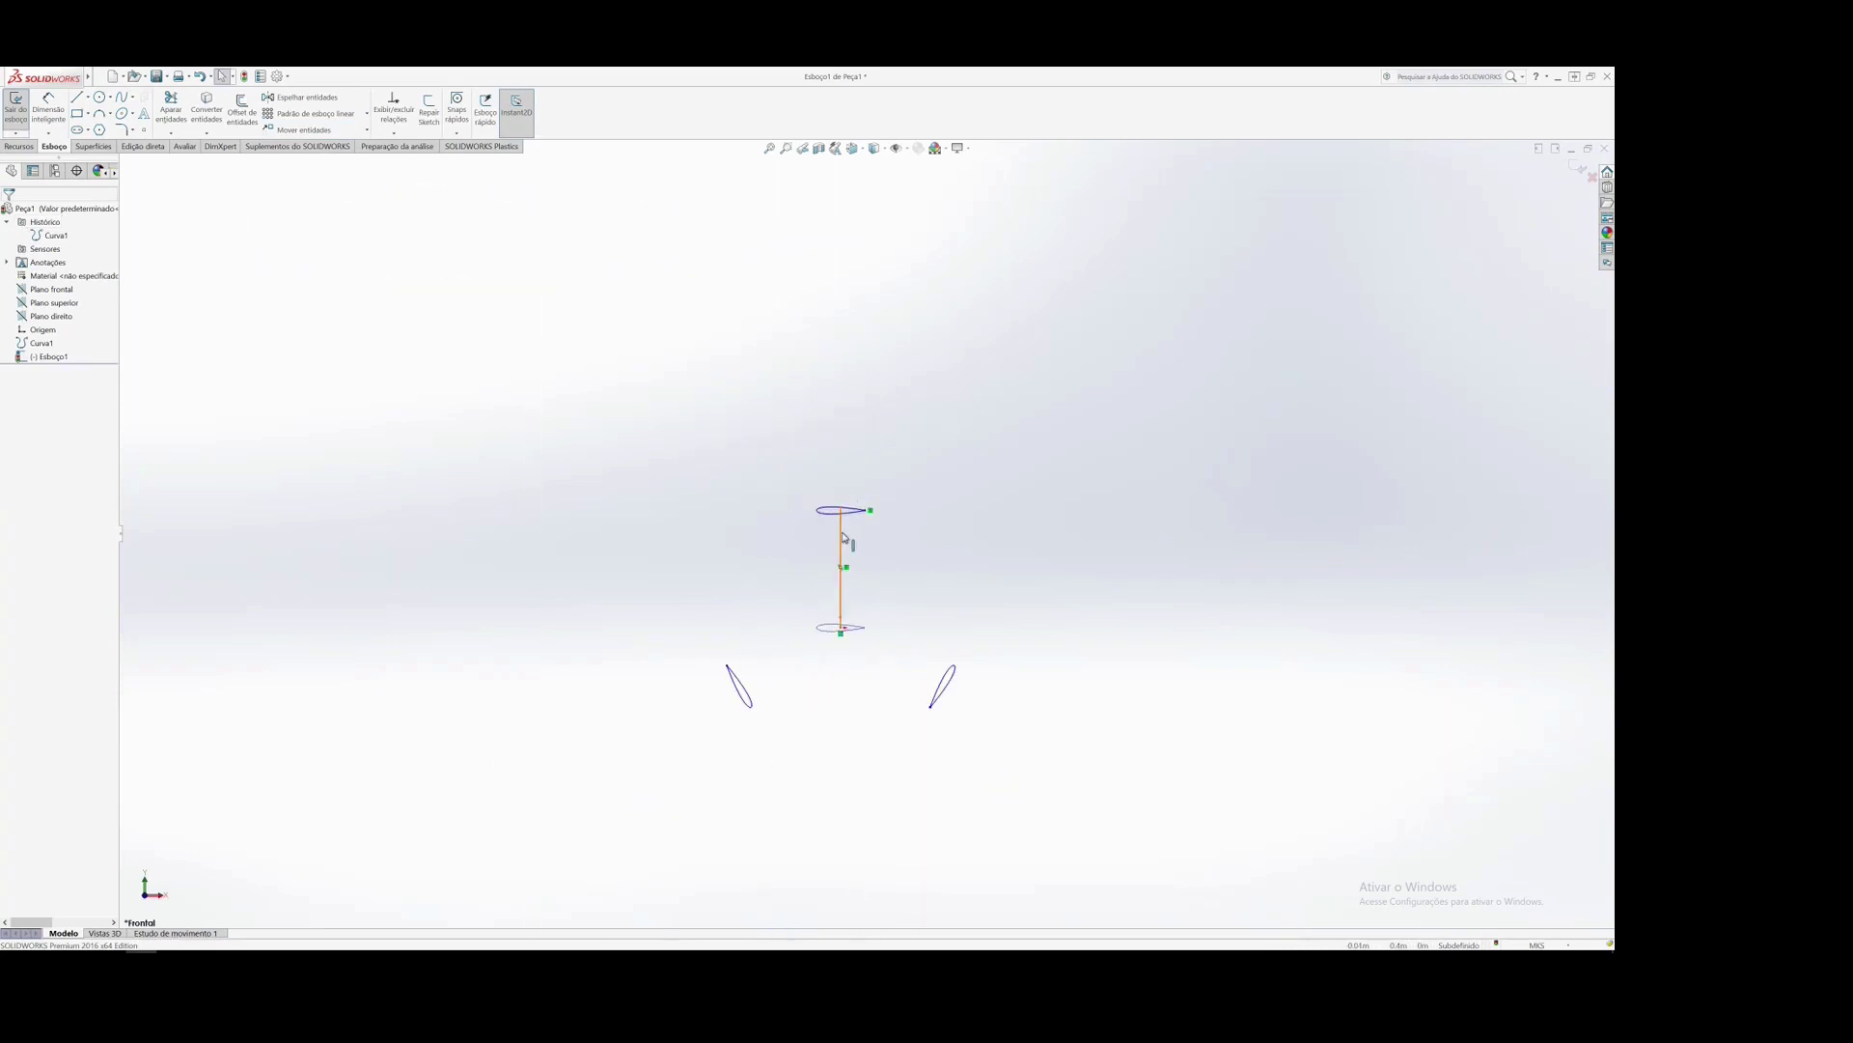
# - Delete the vertical reference line above the origin and hide the imported airfoil curve
pyautogui.click(841, 537)
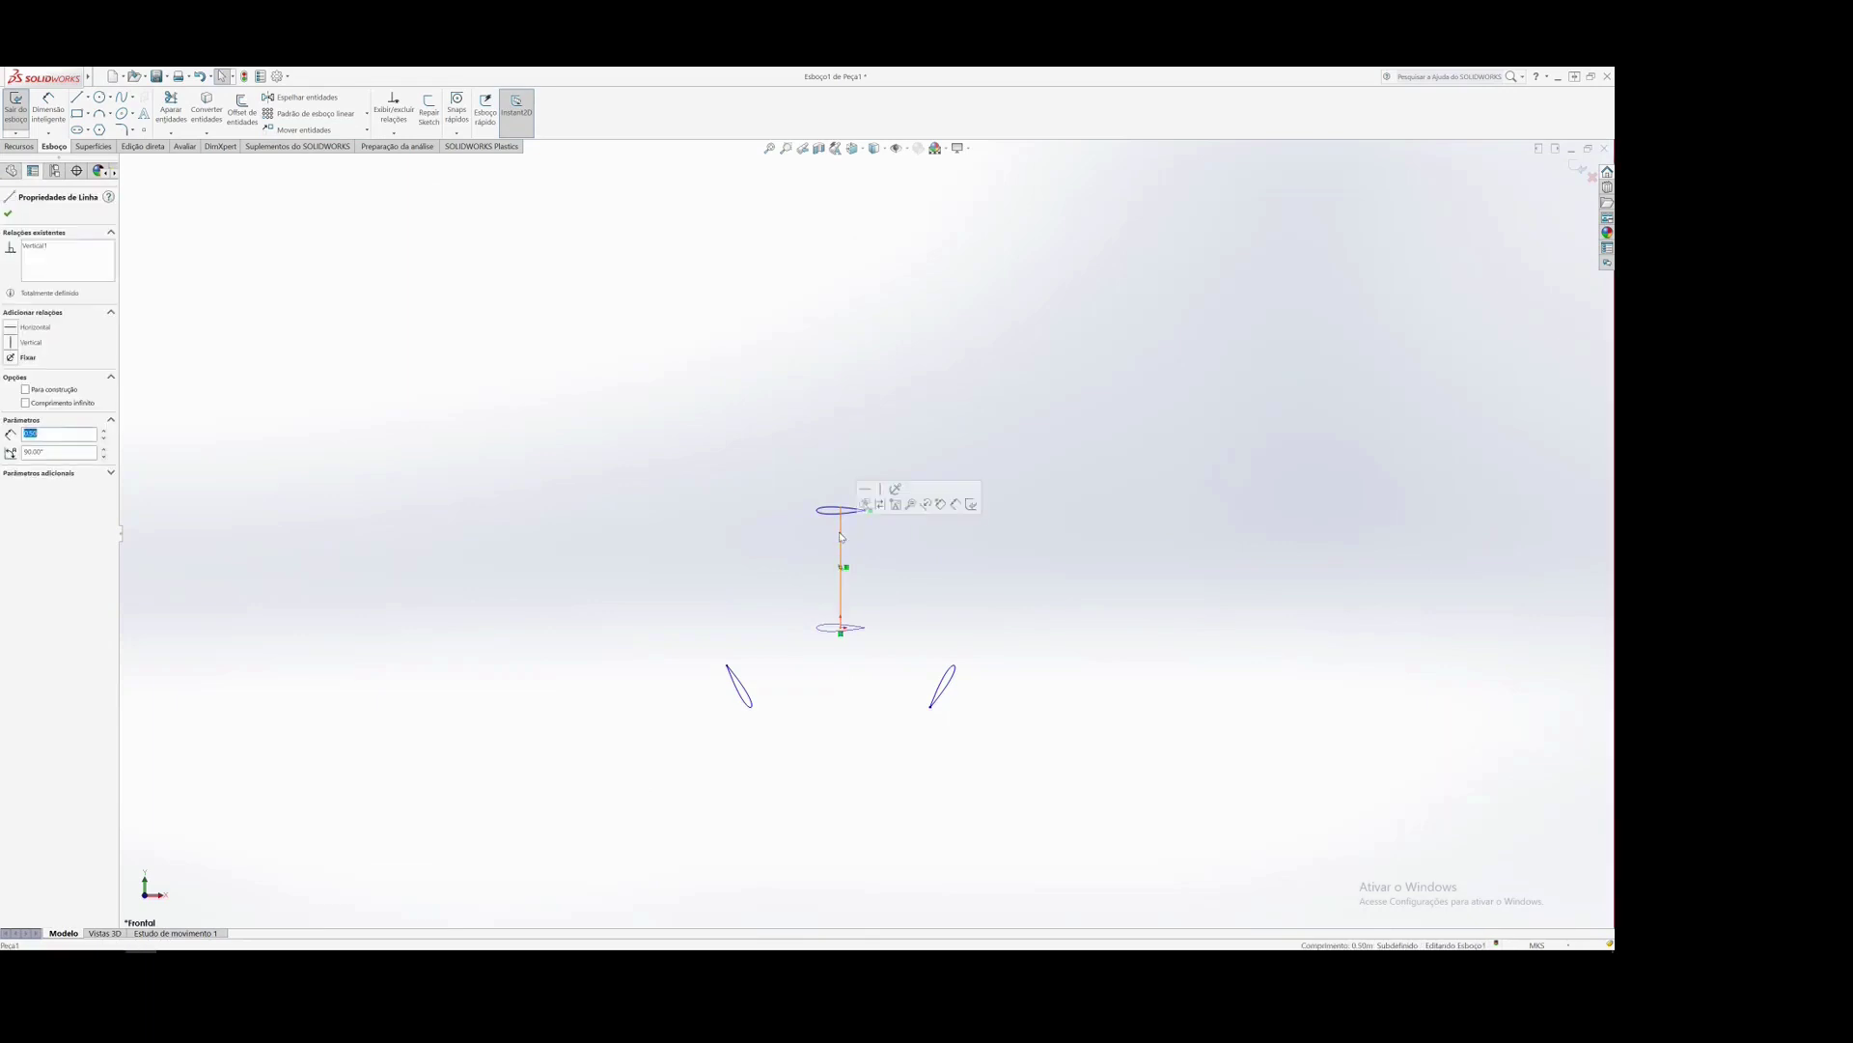
pyautogui.press('Delete')
pyautogui.scroll(5, 841, 541)
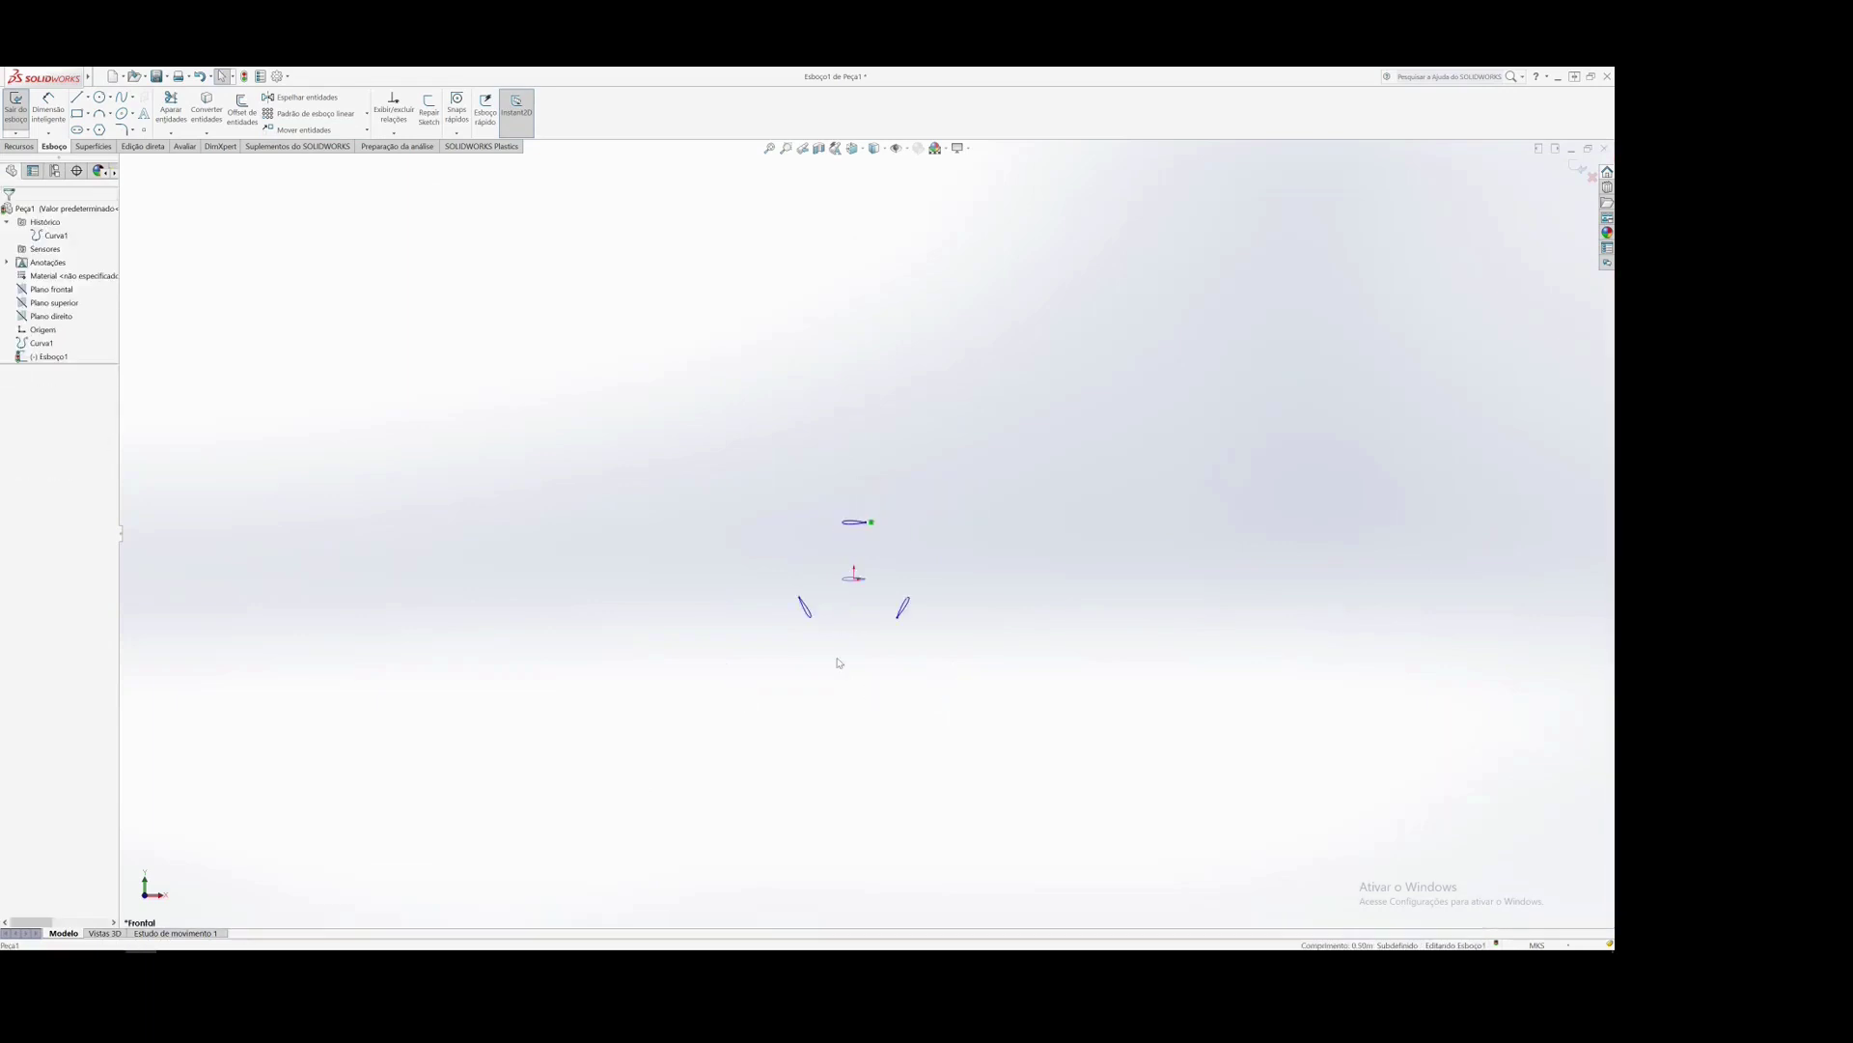
pyautogui.scroll(-5, 855, 593)
pyautogui.scroll(-3, 854, 594)
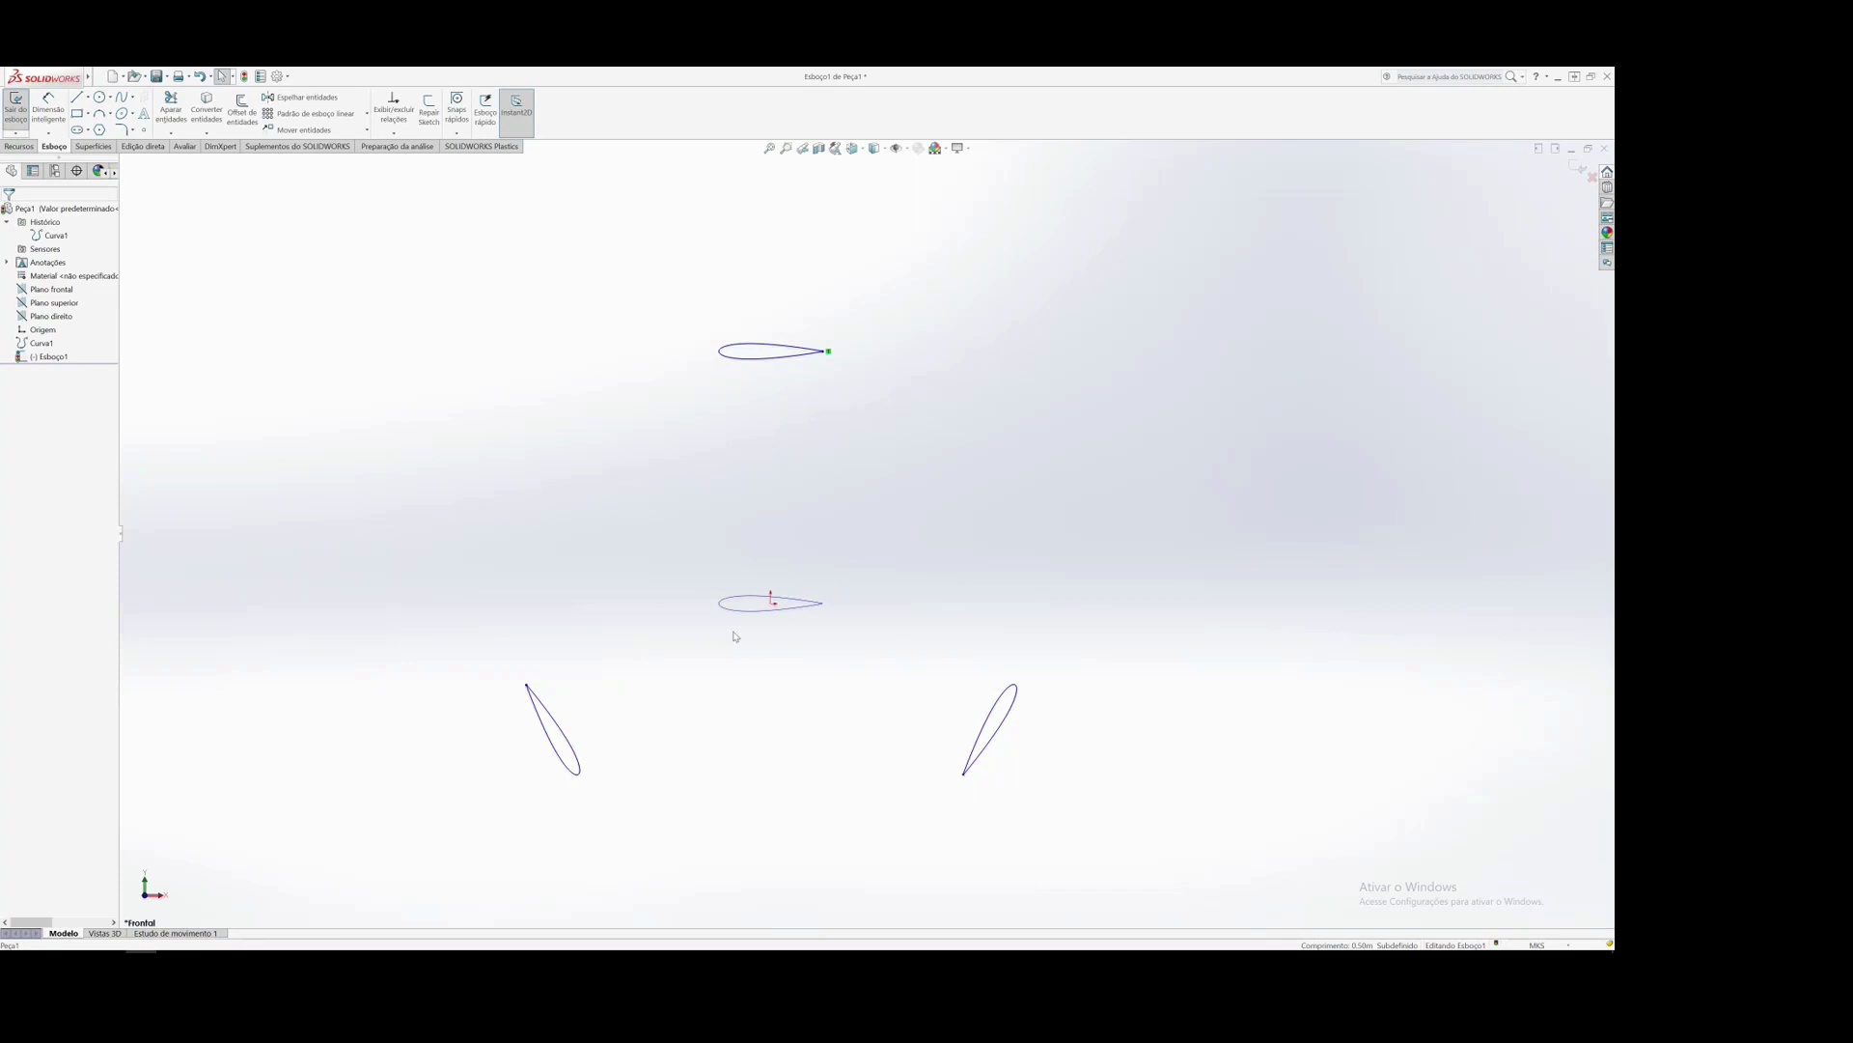
pyautogui.click(42, 345)
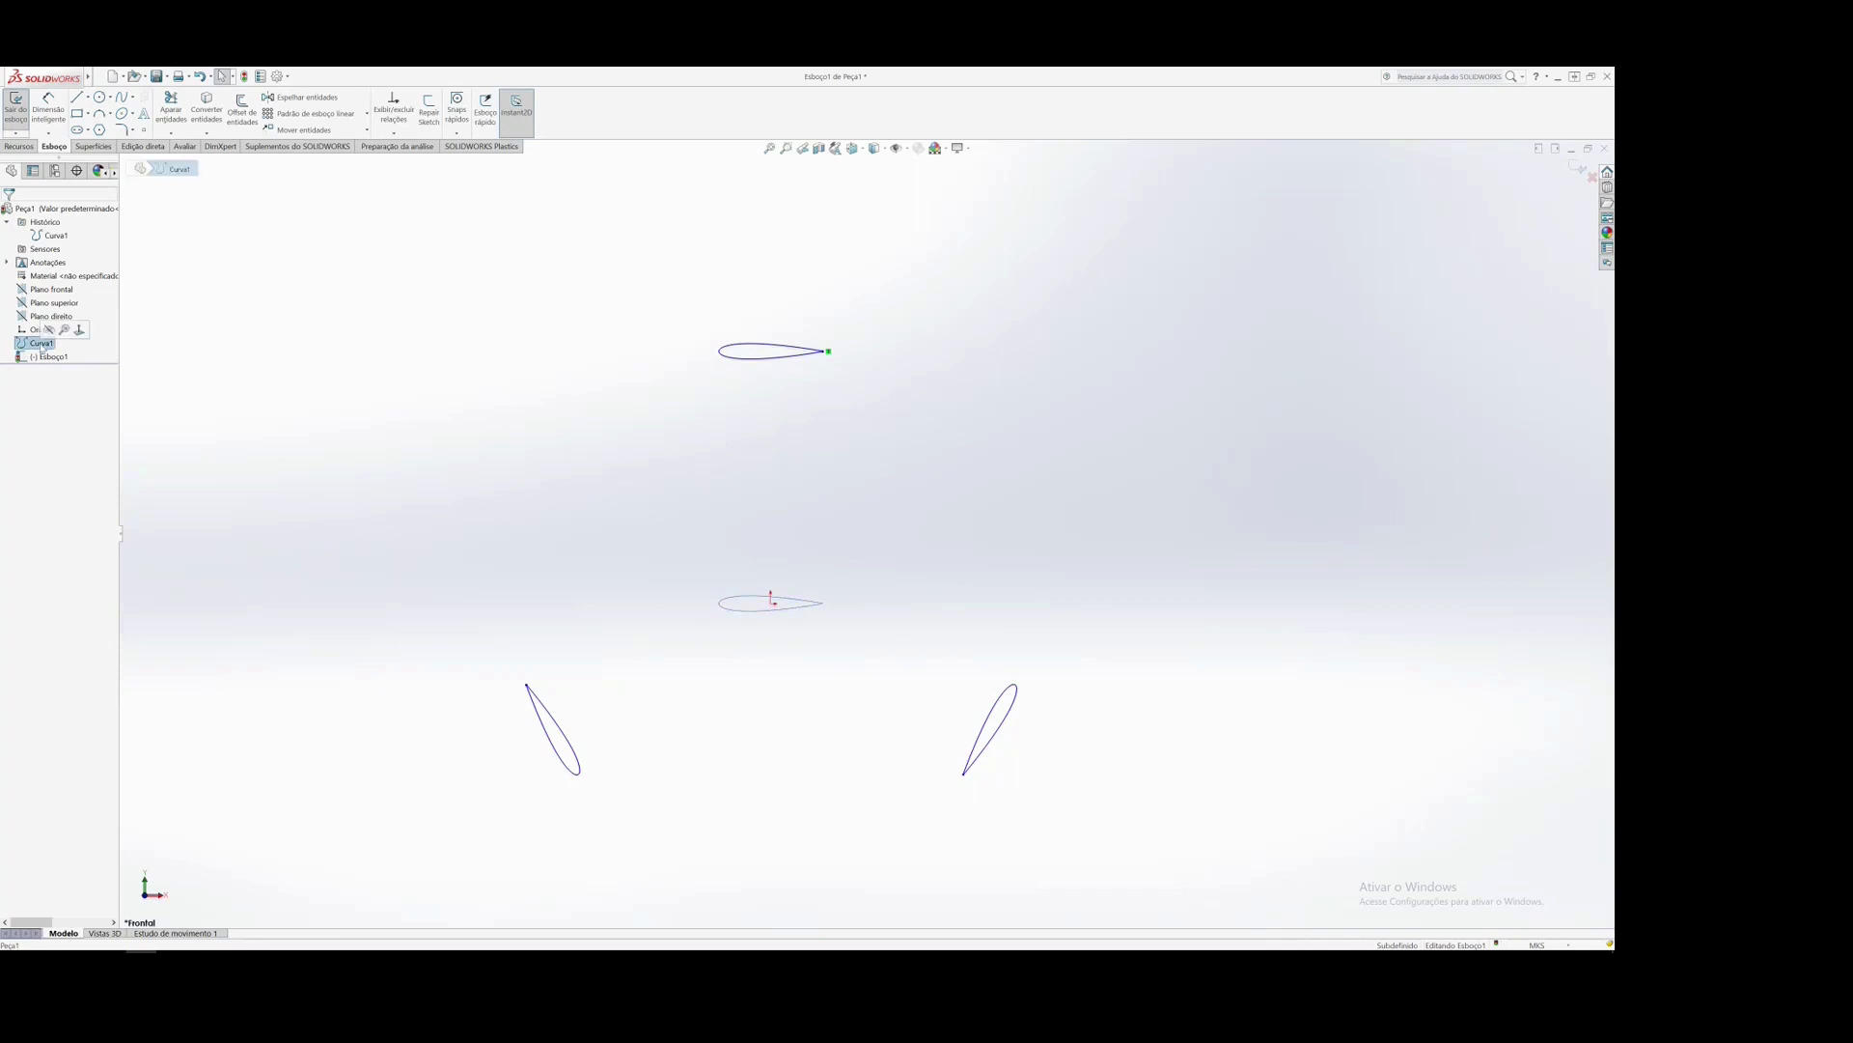
pyautogui.click(50, 331)
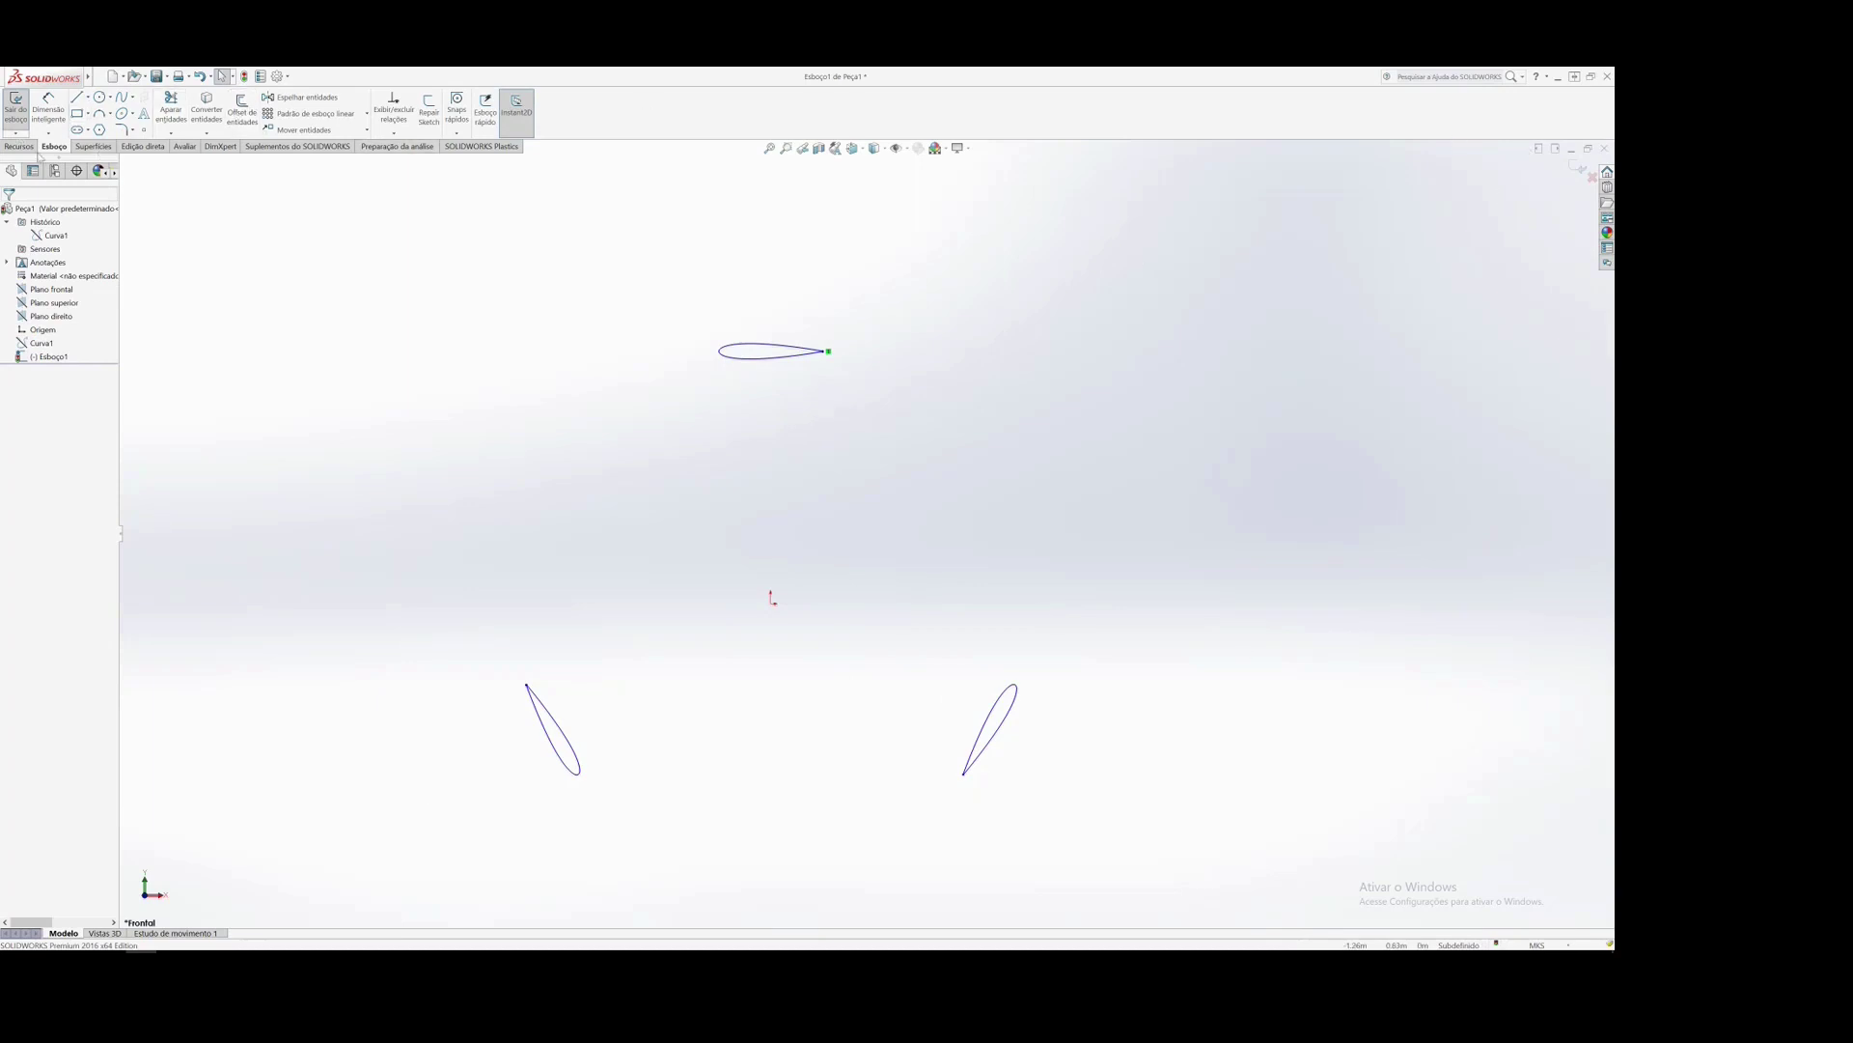
# - Extrude the three airfoil profiles as a blind boss with a depth of 1 m
pyautogui.click(21, 146)
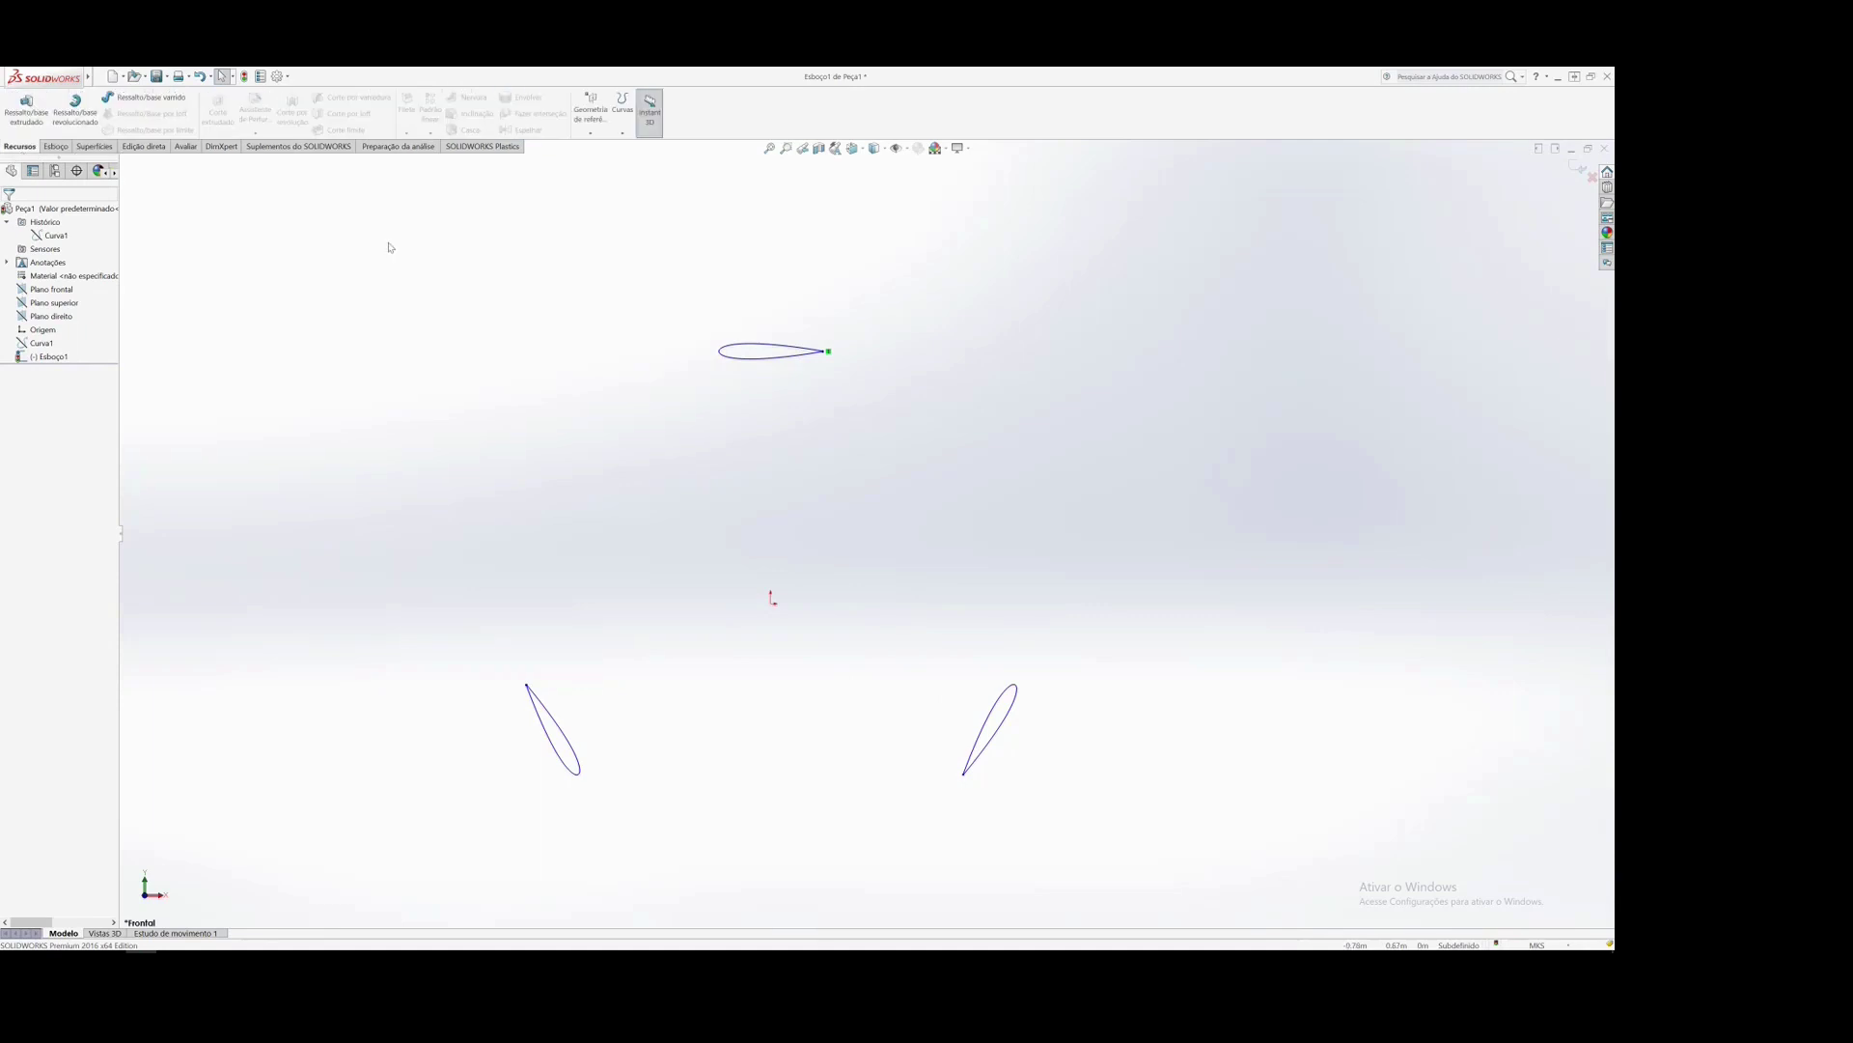
pyautogui.click(26, 109)
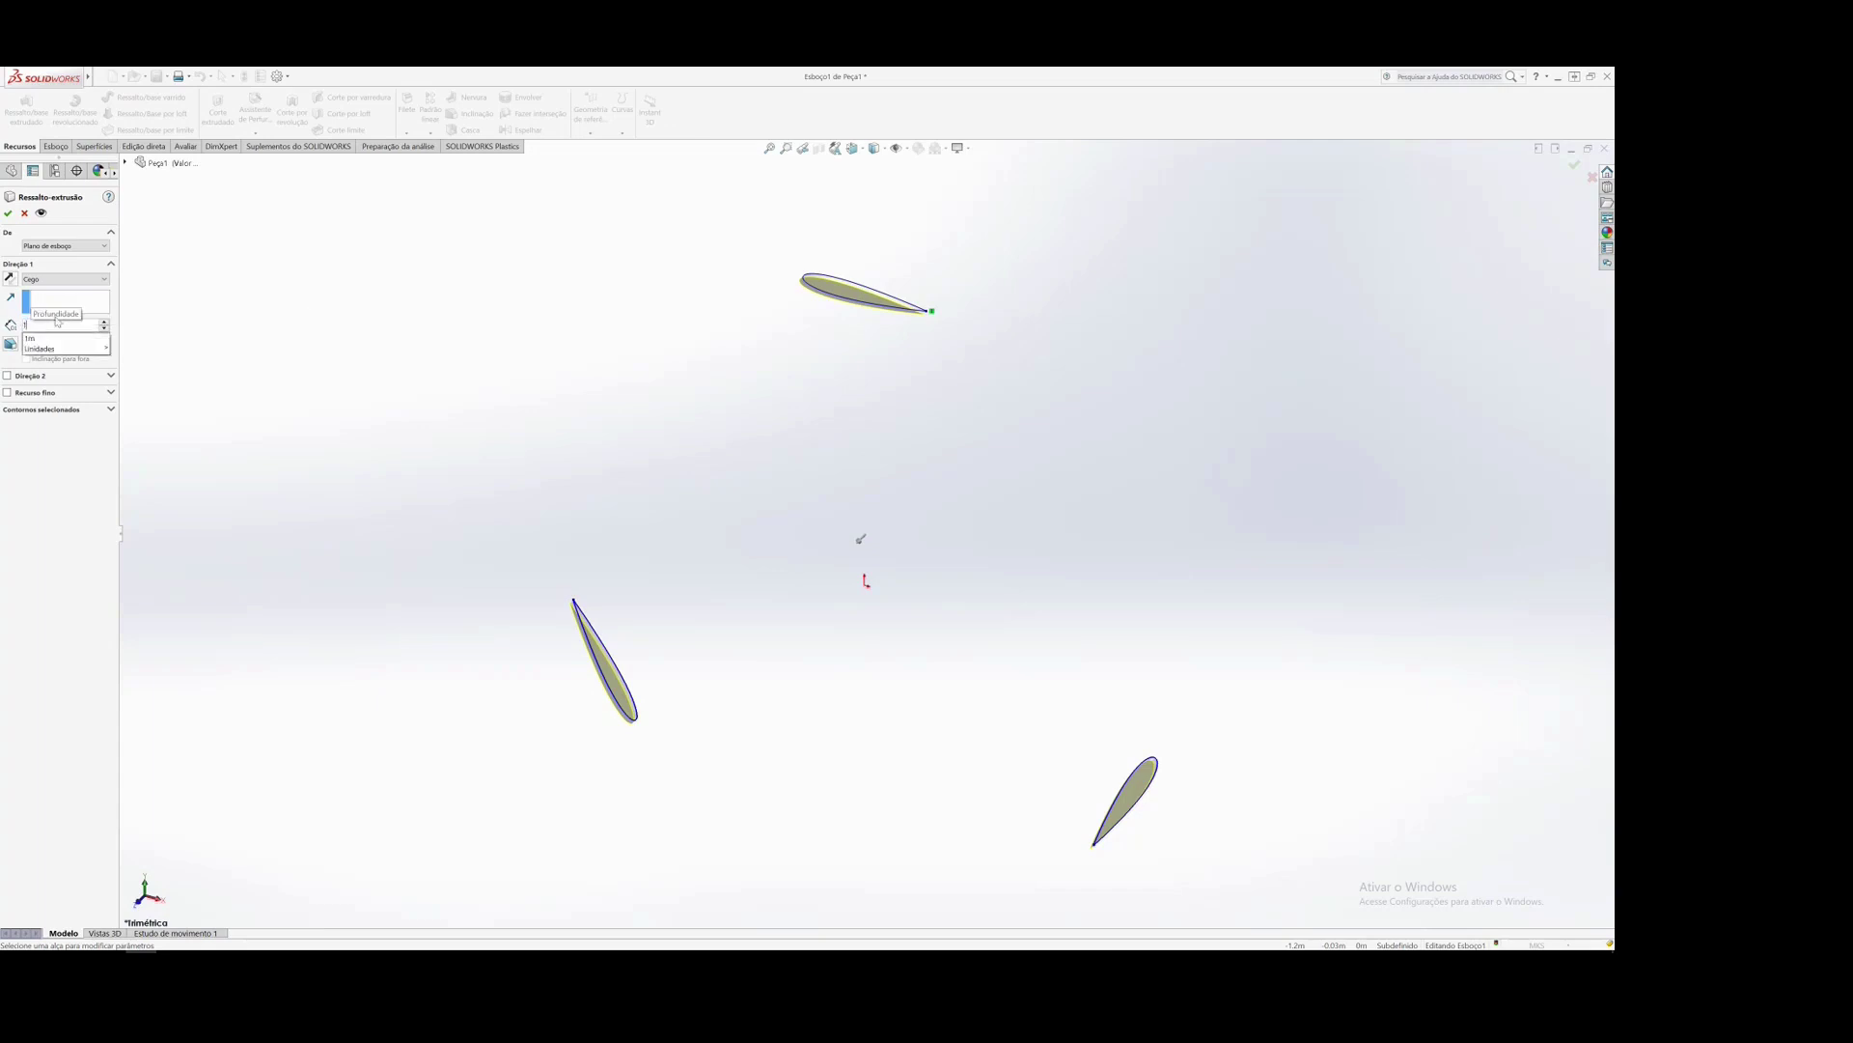
pyautogui.write('1')
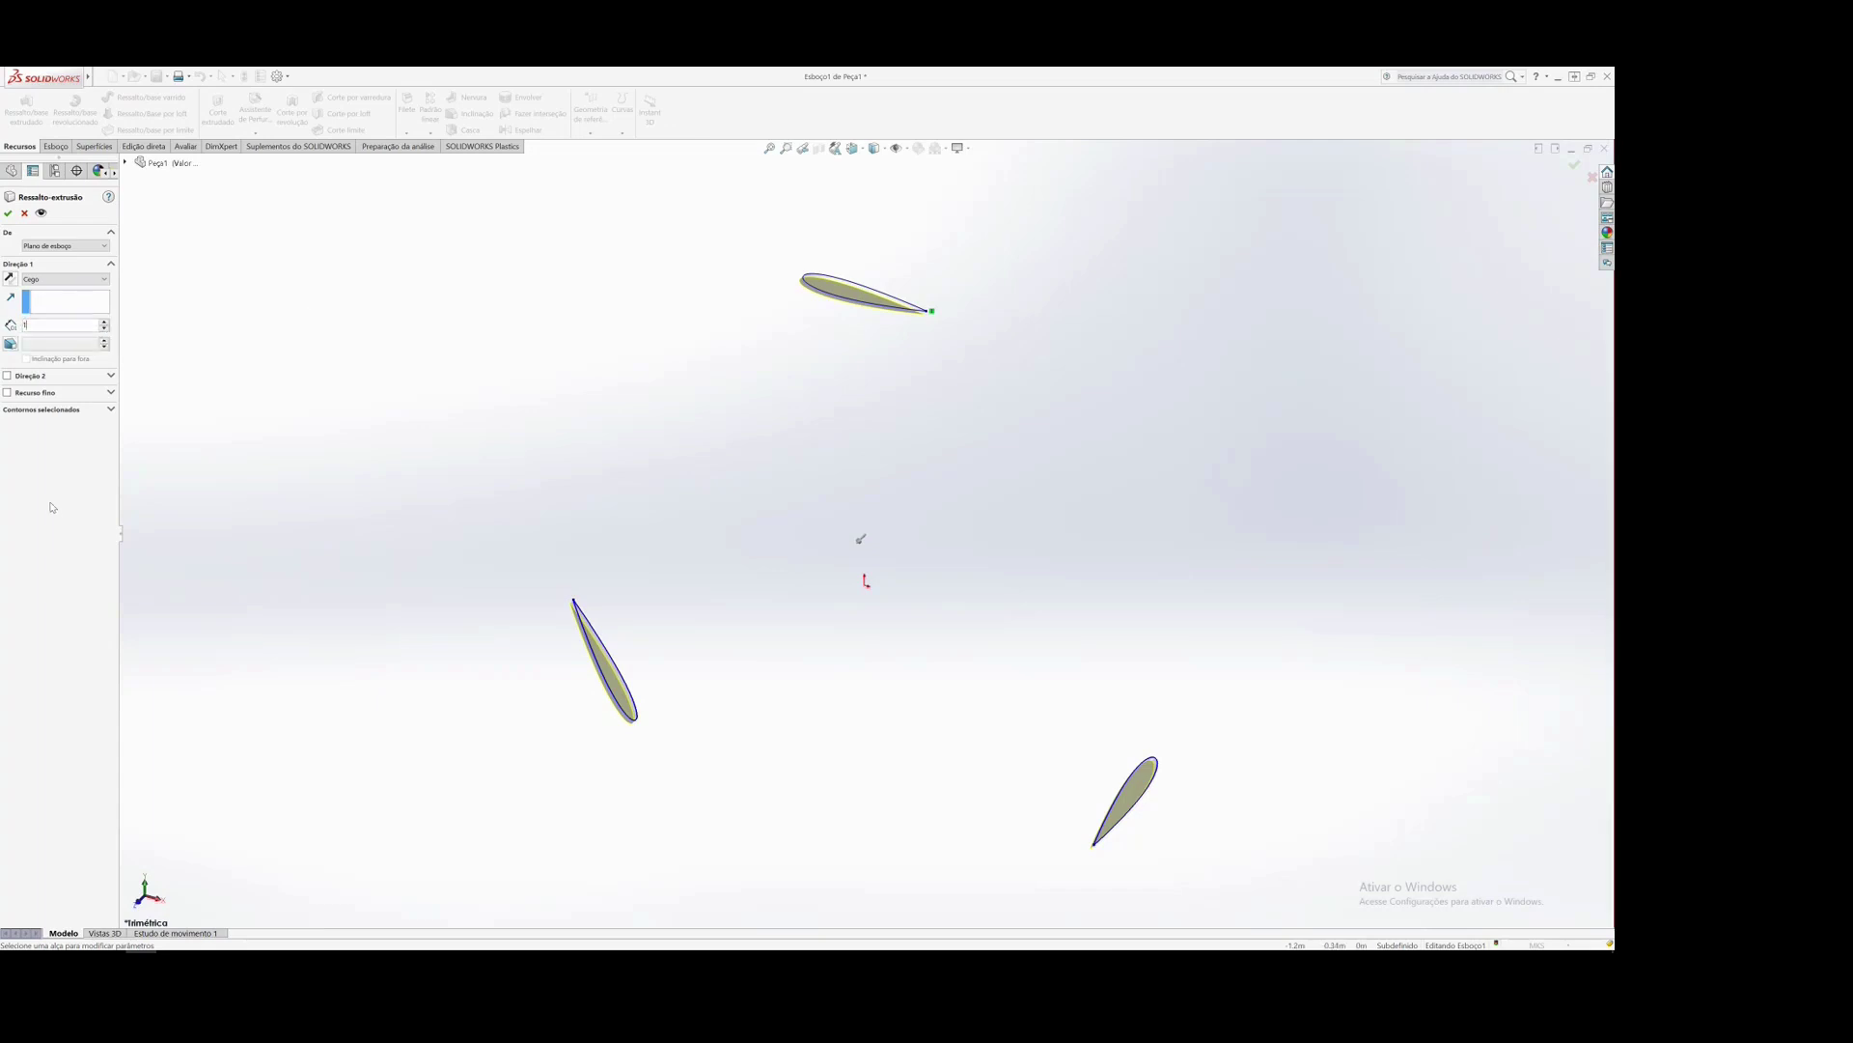
pyautogui.press('Return')
pyautogui.scroll(5, 804, 519)
pyautogui.scroll(-2, 679, 473)
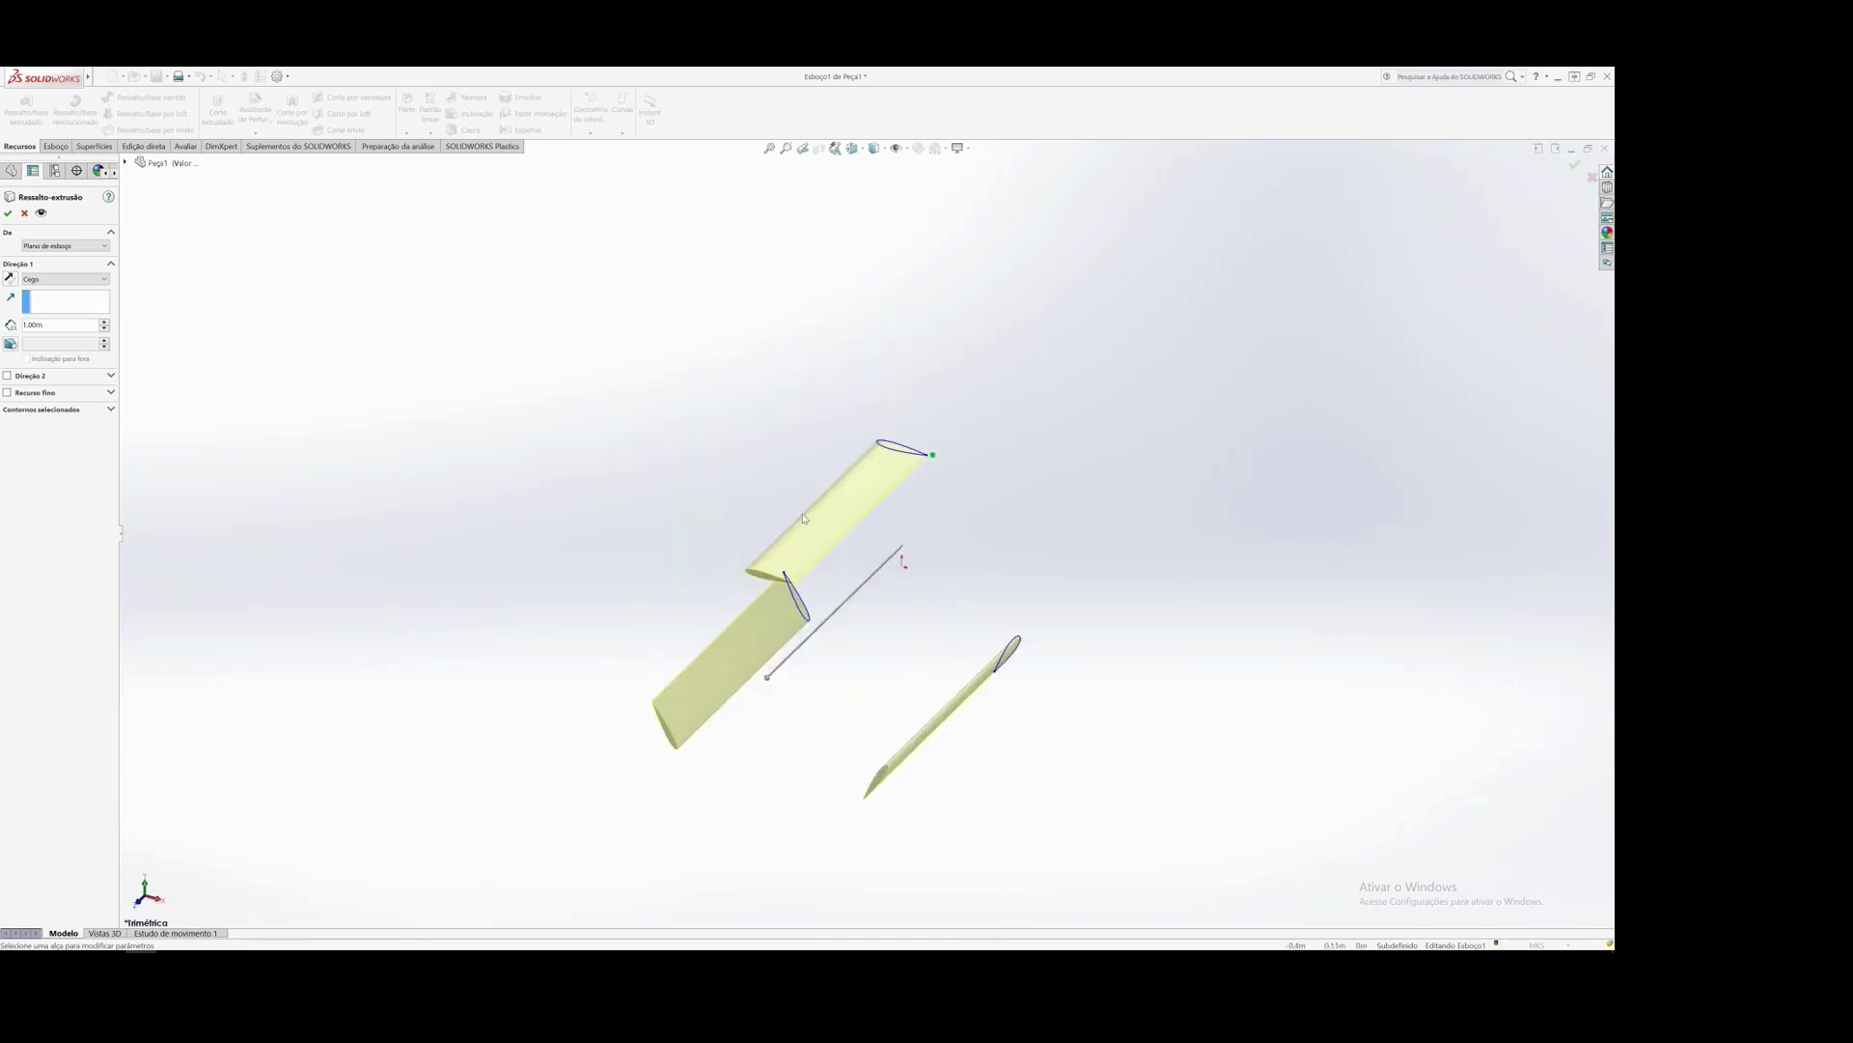
pyautogui.click(9, 214)
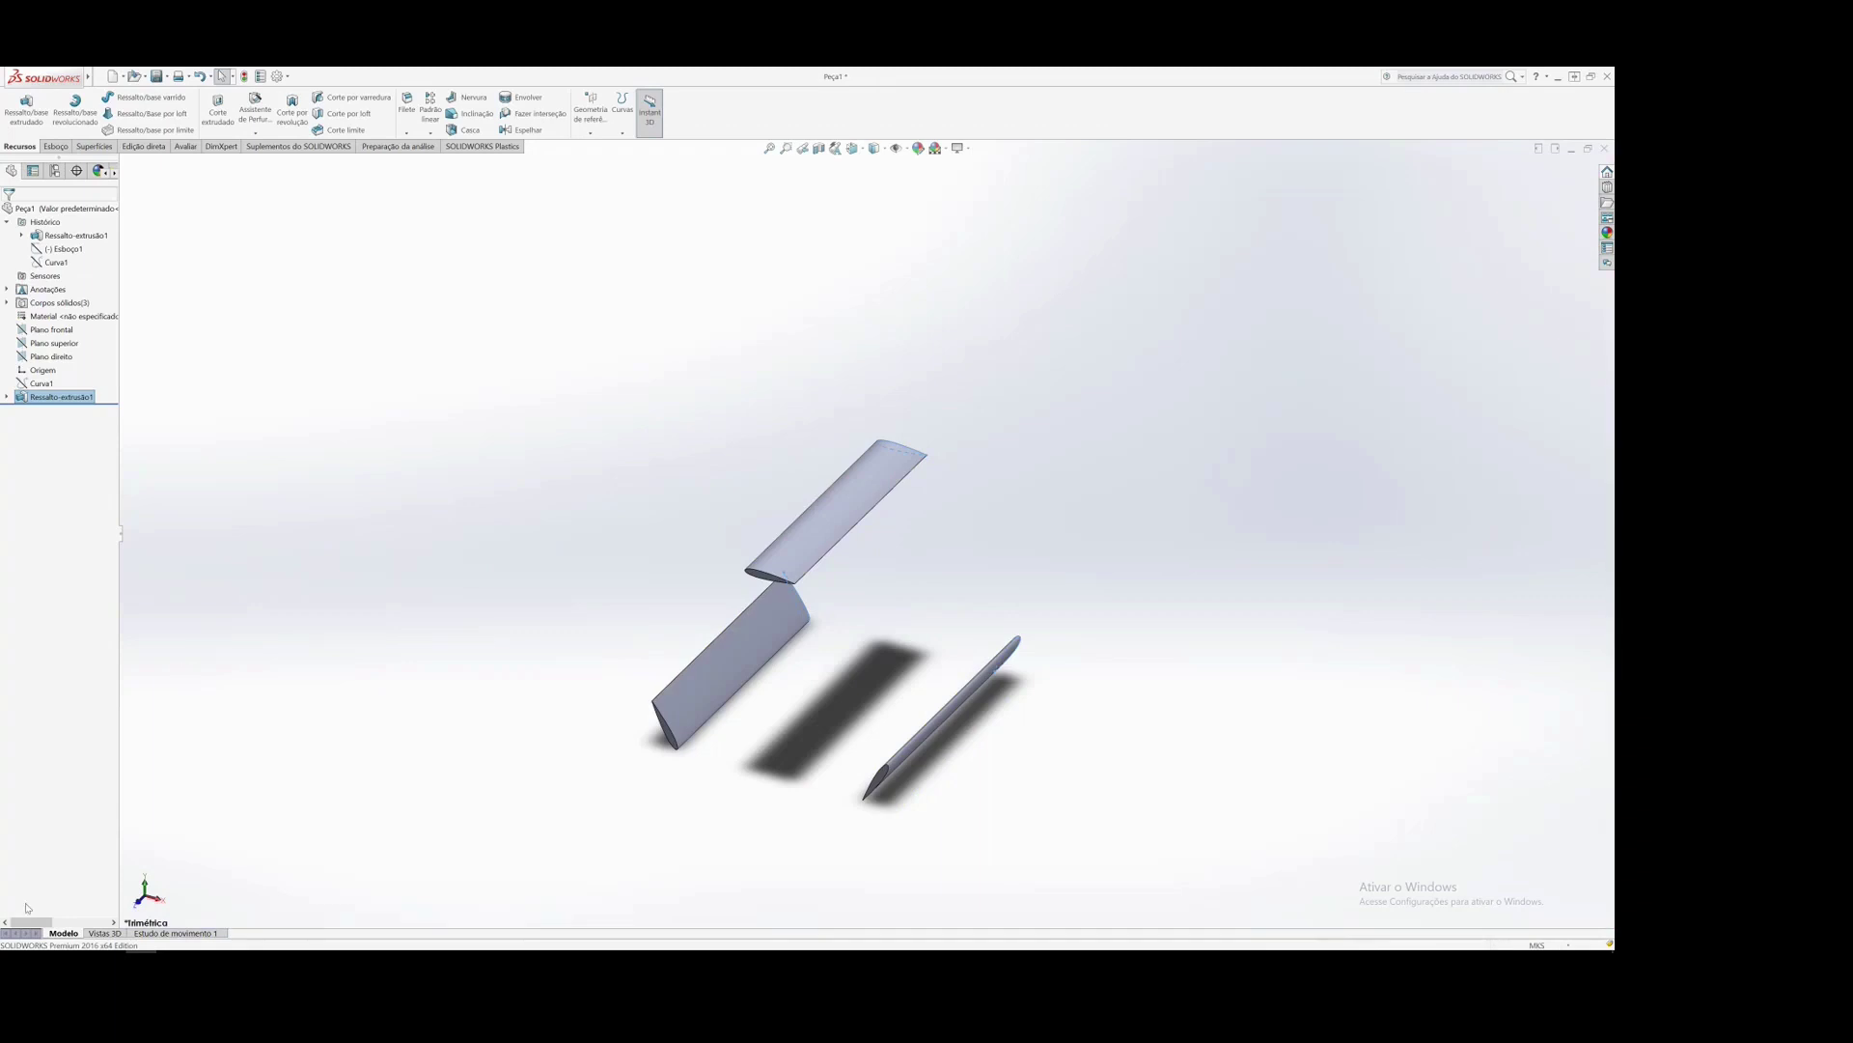
pyautogui.click(138, 901)
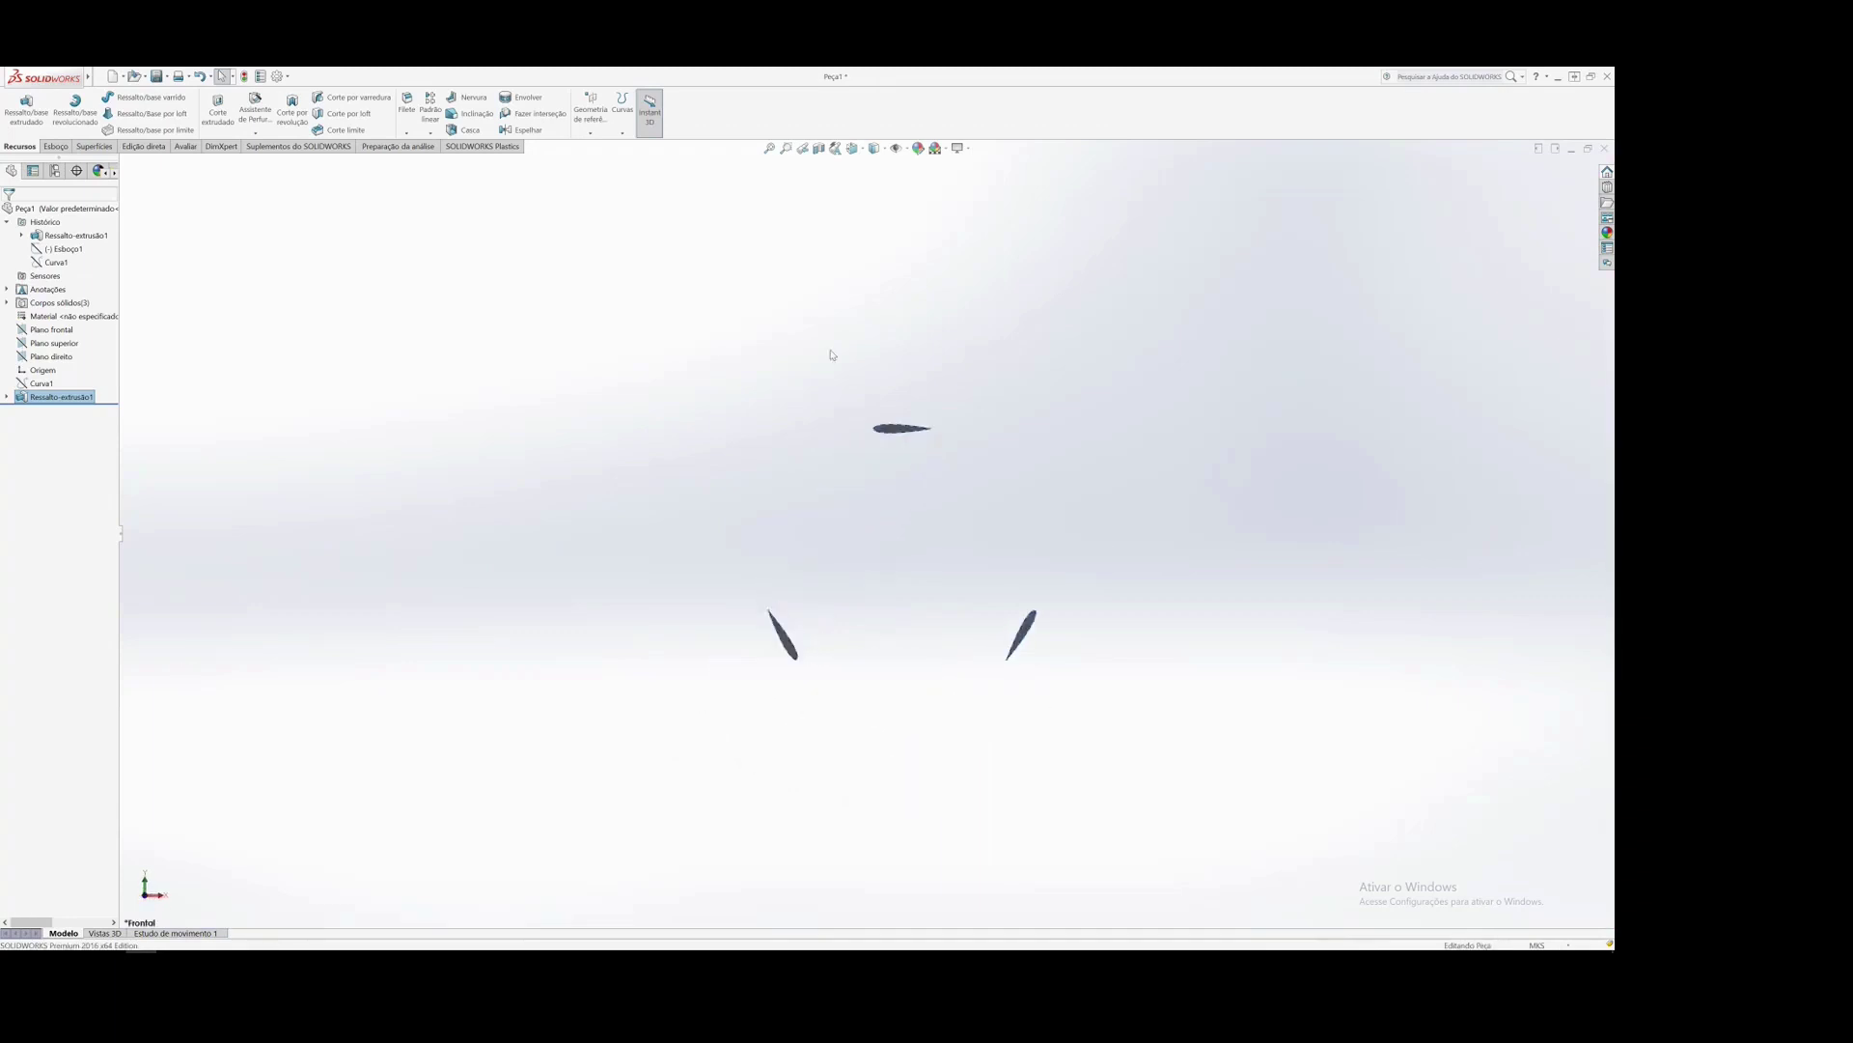
pyautogui.moveTo(1171, 786); pyautogui.dragTo(1057, 420, button='middle')
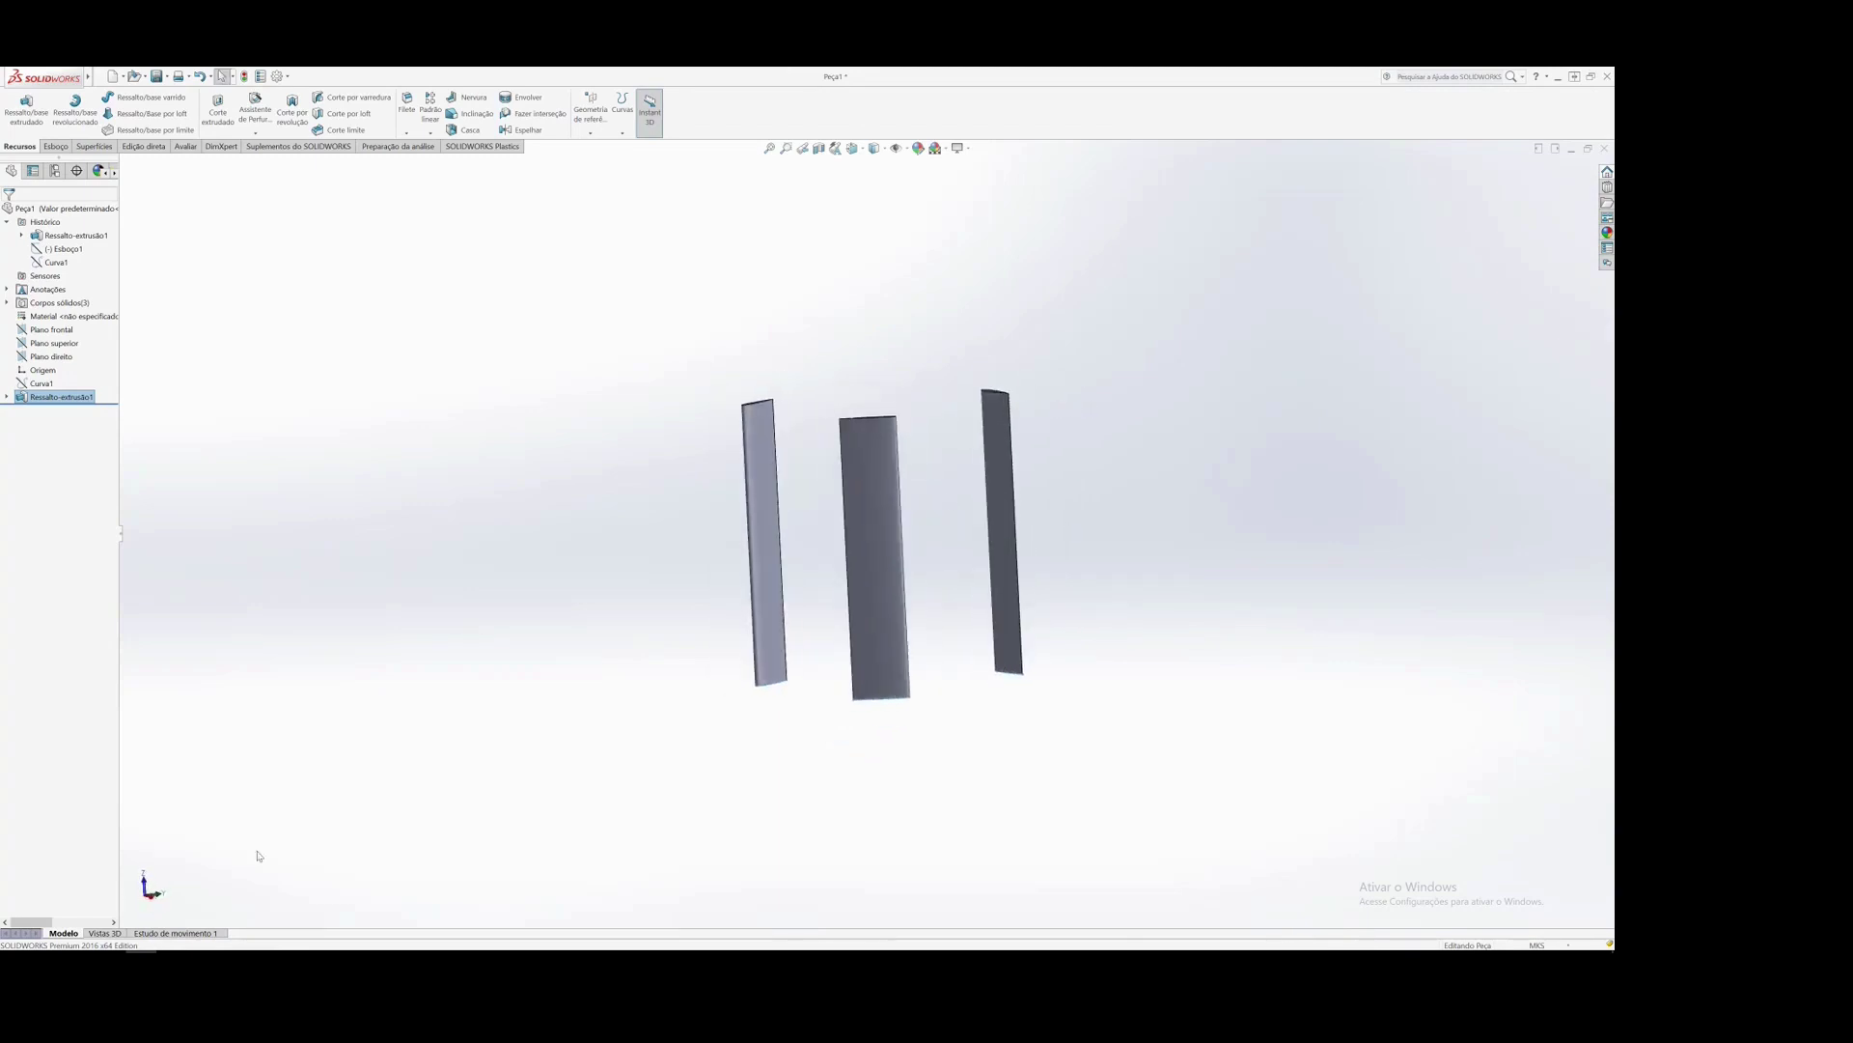
pyautogui.click(145, 881)
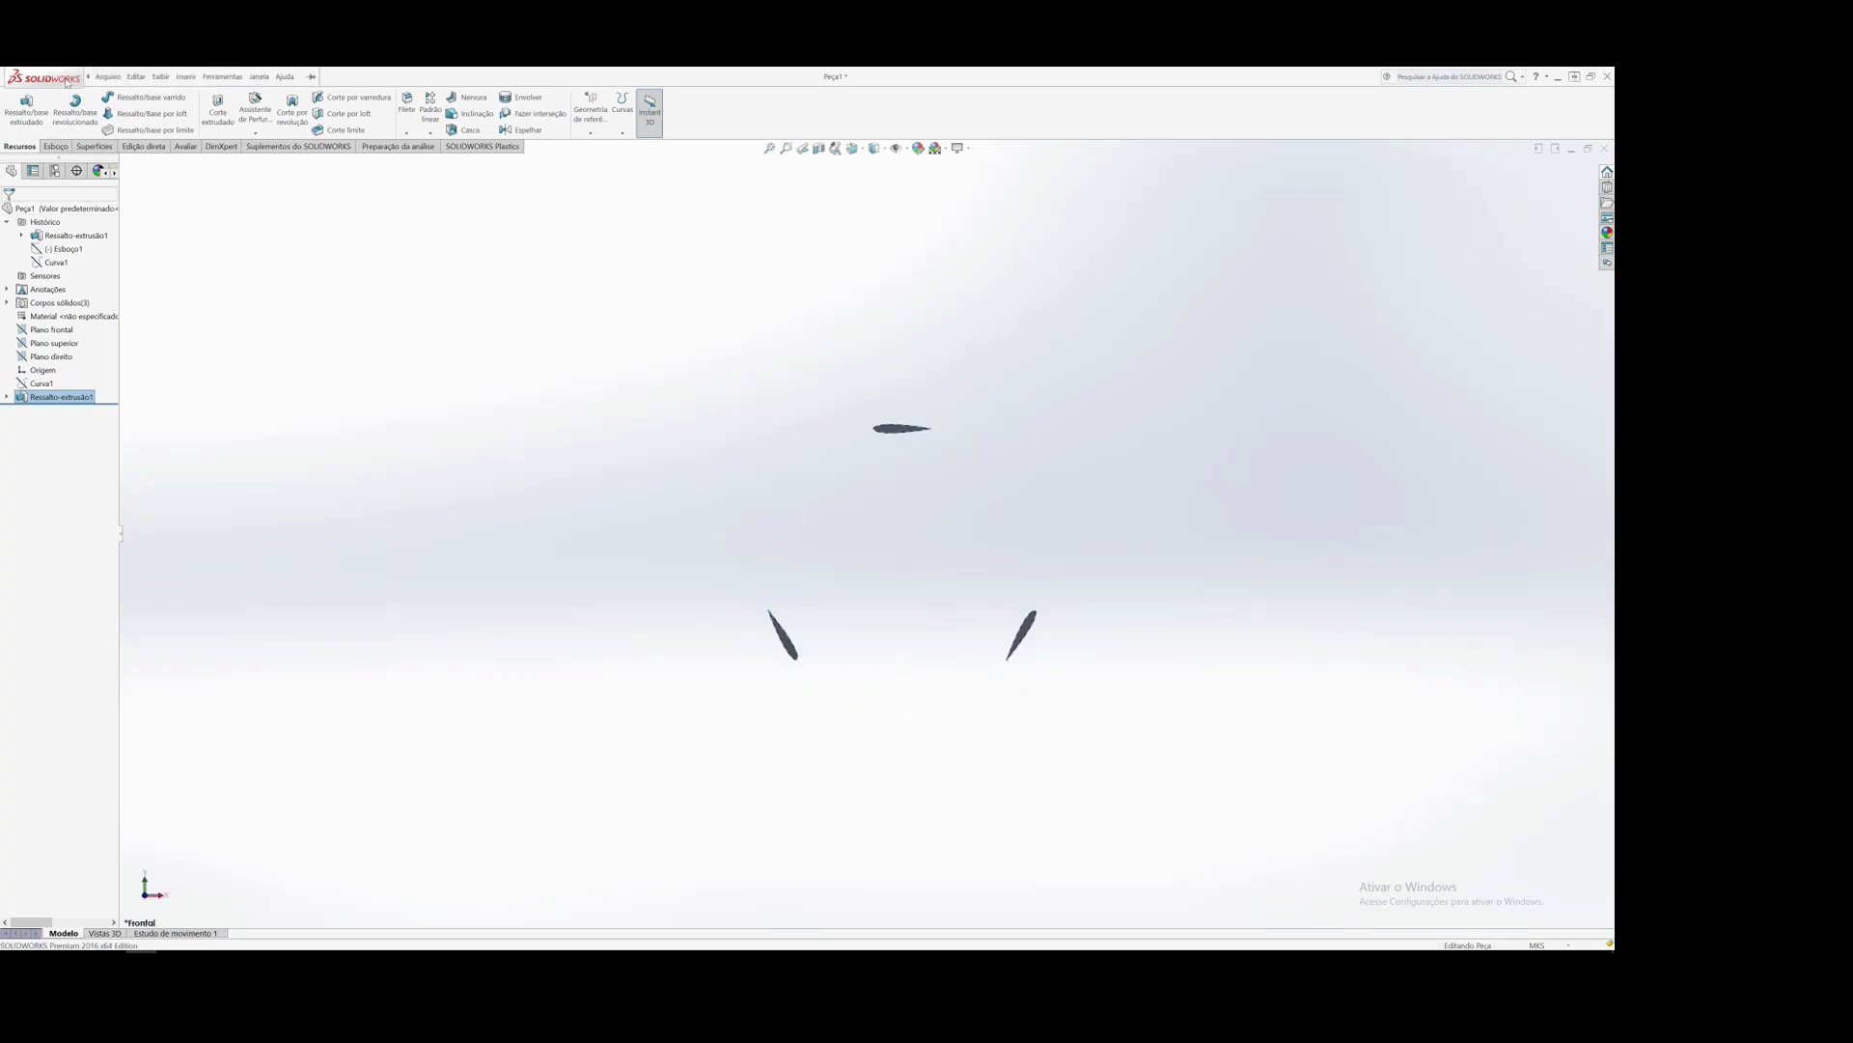
# - Start saving the part under a new name, choosing the Desktop folder and the file name TurbinaNaca0015
pyautogui.click(109, 76)
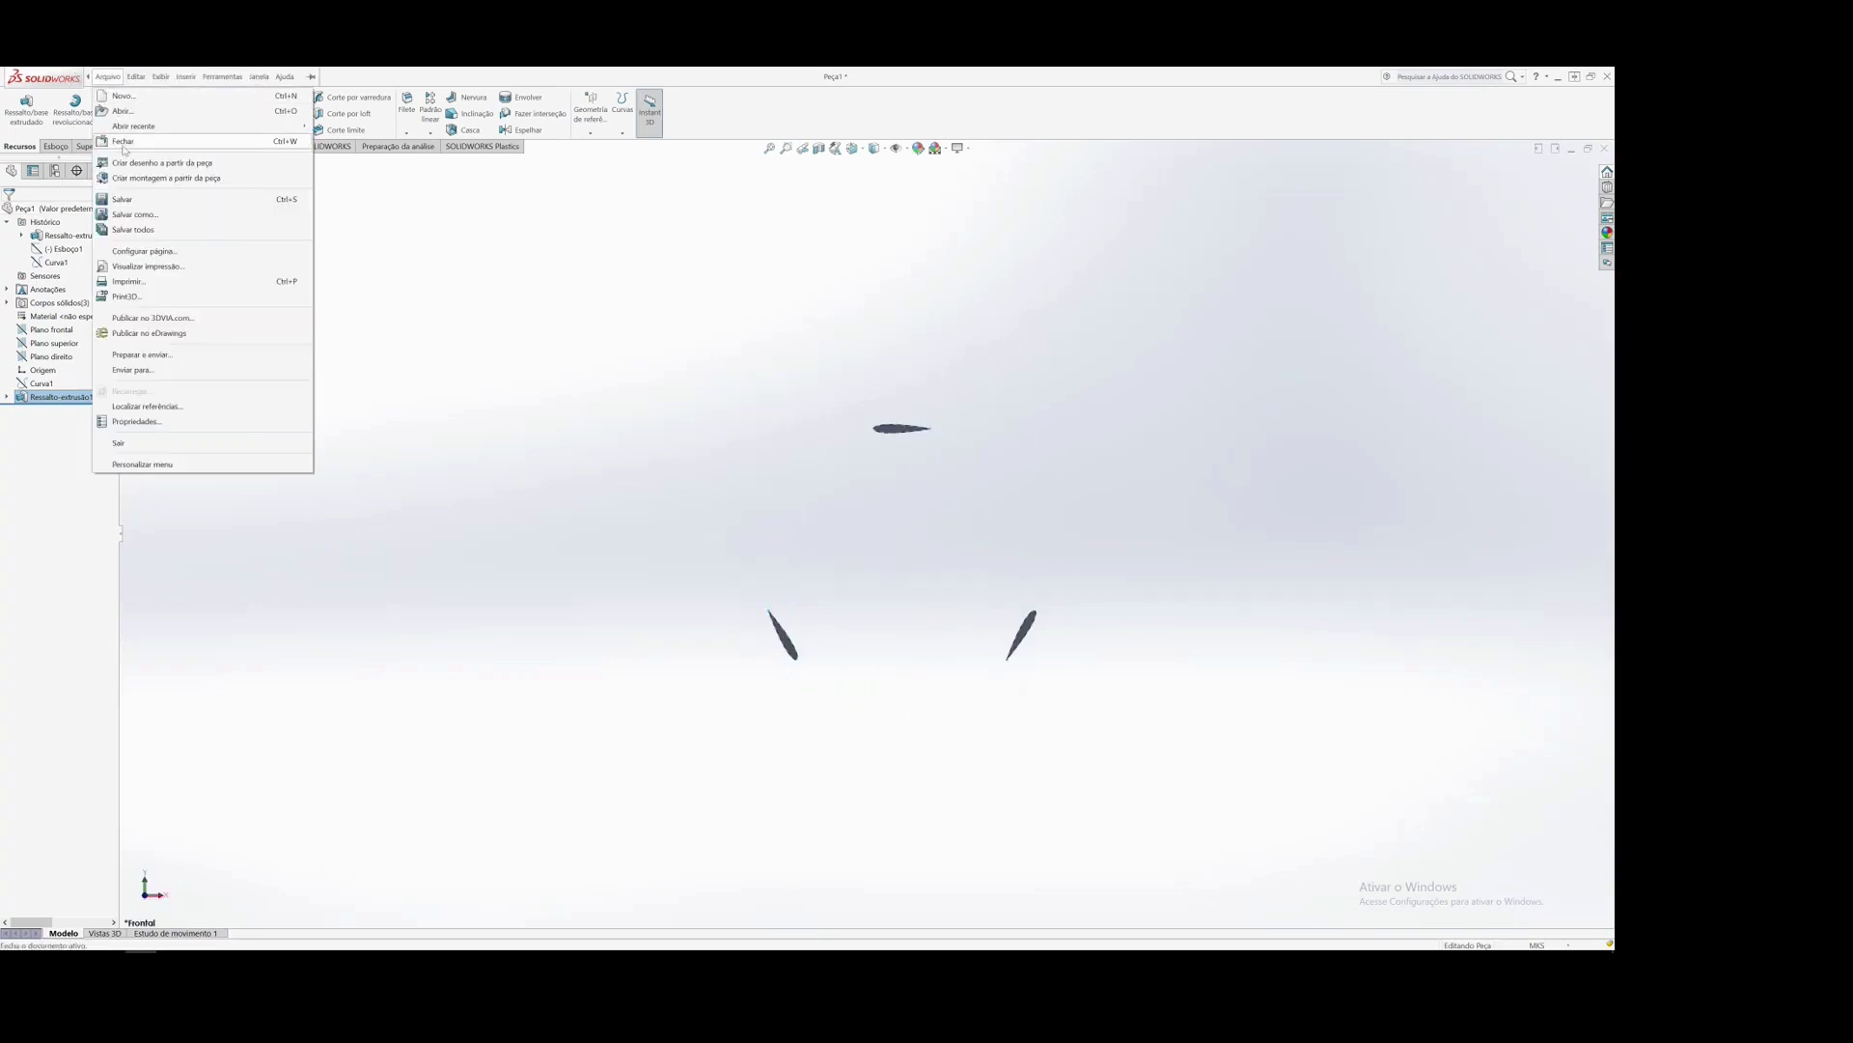
pyautogui.click(146, 216)
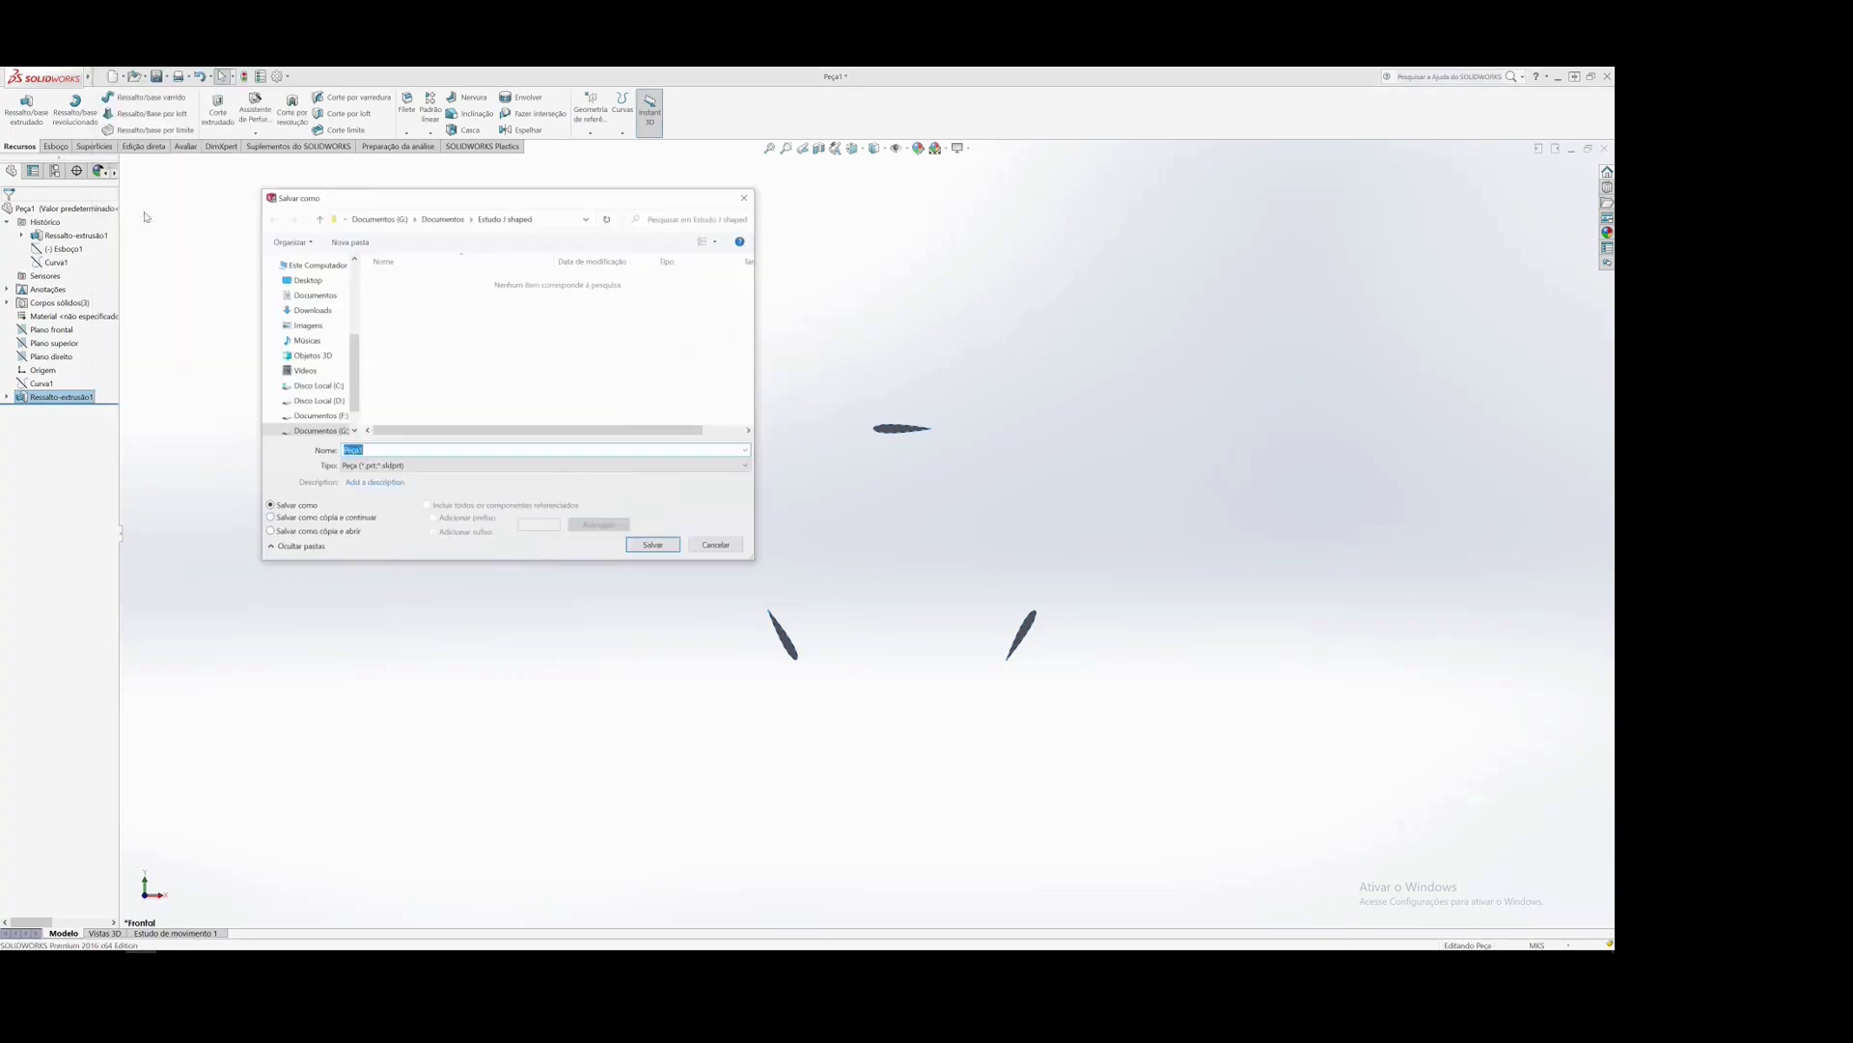
pyautogui.click(312, 284)
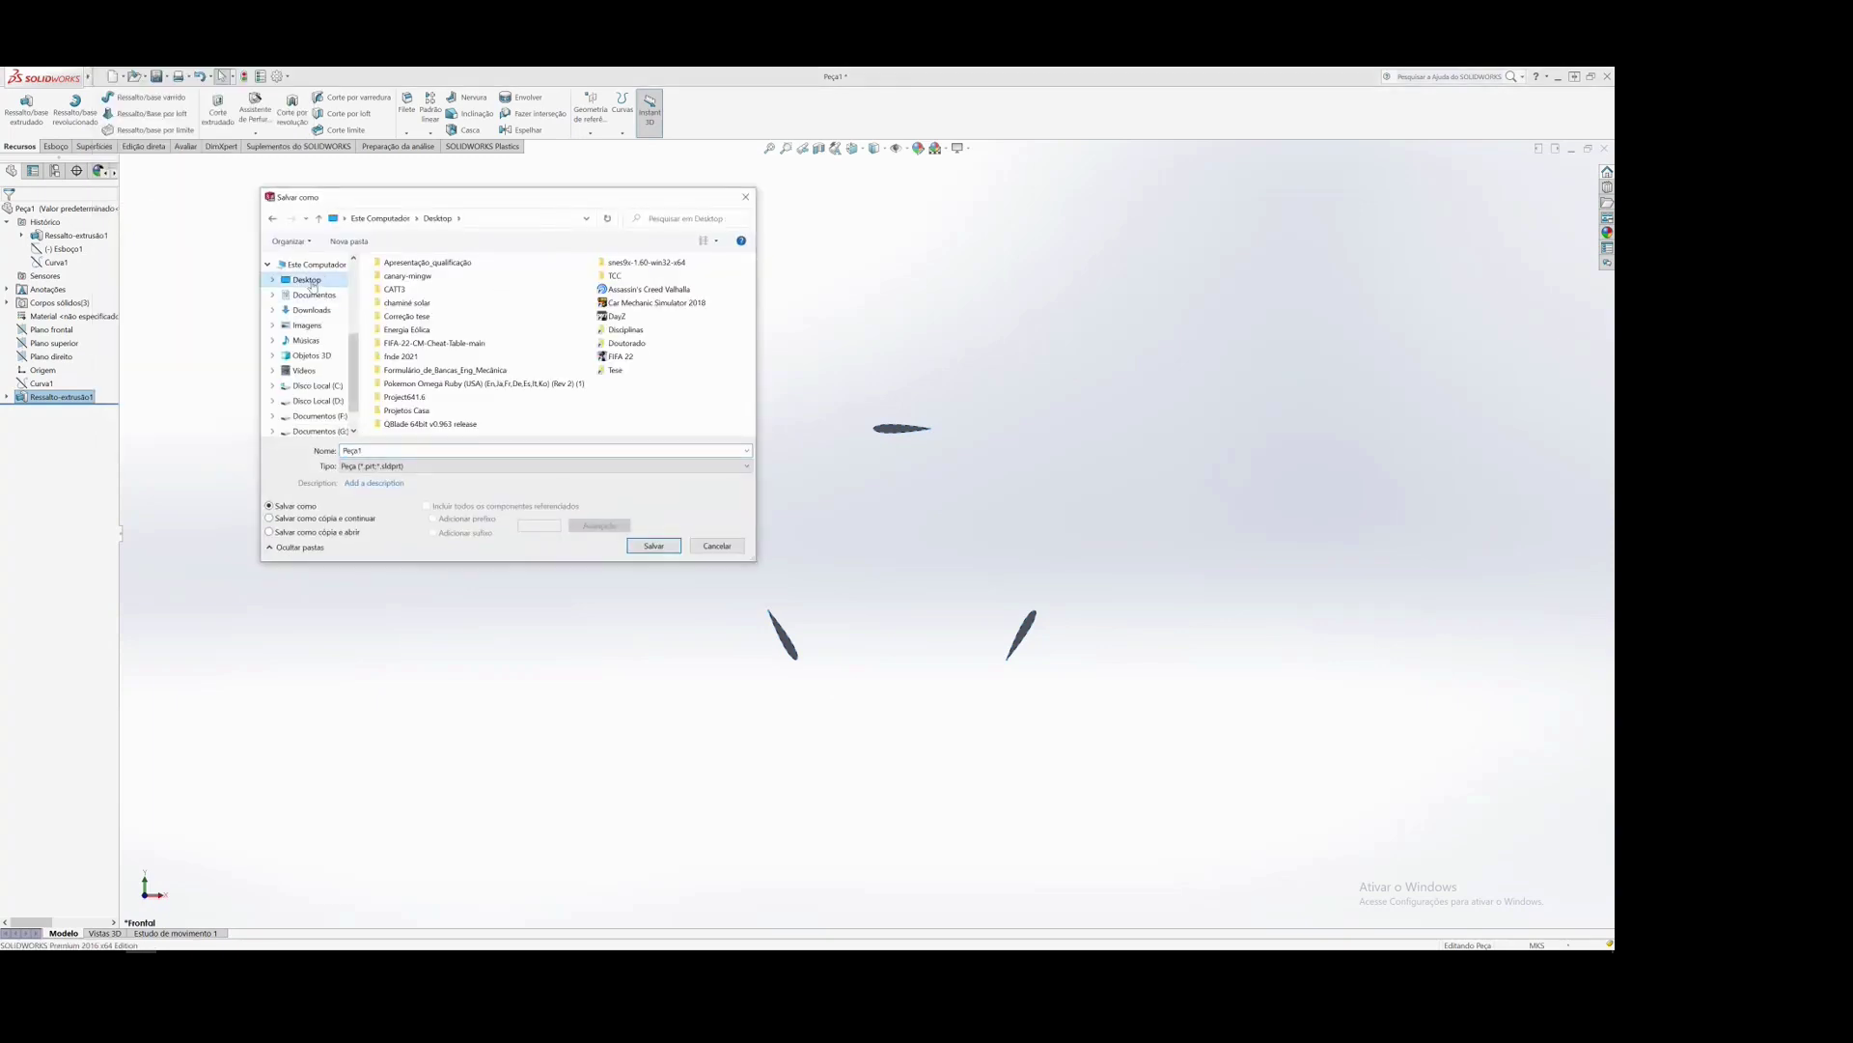
pyautogui.doubleClick(383, 452)
pyautogui.write('Per')
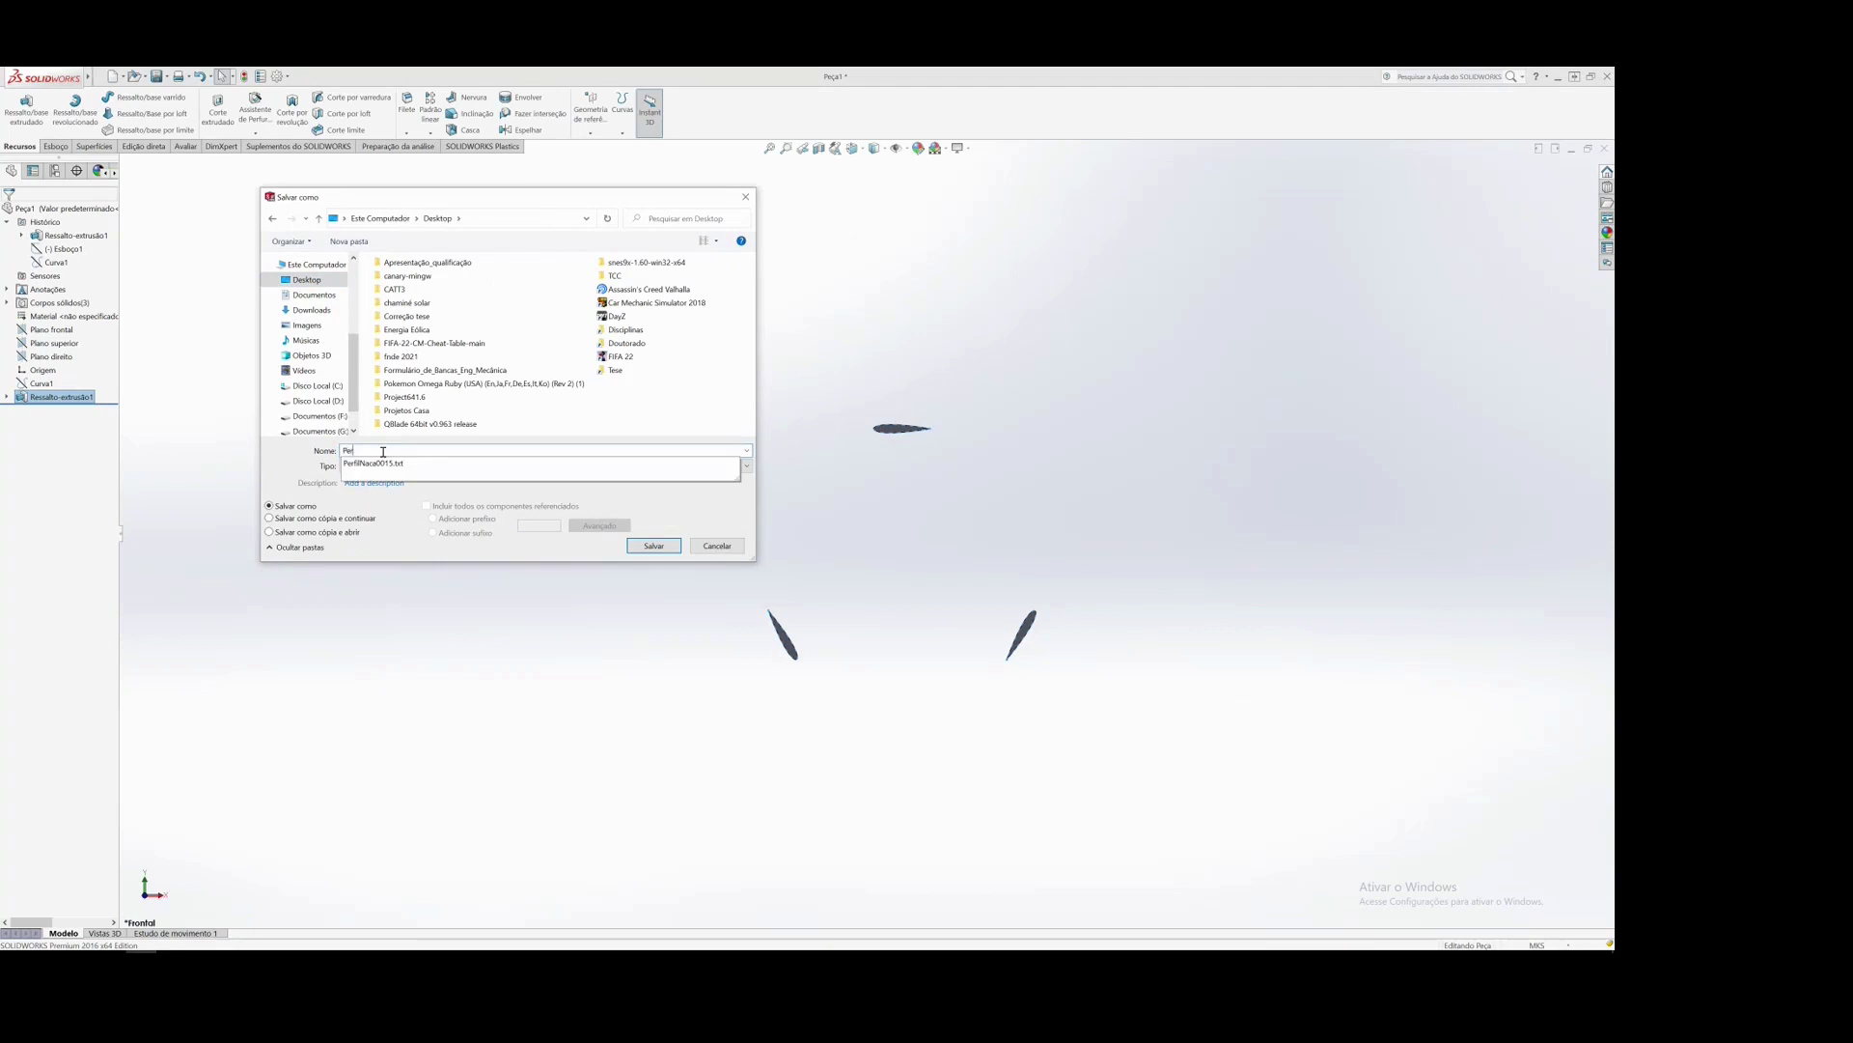
pyautogui.write('filNaca0015')
pyautogui.moveTo(360, 451); pyautogui.dragTo(320, 452)
pyautogui.write('Turb')
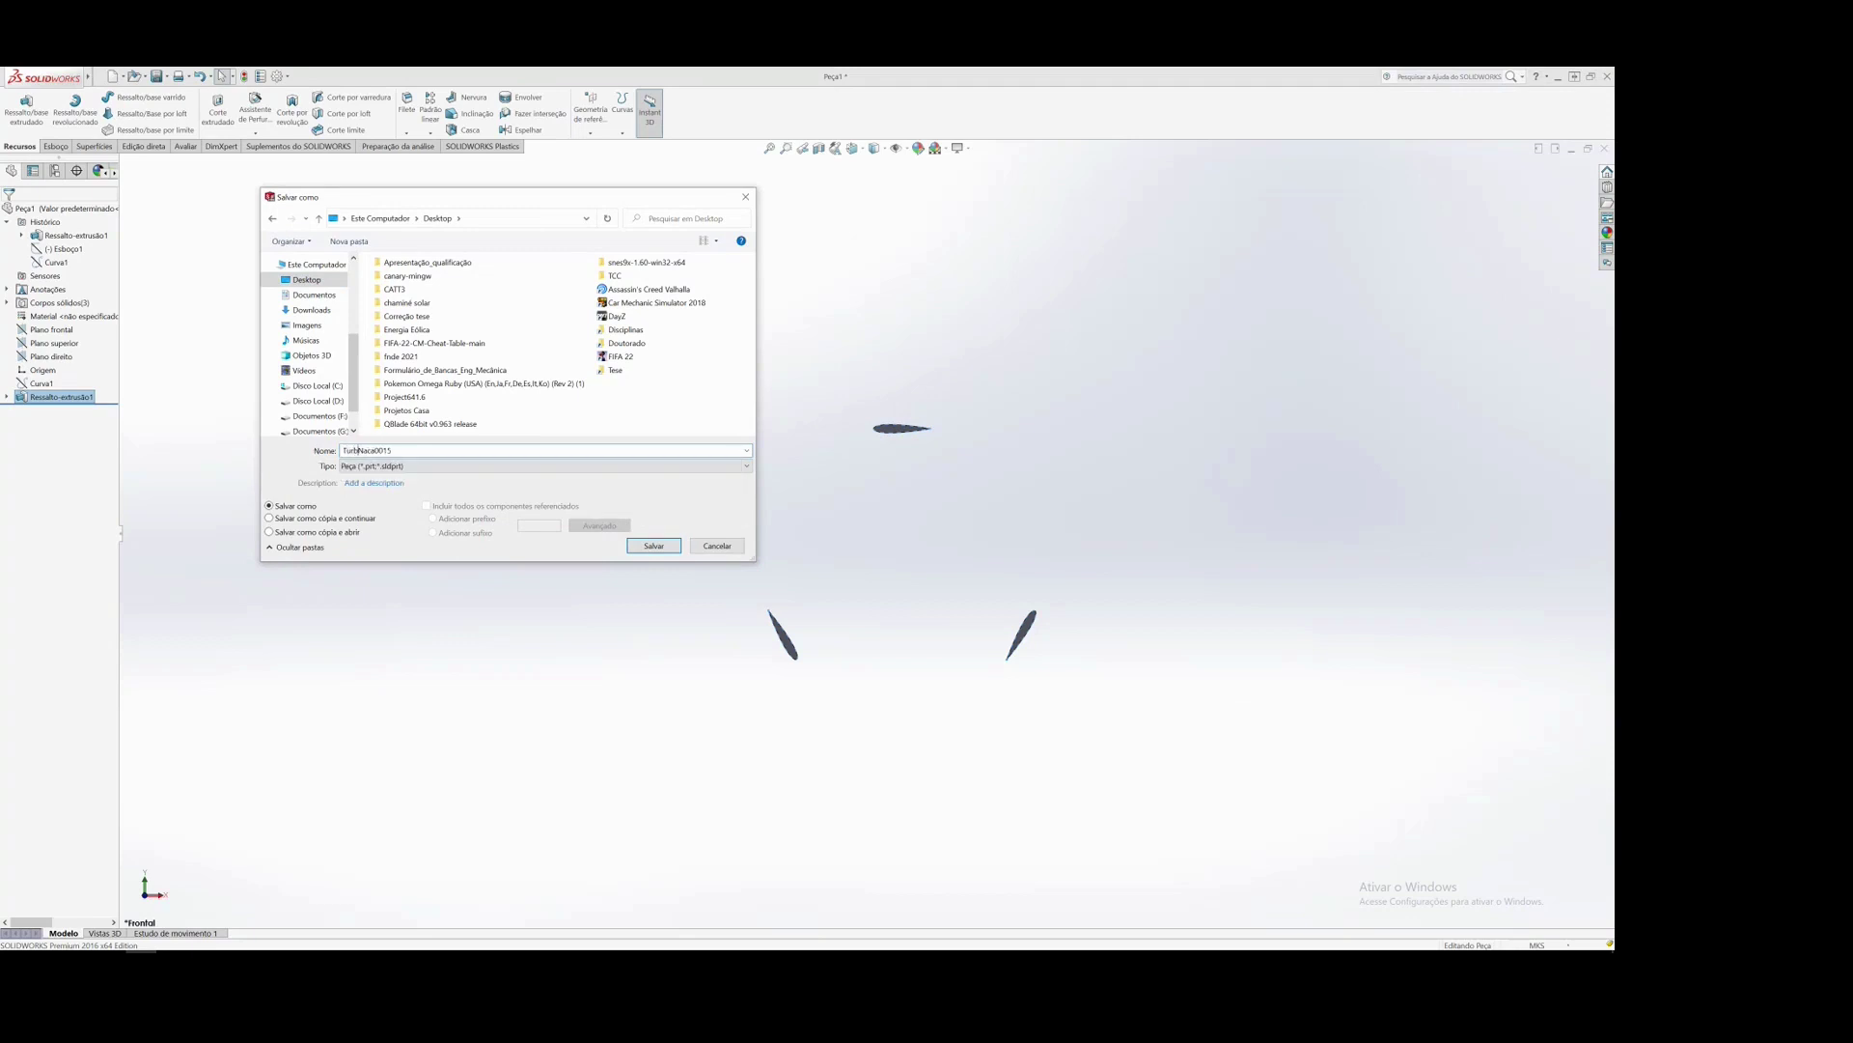
pyautogui.write('ina')
# - Set the file format to IGES (*.igs) and export all bodies of the part
pyautogui.click(402, 467)
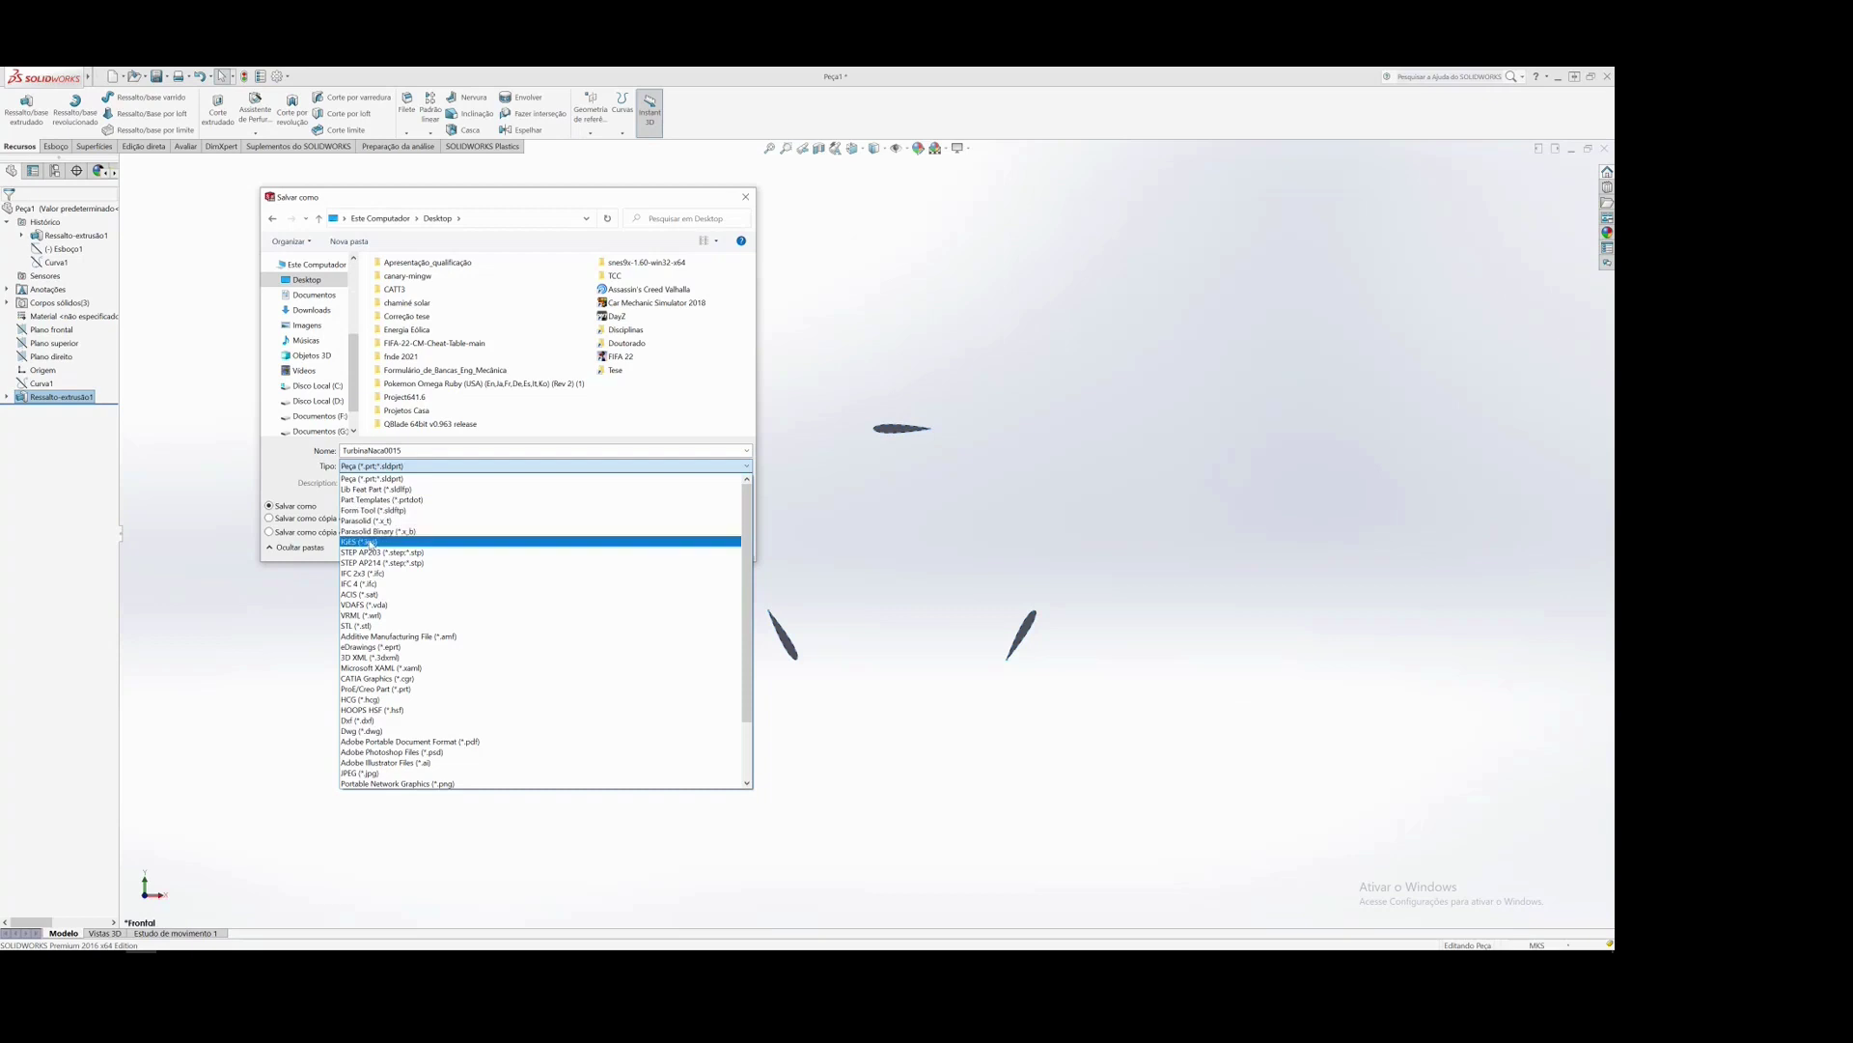
pyautogui.click(388, 541)
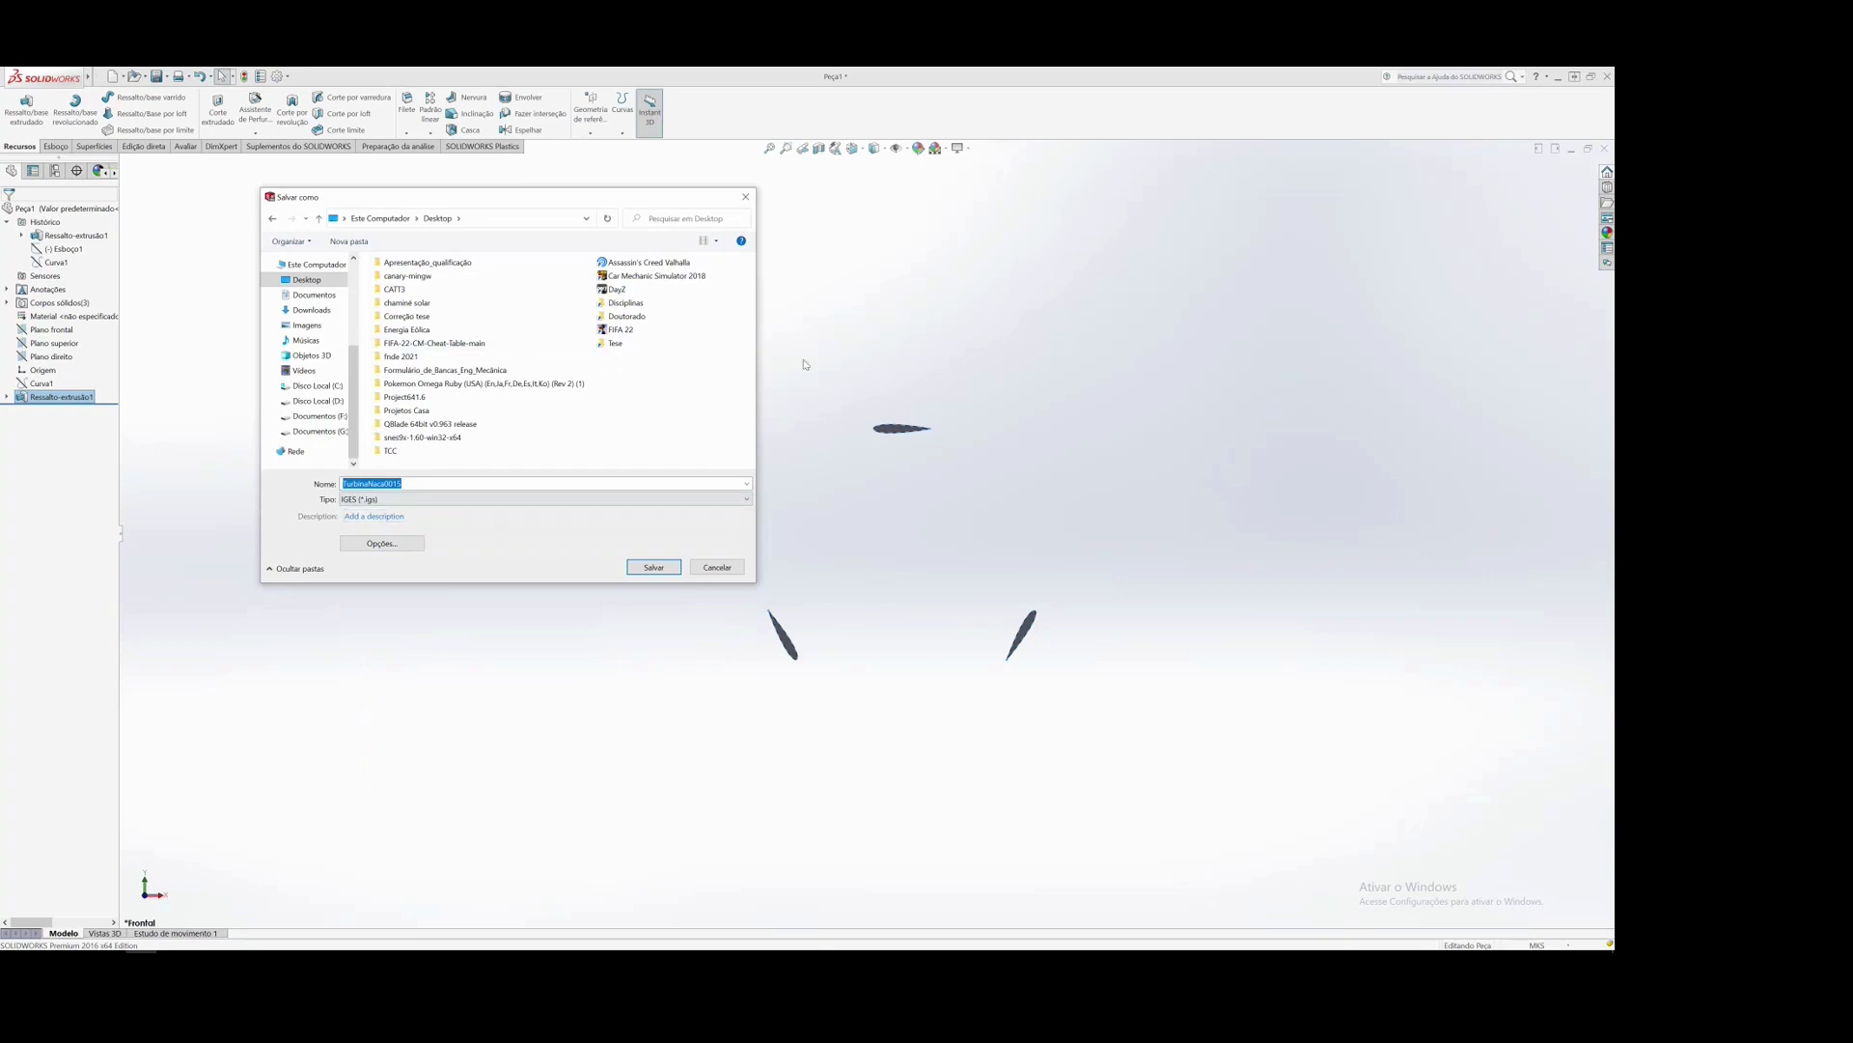
pyautogui.click(653, 568)
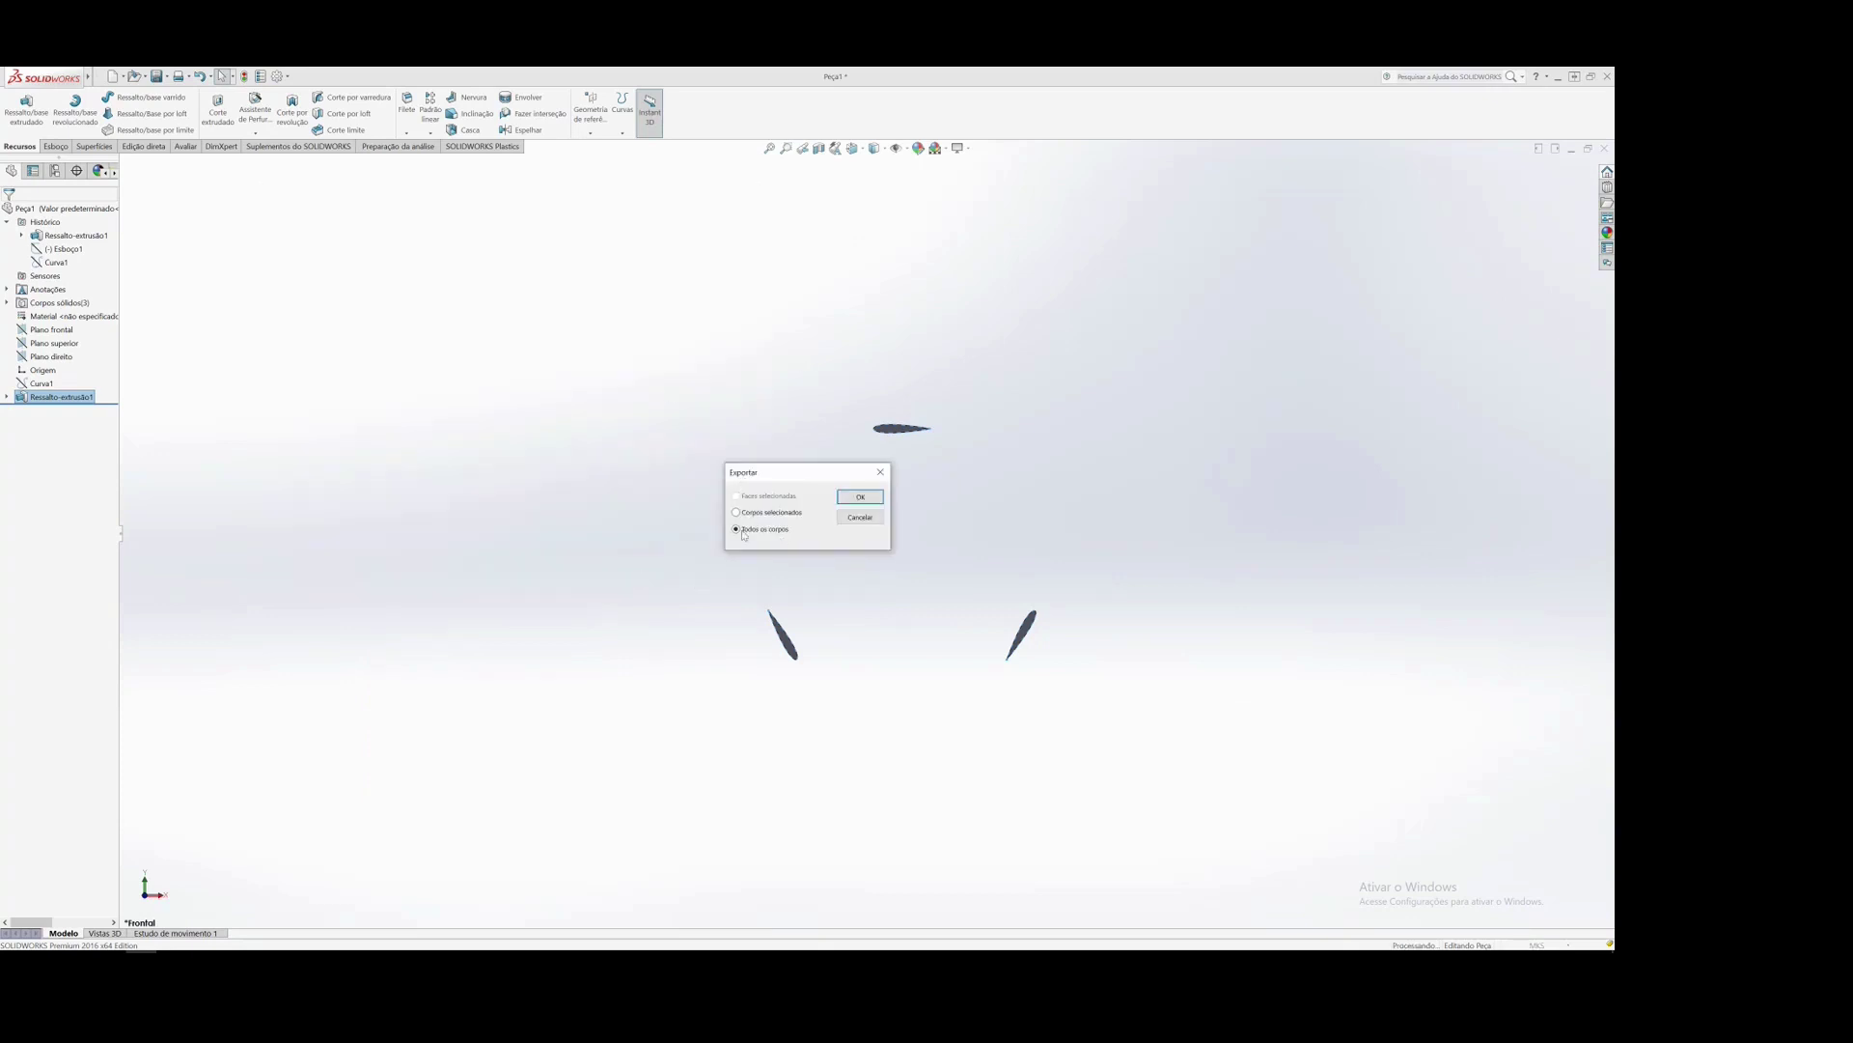
pyautogui.click(873, 497)
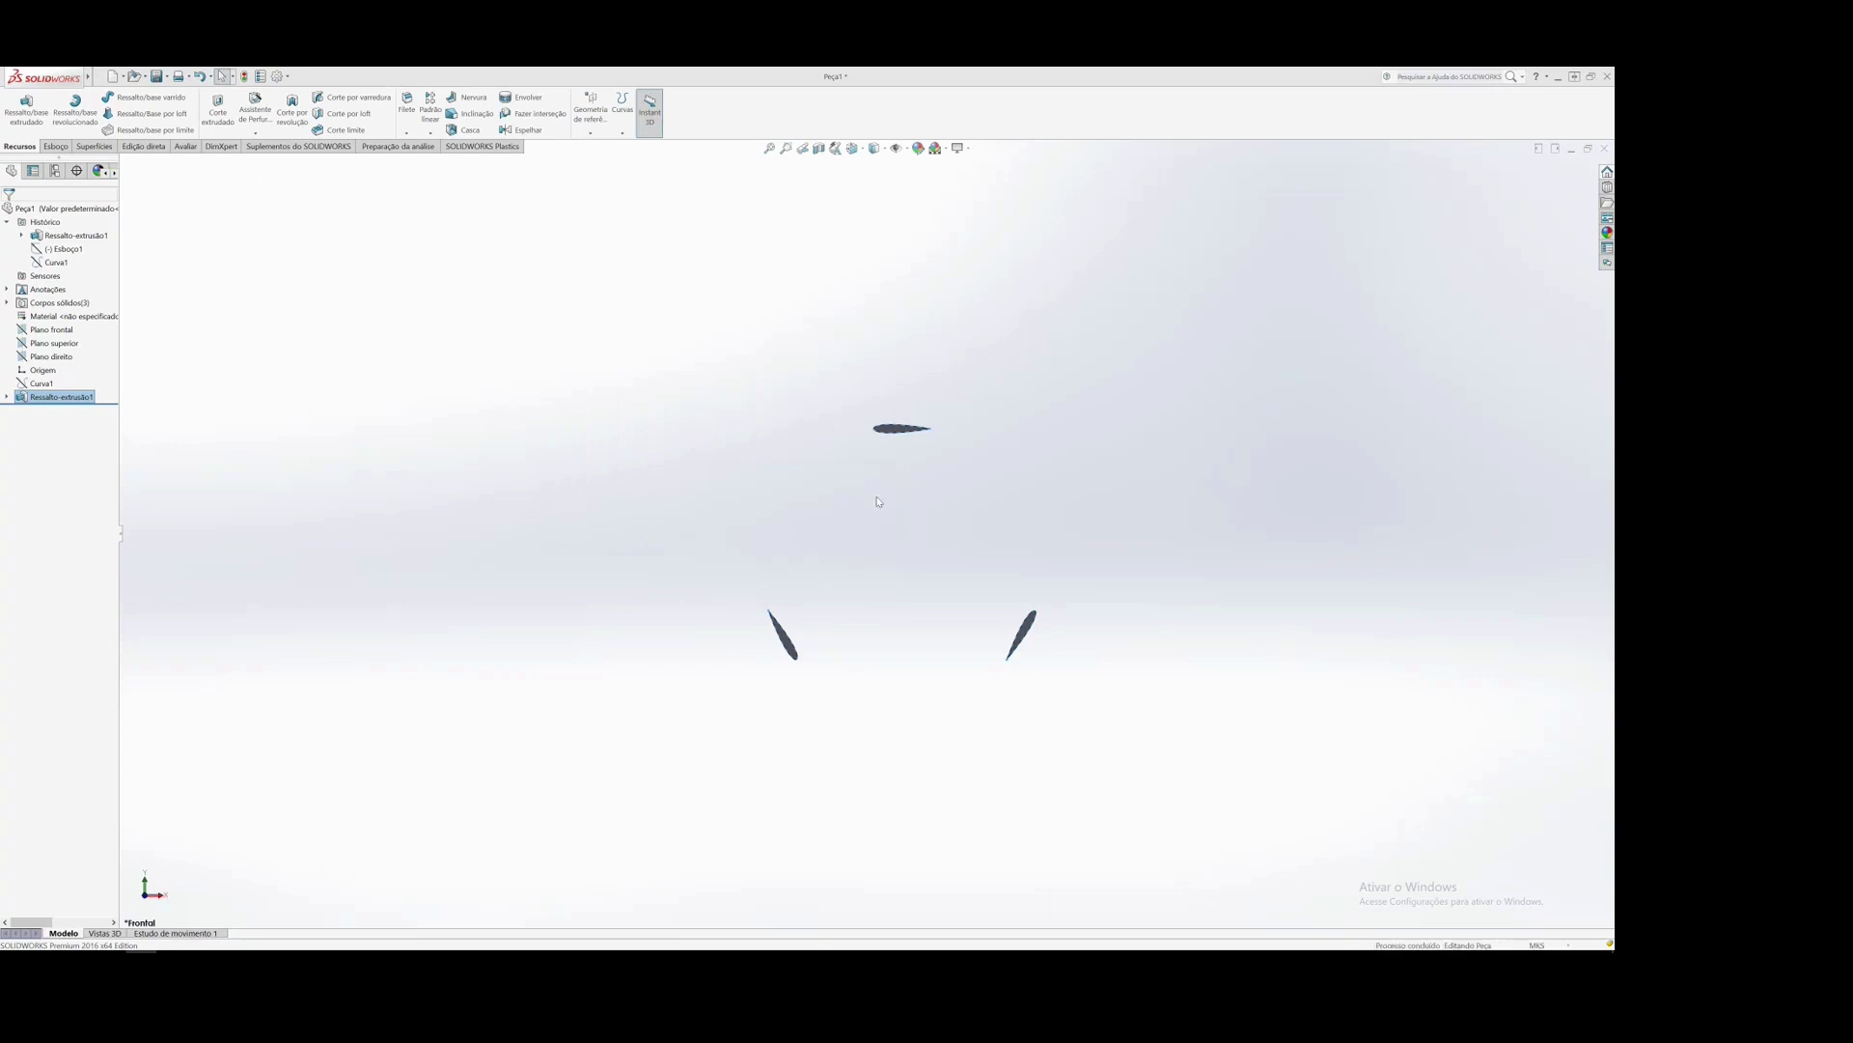